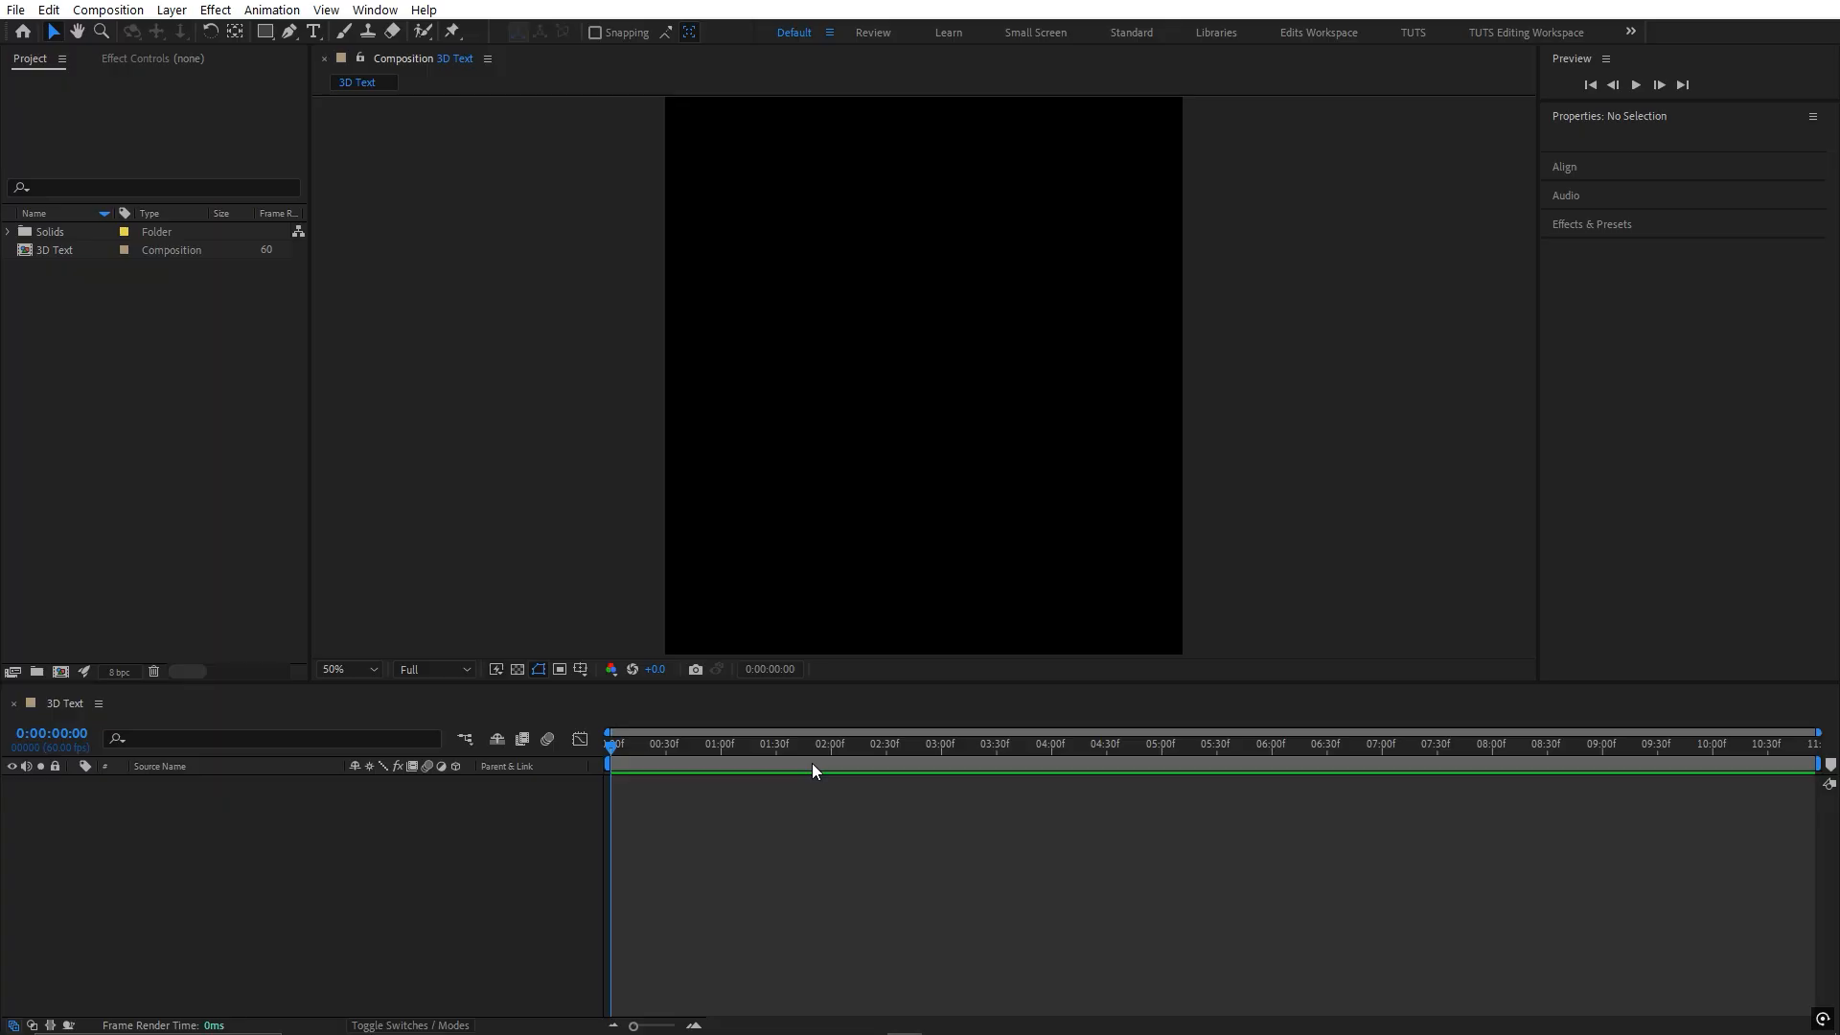
- Create a new text layer reading "3D TEXT" in the 3D Text composition
right_click(436, 814)
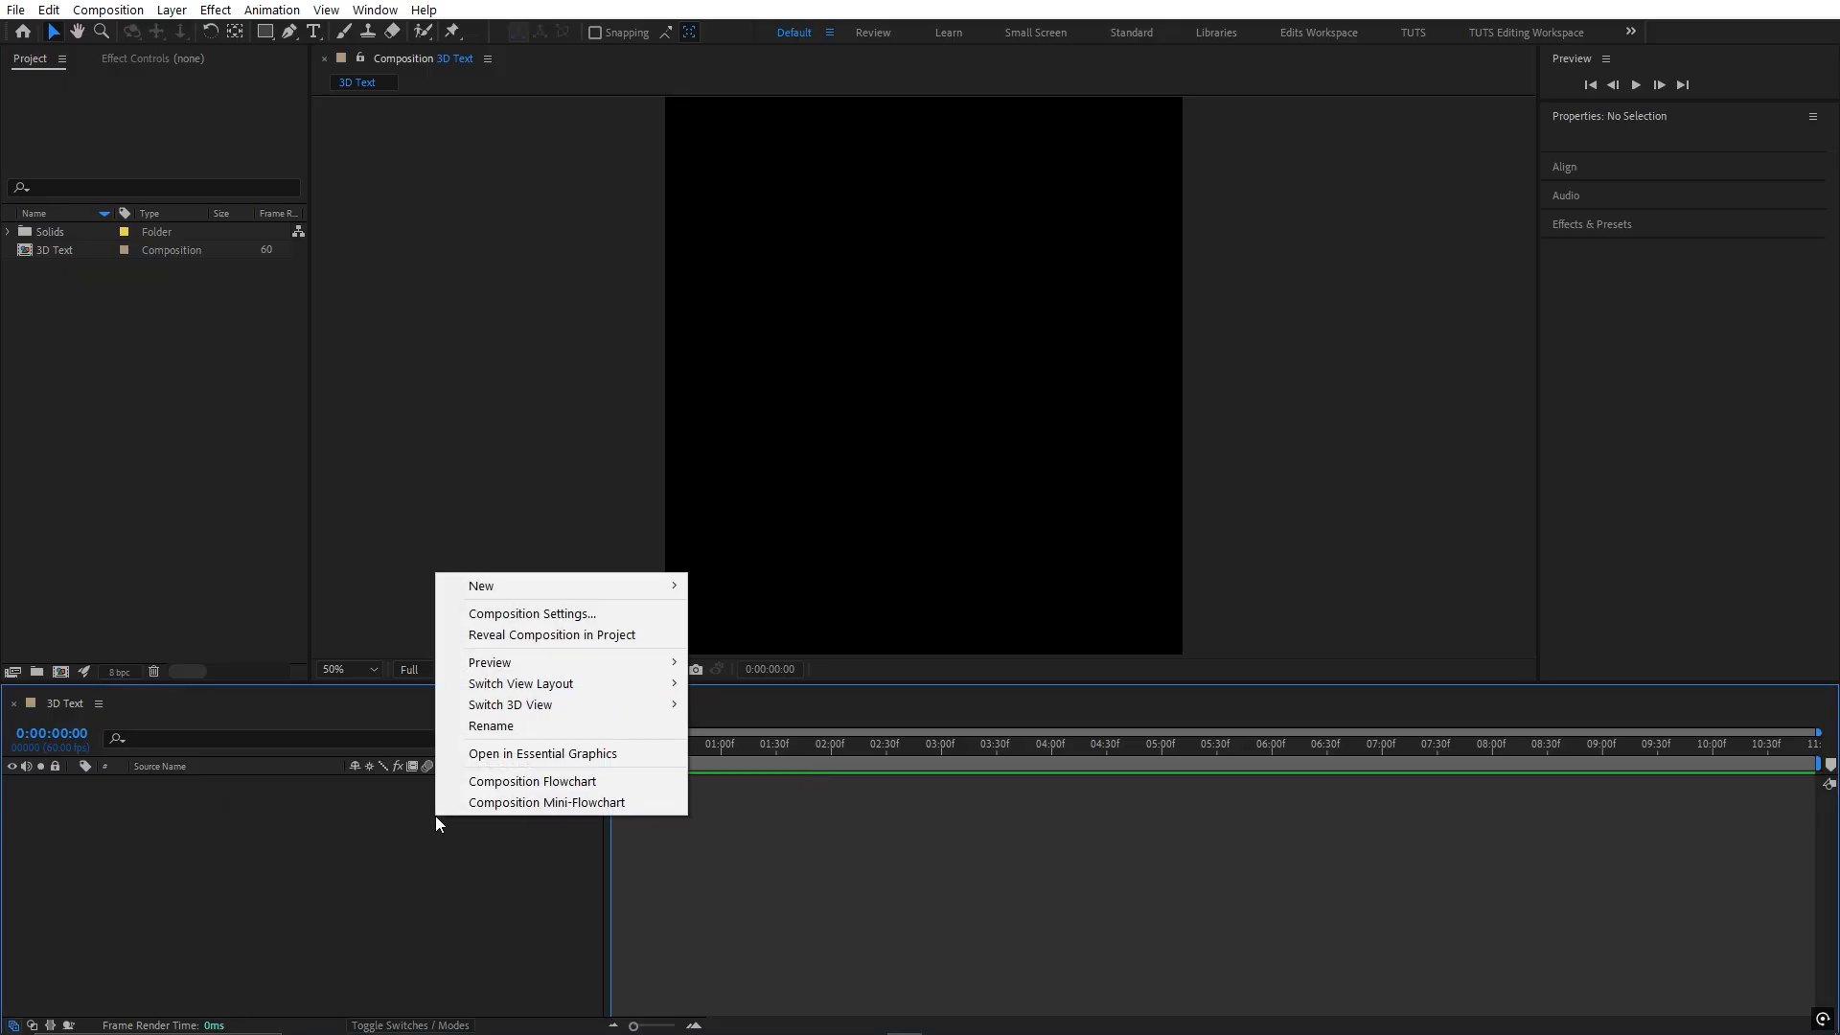
mouse_move(558, 583)
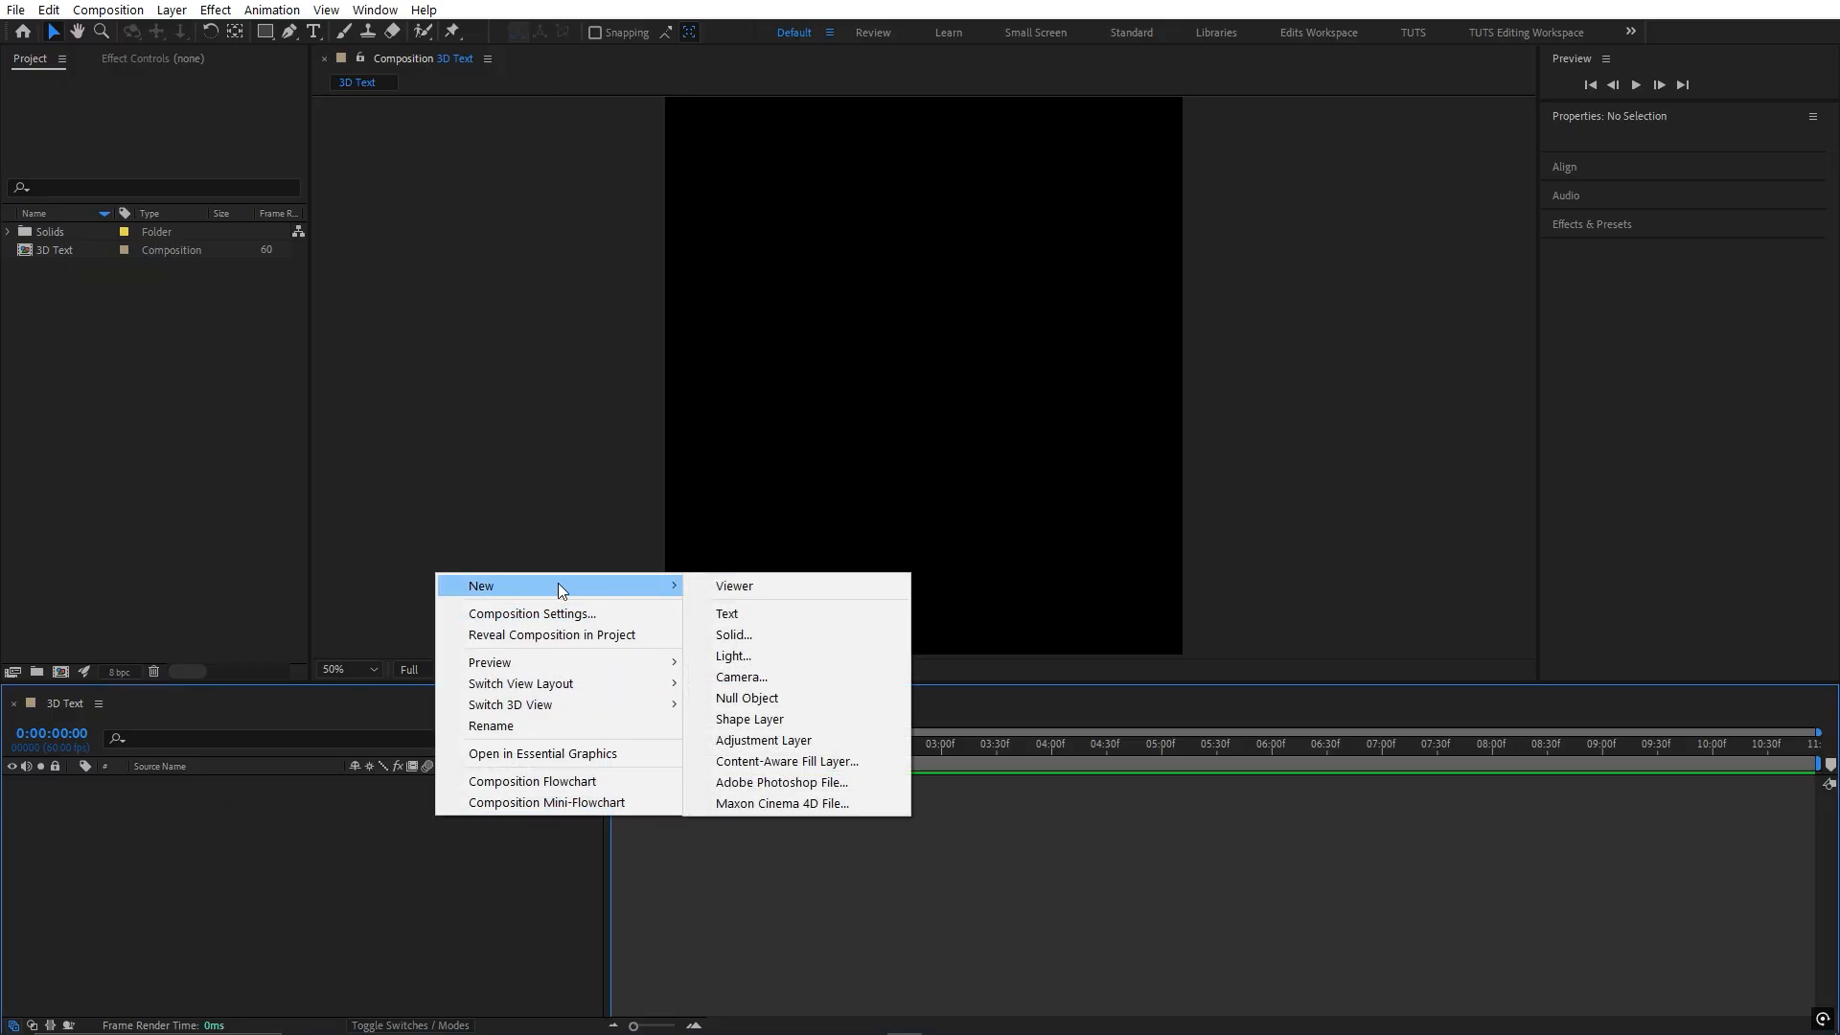
click(734, 619)
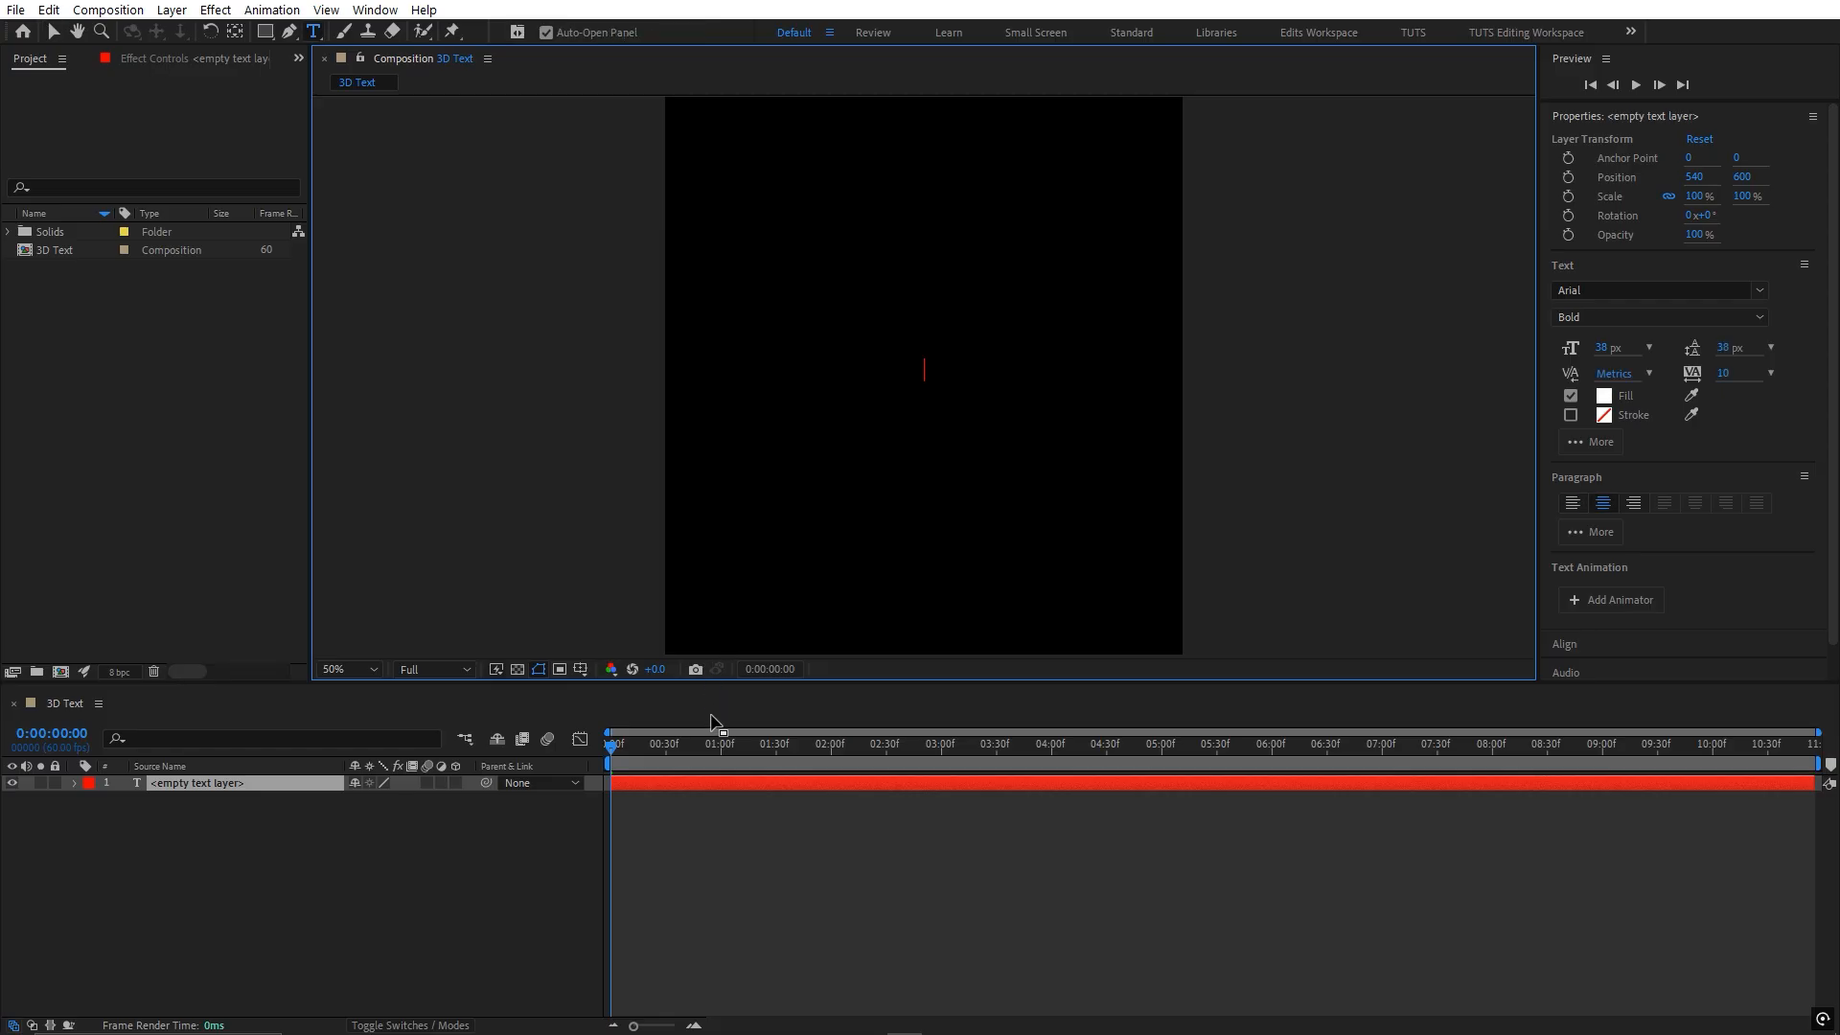
text(3D TEXT)
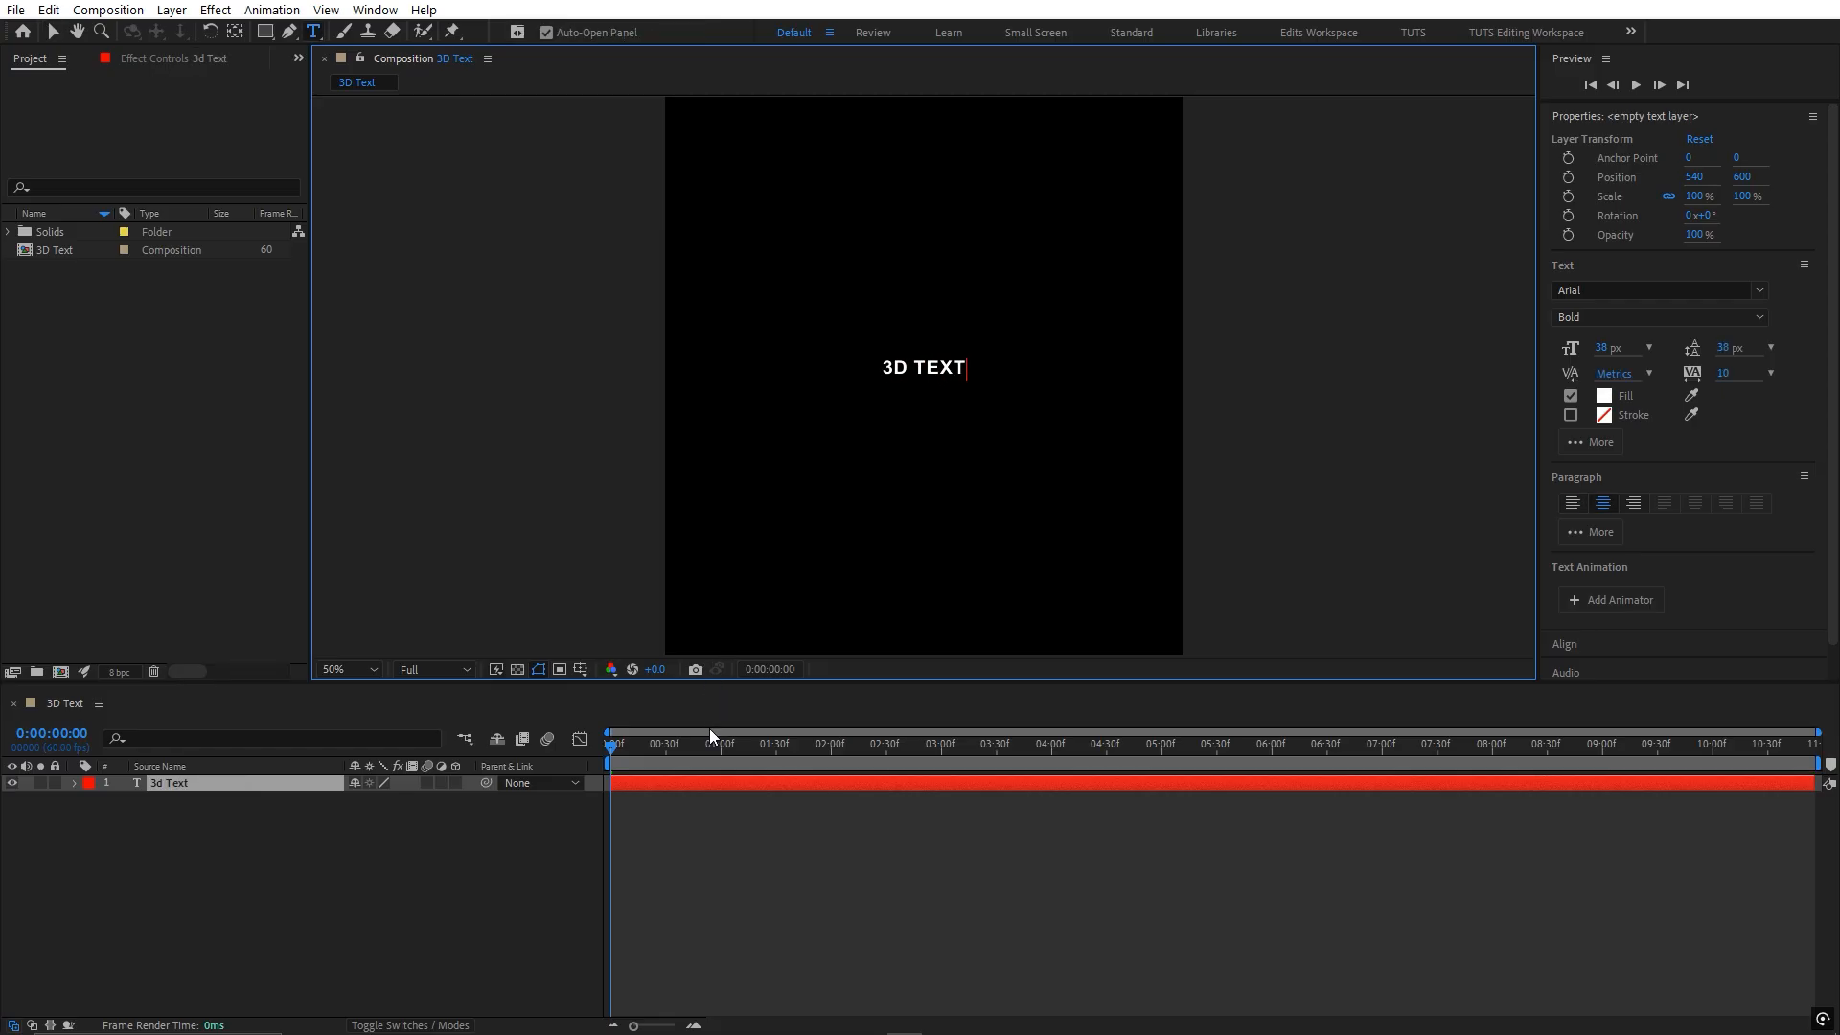
click(648, 753)
click(561, 826)
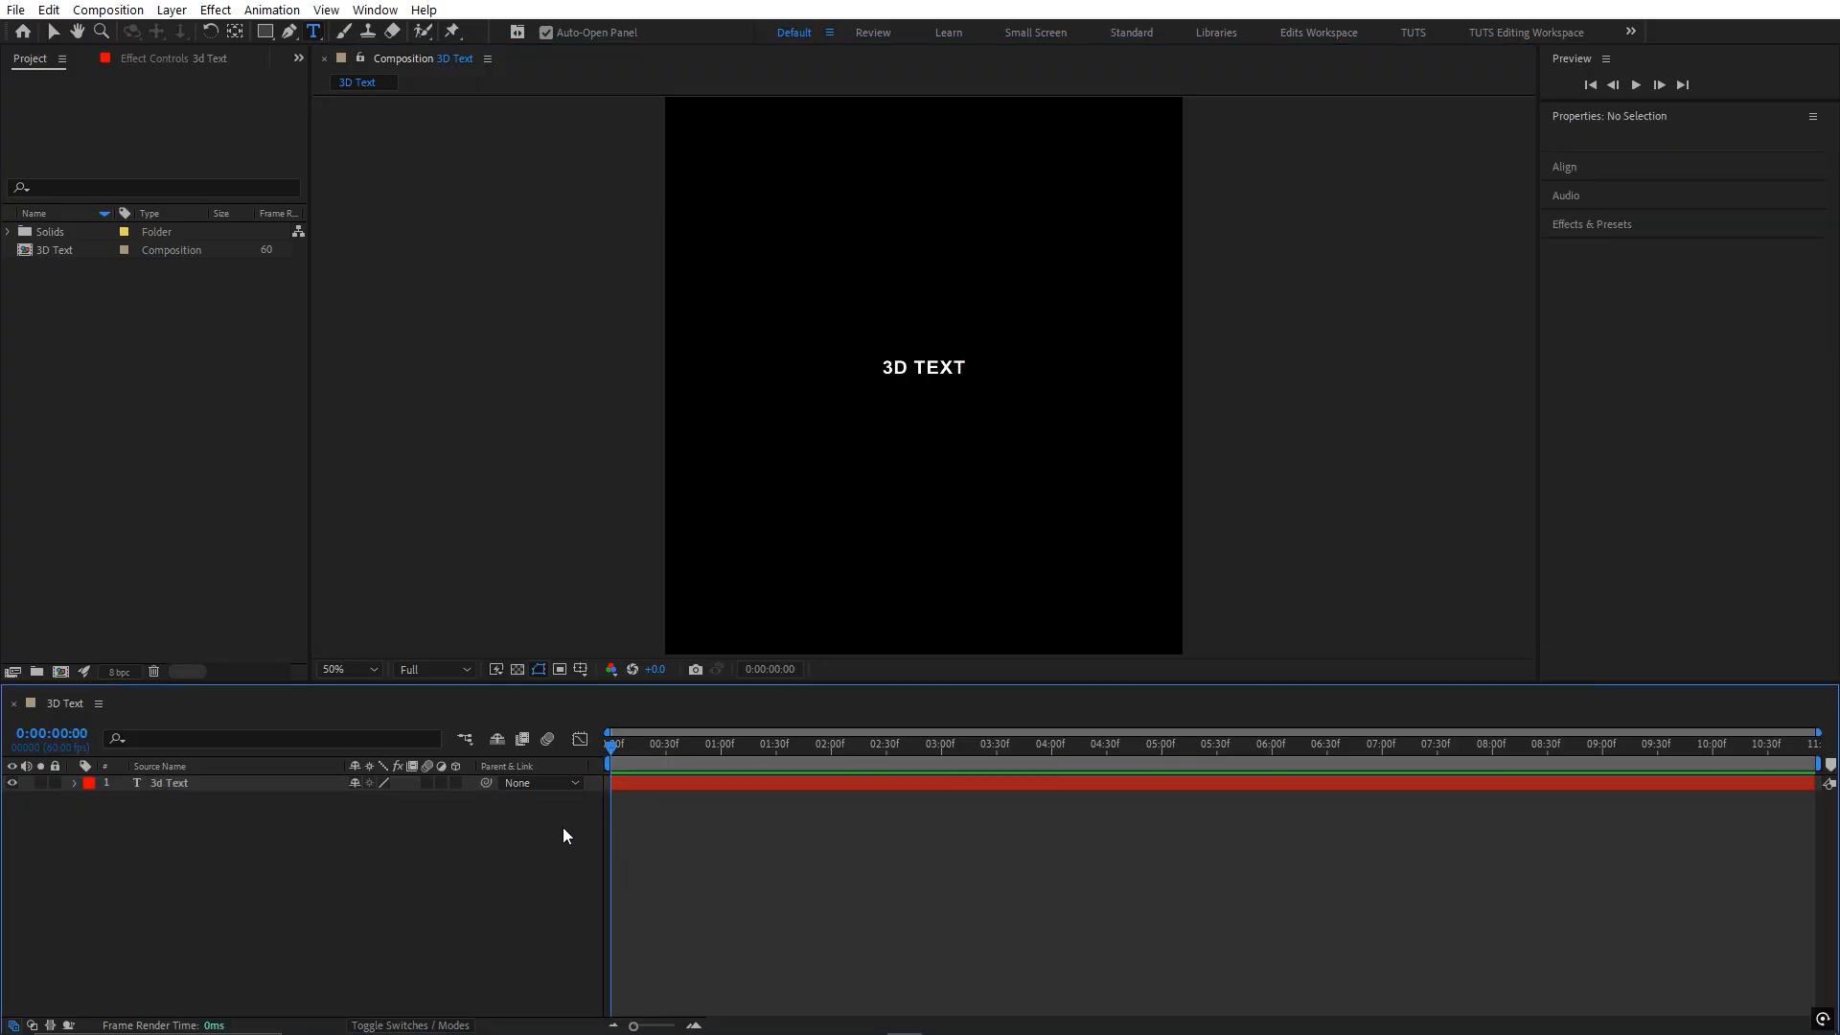
- Add a new white solid layer at the default 1080 x 1200 px size above the text layer
drag(613, 748, 344, 860)
right_click(369, 884)
mouse_move(486, 653)
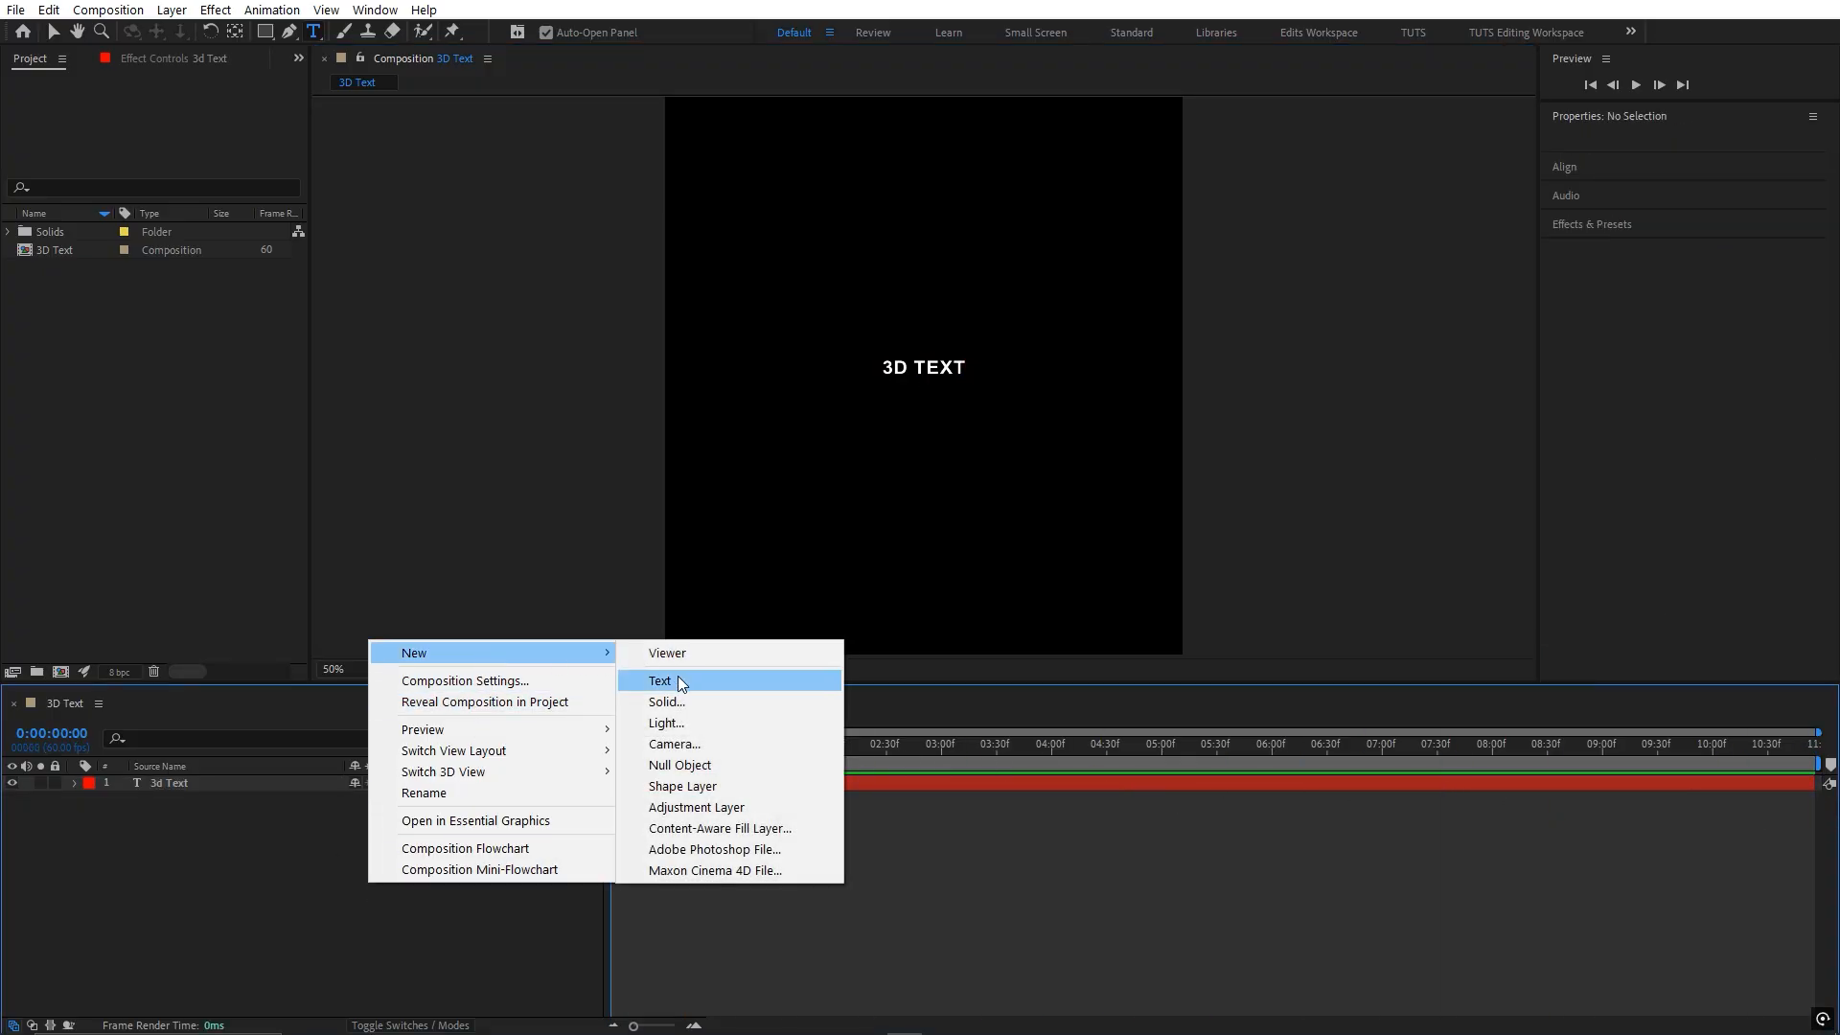
click(687, 703)
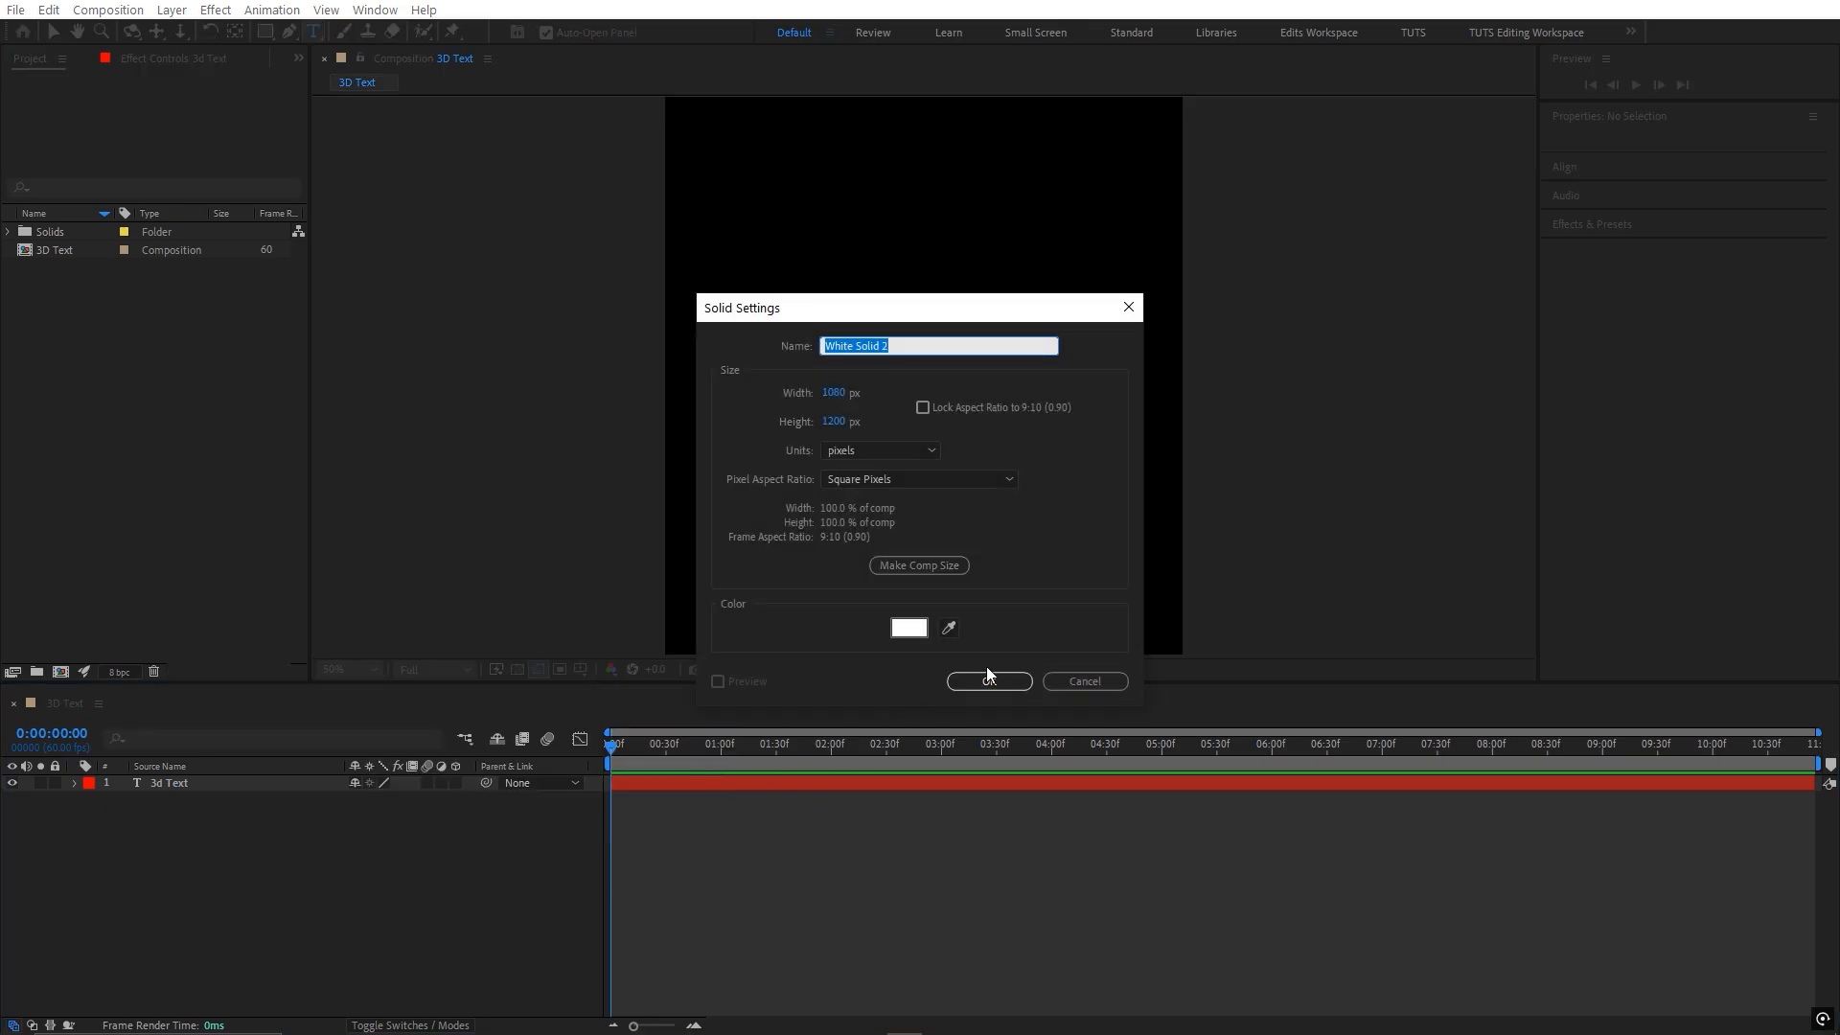
click(990, 683)
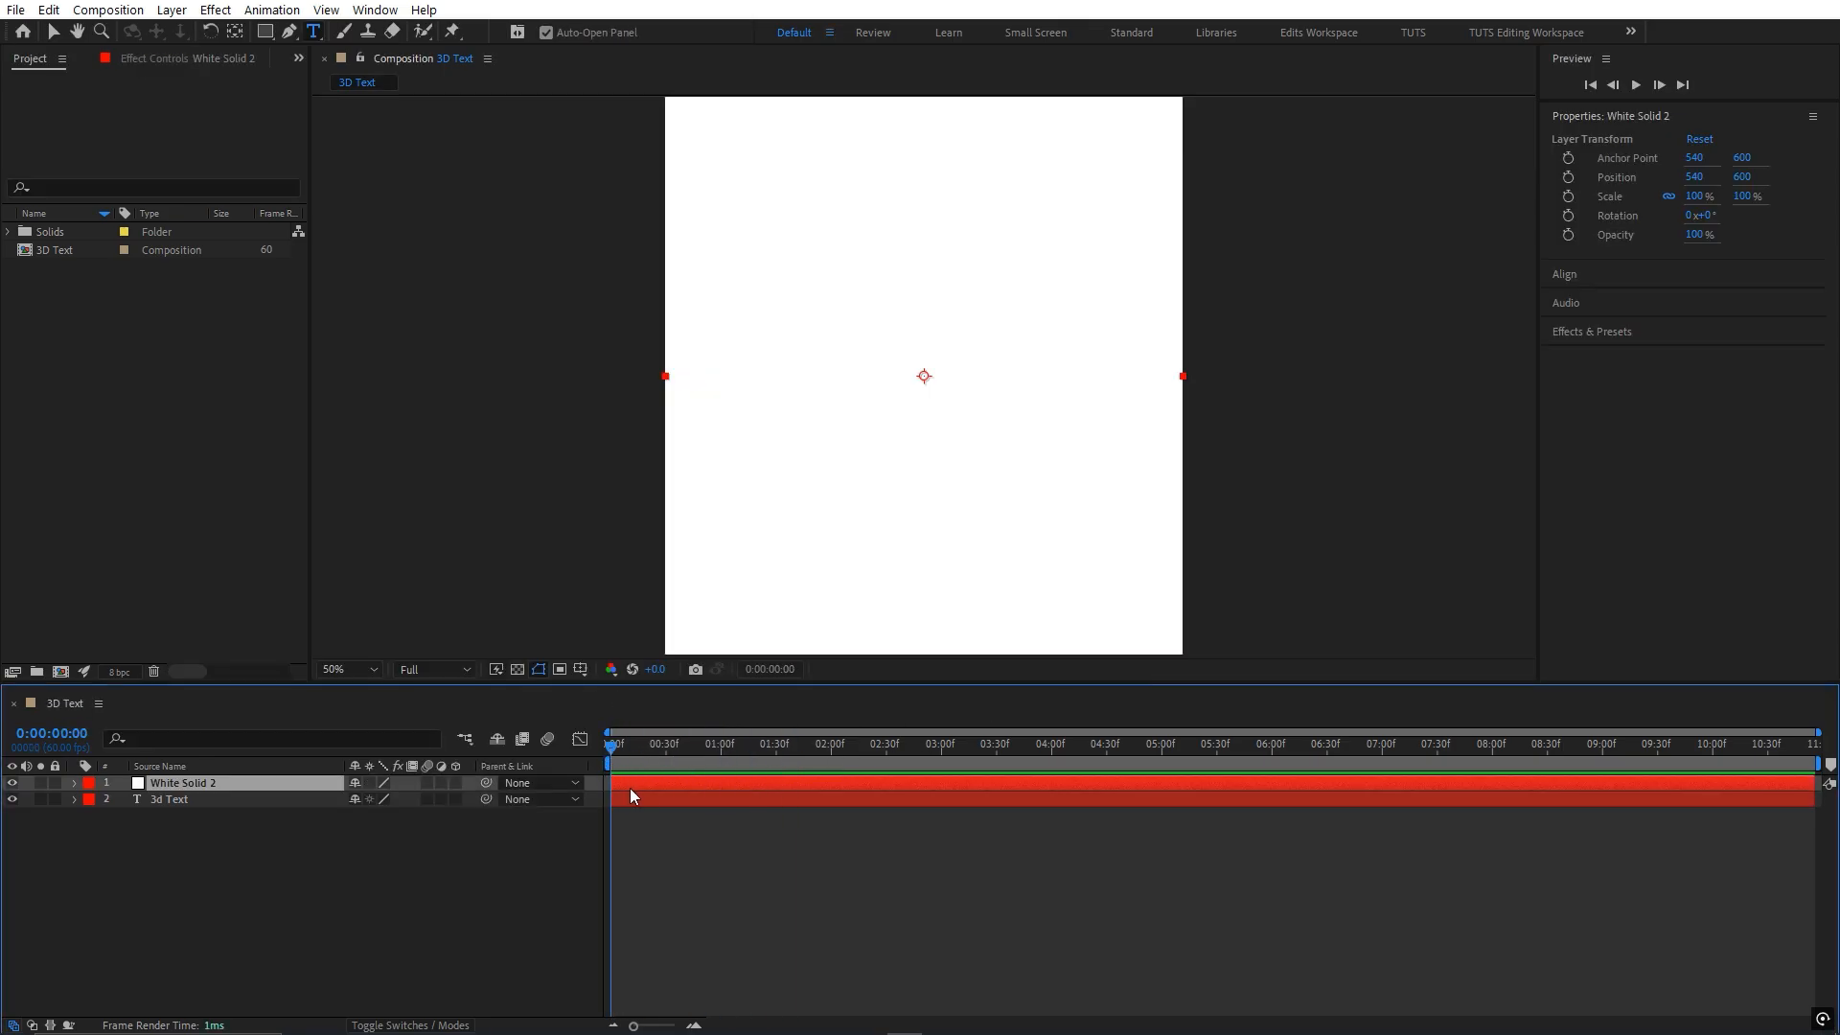
- Find the Video Copilot Element effect and apply it to the white solid
click(1622, 332)
click(1627, 357)
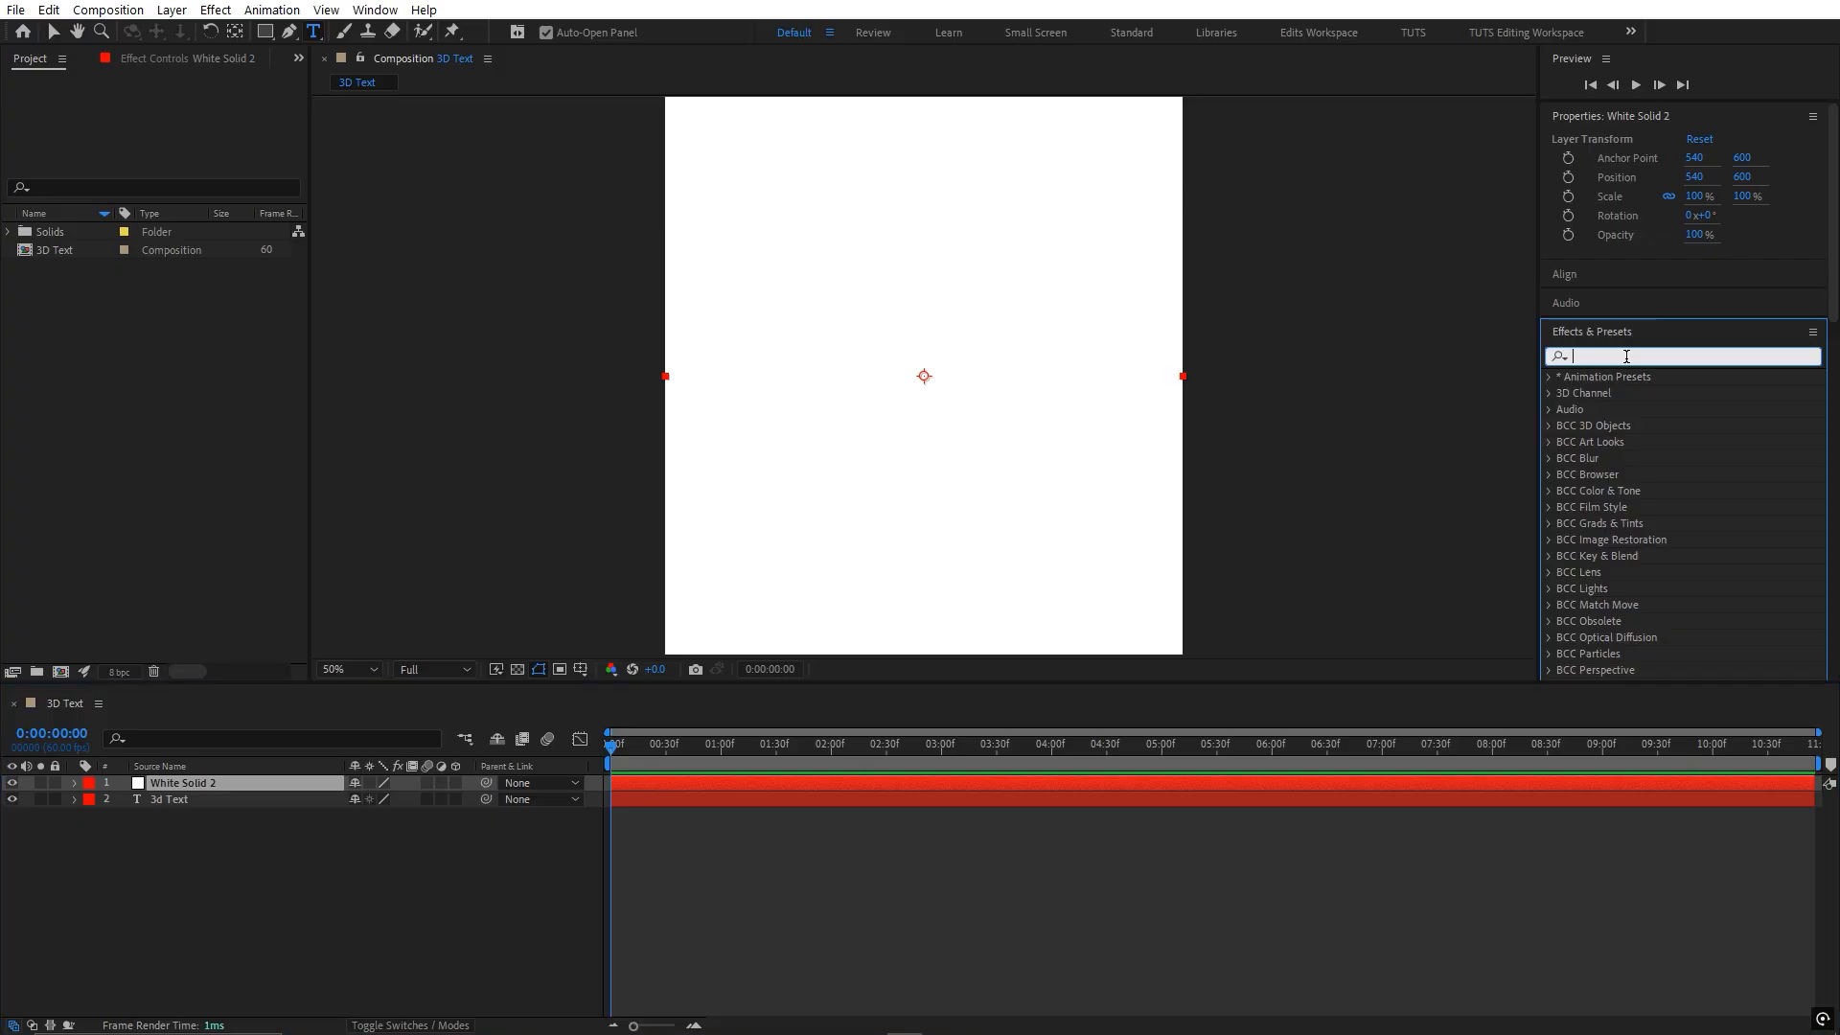
text(elem)
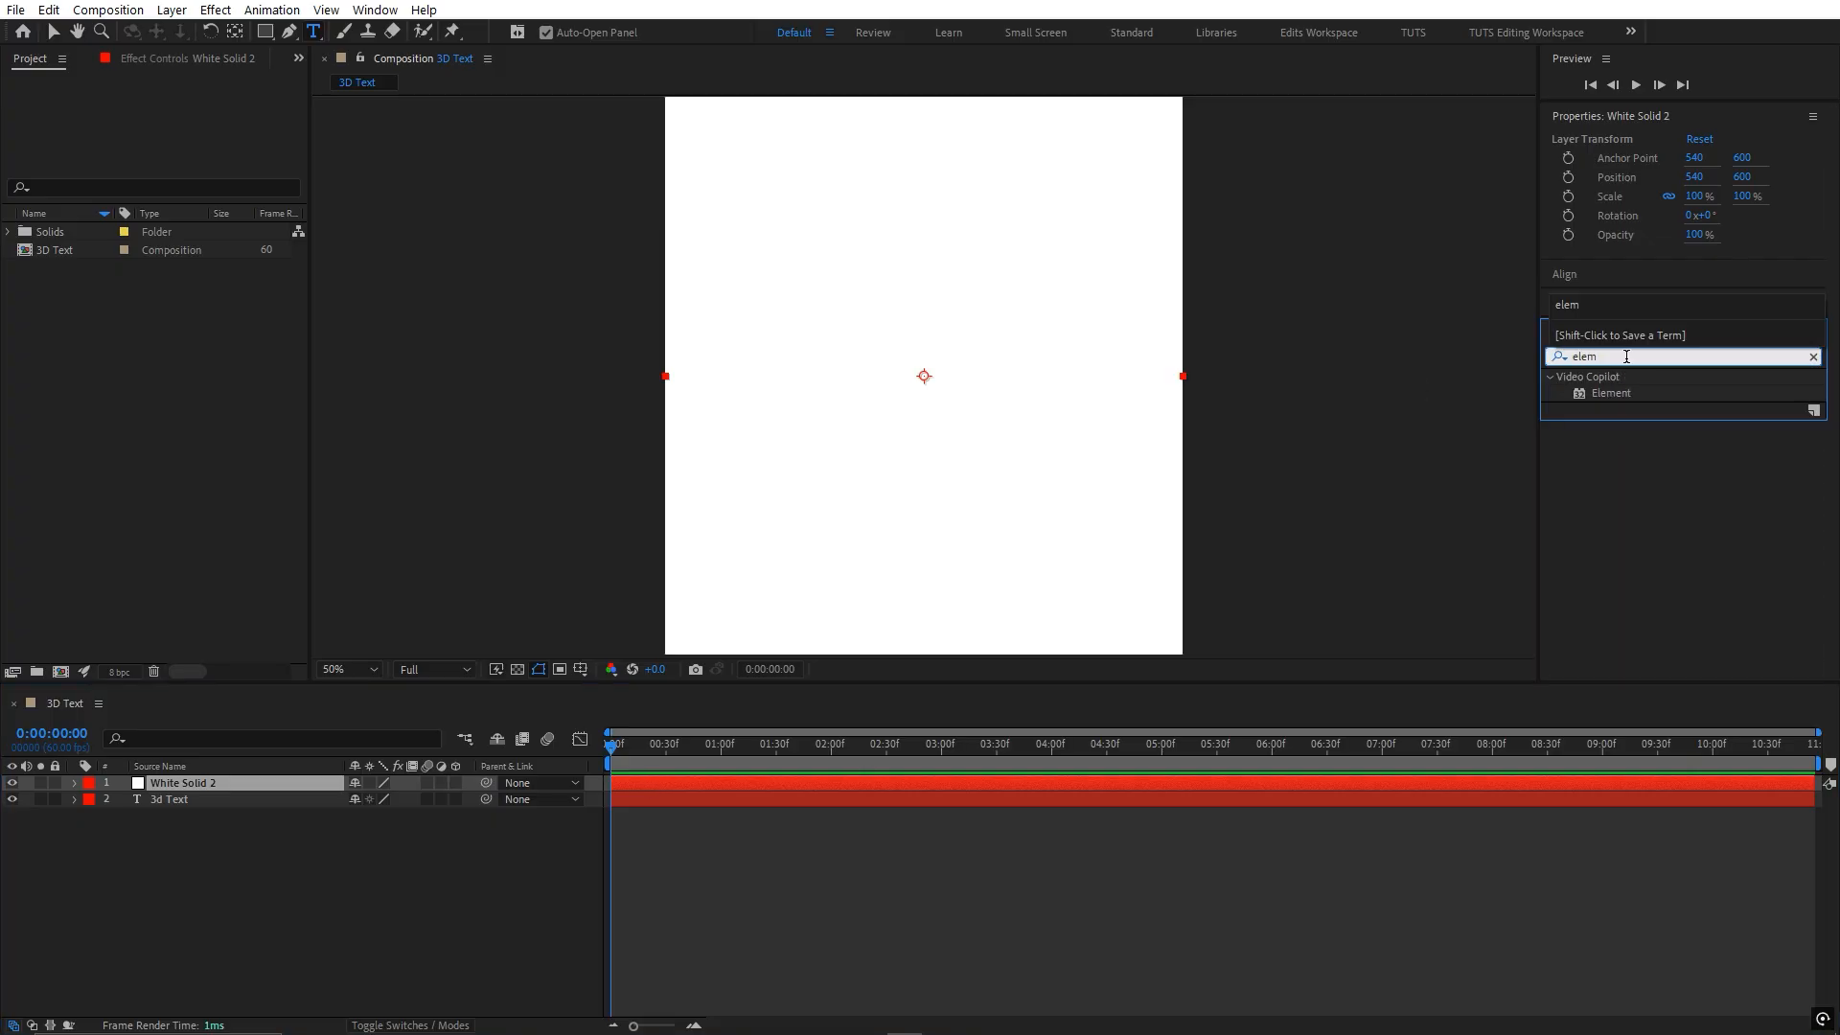
drag(1615, 394, 687, 751)
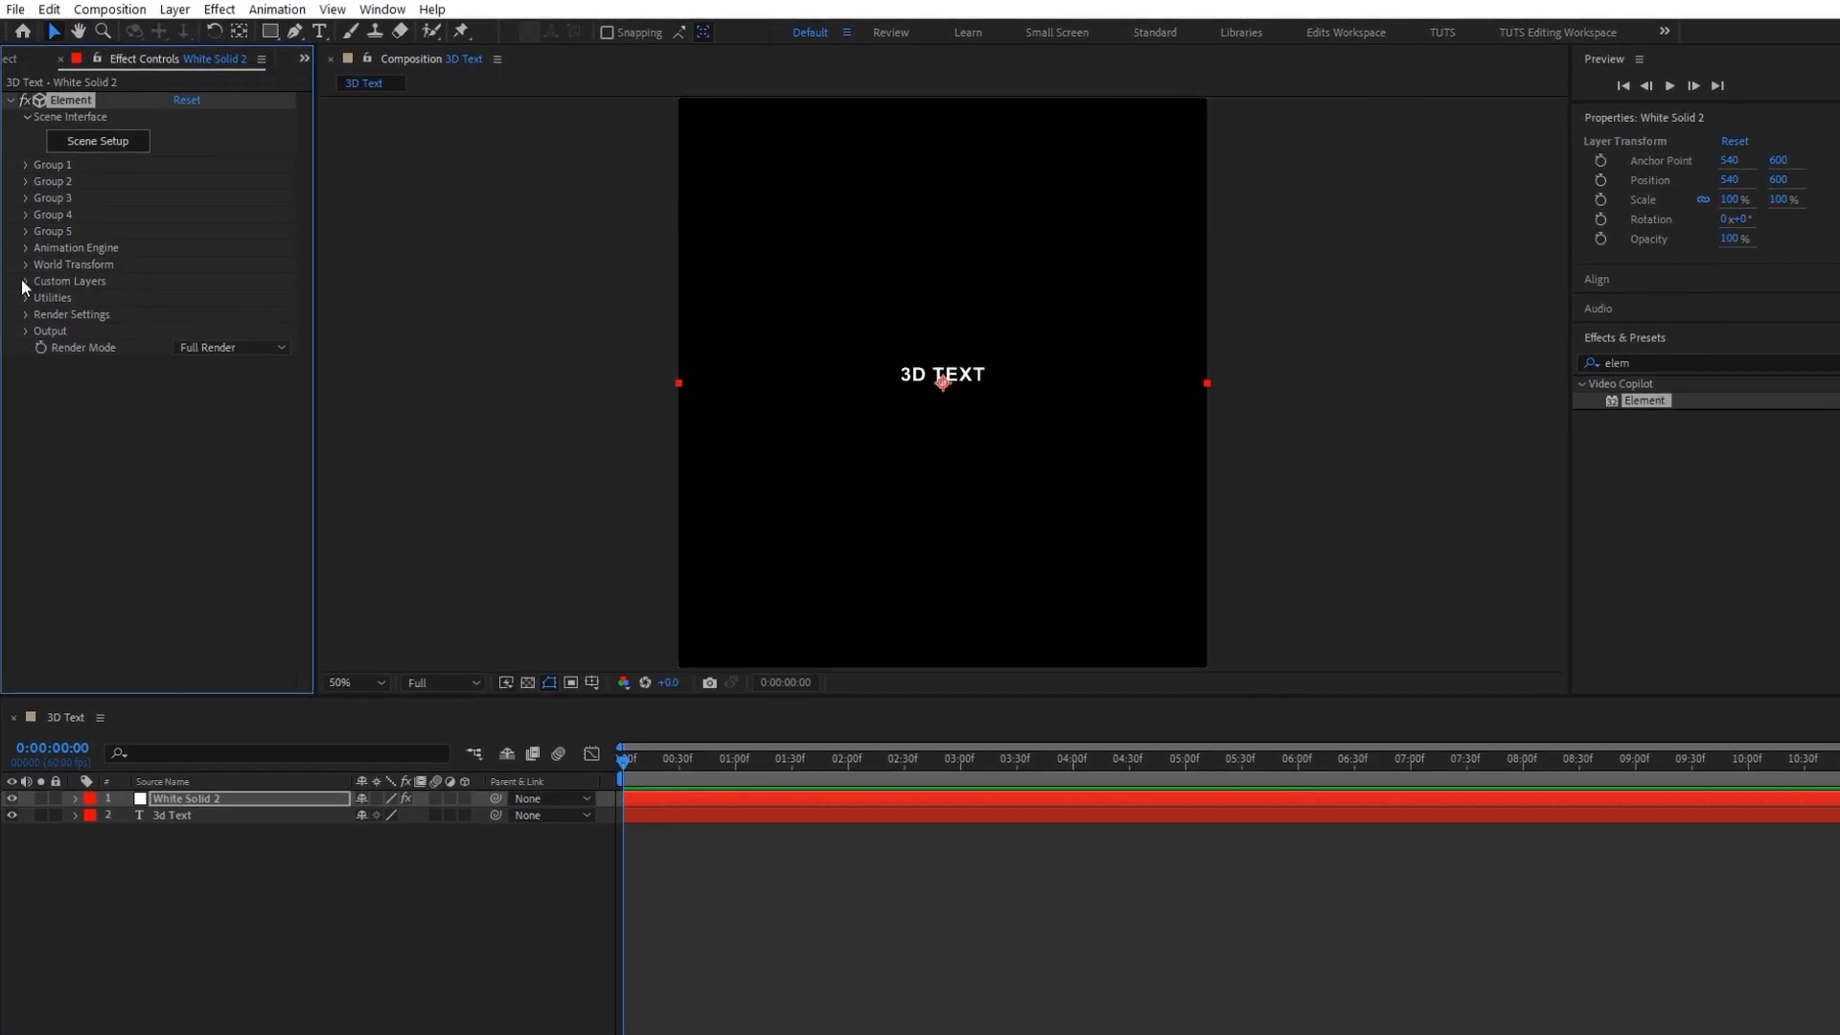
- Assign the 3d Text layer as Path Layer 1 in Element's custom text and masks
click(24, 277)
click(42, 309)
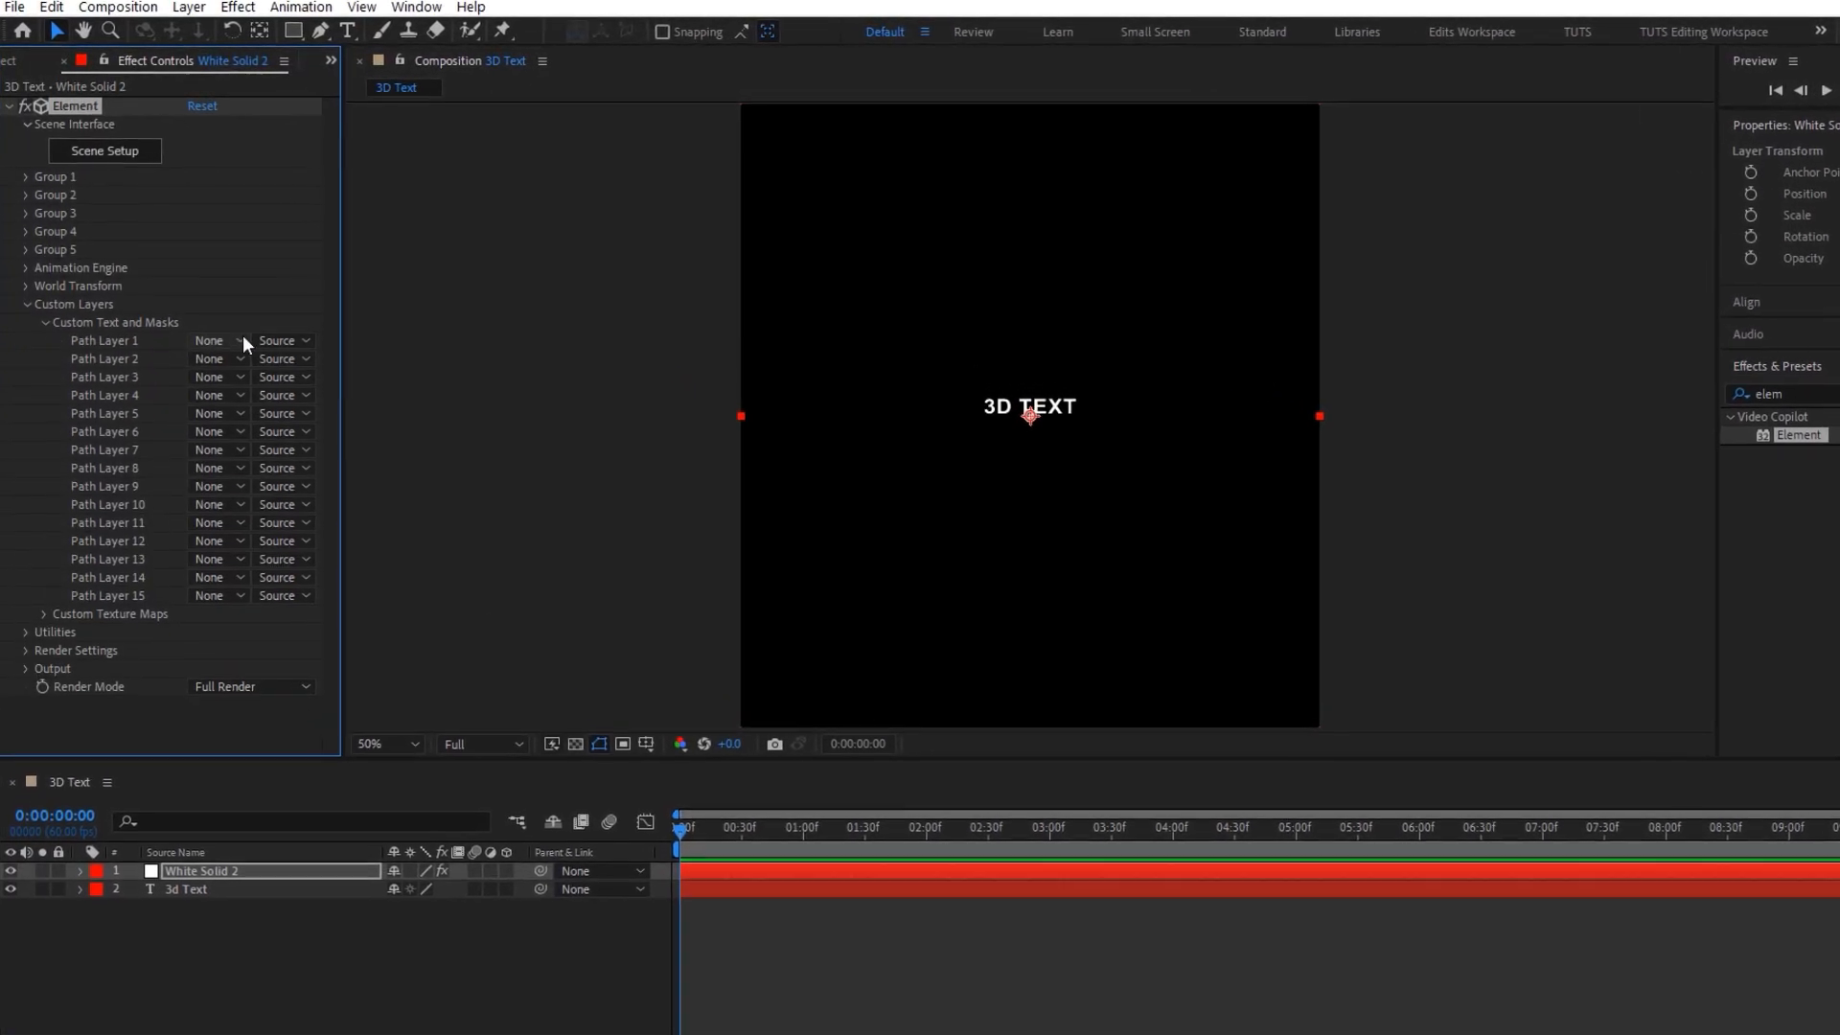
click(209, 325)
click(267, 436)
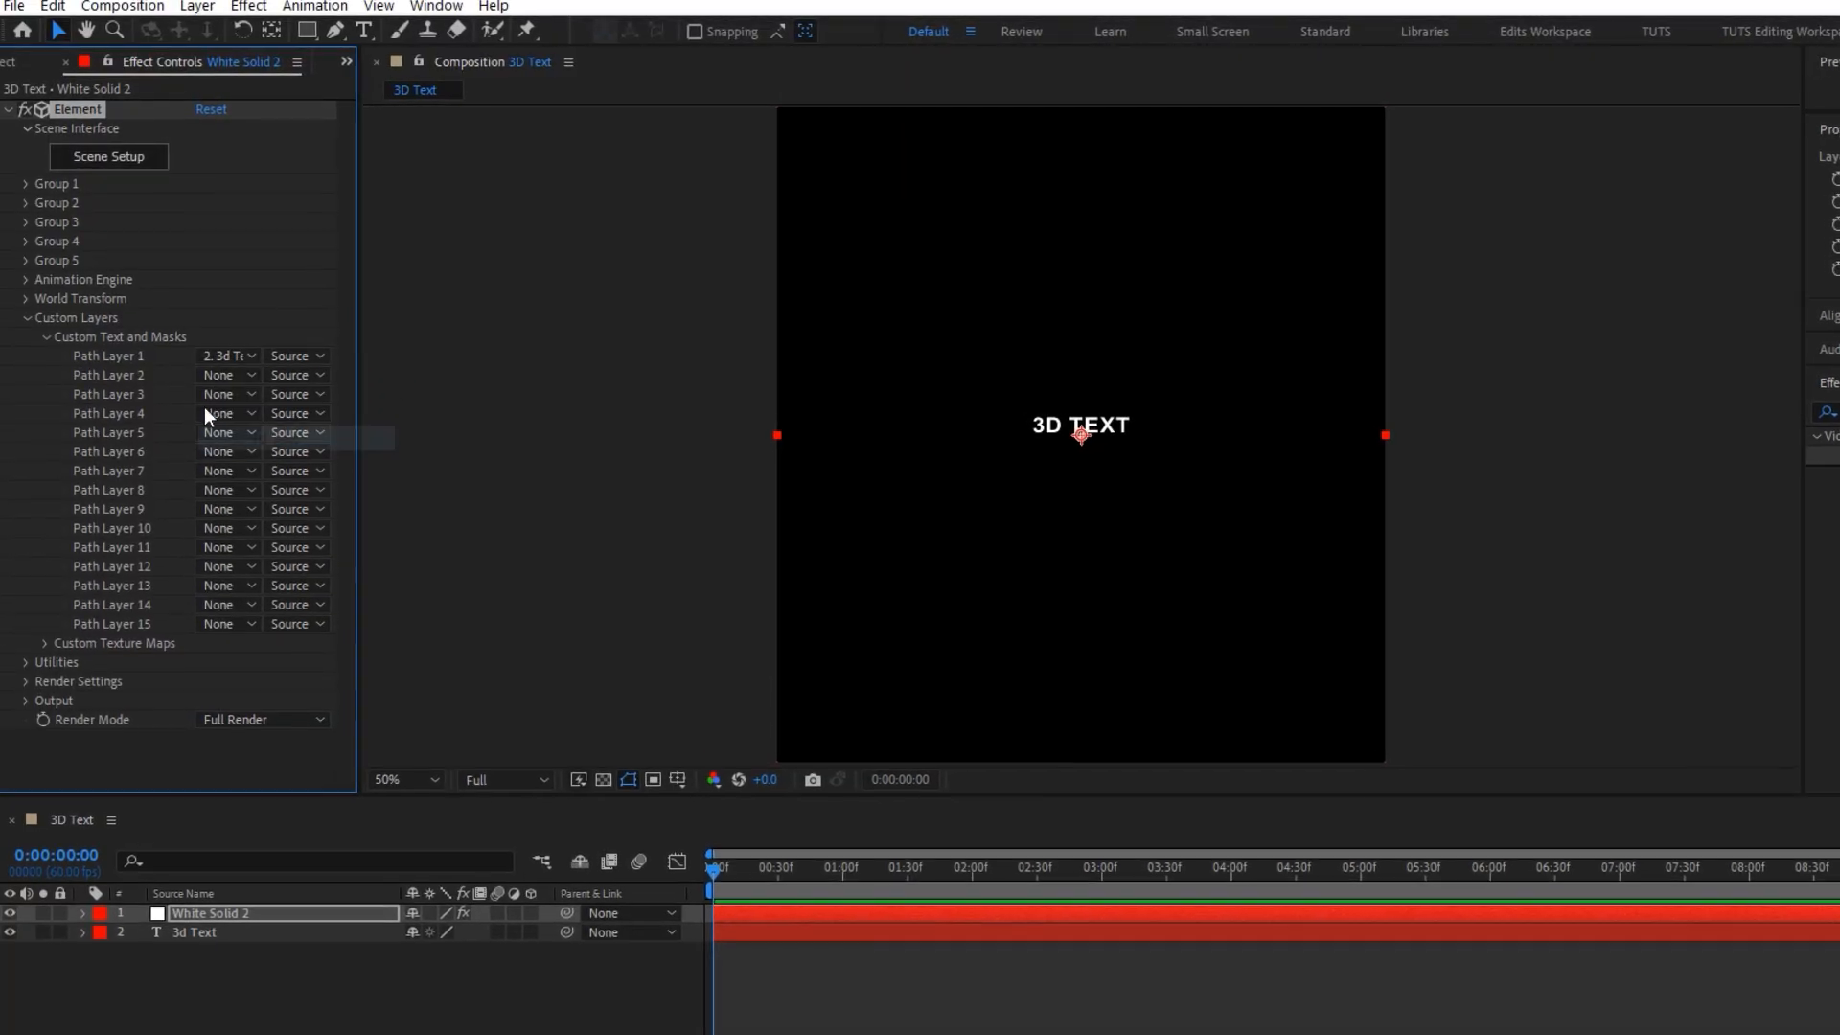
click(30, 318)
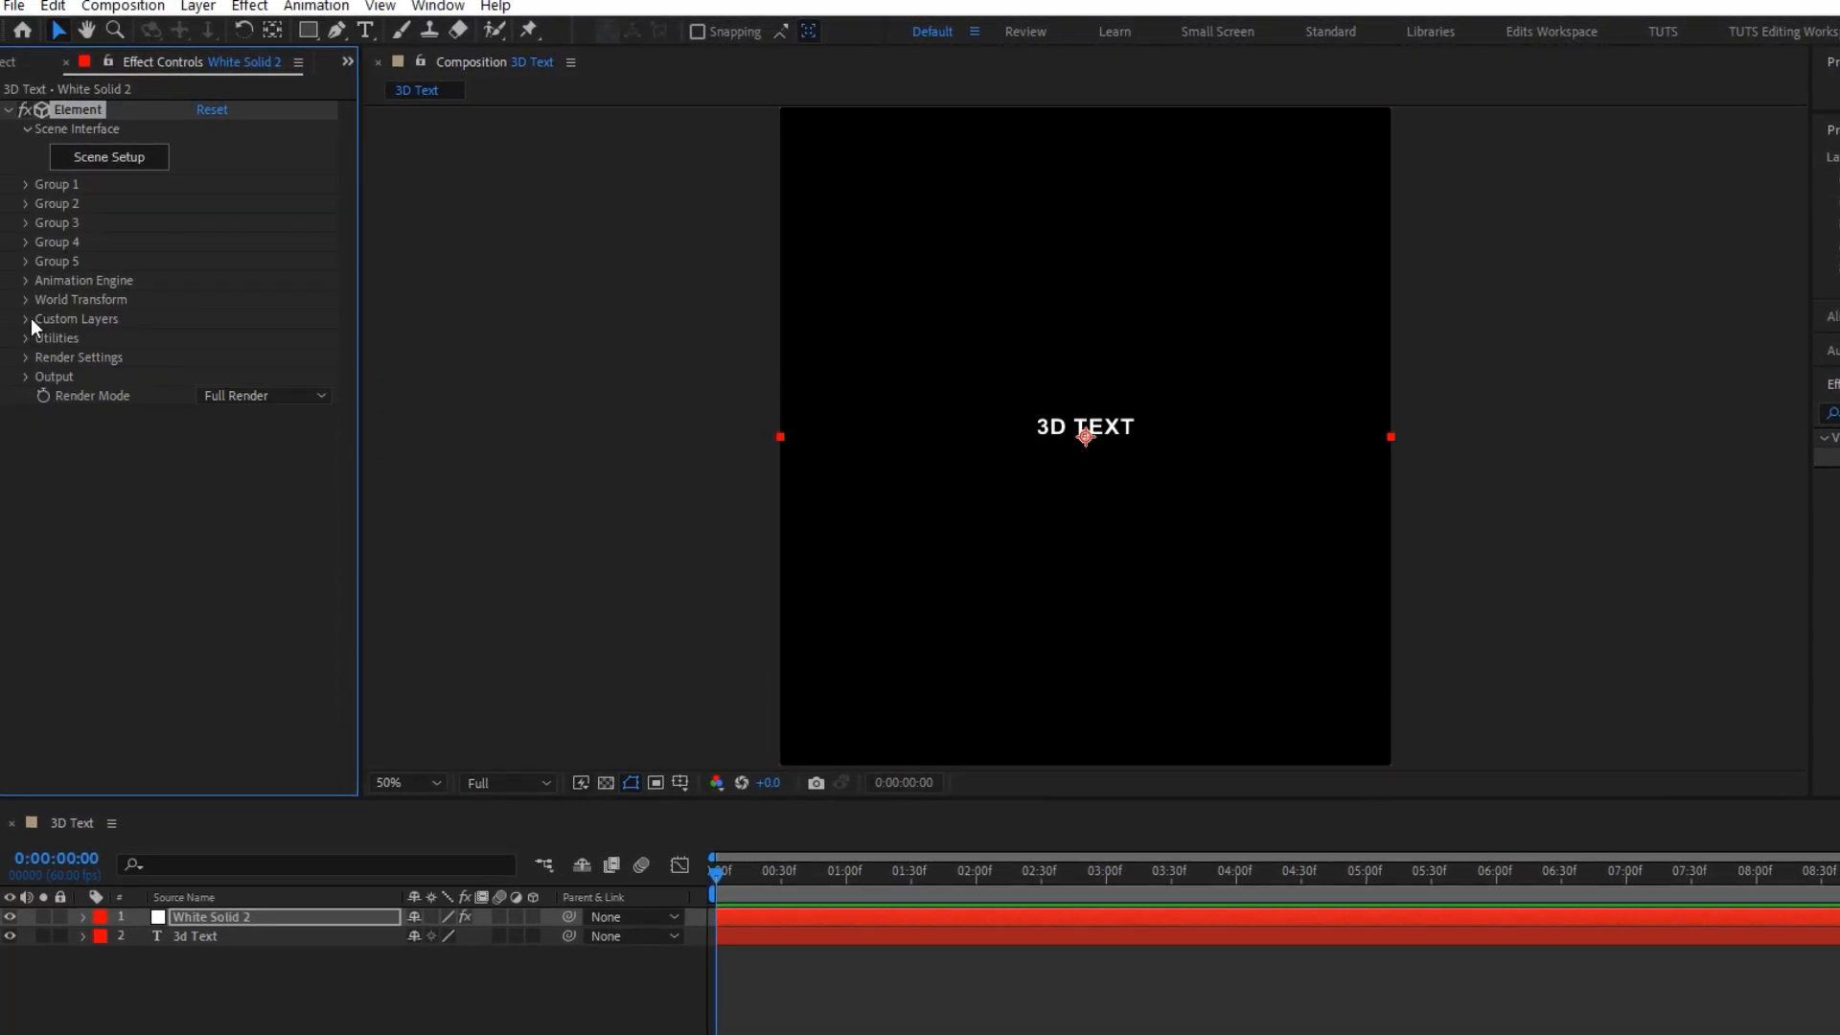
- Open Element's Scene Setup and extrude the text path into a 3D model
click(110, 161)
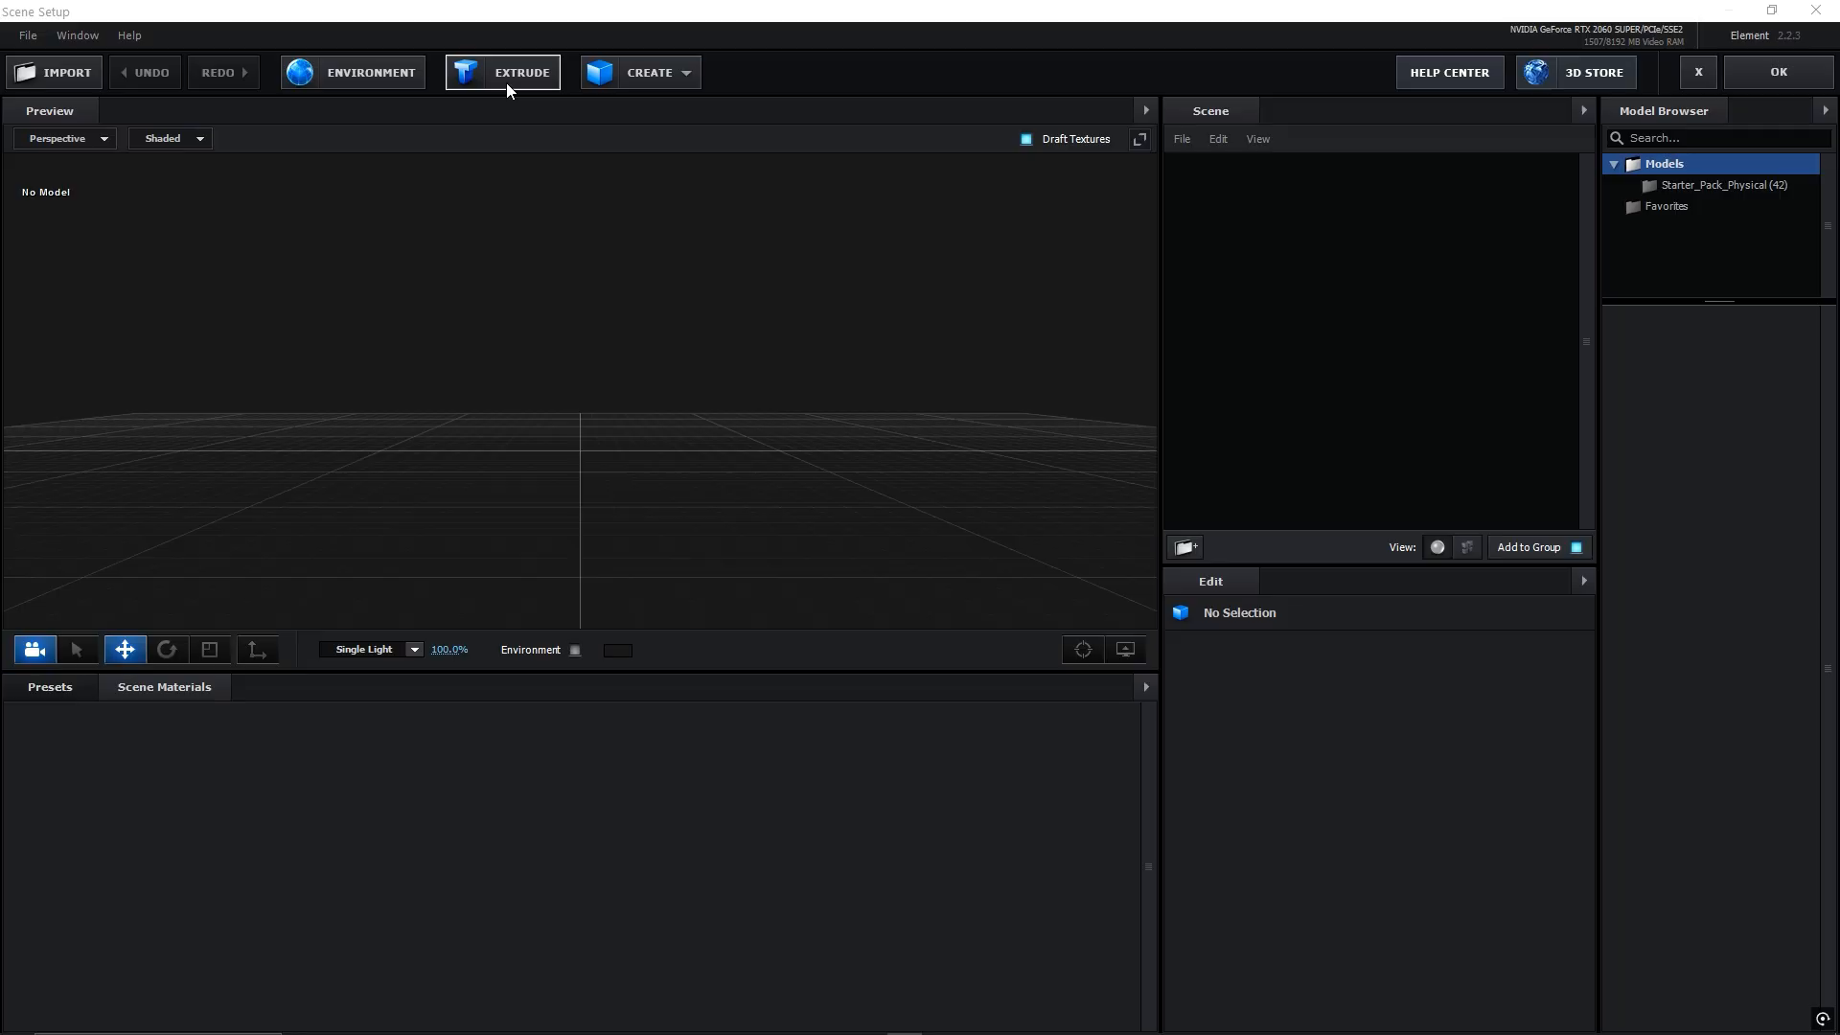
click(508, 78)
drag(686, 531, 645, 502)
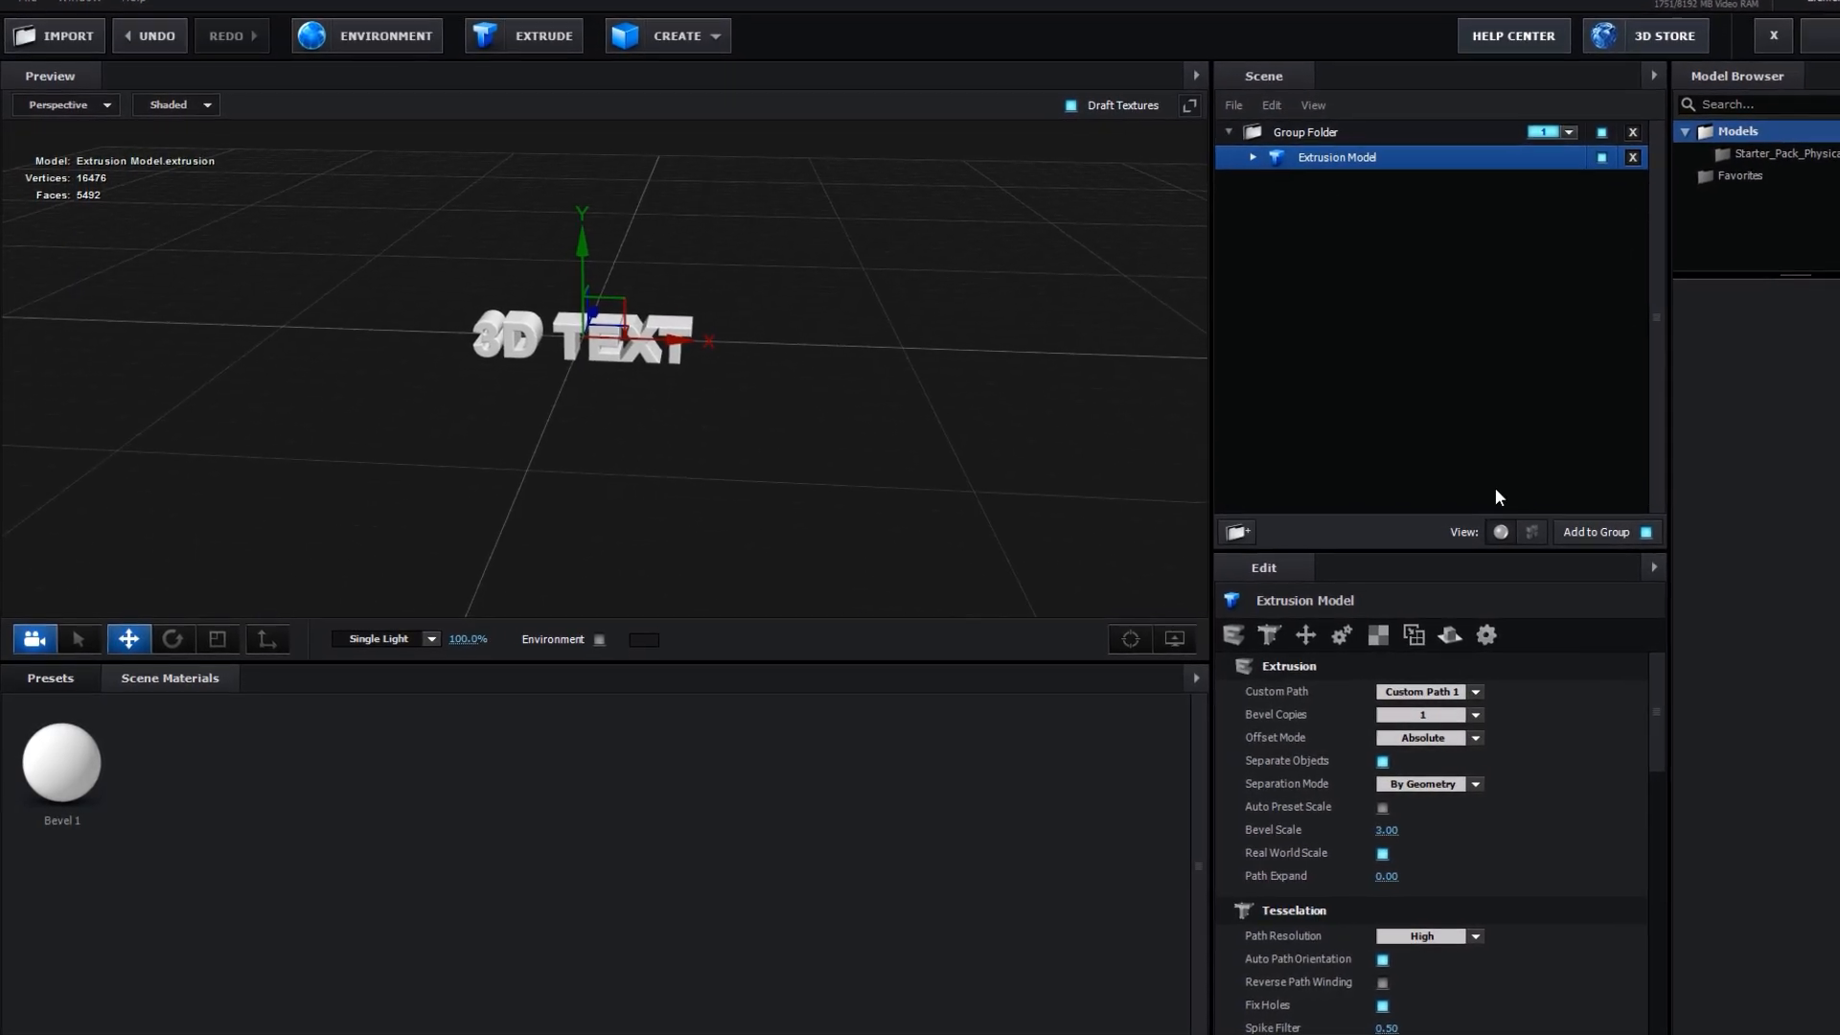
- Set the extrusion model's Bevel Copies to 2 and its Bevel Scale to 1.2
click(1426, 716)
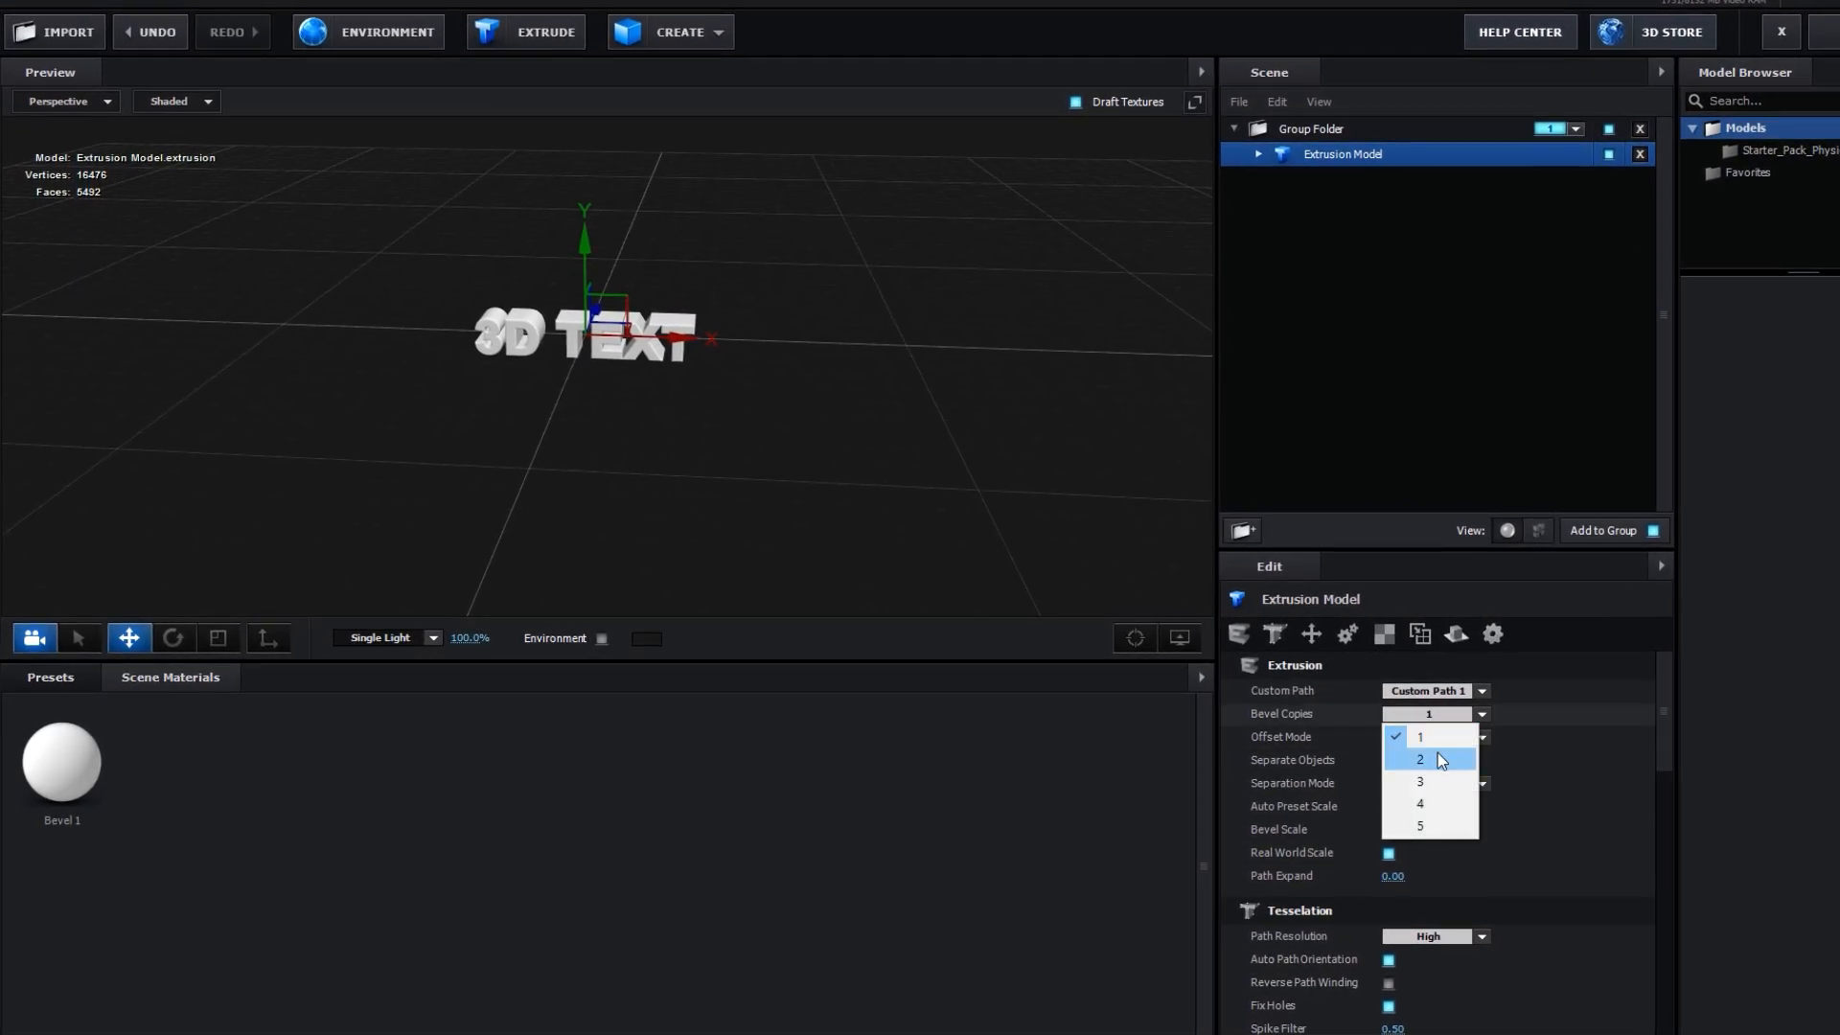
click(1438, 755)
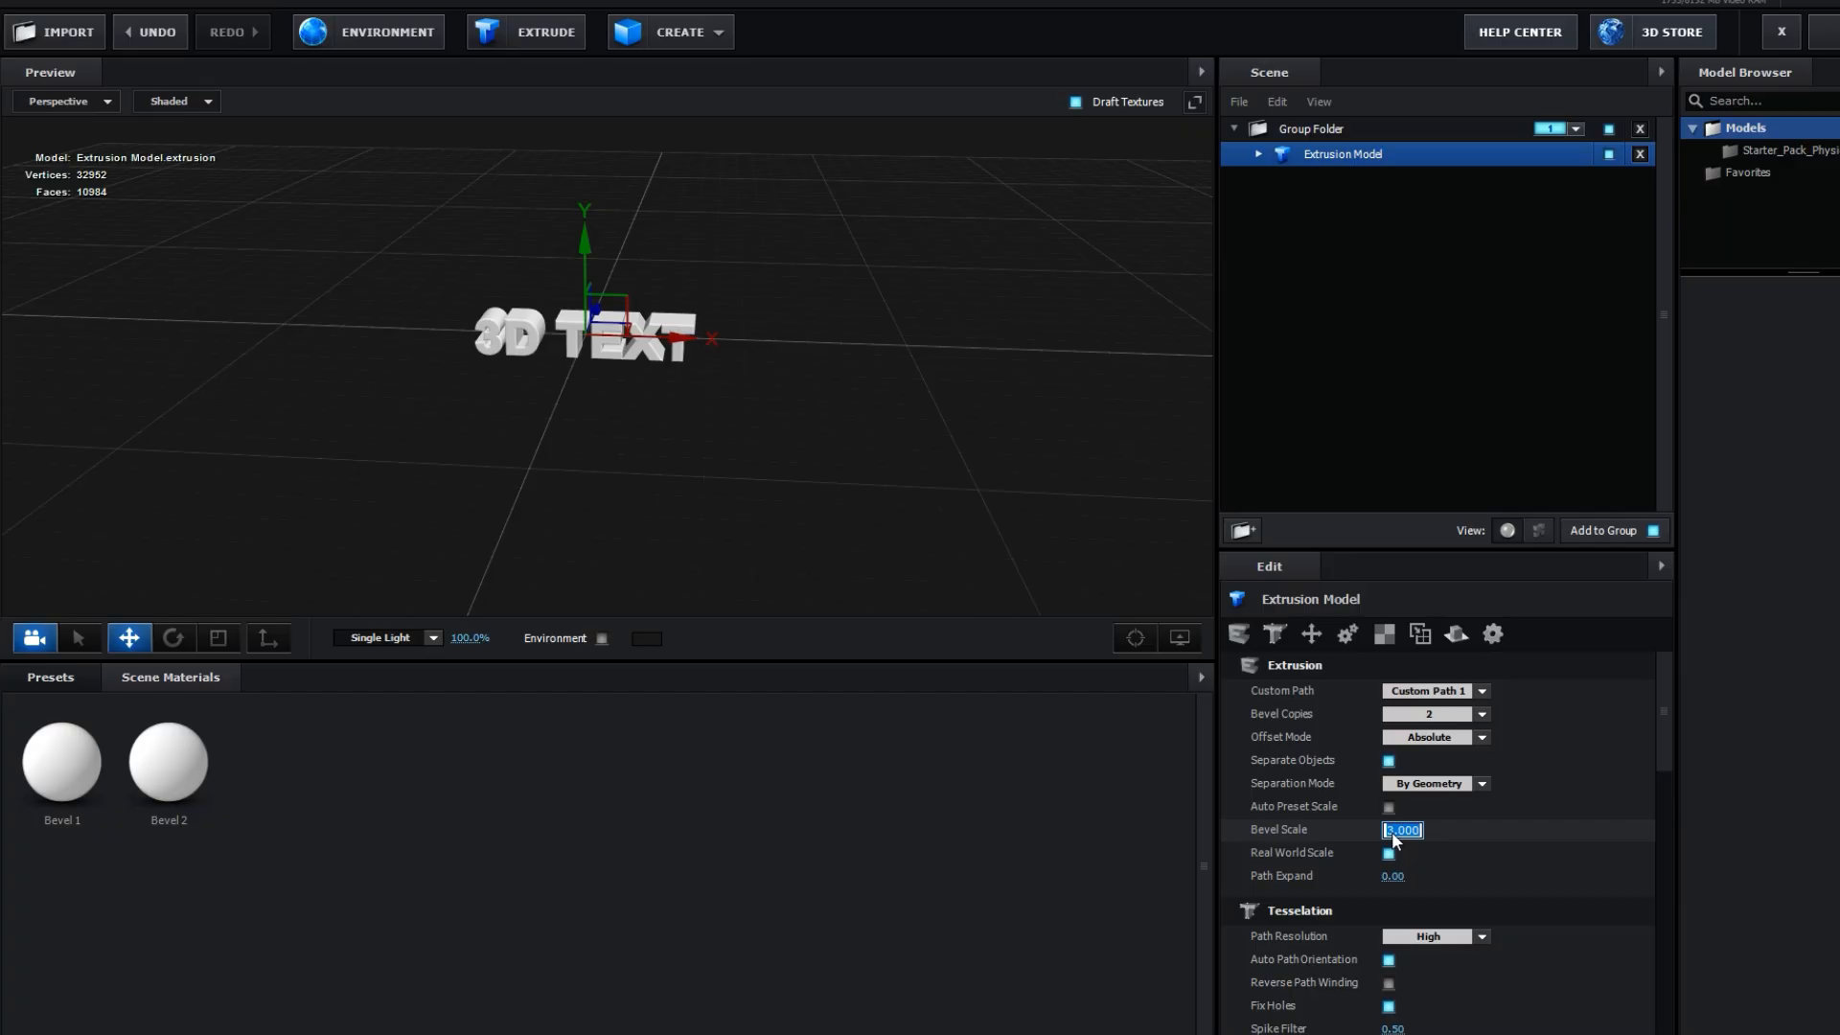
text(1.2)
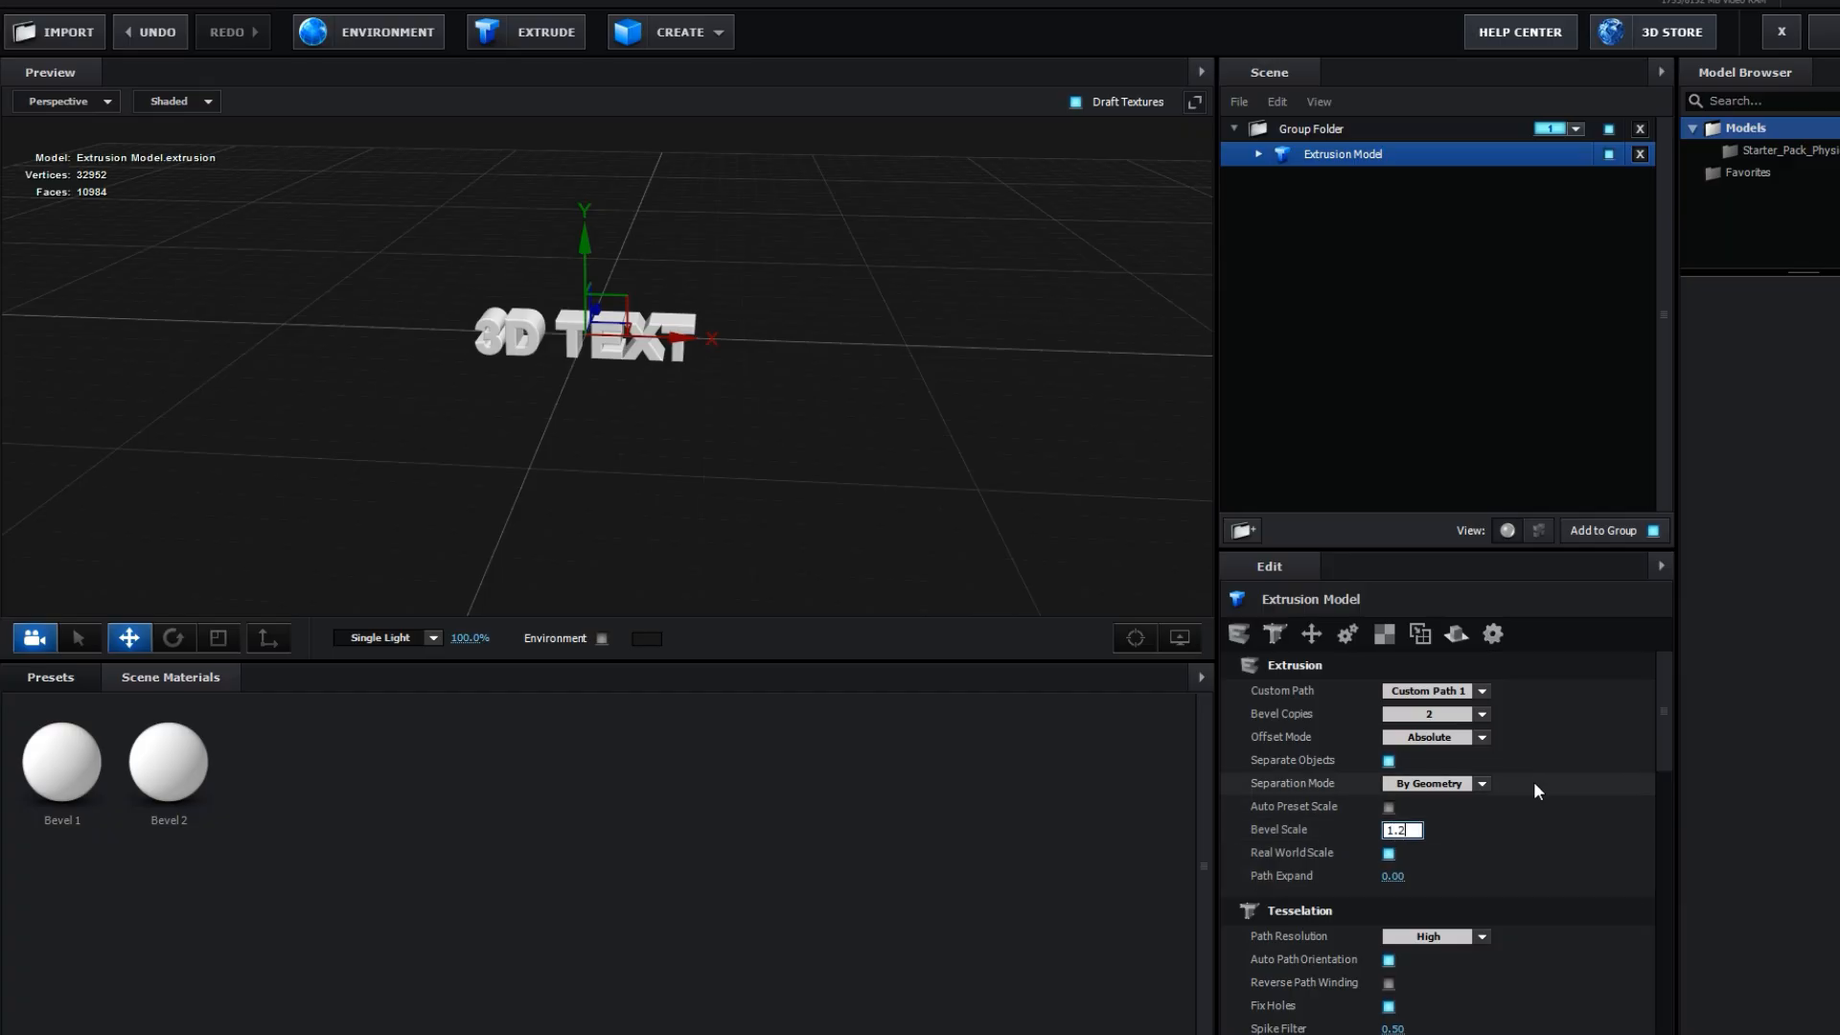
key(Return)
drag(922, 506, 807, 464)
- Try clean_metal_black_tiles and clean_metal_golden from the Pro_Shaders_2 Metal materials on Bevel 1, and settle on clean_metal_clean_gold
click(78, 683)
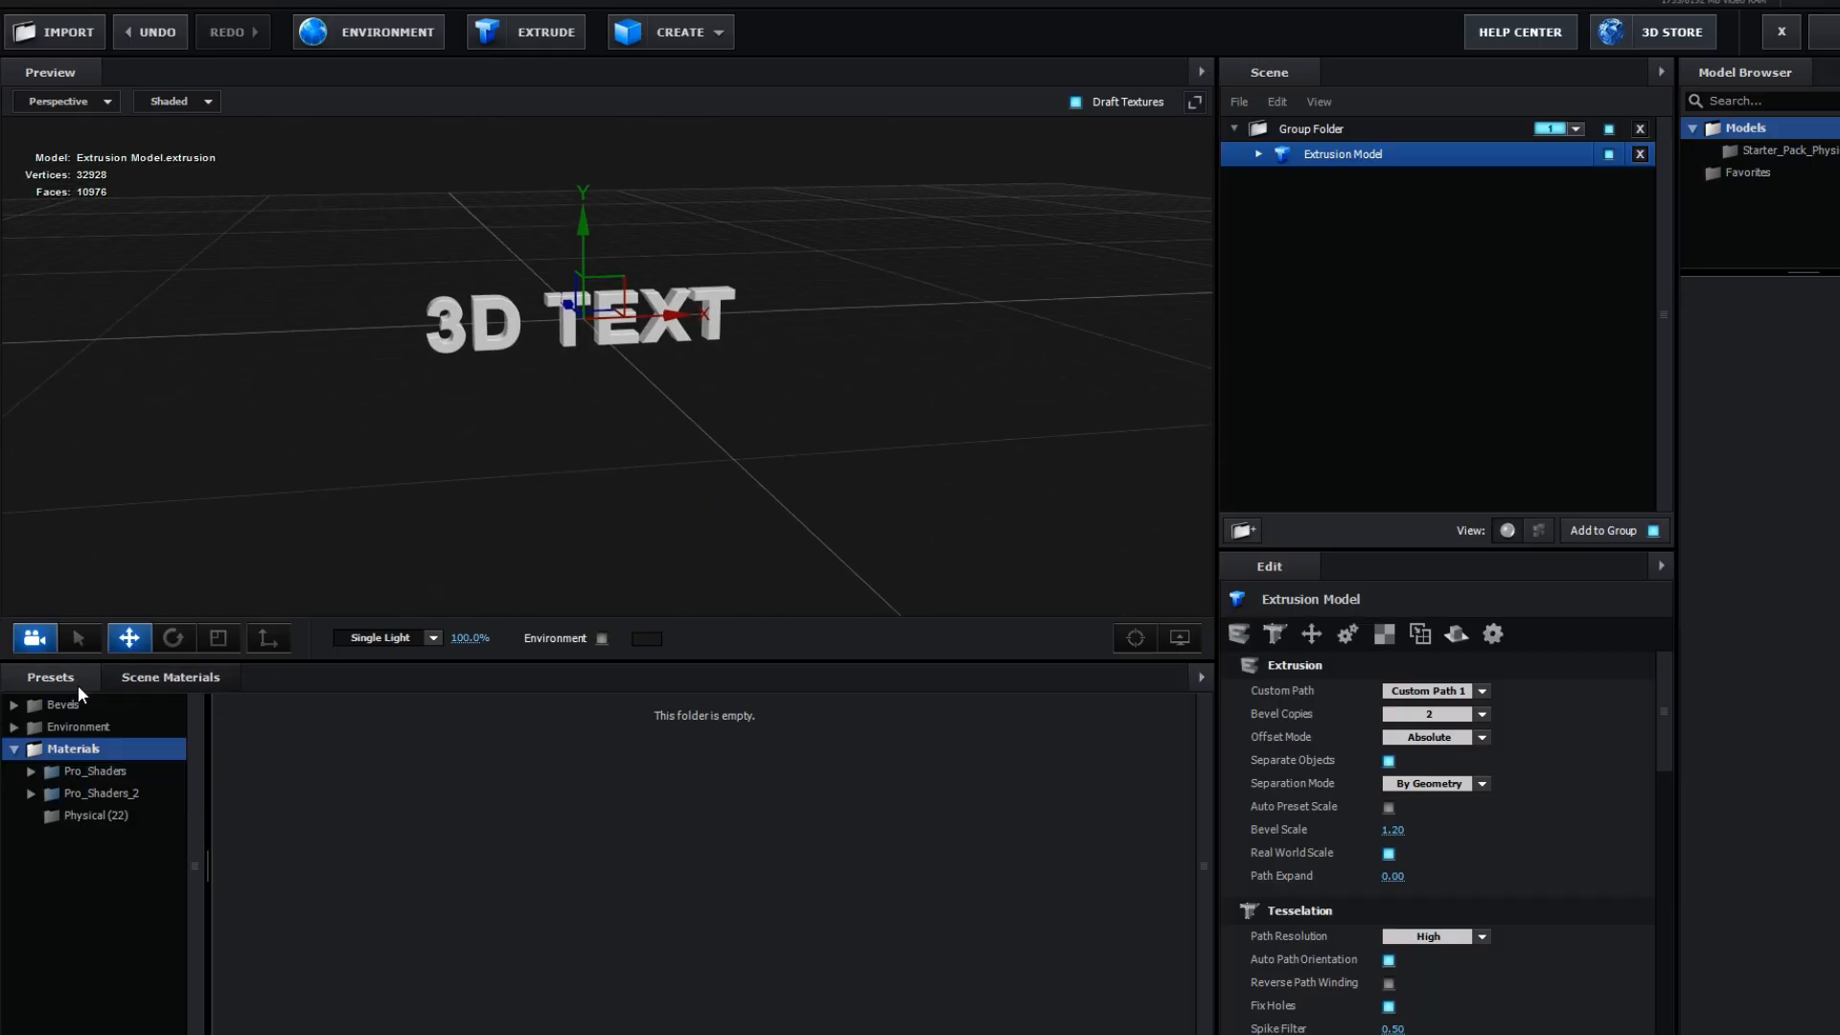
click(1255, 146)
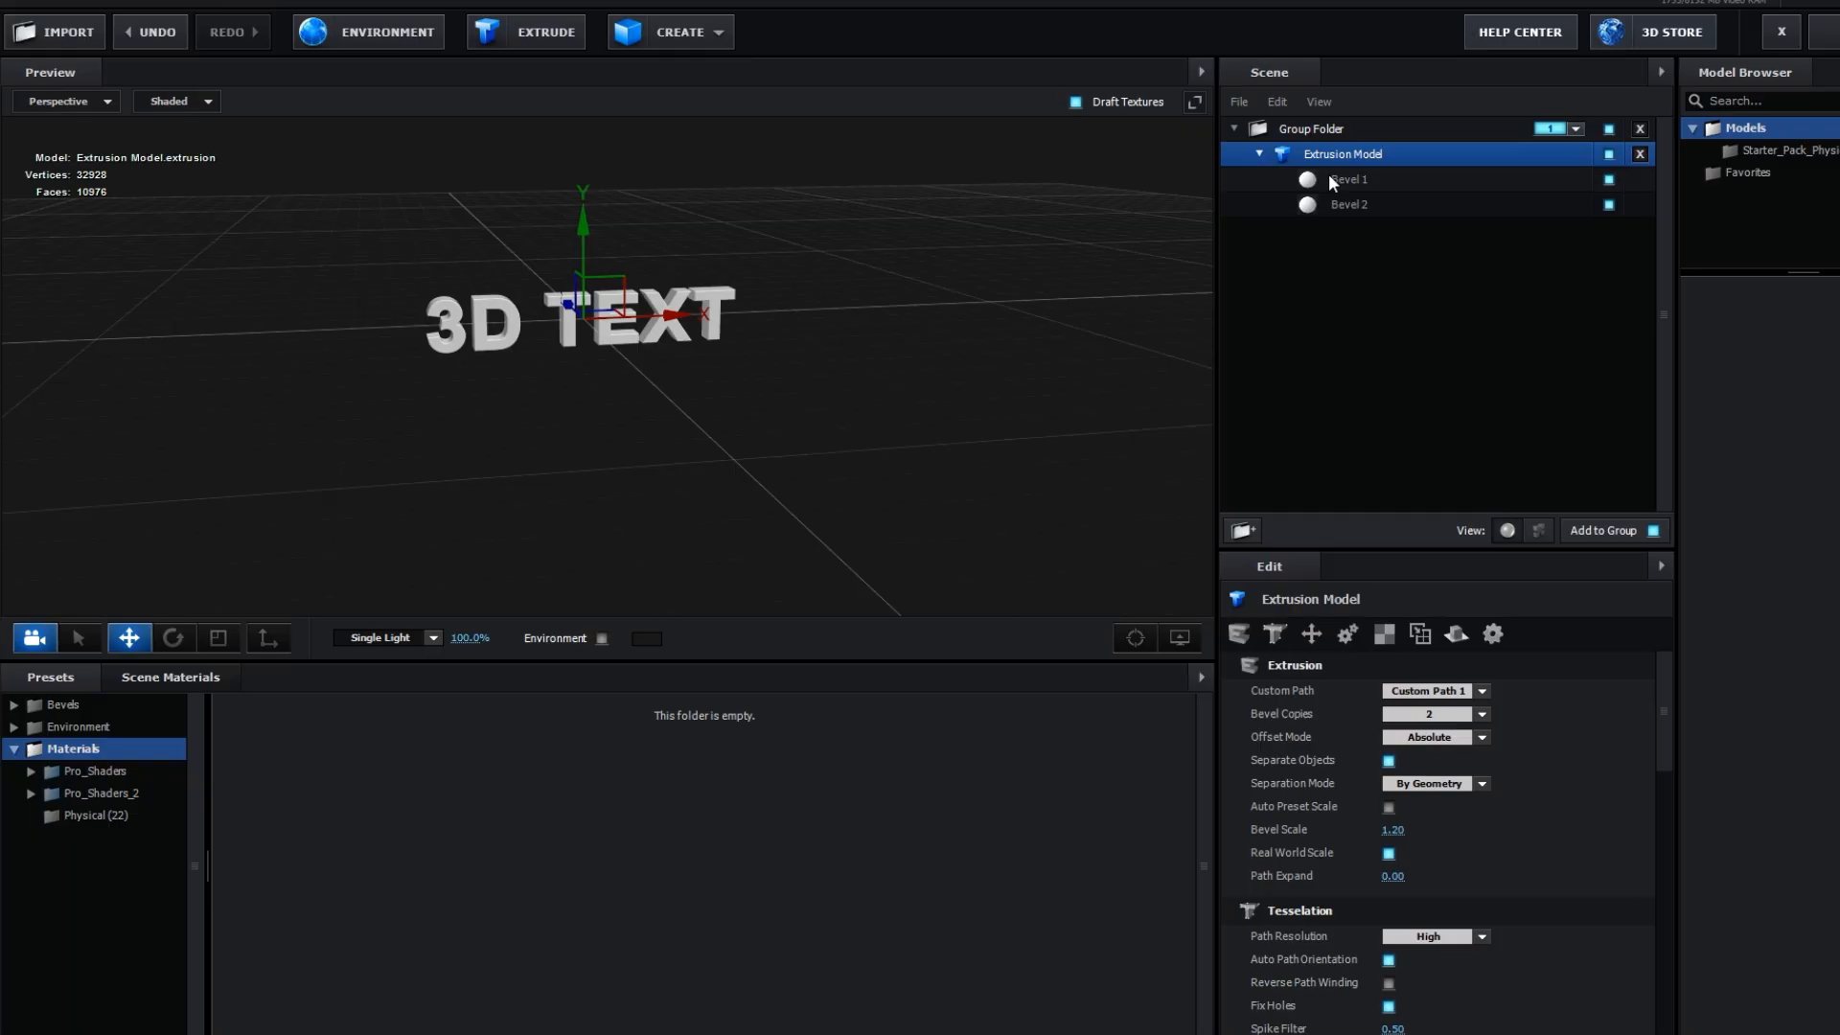
click(1328, 178)
click(38, 793)
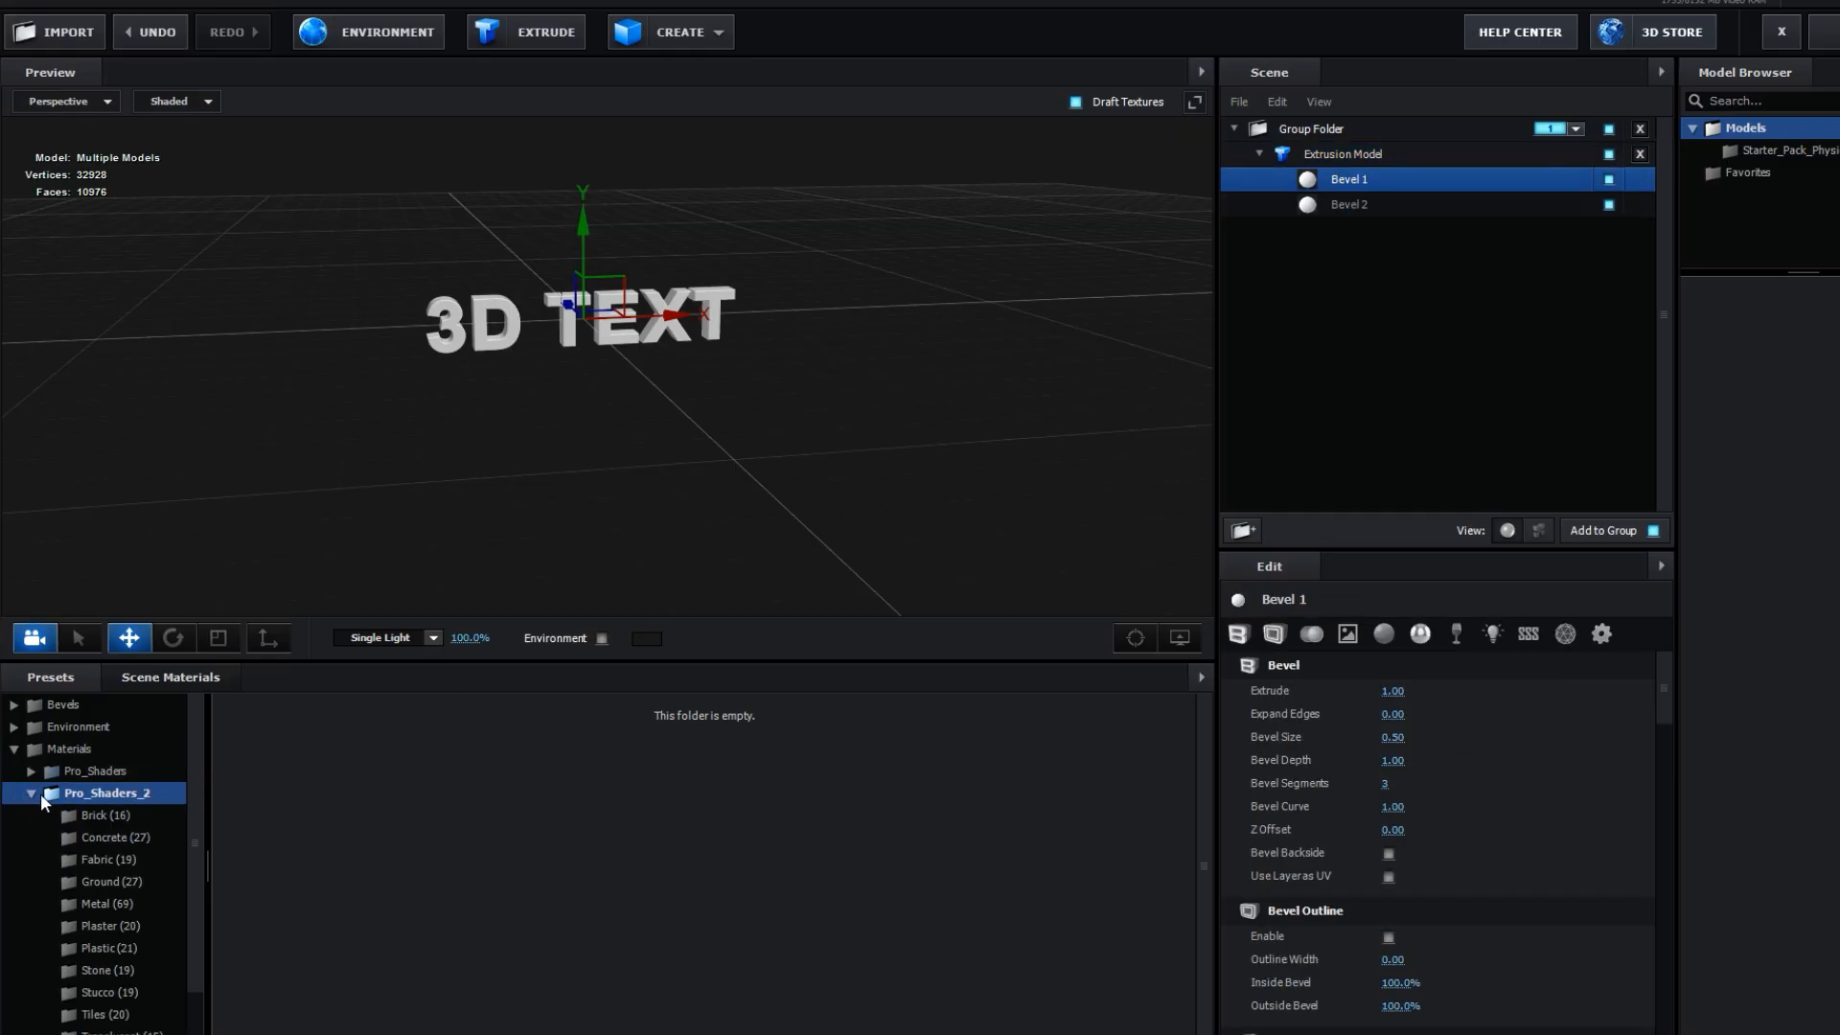
click(98, 905)
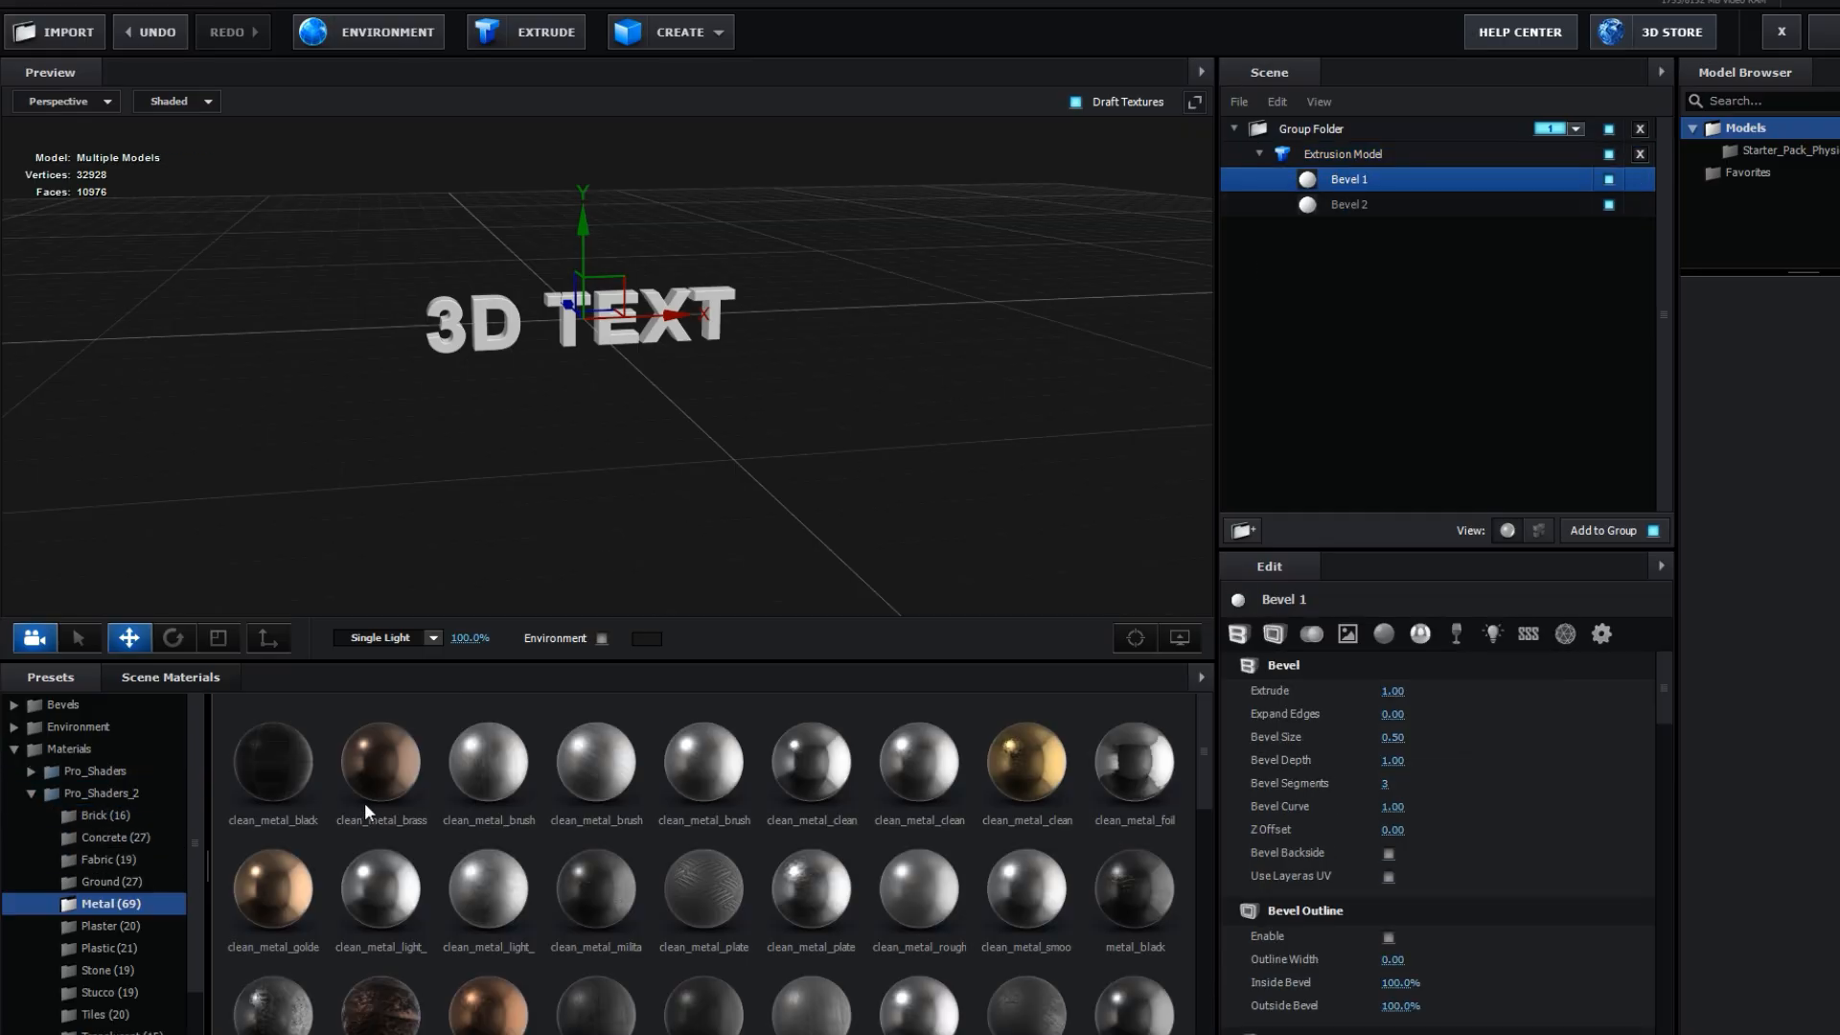
double_click(273, 762)
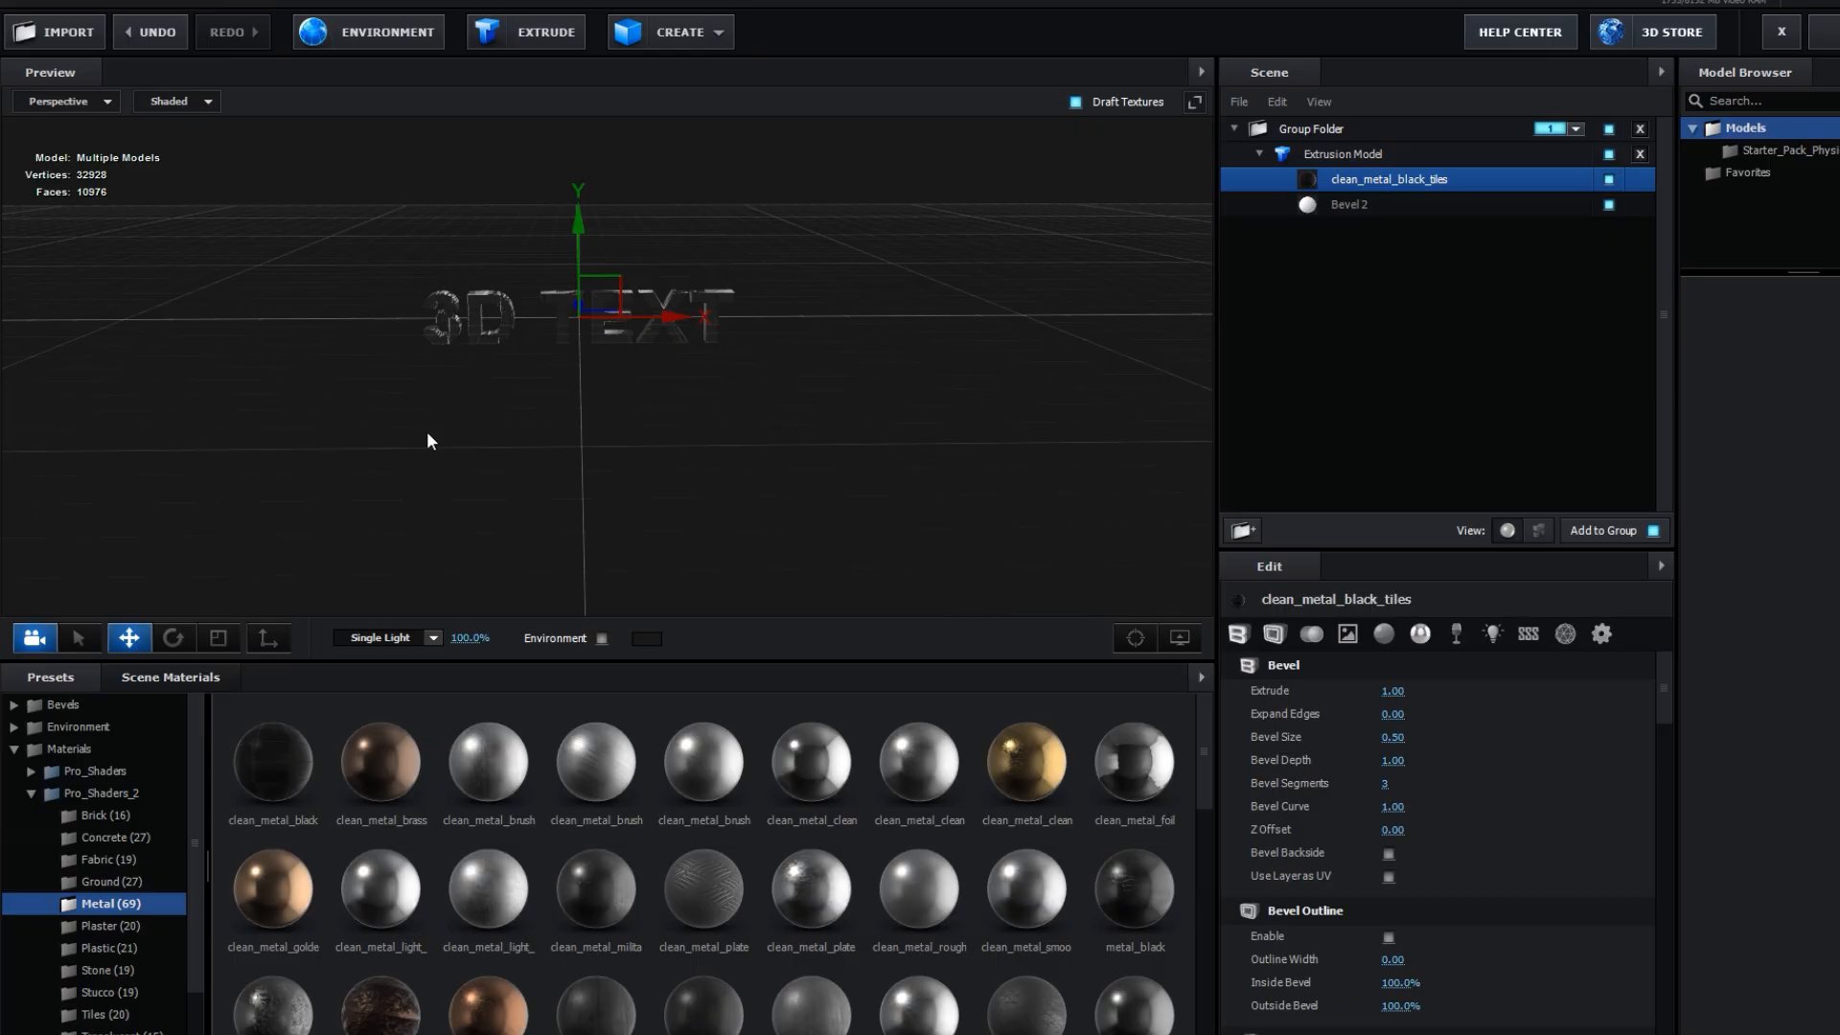
double_click(293, 862)
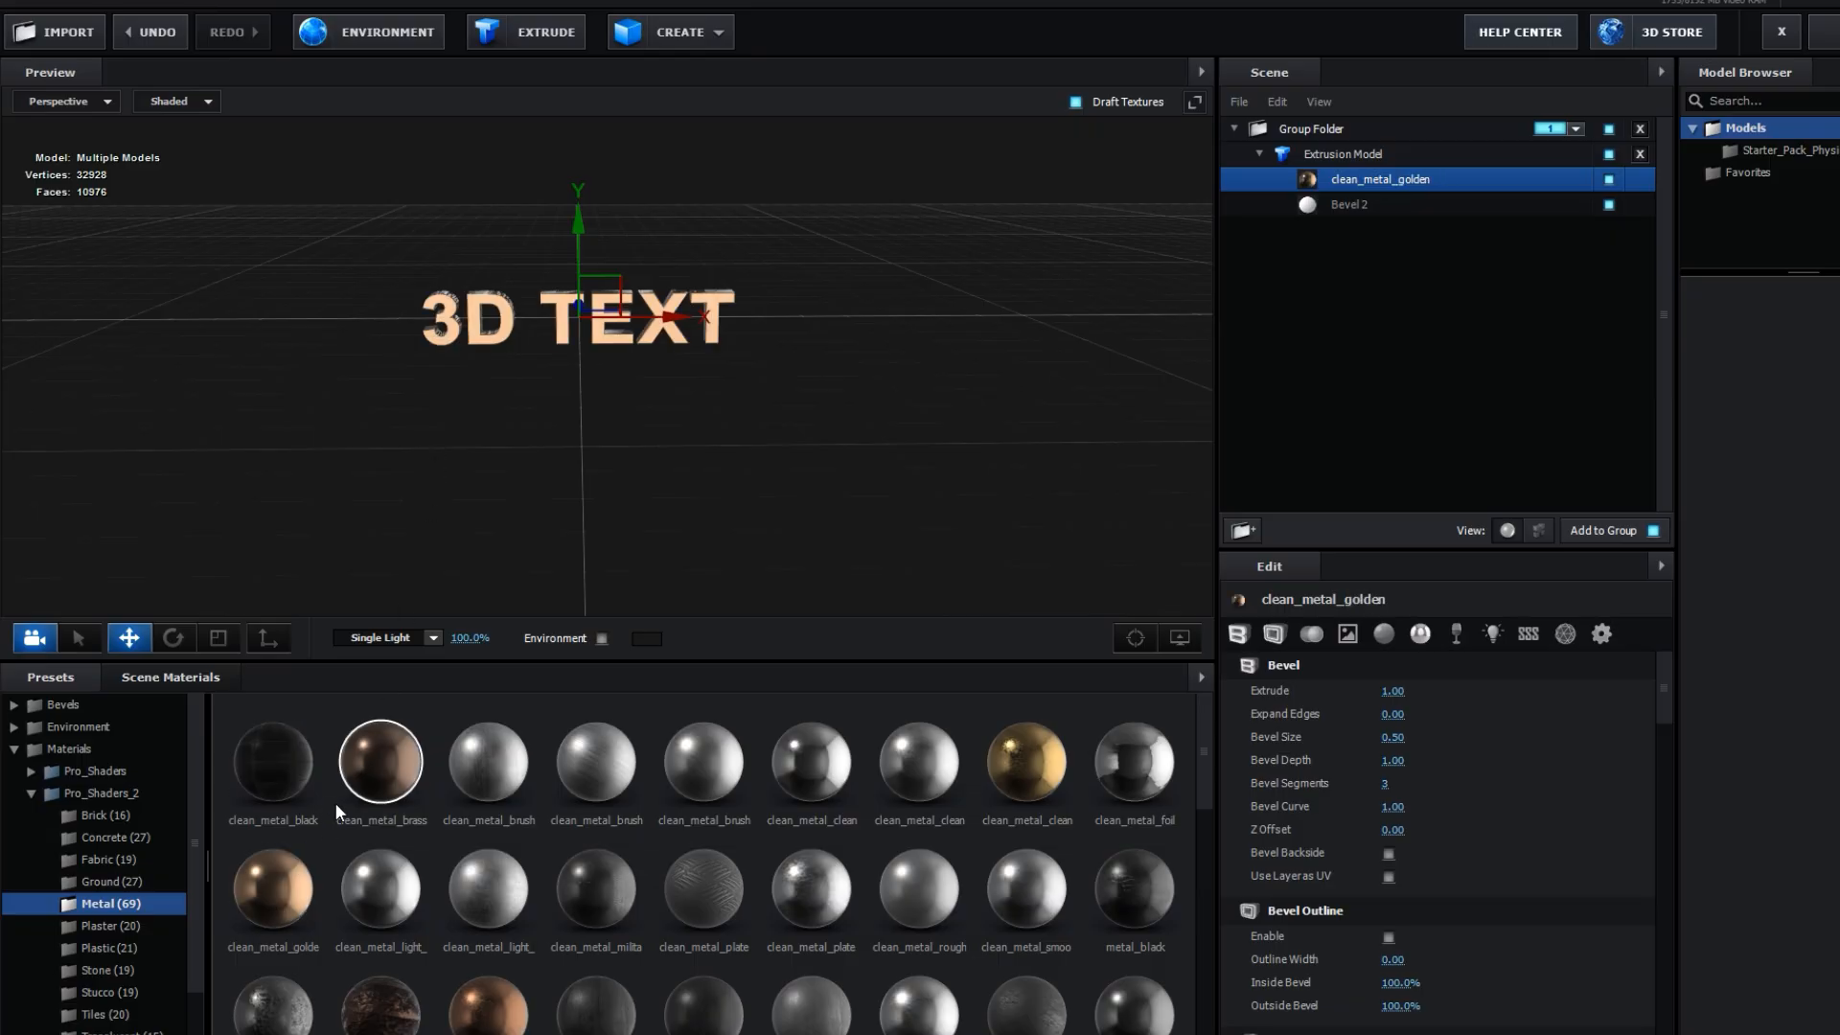
drag(427, 512, 642, 647)
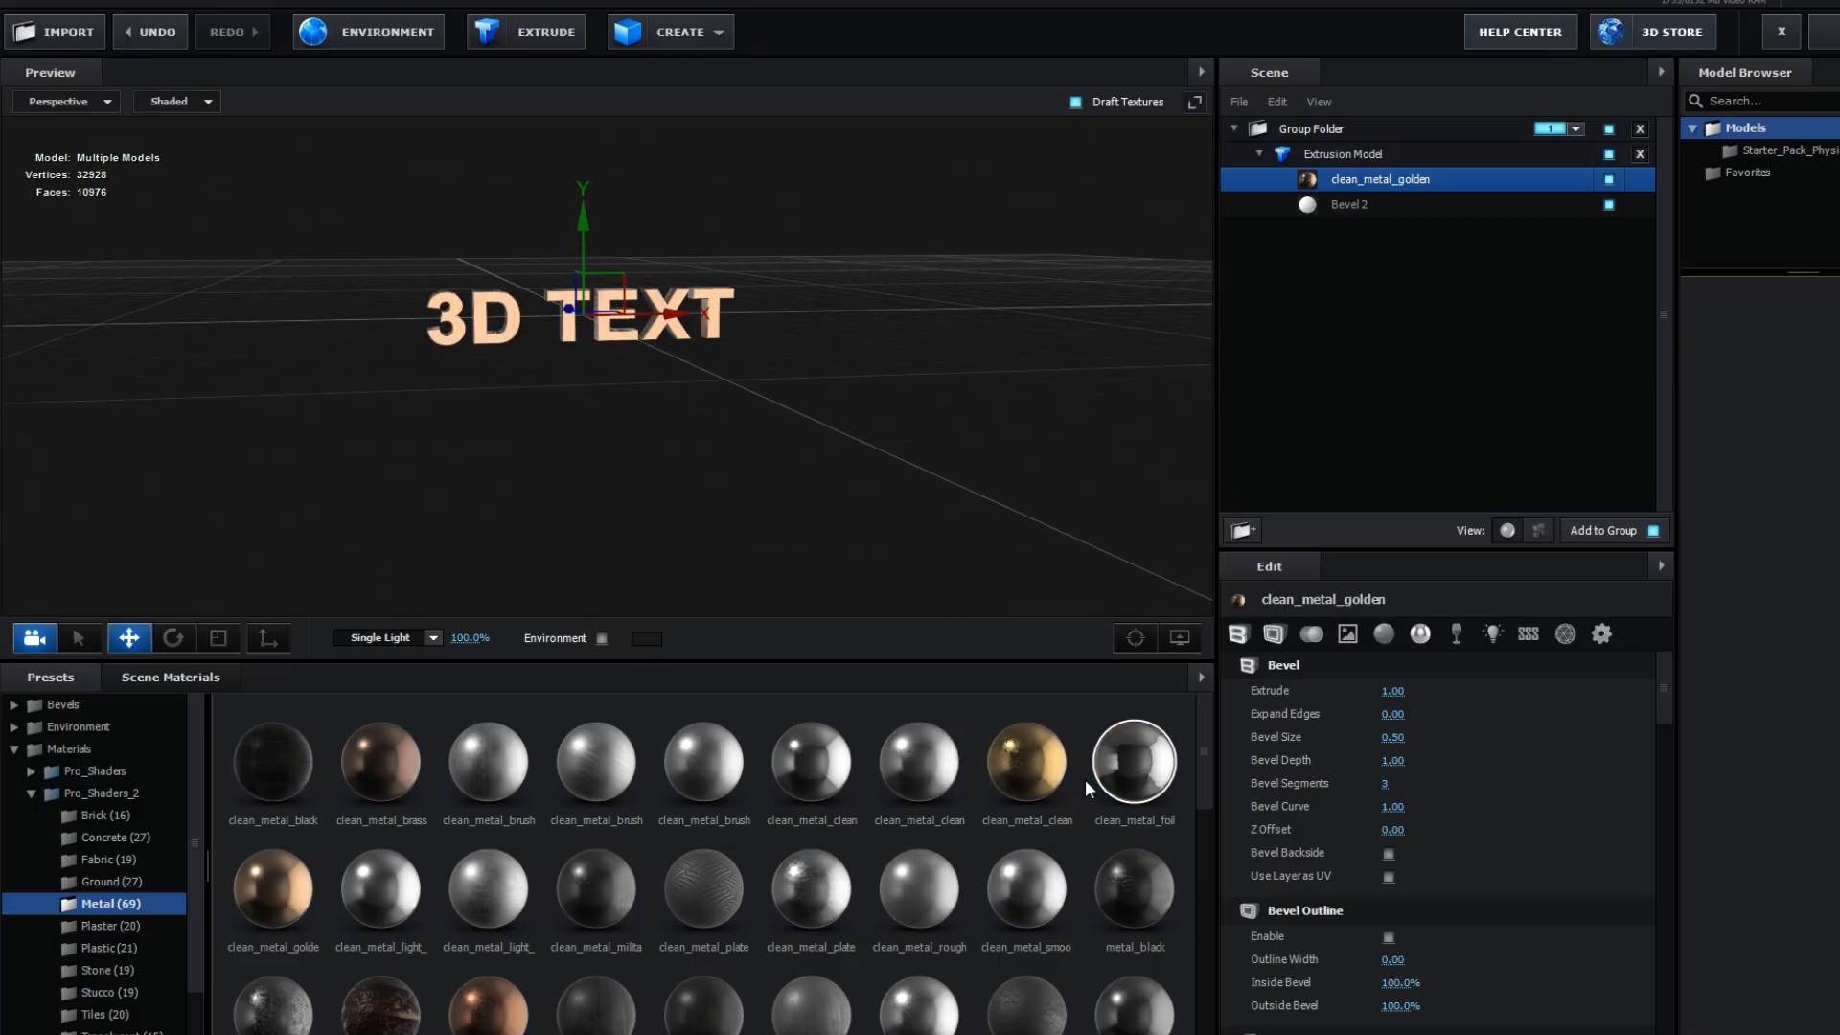
drag(768, 496, 765, 423)
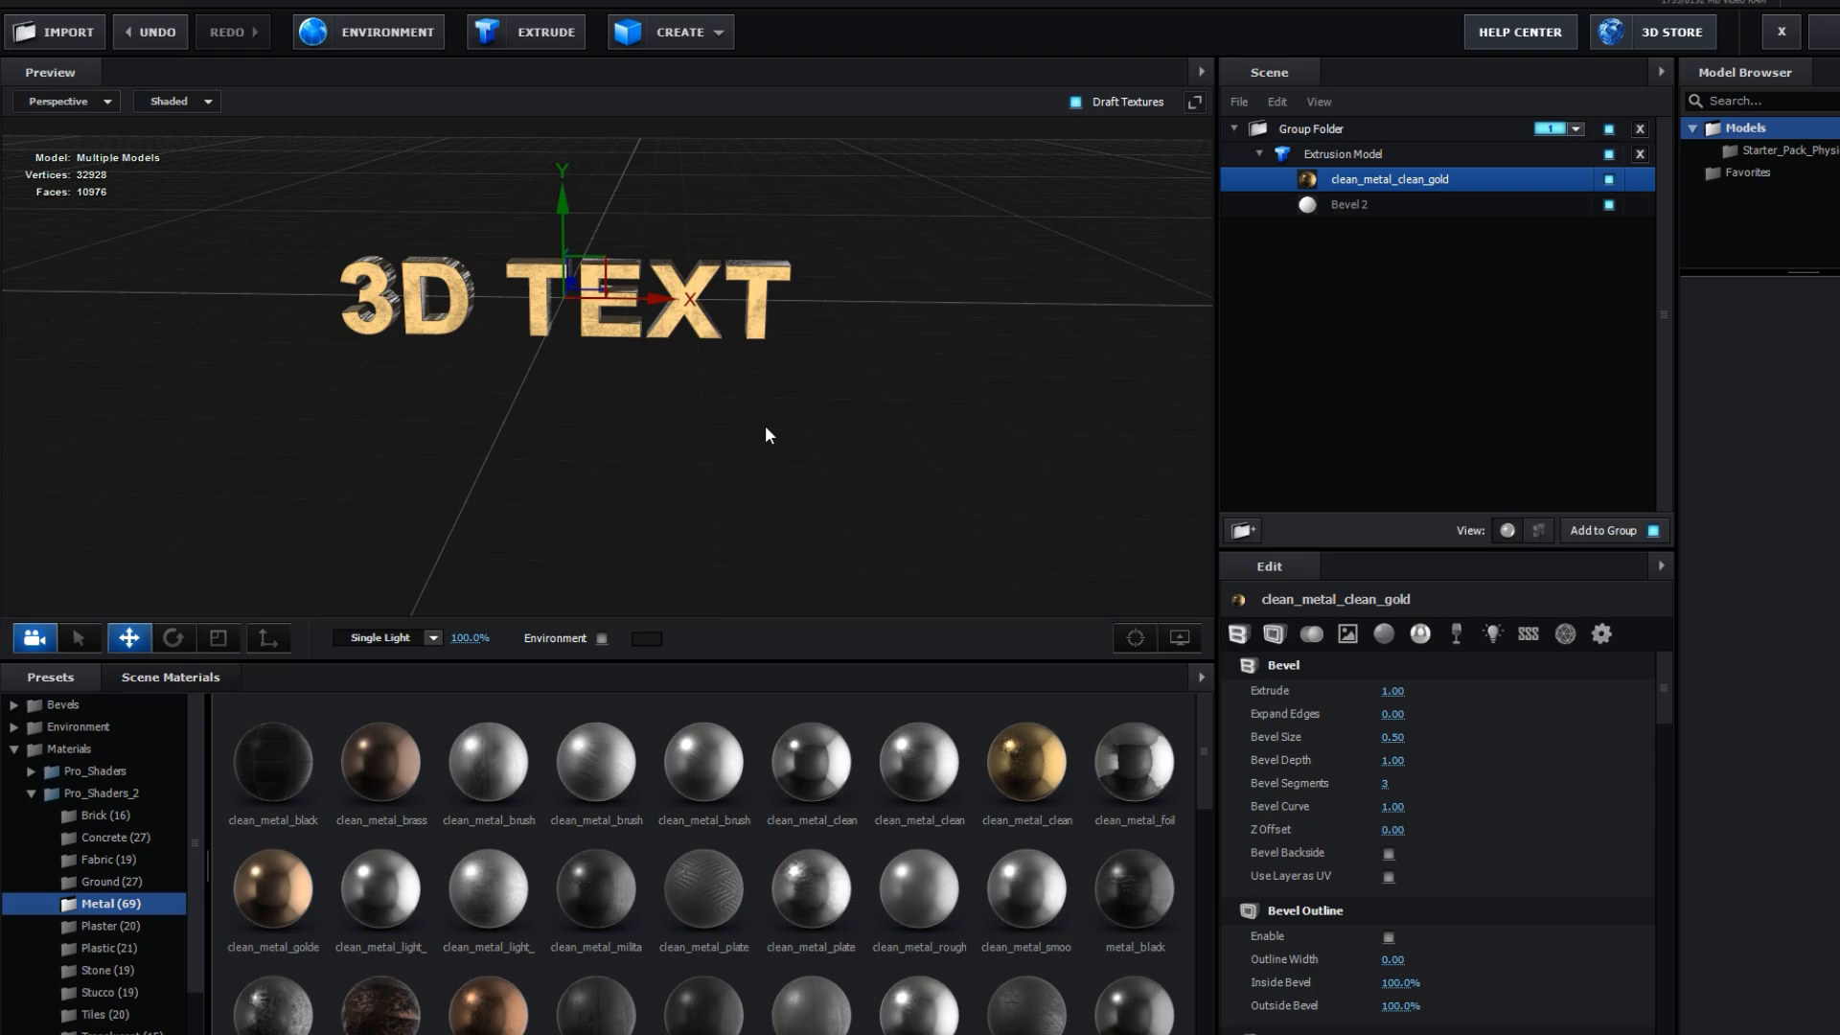
- Apply the clean_metal_black_tiles material to Bevel 2
click(1406, 204)
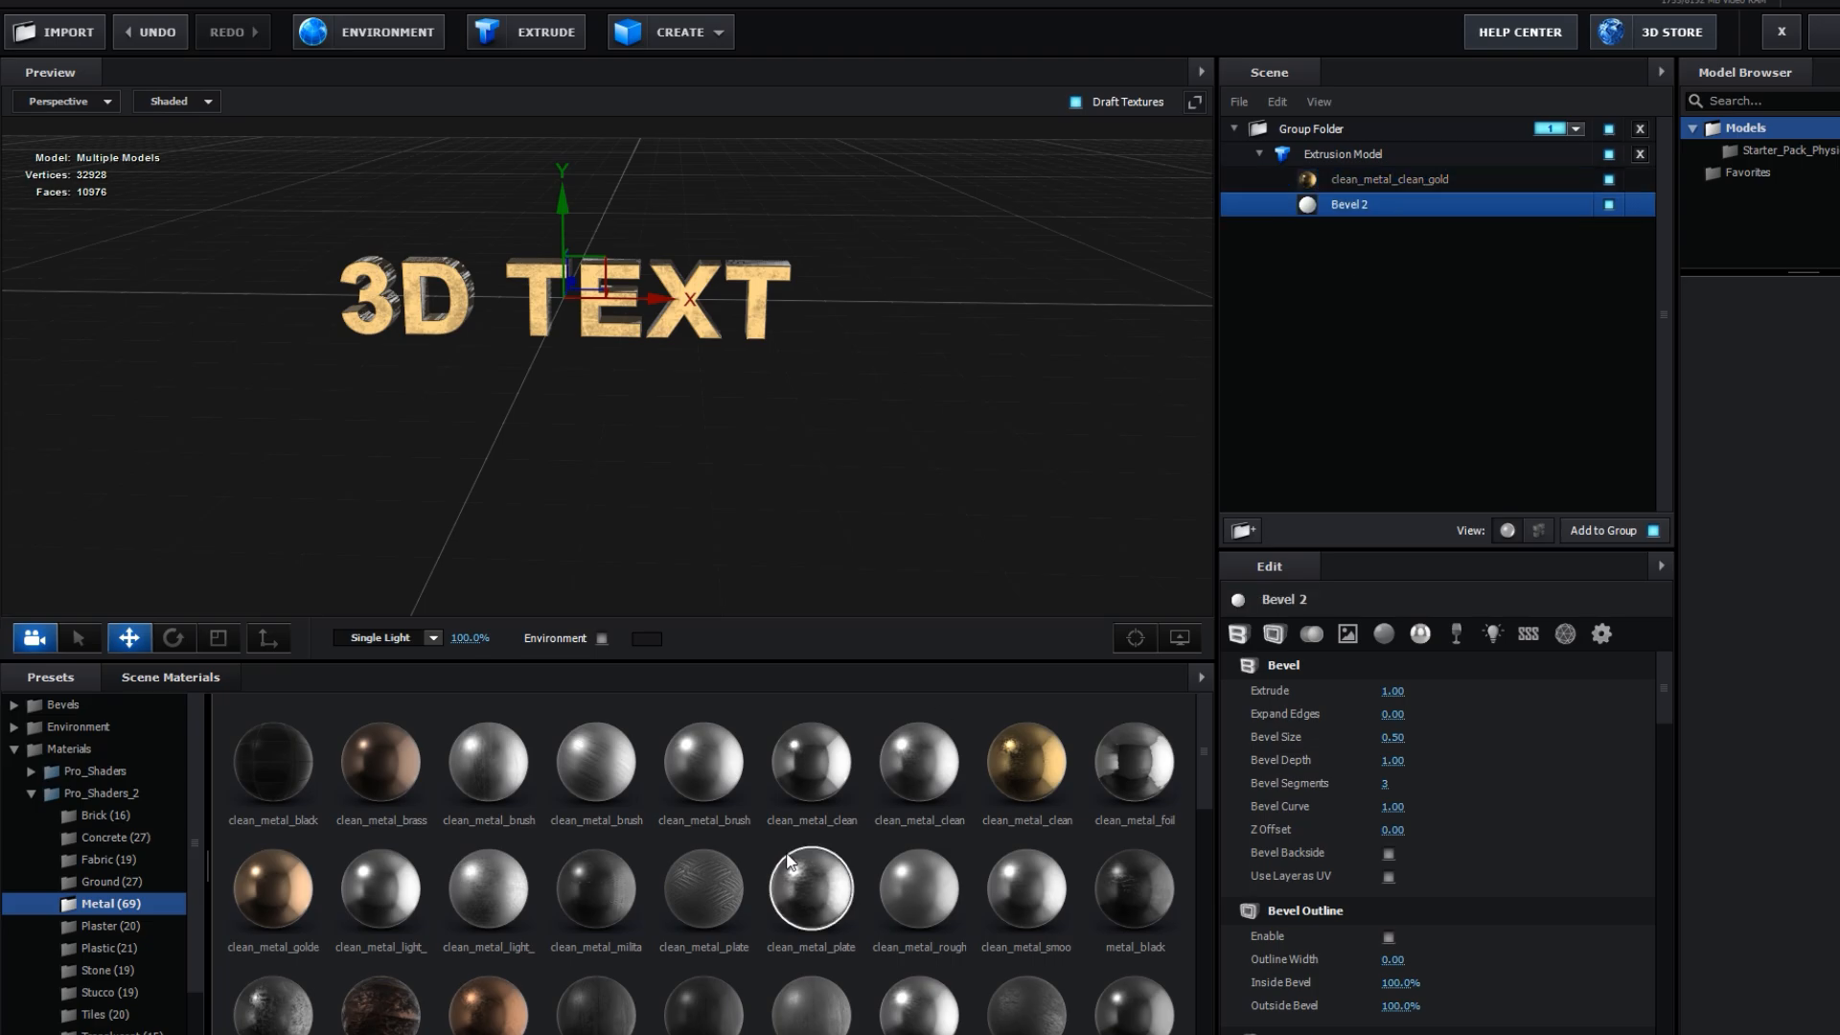
click(301, 780)
drag(514, 435, 567, 423)
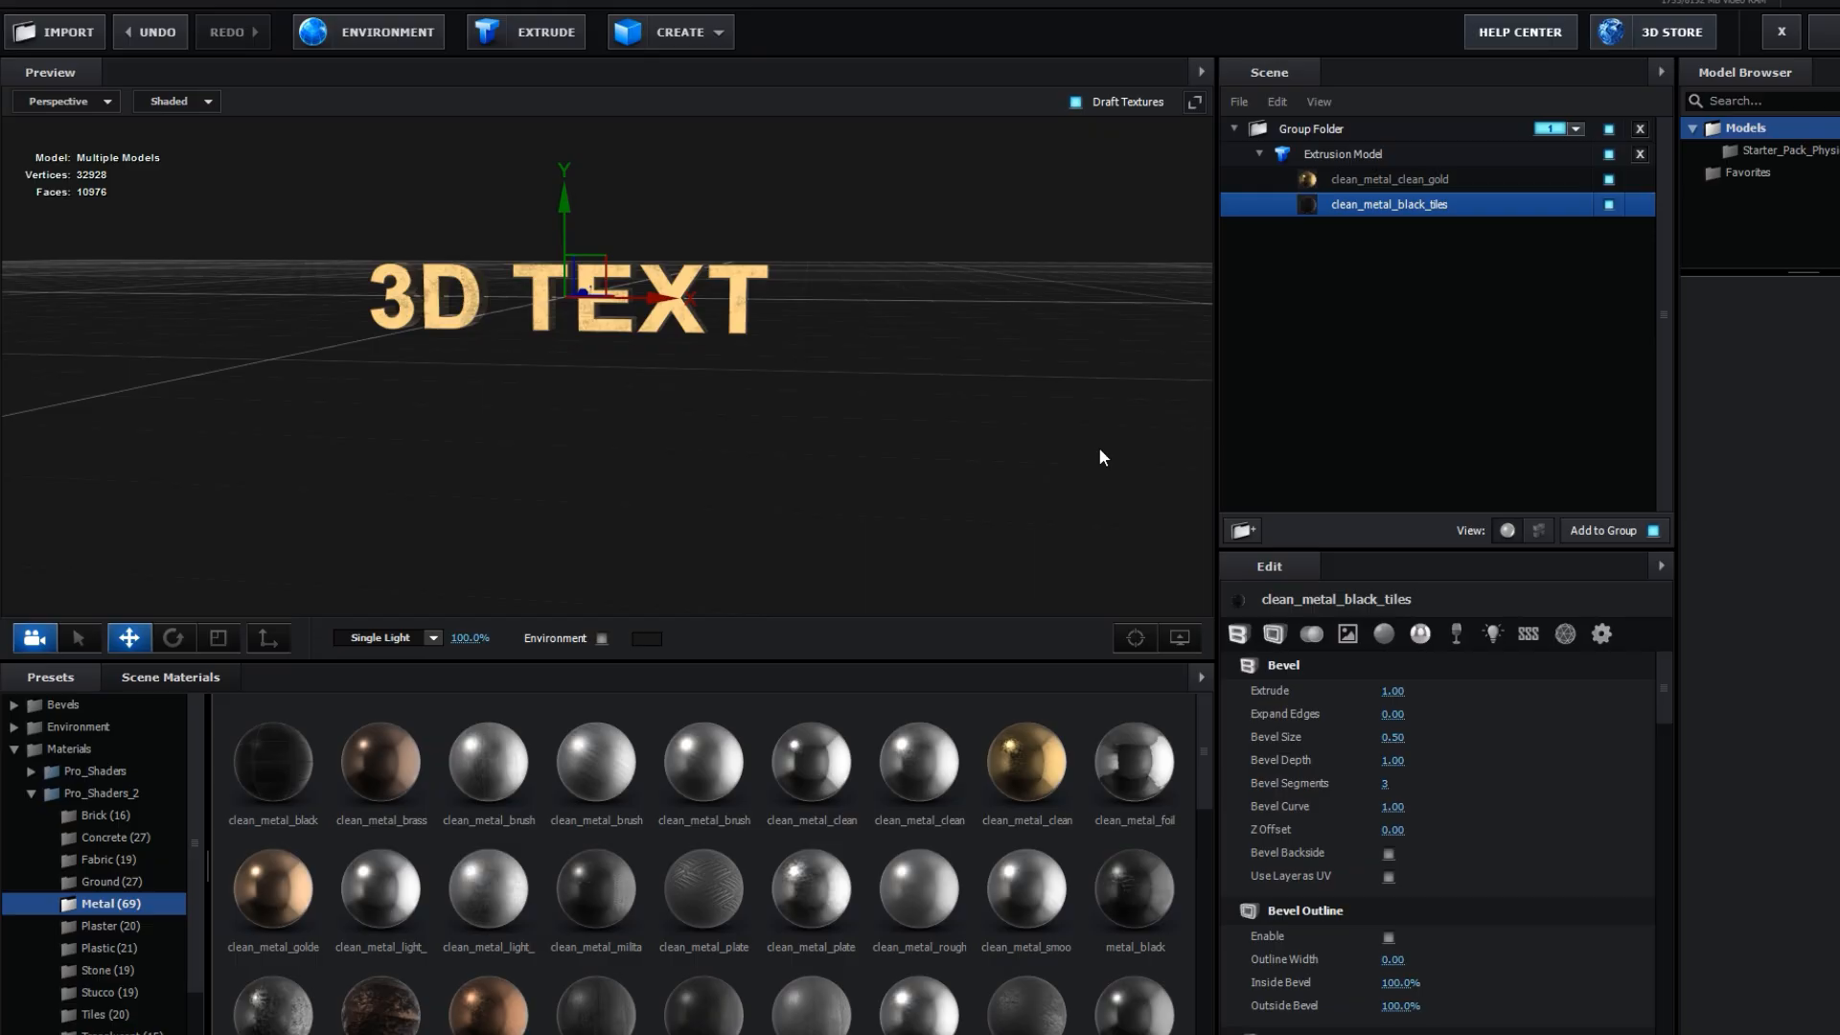
- Set the gold bevel's Extrude to about 1.05
click(1334, 178)
drag(1035, 337, 815, 401)
drag(890, 501, 853, 493)
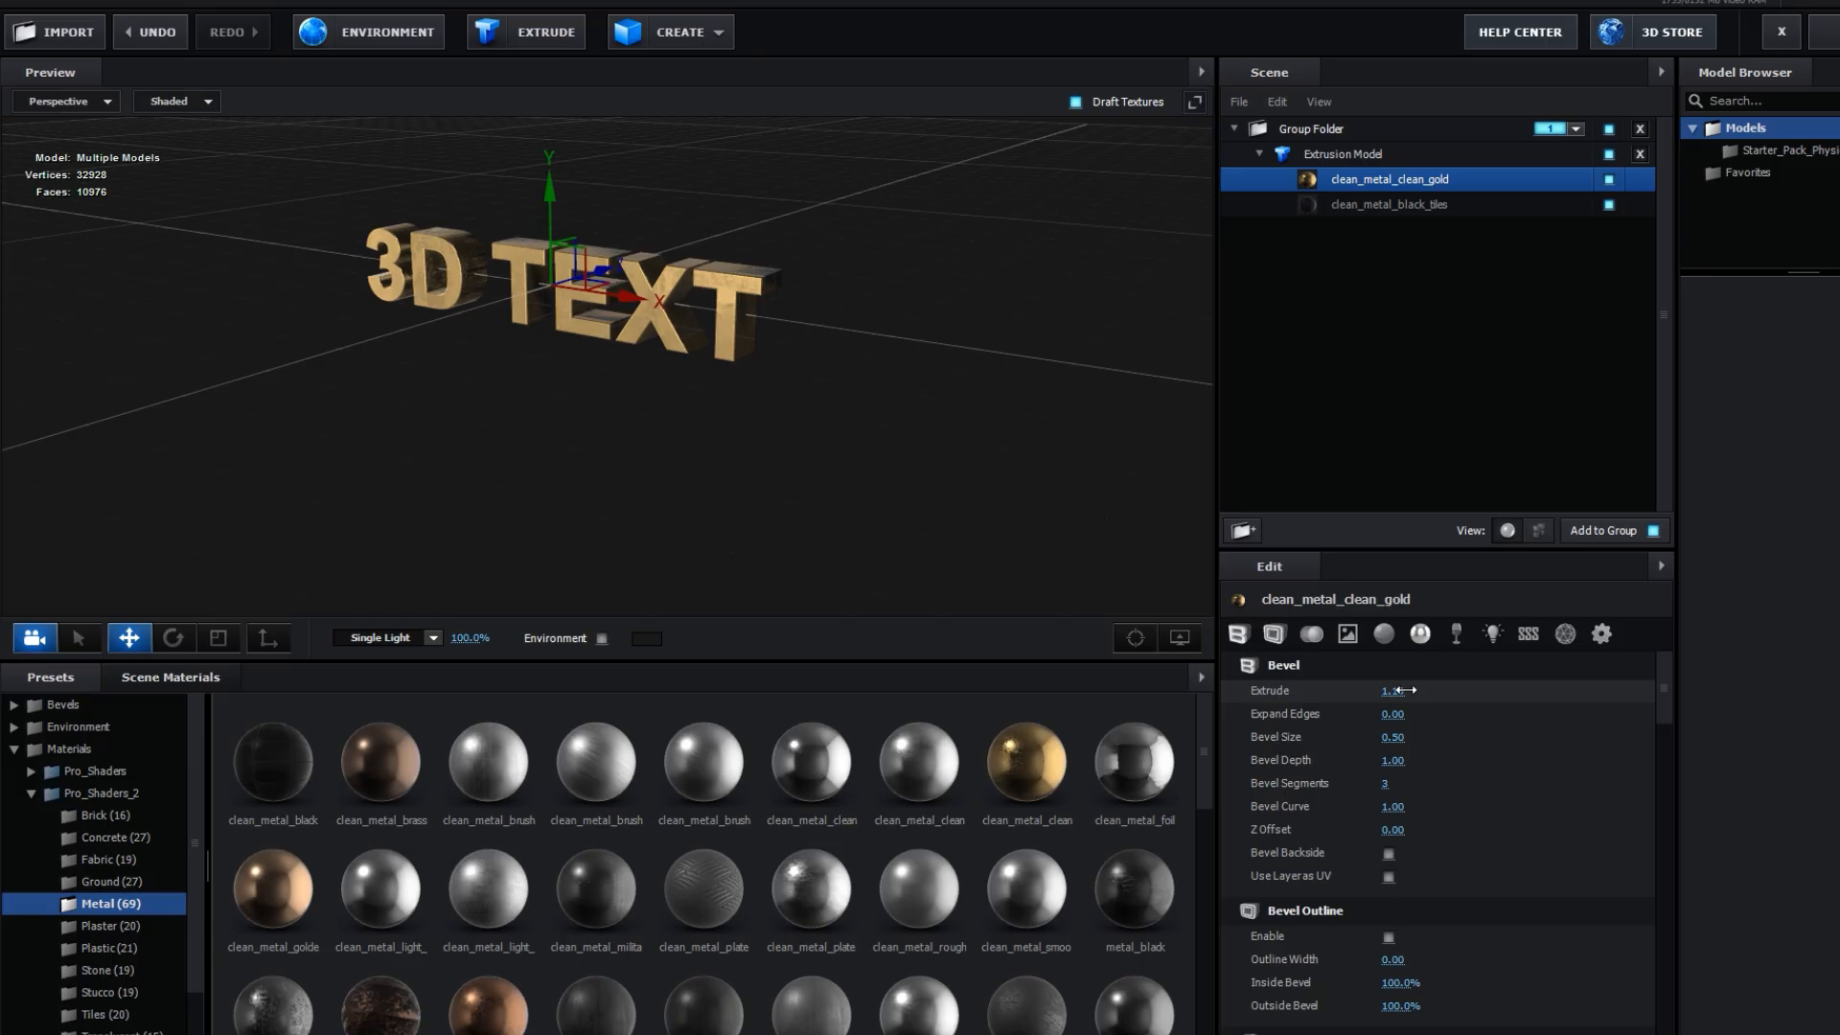
- Set the black tiles bevel's Extrude to 0.84 and its Expand Edges to 0.62
click(1354, 205)
mouse_move(1428, 699)
mouse_down()
mouse_move(1397, 700)
mouse_move(1441, 714)
mouse_up()
drag(905, 427, 974, 428)
scroll(811, 405, up, 2)
drag(811, 405, 784, 394)
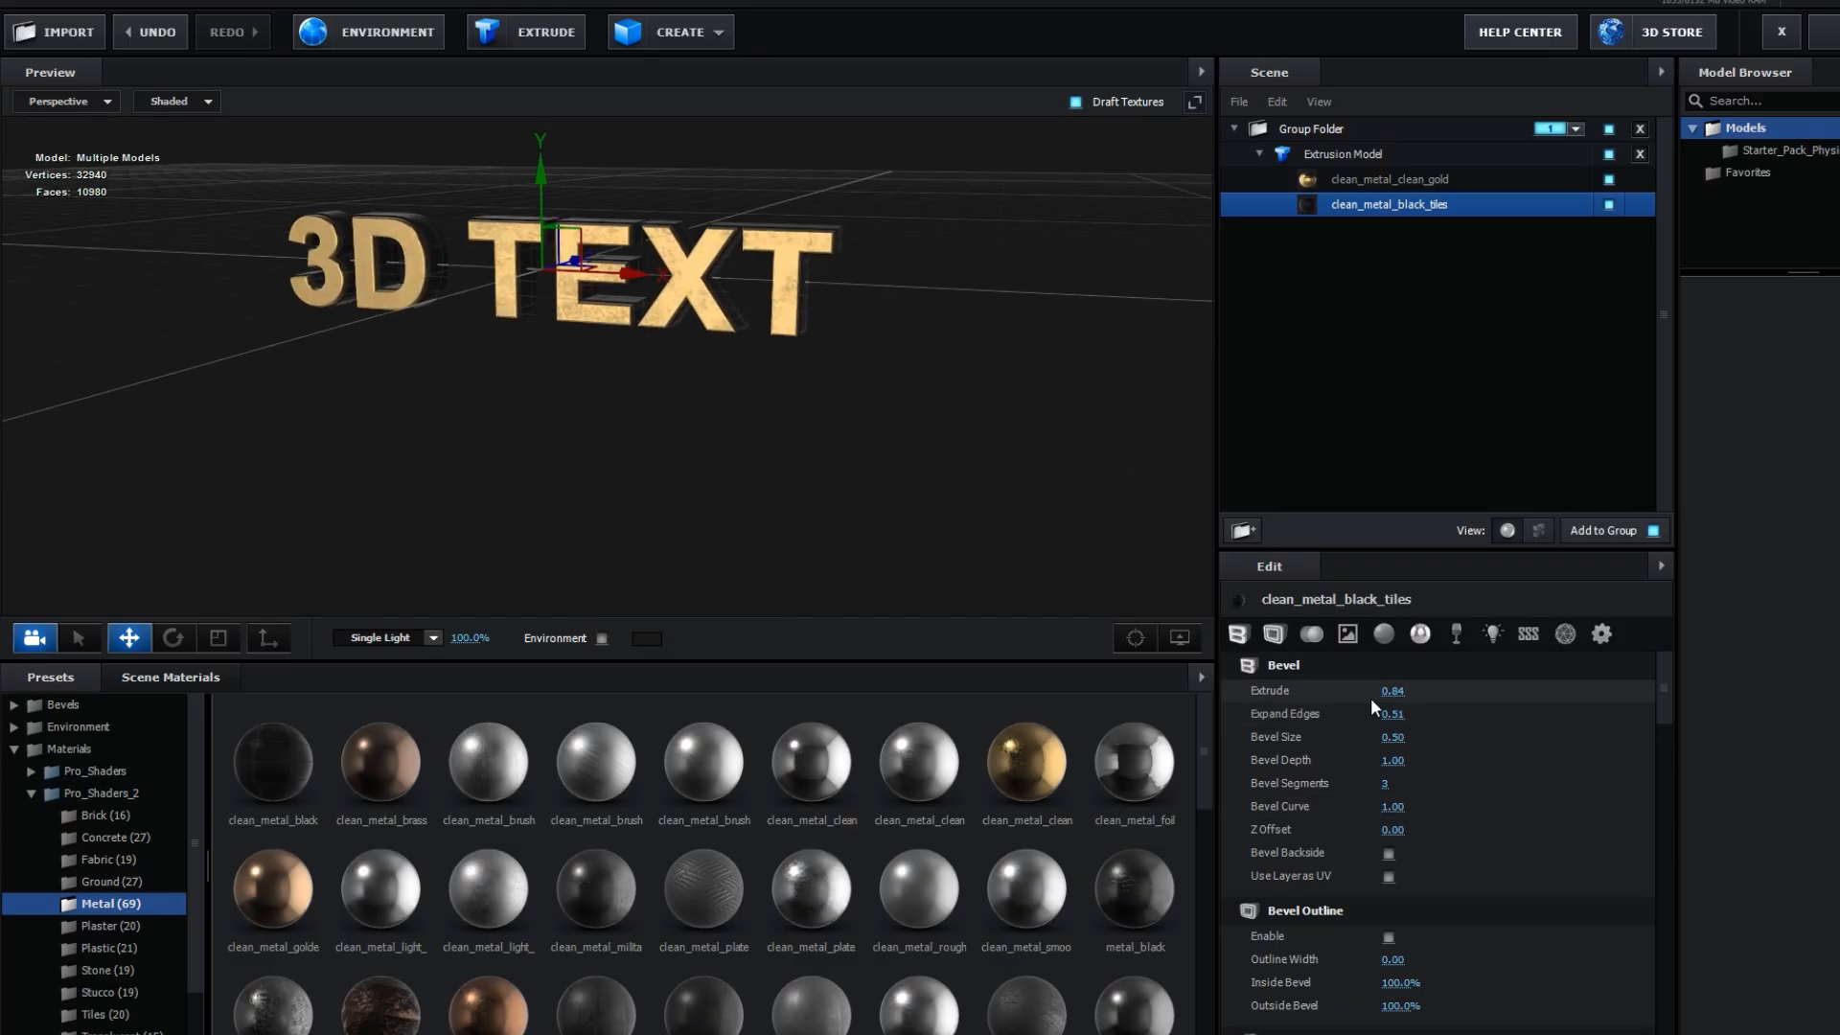
drag(1394, 715, 1414, 715)
mouse_move(814, 428)
mouse_down()
mouse_move(887, 415)
mouse_move(844, 397)
mouse_move(887, 382)
mouse_move(830, 411)
mouse_up()
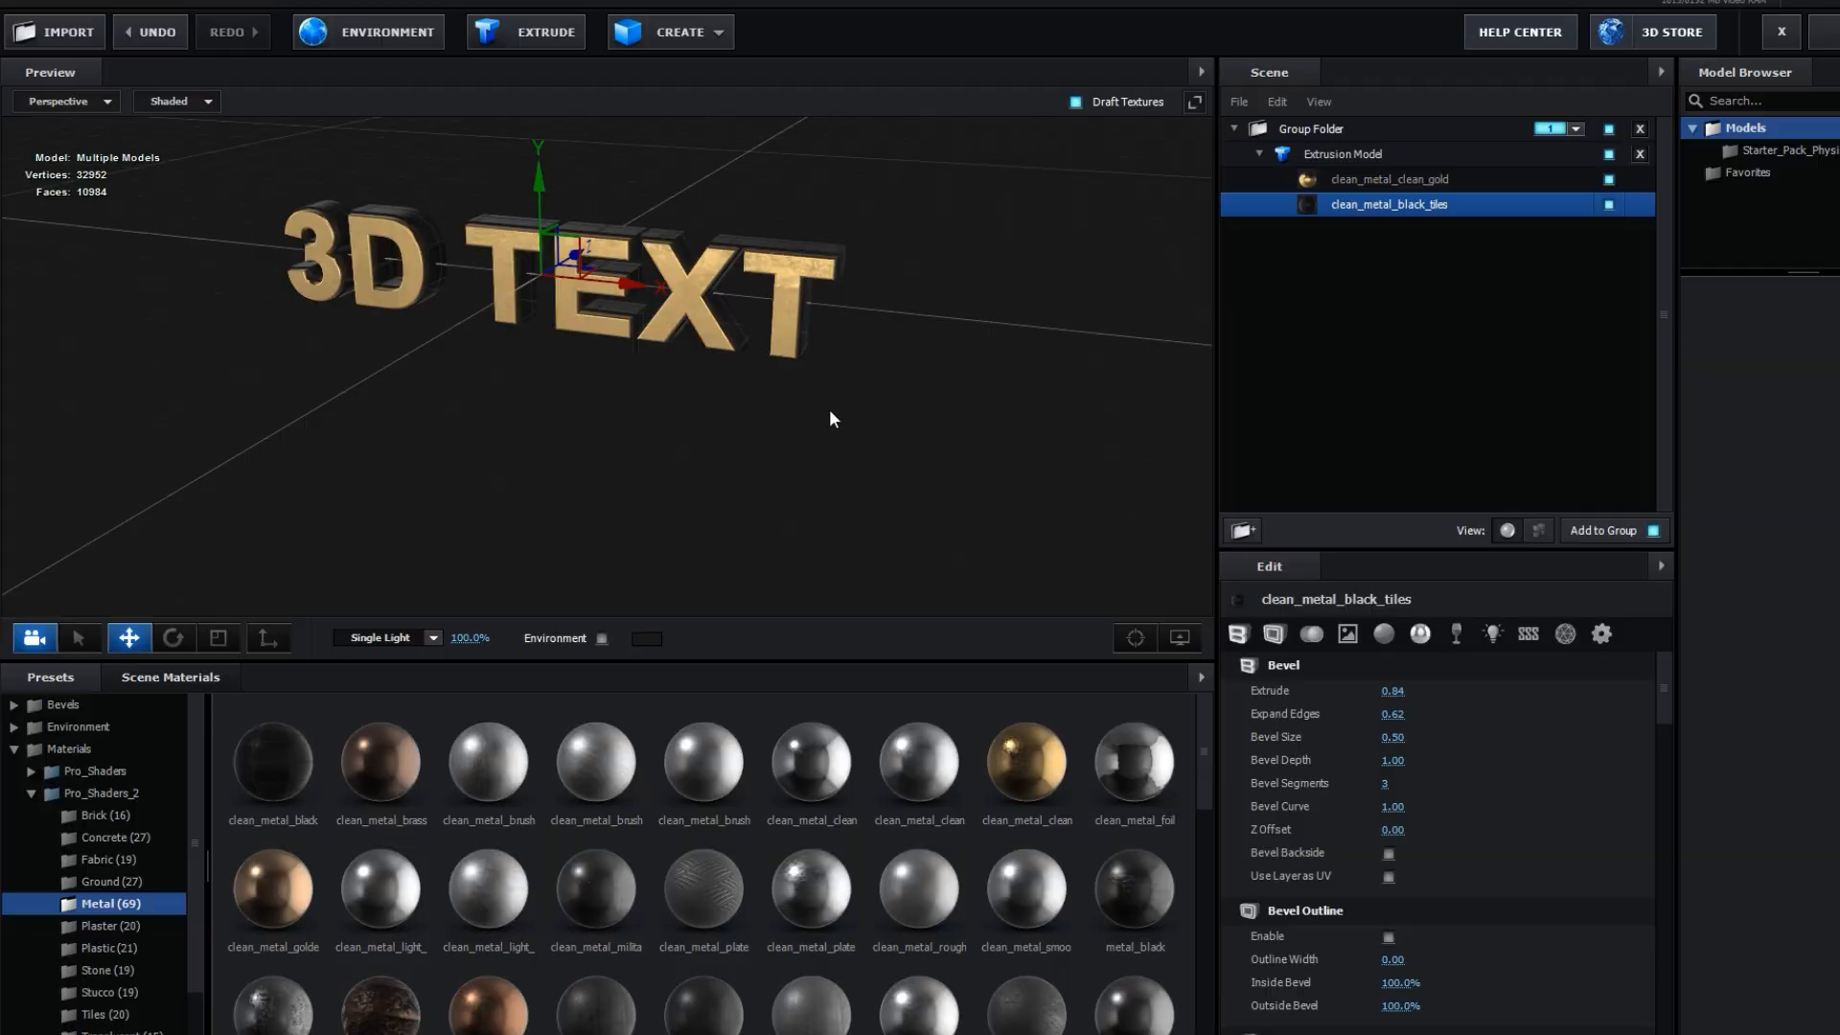
- Undo a trial negative Expand Edges on the gold bevel and set its Extrude to 0.88
click(1392, 182)
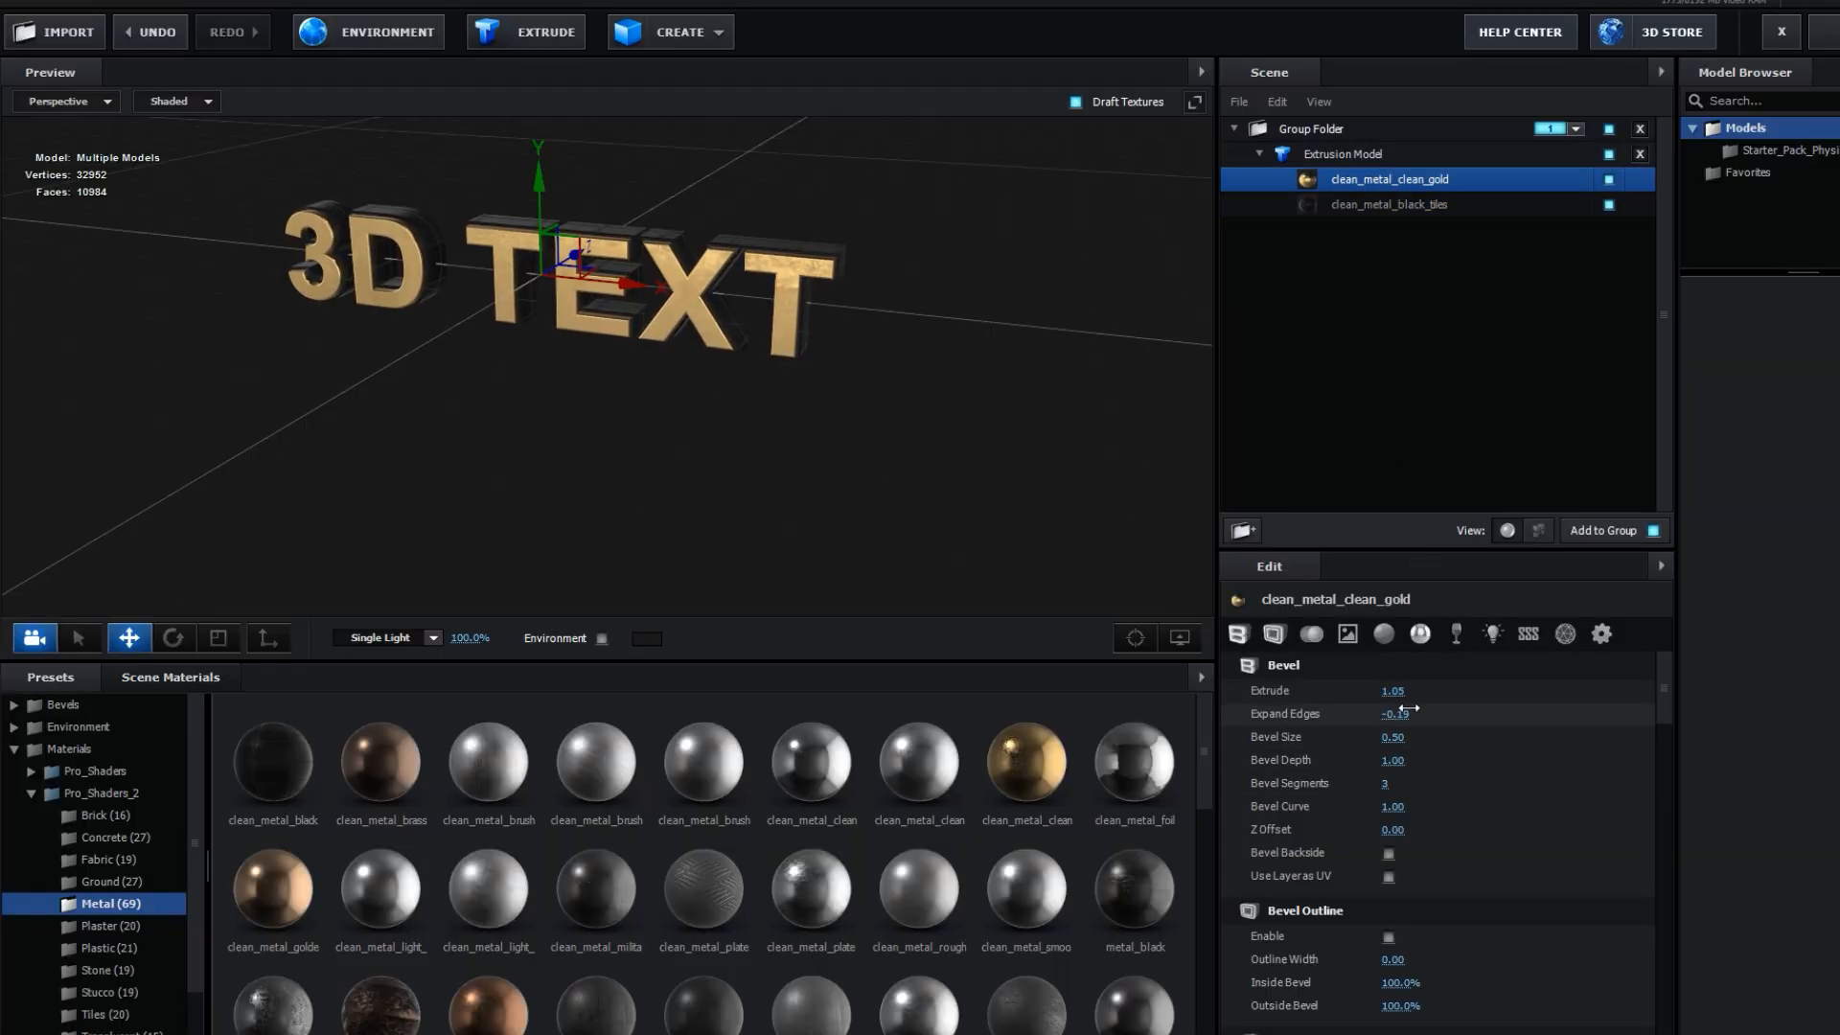
key(ctrl+z)
drag(1401, 693, 1377, 692)
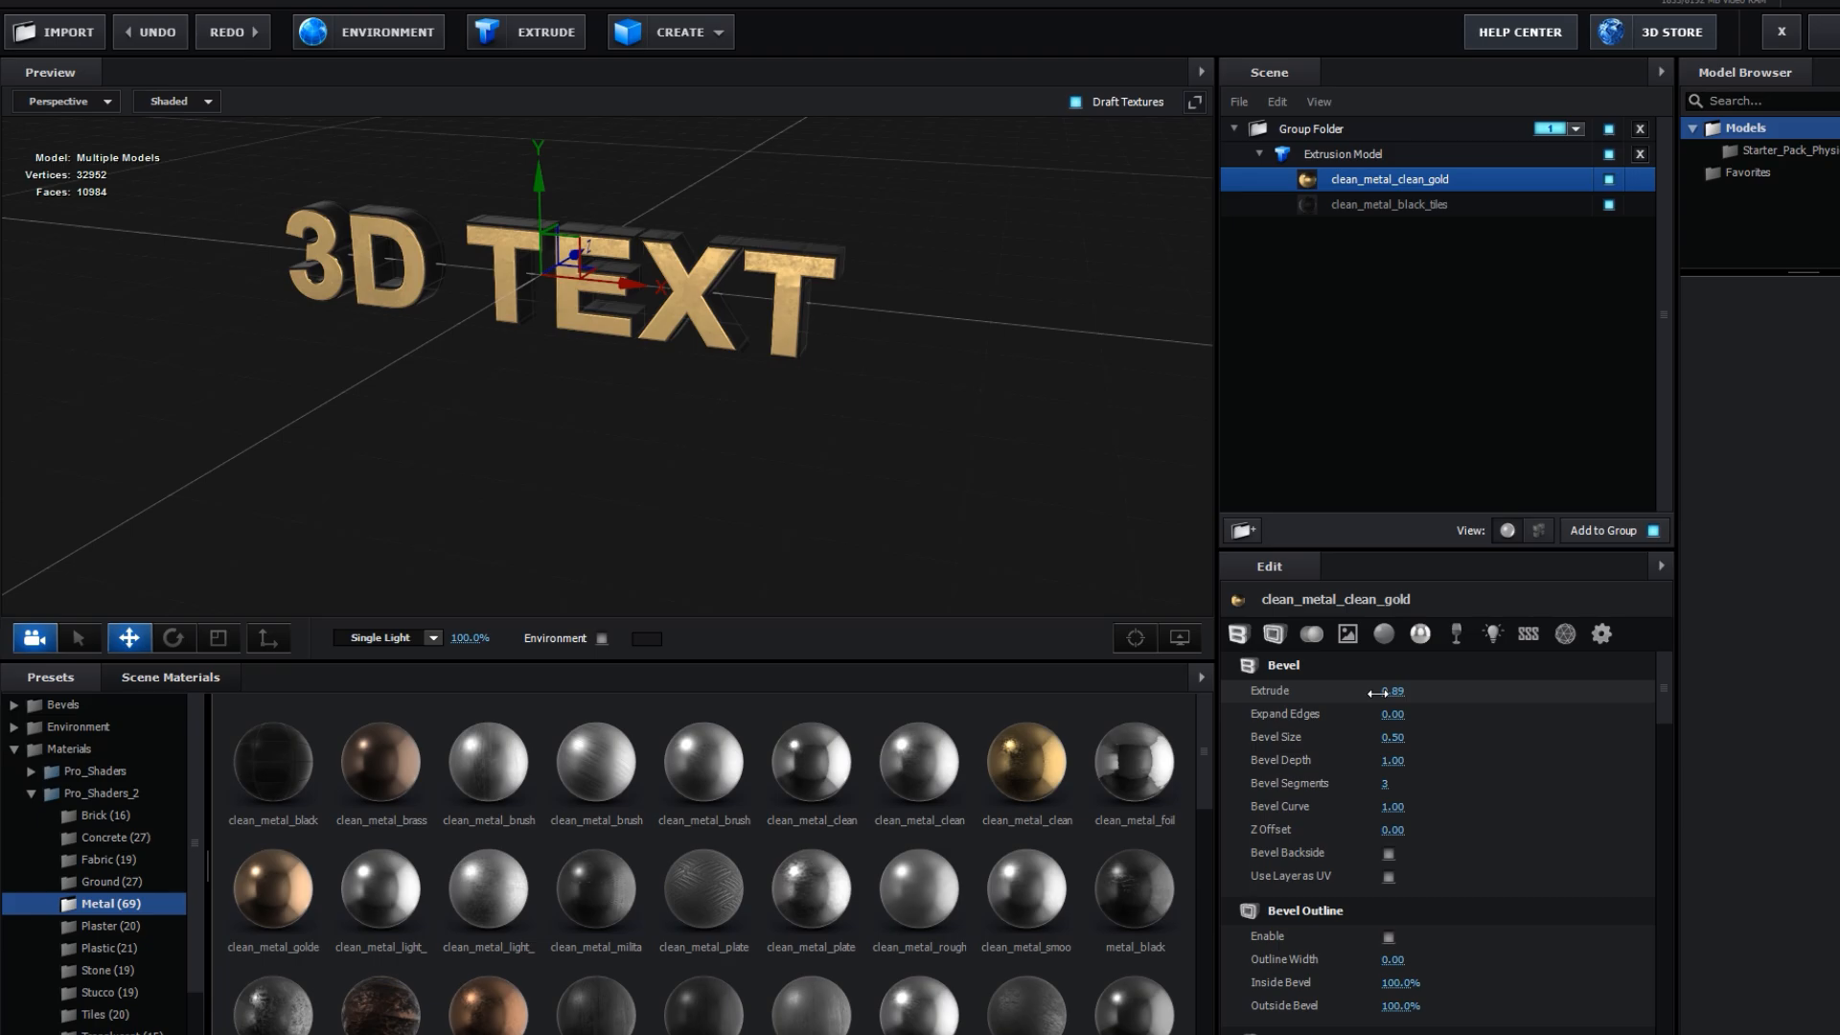
drag(997, 451, 780, 418)
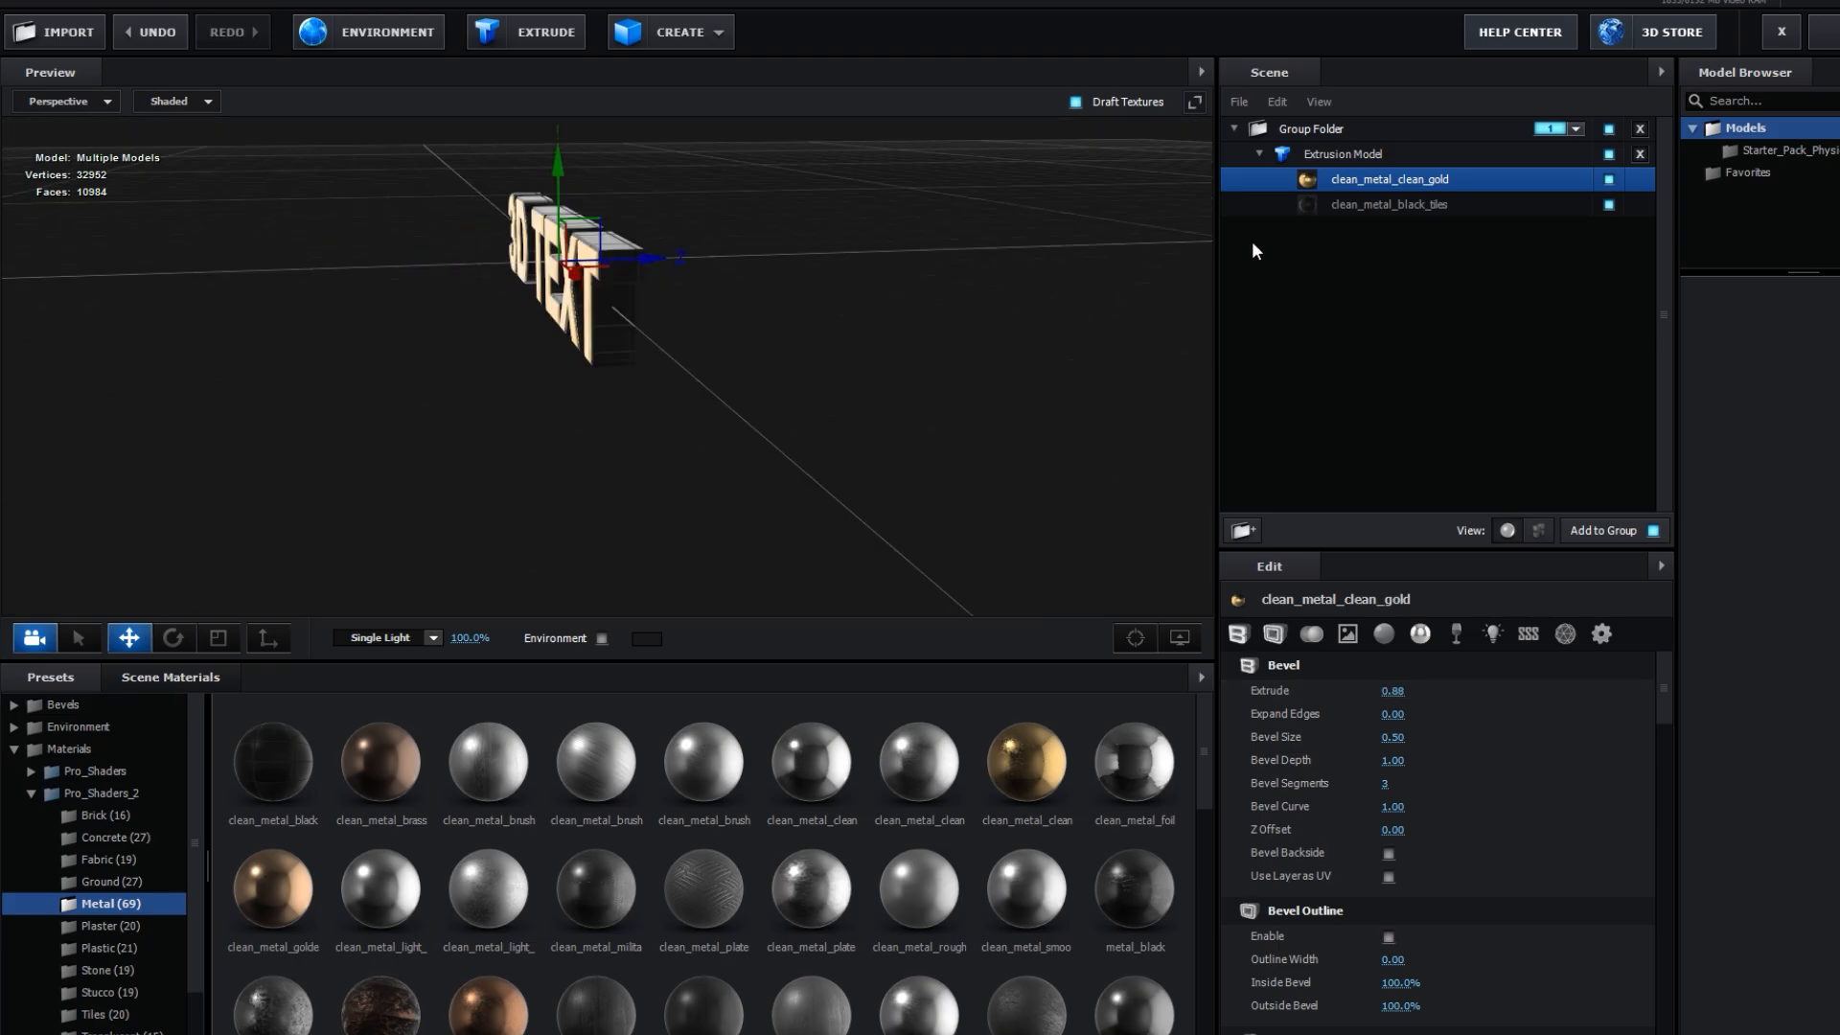
- Set the clean_metal_black_tiles bevel's Extrude to 0.73 and its Expand Edges to 0.85
click(1345, 206)
drag(1406, 696, 1369, 690)
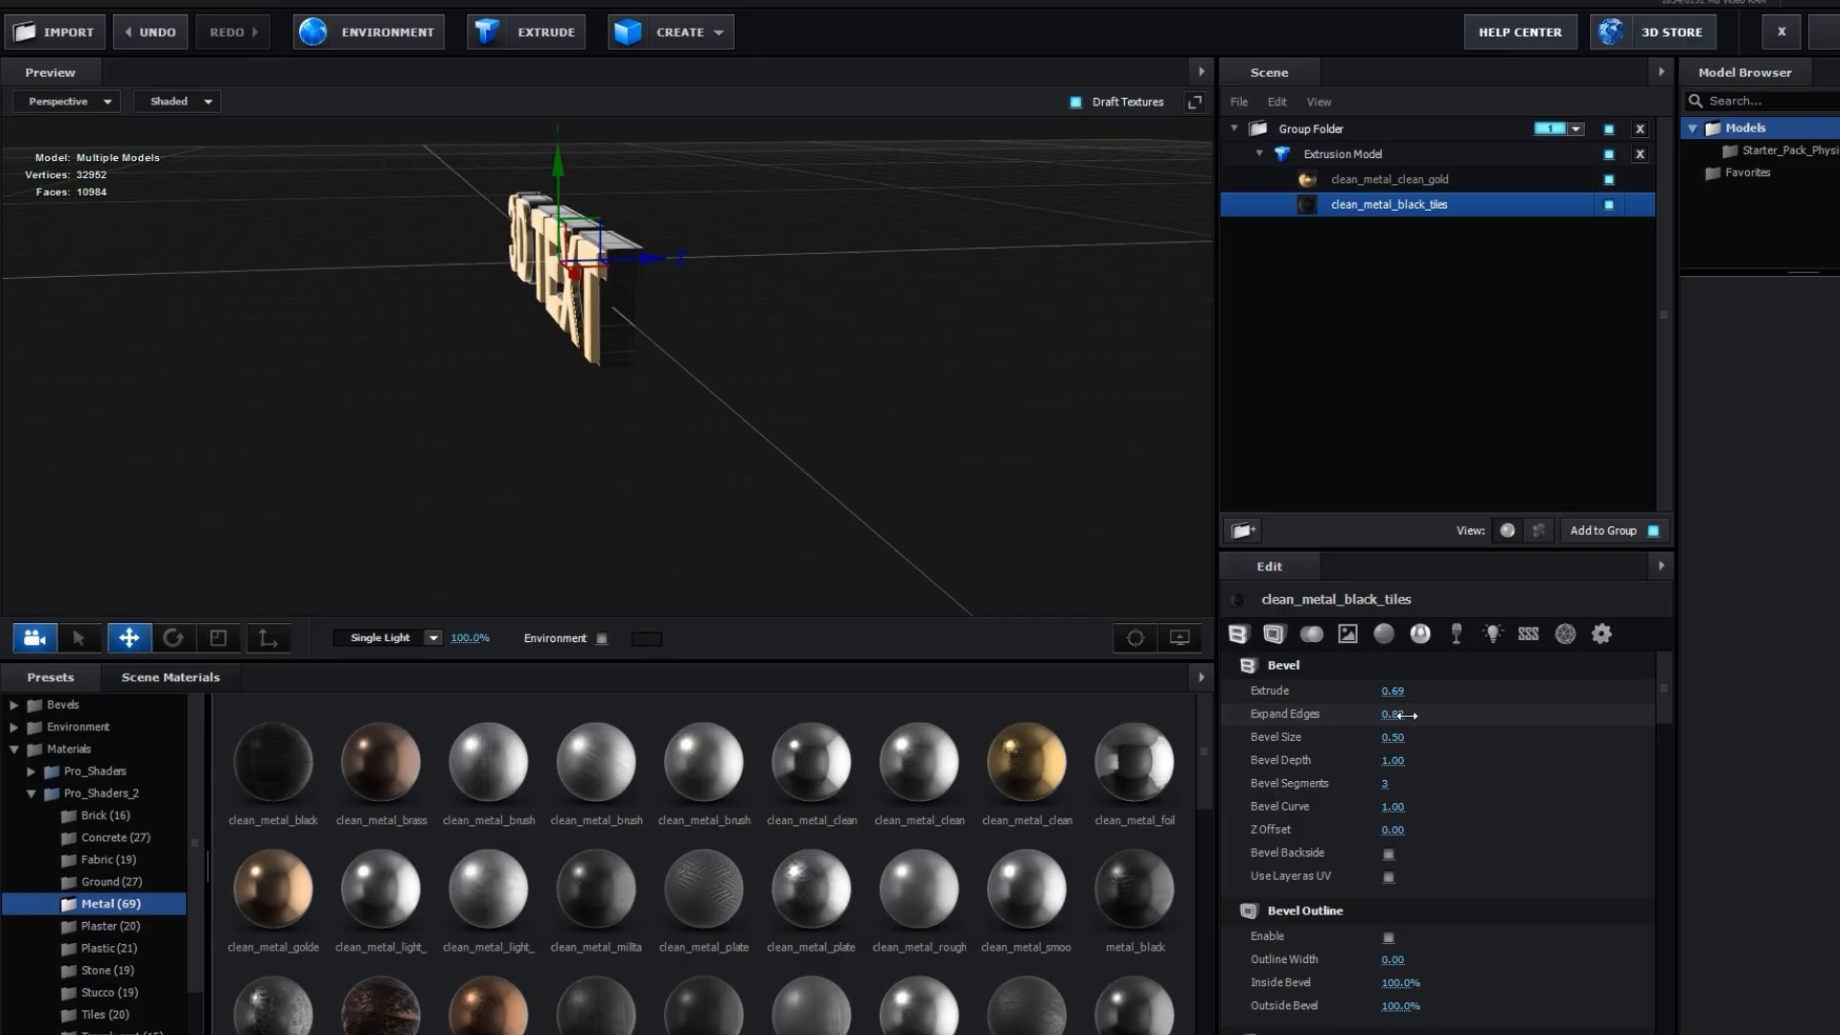
drag(1396, 715, 1394, 714)
drag(848, 443, 771, 383)
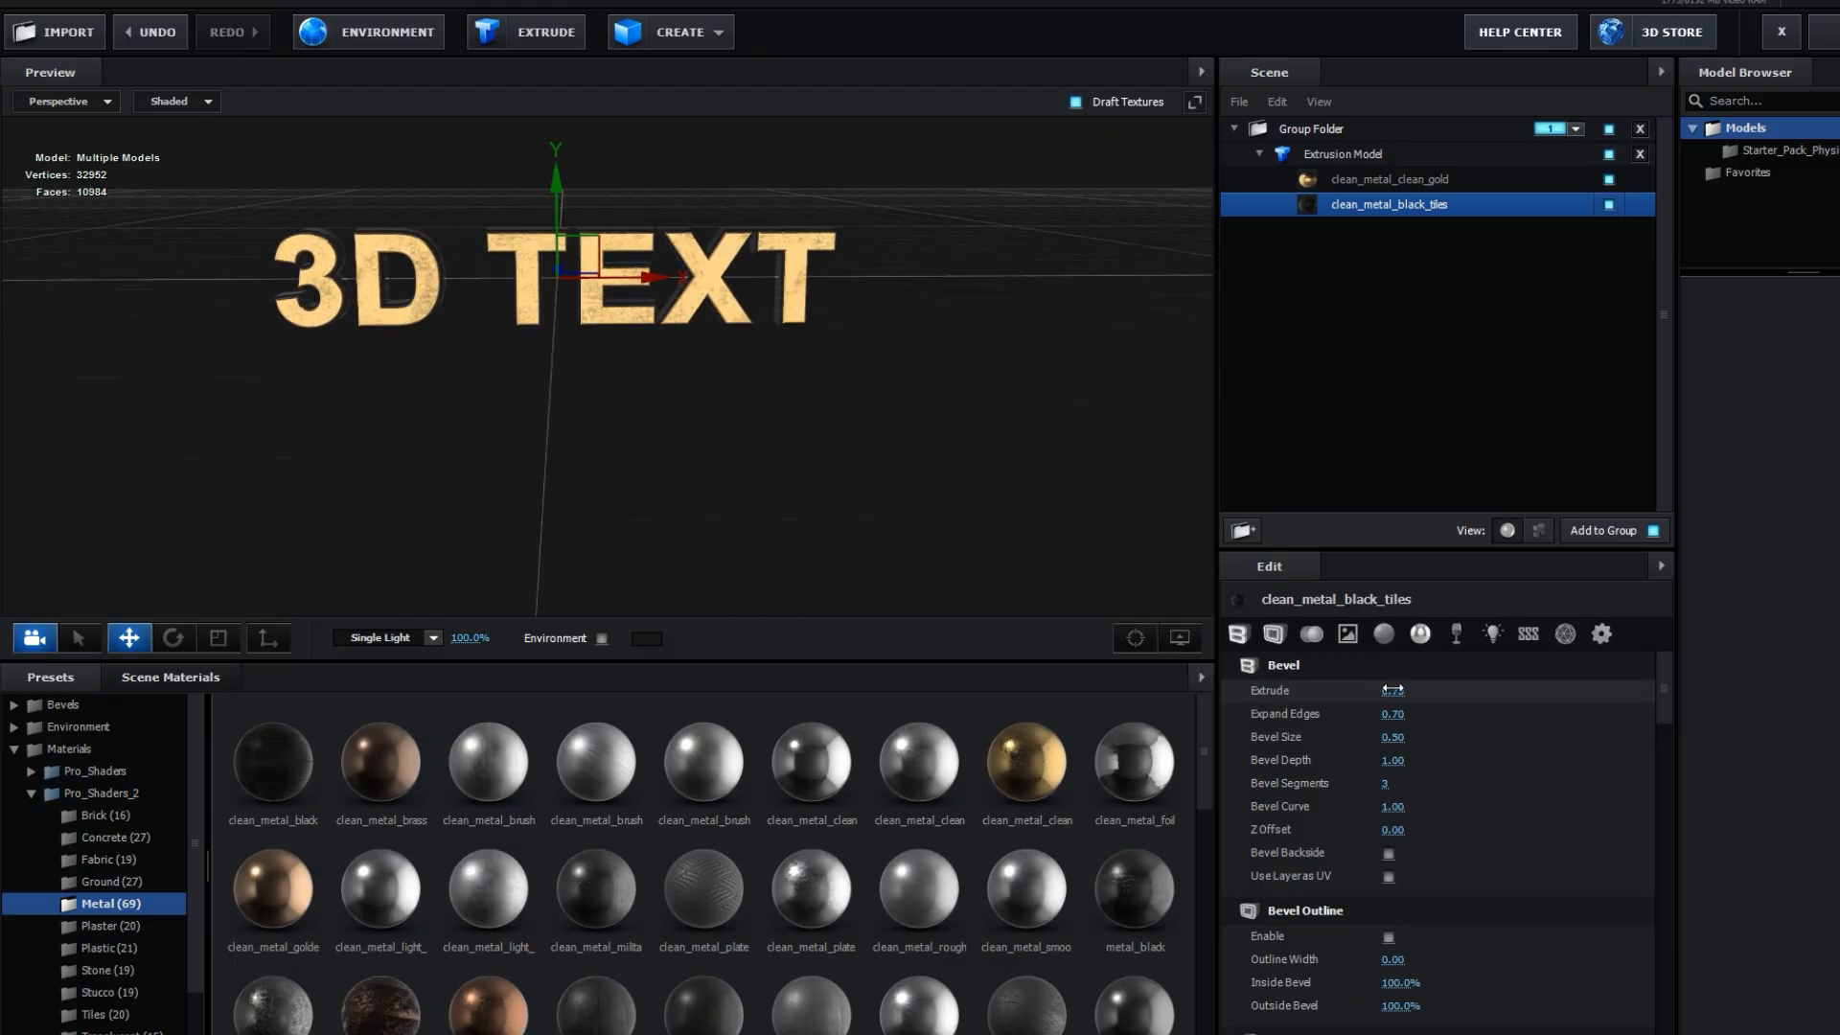
drag(1393, 689, 1378, 690)
drag(1114, 515, 637, 372)
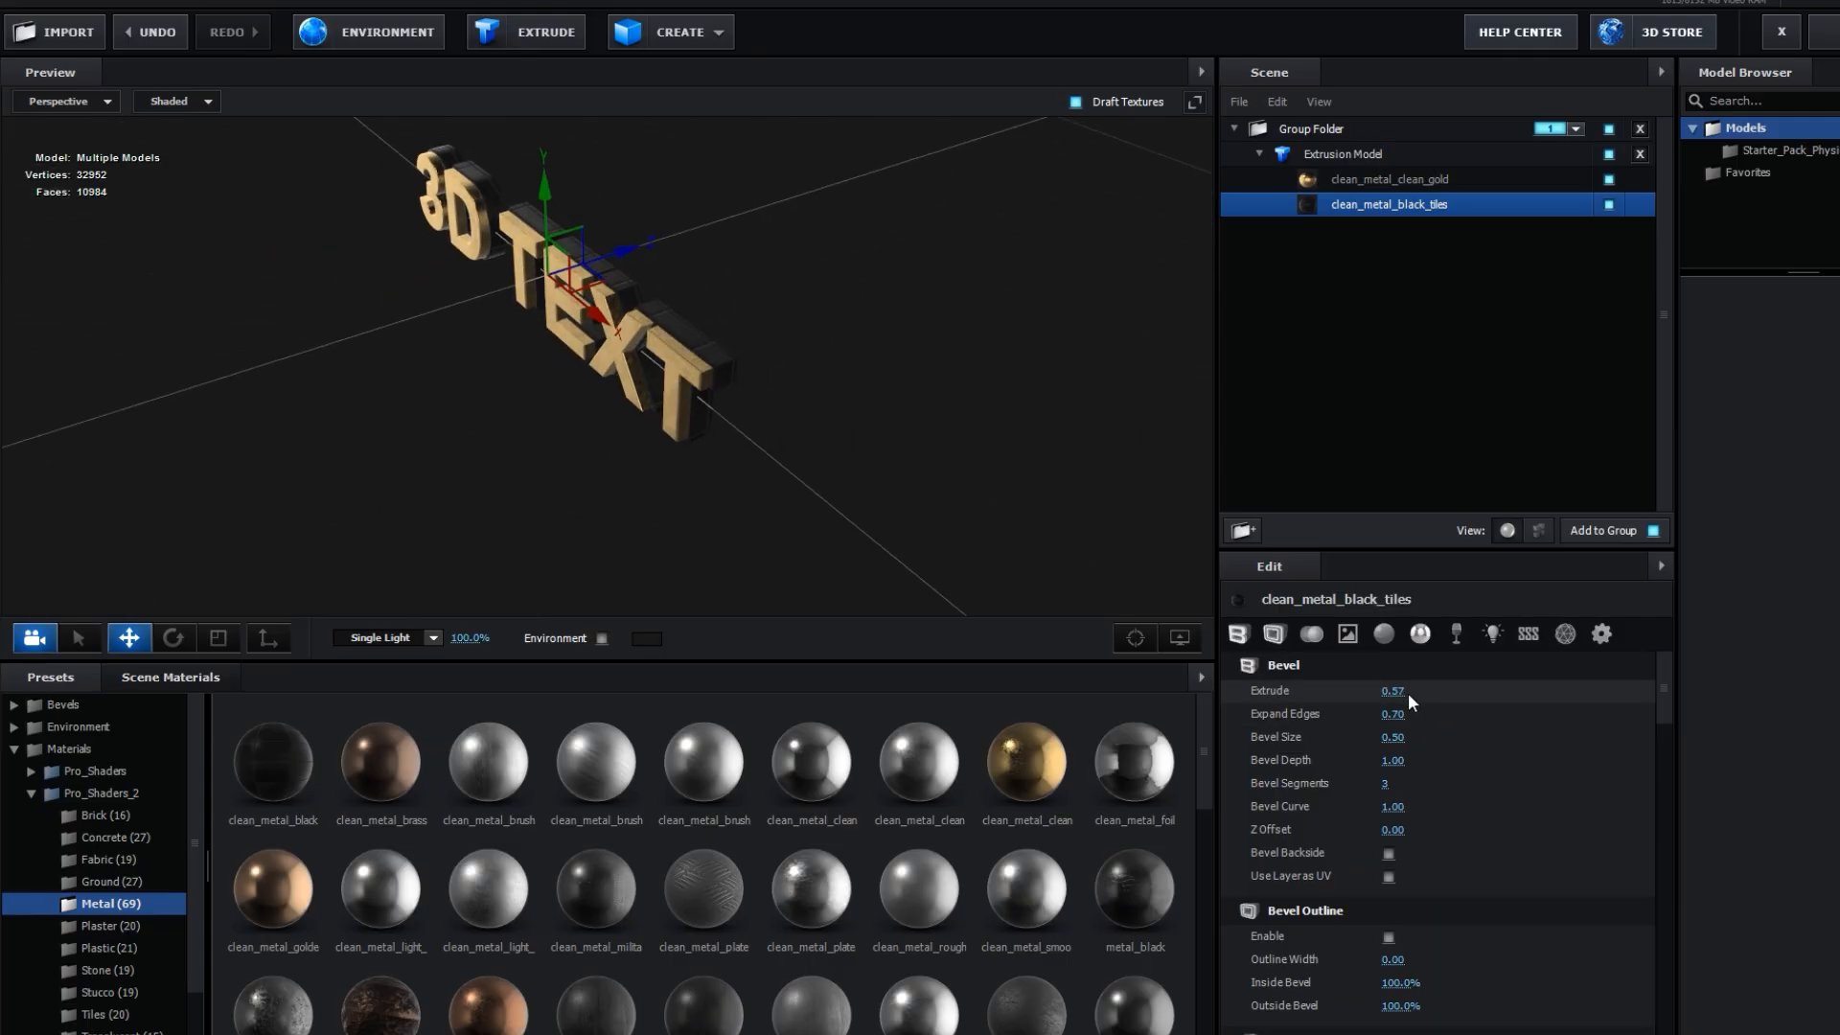
drag(1407, 693, 1407, 691)
drag(962, 523, 1179, 546)
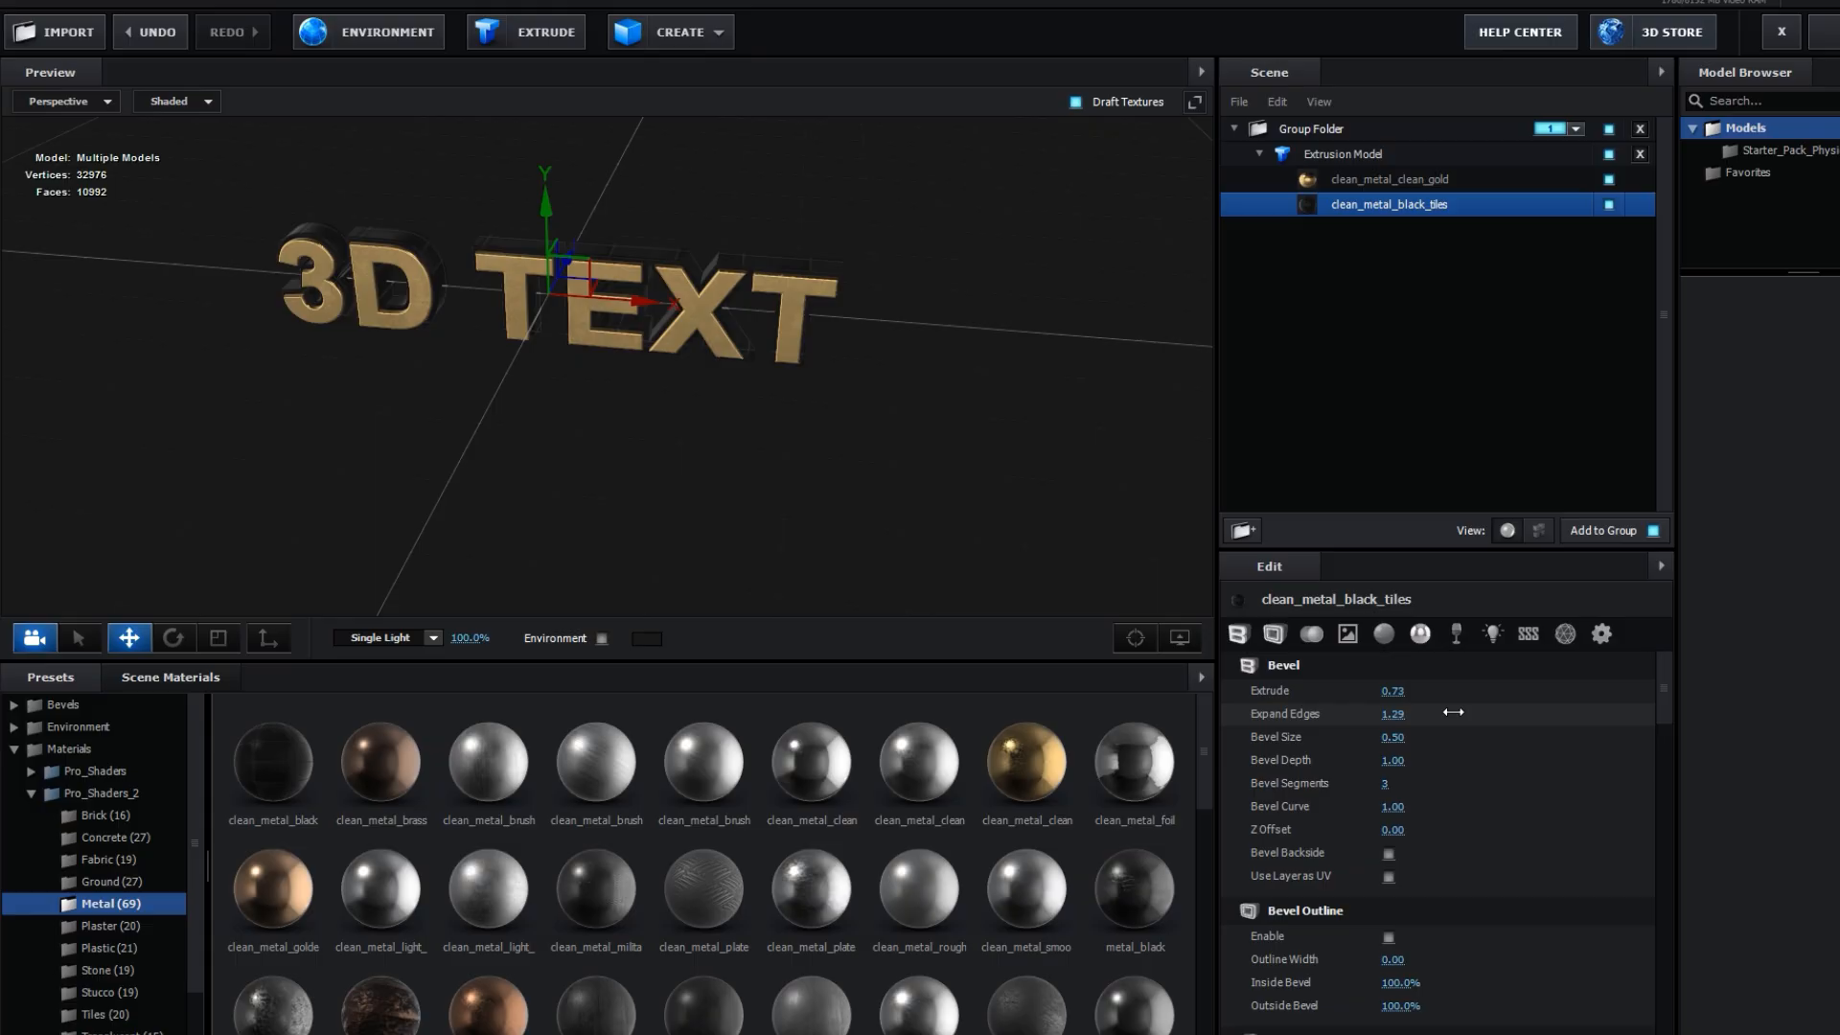
drag(1006, 484, 954, 433)
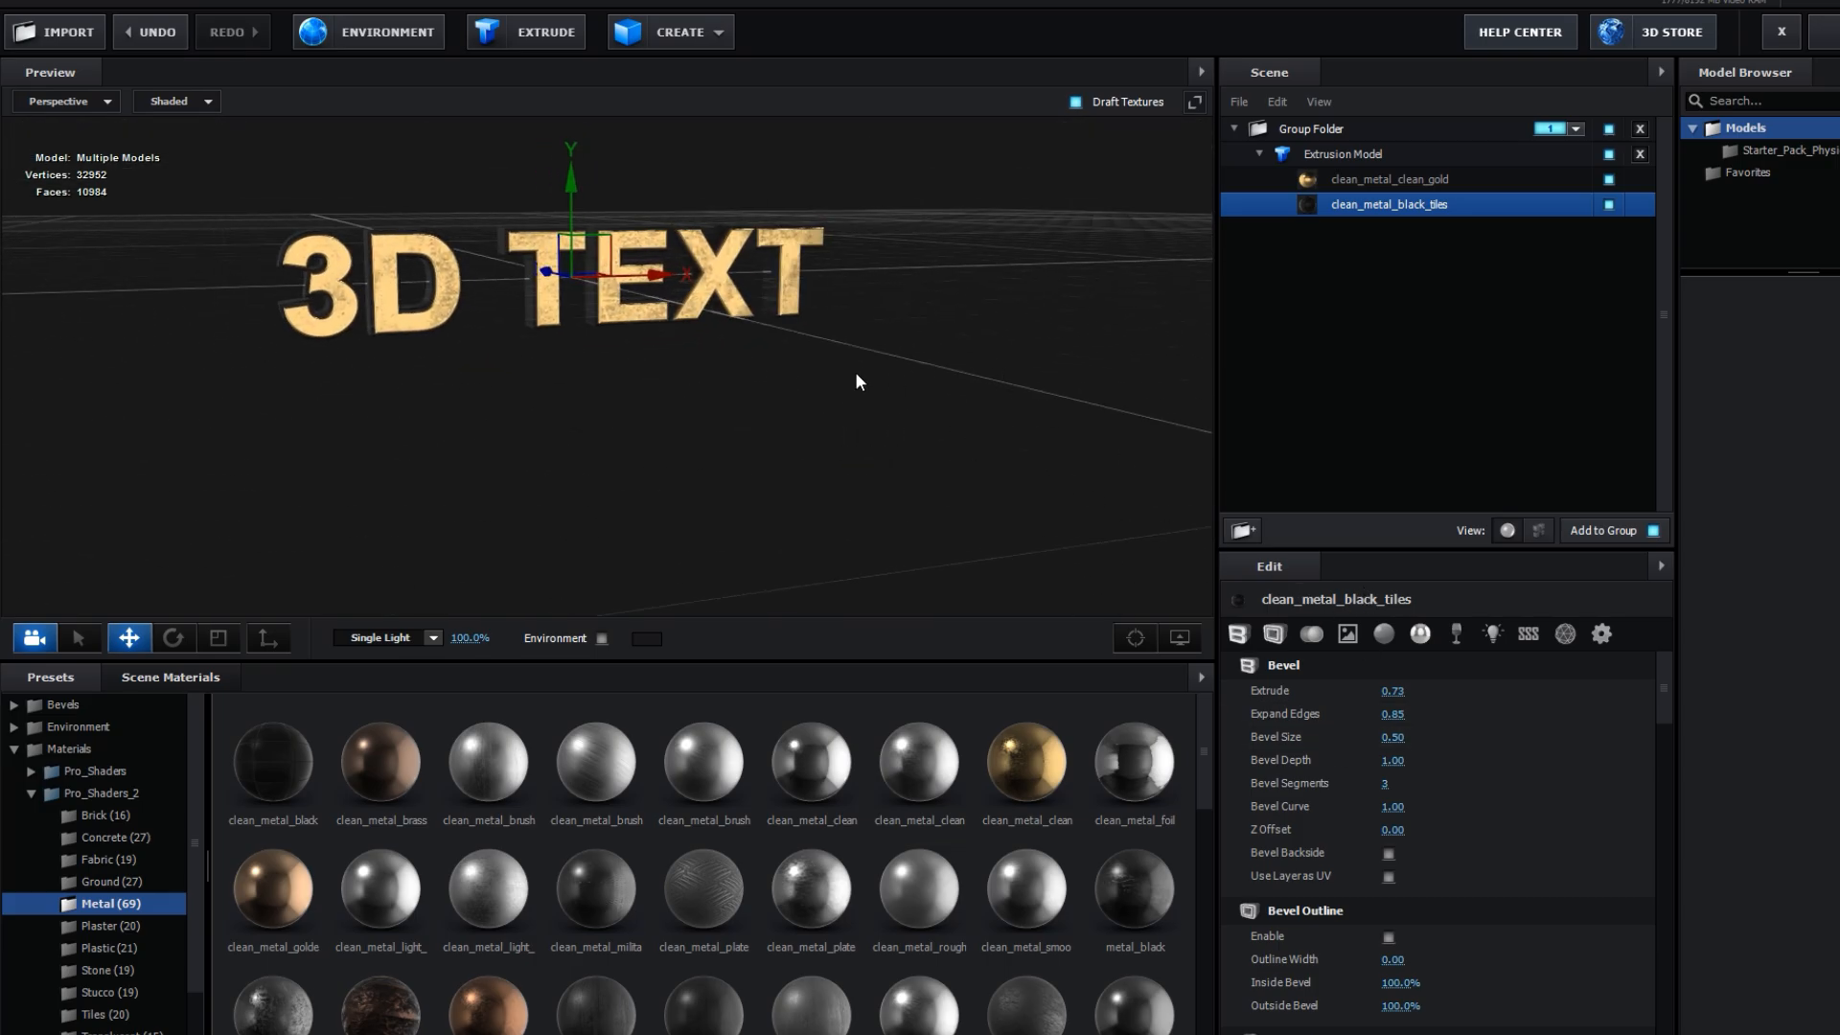
drag(854, 373, 879, 397)
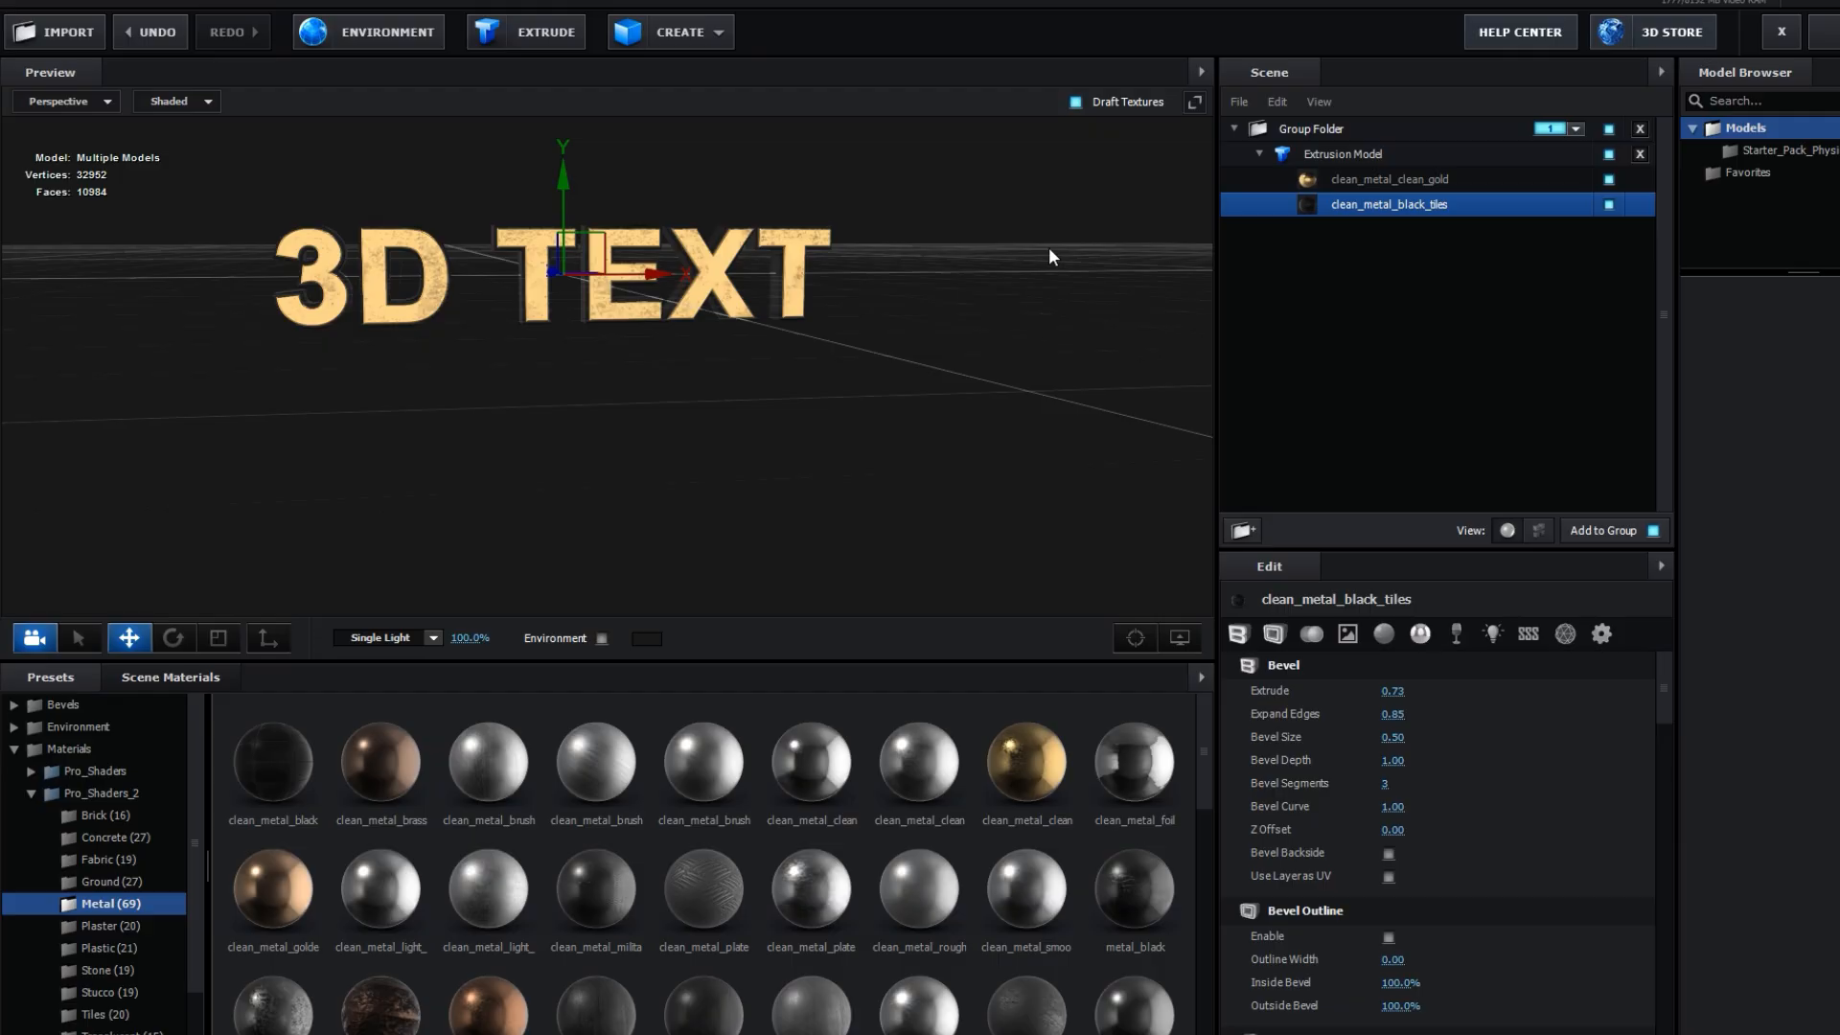
mouse_move(1051, 254)
mouse_down()
mouse_move(911, 296)
mouse_move(1053, 268)
mouse_up()
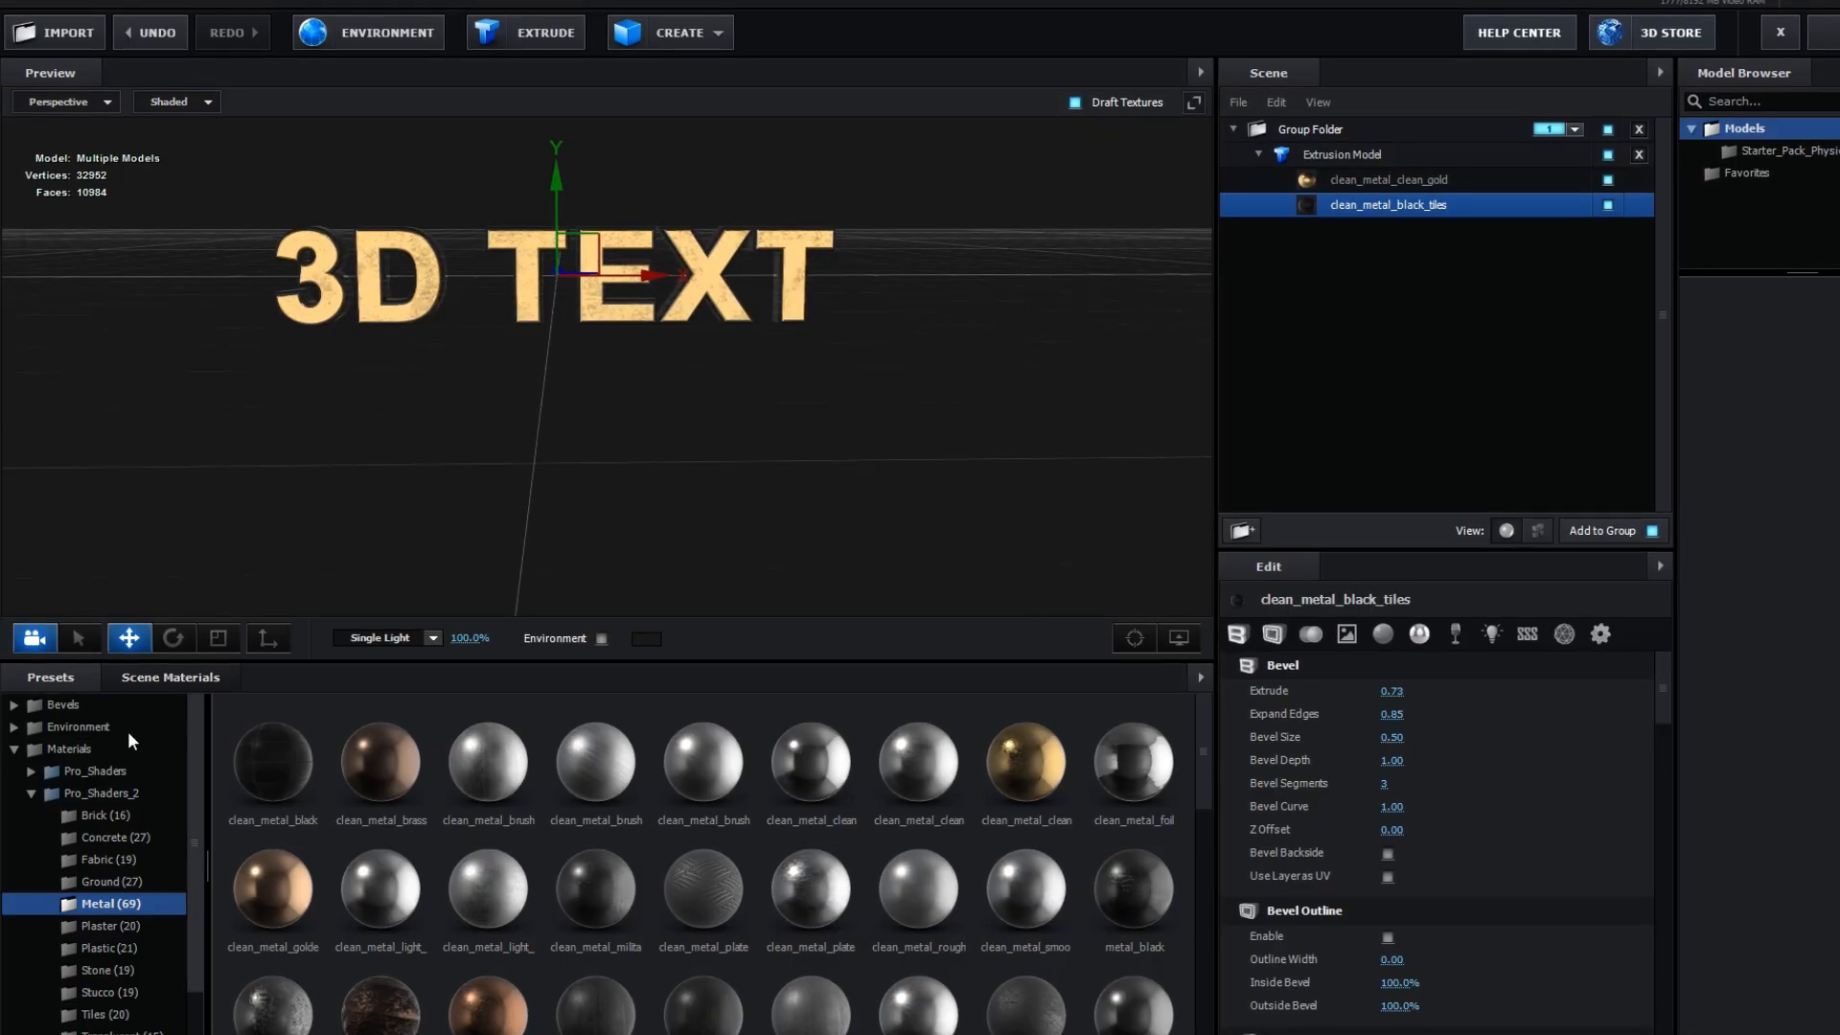
- Accept the Element scene setup and hide the original 3d Text layer in the composition
click(15, 749)
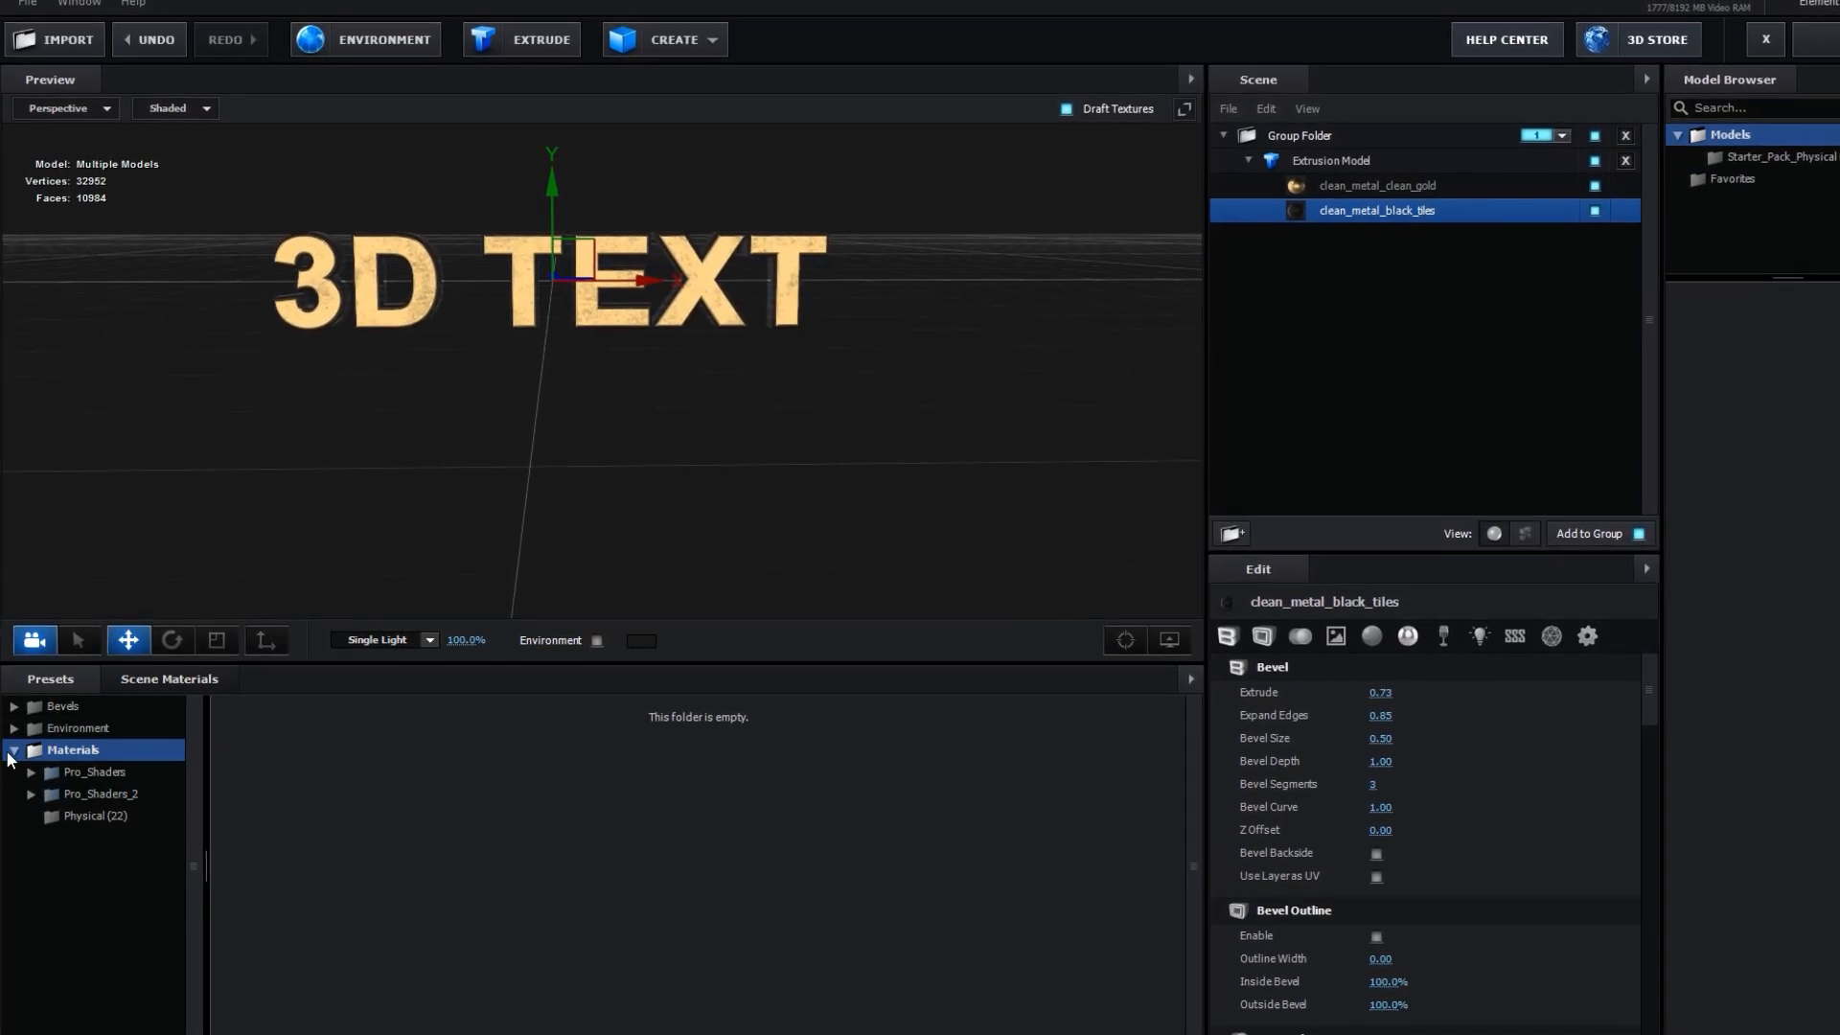
click(13, 750)
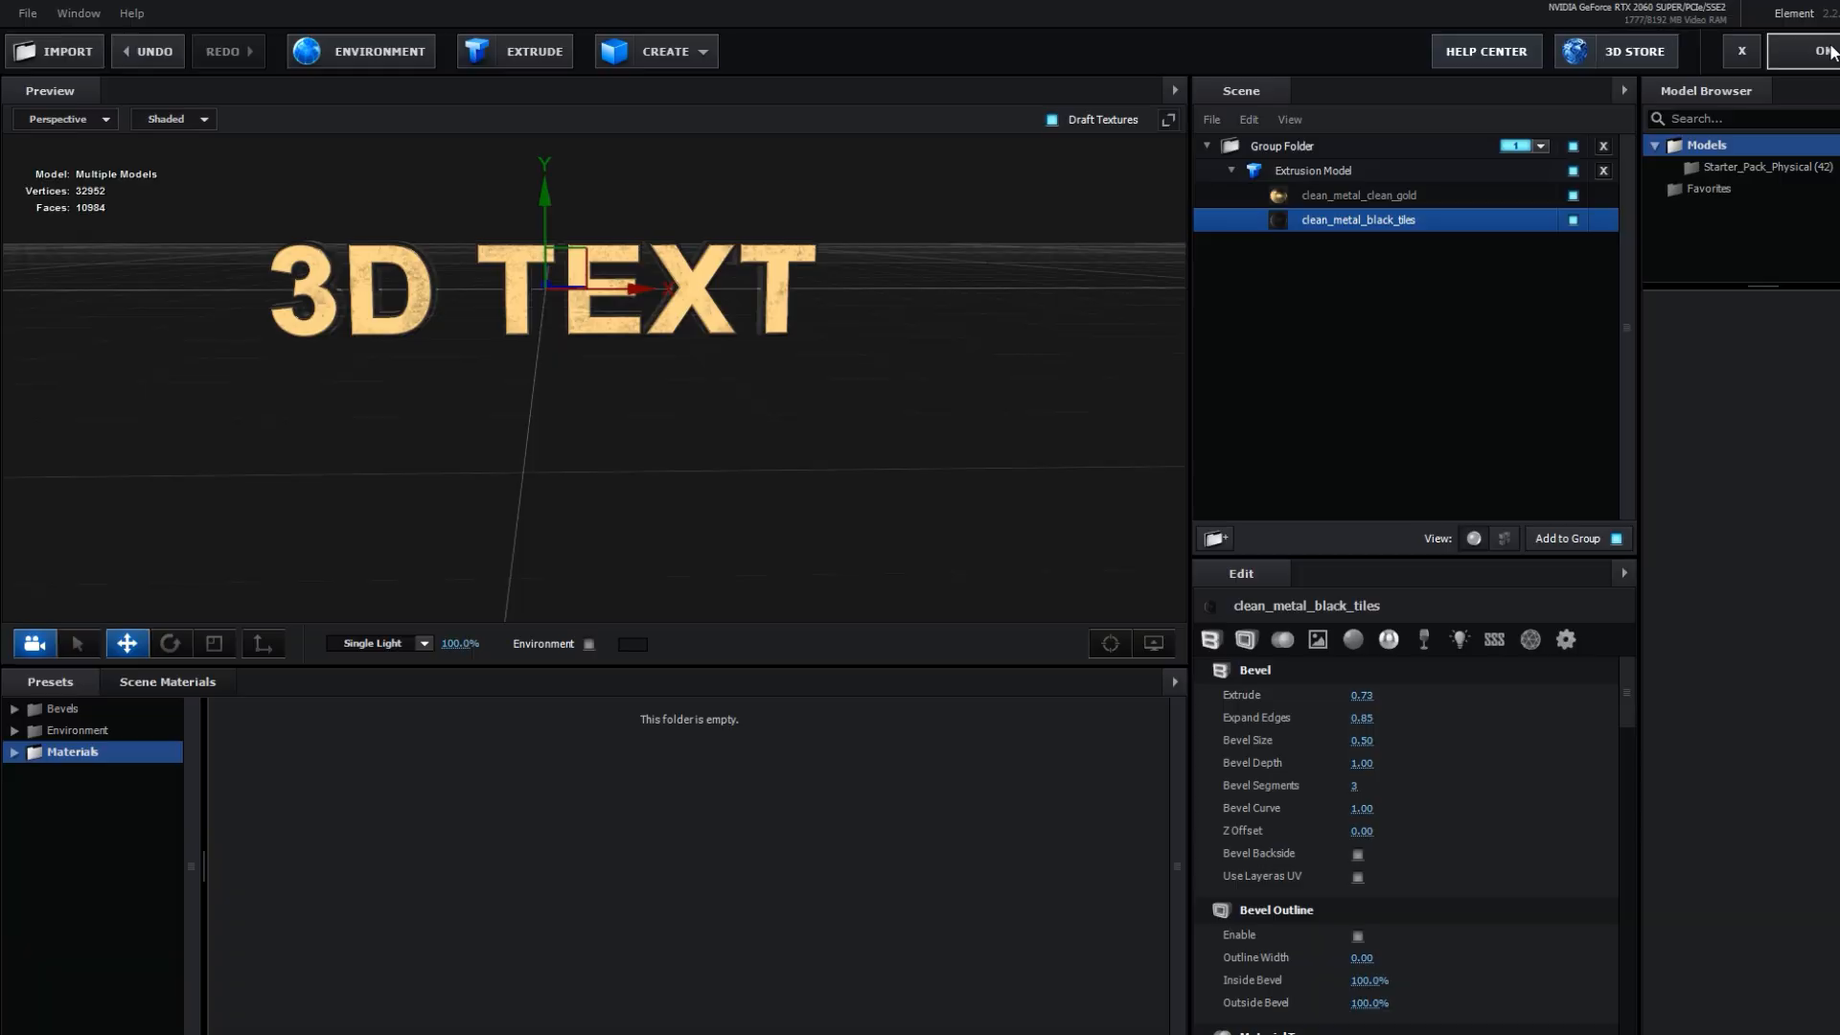
click(1826, 47)
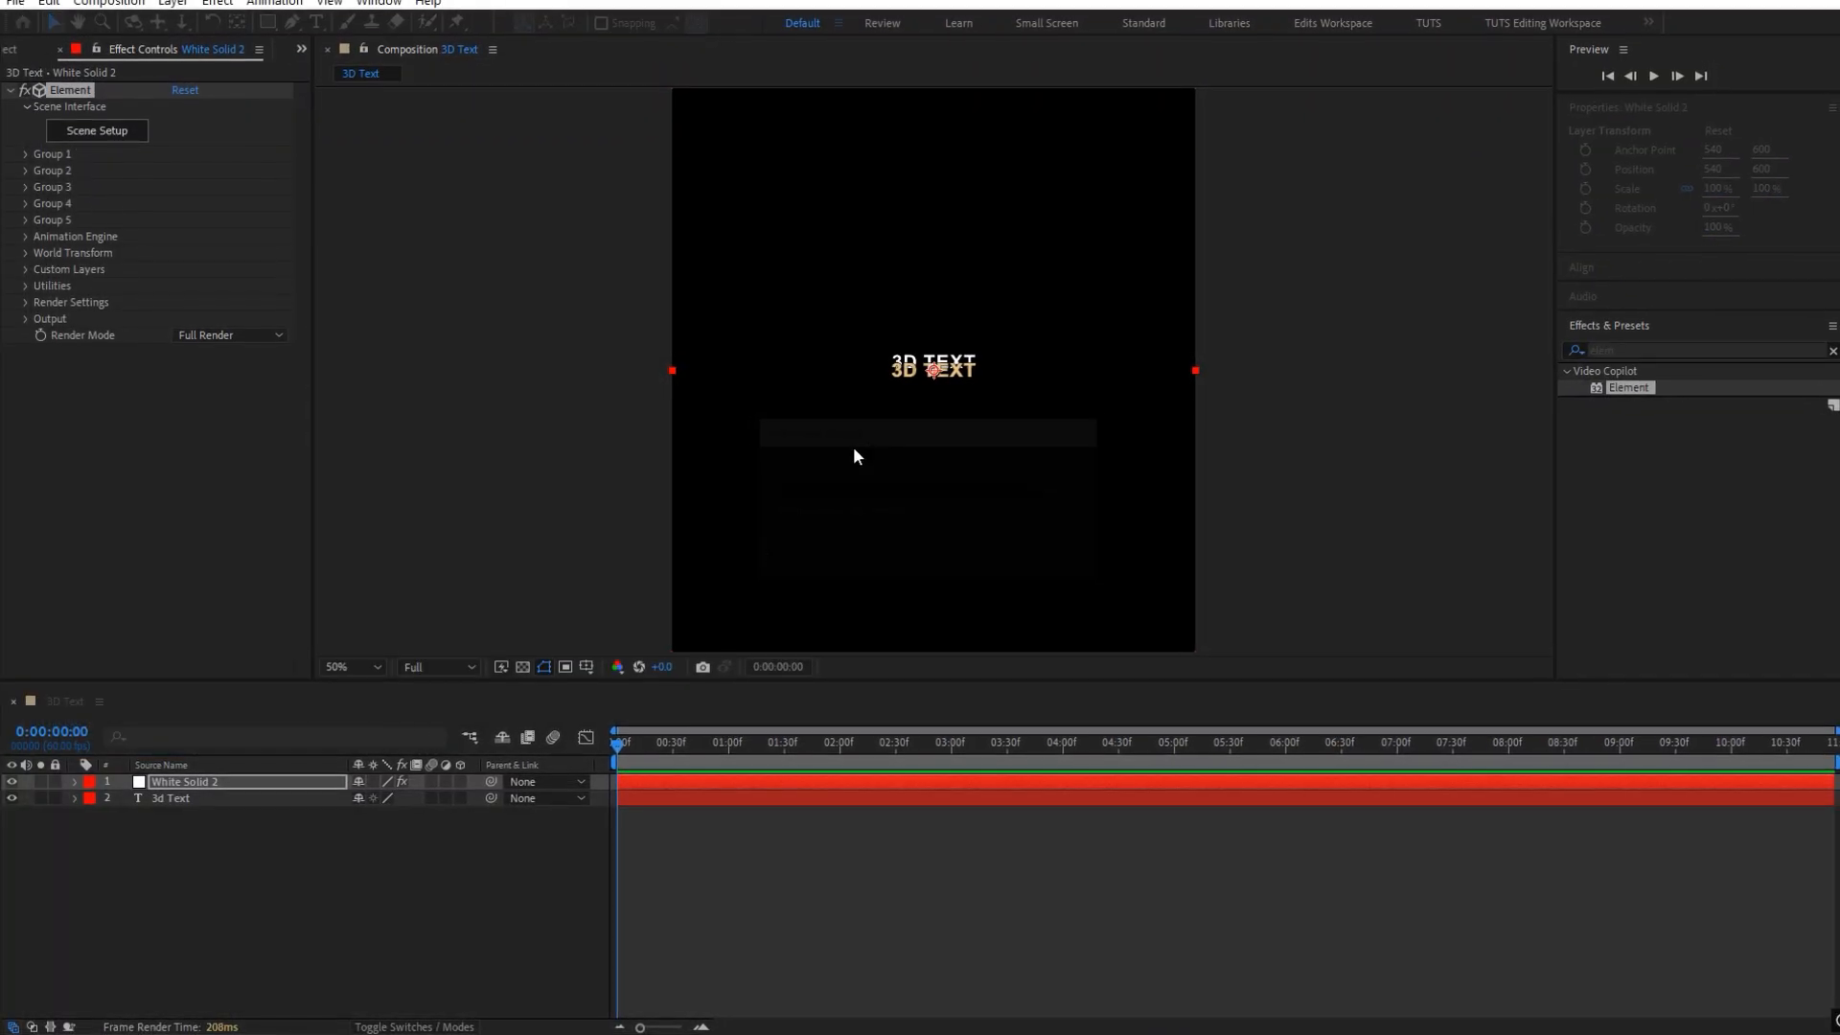
click(81, 820)
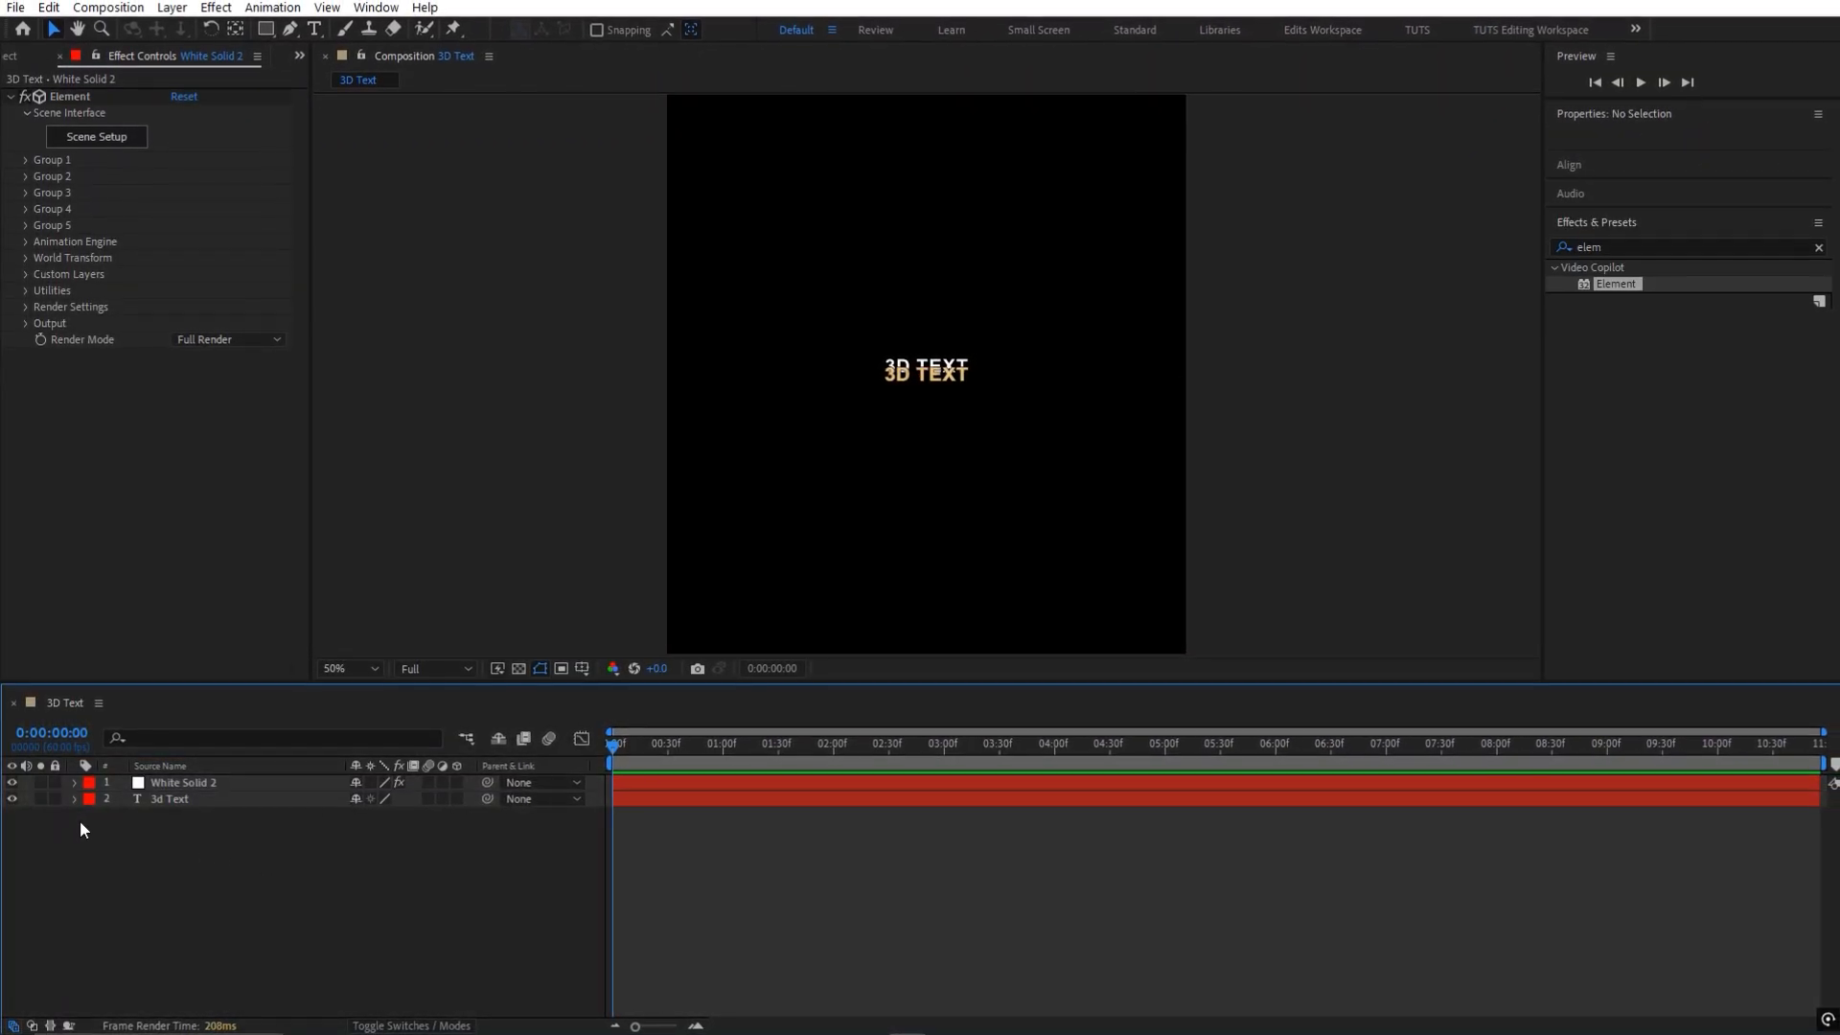
click(12, 799)
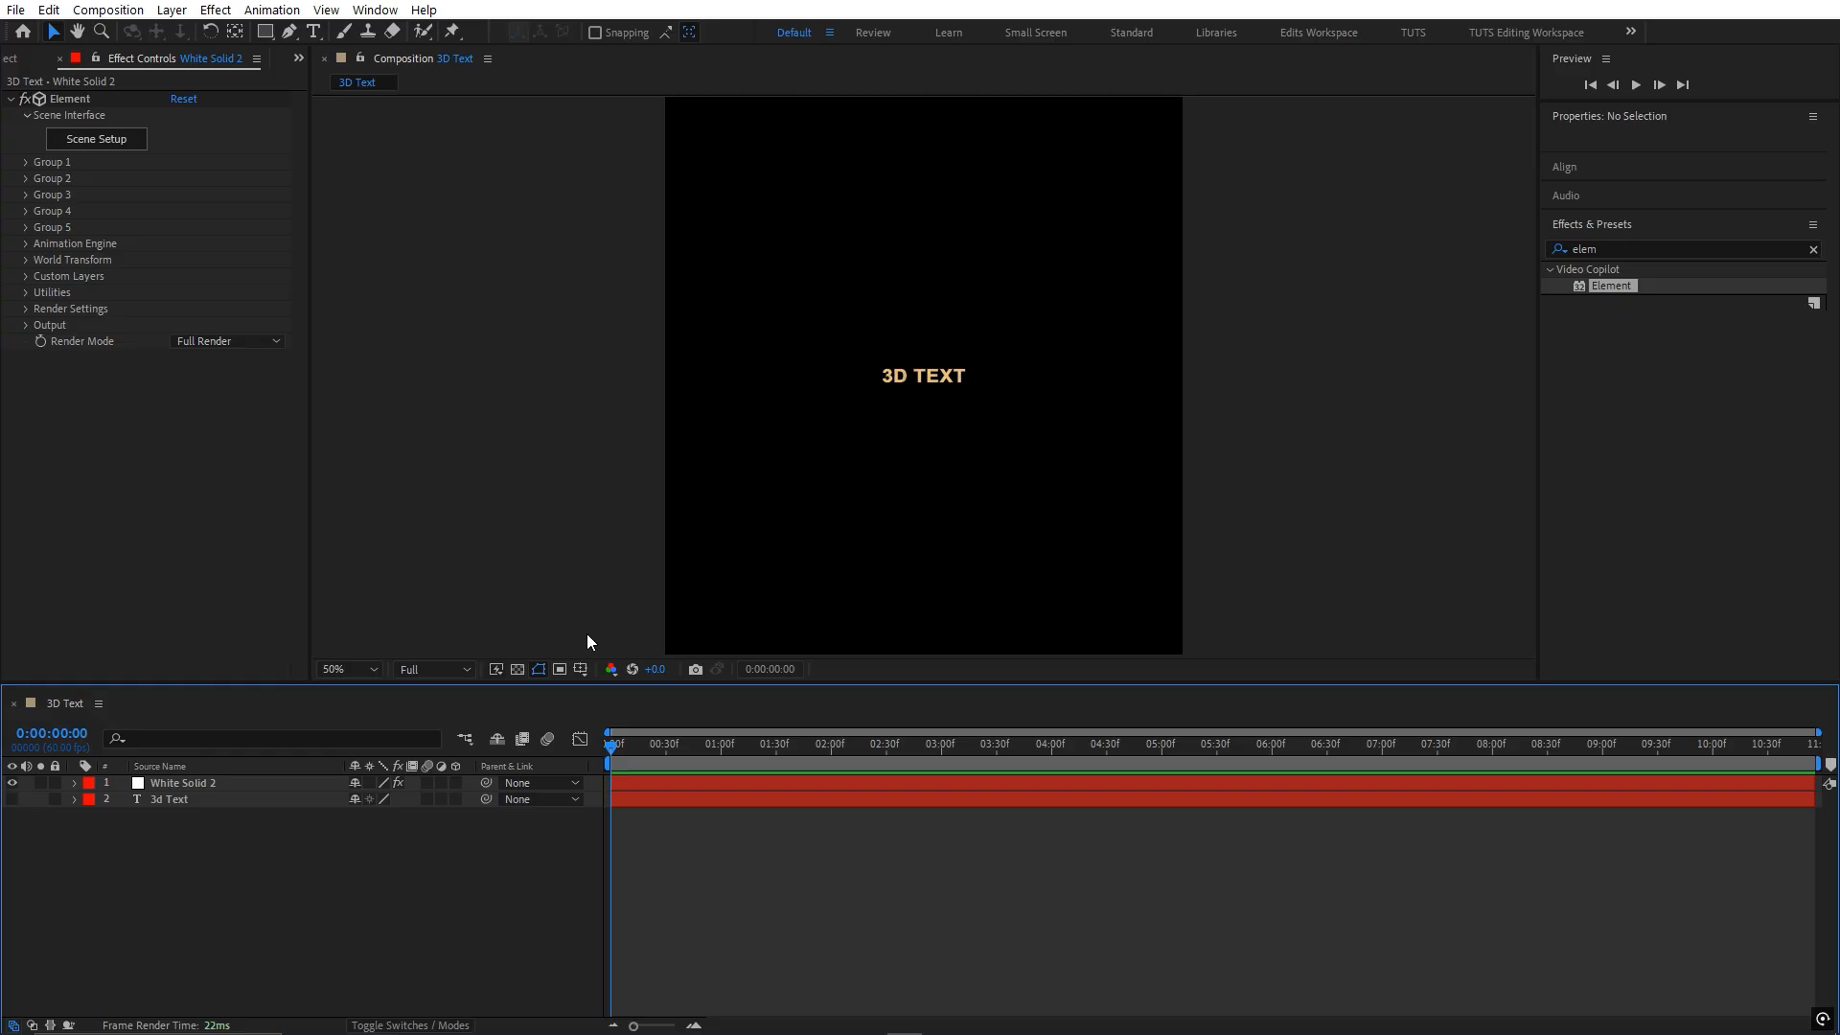
drag(725, 746, 617, 803)
- Enable Multi-Object in the Particle Look settings of Element's Group 1
click(26, 165)
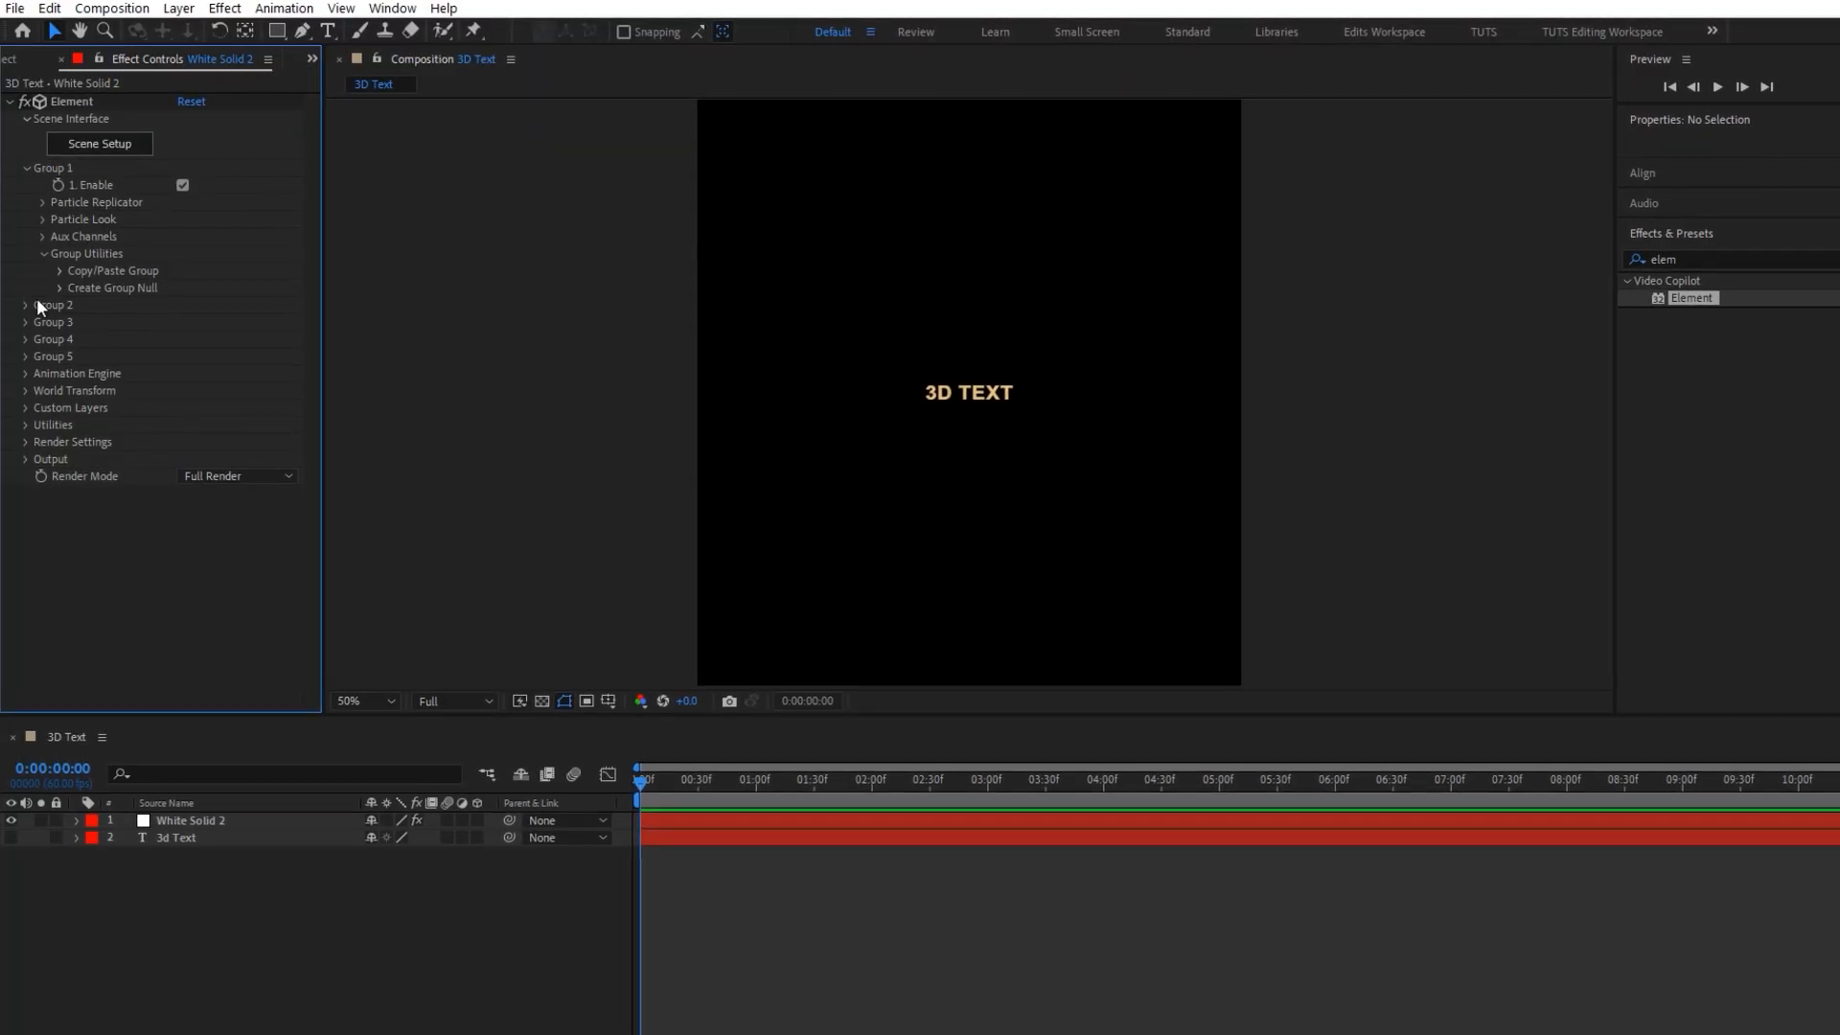
click(42, 221)
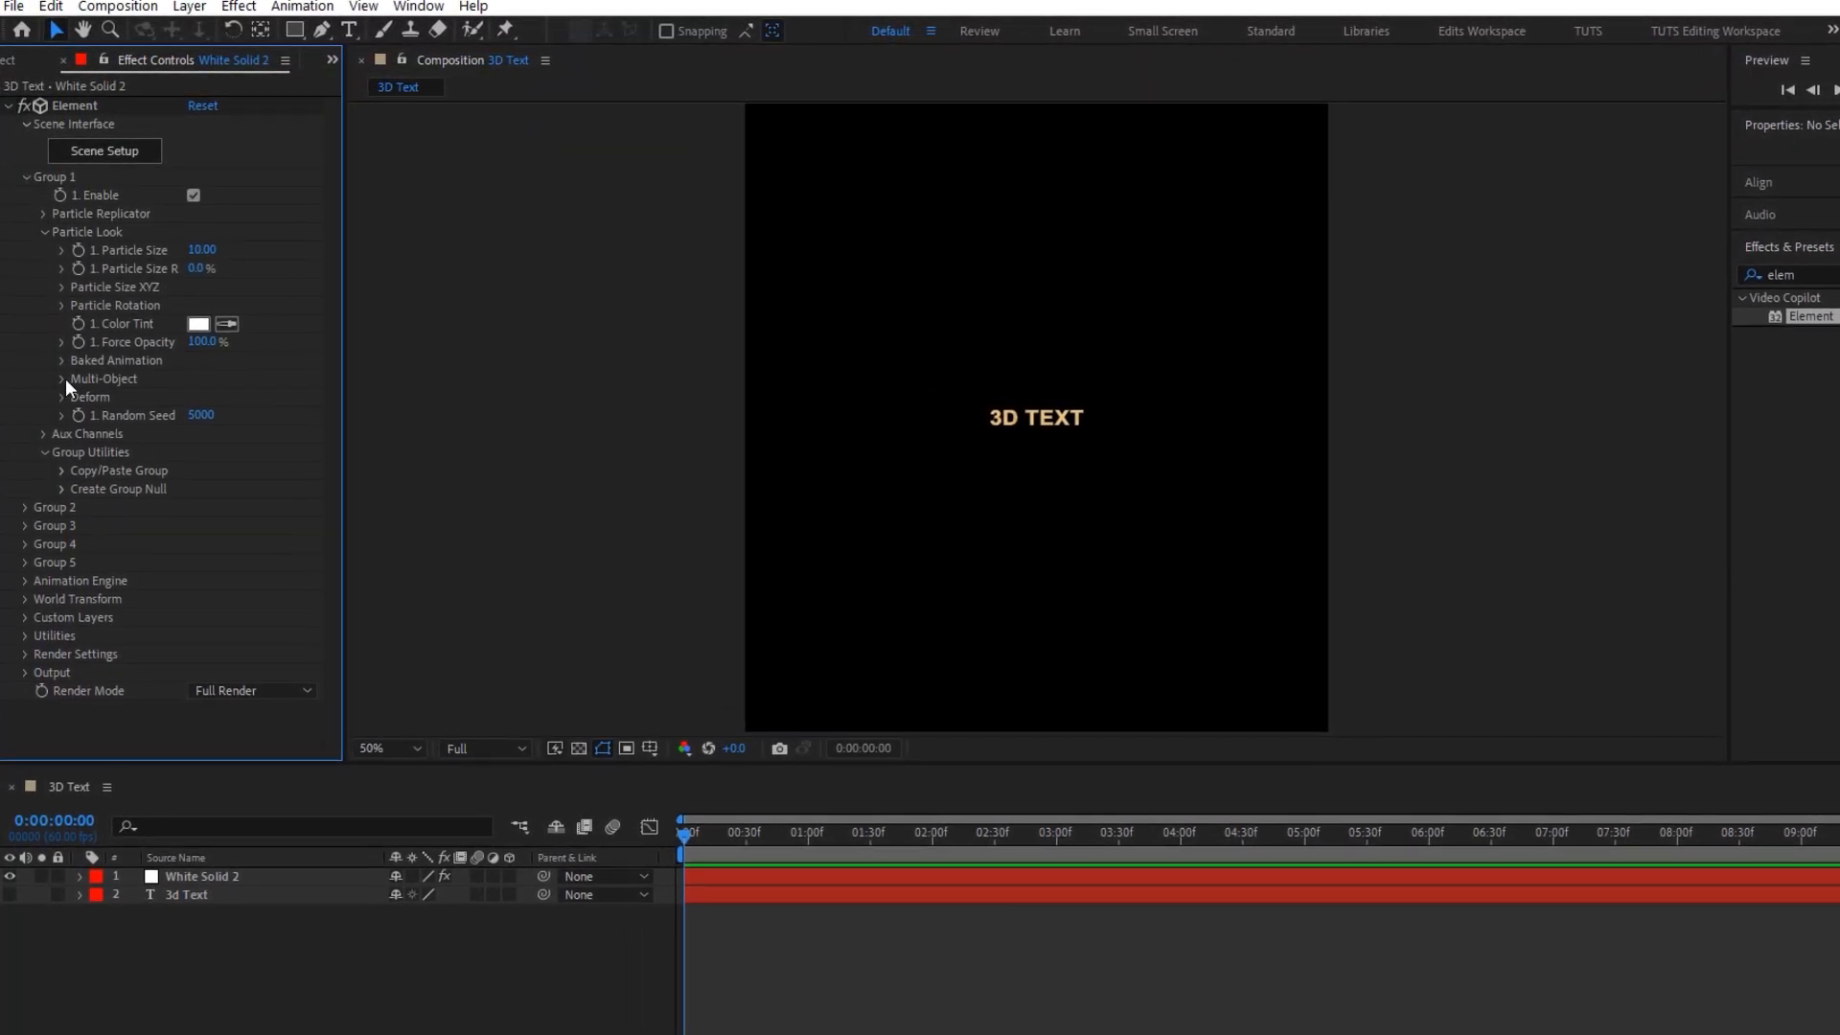
click(63, 383)
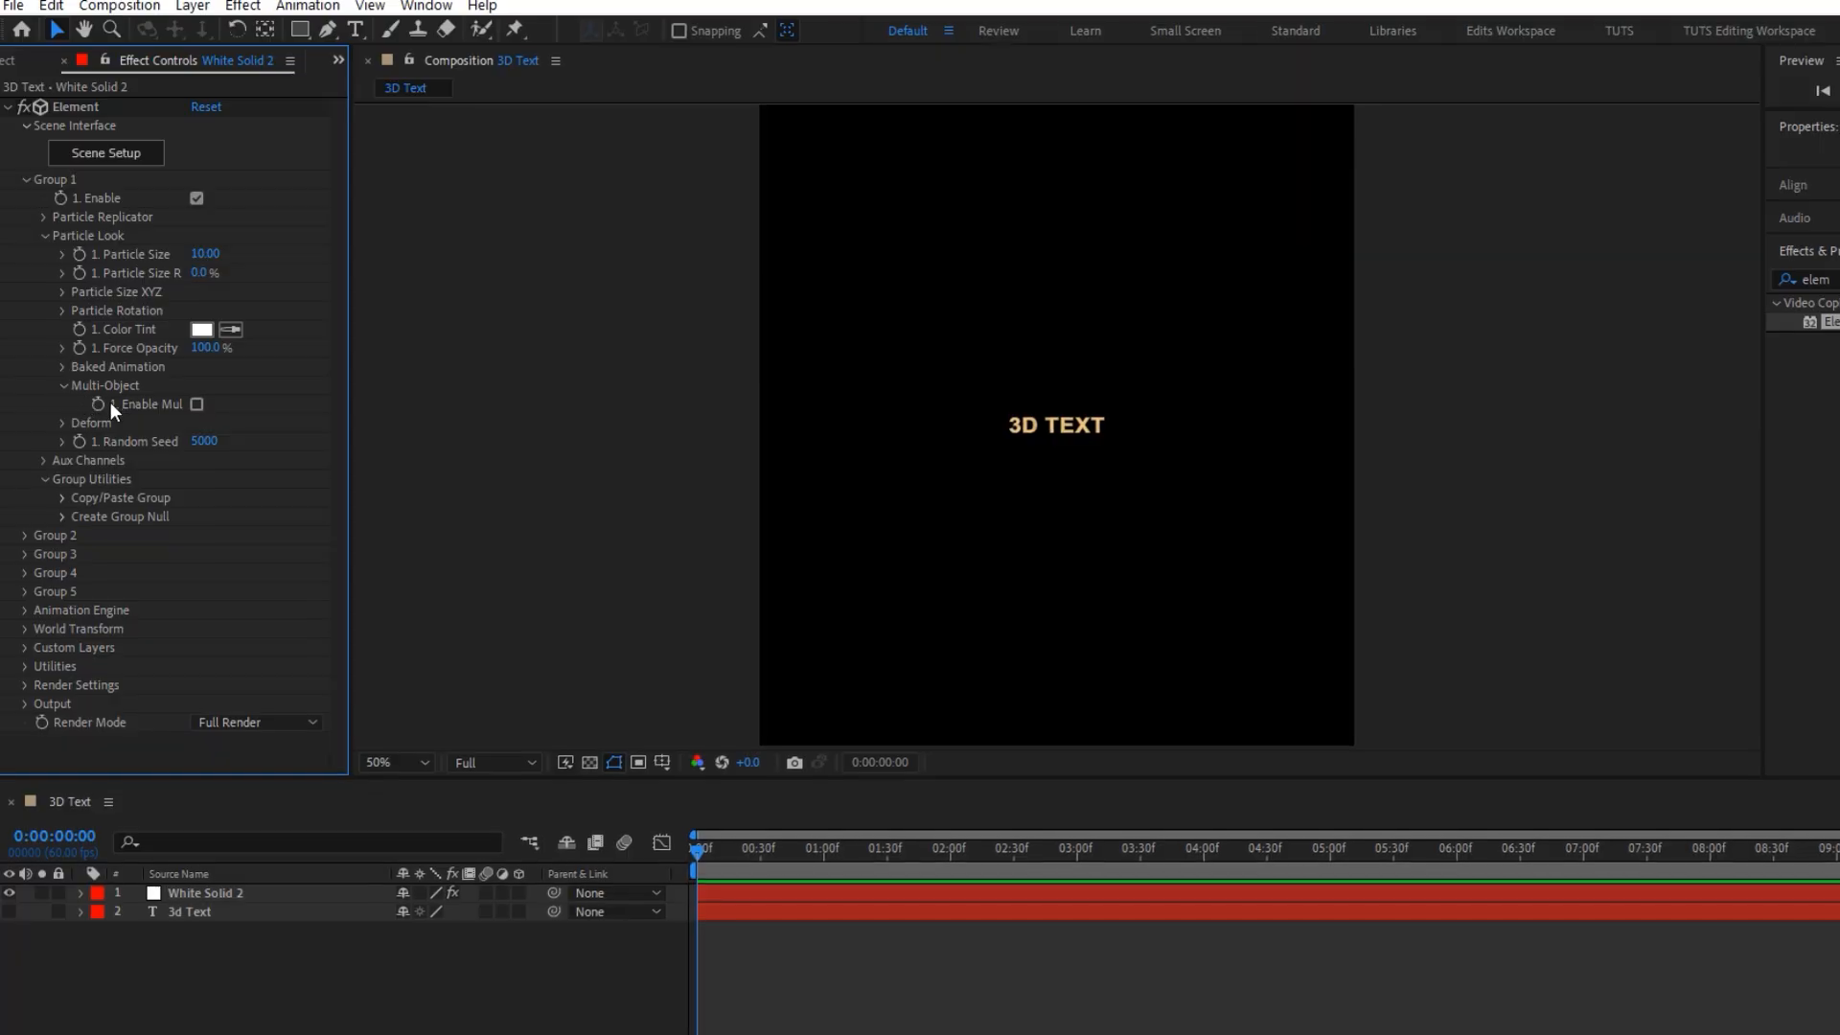
click(192, 405)
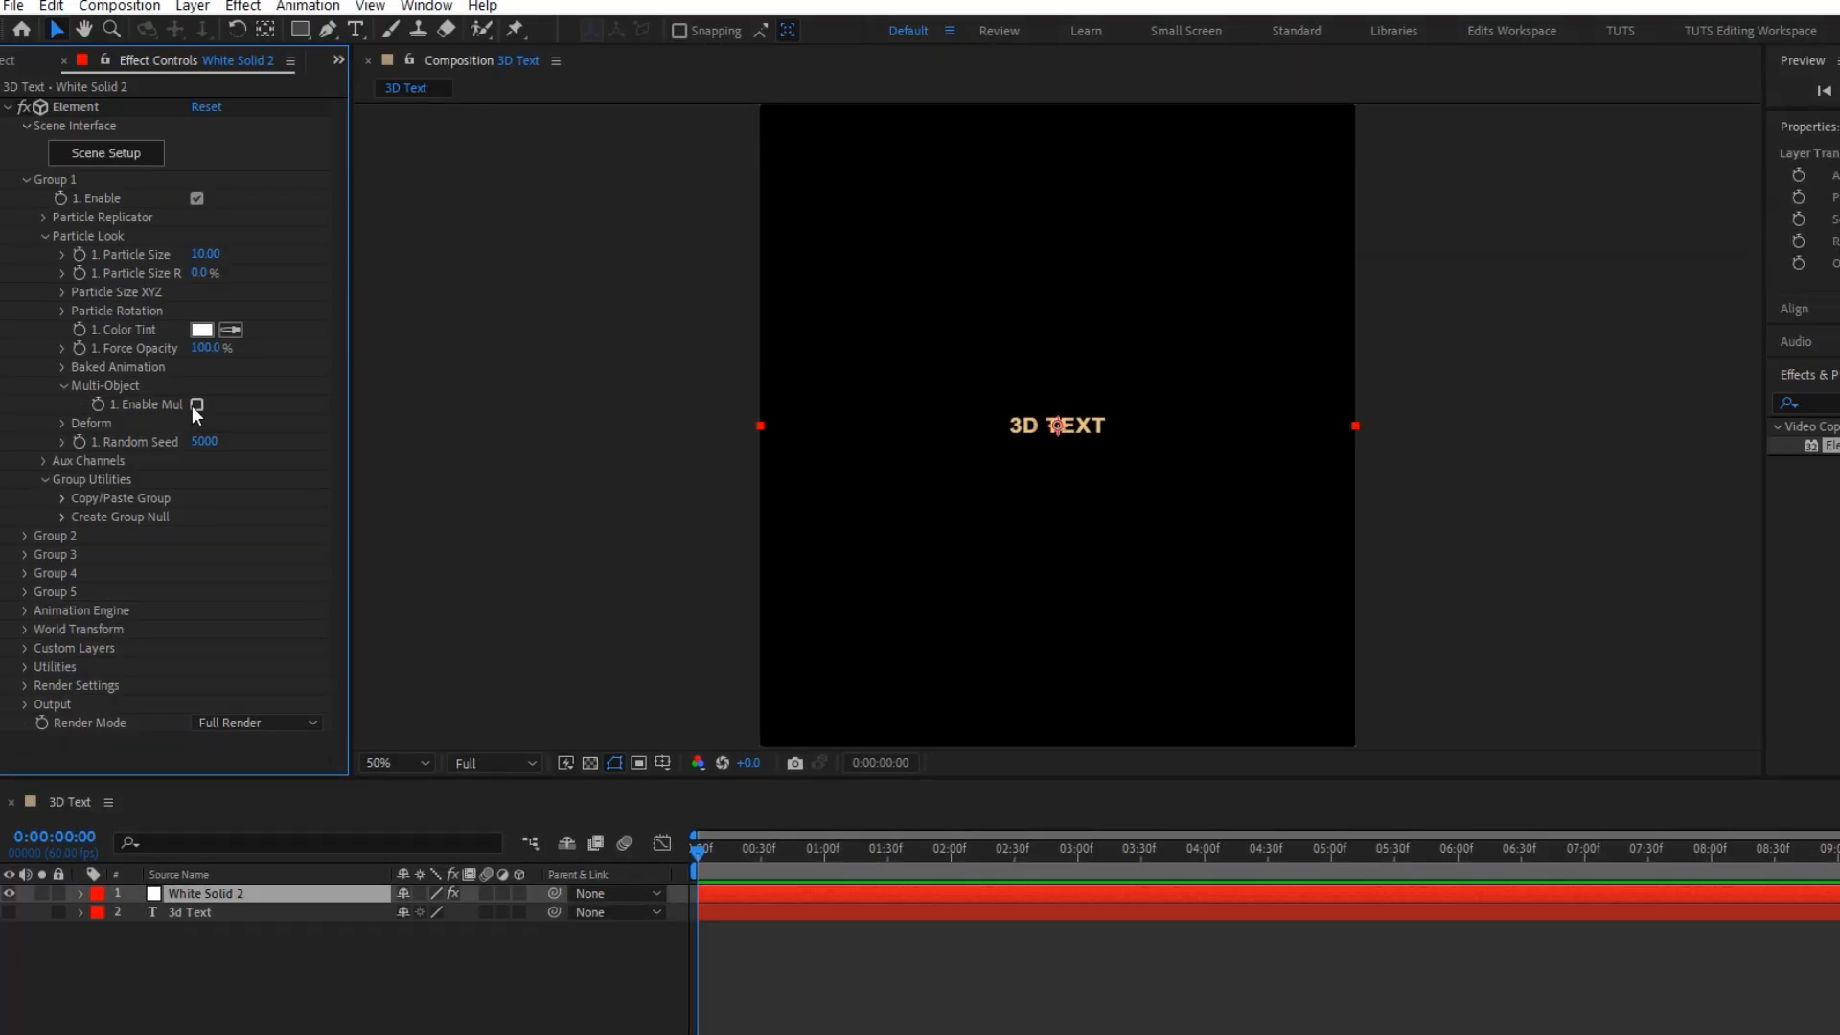
click(197, 405)
scroll(178, 409, down, 2)
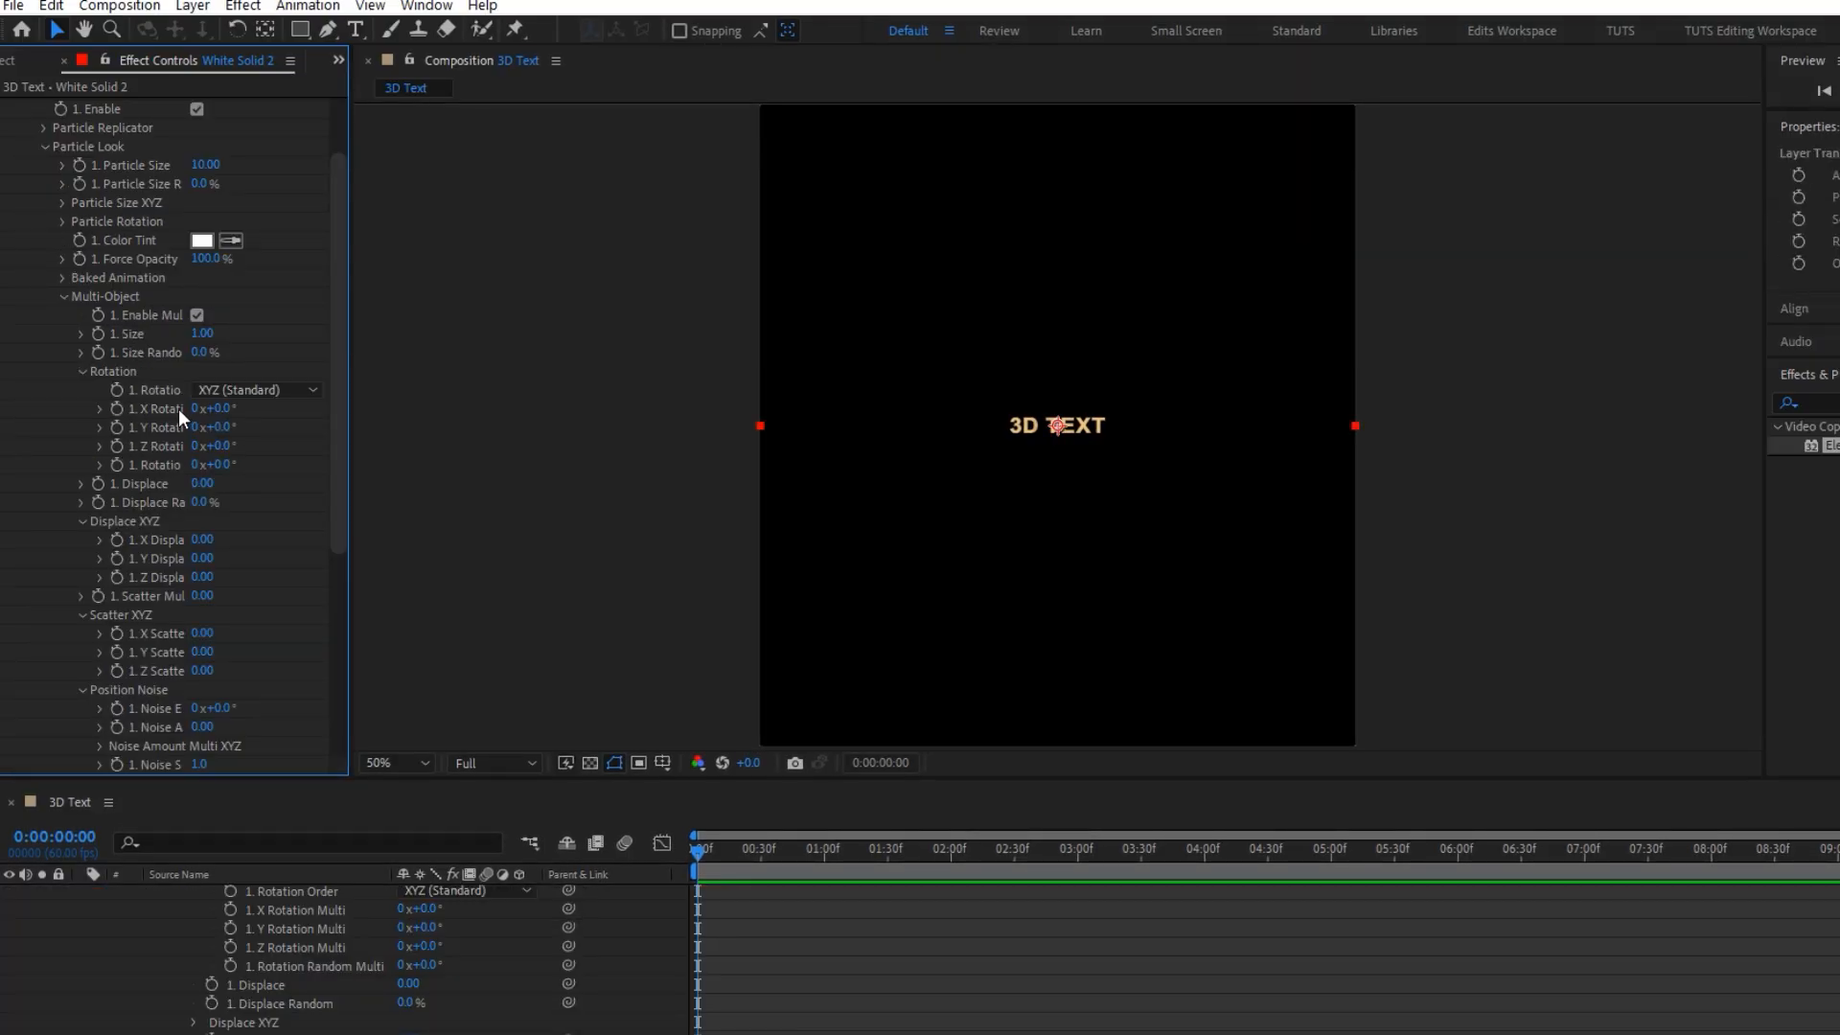
- Set Group 1's Particle Size to 23 and keyframe Particle Size, Displace and Rotation Random Multi at the first frame
scroll(136, 412, up, 2)
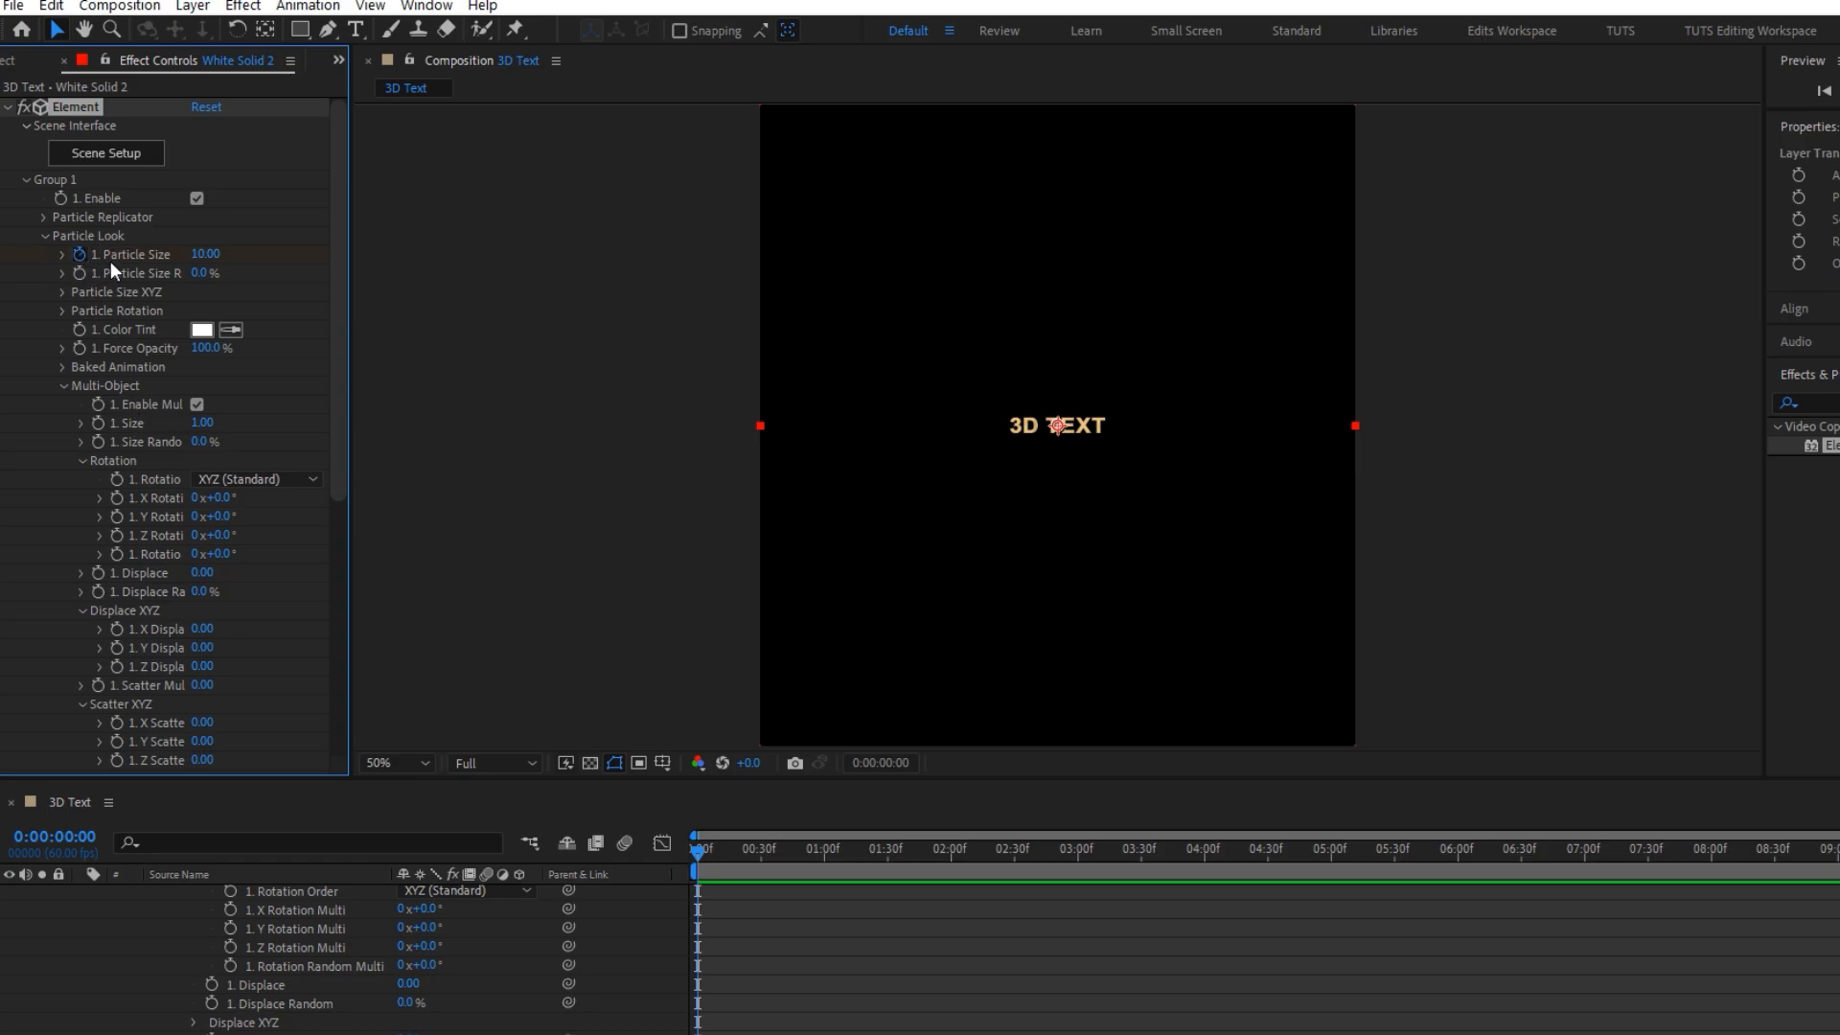
mouse_move(212, 254)
mouse_down()
mouse_move(261, 254)
mouse_move(213, 254)
mouse_move(239, 257)
mouse_up()
key(Return)
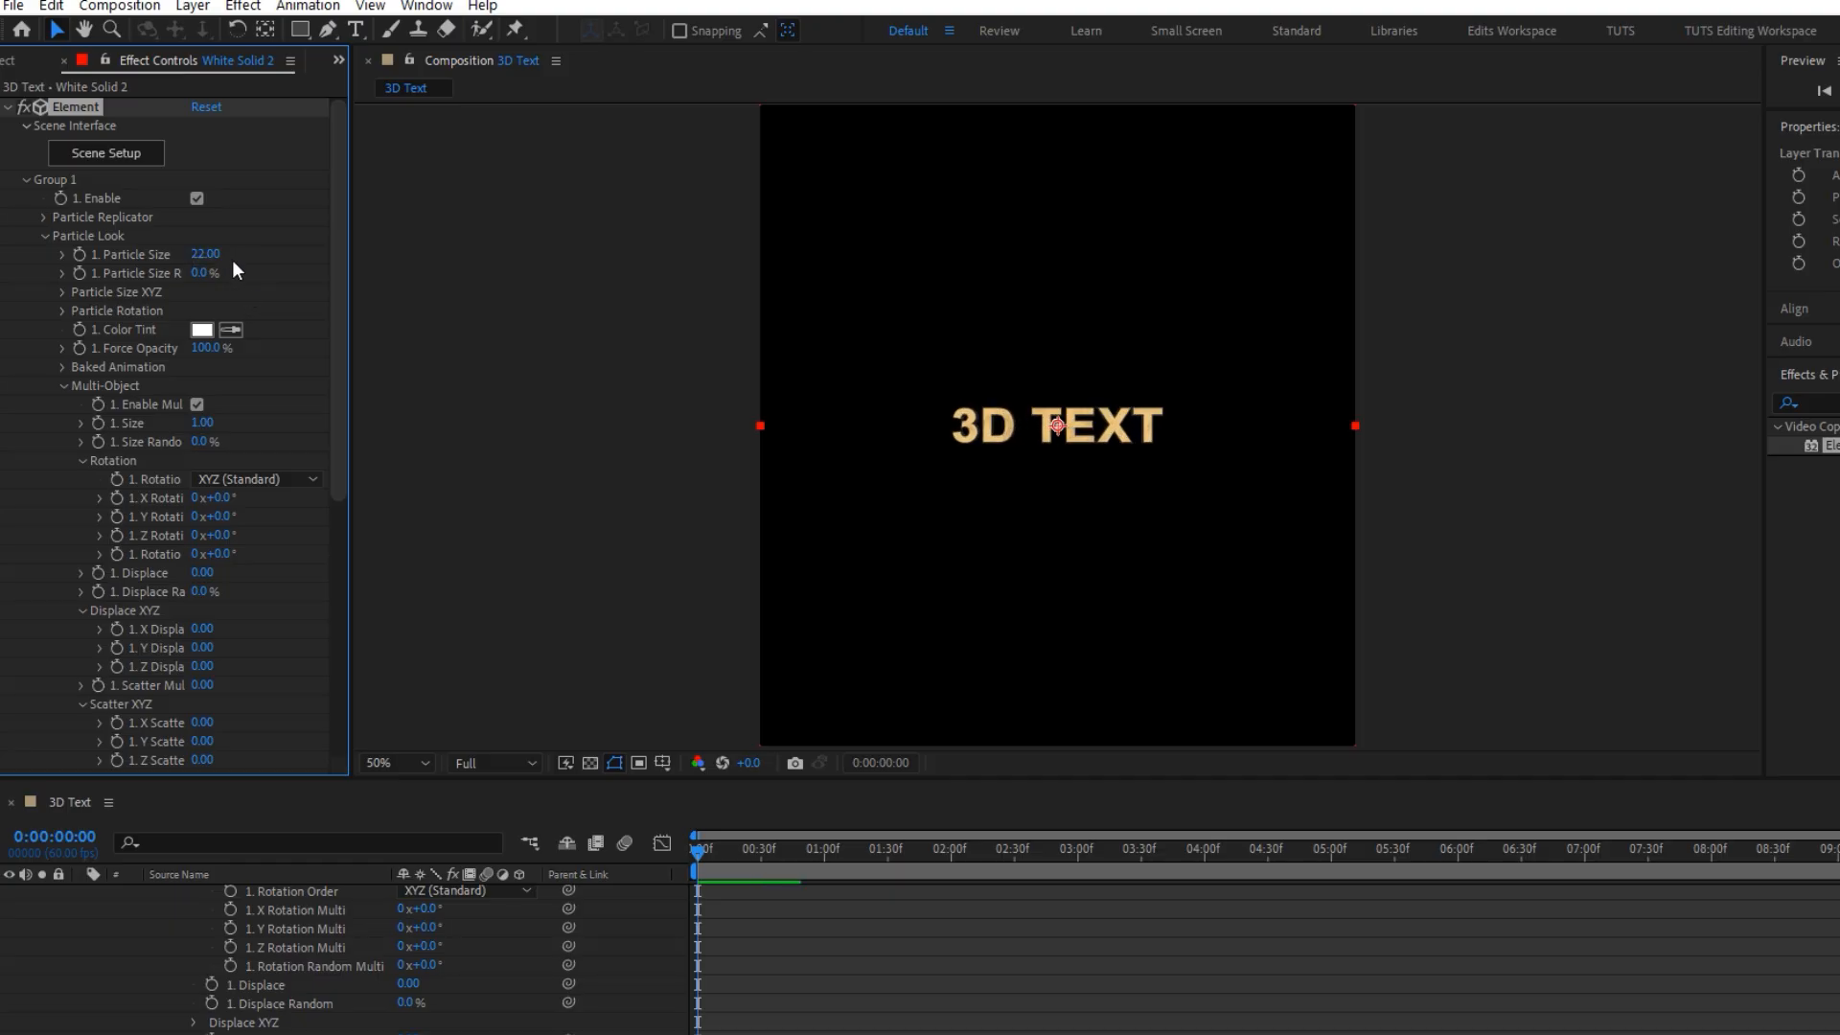
key(Return)
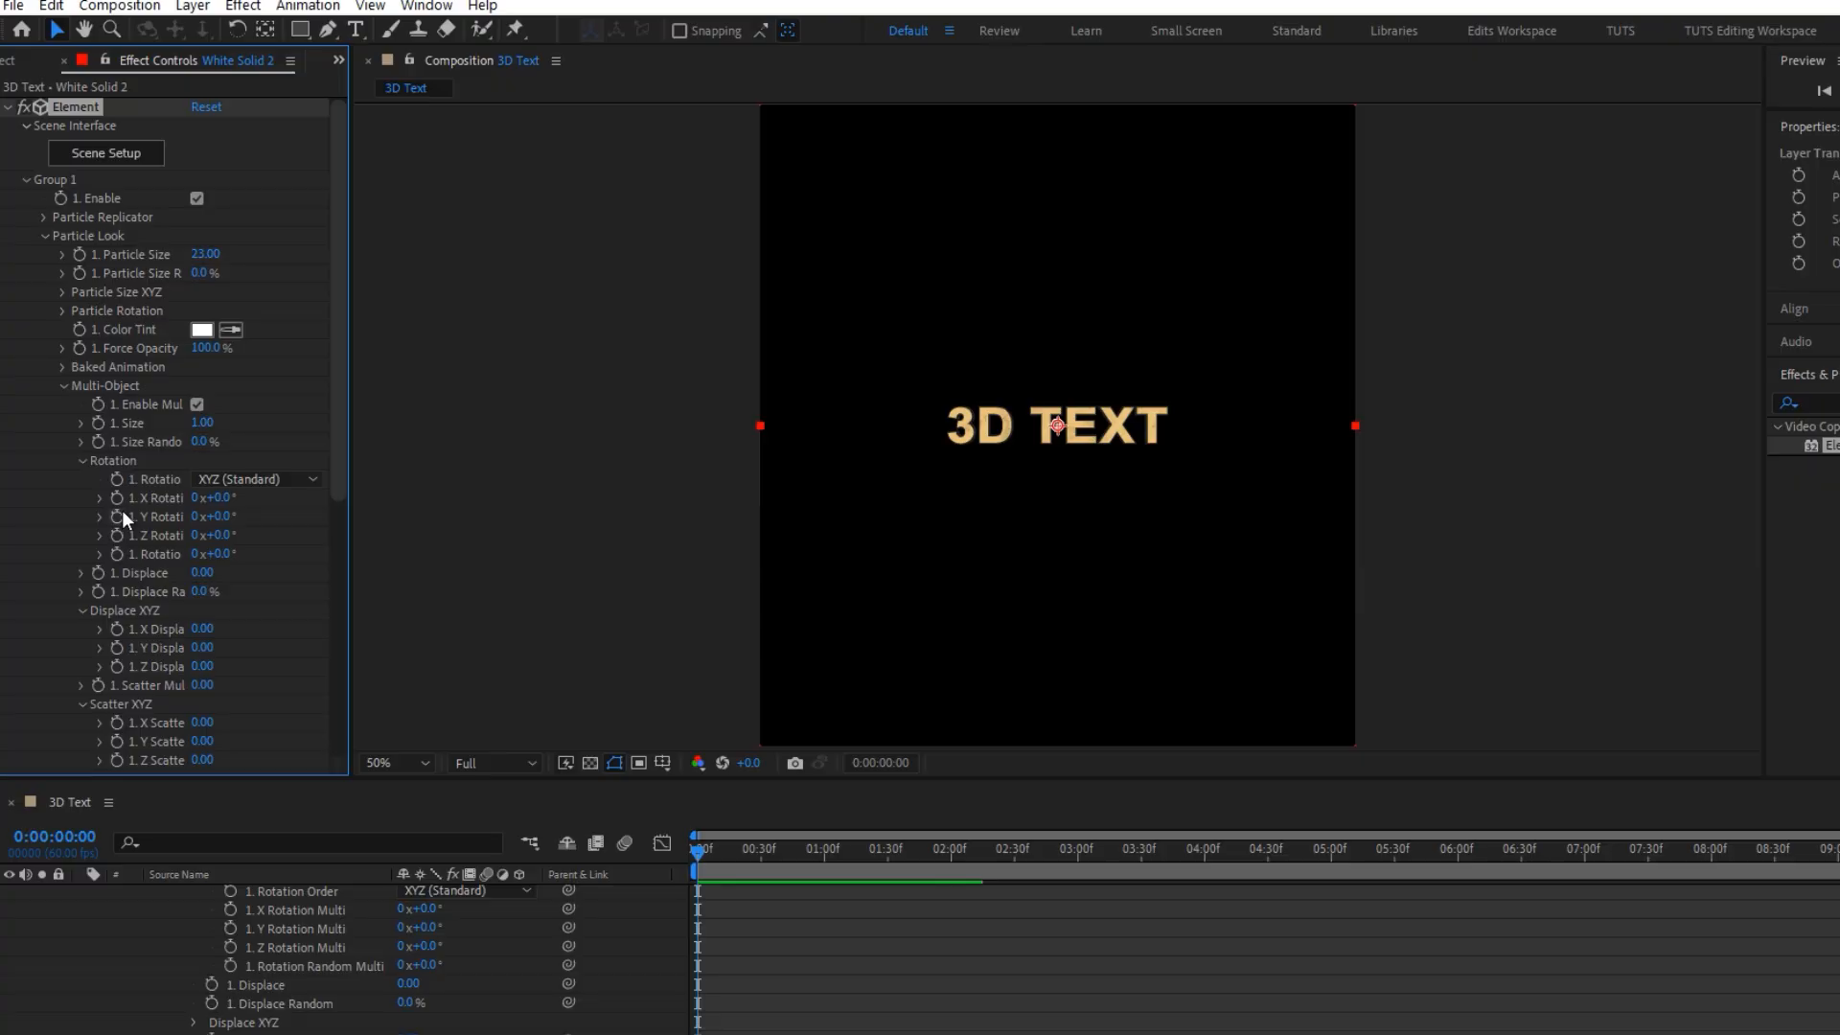
click(98, 572)
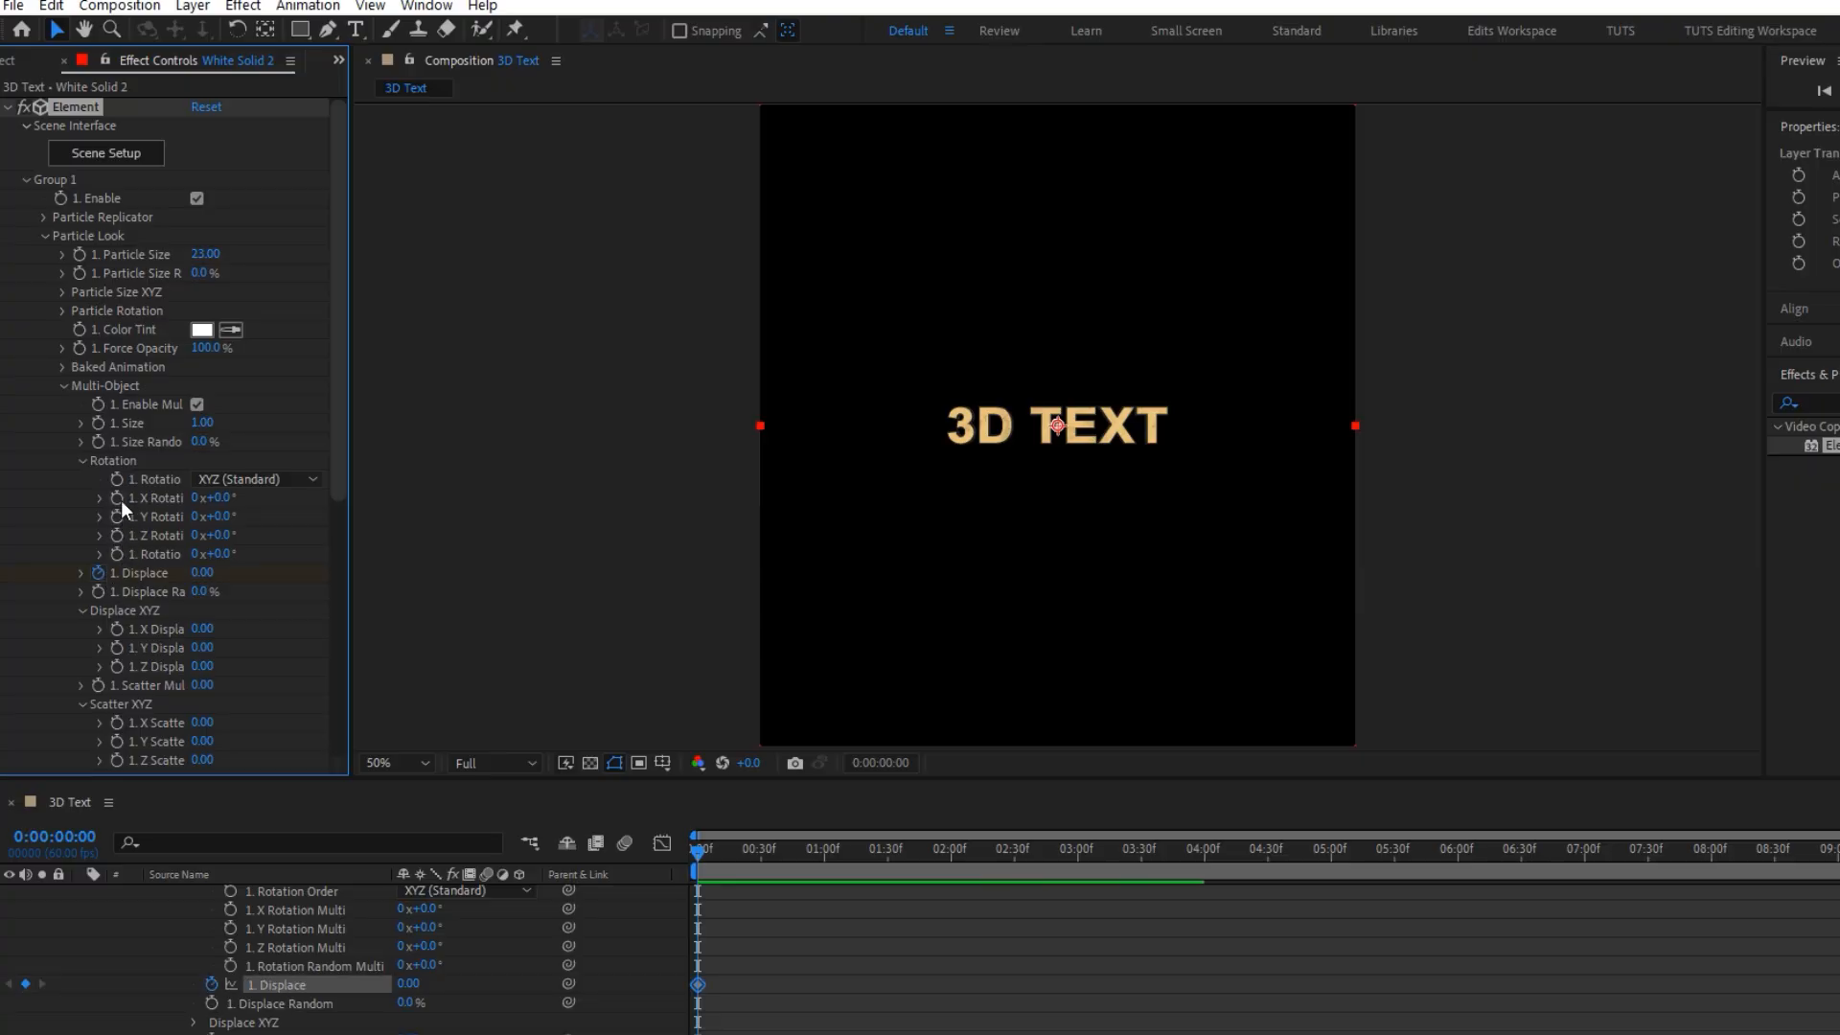
click(116, 554)
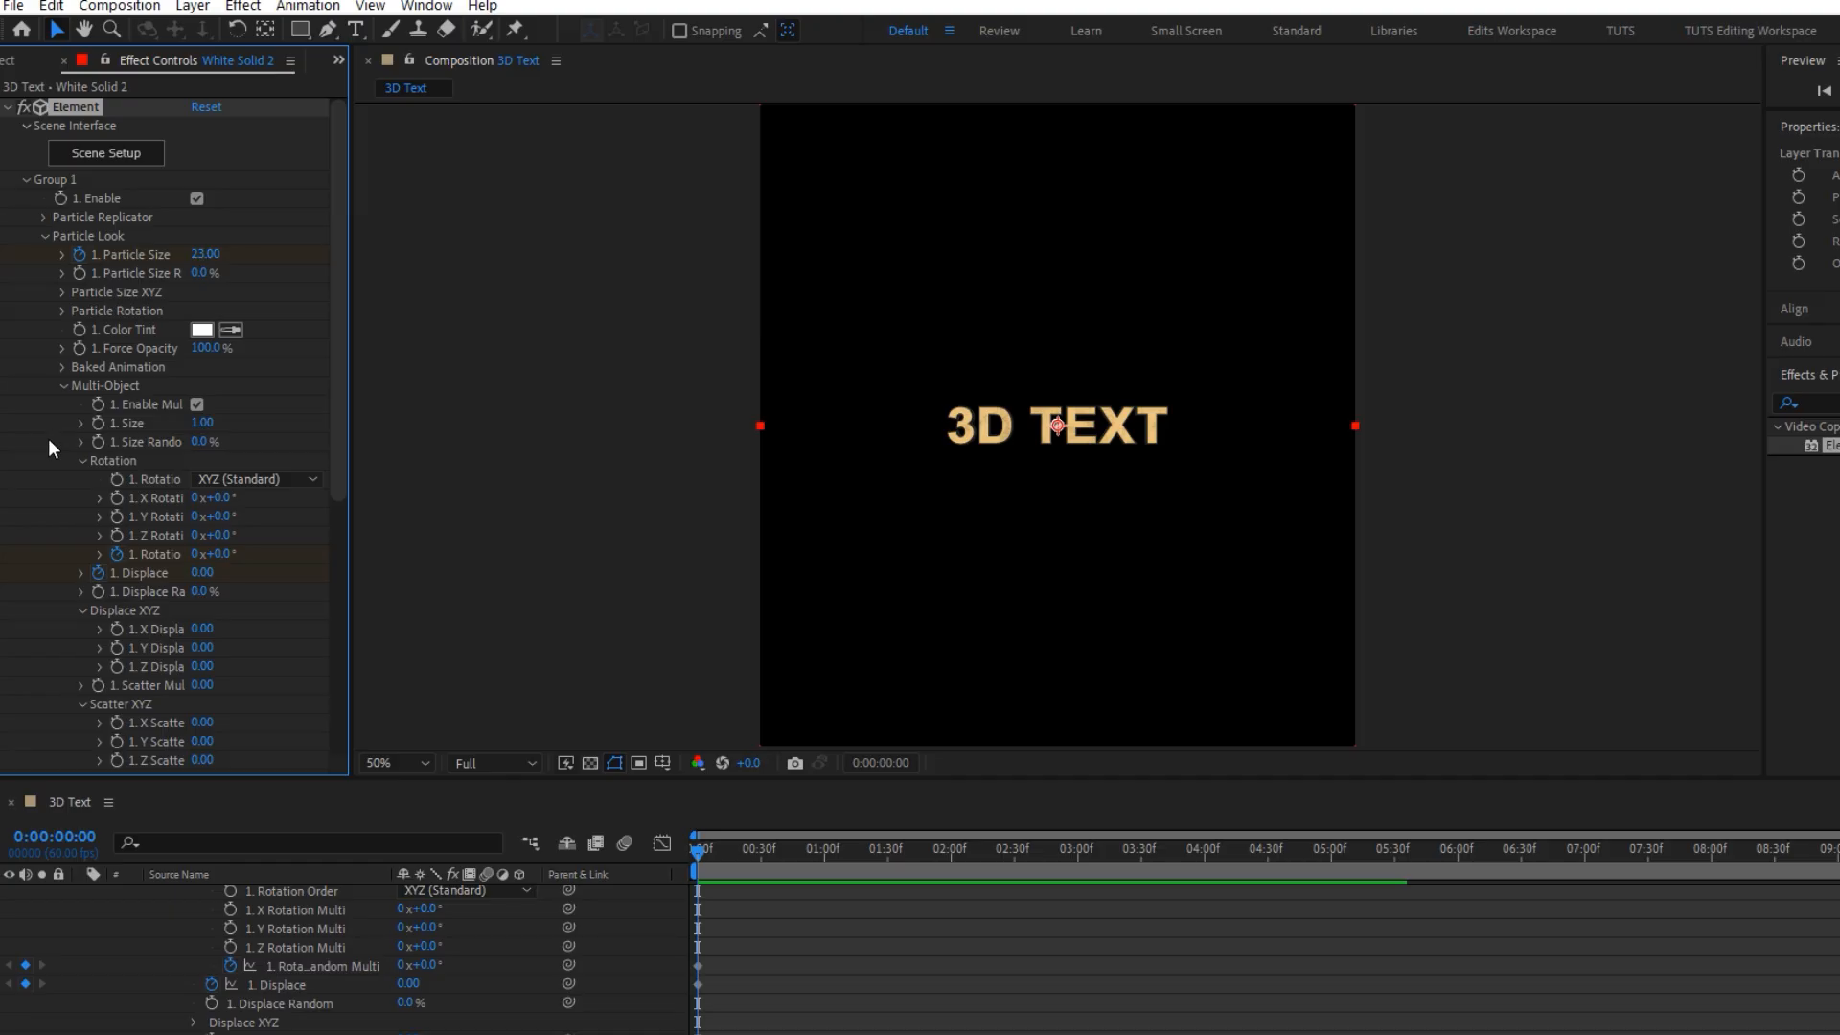
- Enable the Bend deformer in Group 1's Deform settings
scroll(48, 439, down, 5)
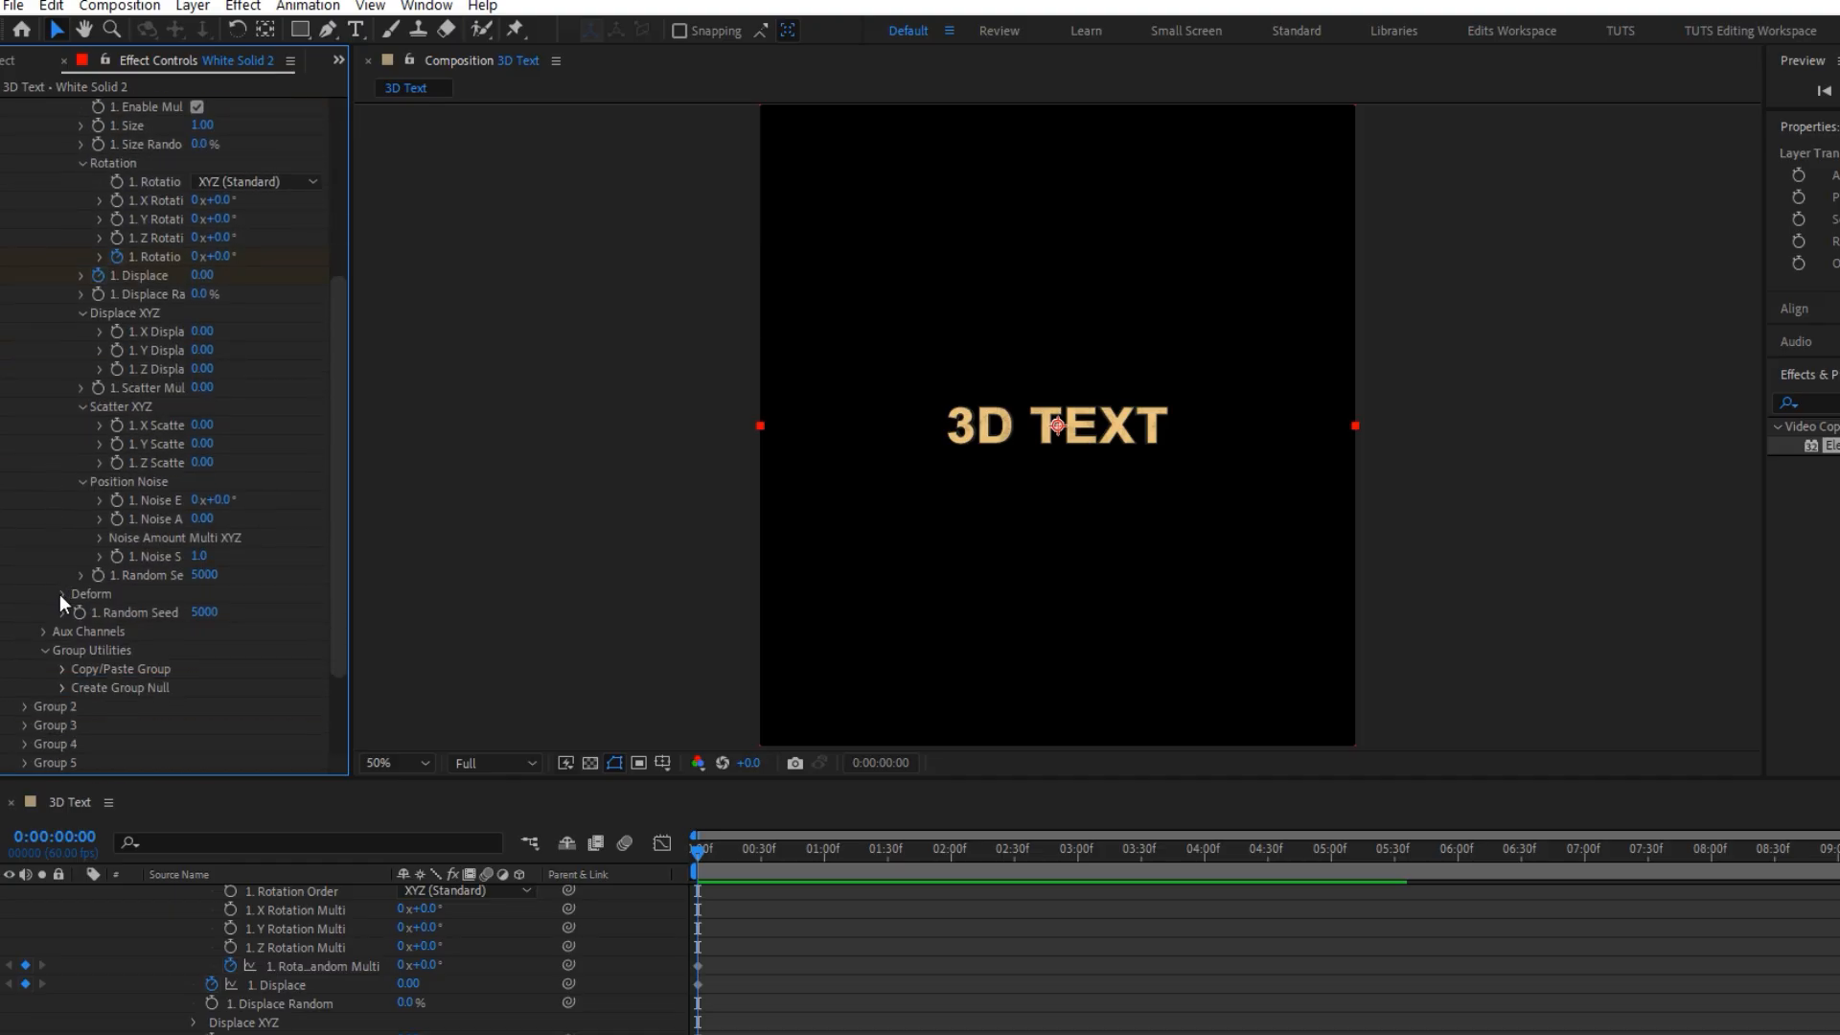
click(61, 594)
scroll(65, 590, down, 1)
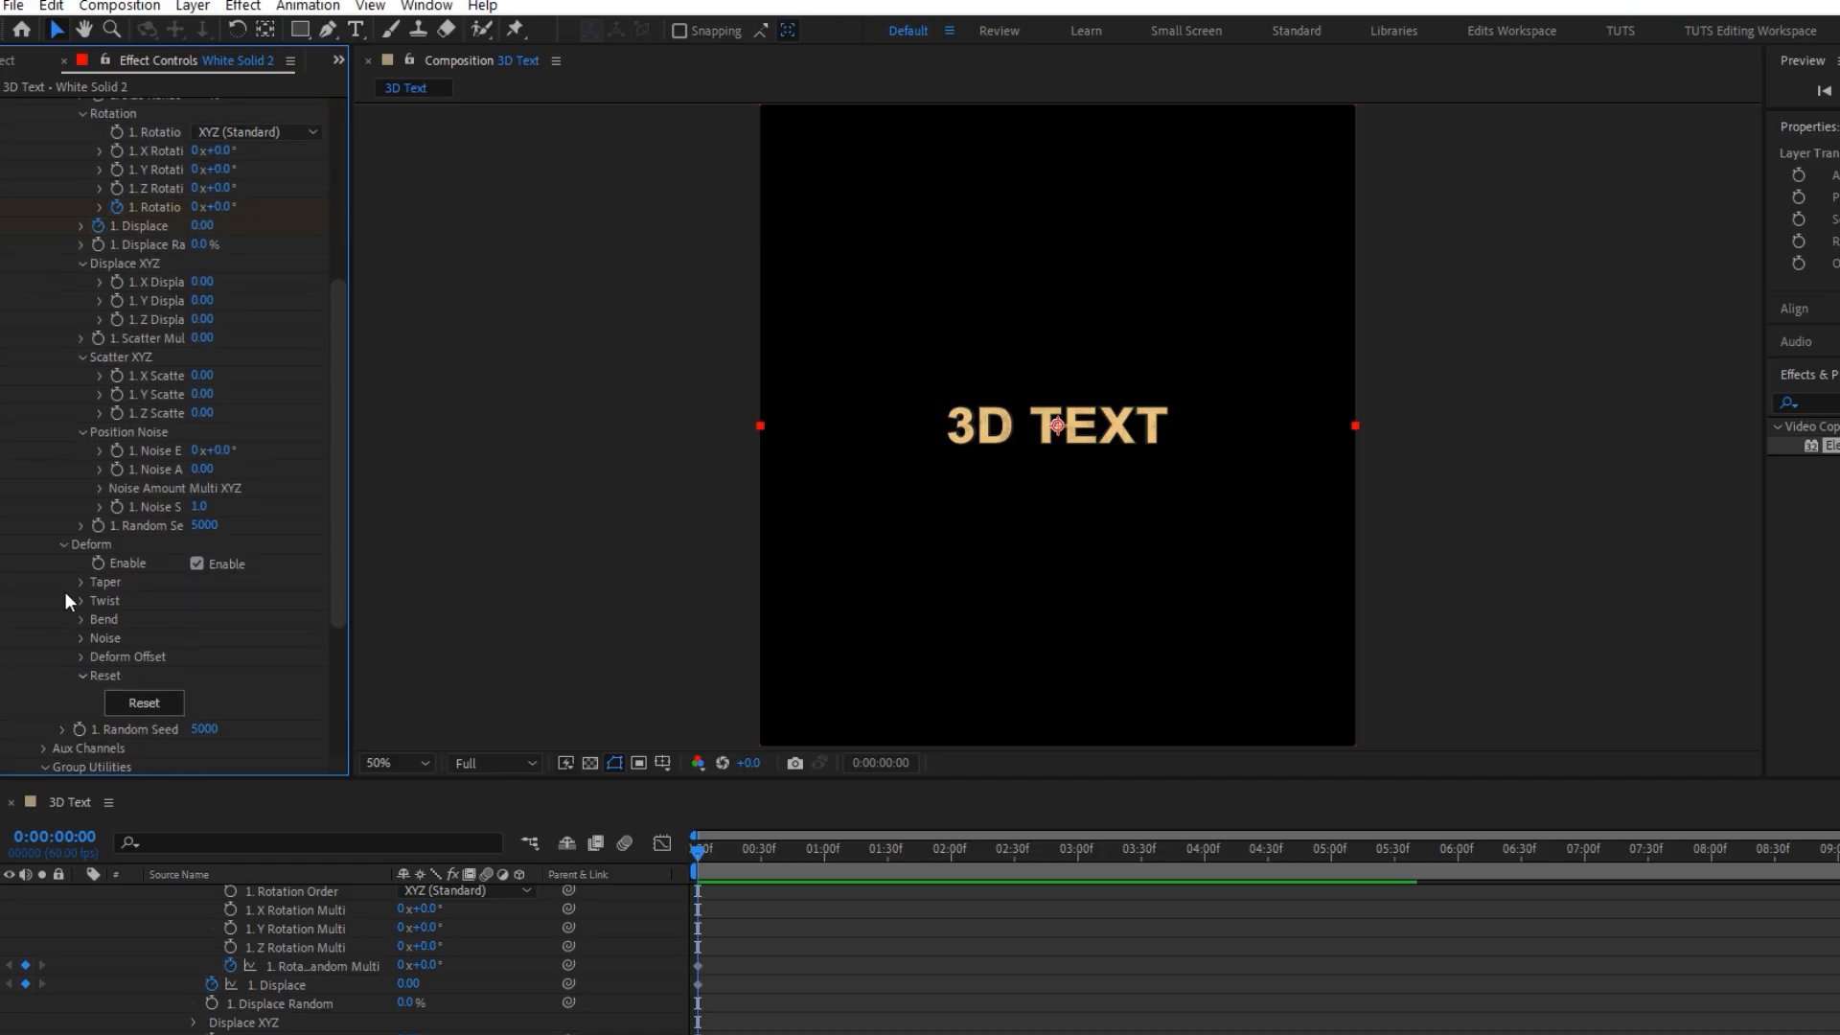
click(82, 619)
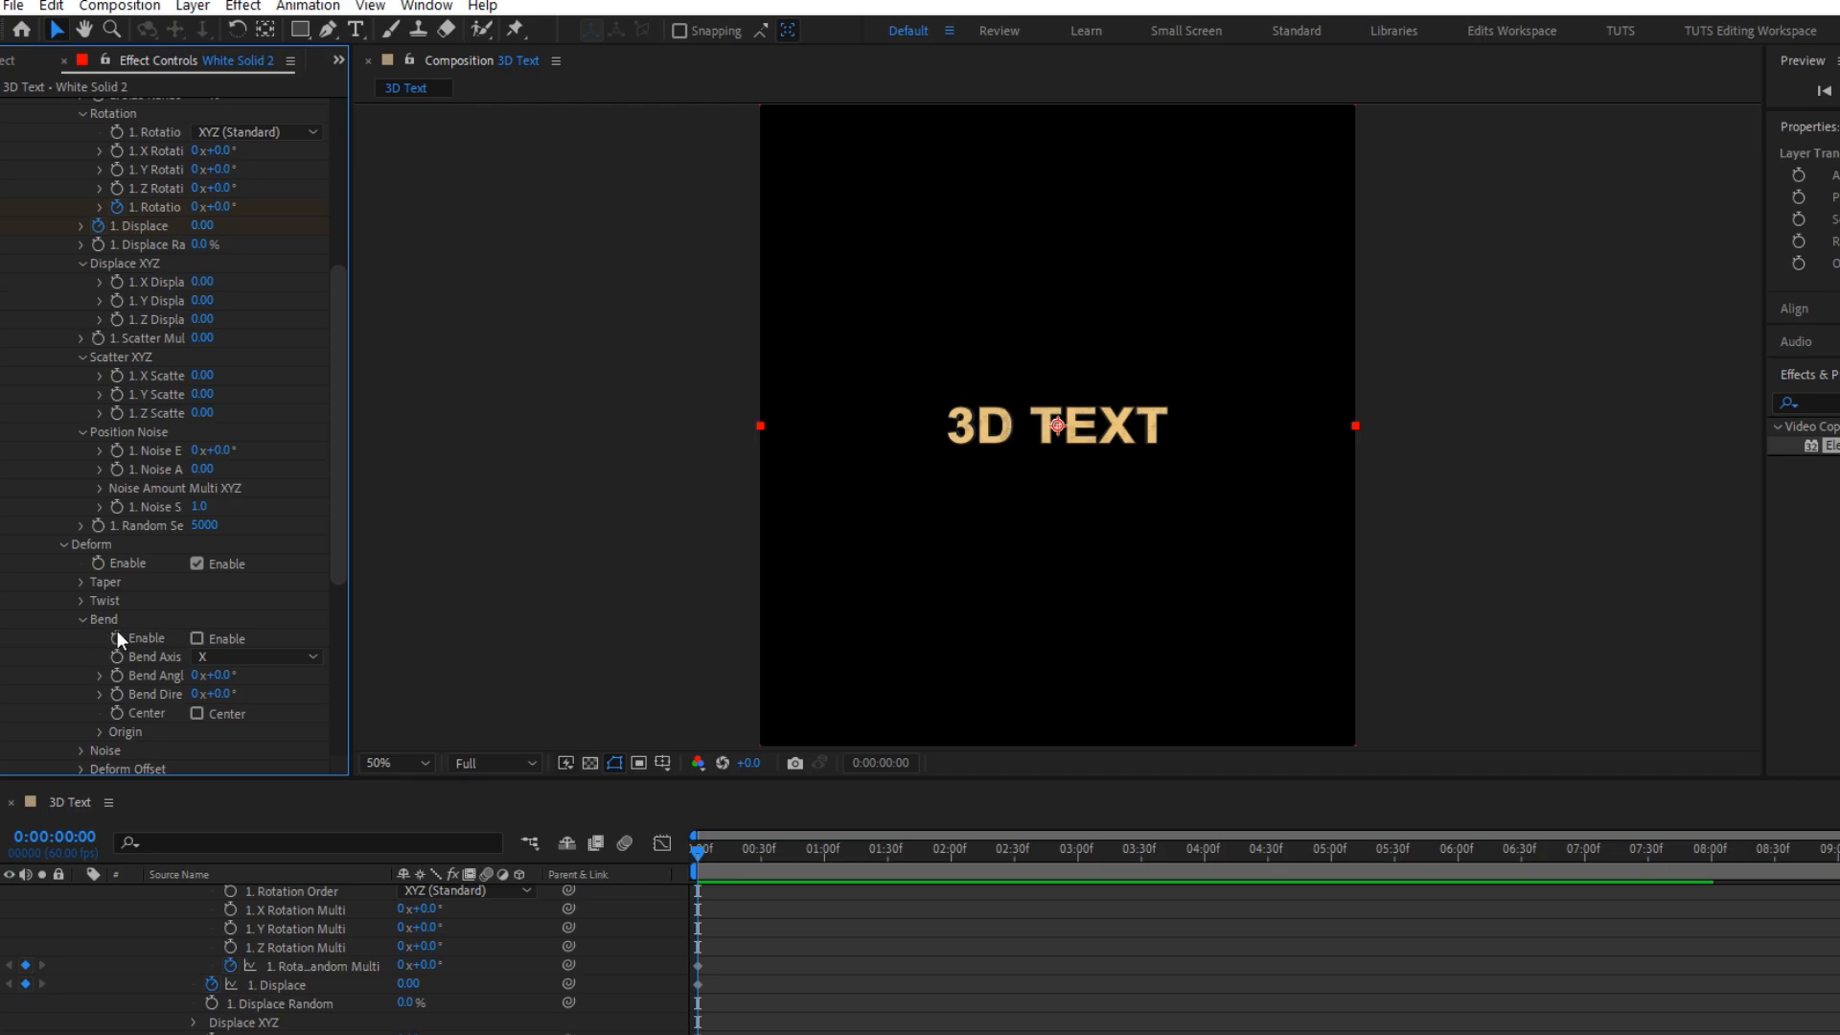
scroll(185, 630, down, 2)
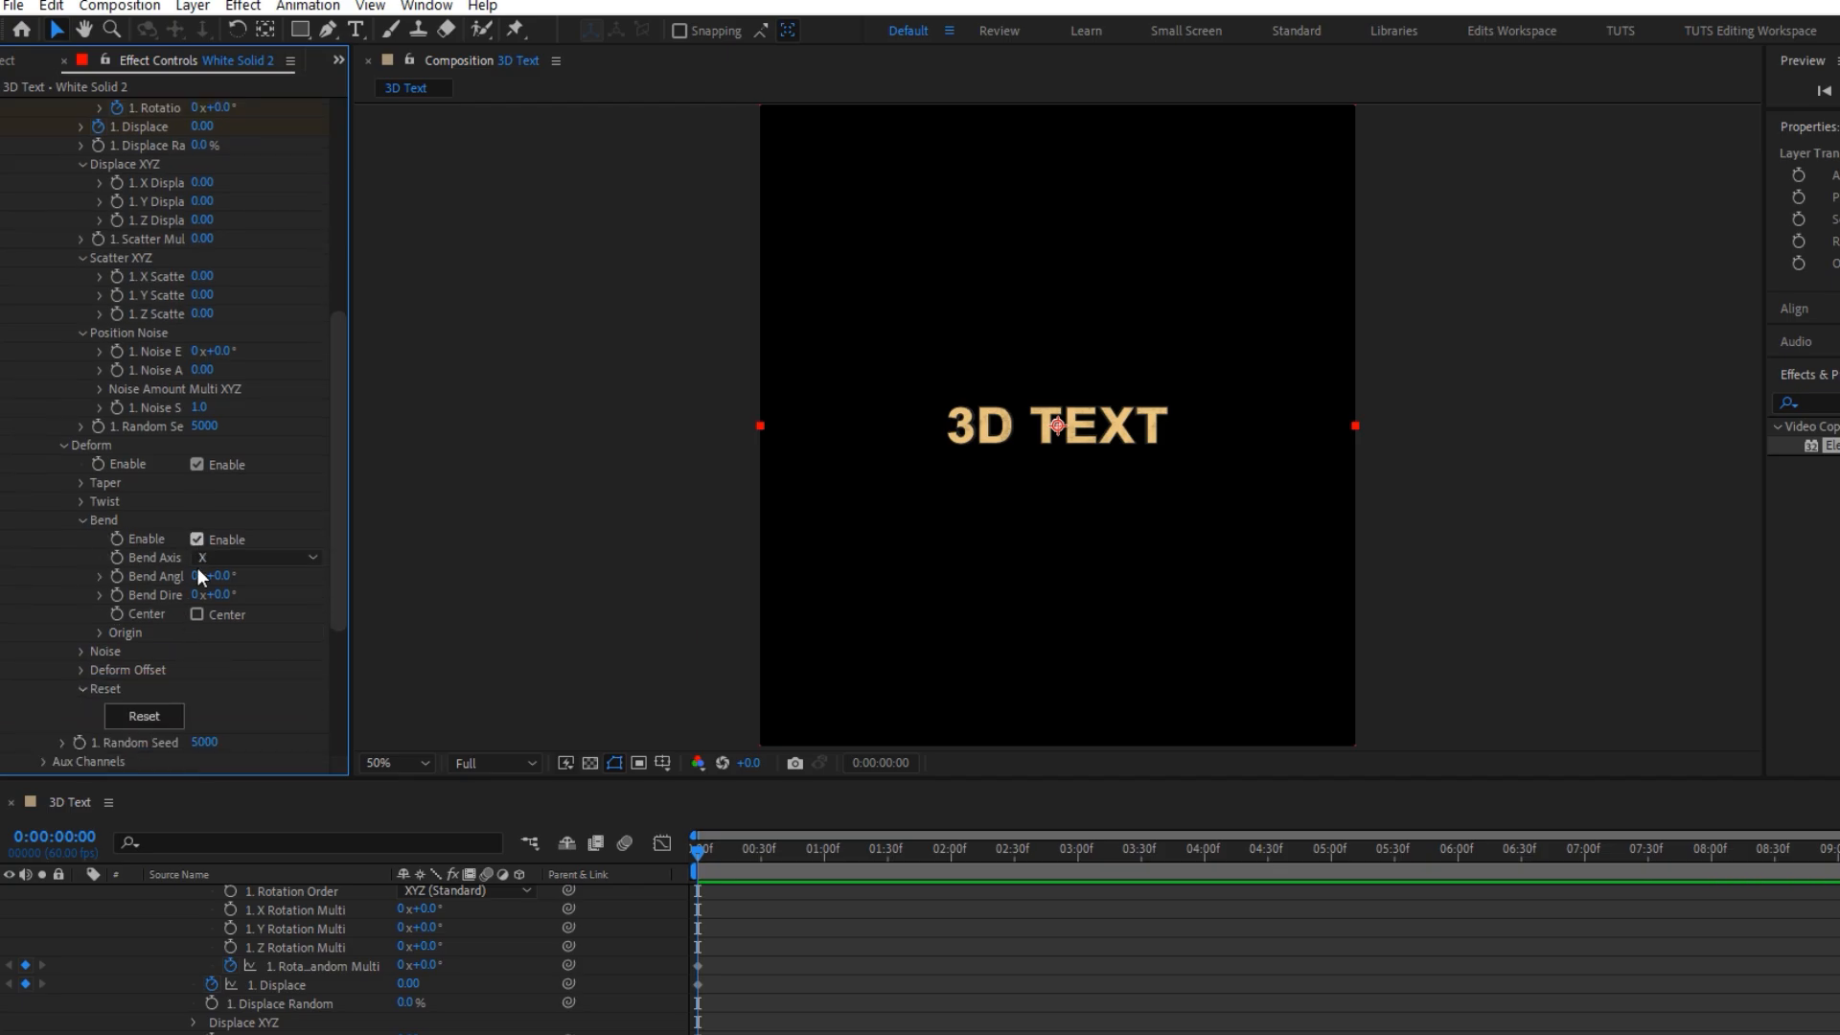
- Try a Bend Angle of 1x+49° with the Bend Origin's first Orient value at 1x+59°
click(97, 634)
scroll(134, 623, down, 1)
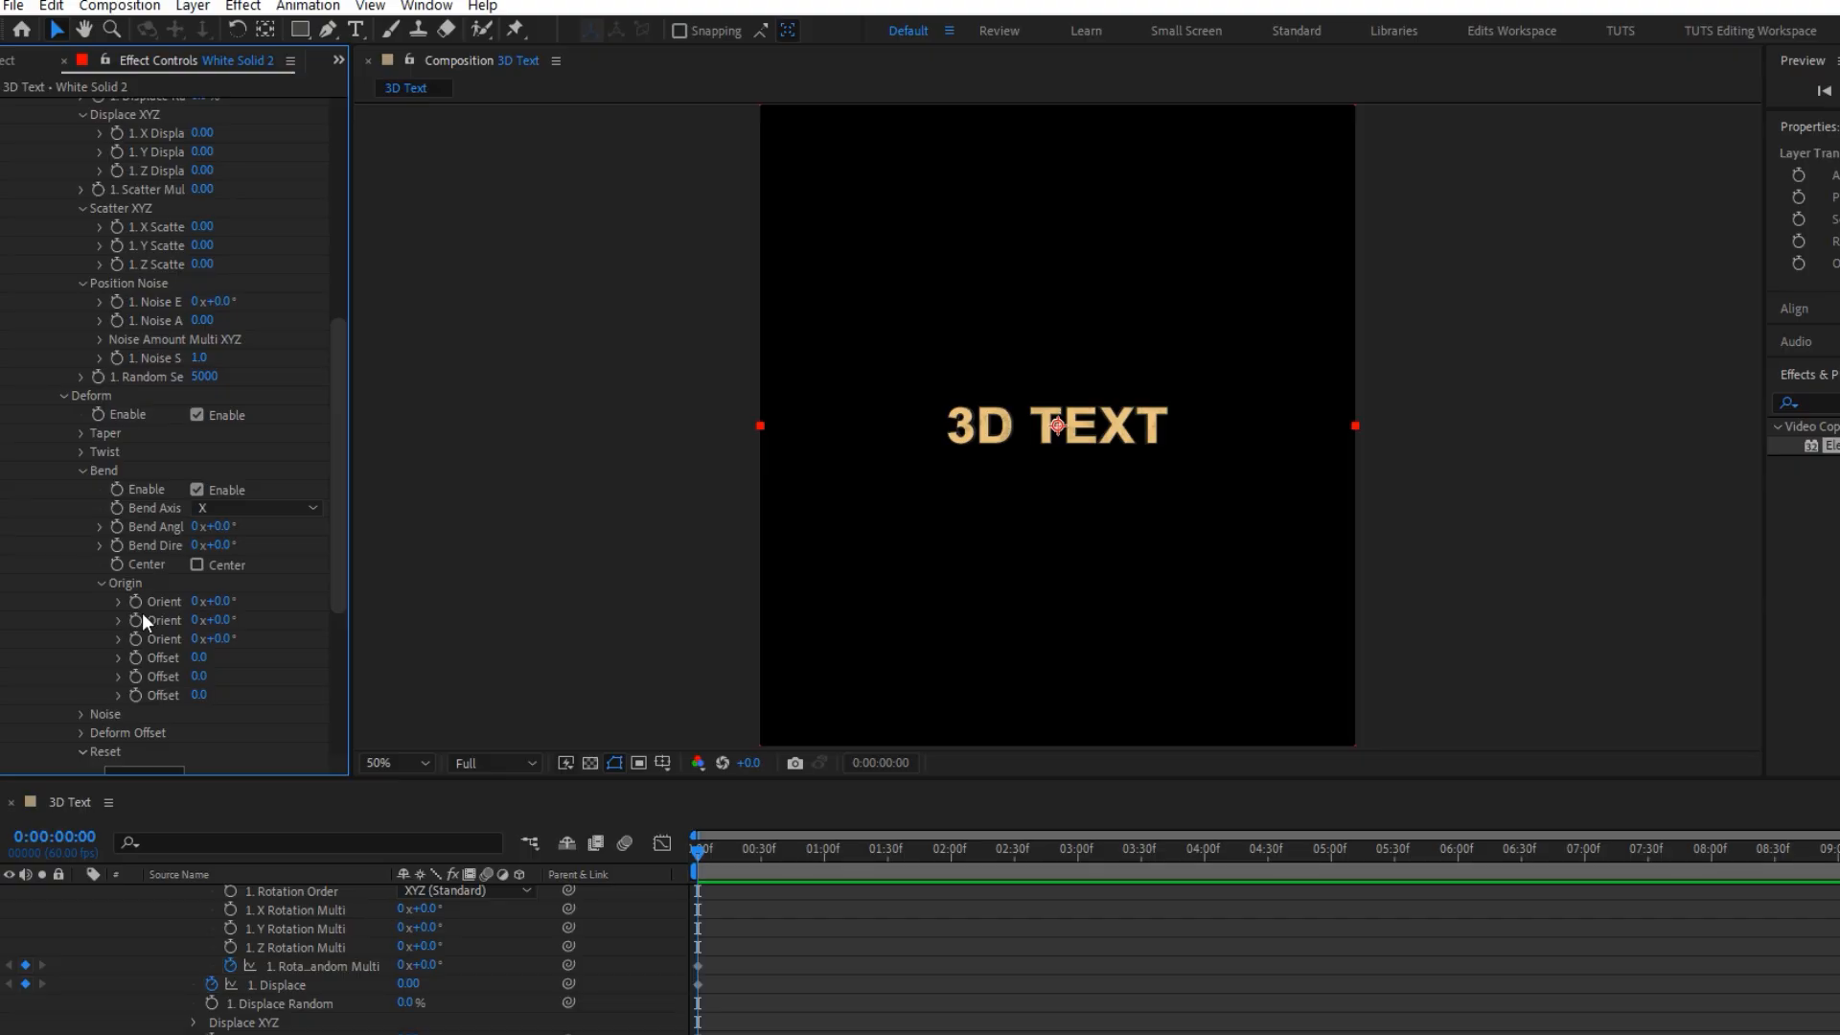
drag(247, 525, 772, 608)
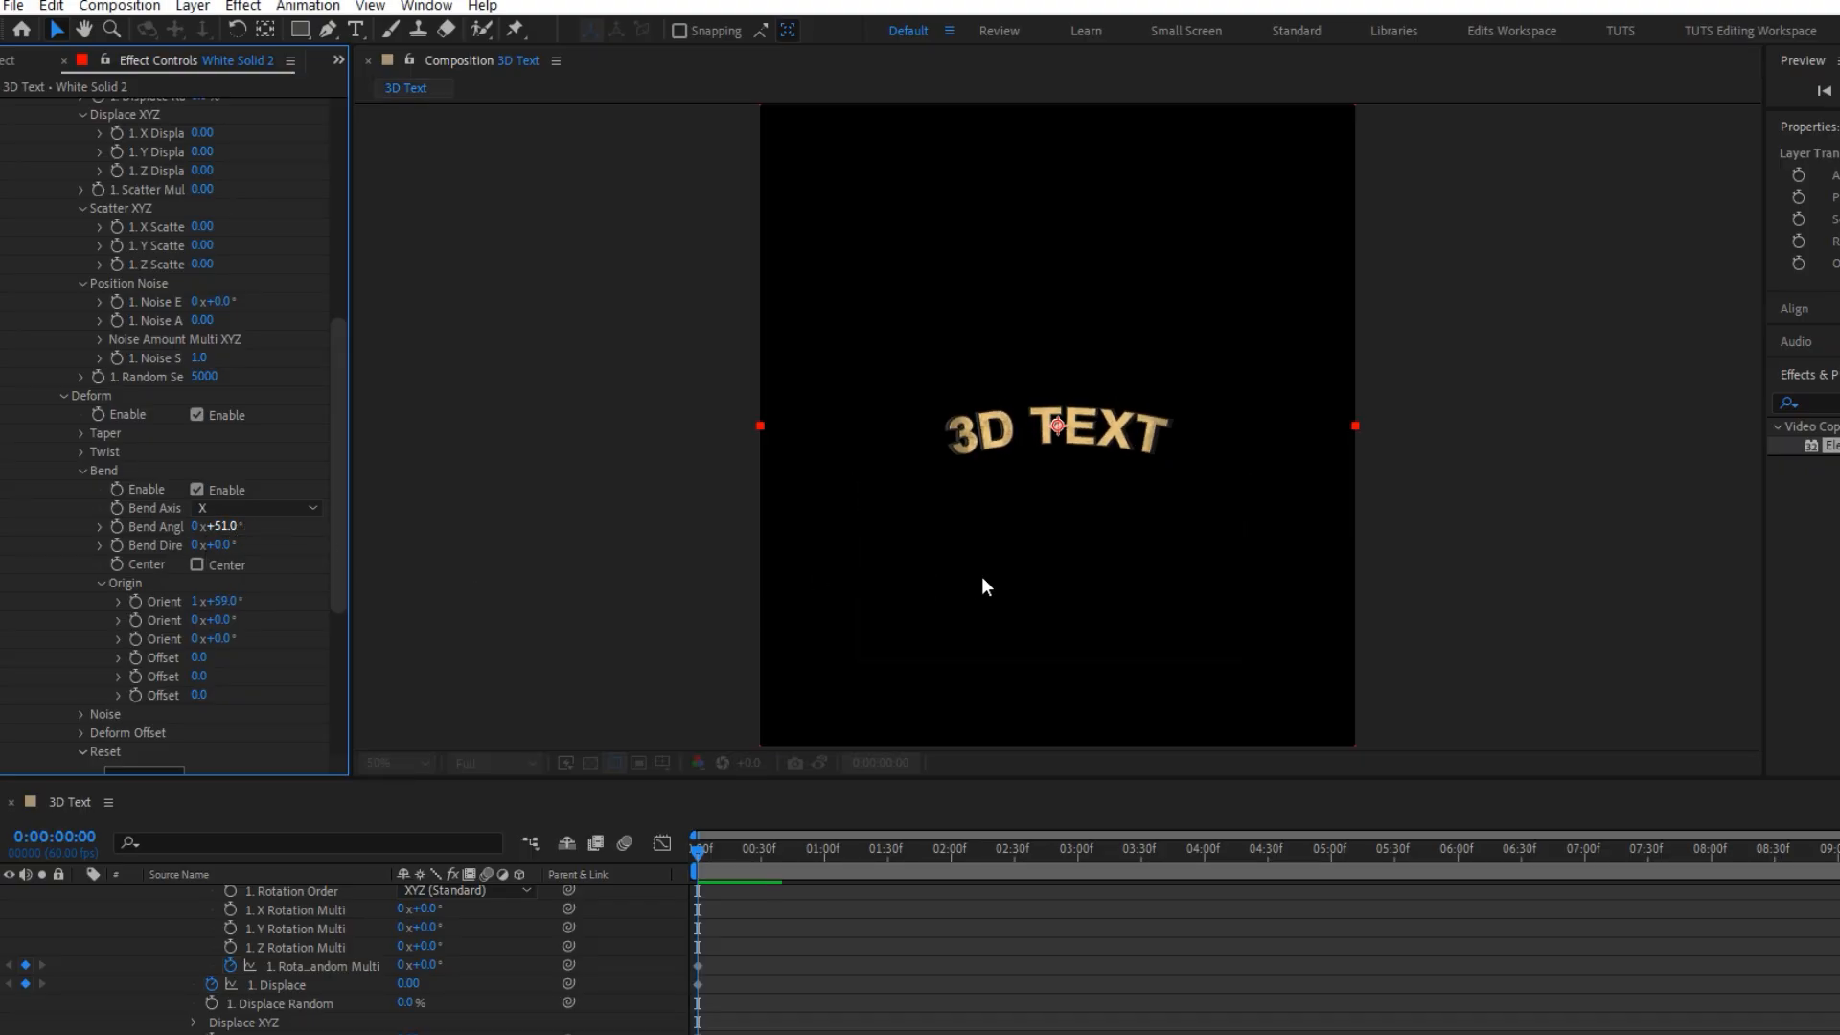
drag(227, 534, 618, 542)
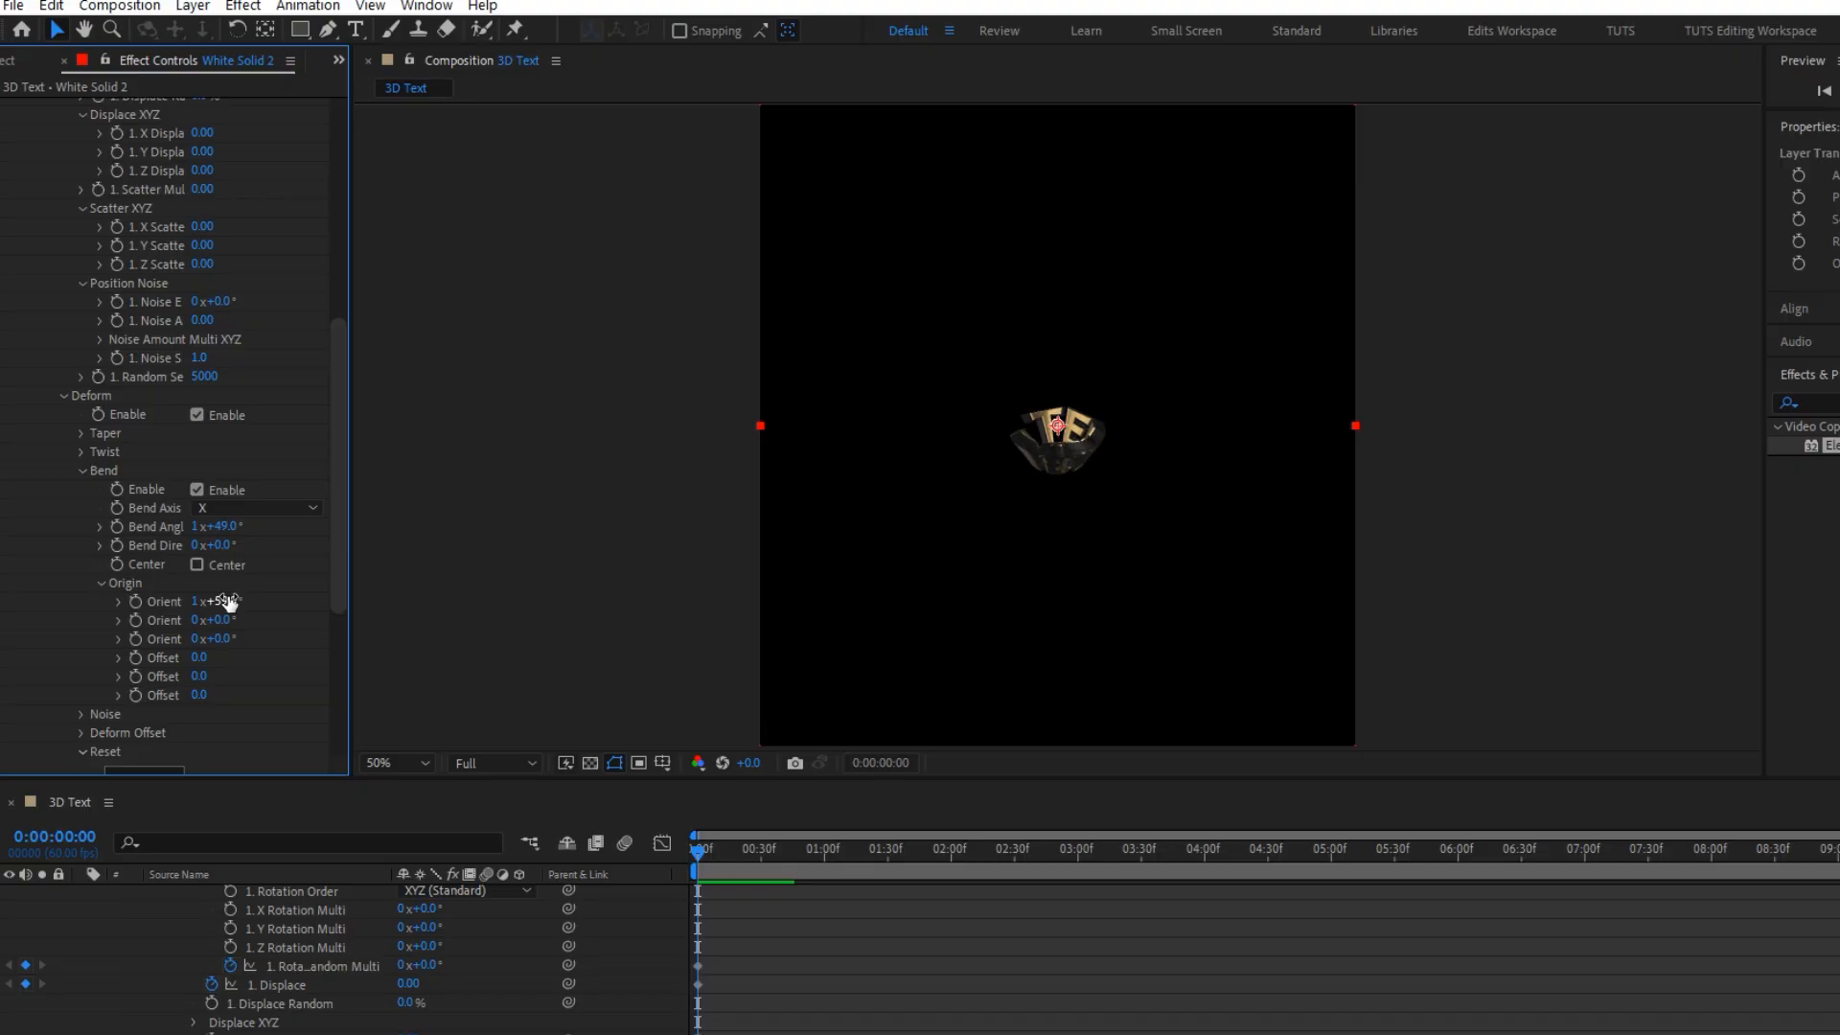
- Try the Bend Origin's first Orient value at 222° with the Bend Angle reduced to 188°
click(220, 601)
click(198, 601)
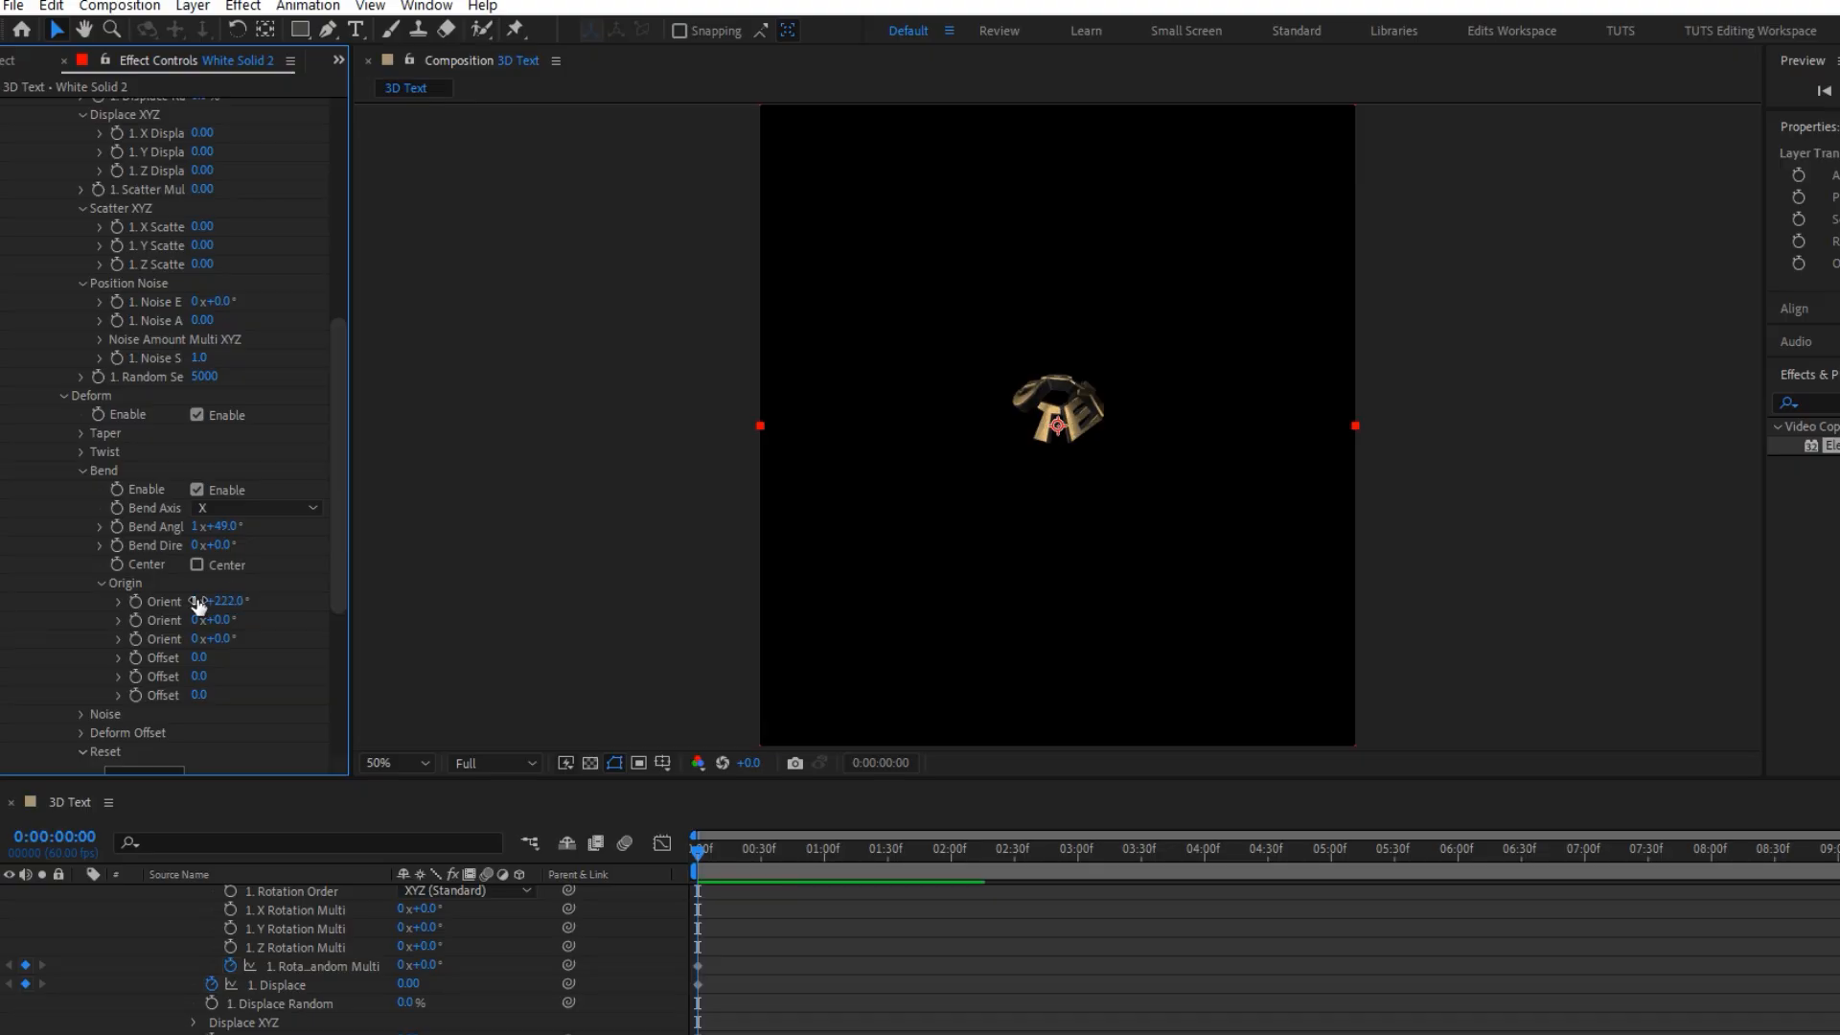
text(0)
click(290, 602)
drag(218, 526, 2, 548)
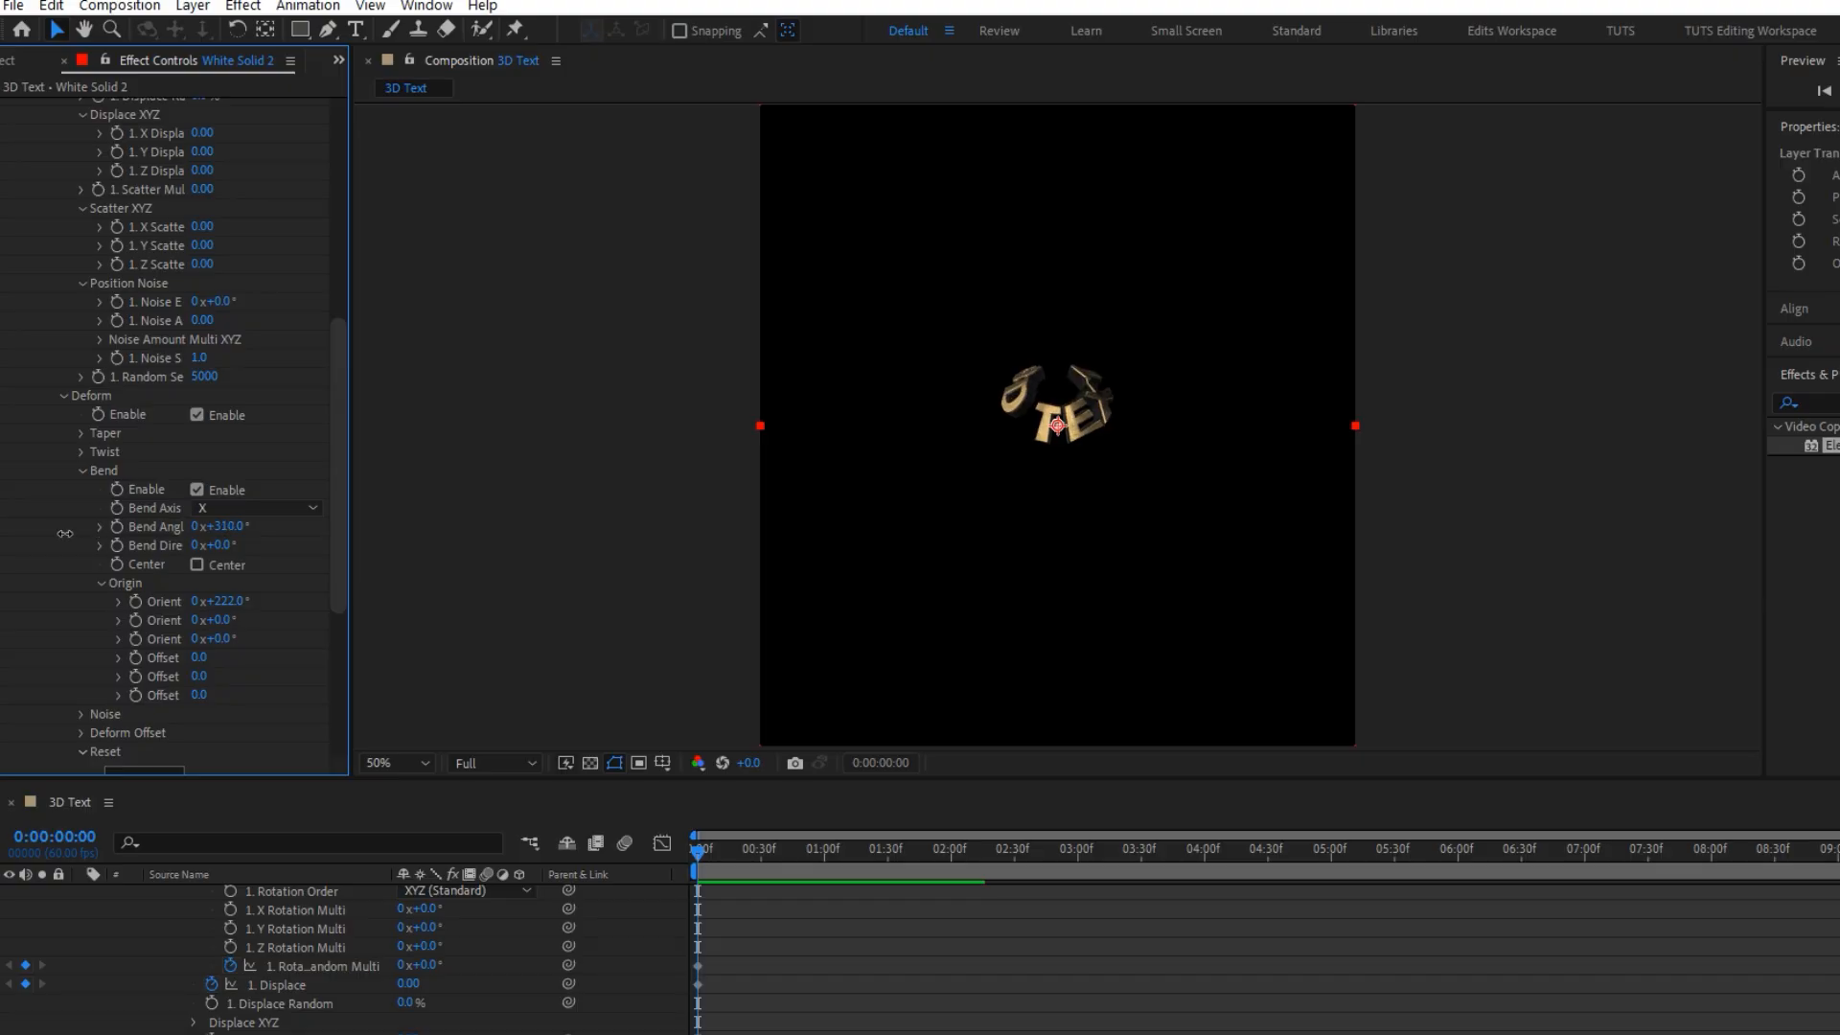
- Set the Bend Origin's first Orient value to 270° and keyframe the Bend Angle at 1x+240° on the first frame
drag(221, 605, 281, 593)
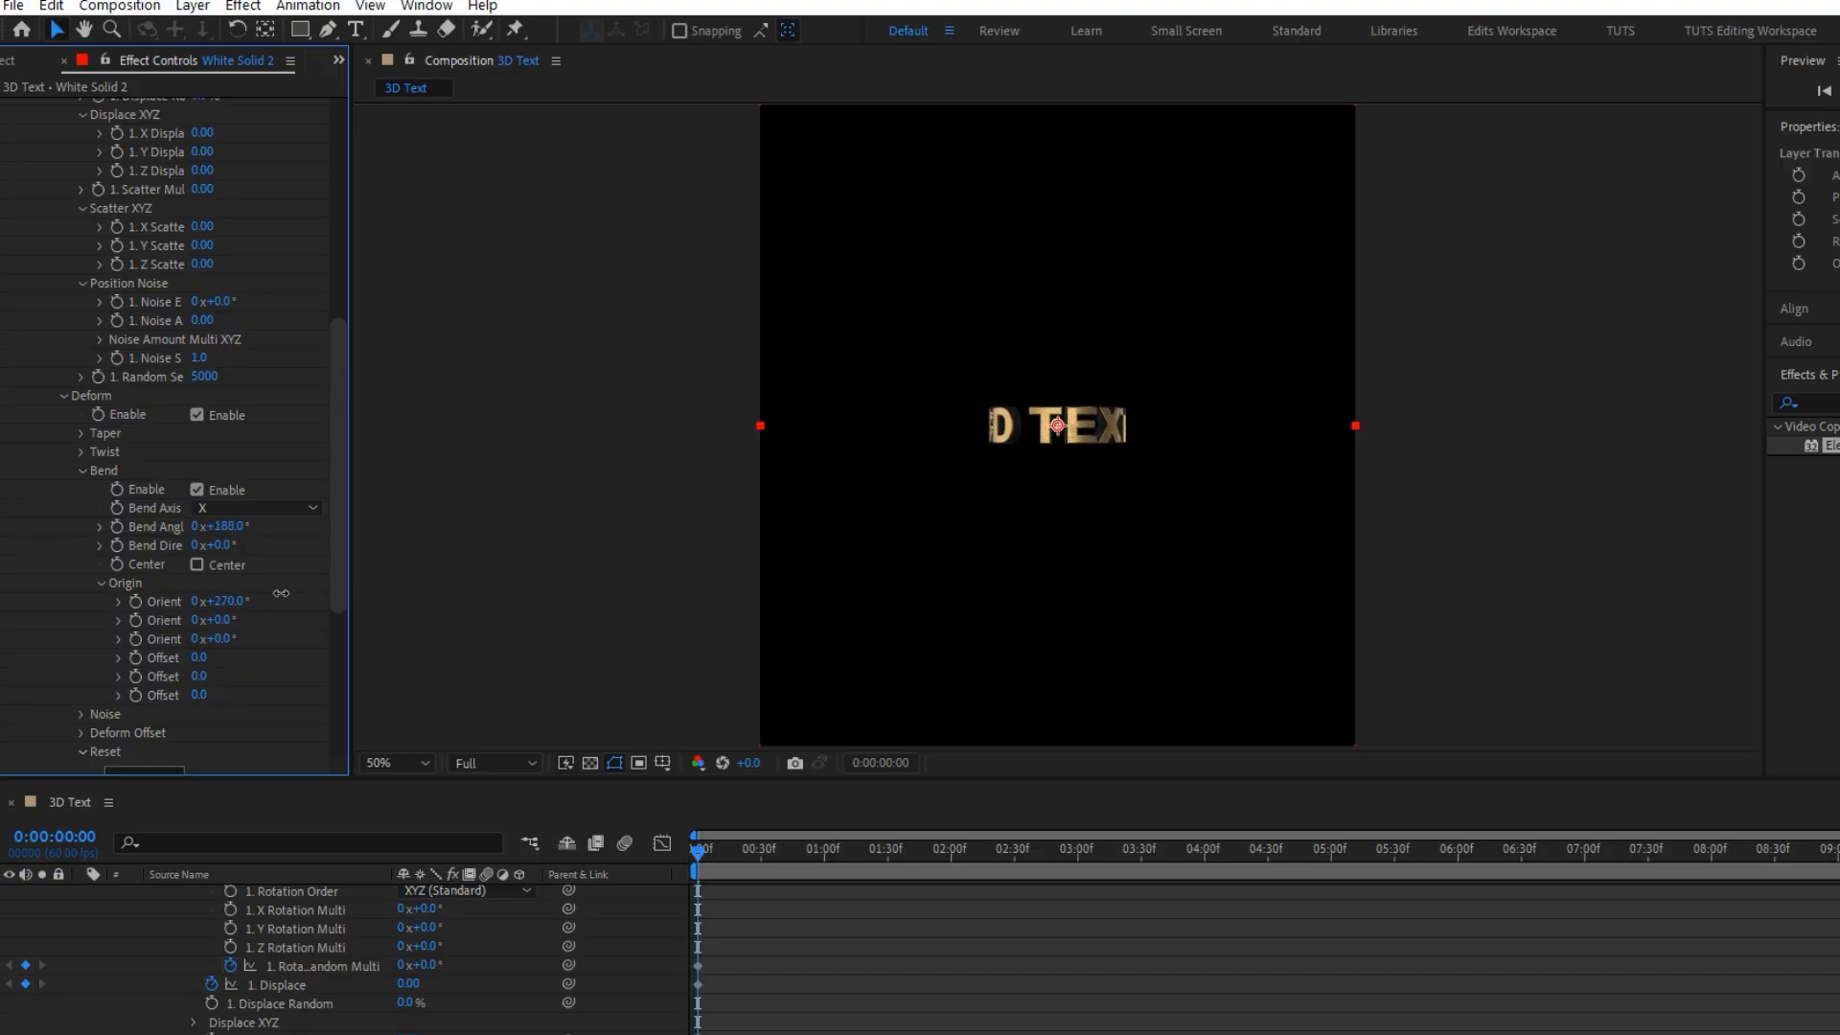
drag(245, 527, 750, 537)
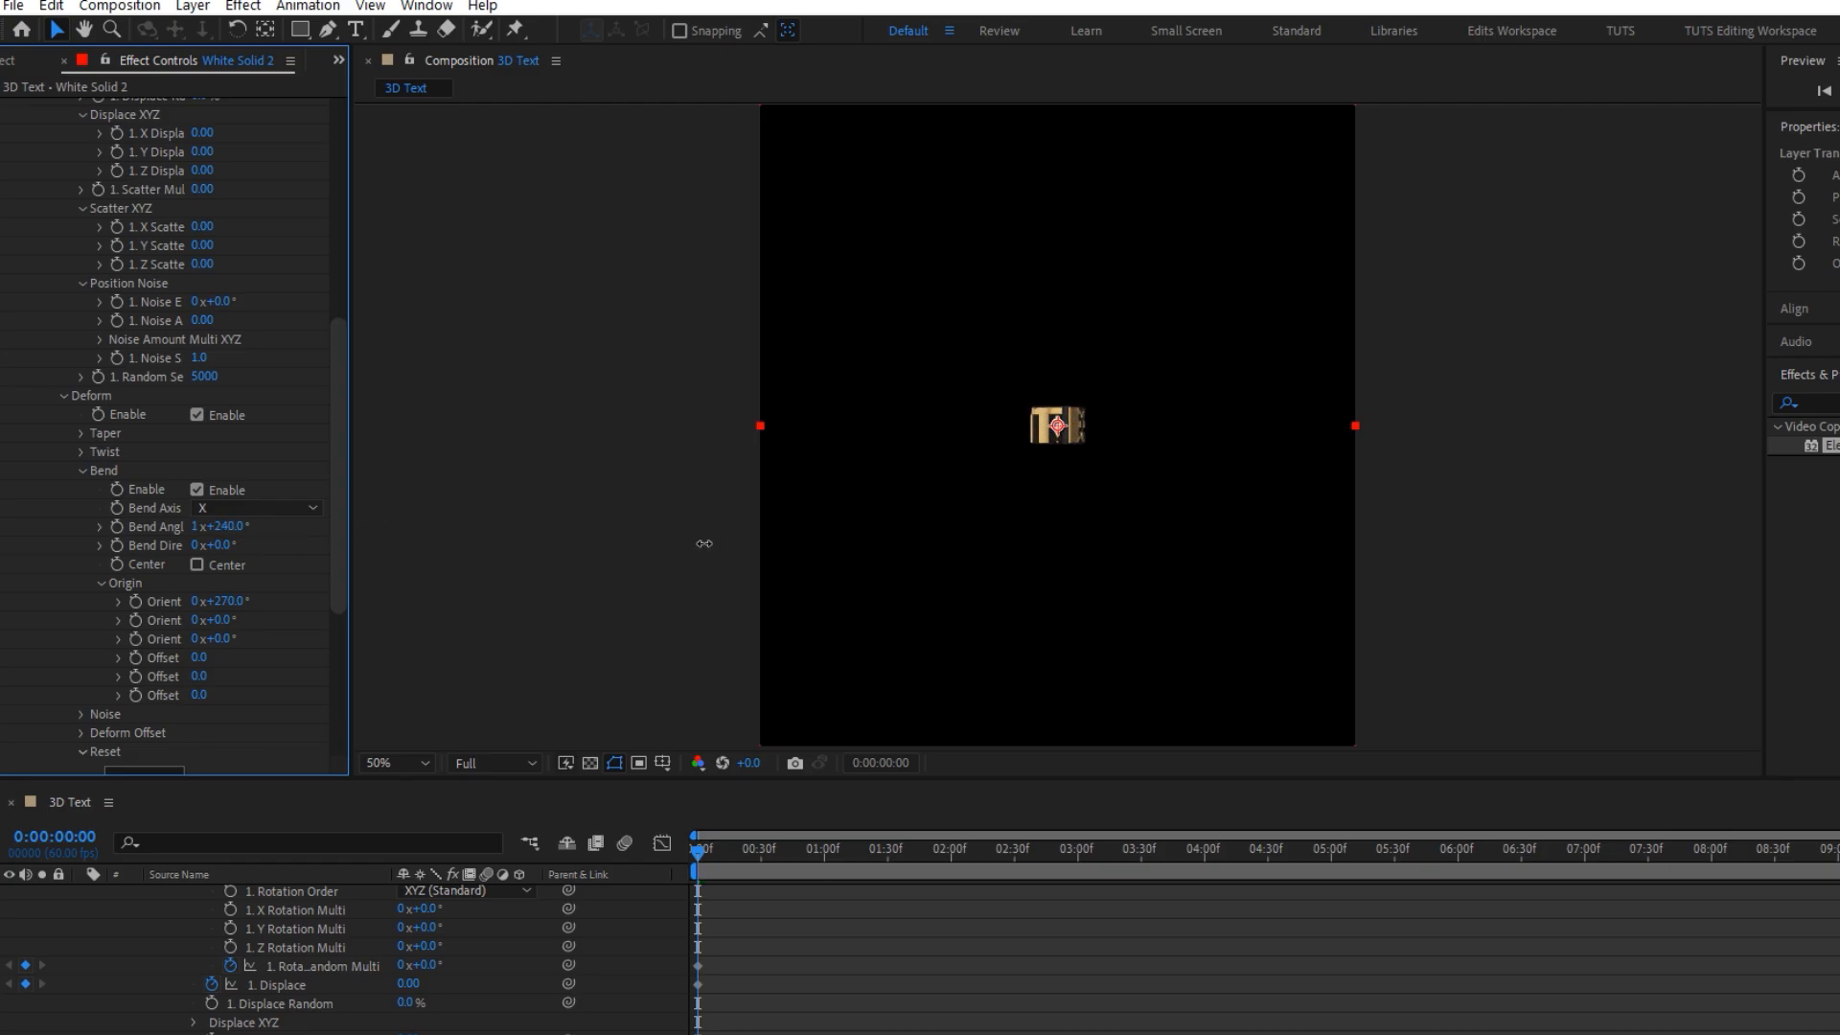
scroll(255, 575, down, 2)
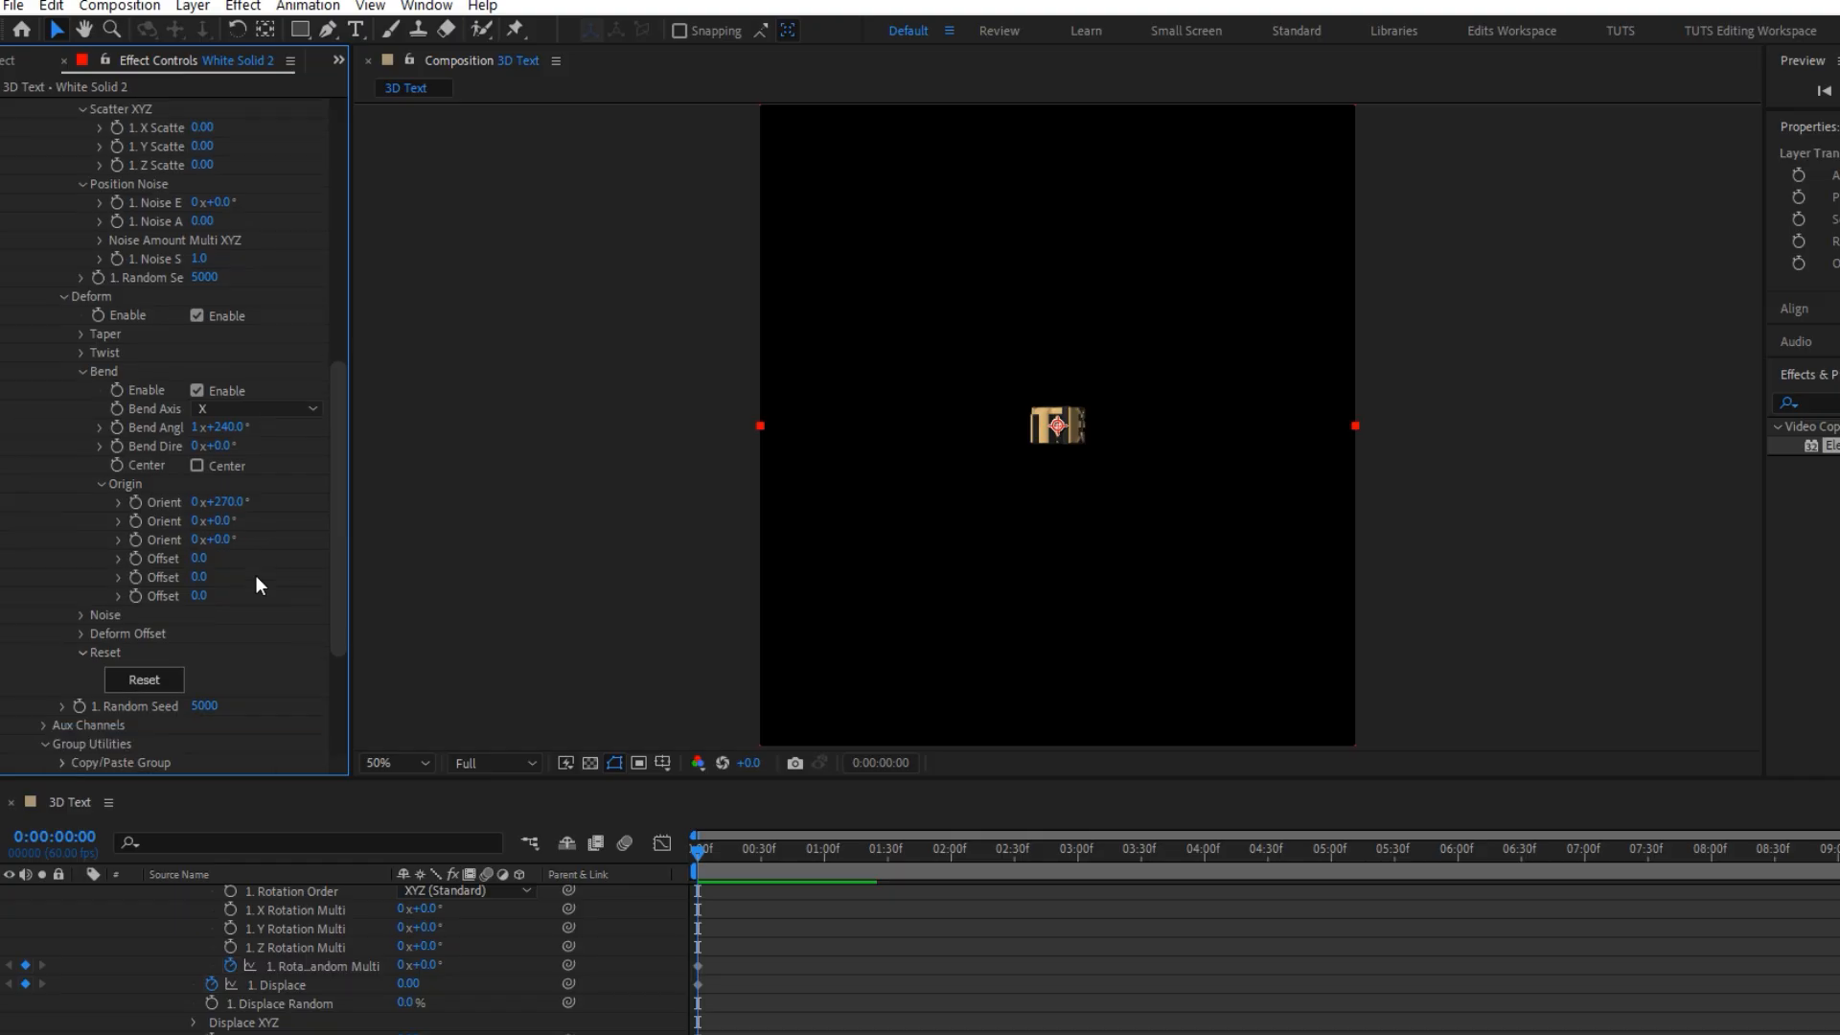
scroll(258, 579, up, 3)
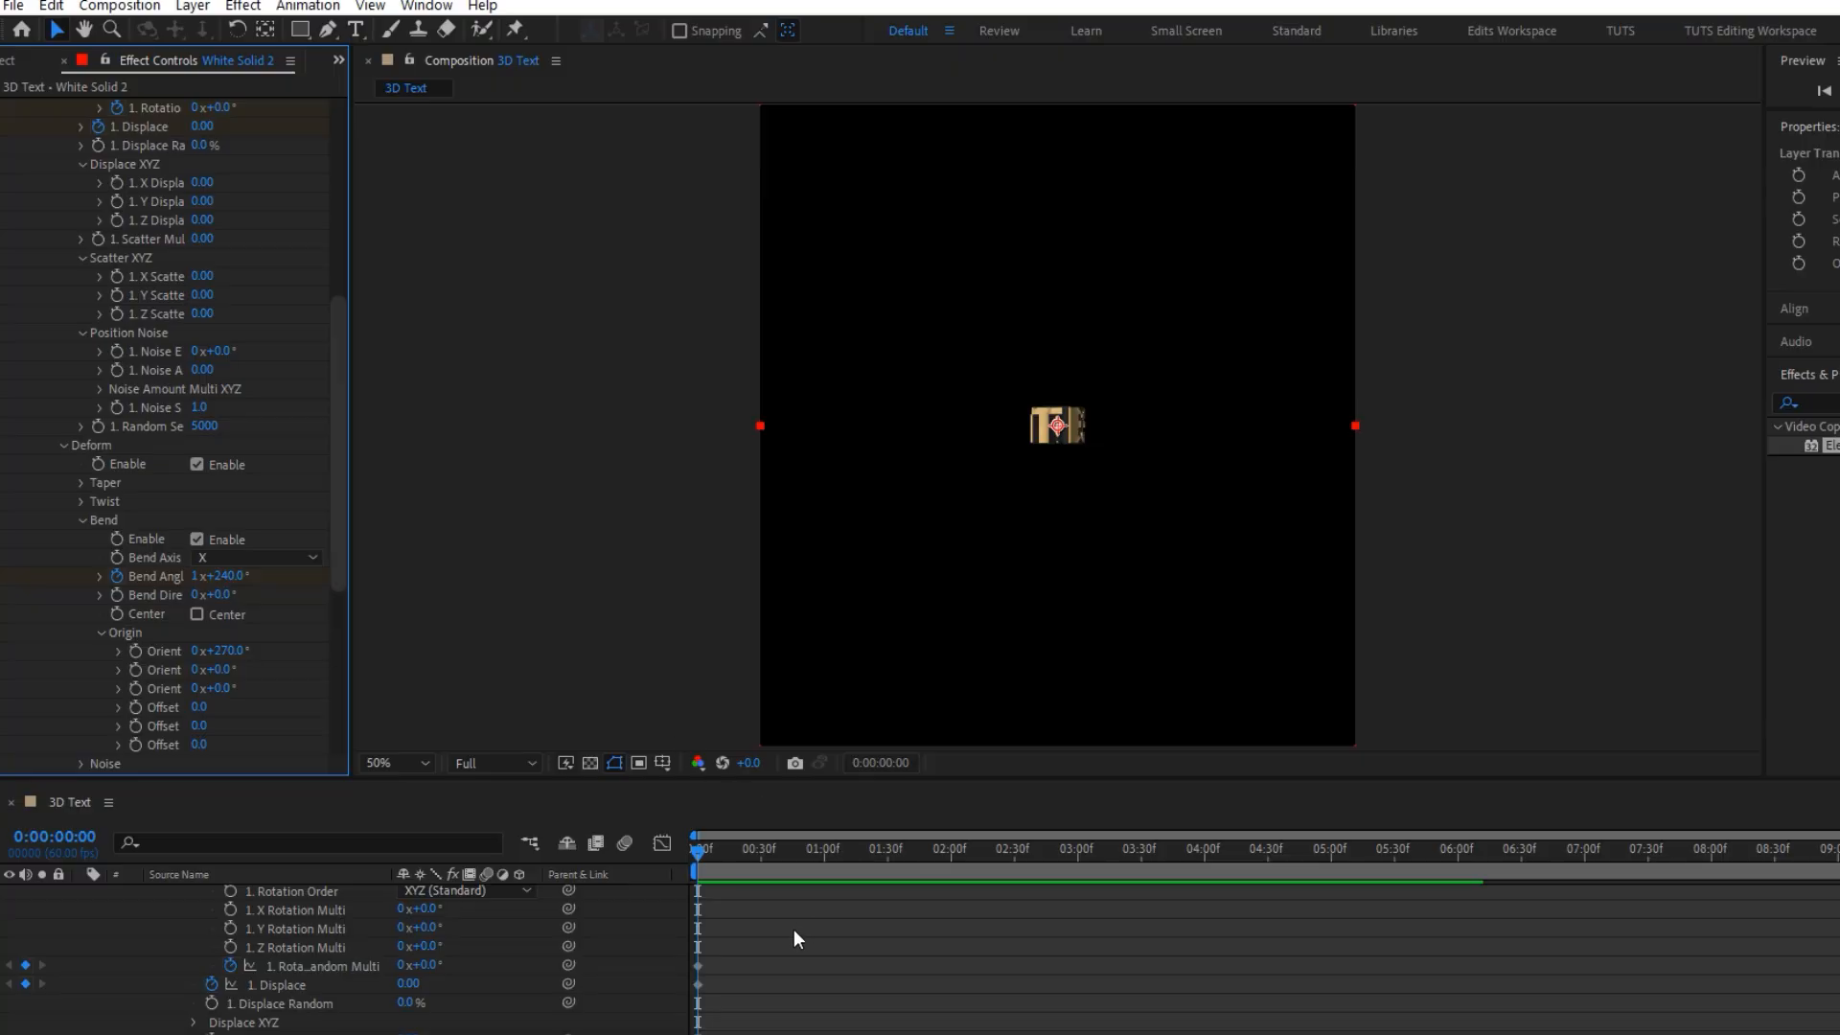
- Reveal the solid's keyframes, move the Particle Size keyframe to 2 seconds, and keyframe Particle Size at 0 on the first frame
key(u)
click(761, 940)
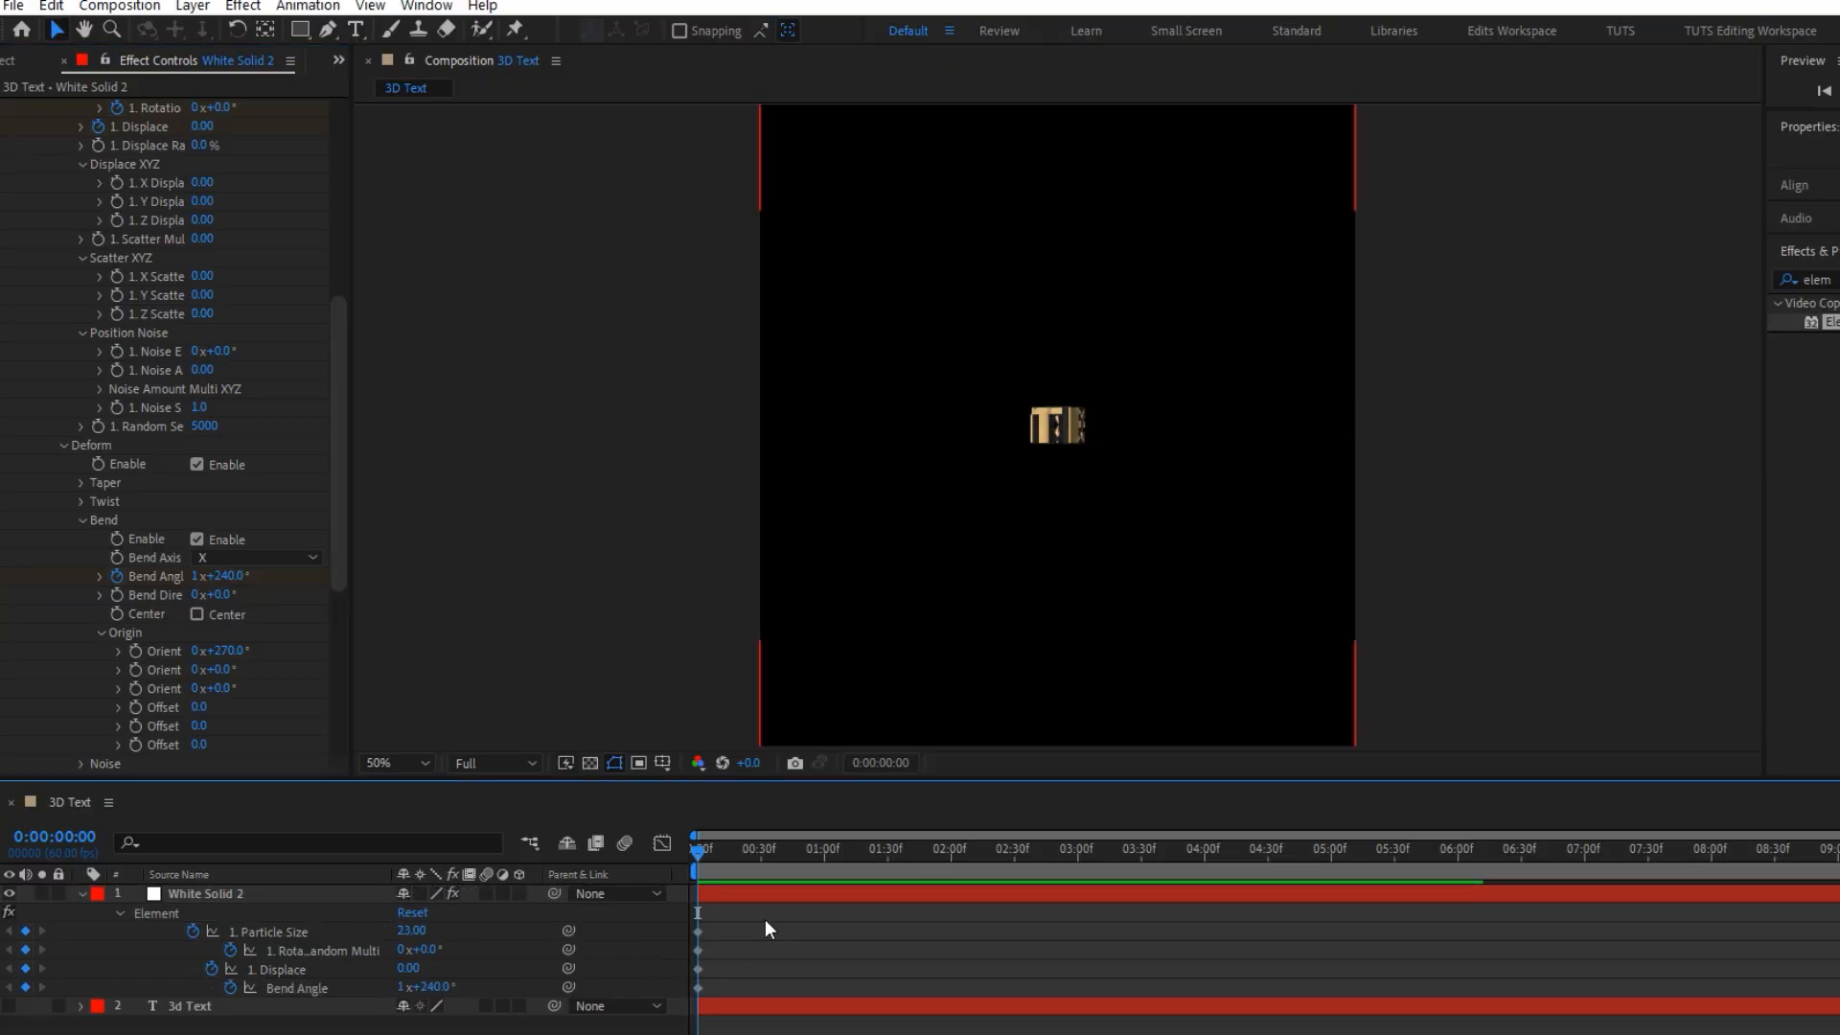
drag(717, 863, 951, 868)
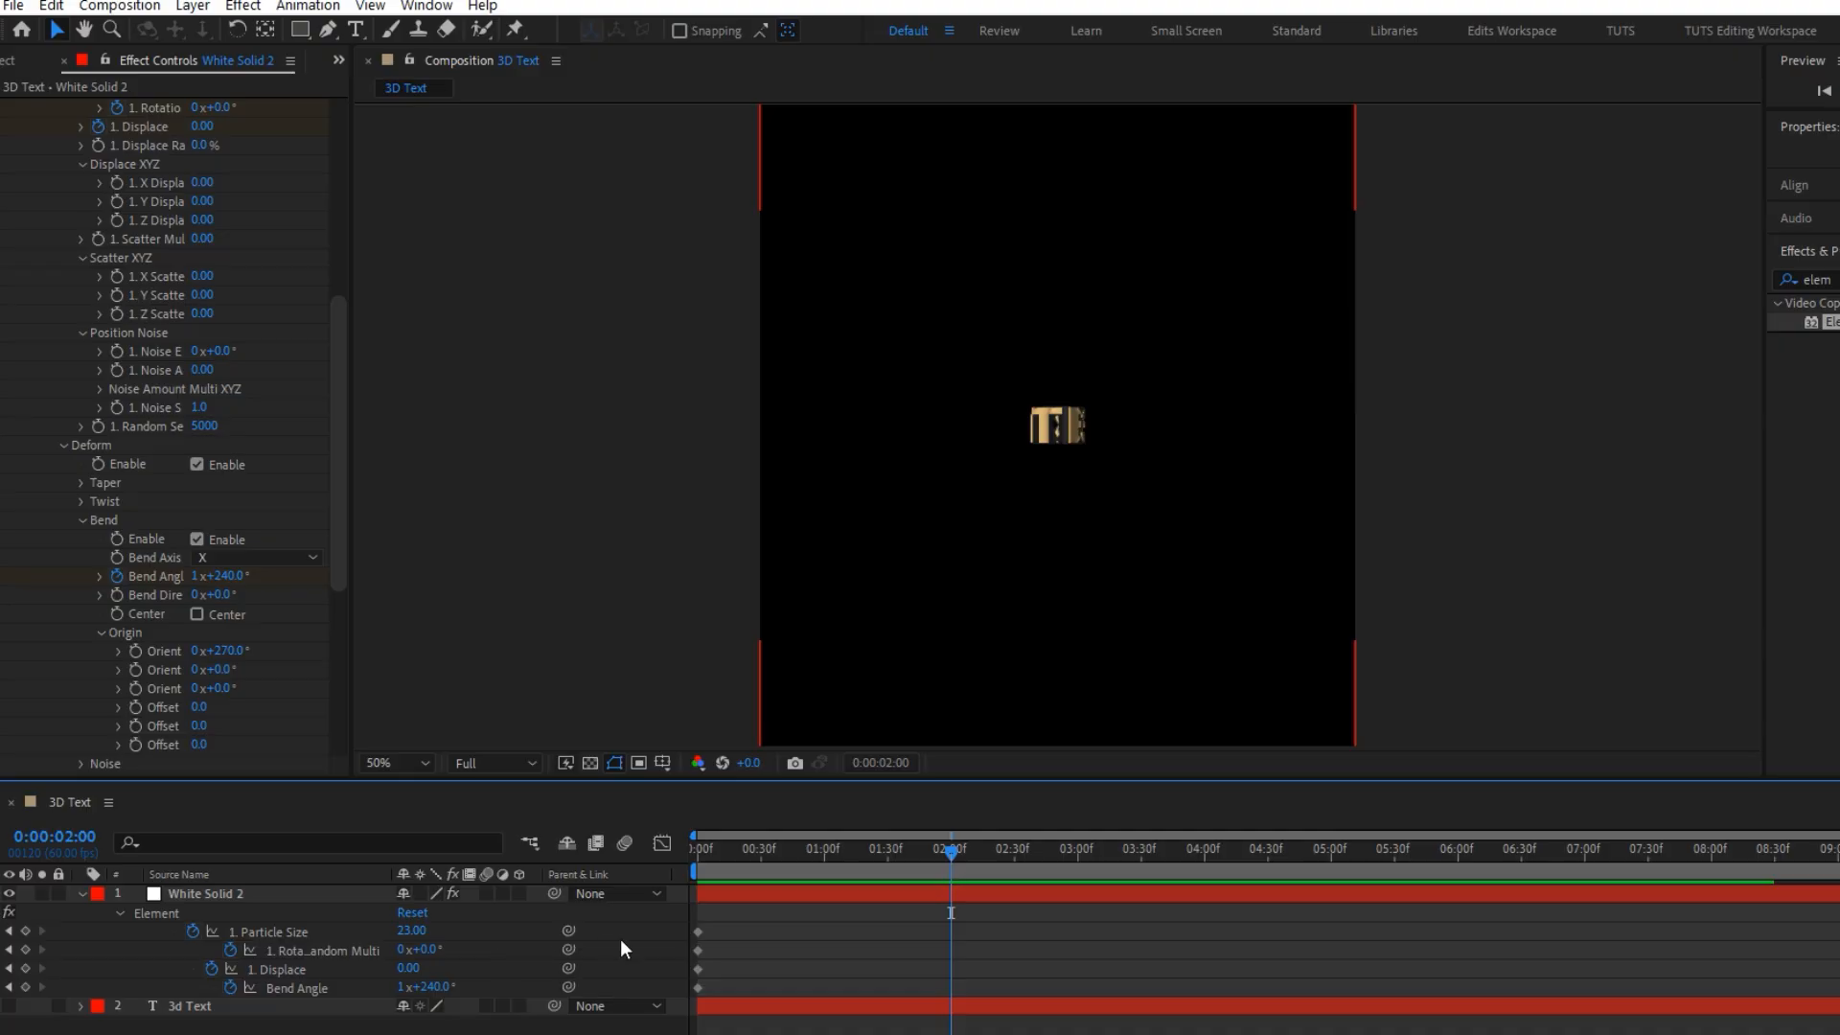
drag(698, 932, 954, 934)
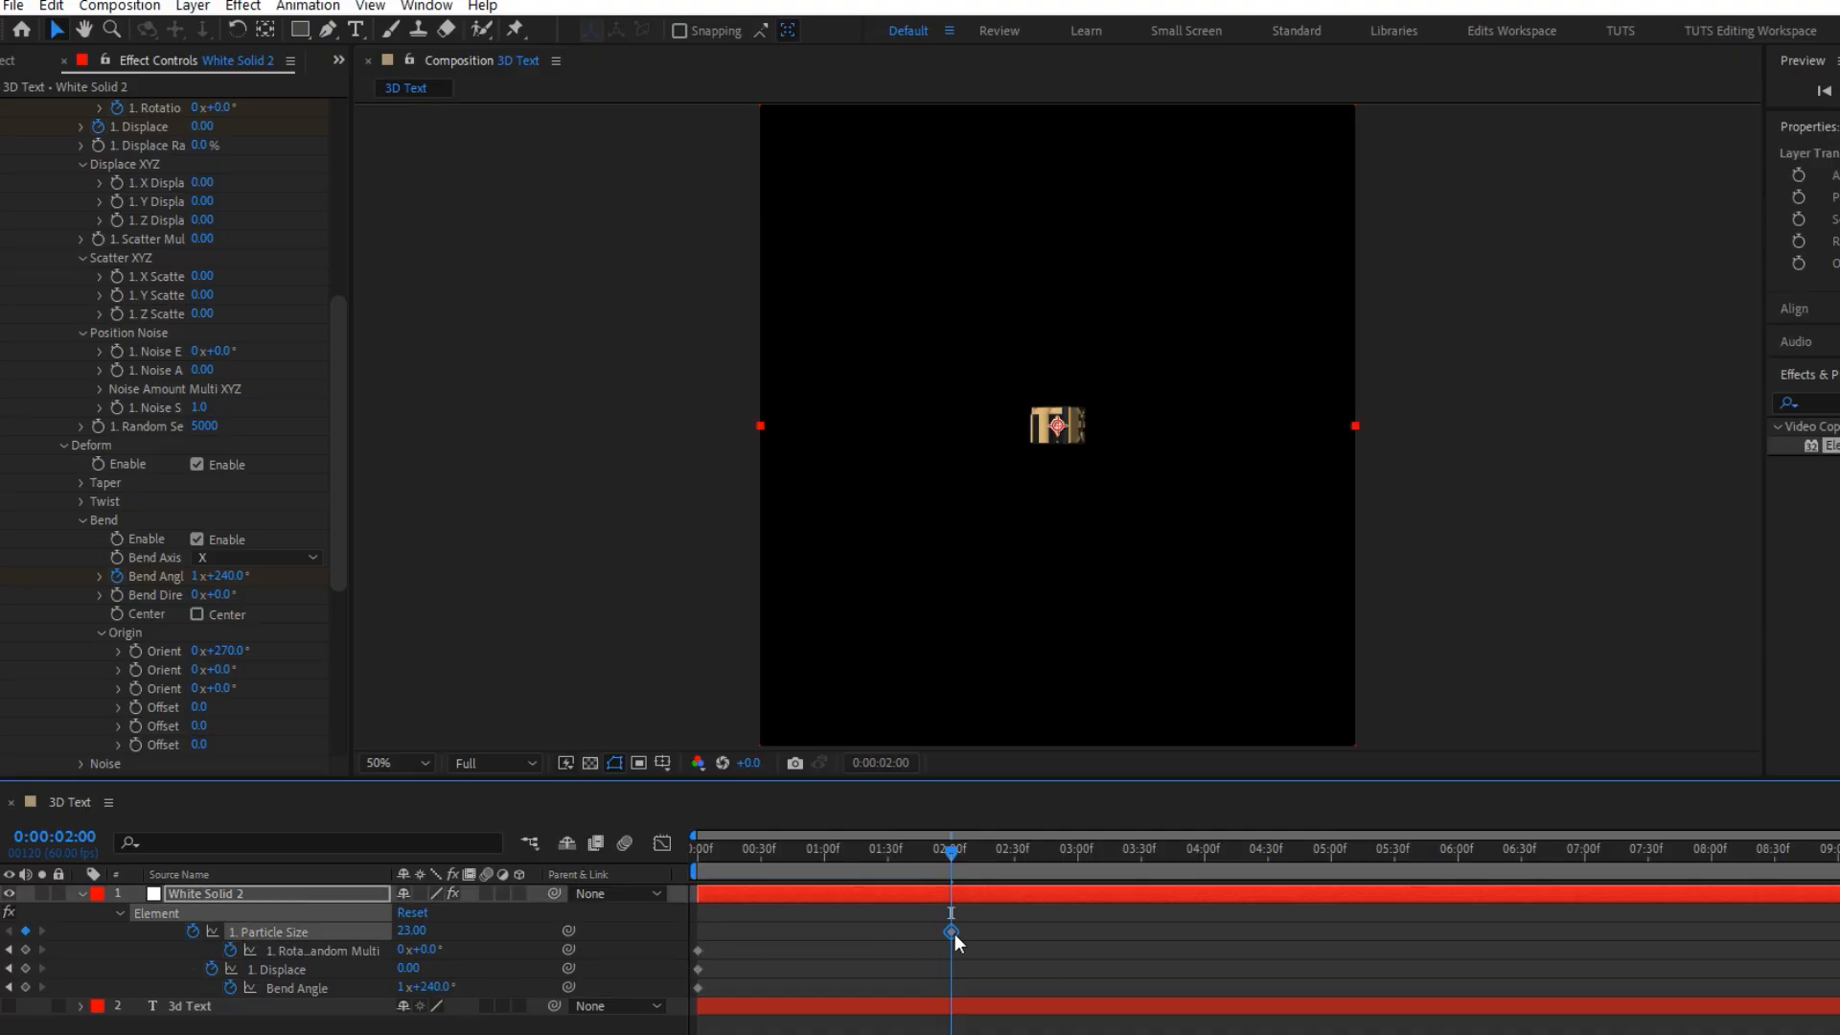
key(Home)
click(412, 931)
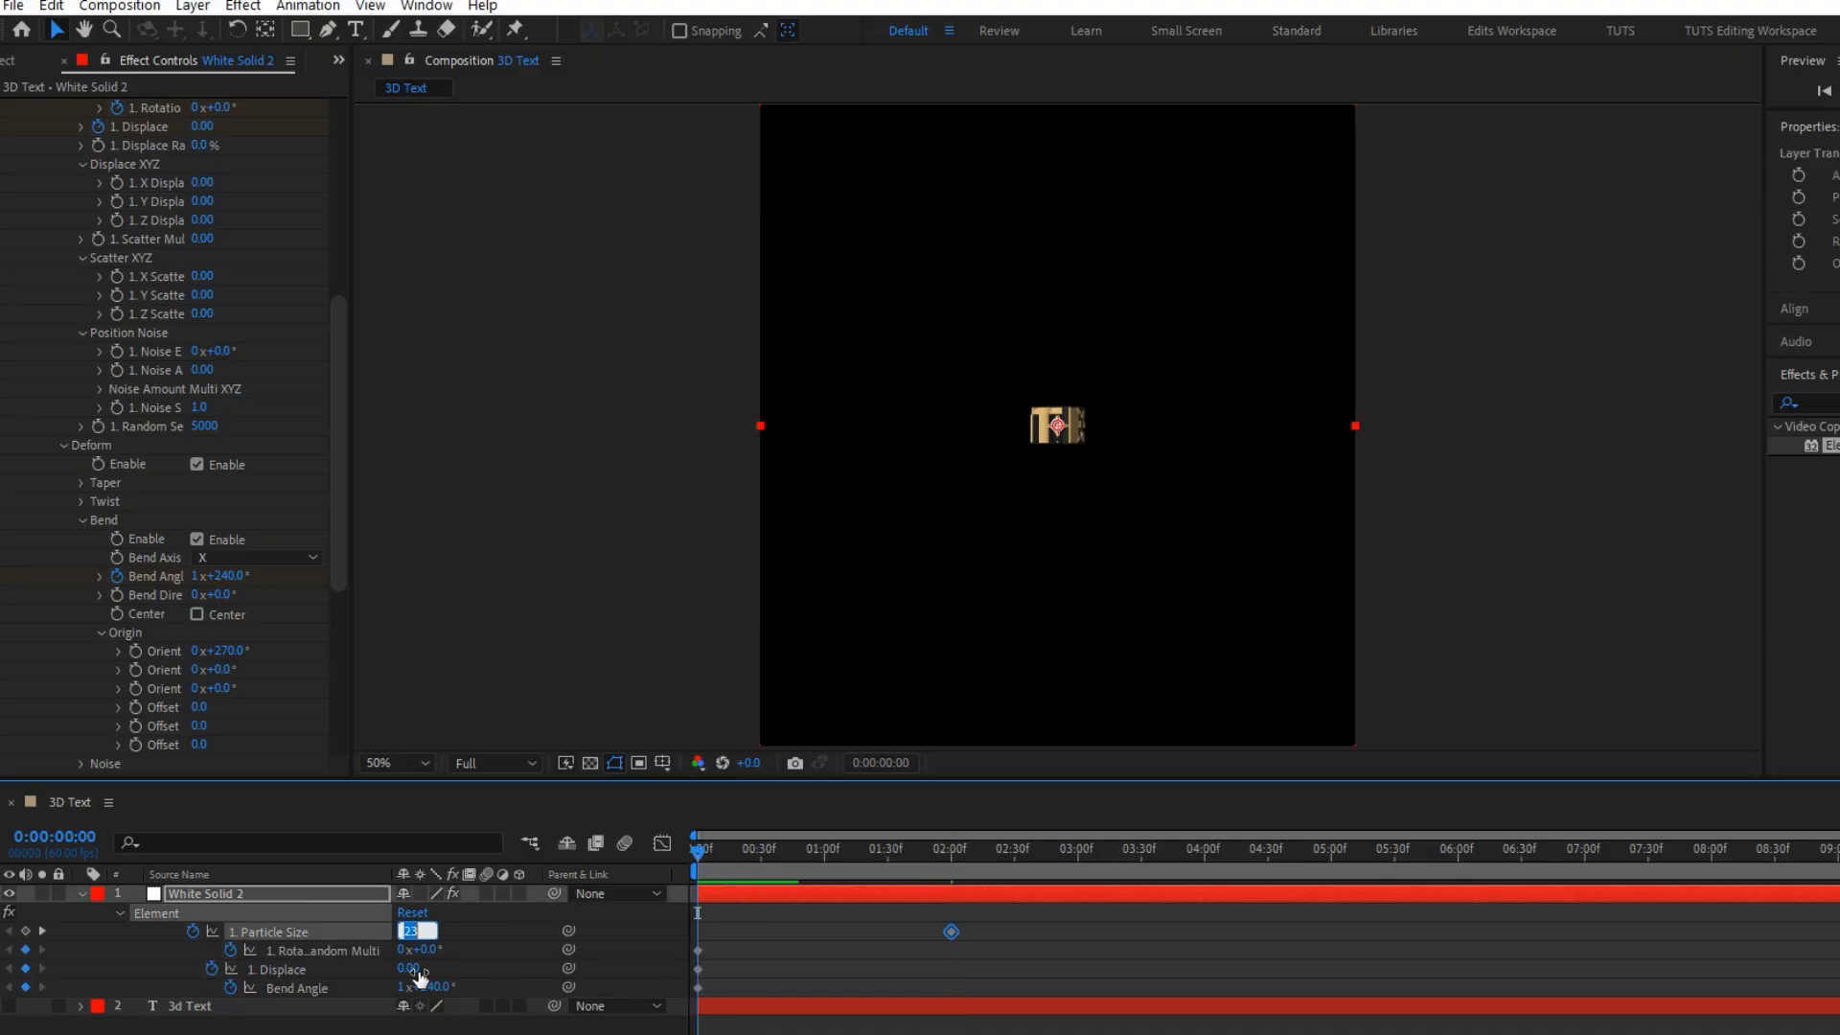
text(0)
click(729, 958)
- Keyframe the Bend Angle at 0° at 2 seconds and scrub through the unbending motion
click(950, 863)
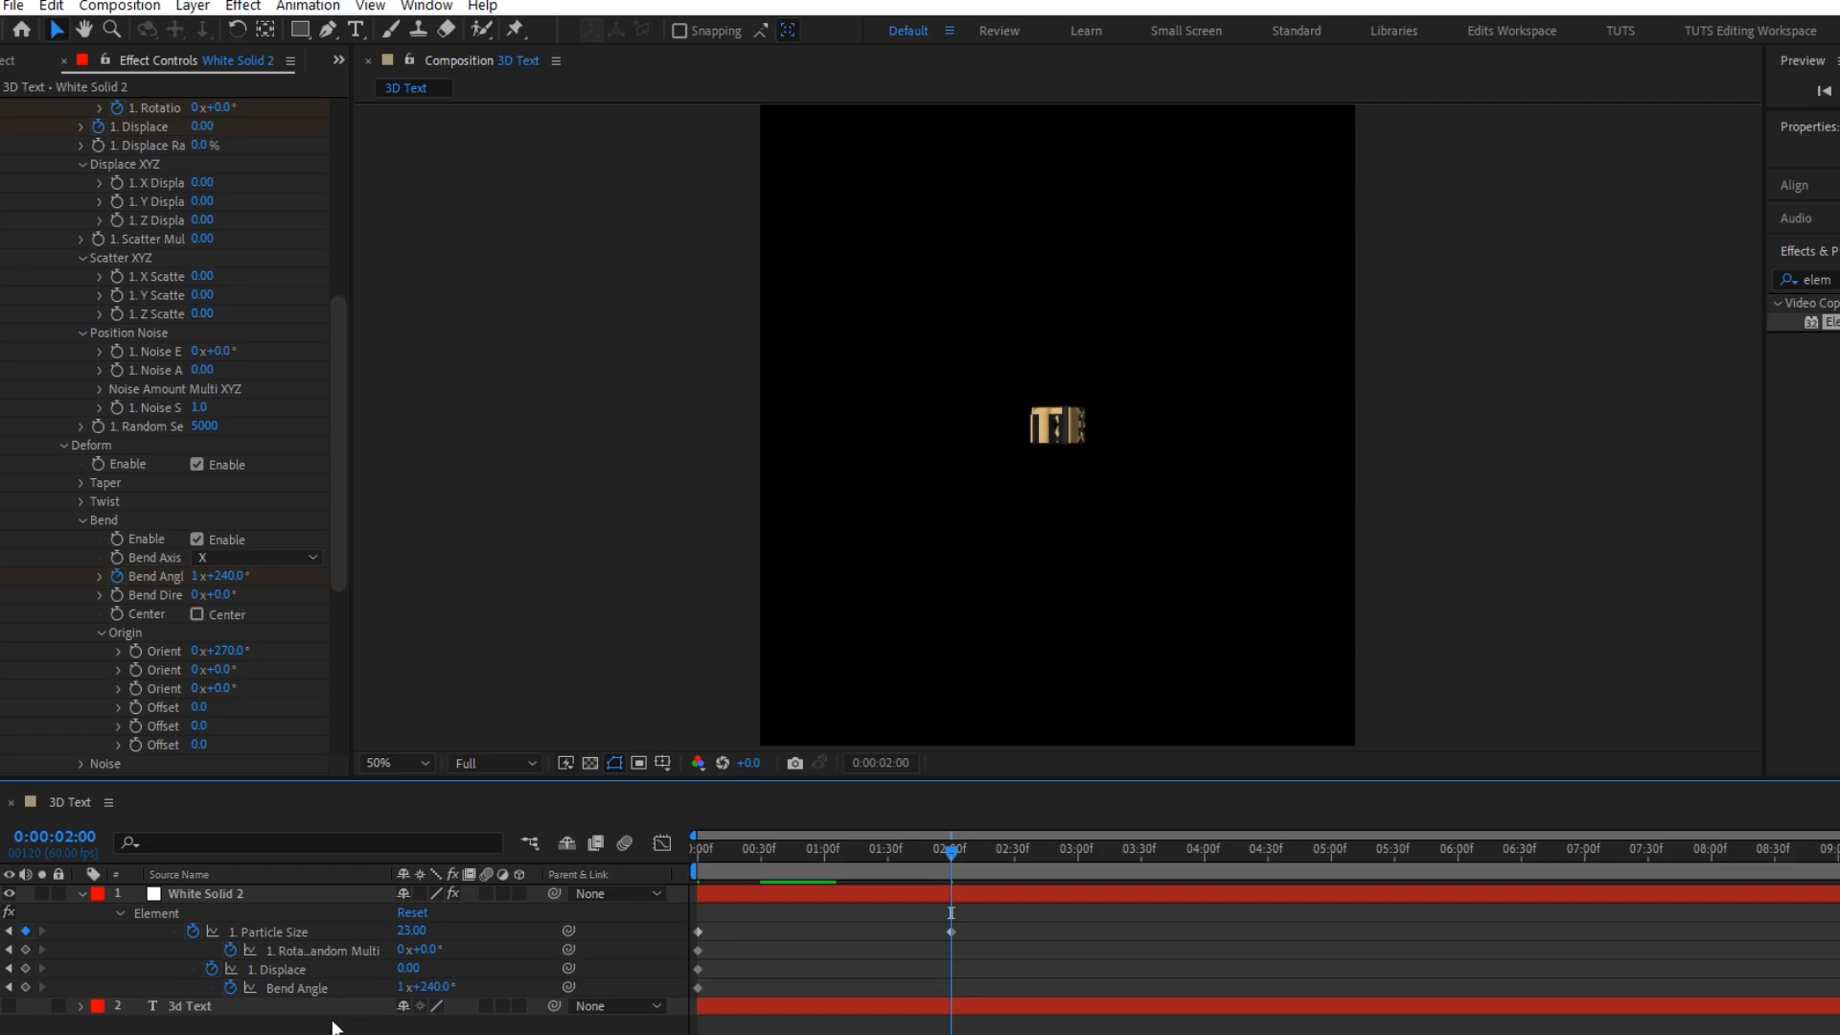
click(433, 987)
text(0)
key(Return)
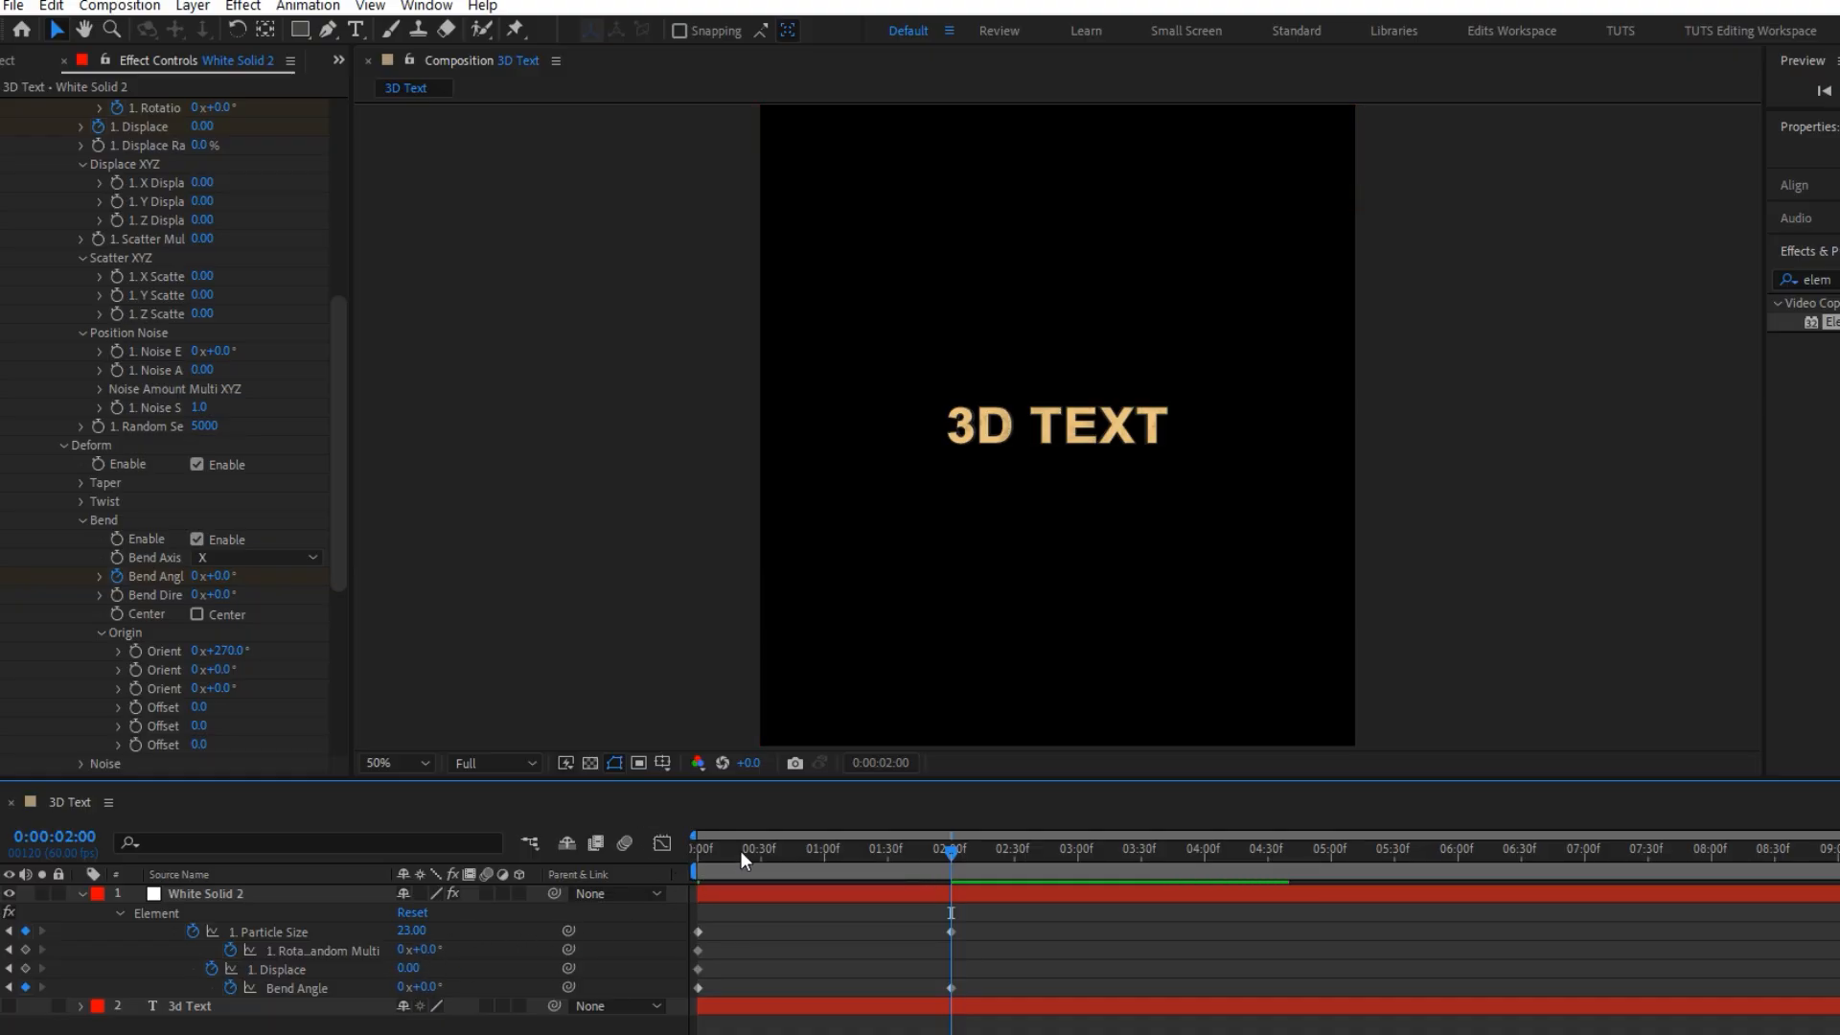
drag(740, 849, 951, 876)
- Keyframe Displace at -0.38 at 2 seconds and reverse the order of its two keyframes
drag(418, 978, 401, 977)
click(950, 970)
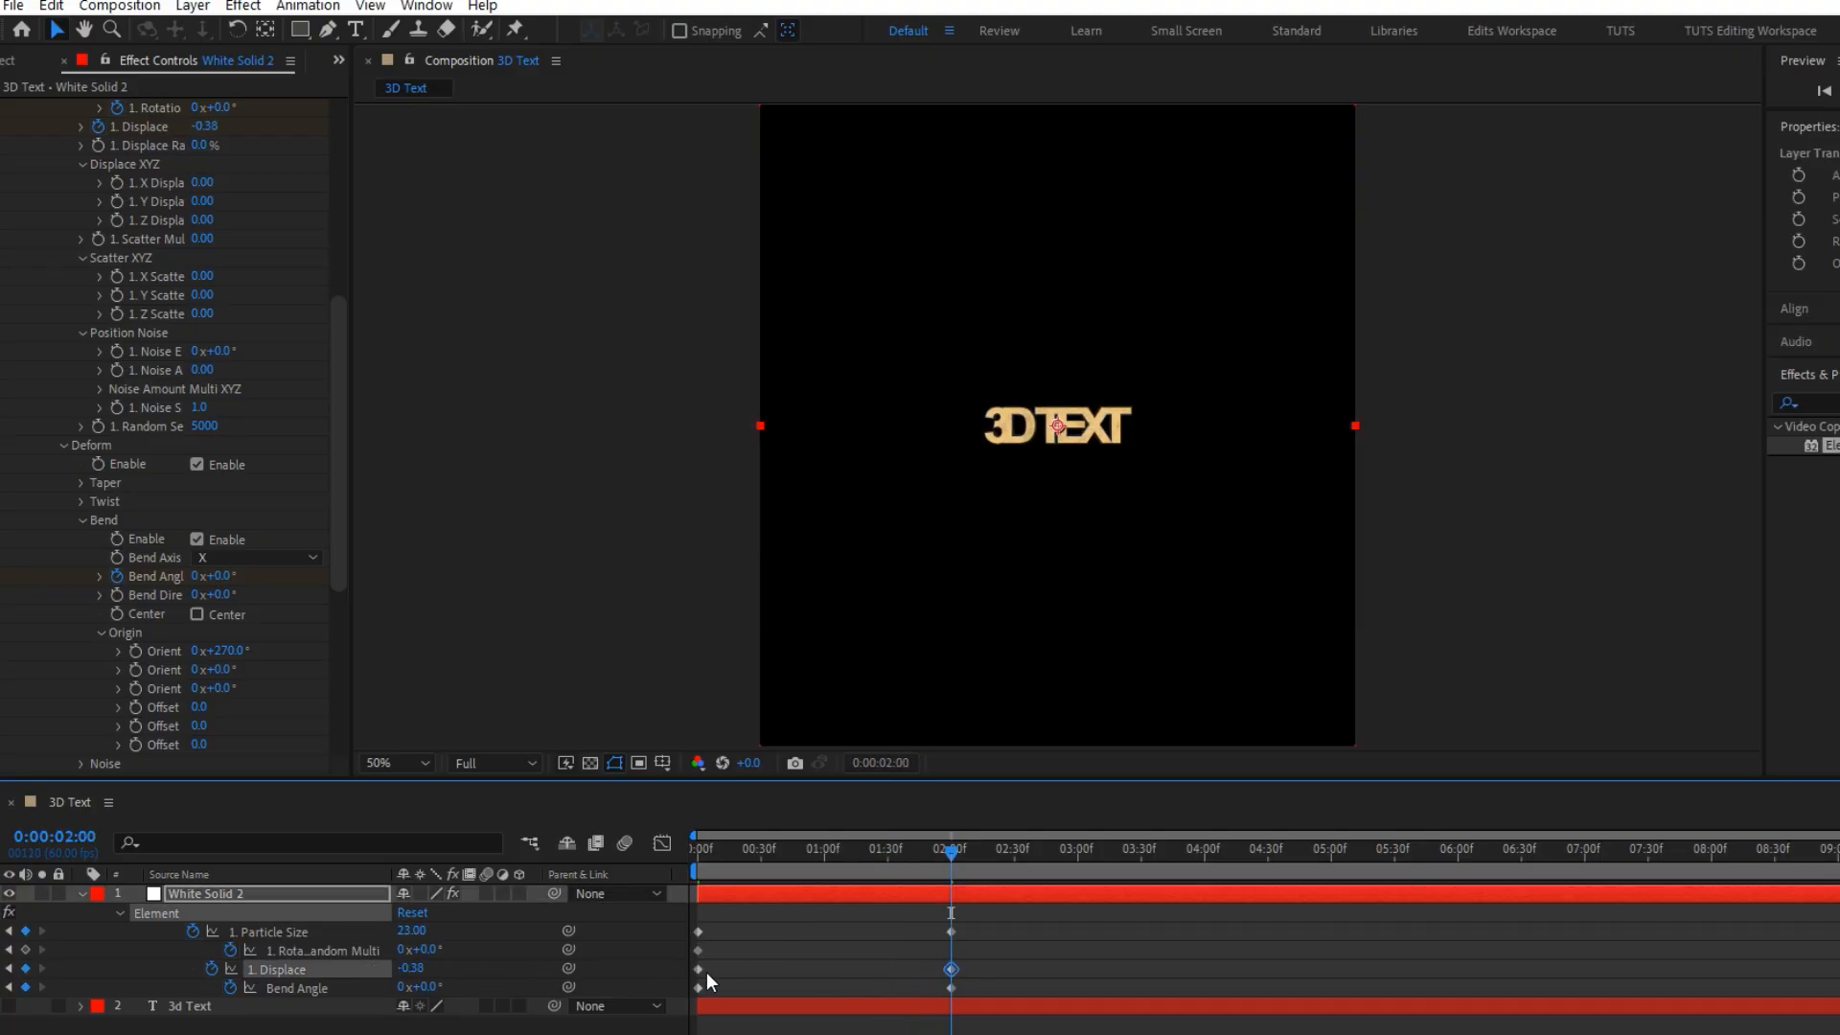
drag(975, 970, 682, 963)
right_click(697, 968)
mouse_move(847, 952)
click(1062, 954)
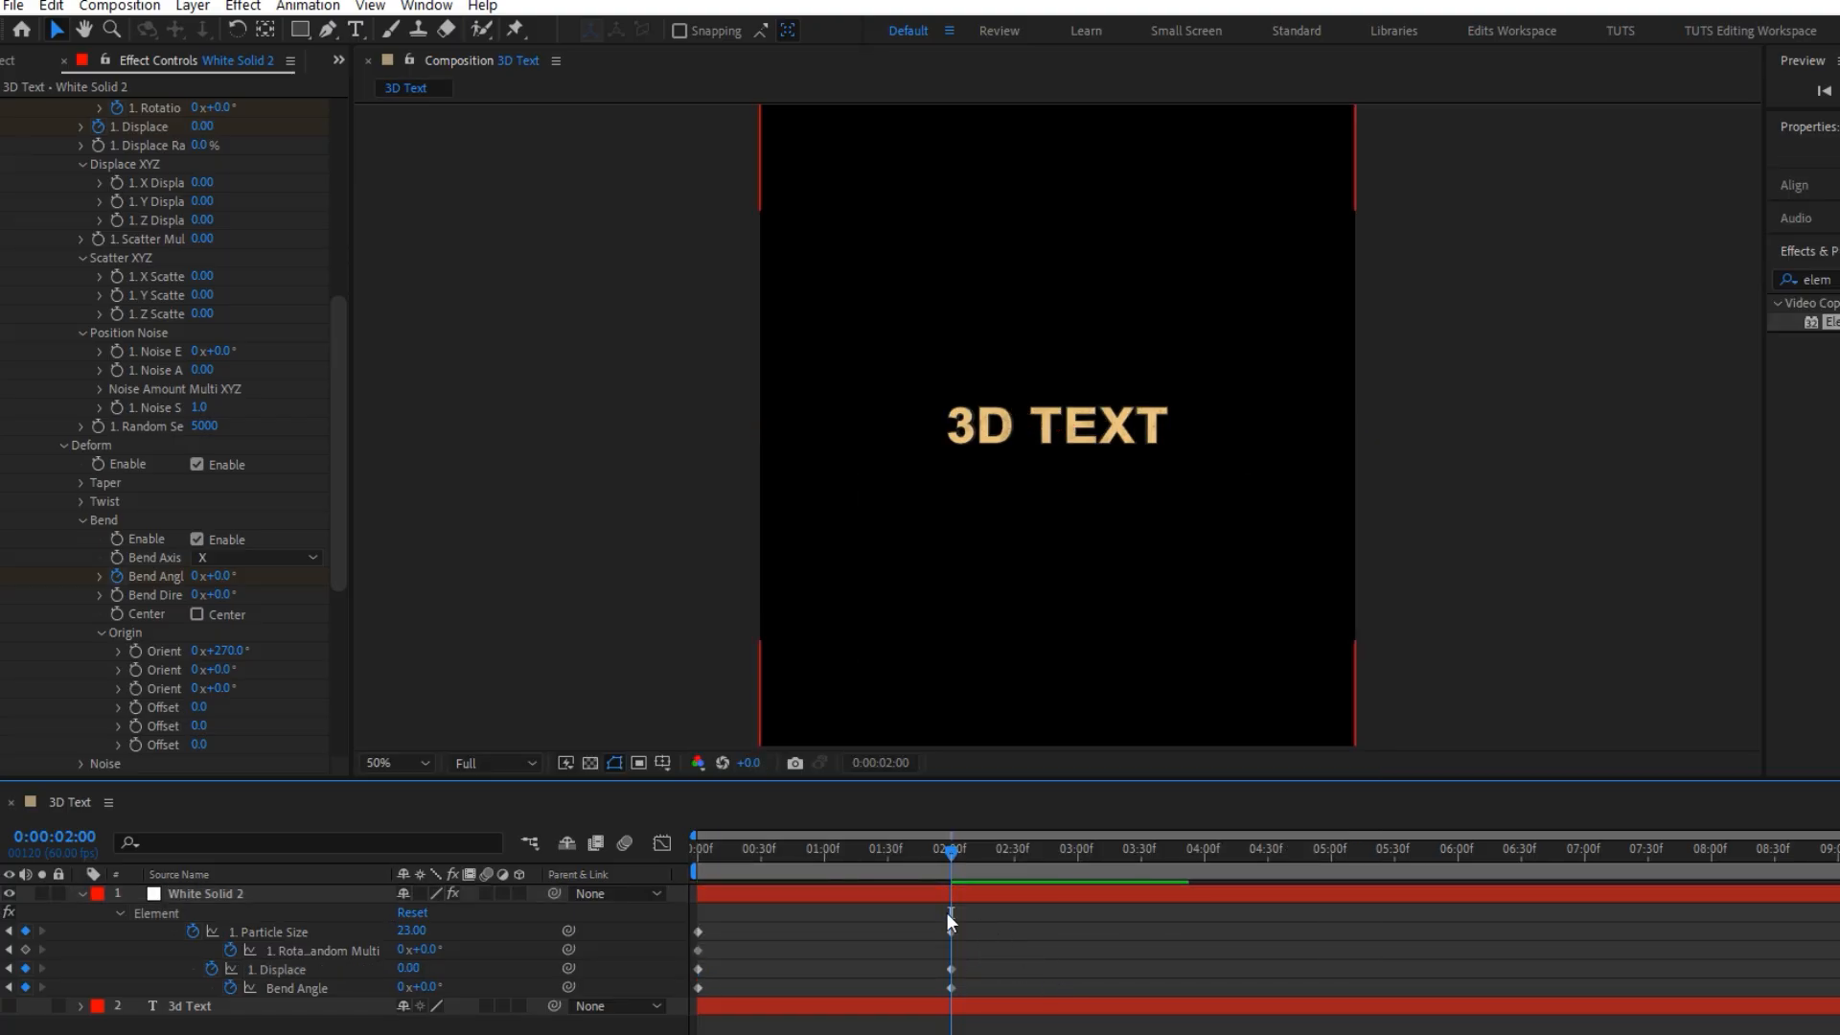
- Try shifting the last Displace keyframe slightly past 2 seconds
drag(702, 853, 947, 854)
mouse_move(951, 968)
mouse_down()
mouse_move(997, 970)
mouse_move(978, 974)
mouse_up()
click(936, 859)
click(949, 865)
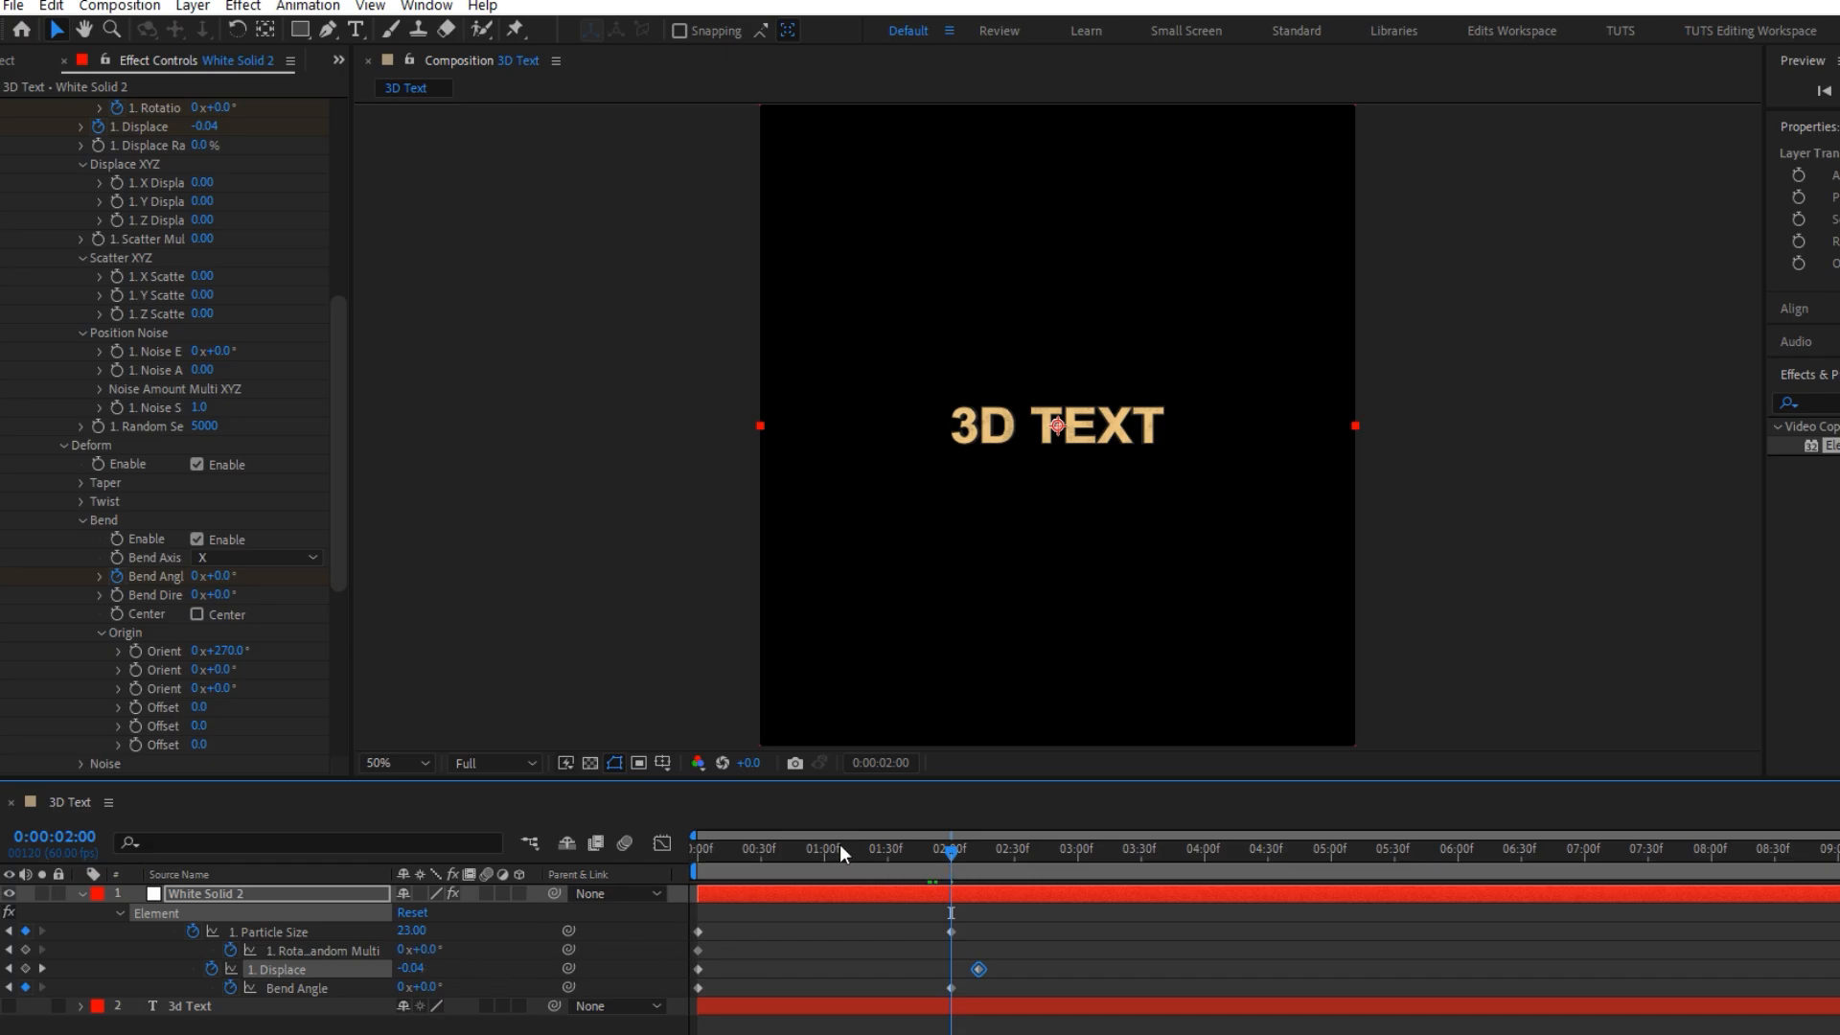
- Keyframe Rotation Random Multi at 40° at 2 seconds, keeping the first-frame keyframe
click(11, 950)
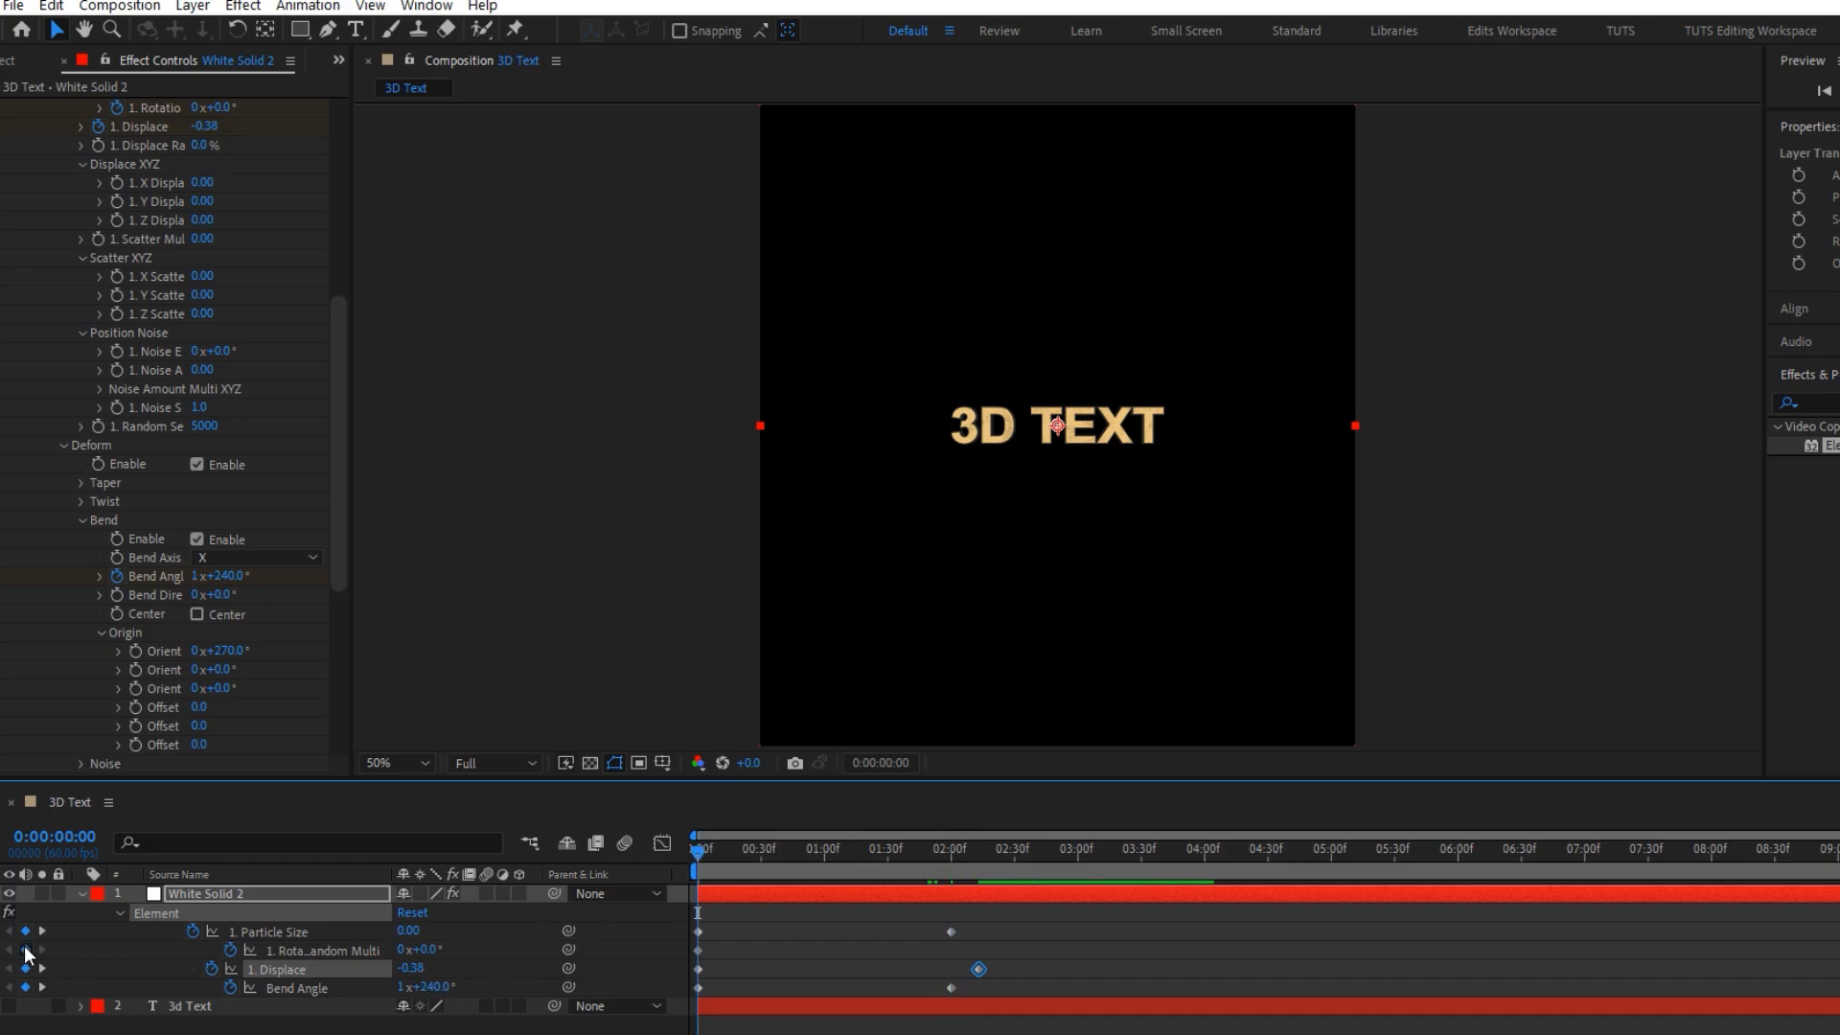
click(89, 957)
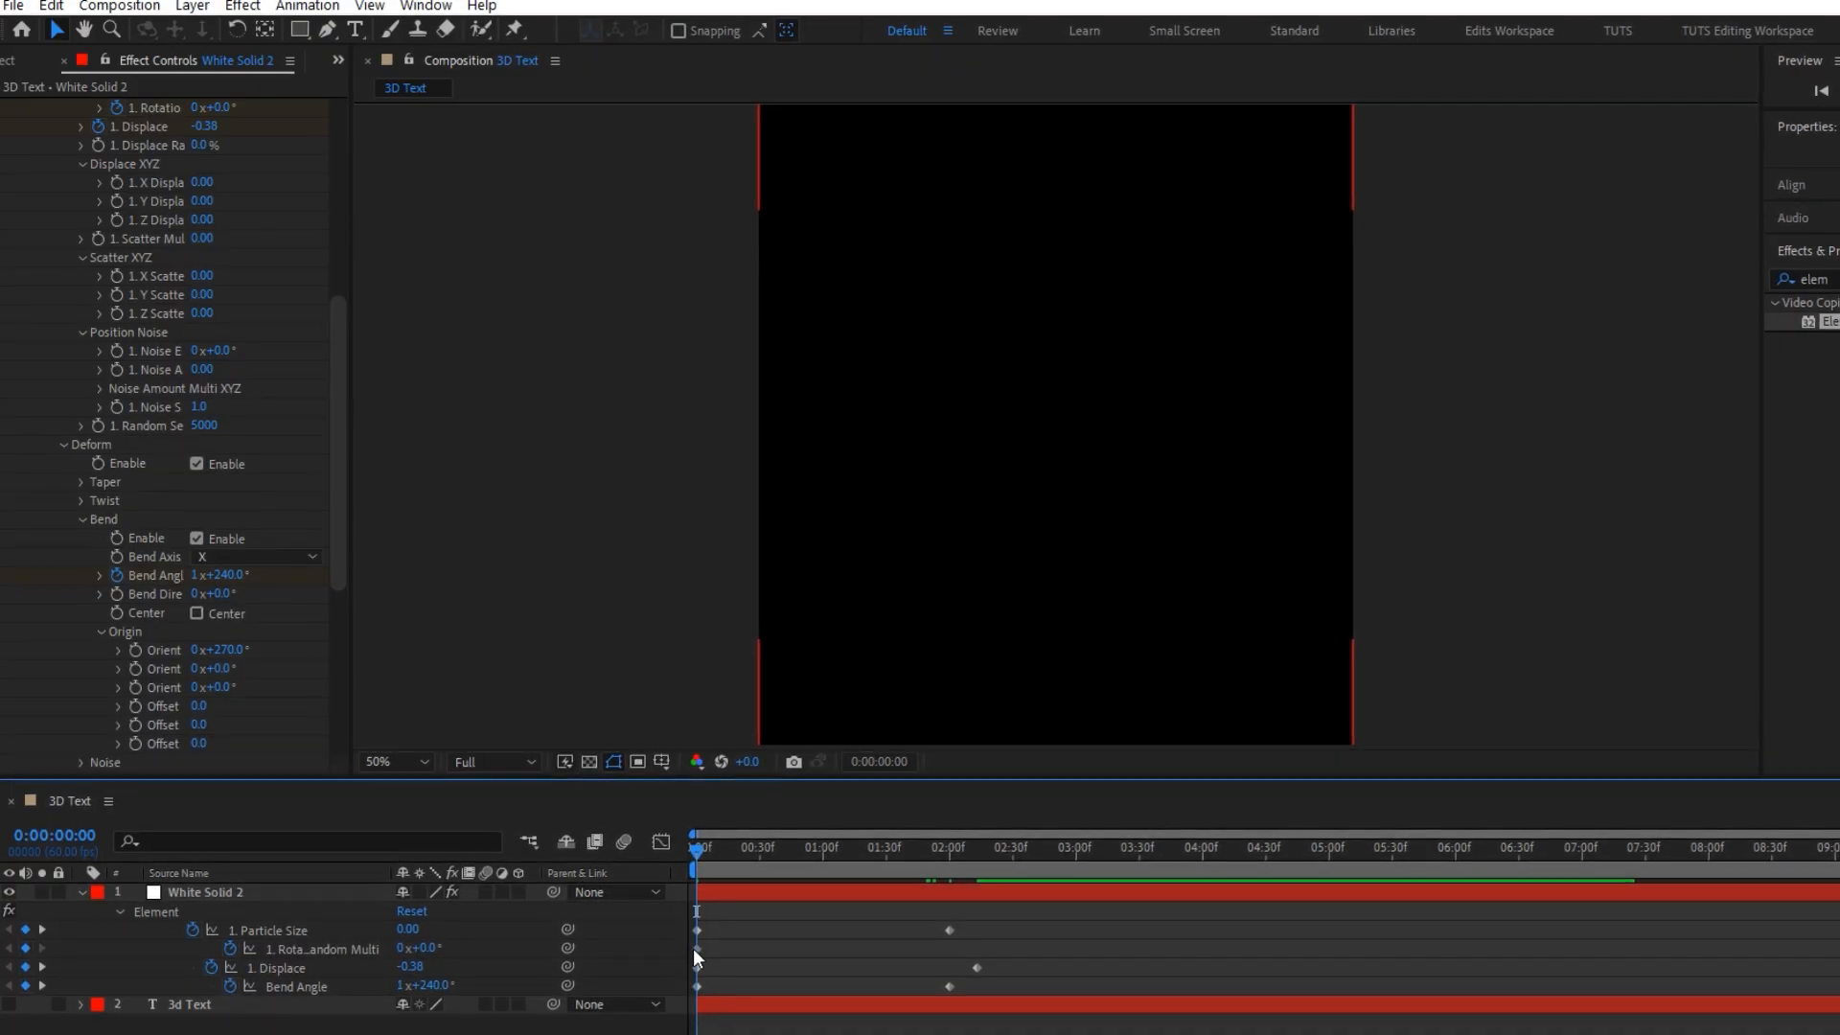
click(978, 850)
click(949, 846)
drag(412, 945, 467, 925)
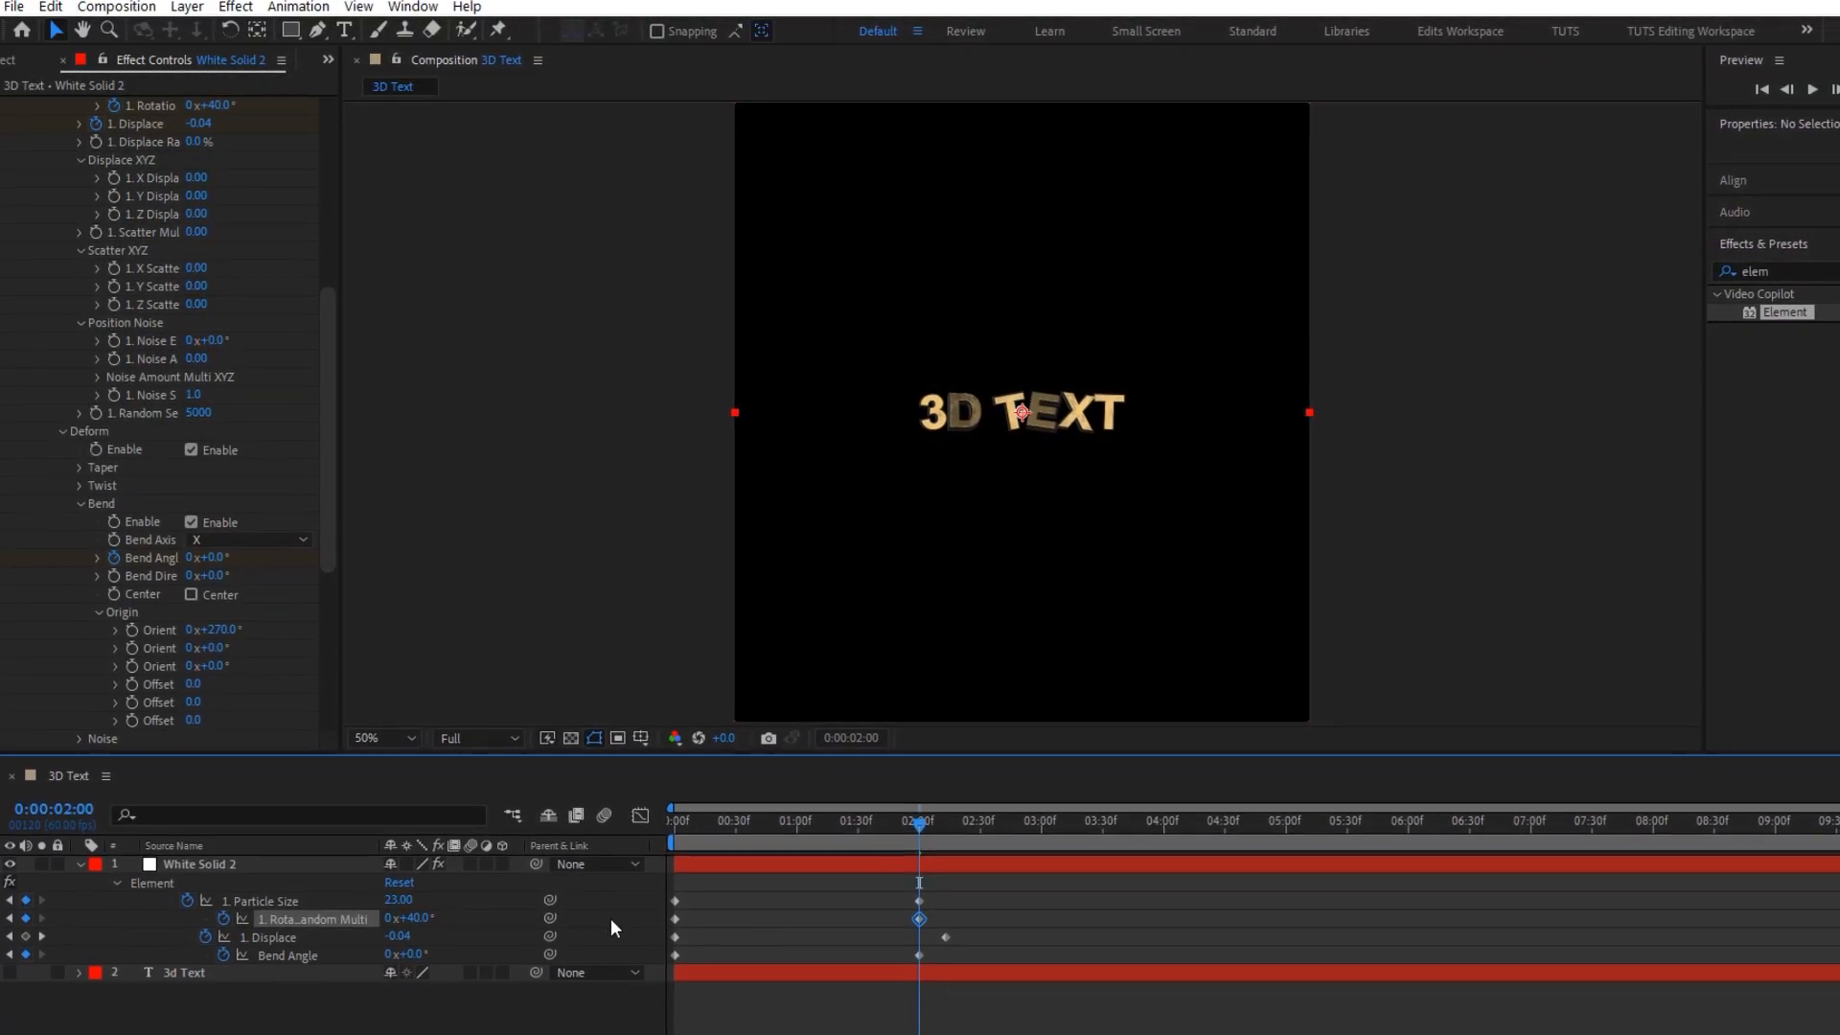
click(926, 926)
- Time-reverse the two Rotation Random Multi keyframes so the 40° value falls on the first frame
right_click(672, 905)
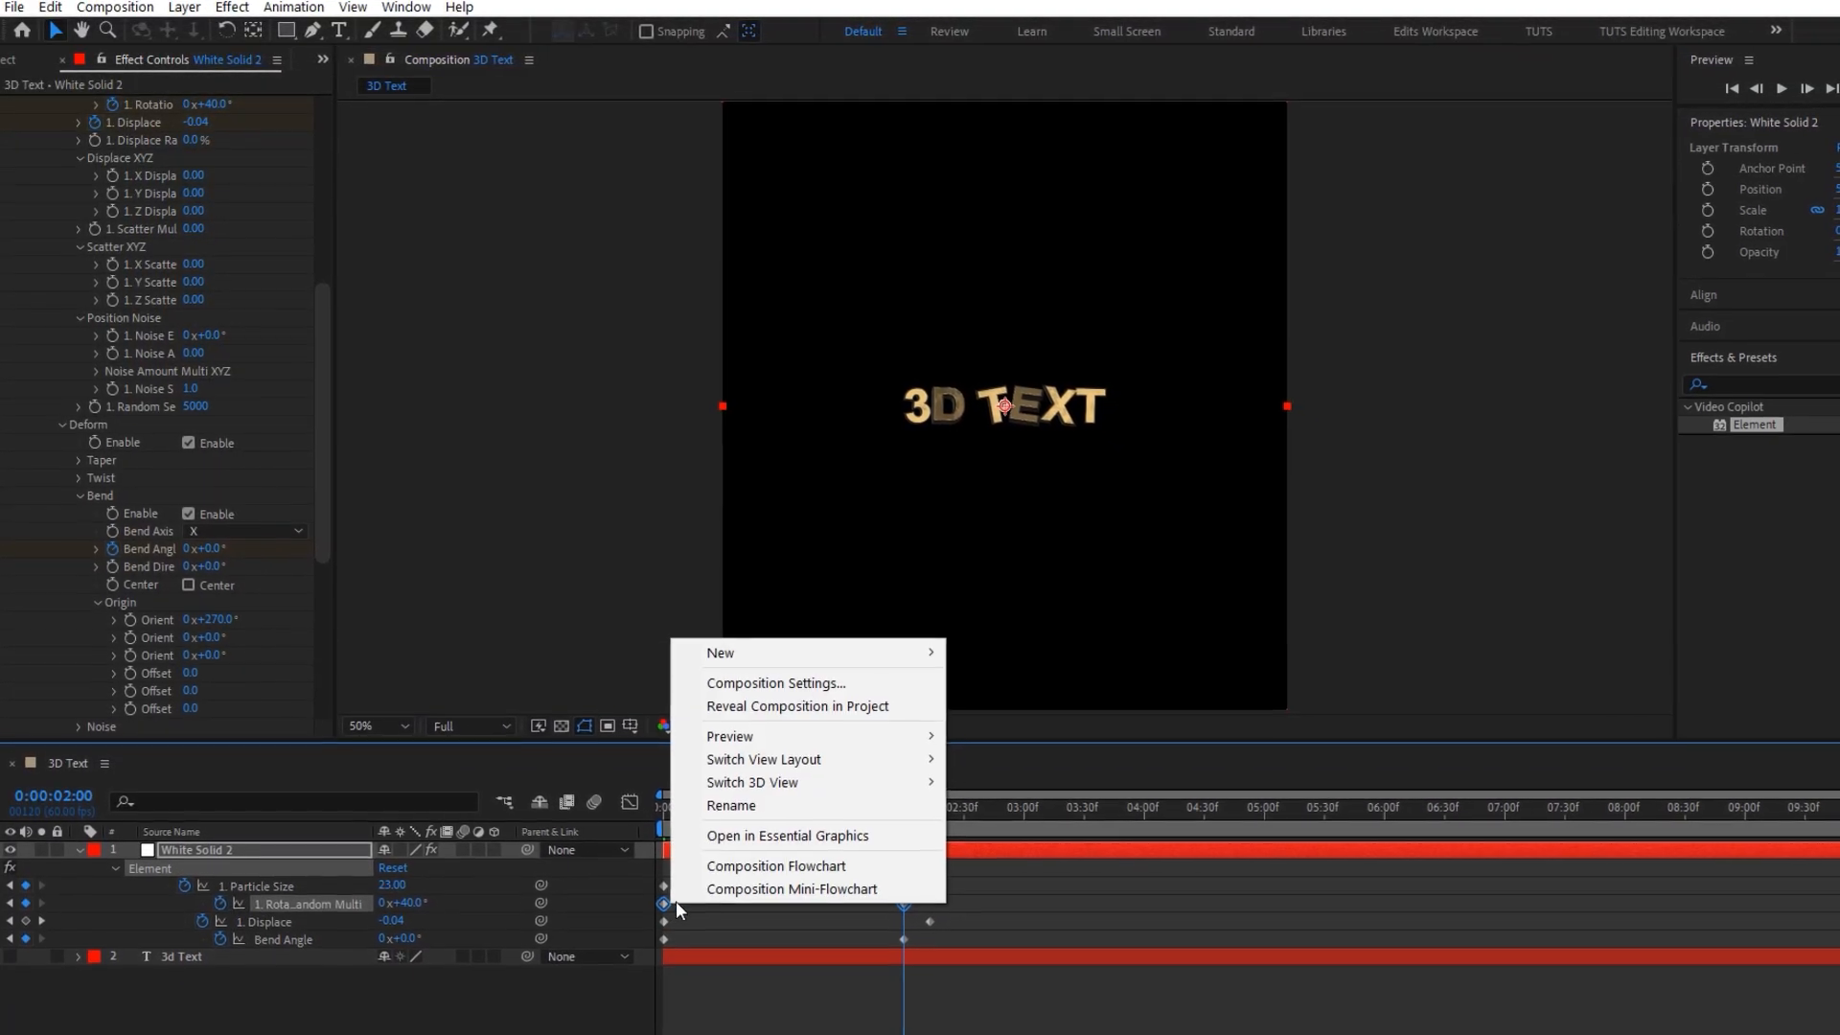
click(670, 913)
right_click(658, 897)
mouse_move(755, 881)
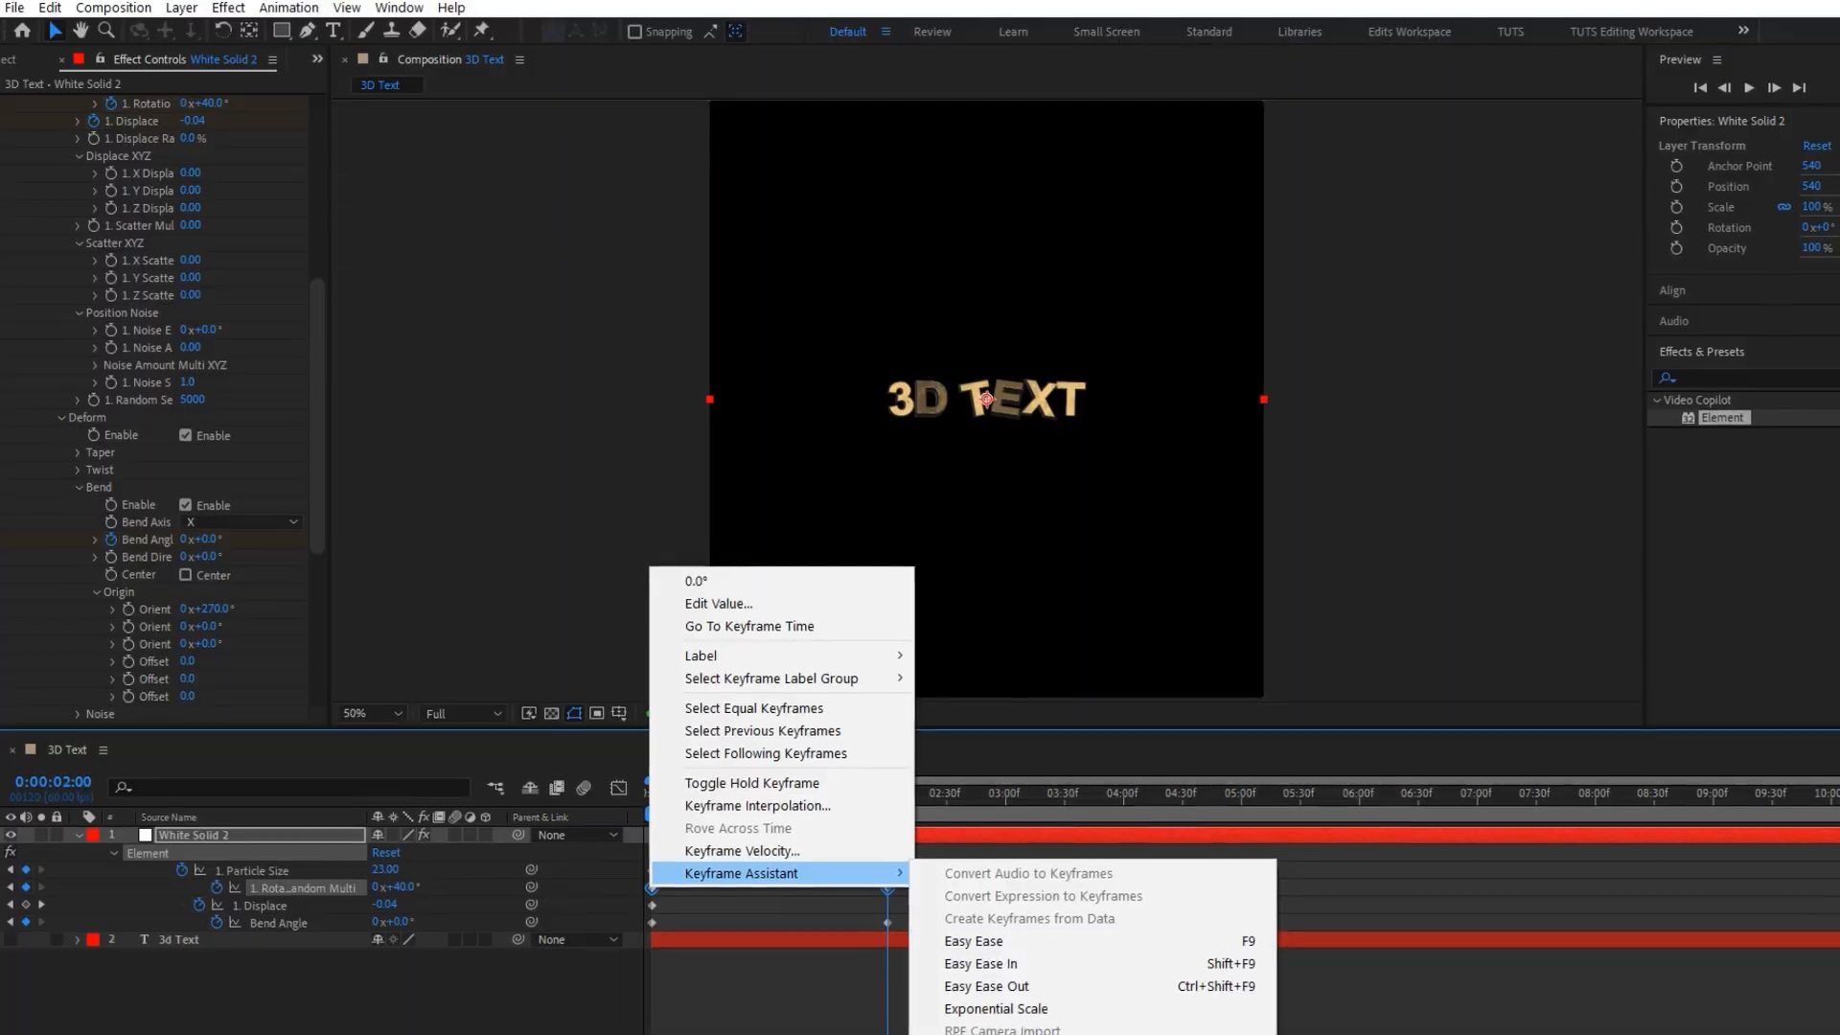
click(847, 1031)
click(830, 993)
- Play the animation and move the last Displace keyframe back to 2 seconds
drag(693, 787, 589, 768)
key(space)
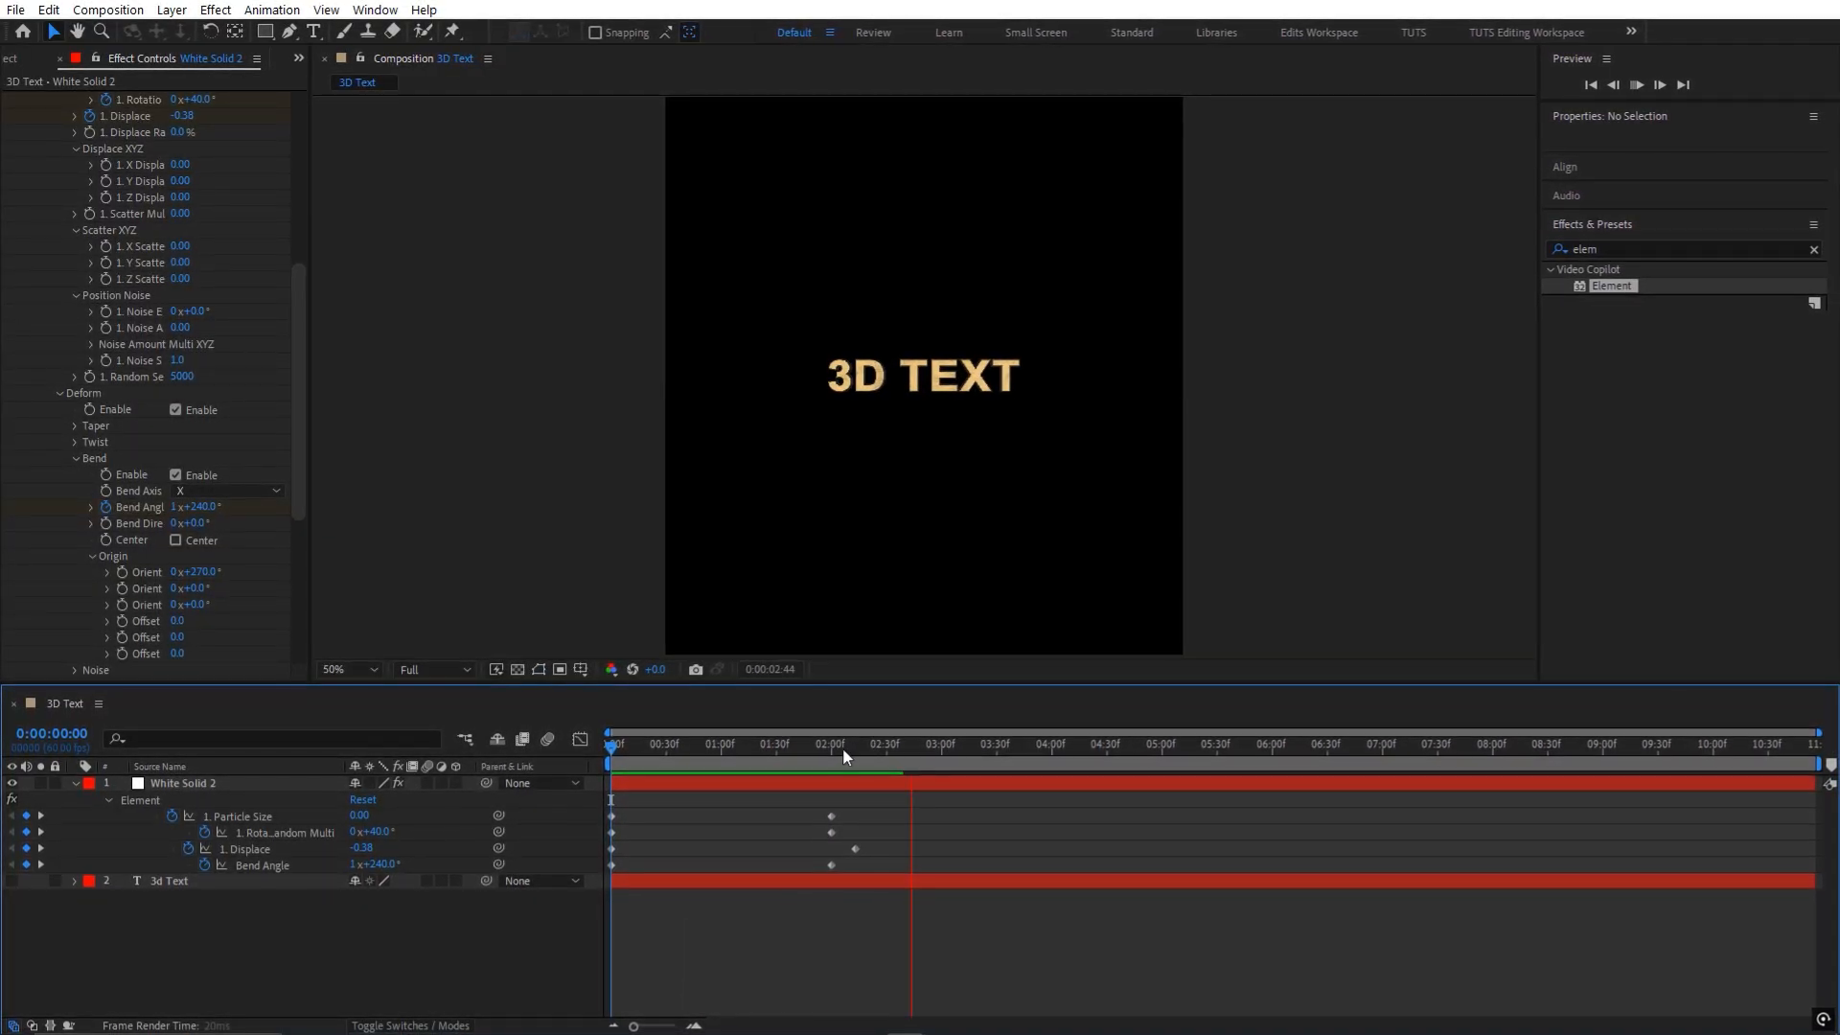
drag(843, 747, 832, 756)
drag(856, 849, 831, 848)
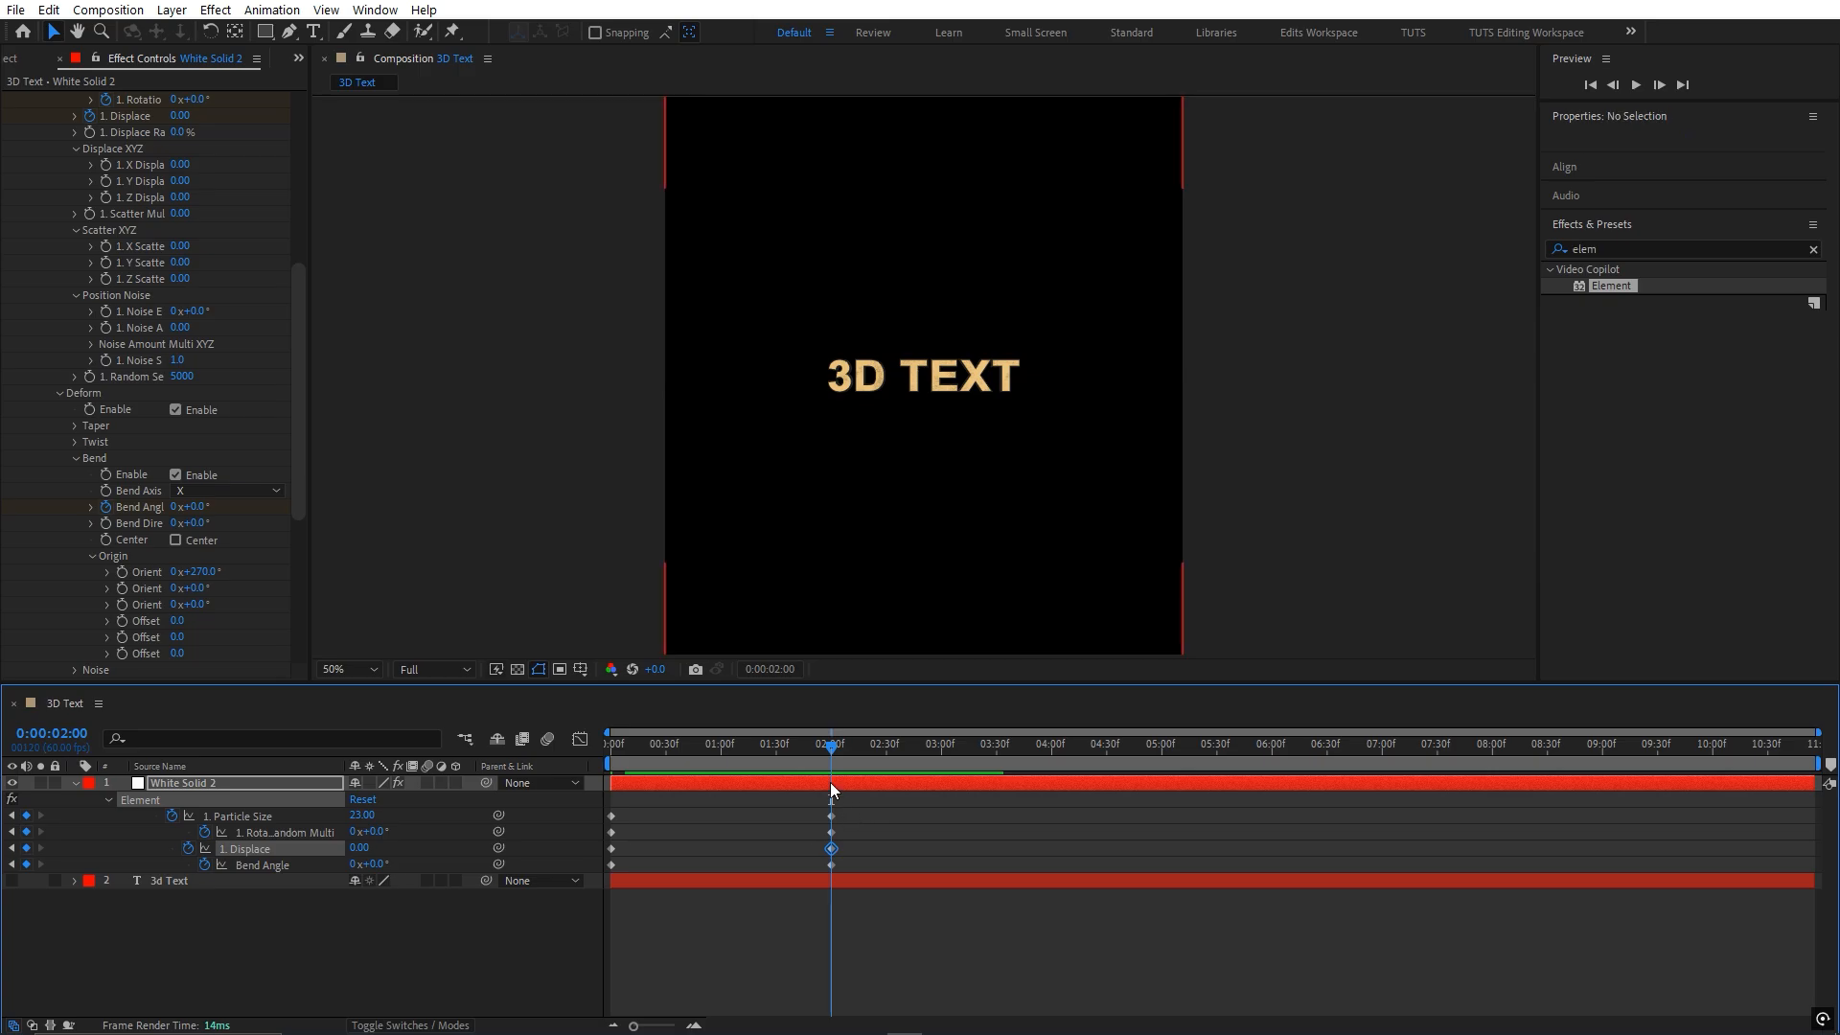
- Play and scrub the text animation from the first frame to check its motion
key(Home)
key(space)
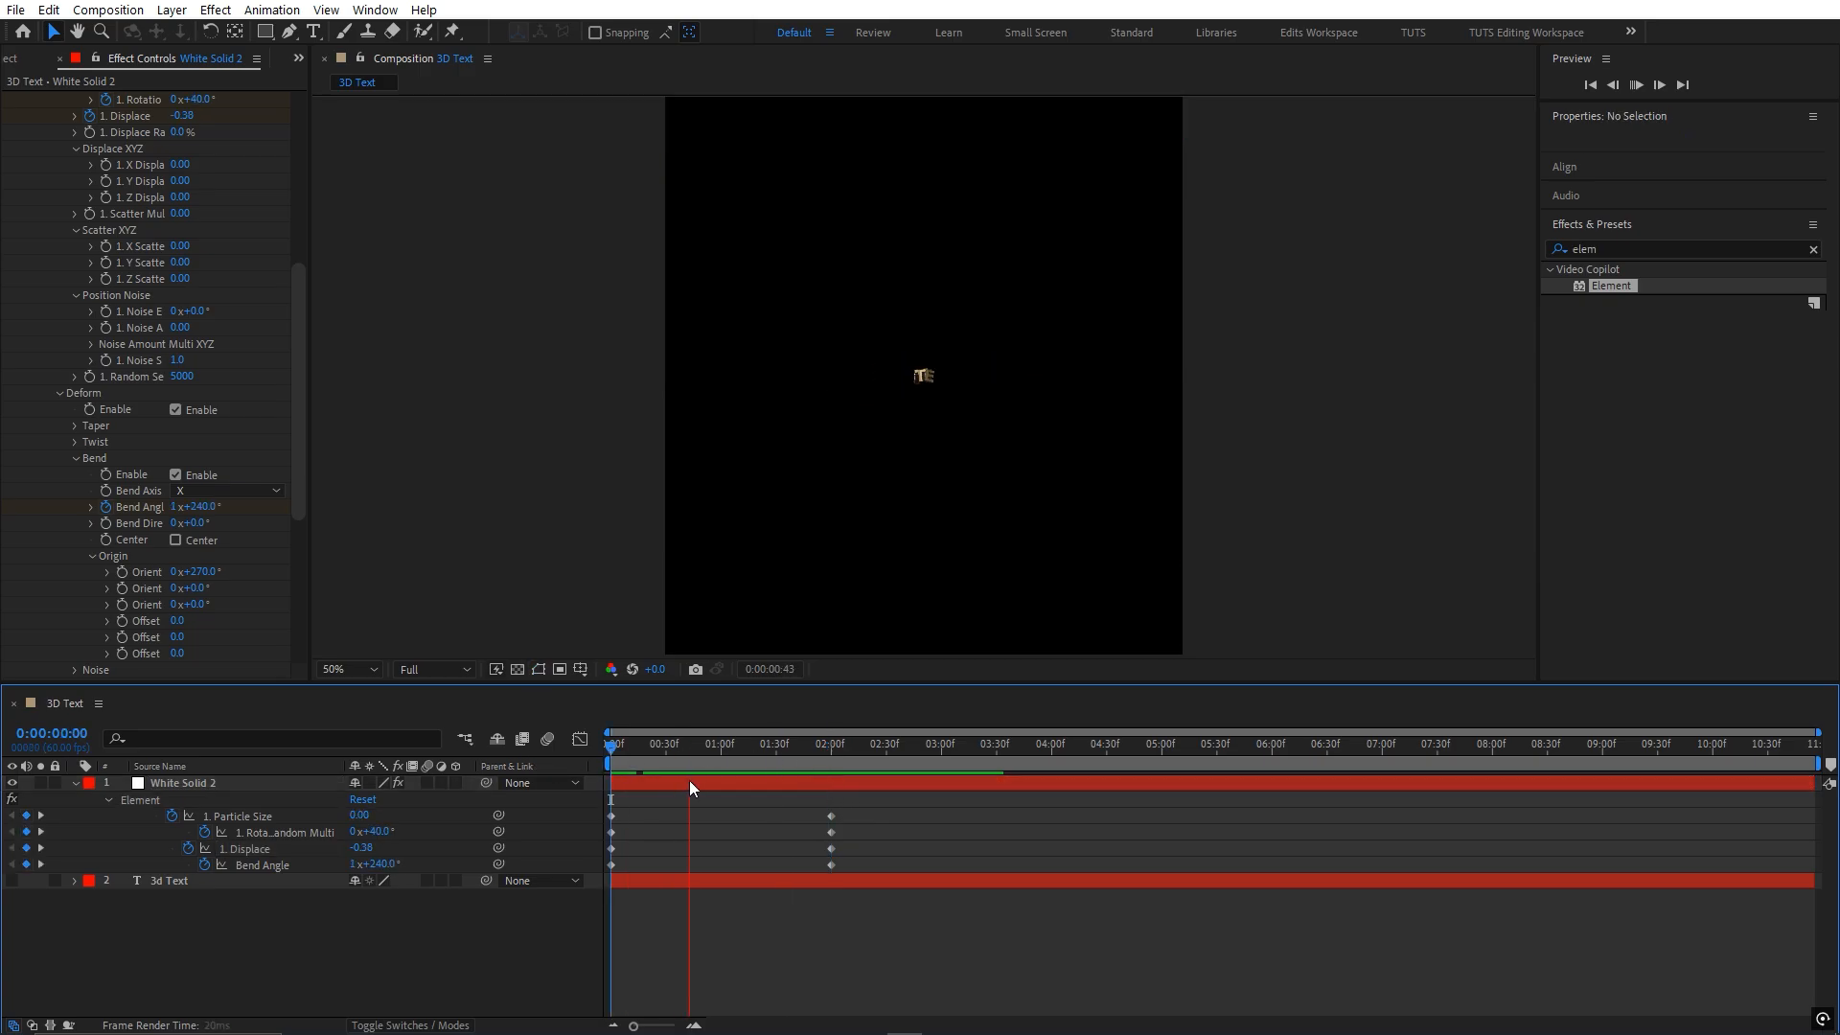
key(space)
key(space)
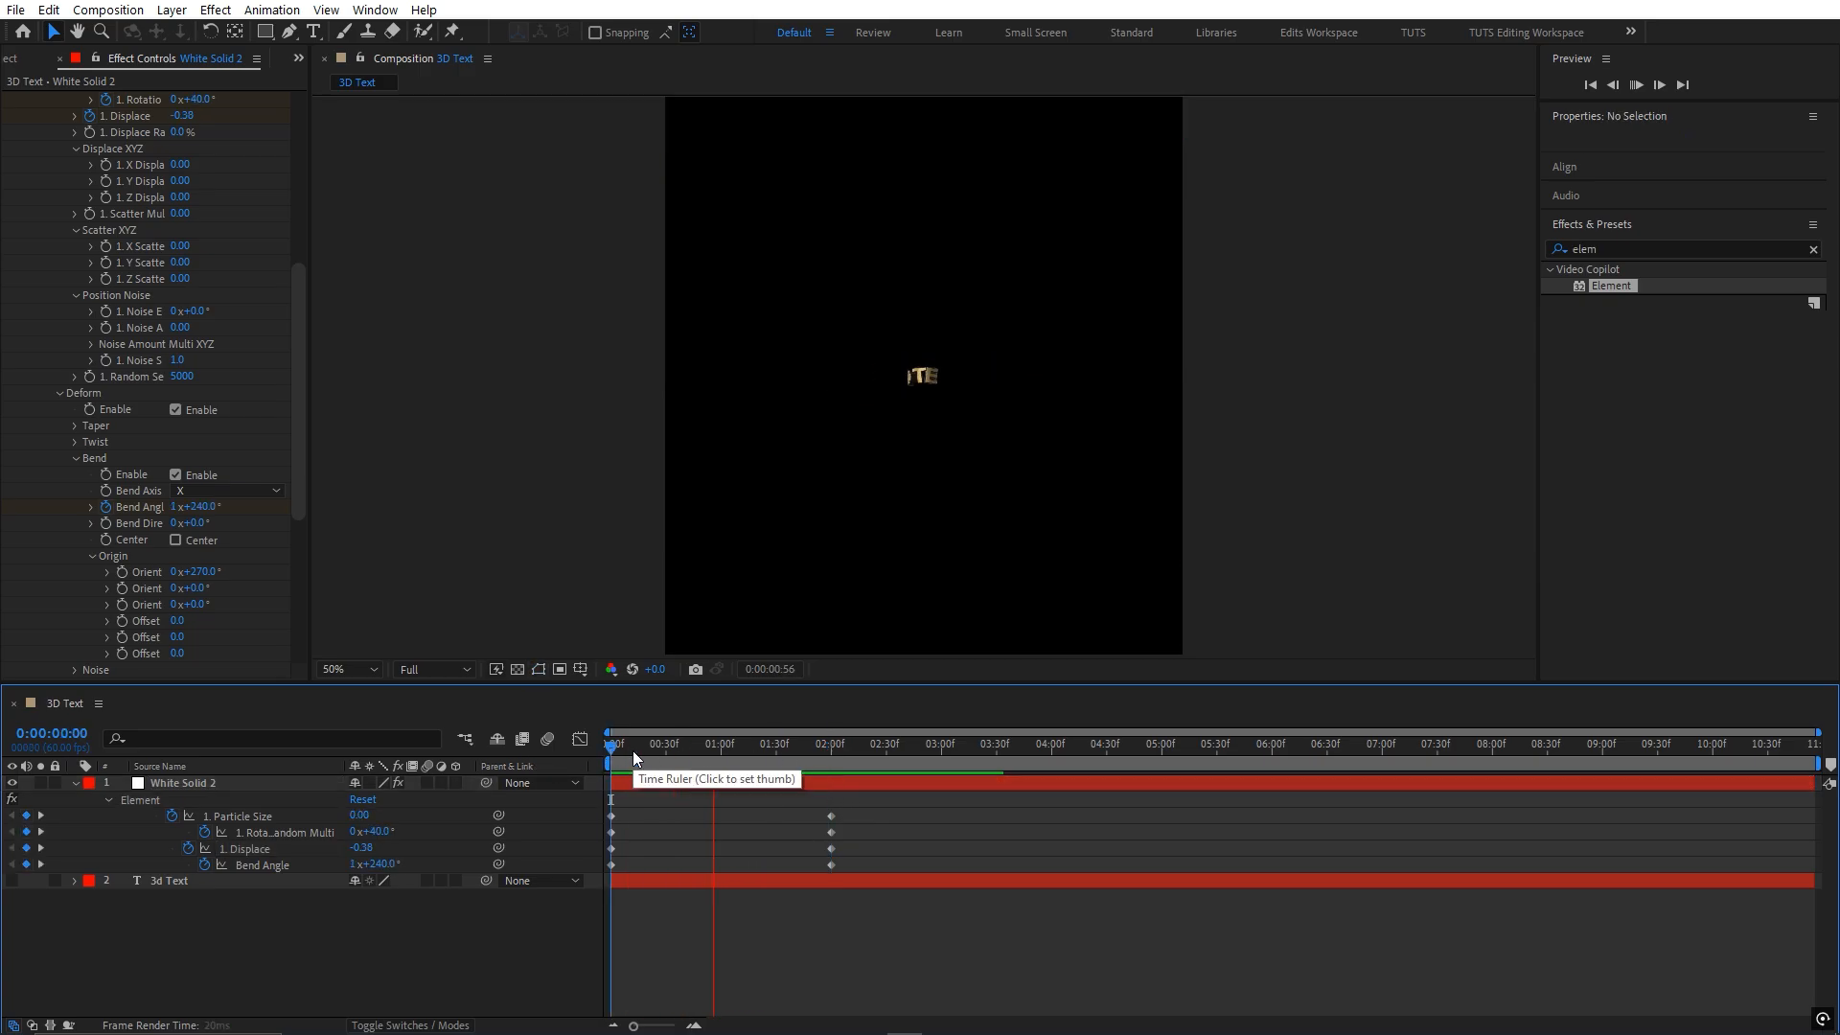
click(619, 751)
drag(617, 752, 805, 752)
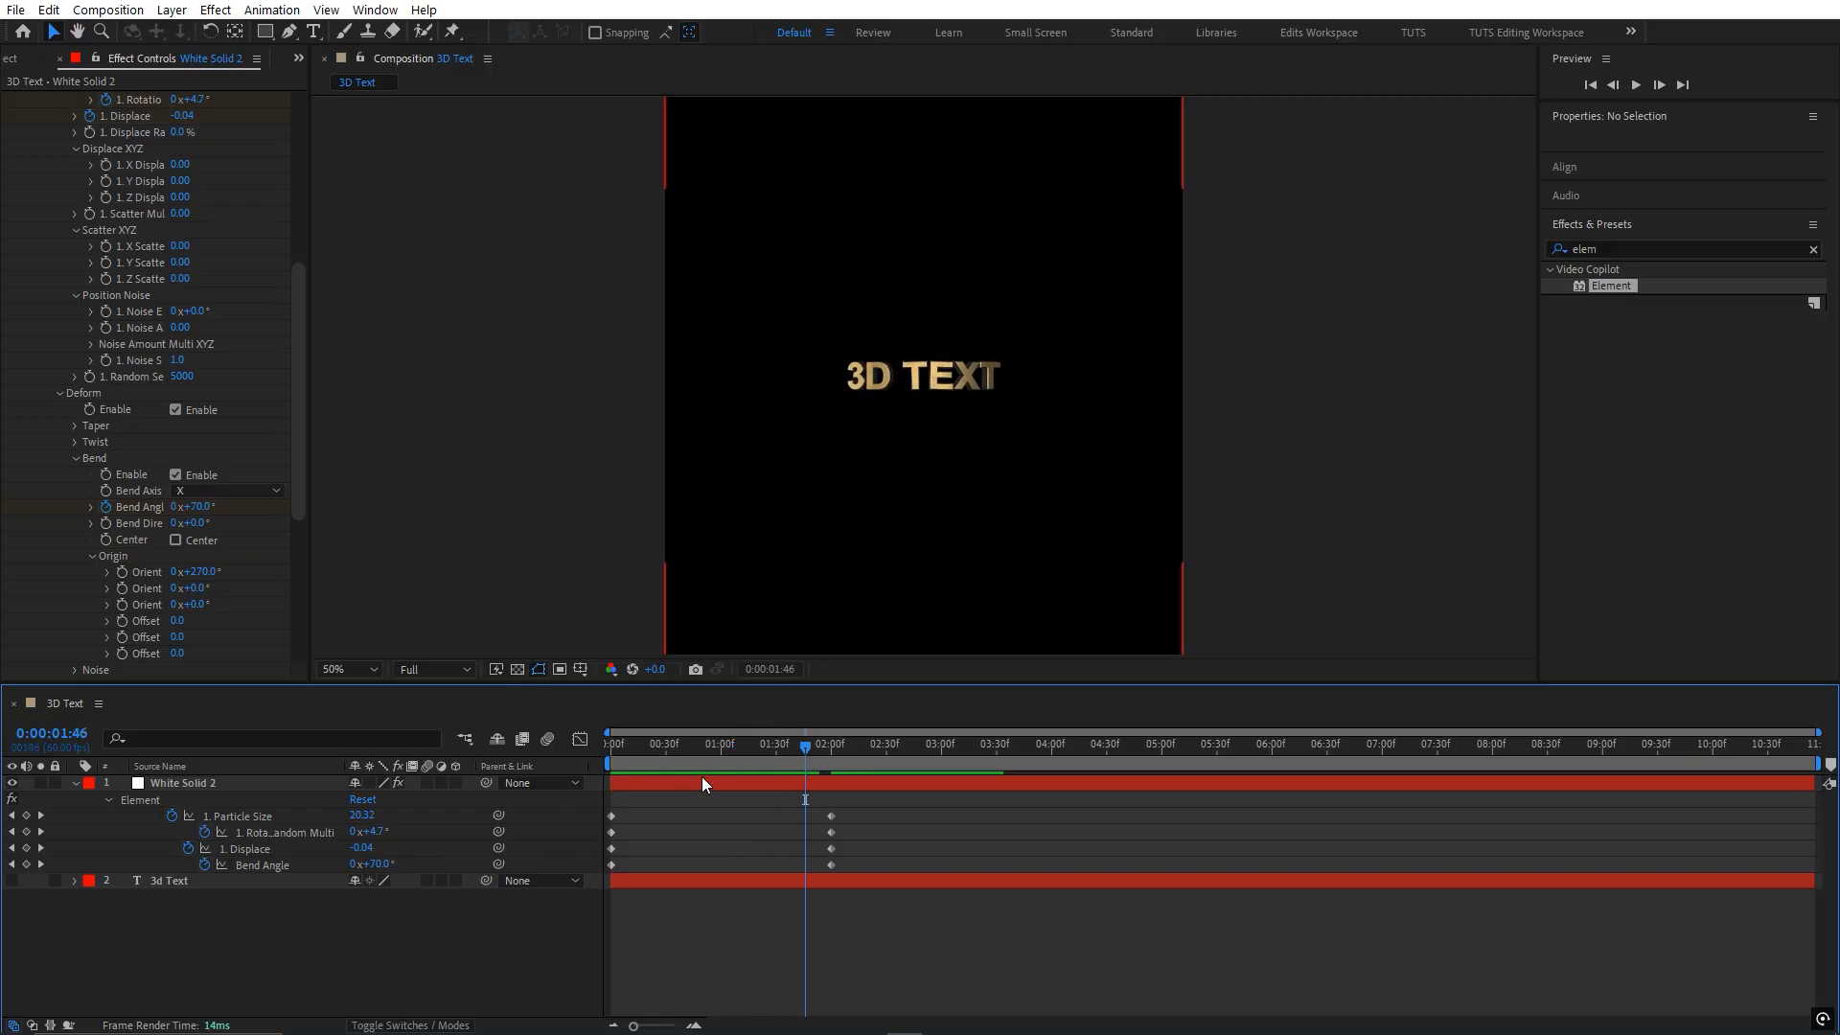
key(Home)
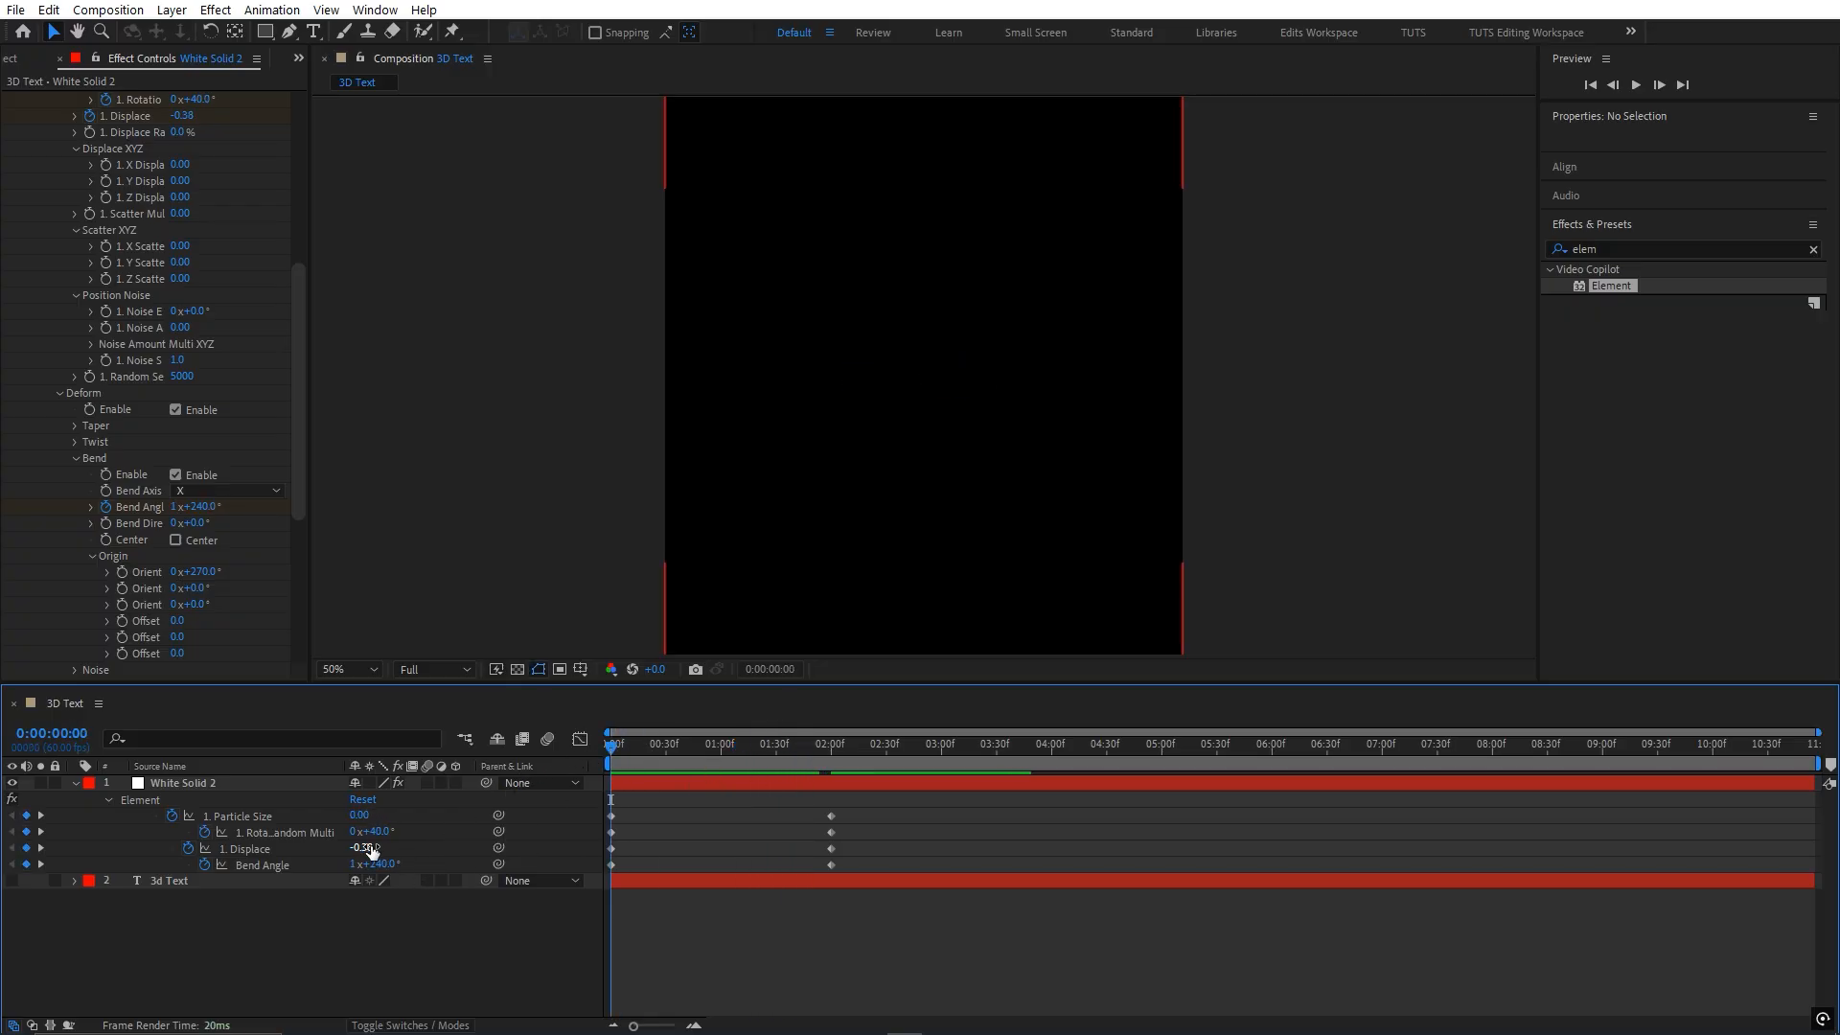
- Set the first-frame Displace to -0.3 and the first-frame Bend Angle to 1x+200°, and preview the animation
click(372, 848)
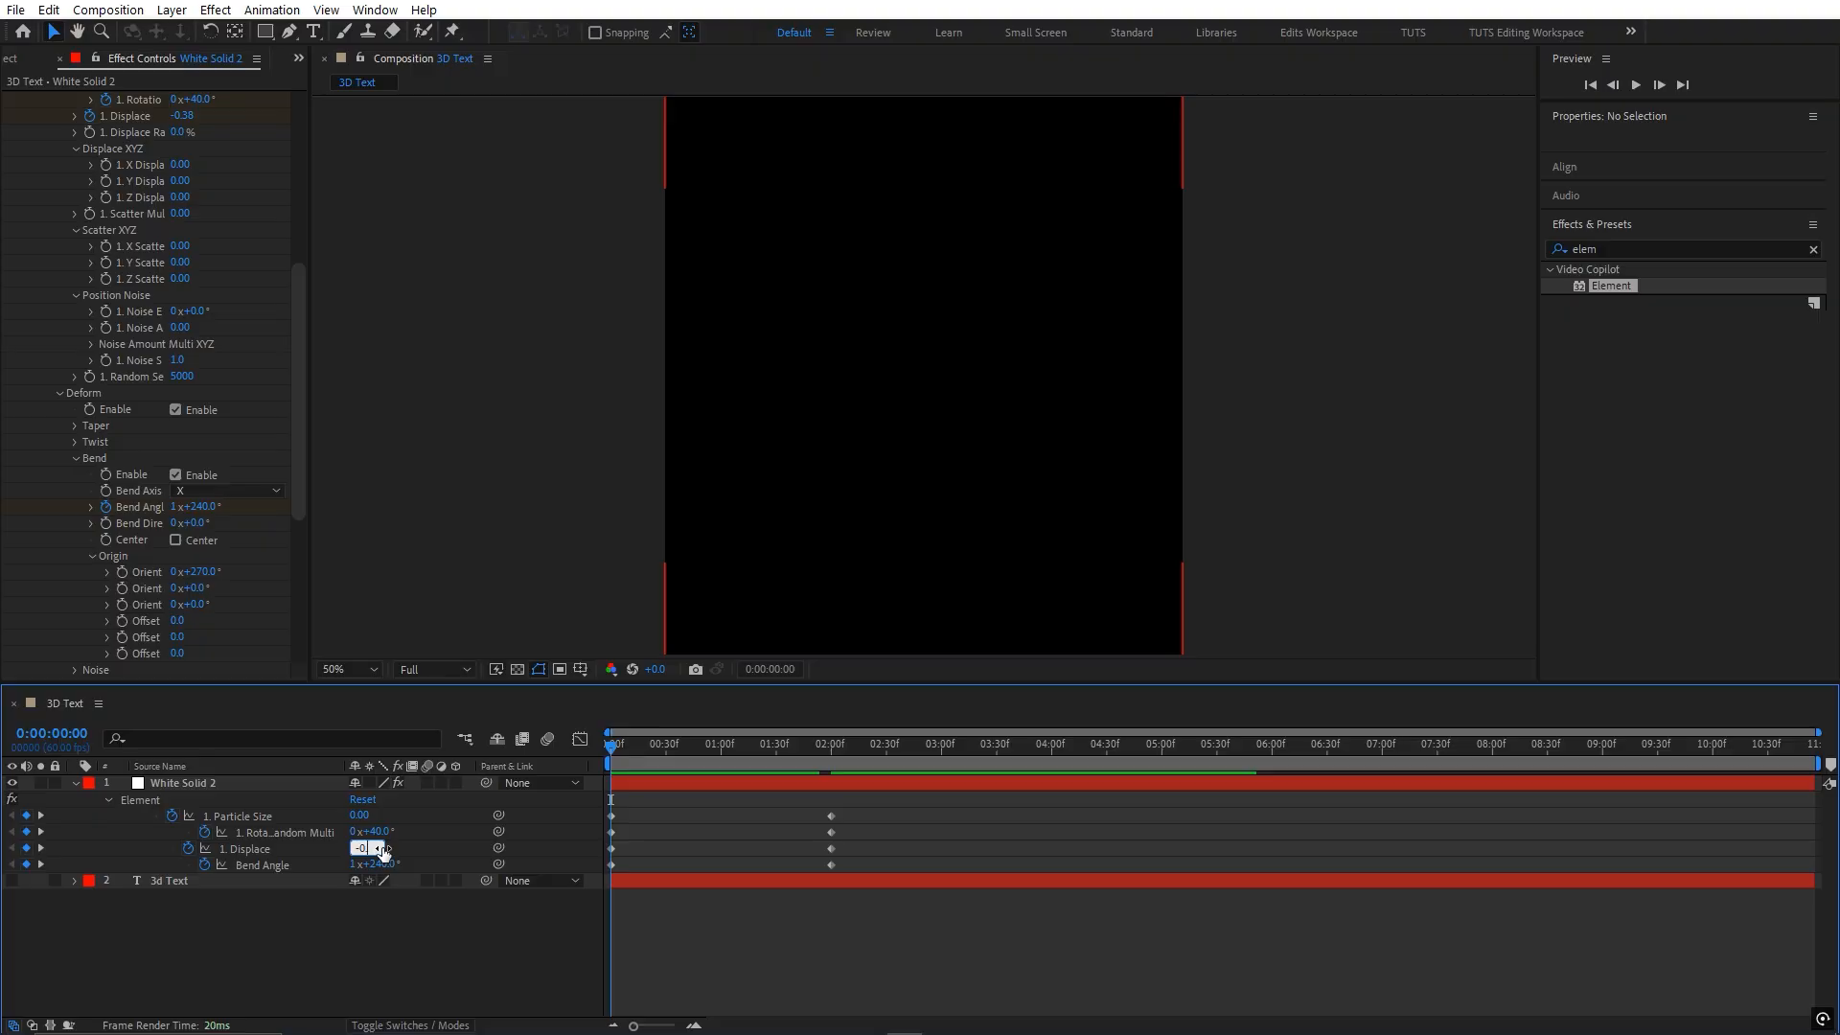
text(-0.3)
key(Return)
mouse_move(617, 753)
mouse_down()
mouse_move(725, 746)
mouse_move(603, 757)
mouse_up()
click(388, 864)
text(200)
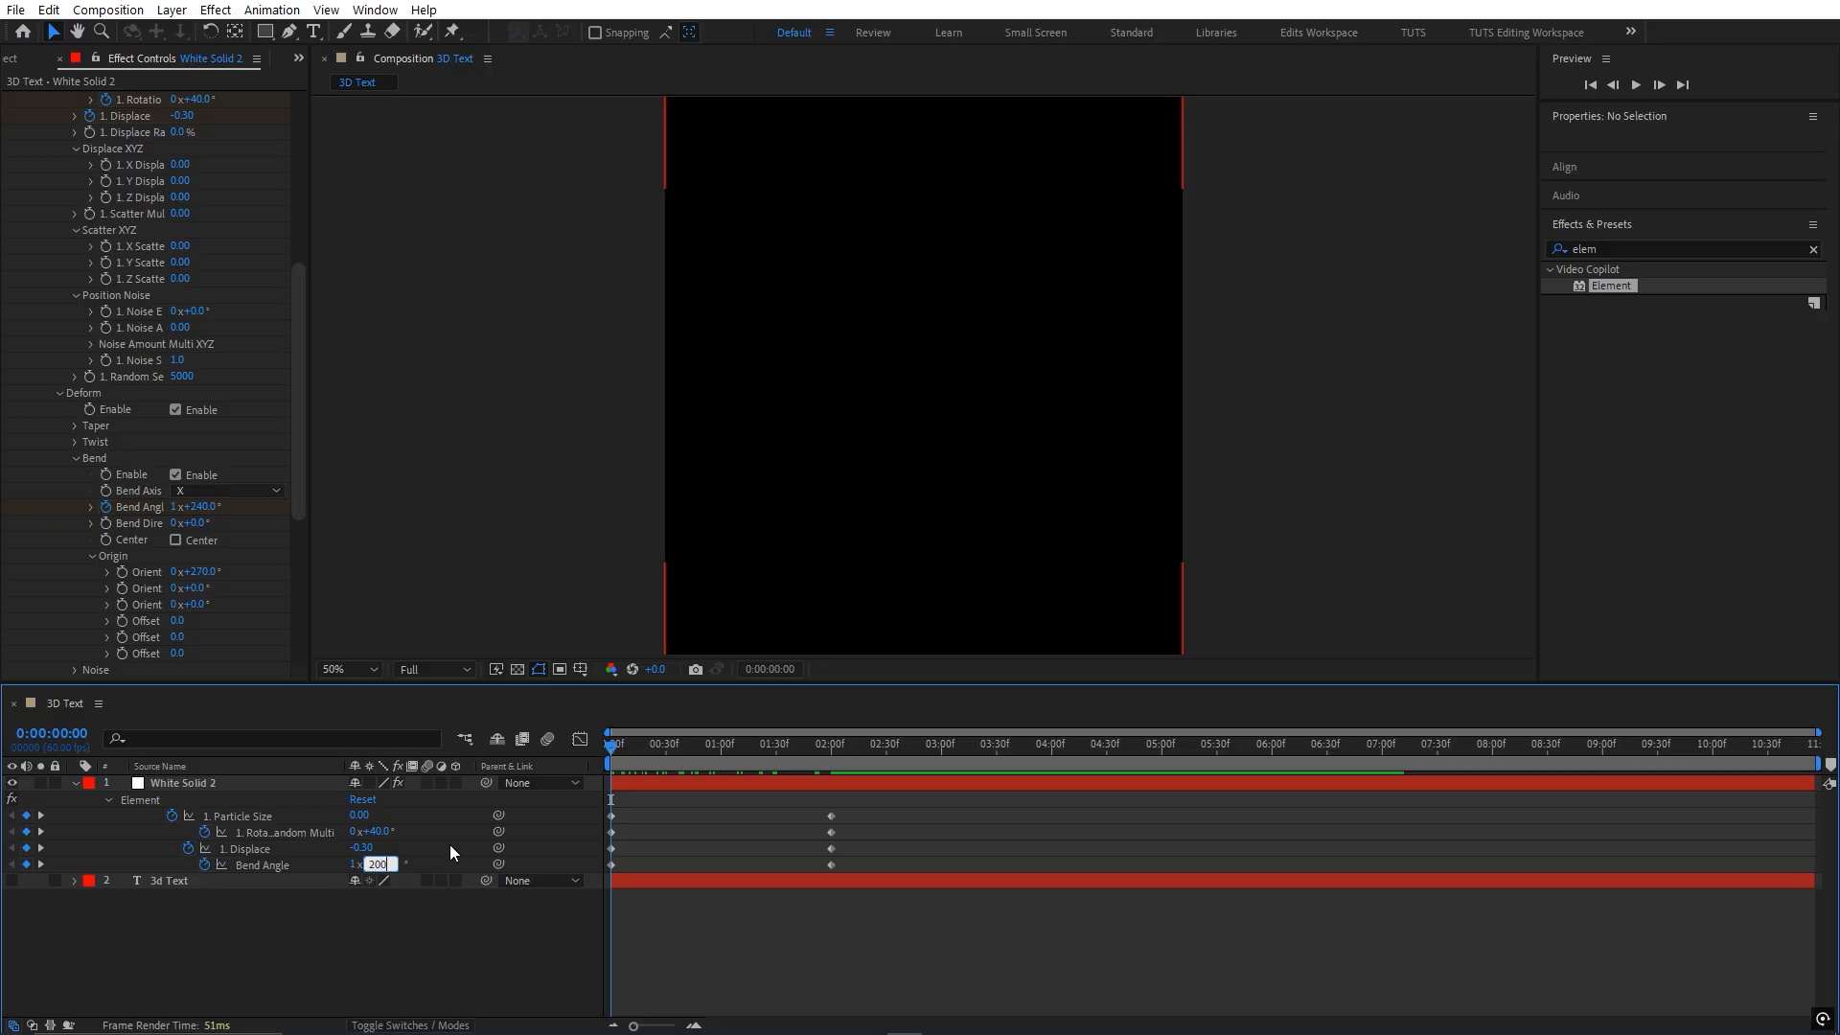
key(Return)
drag(641, 773, 547, 765)
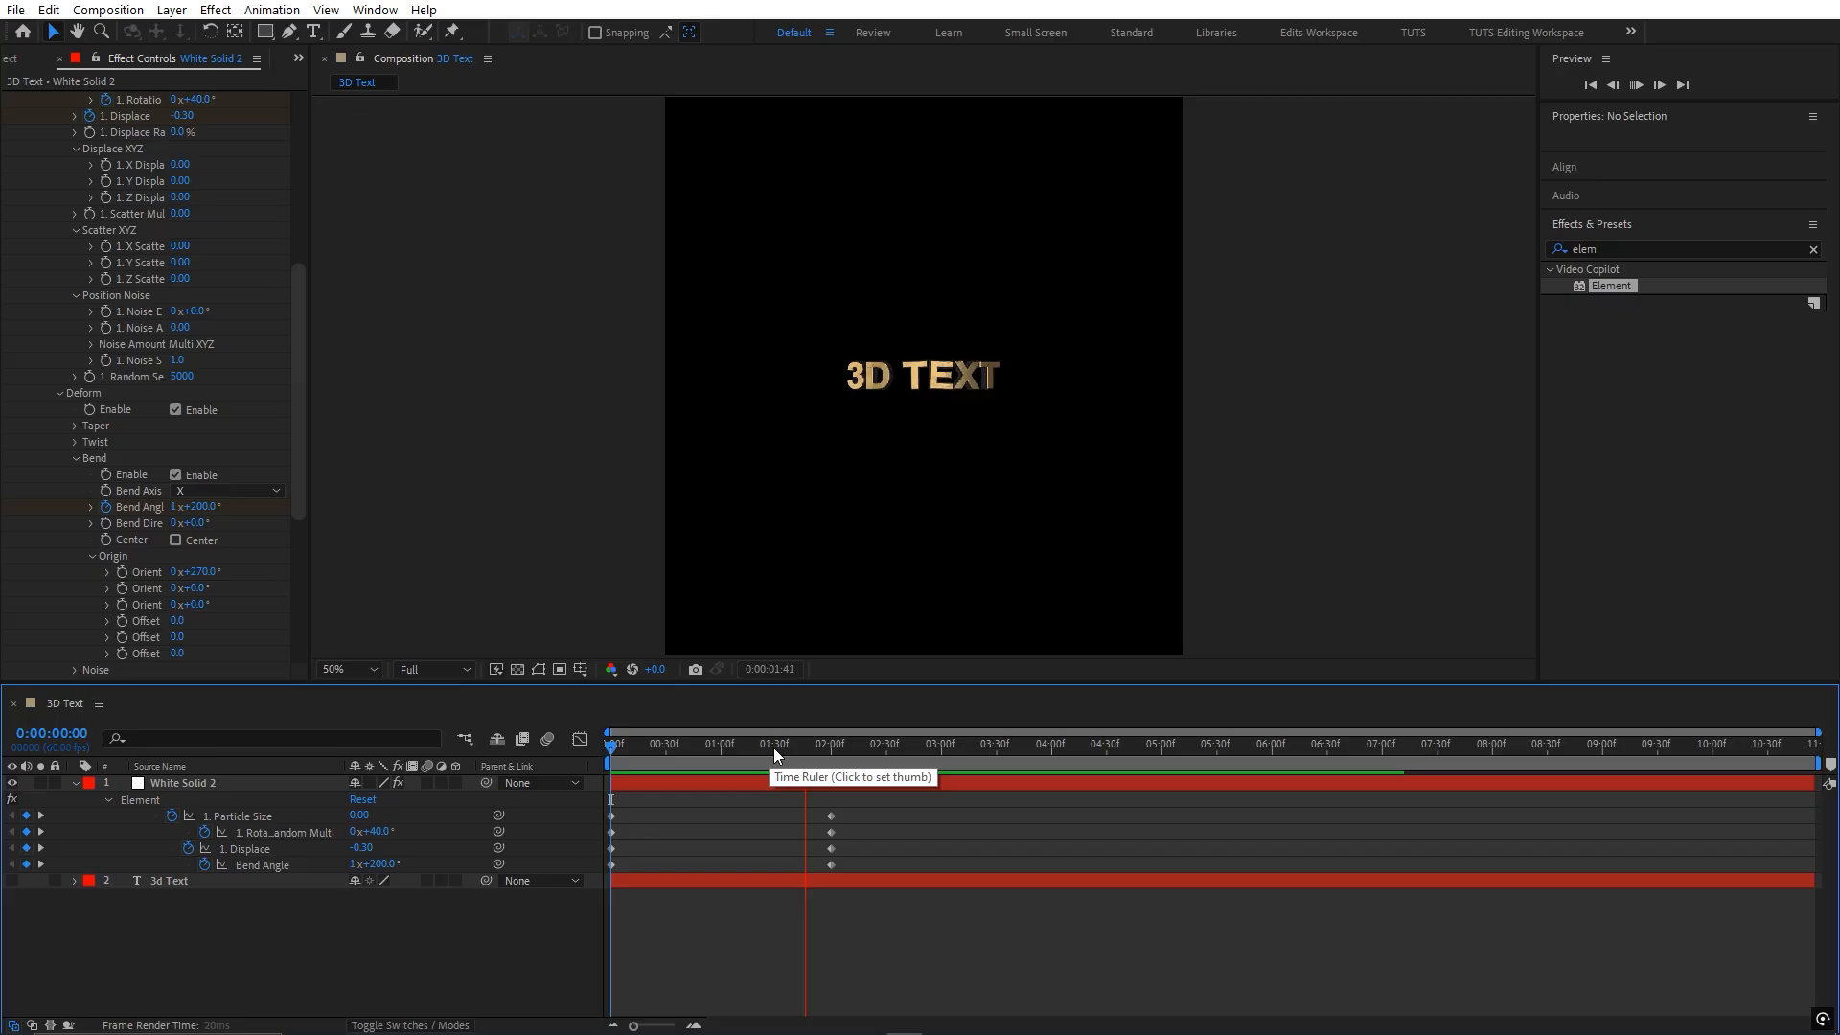
- Apply Easy Ease to both Particle Size keyframes and scrub through the result
drag(807, 746, 602, 819)
right_click(611, 817)
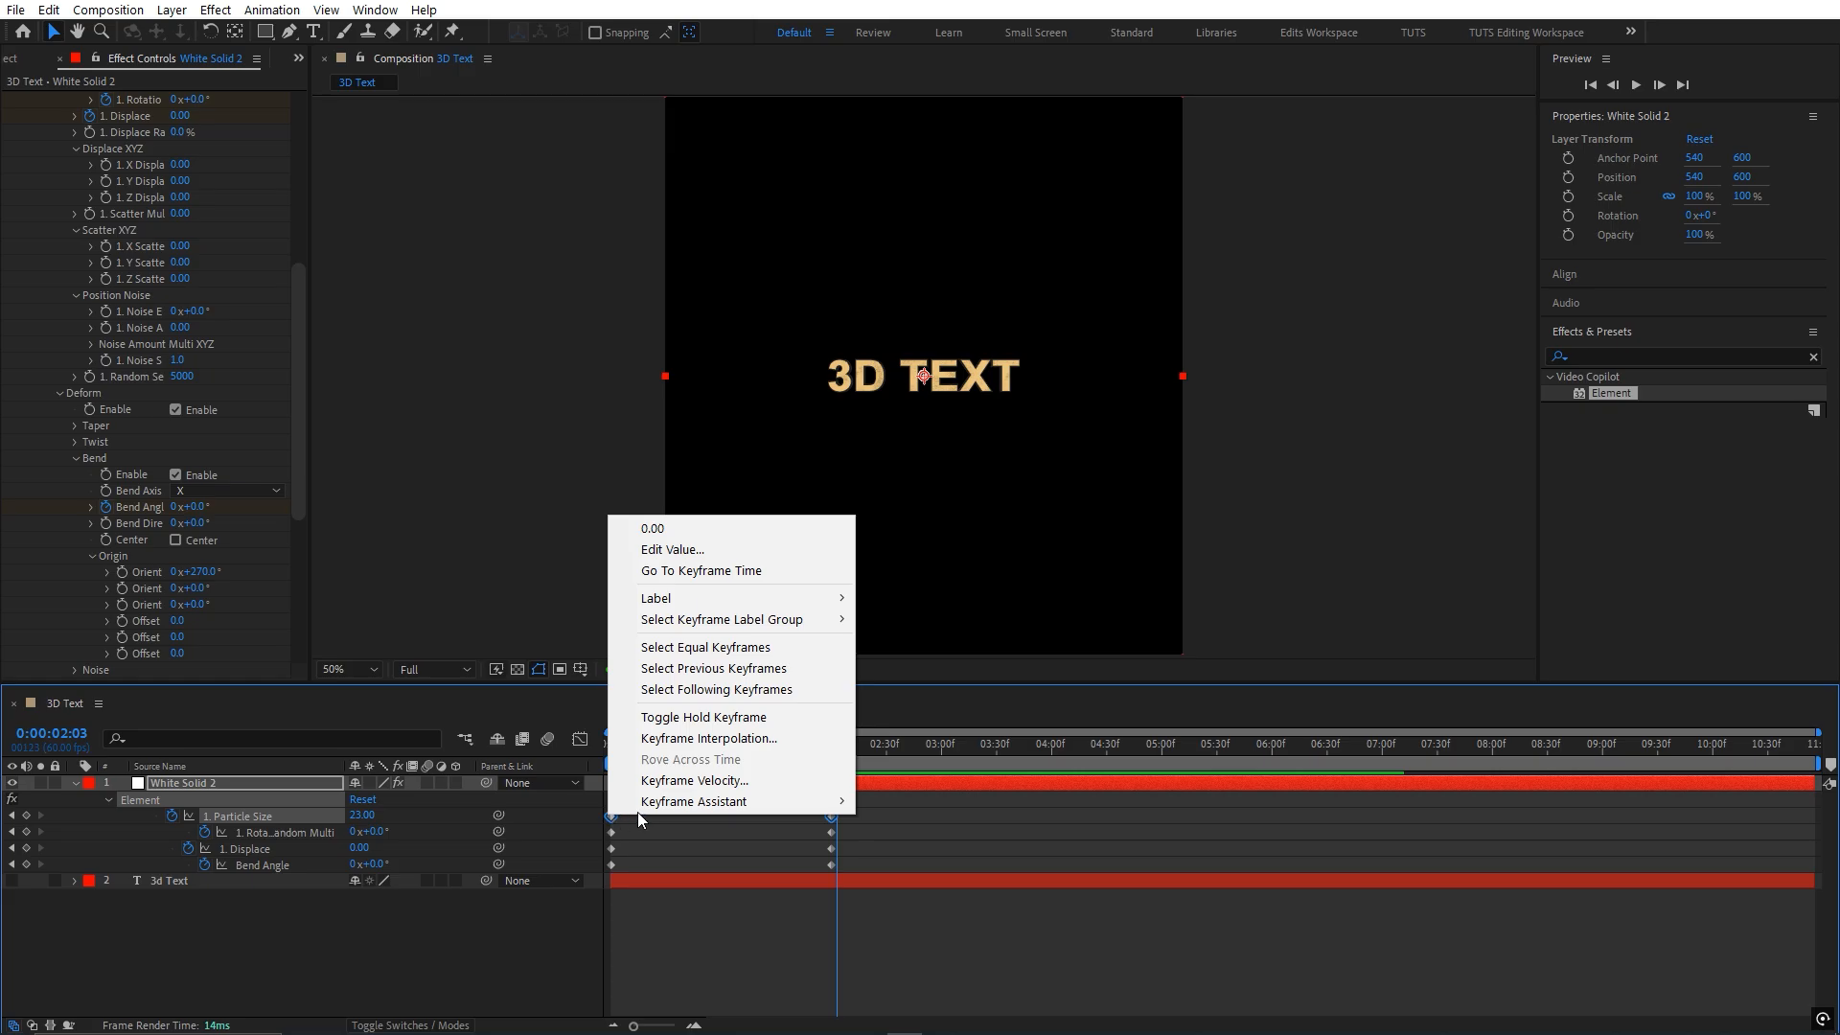
mouse_move(735, 813)
click(915, 865)
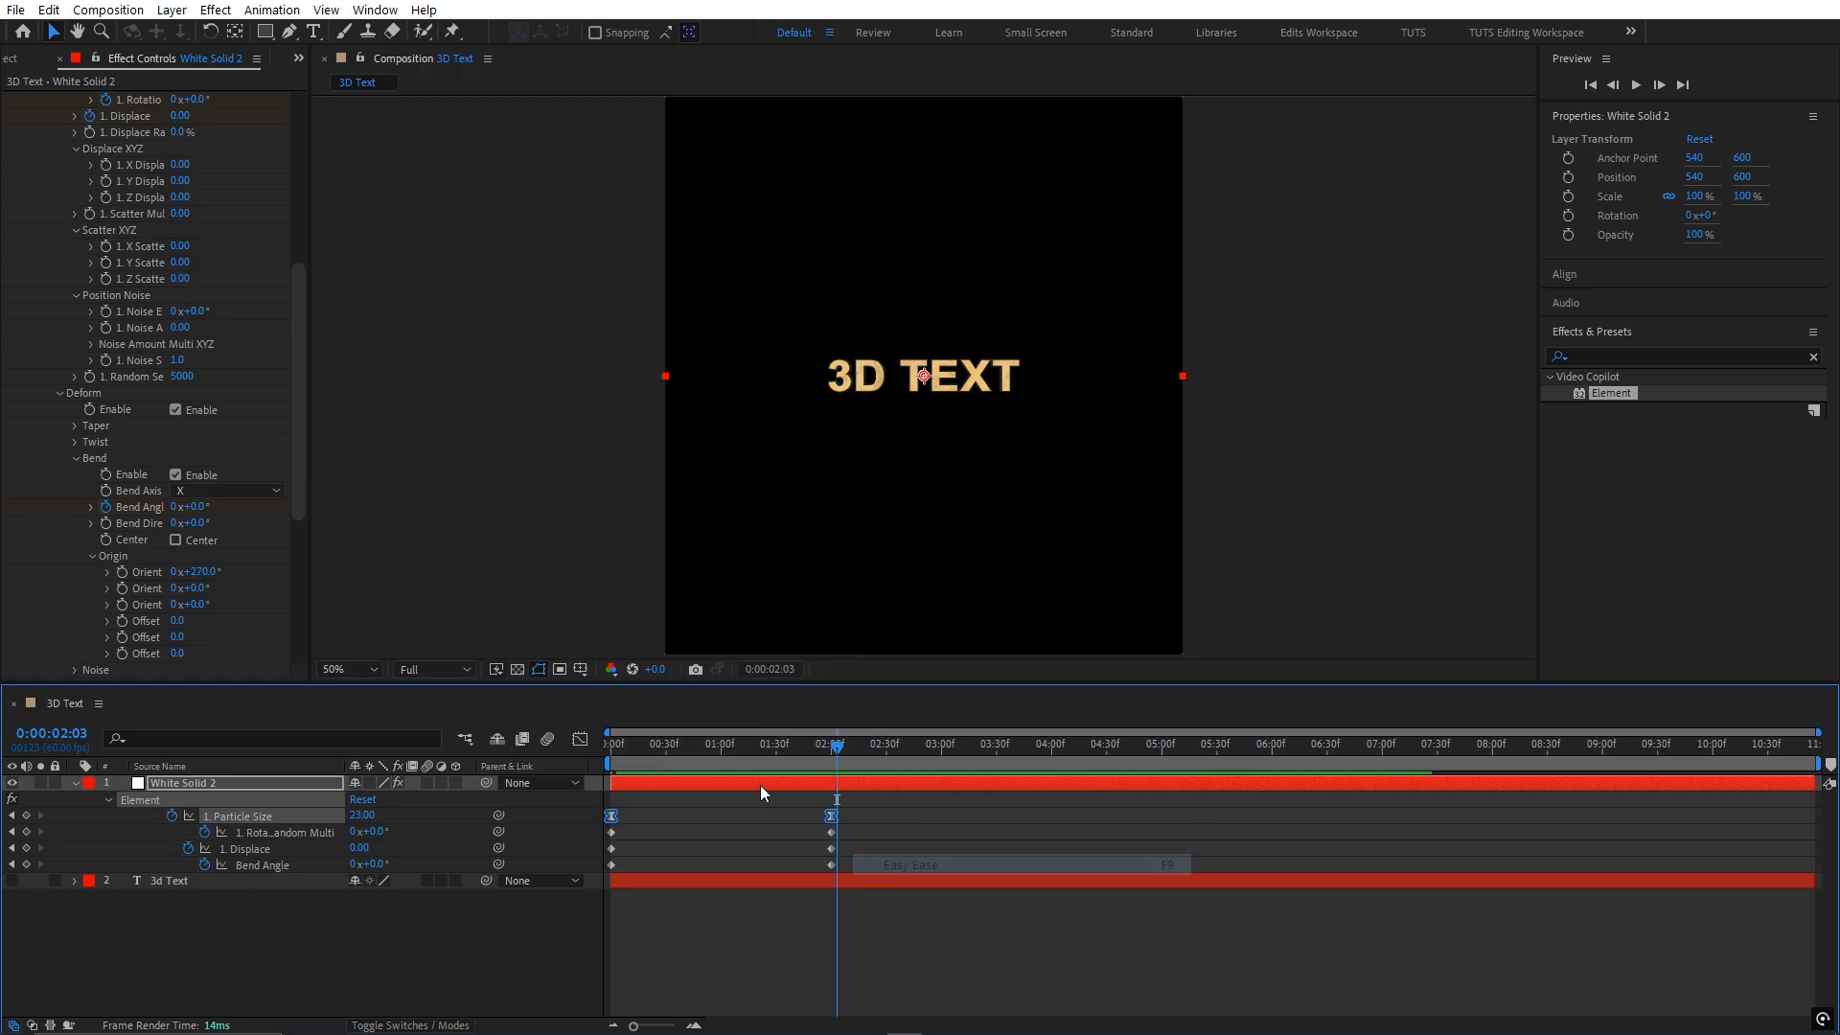
click(715, 746)
drag(725, 745, 773, 767)
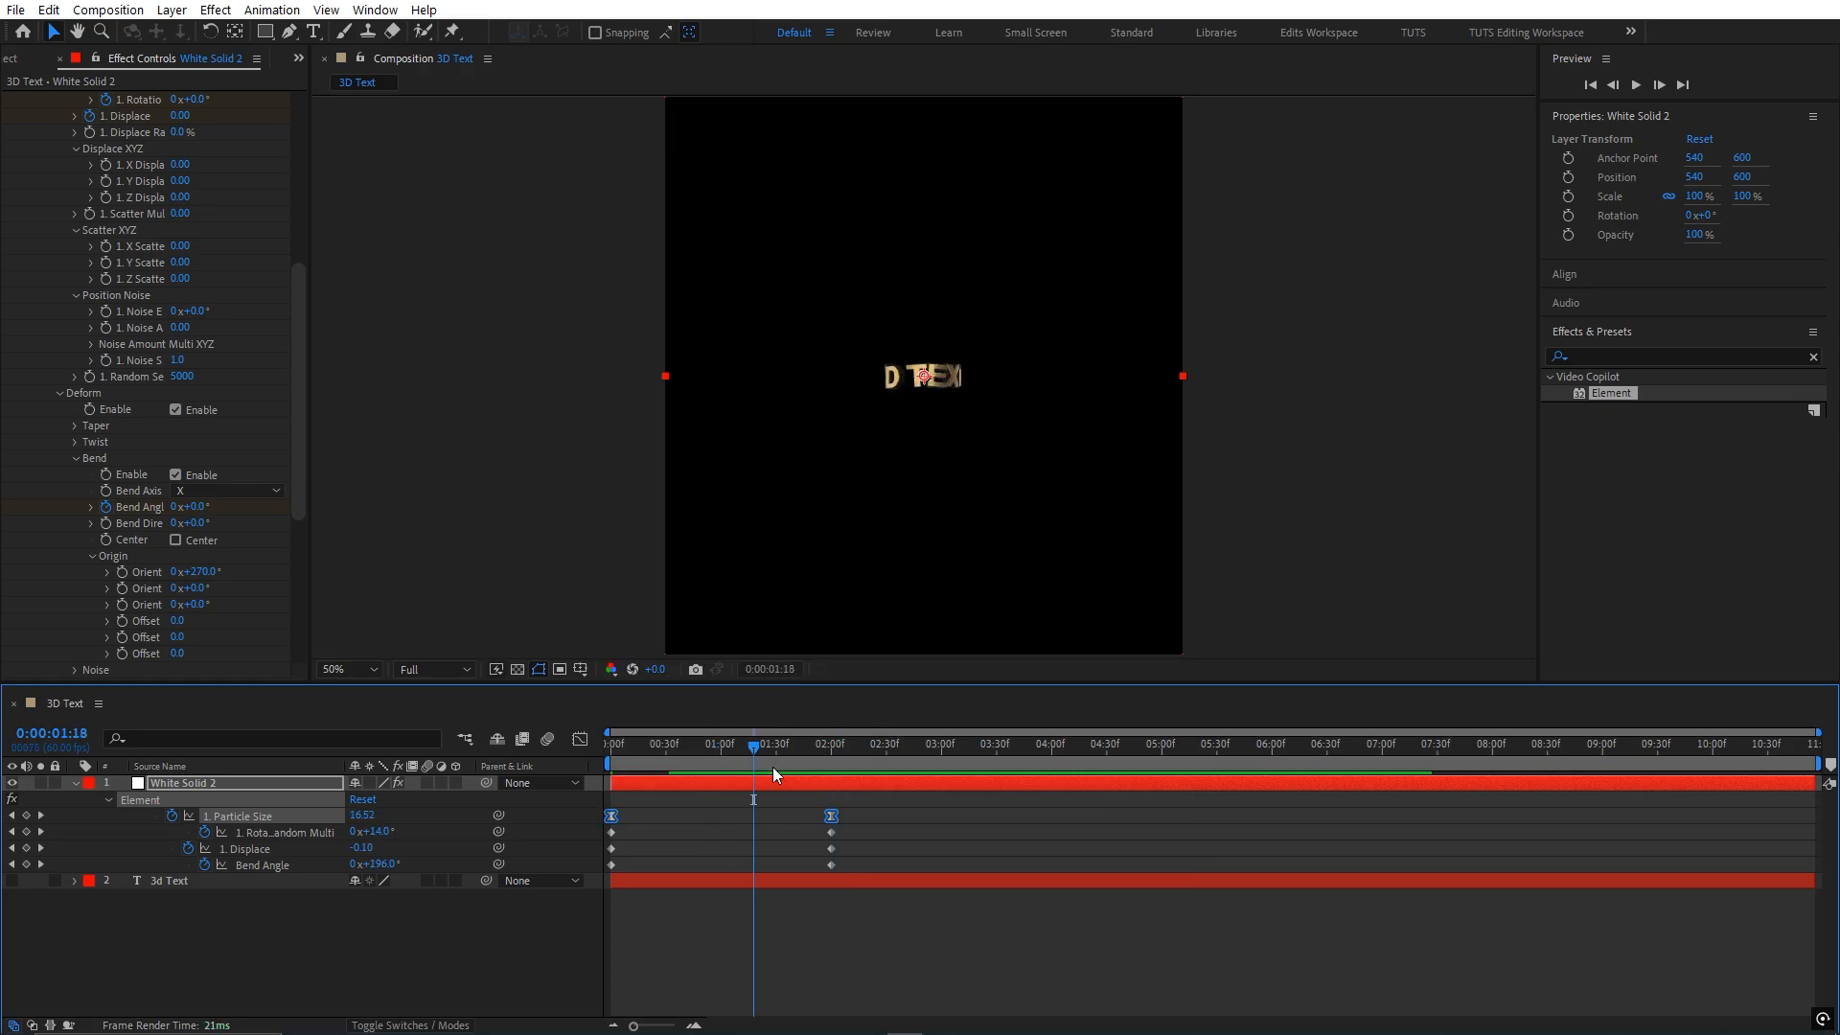
- Steepen the start of the Particle Size value graph and extend the last keyframe's ease handle back to about frame 36
click(580, 739)
drag(672, 863, 619, 877)
scroll(680, 878, up, 5)
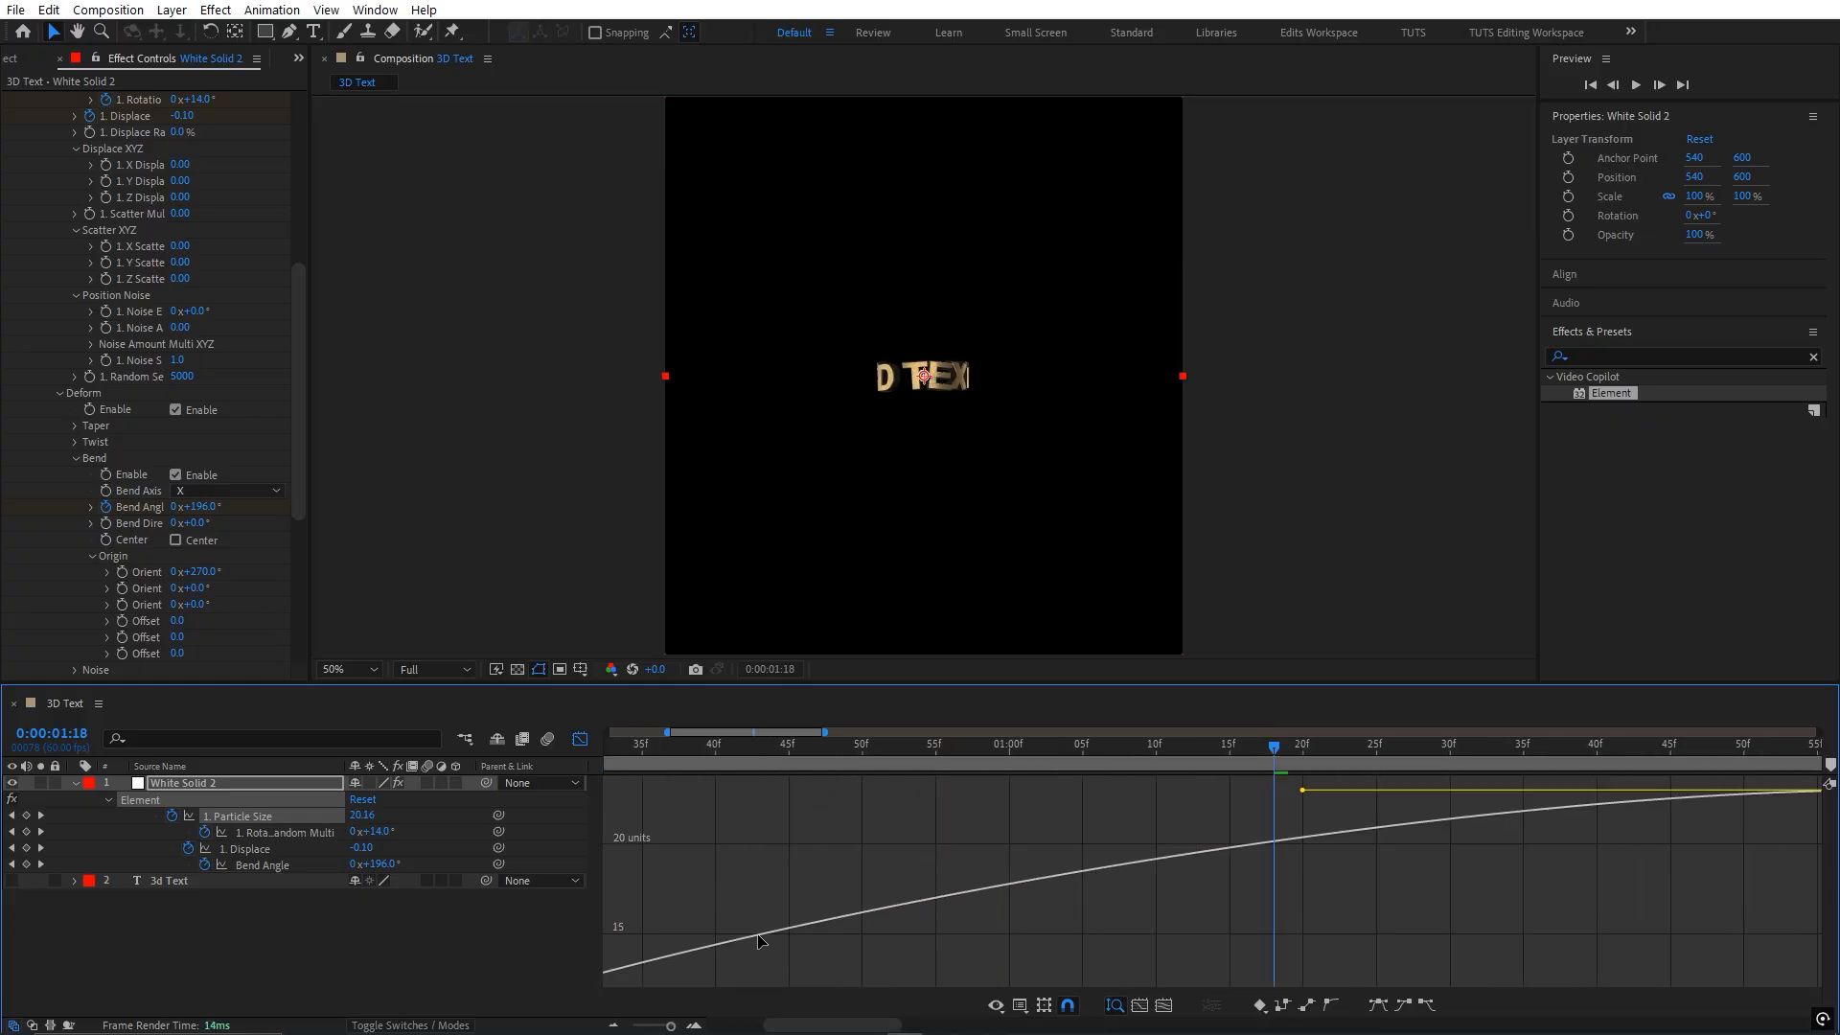
scroll(759, 939, right, 3)
scroll(767, 934, down, 5)
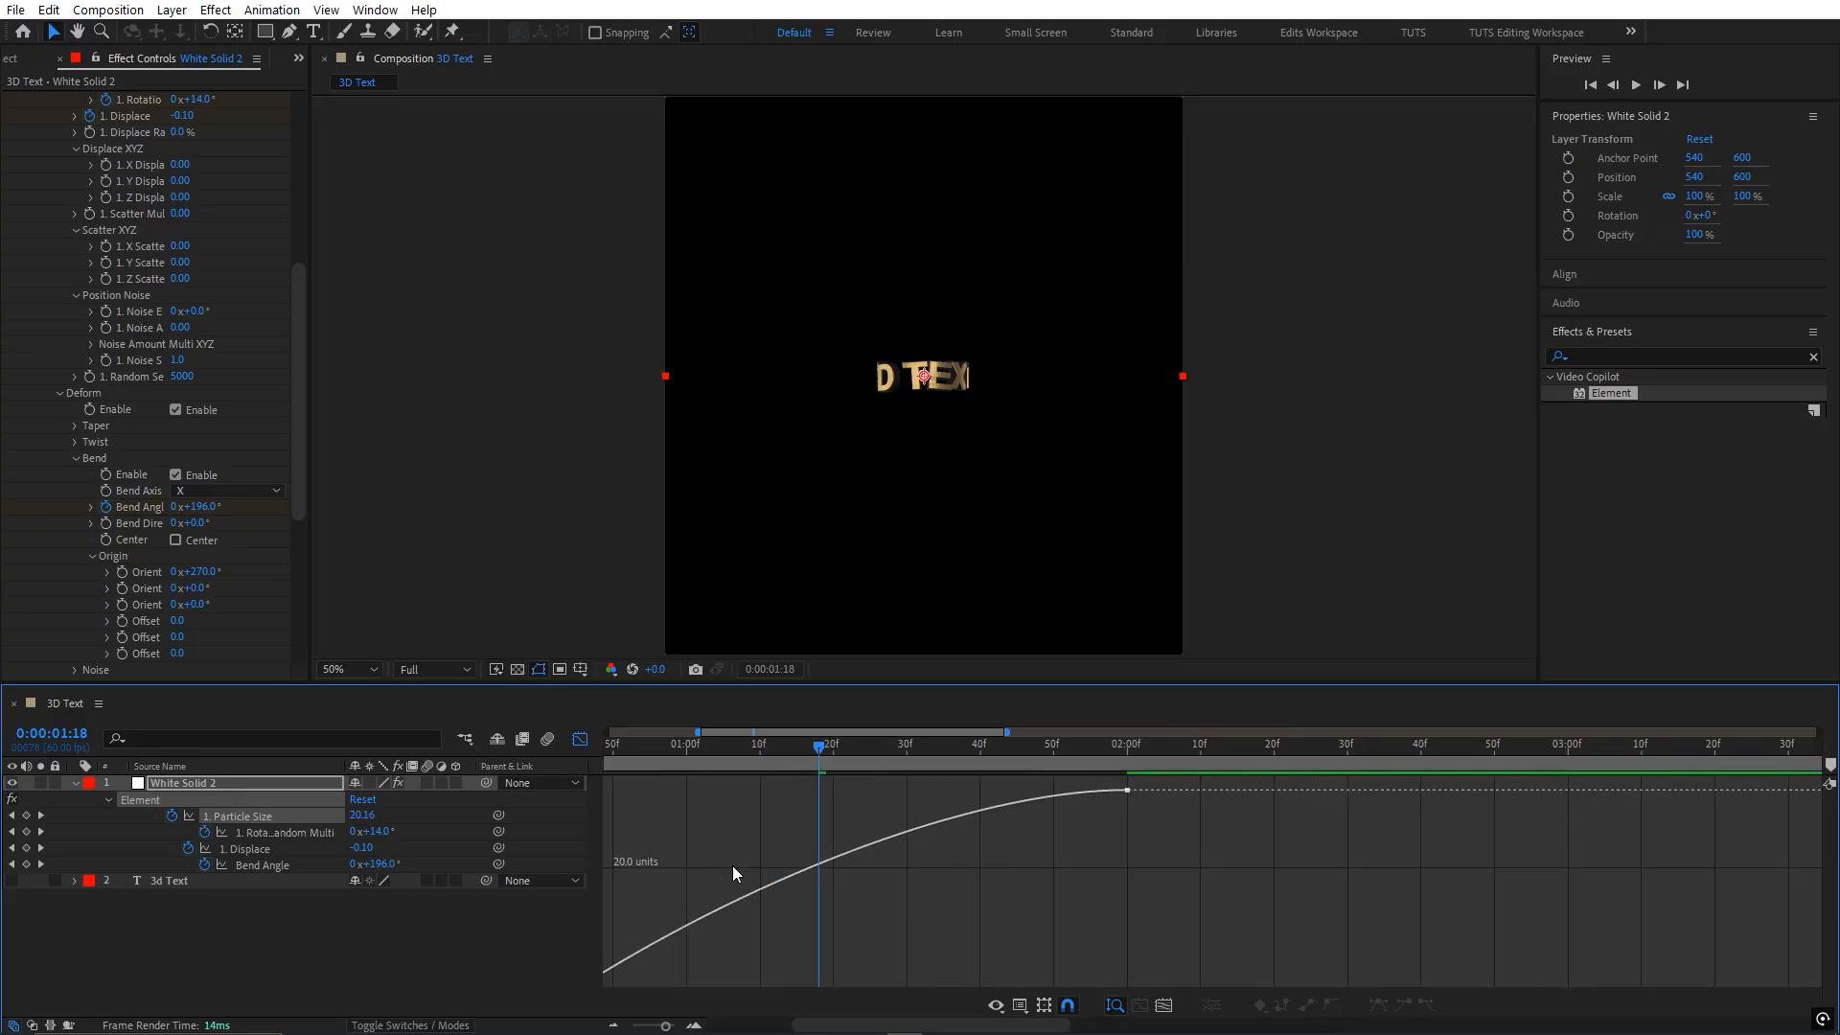
scroll(773, 918, up, 4)
click(1390, 794)
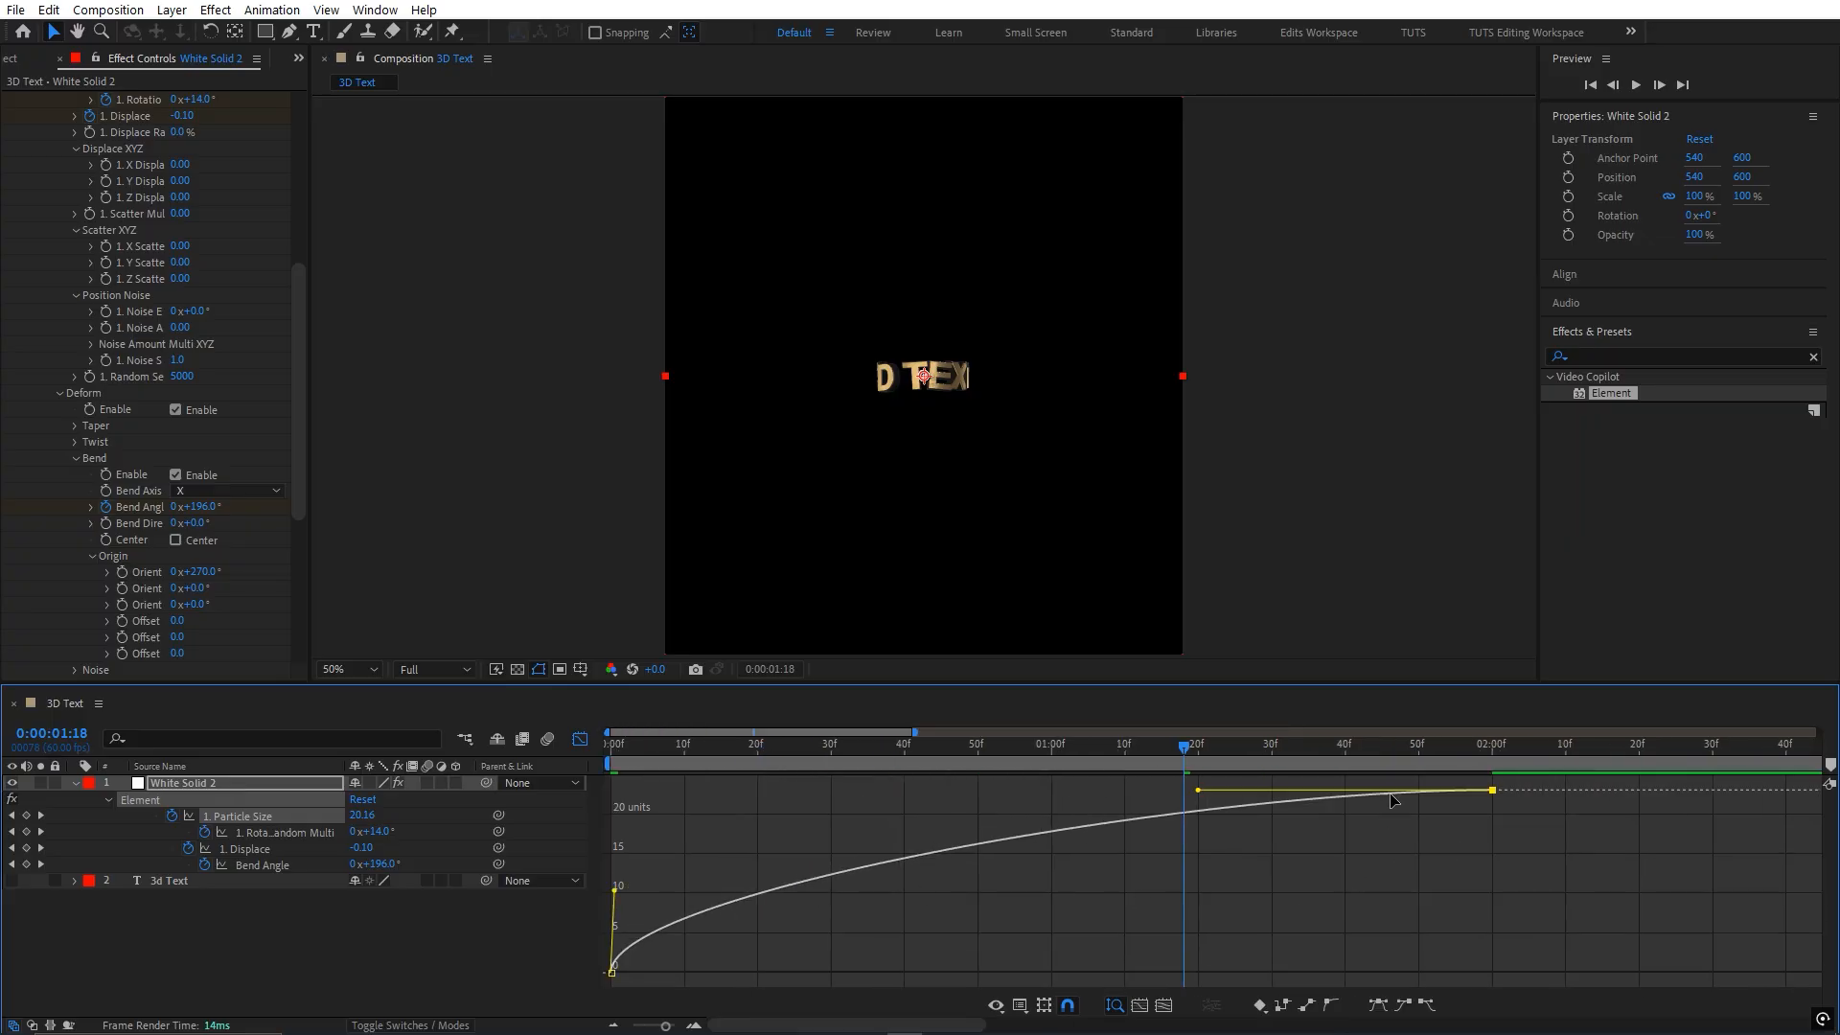
drag(1080, 795, 874, 789)
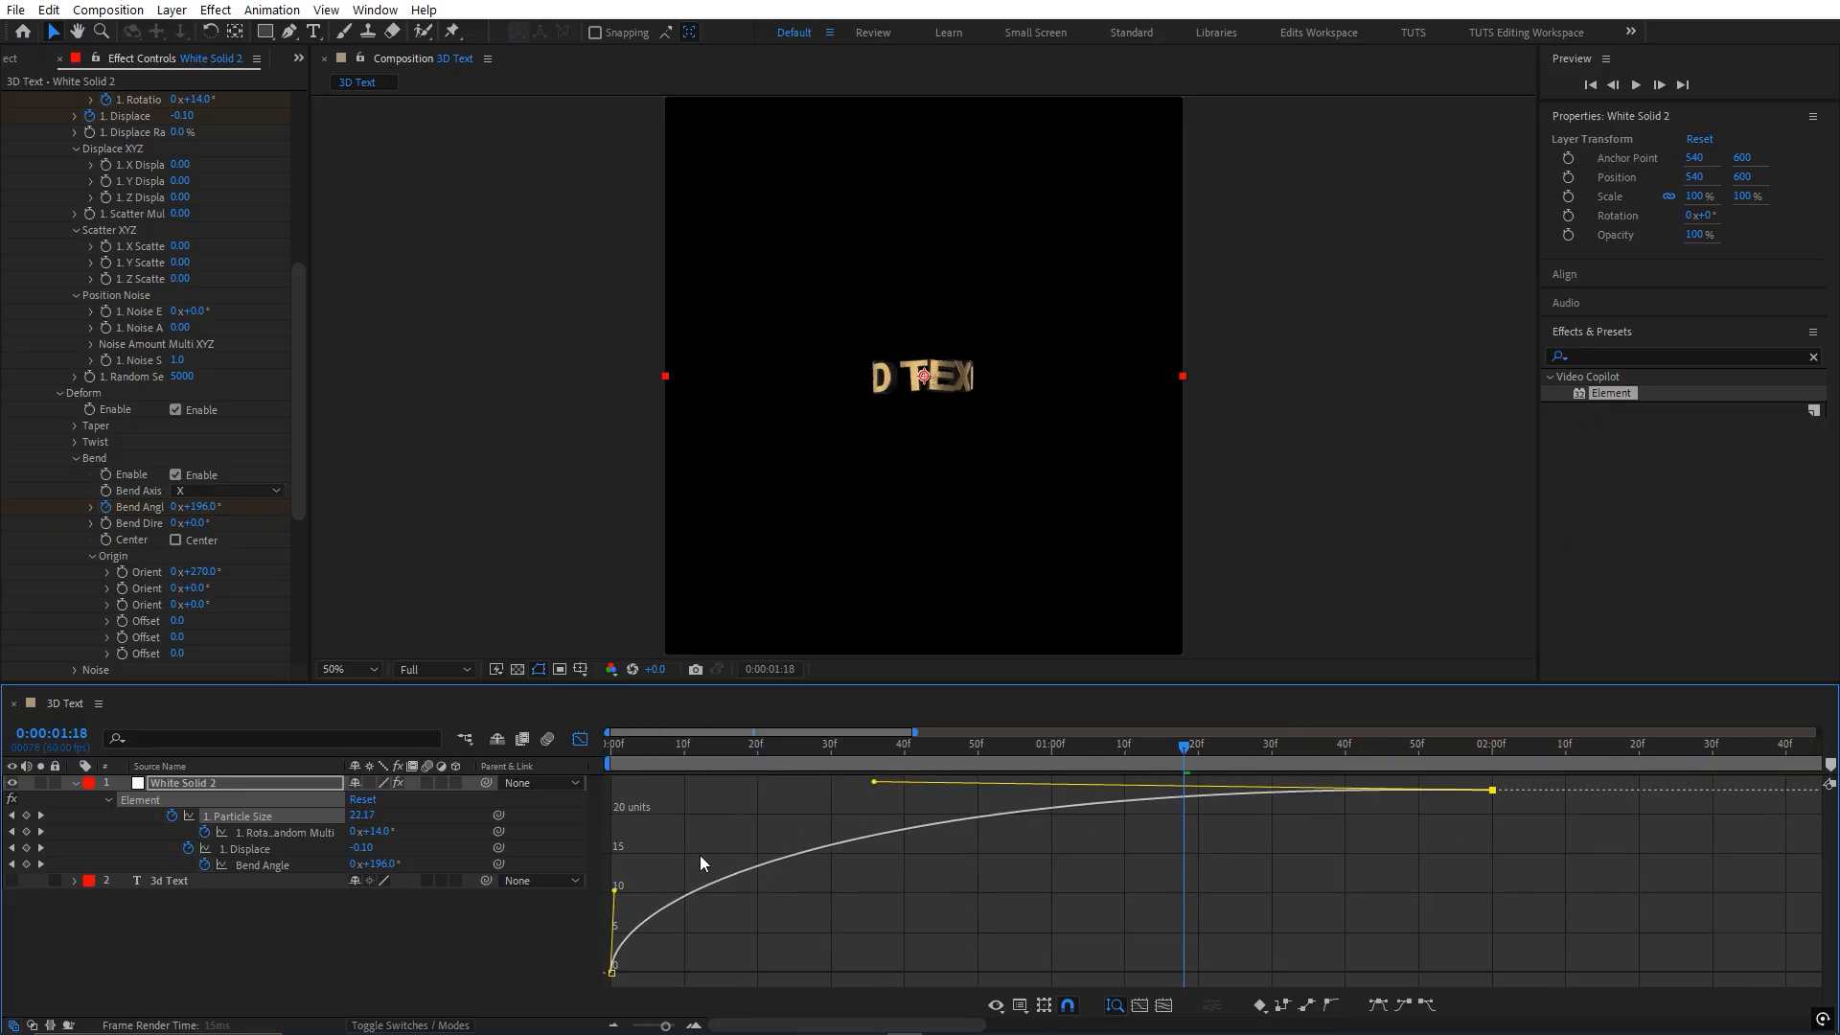
- Soften the Particle Size curve by adjusting both ease handles, placing the last keyframe's handle near frame 46, and play the animation
drag(624, 886, 628, 872)
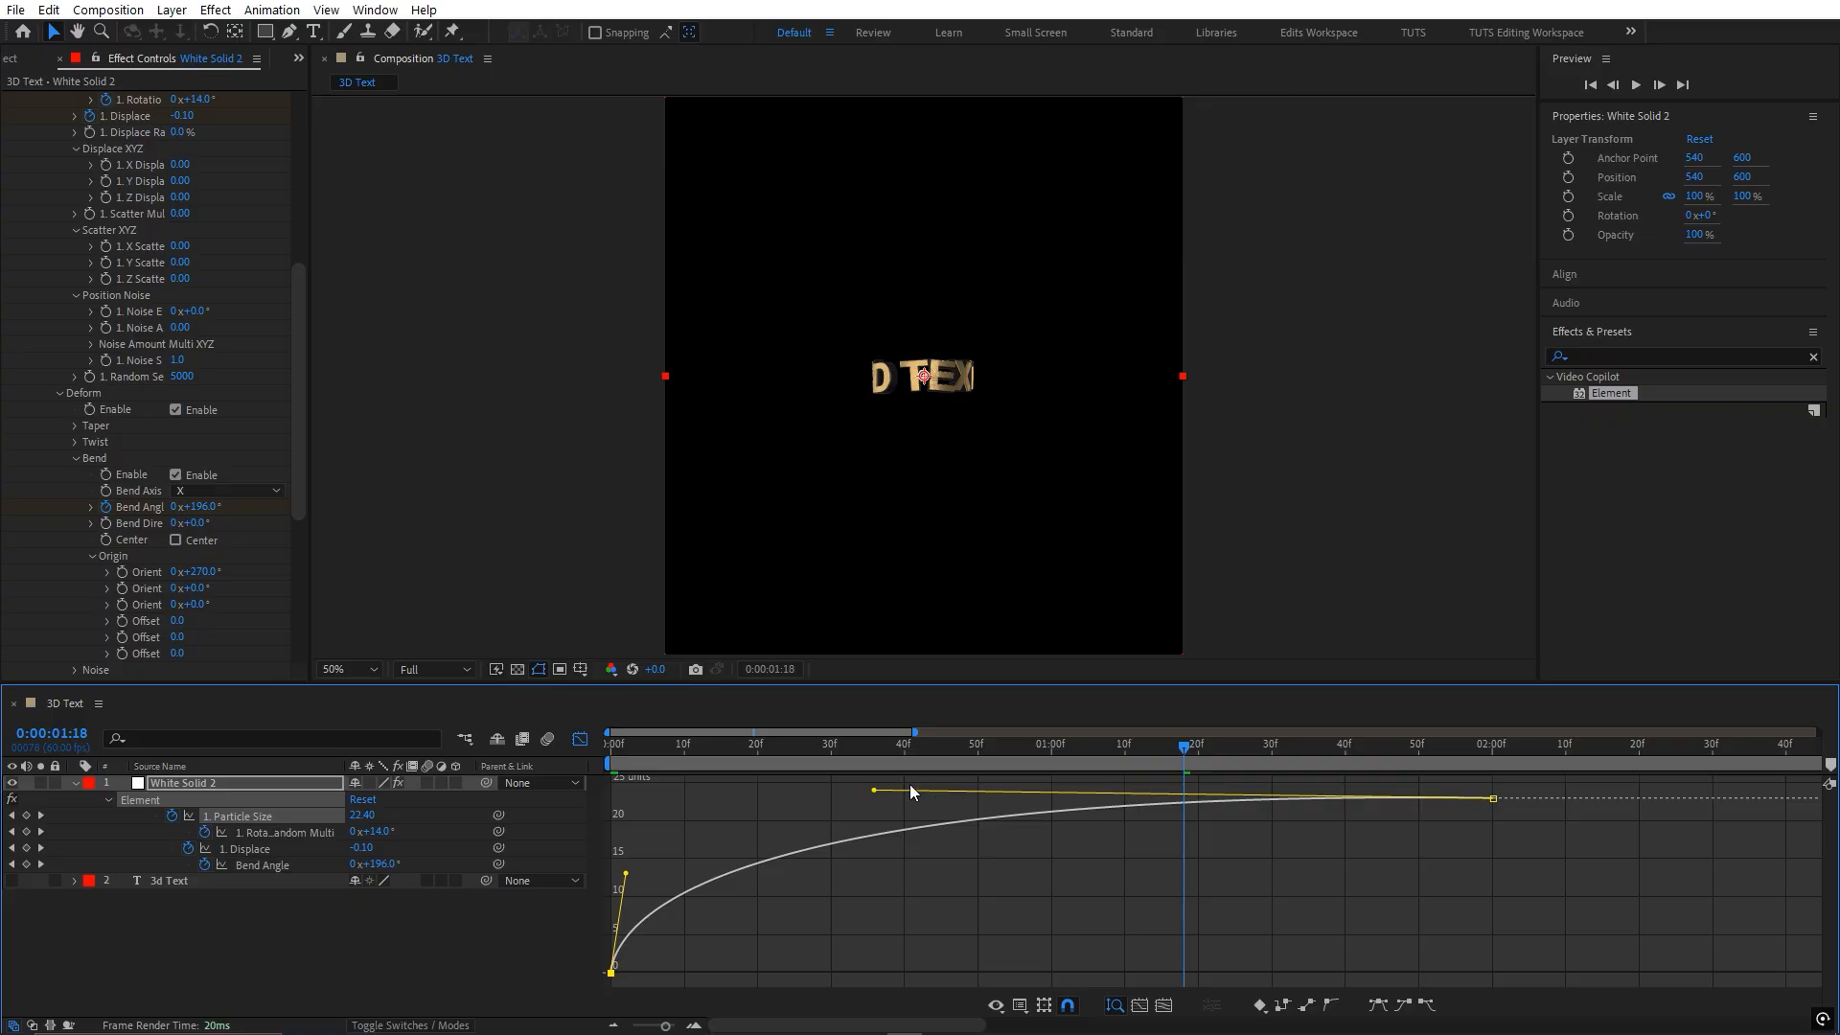
drag(870, 795, 918, 807)
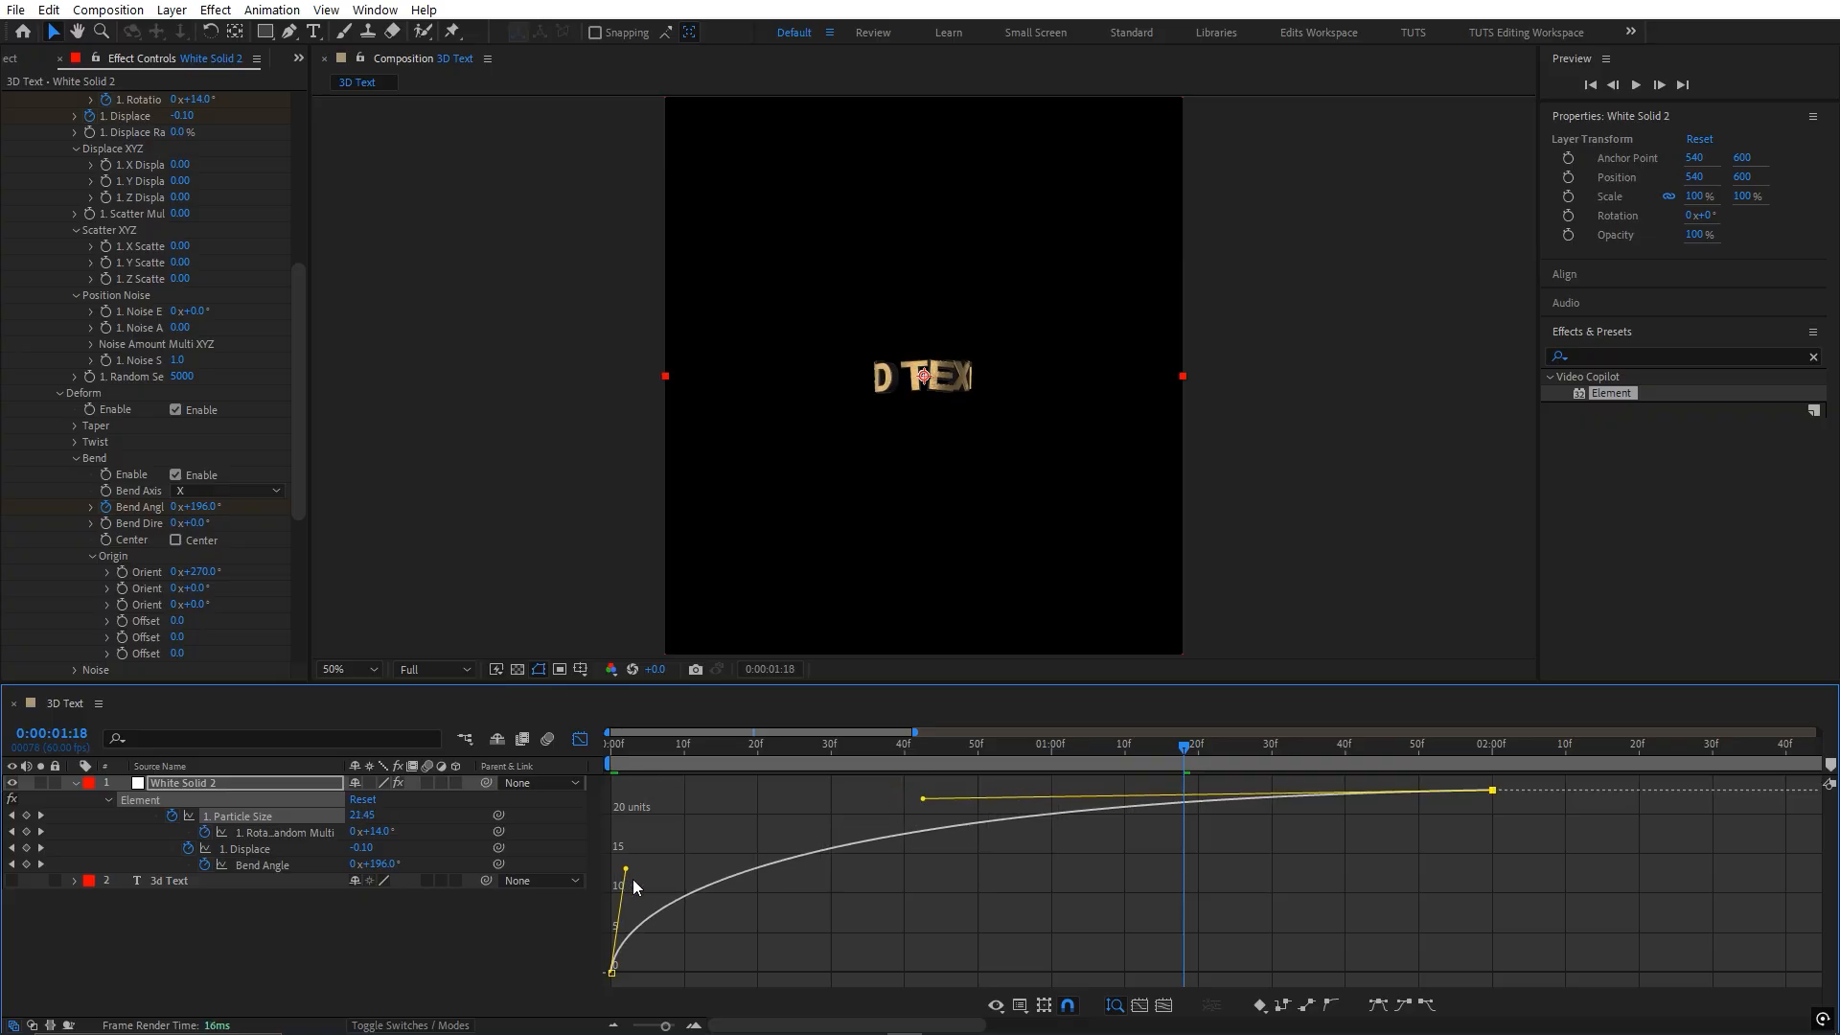
mouse_move(628, 872)
mouse_down()
mouse_move(637, 891)
mouse_move(636, 874)
mouse_up()
click(749, 790)
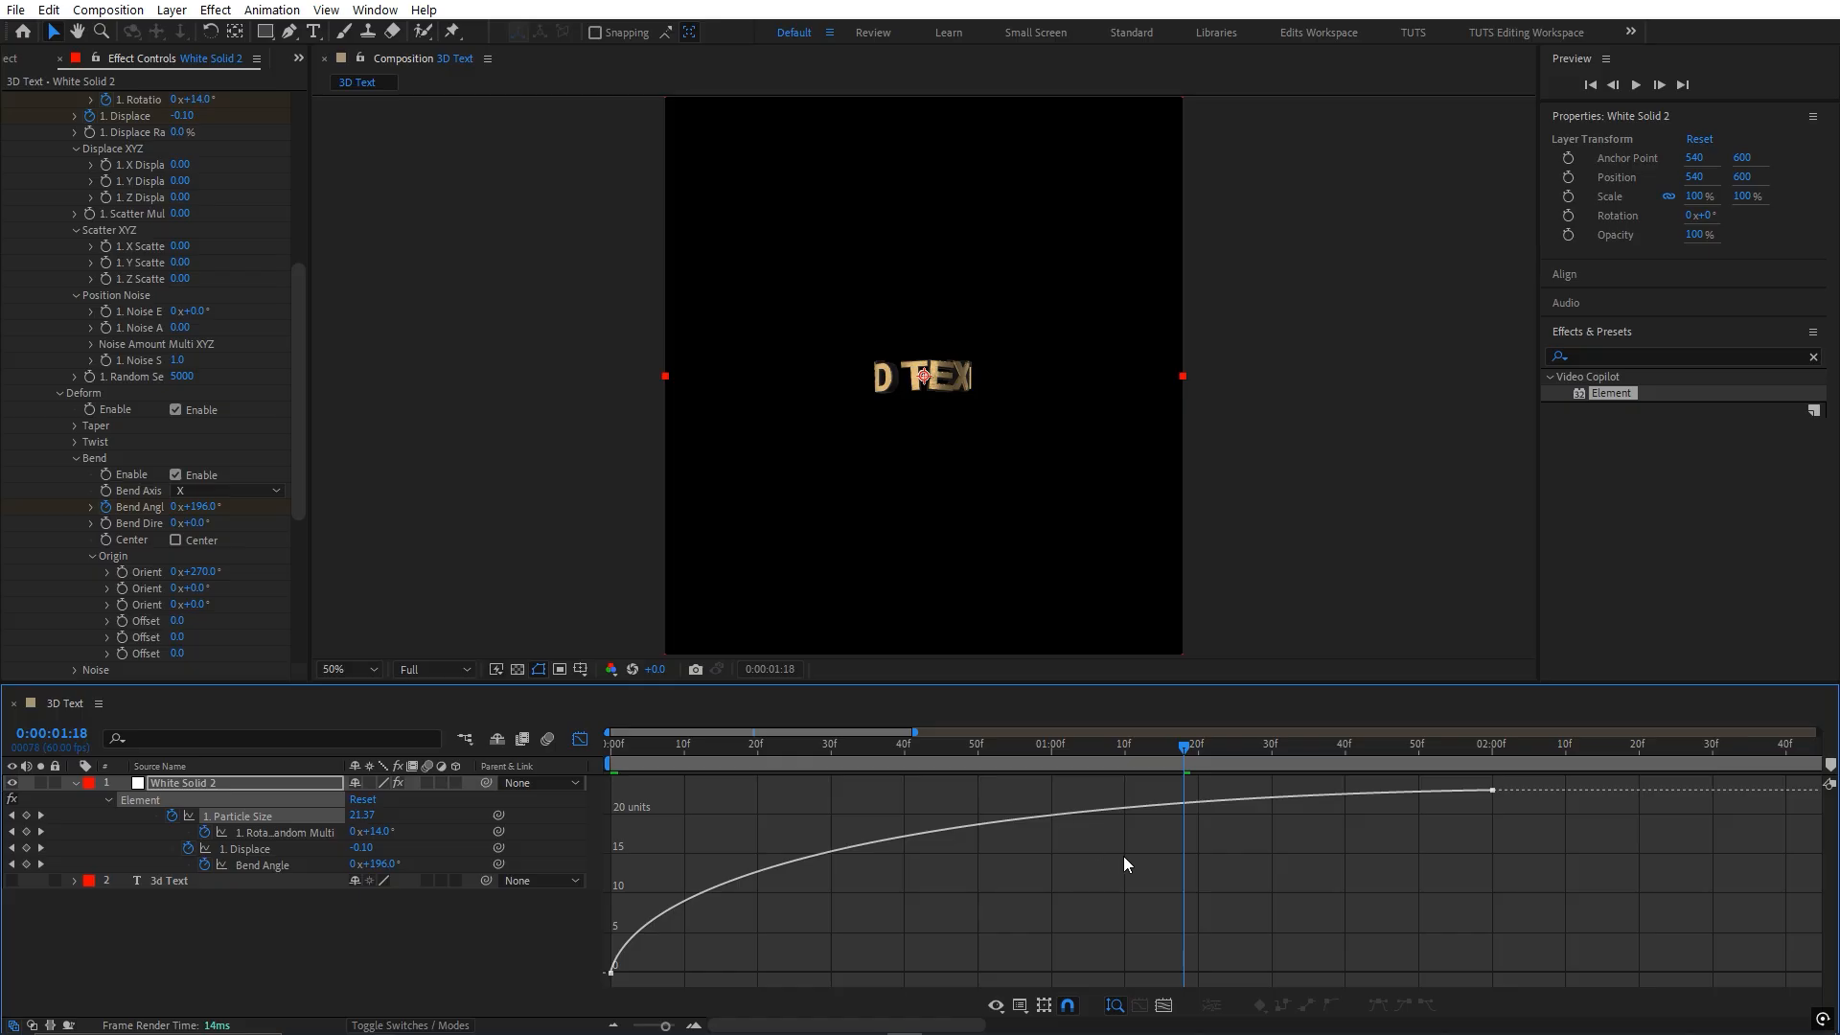
mouse_move(1702, 862)
mouse_down()
mouse_move(1274, 753)
mouse_move(1038, 790)
mouse_up()
drag(923, 799, 947, 806)
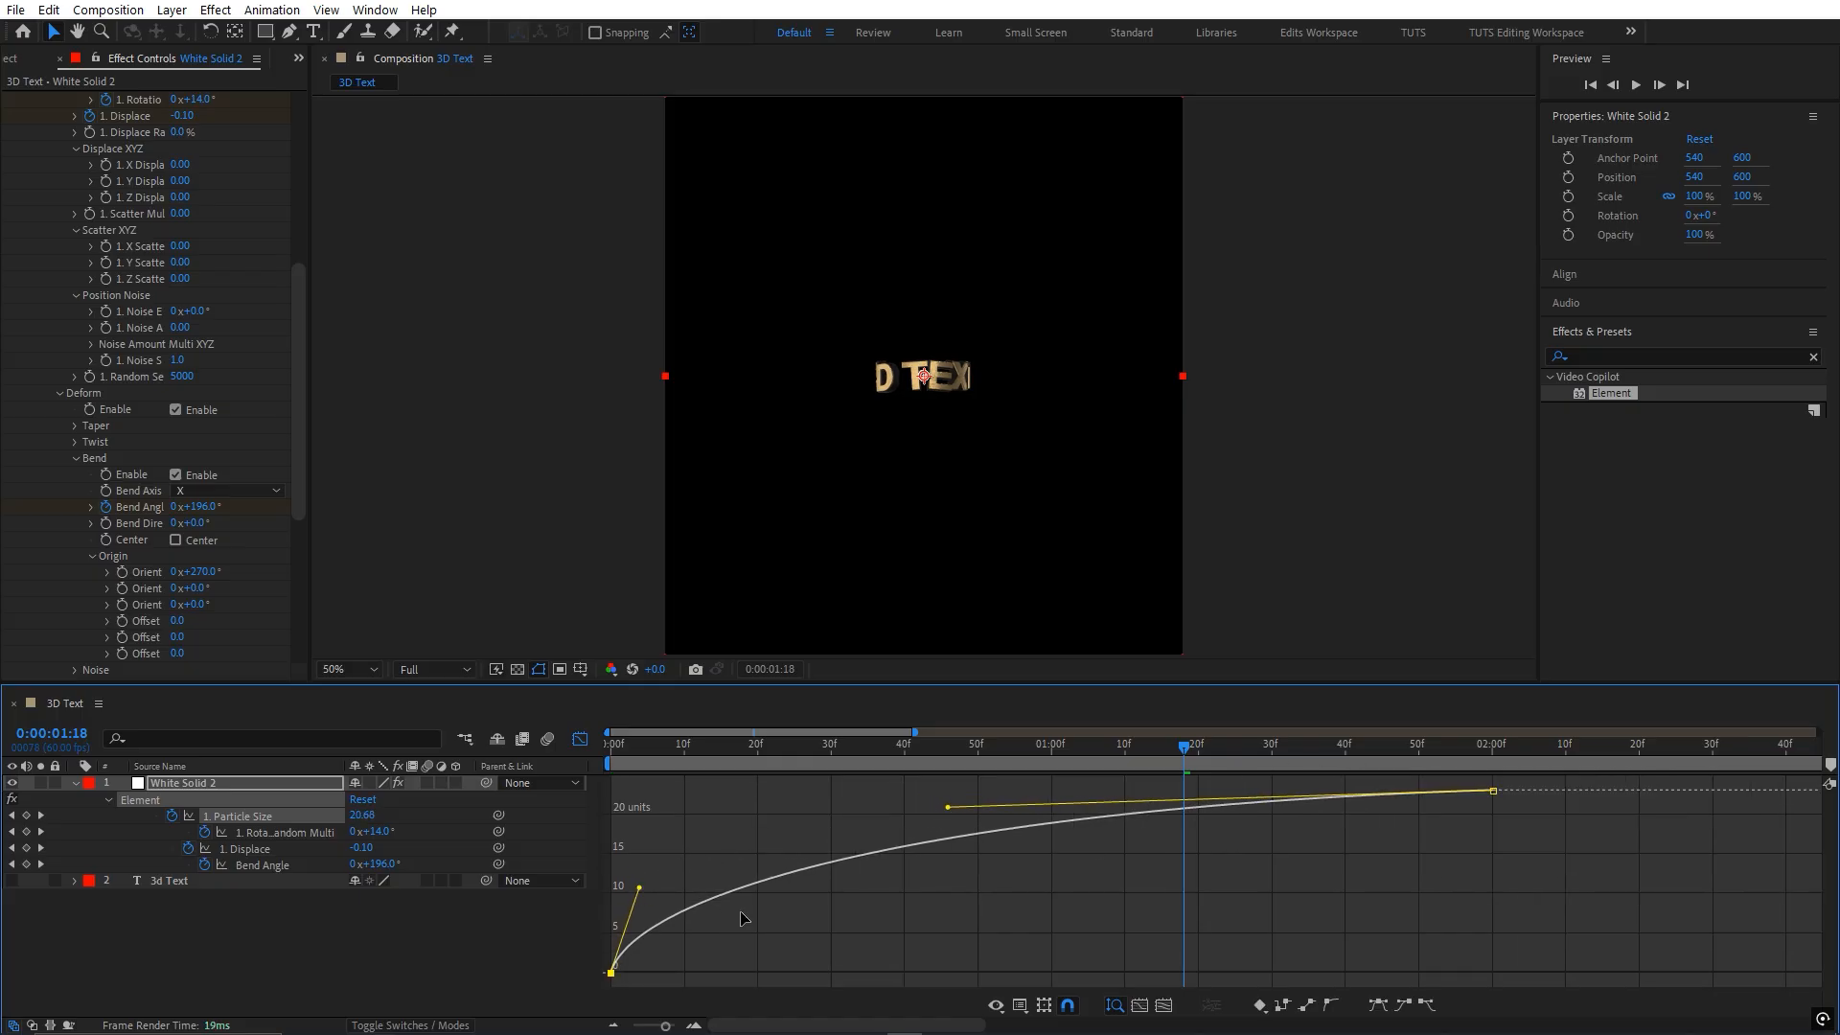
click(742, 877)
drag(659, 758, 611, 762)
key(space)
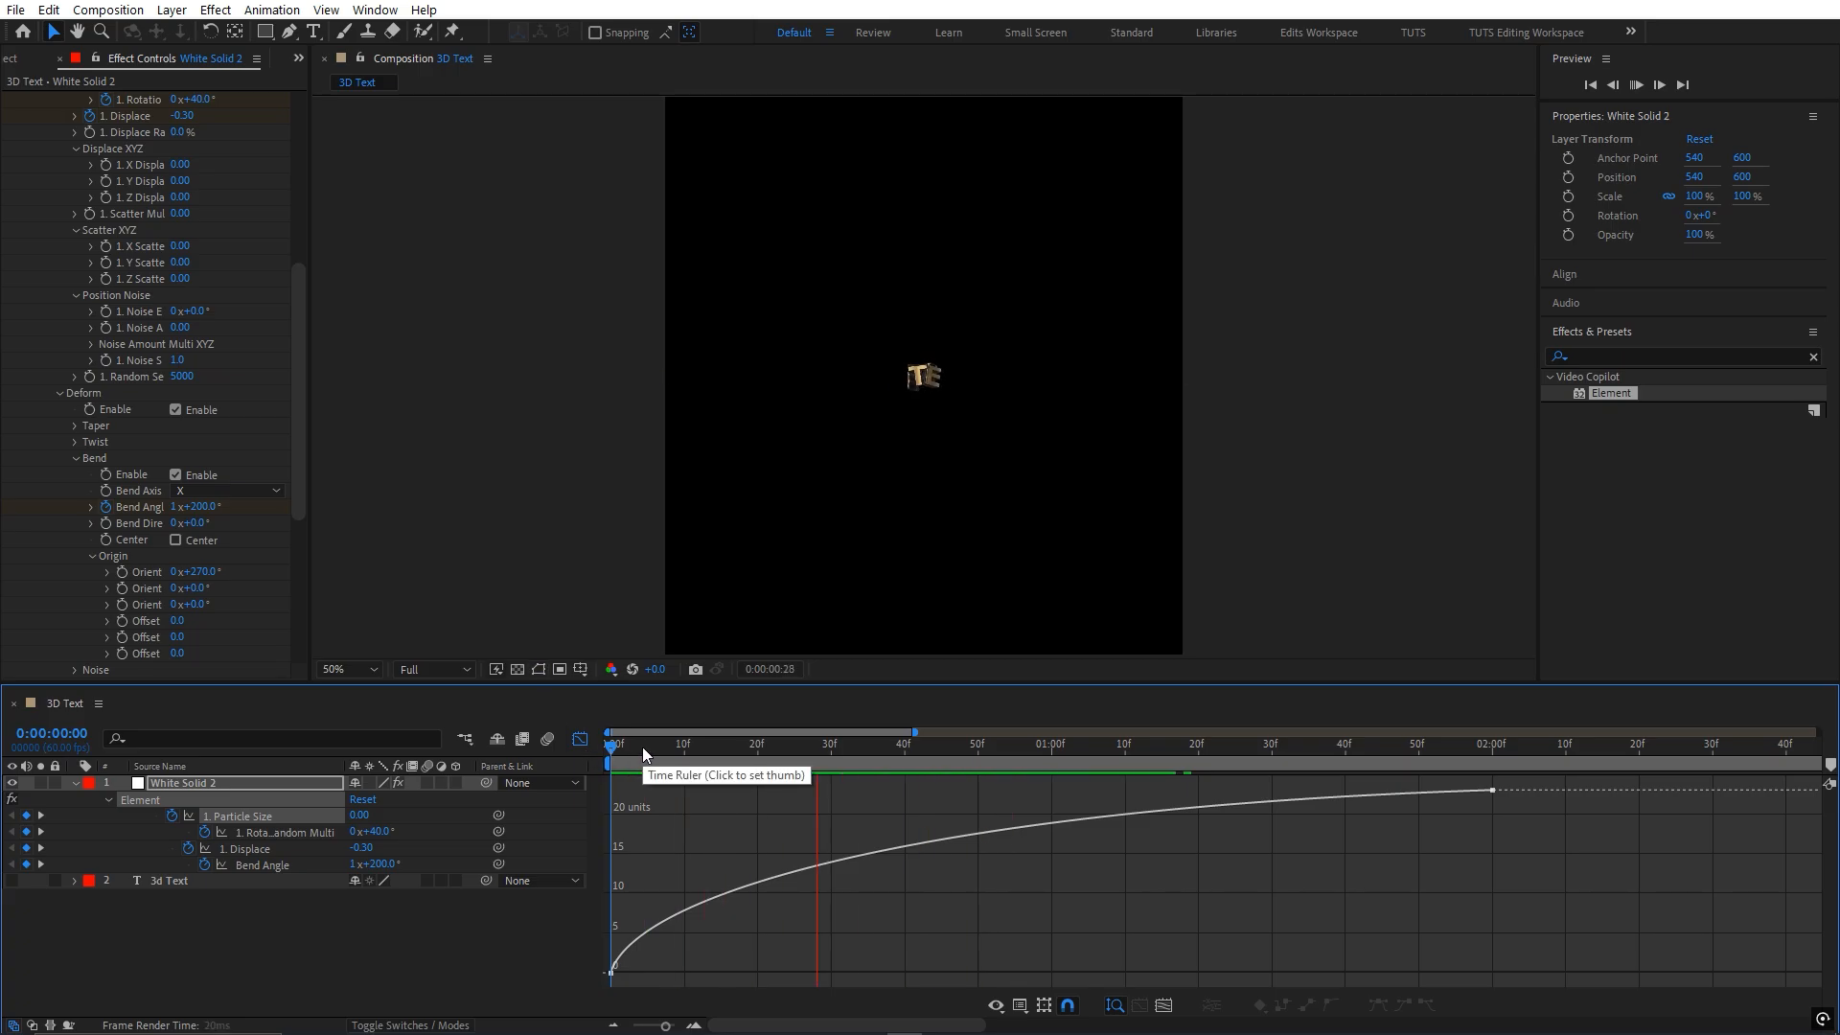
- Apply Easy Ease to both Bend Angle keyframes and show their value graph
key(space)
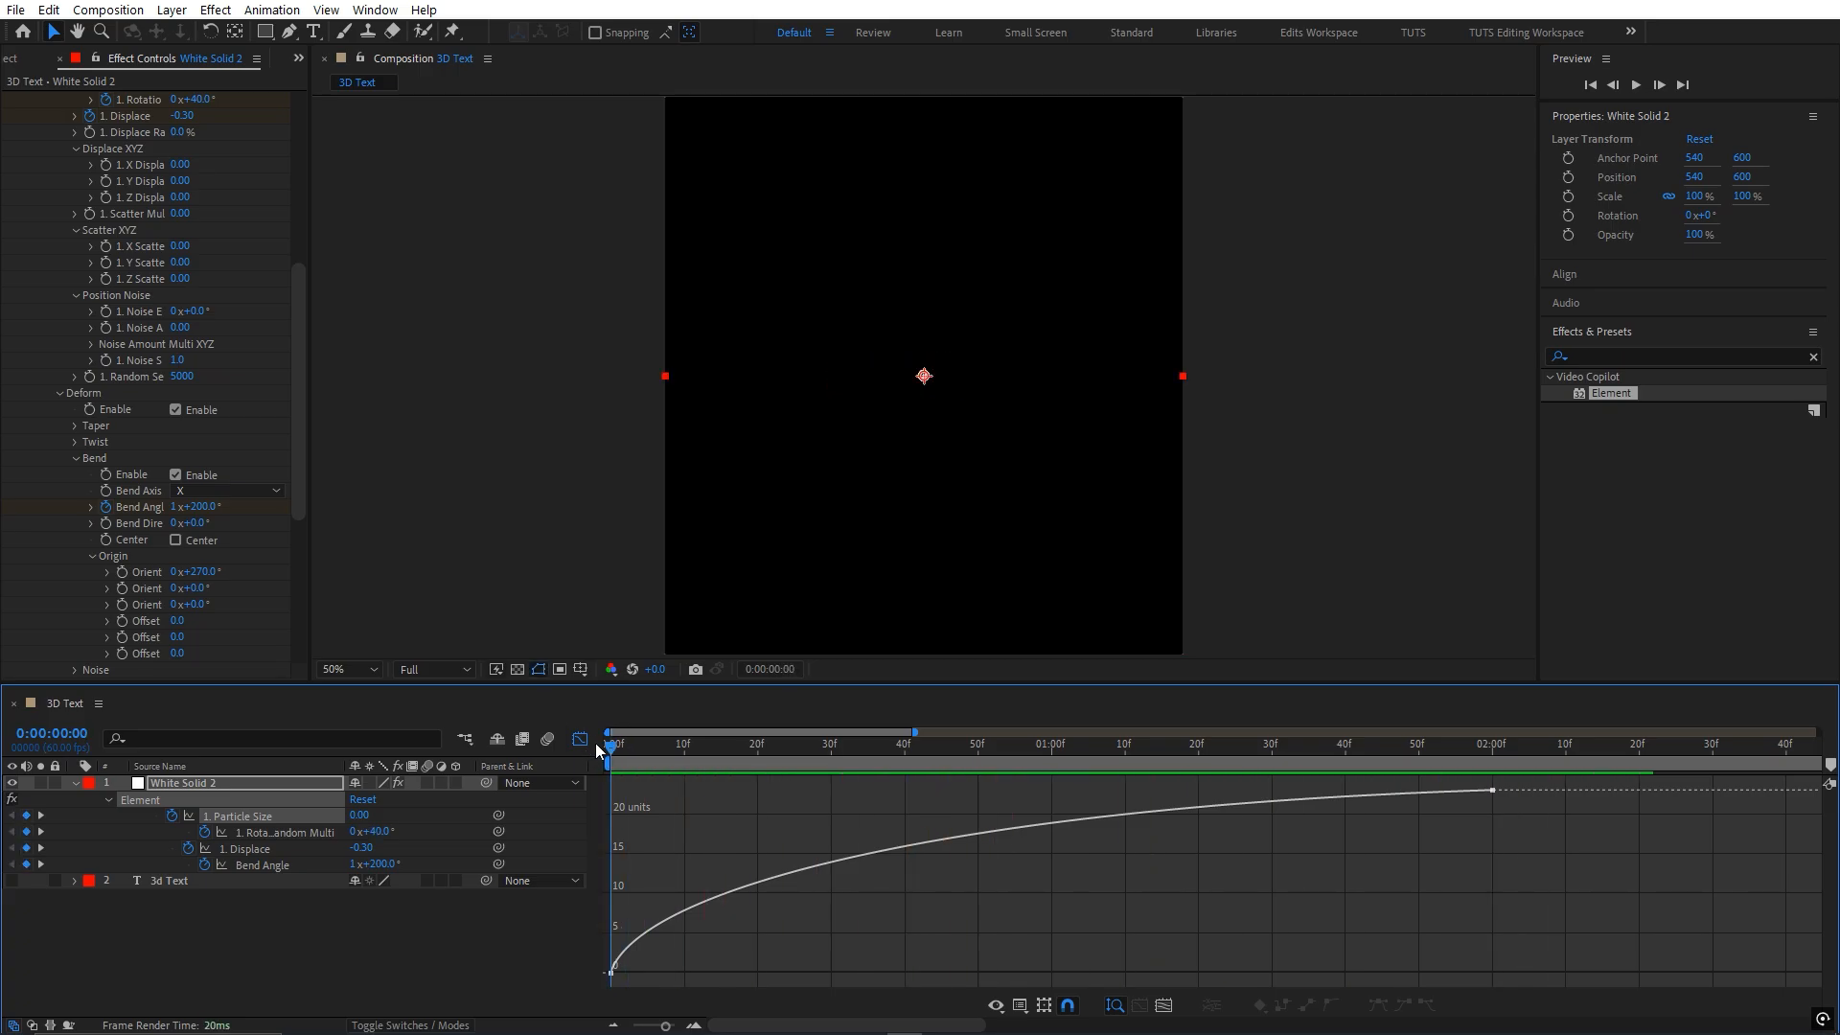
key(shift+F3)
drag(1541, 858, 573, 876)
key(F9)
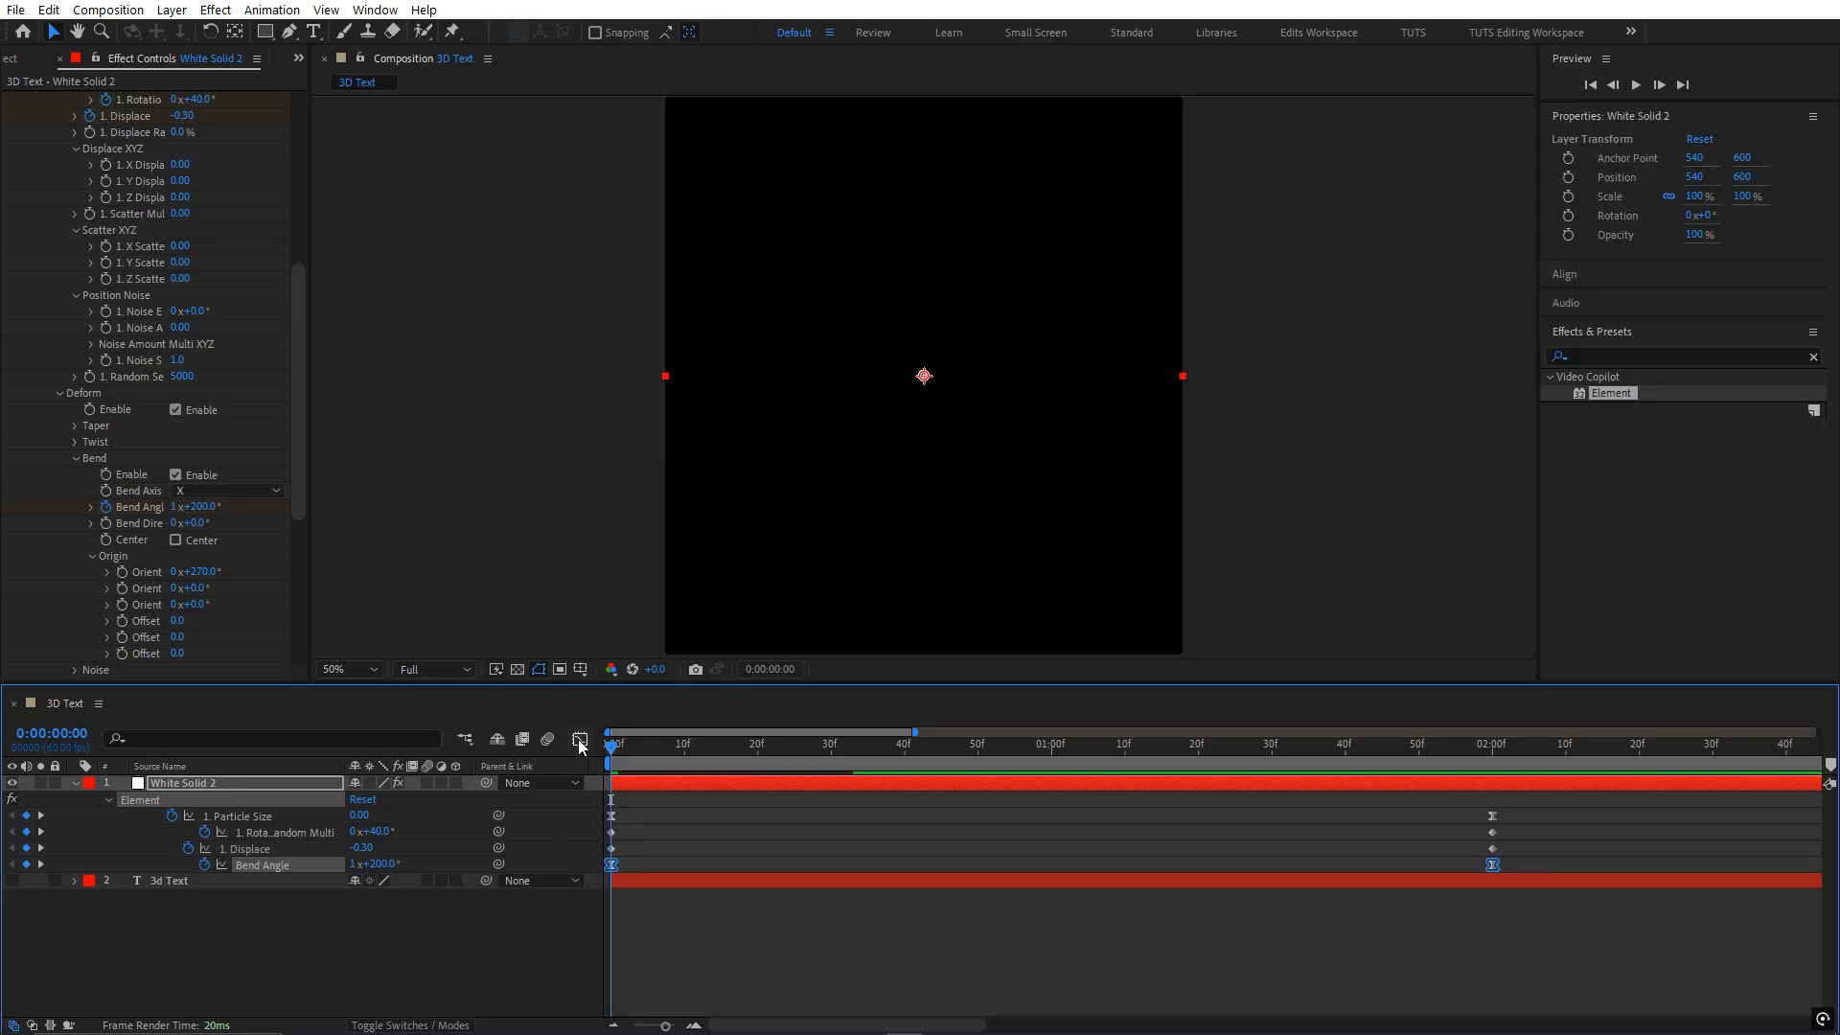
click(580, 739)
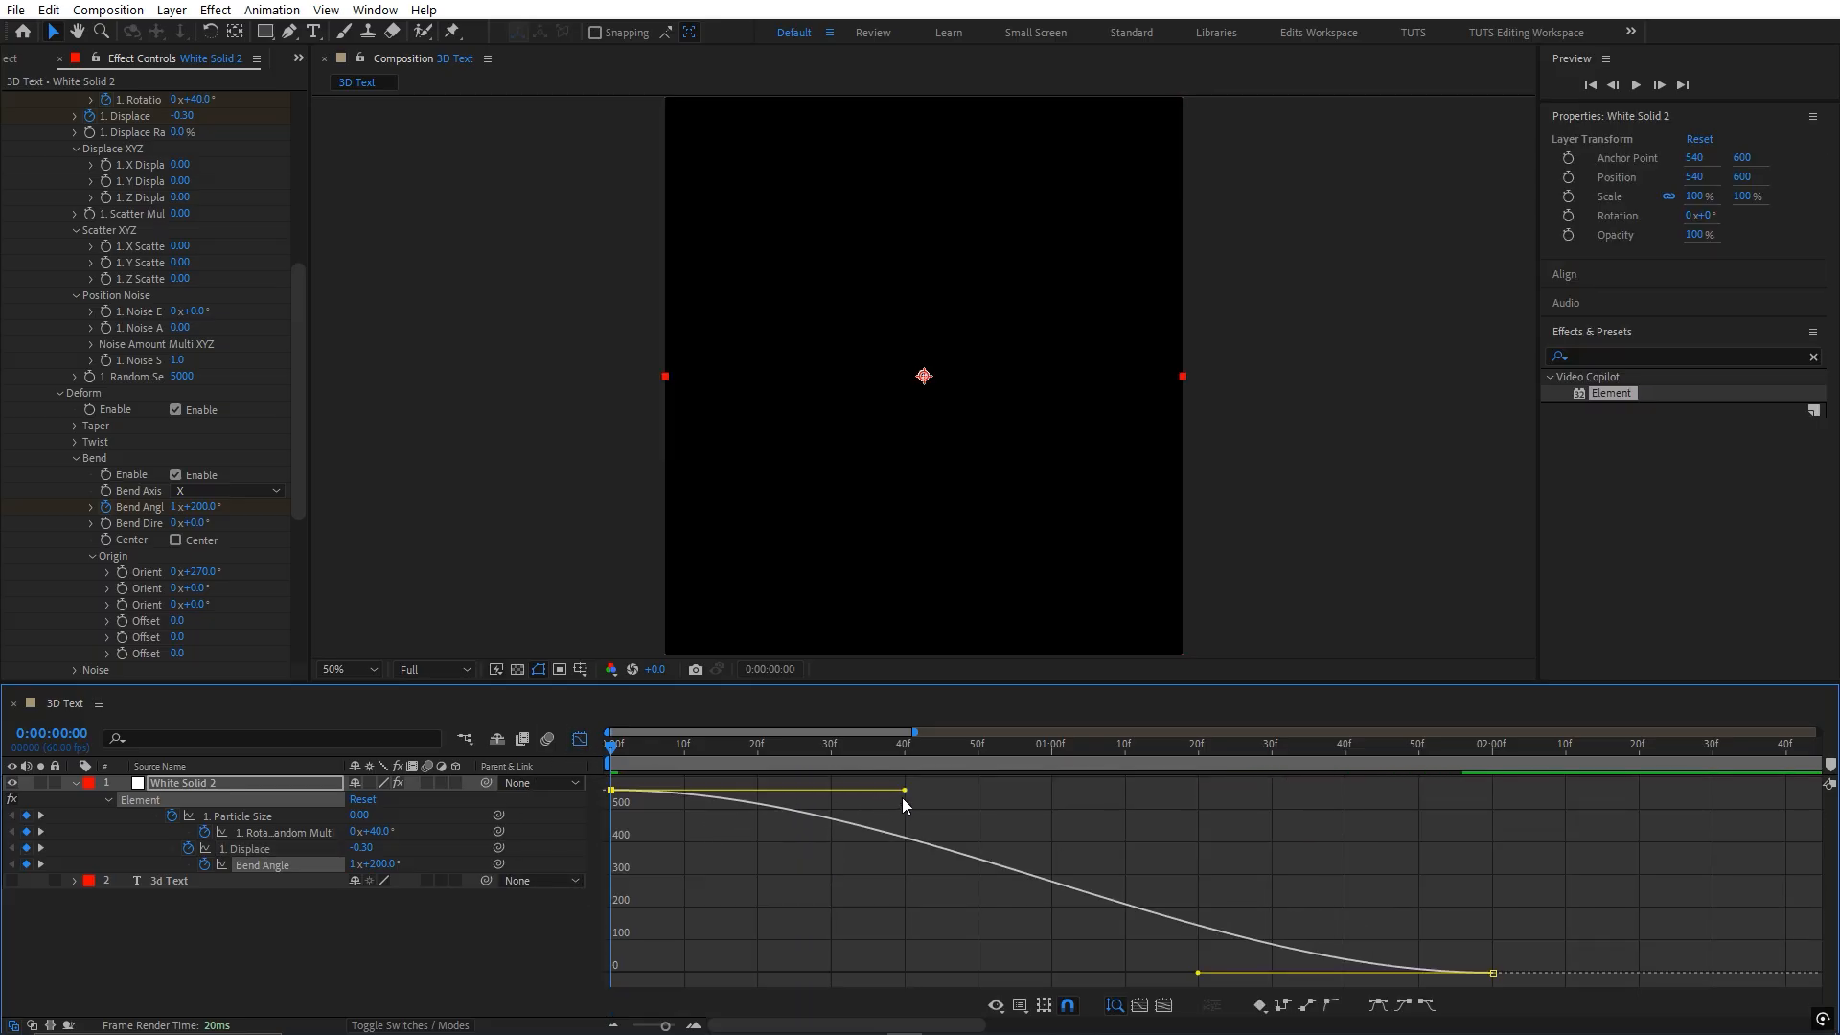
- Steepen the start of the Bend Angle curve, extend the last keyframe's ease handle back to about frame 51, and preview the animation
drag(904, 791, 641, 918)
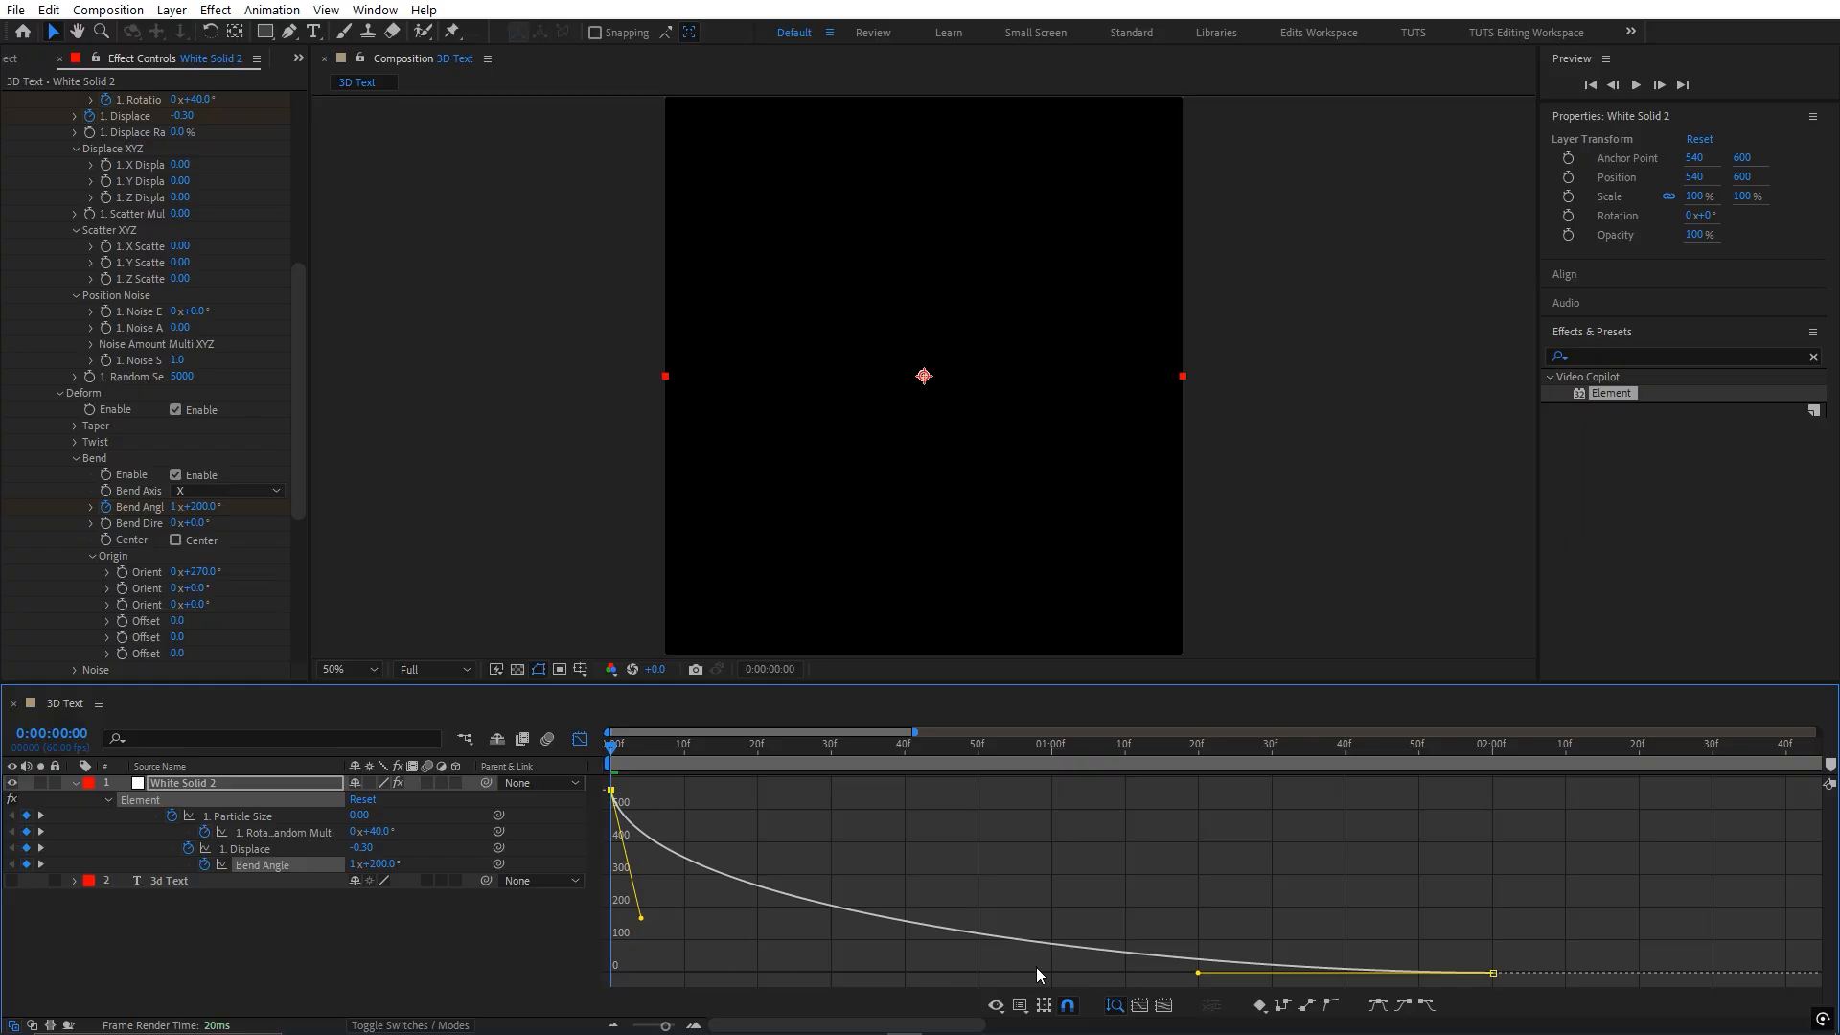
drag(1199, 977, 985, 955)
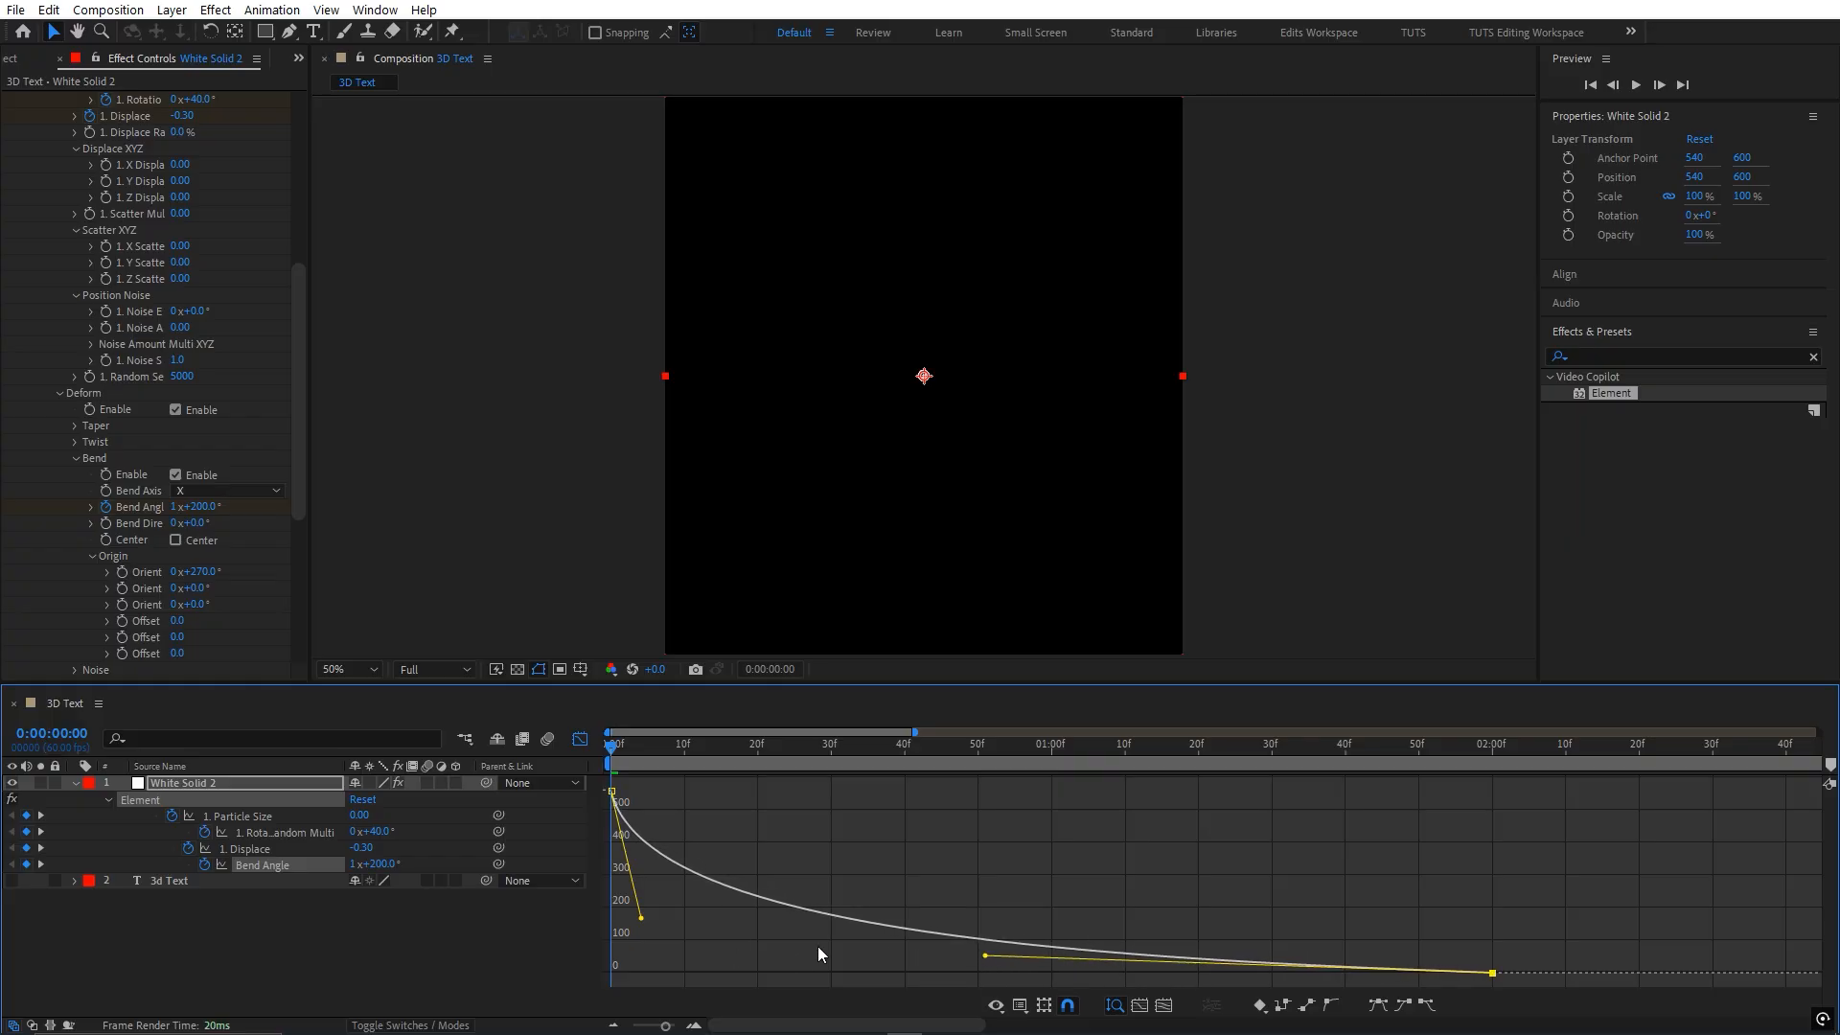
click(705, 945)
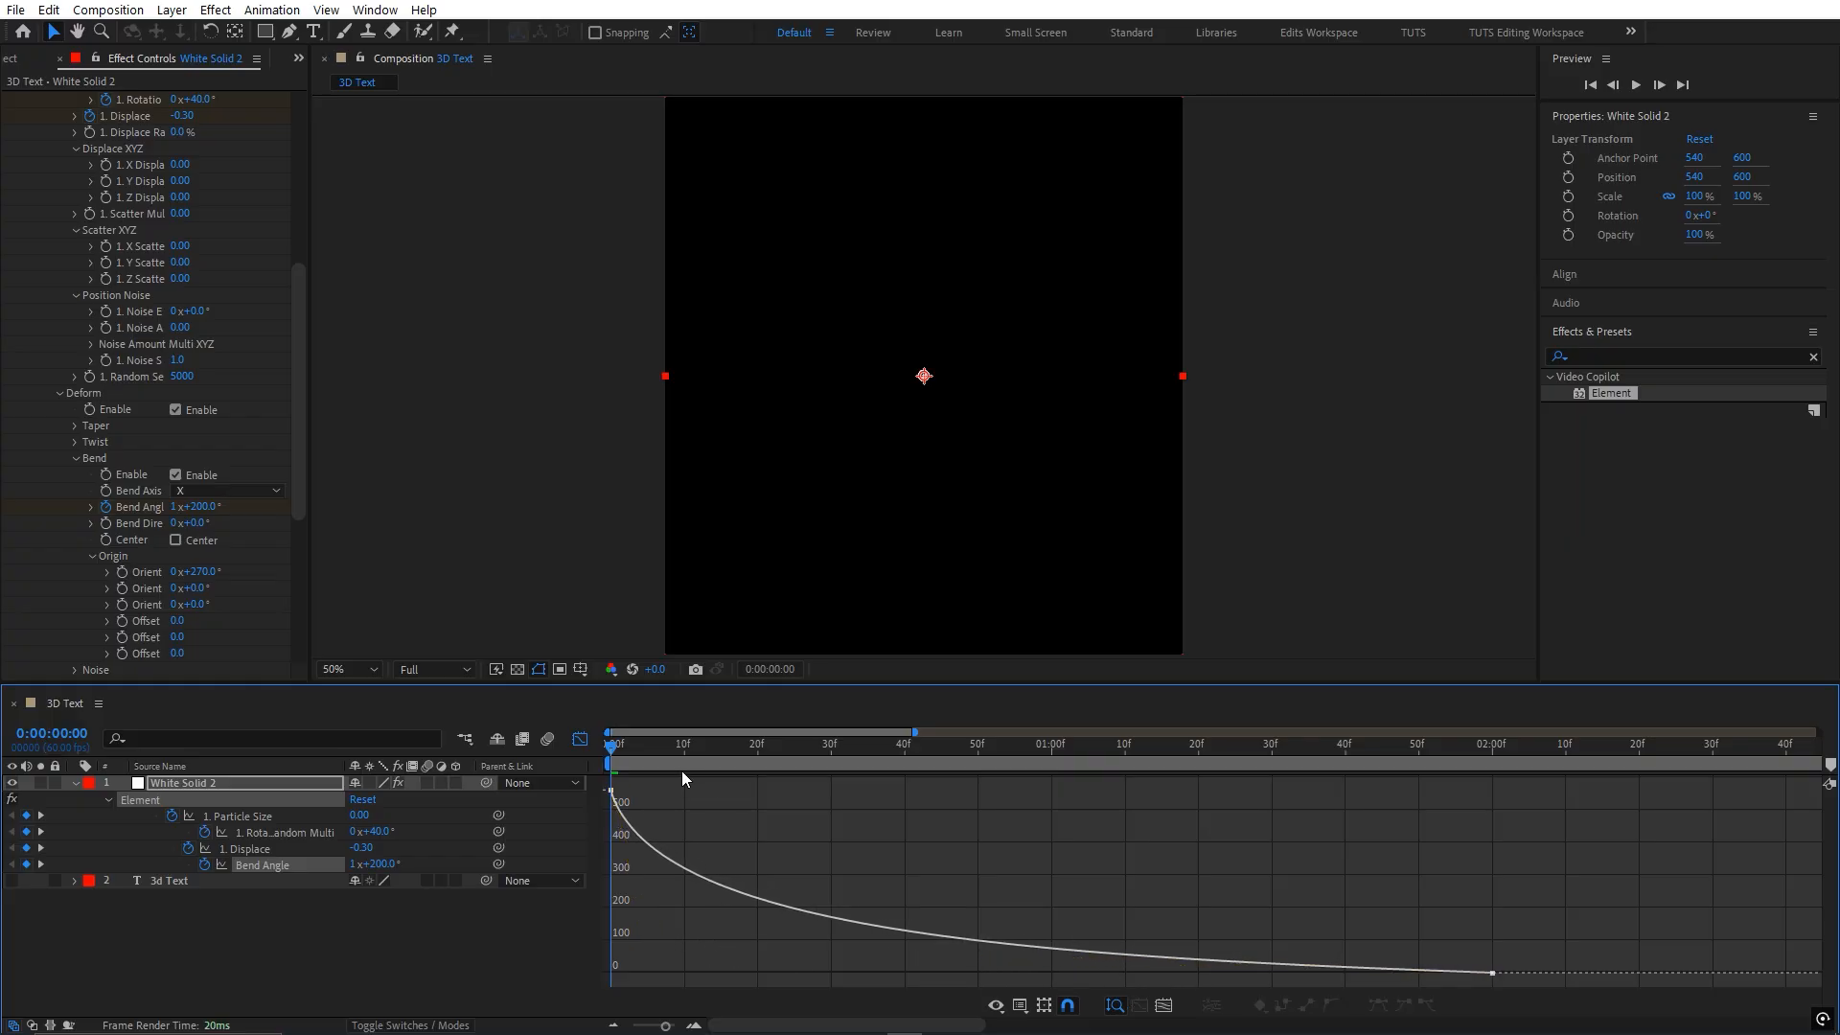
key(space)
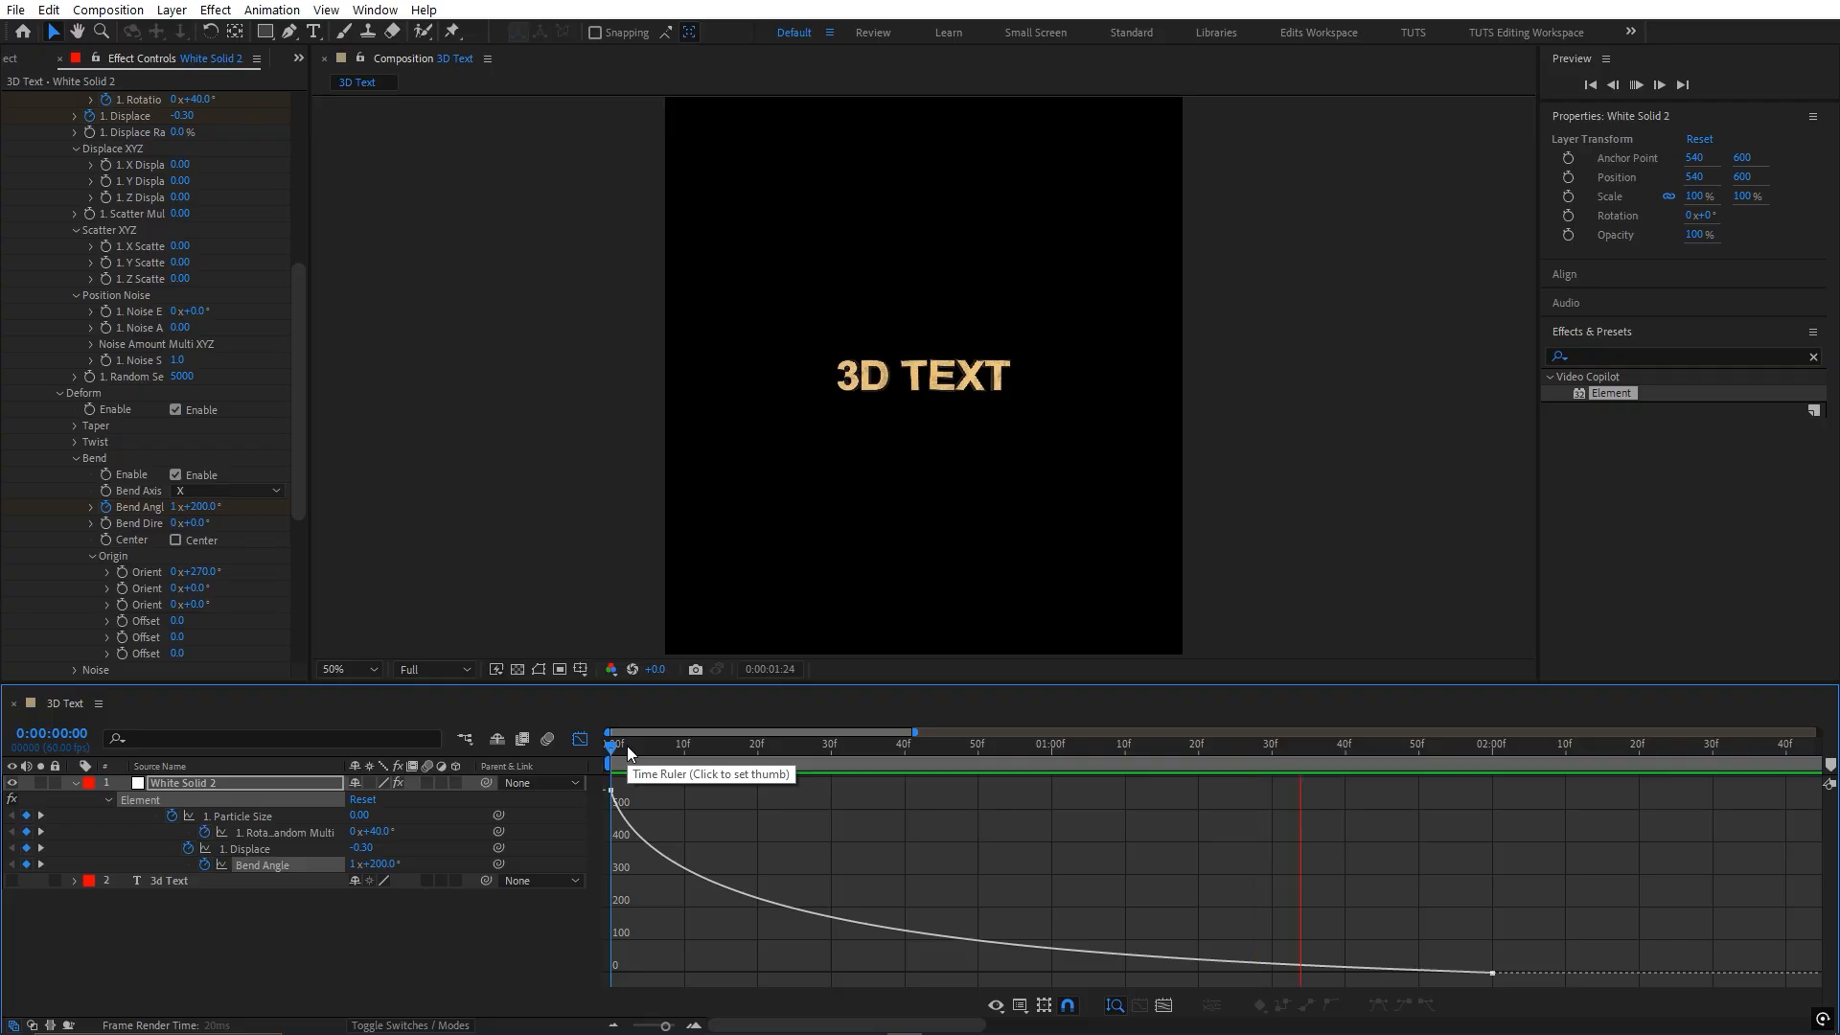
key(space)
key(space)
key(space)
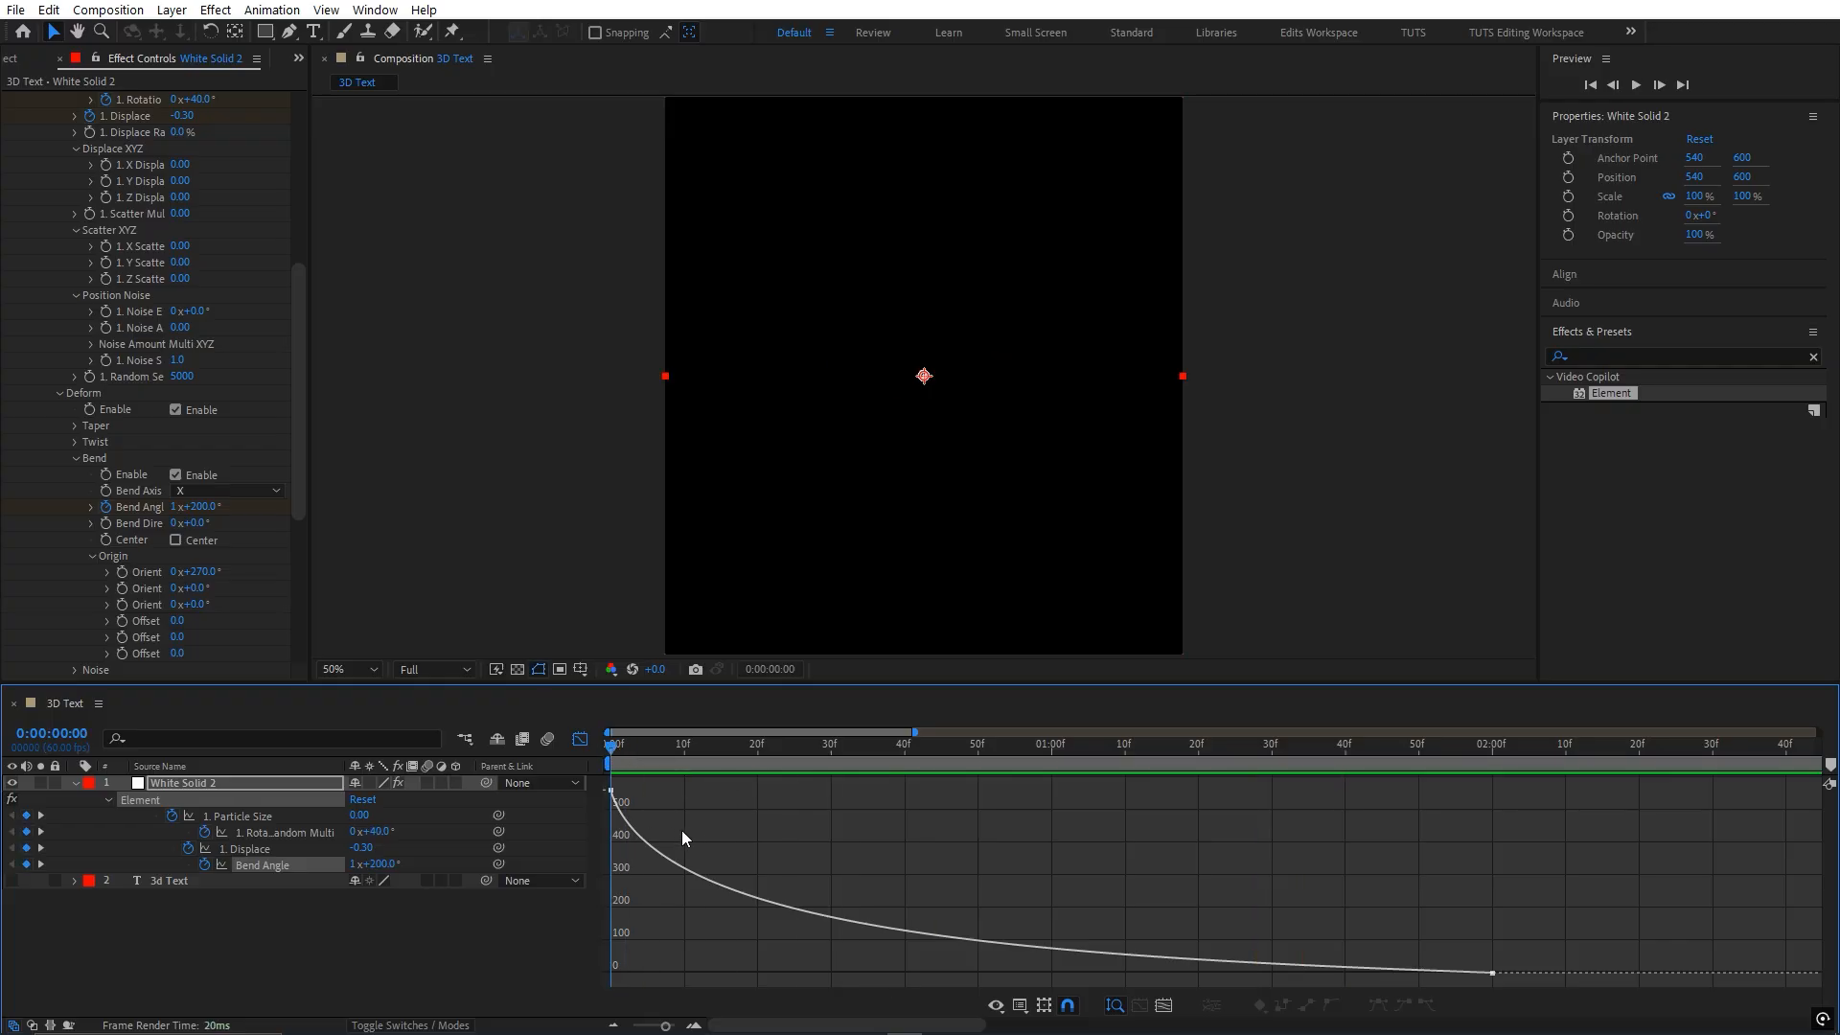
- Fine-tune the Bend Angle curve by shortening the first keyframe's handle and placing the last keyframe's handle near frame 53
drag(690, 830, 603, 775)
drag(647, 931, 630, 921)
mouse_move(960, 973)
mouse_down()
mouse_move(936, 963)
mouse_move(1002, 949)
mouse_move(928, 958)
mouse_move(1049, 957)
mouse_move(956, 960)
mouse_up()
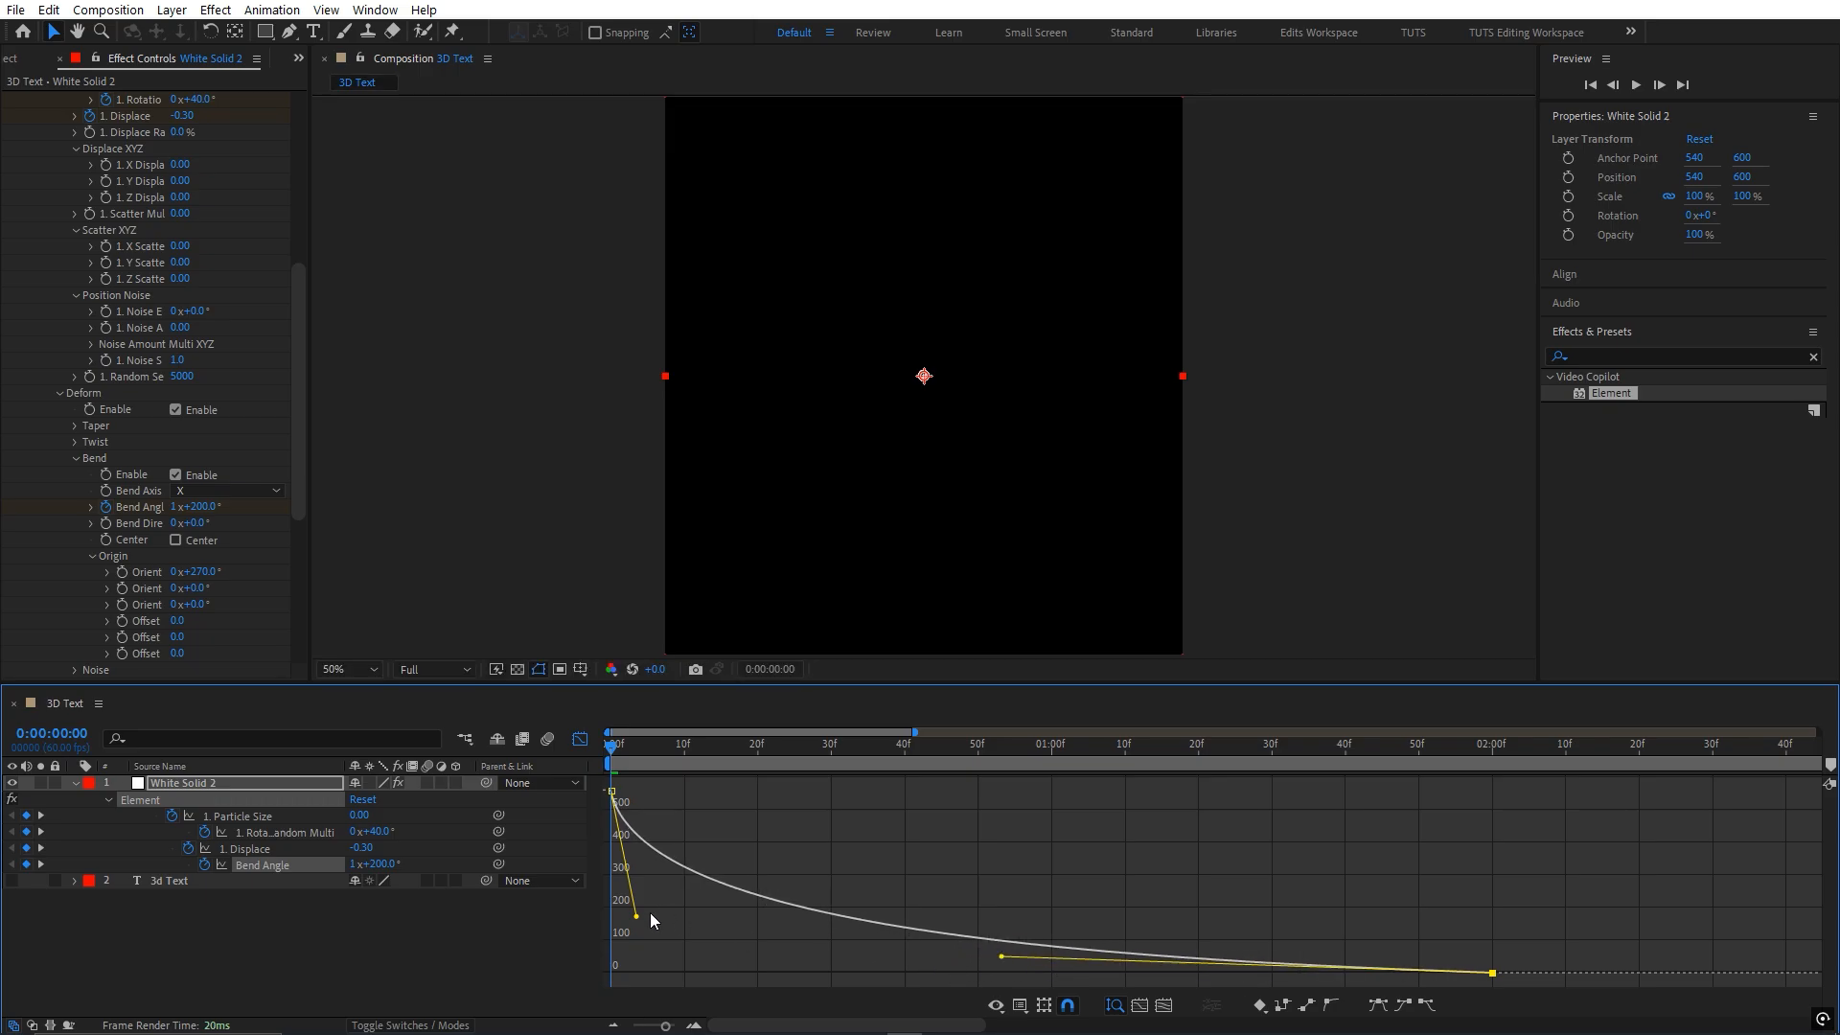
drag(637, 916, 633, 910)
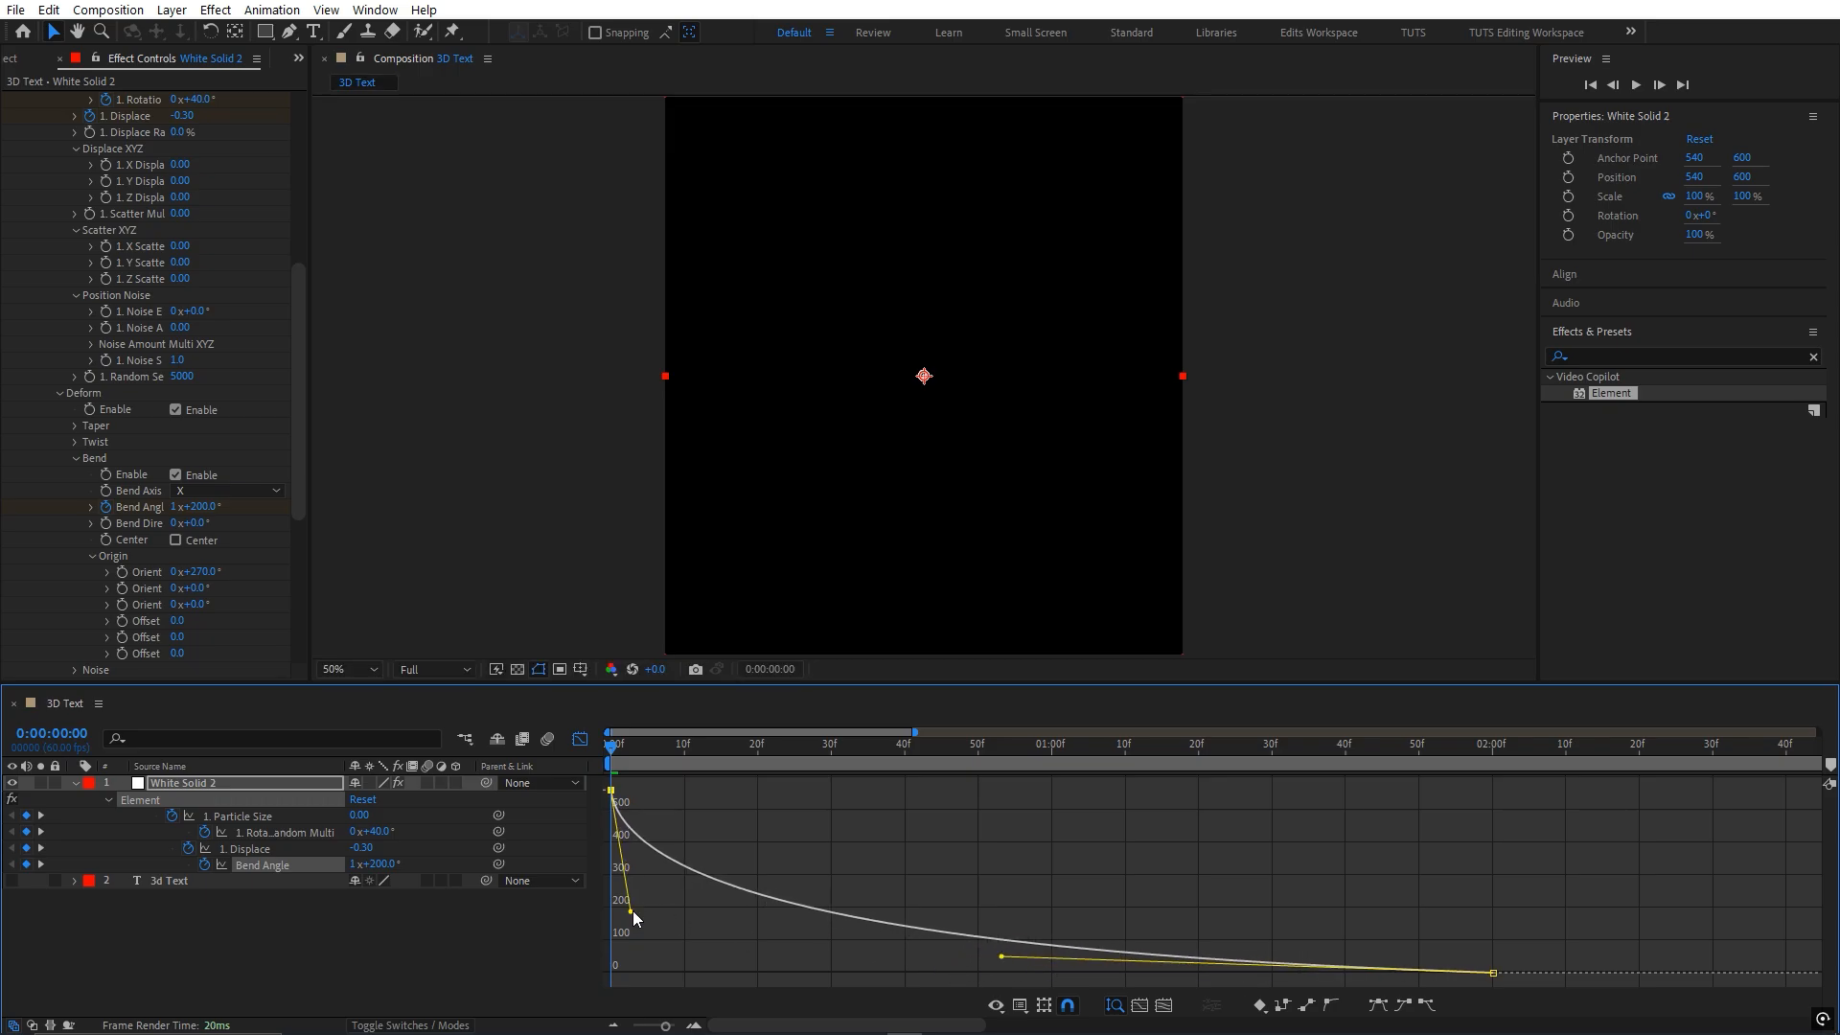
- Make the start of the Particle Size curve steeper using both ease handles, close the graph and play the animation
click(320, 818)
drag(582, 967, 582, 968)
drag(753, 920, 600, 980)
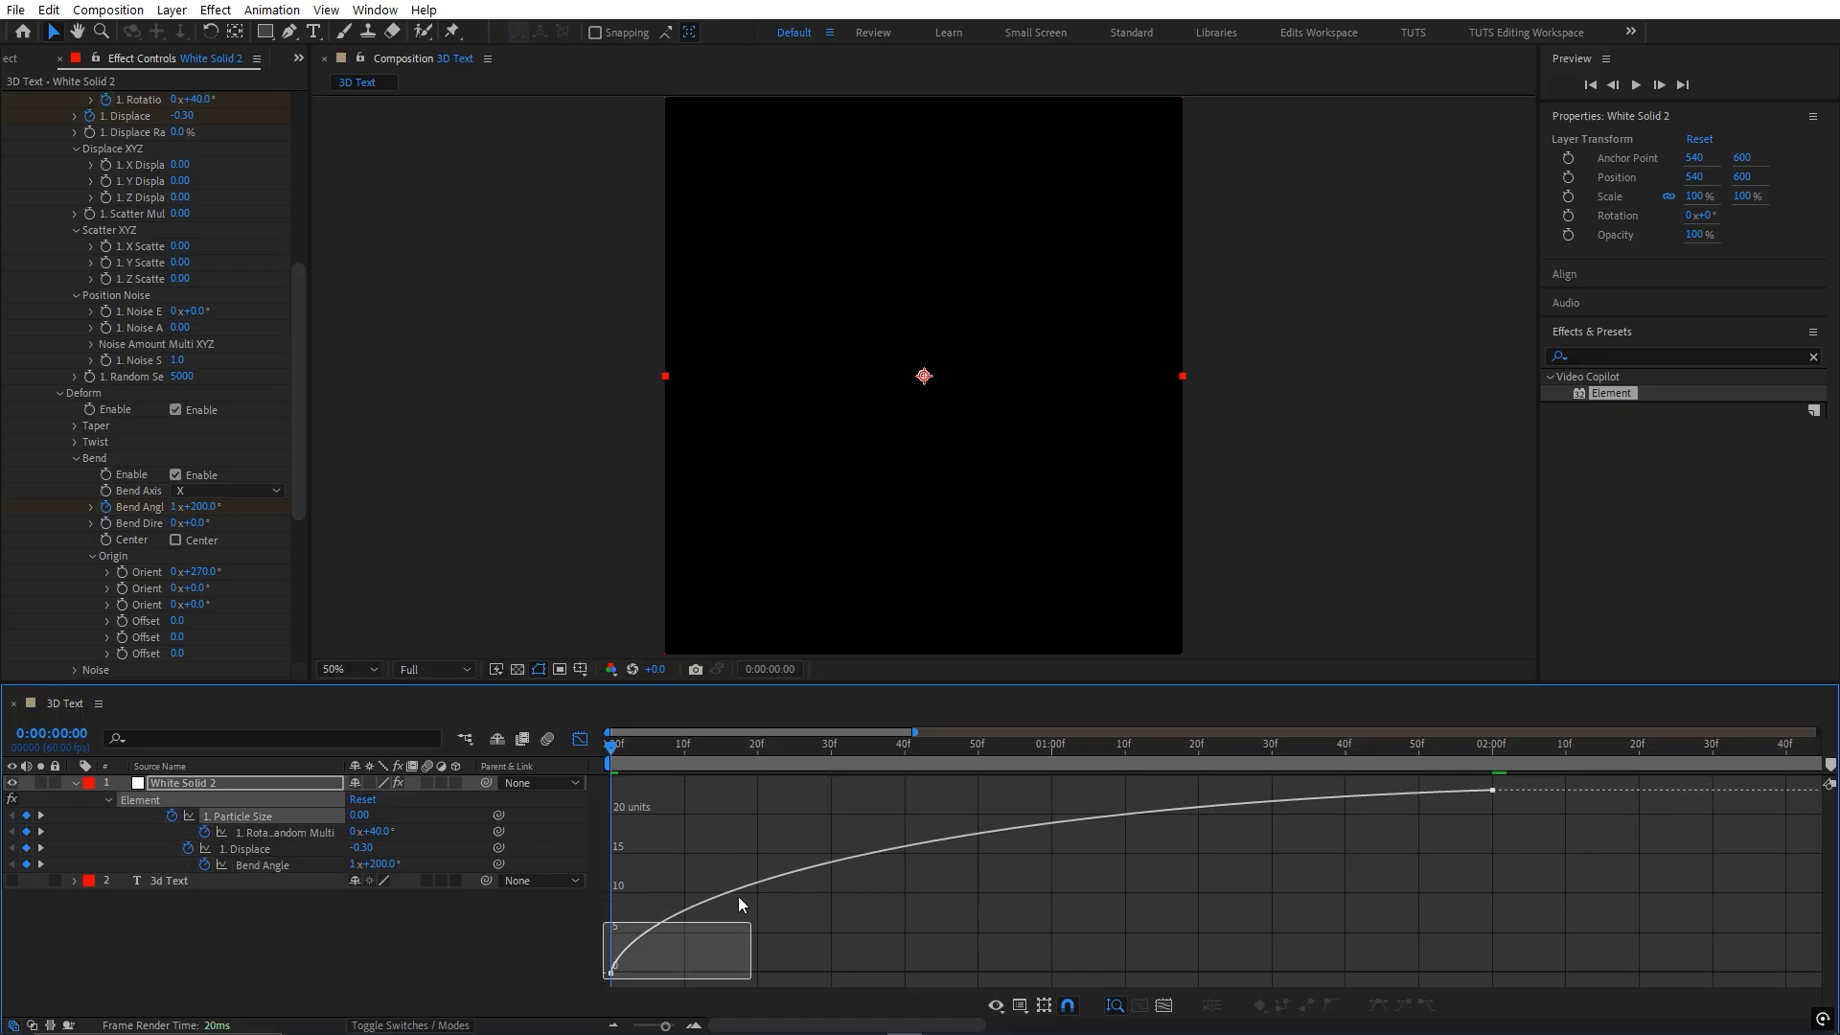
drag(646, 888, 639, 853)
drag(952, 807, 981, 811)
click(979, 854)
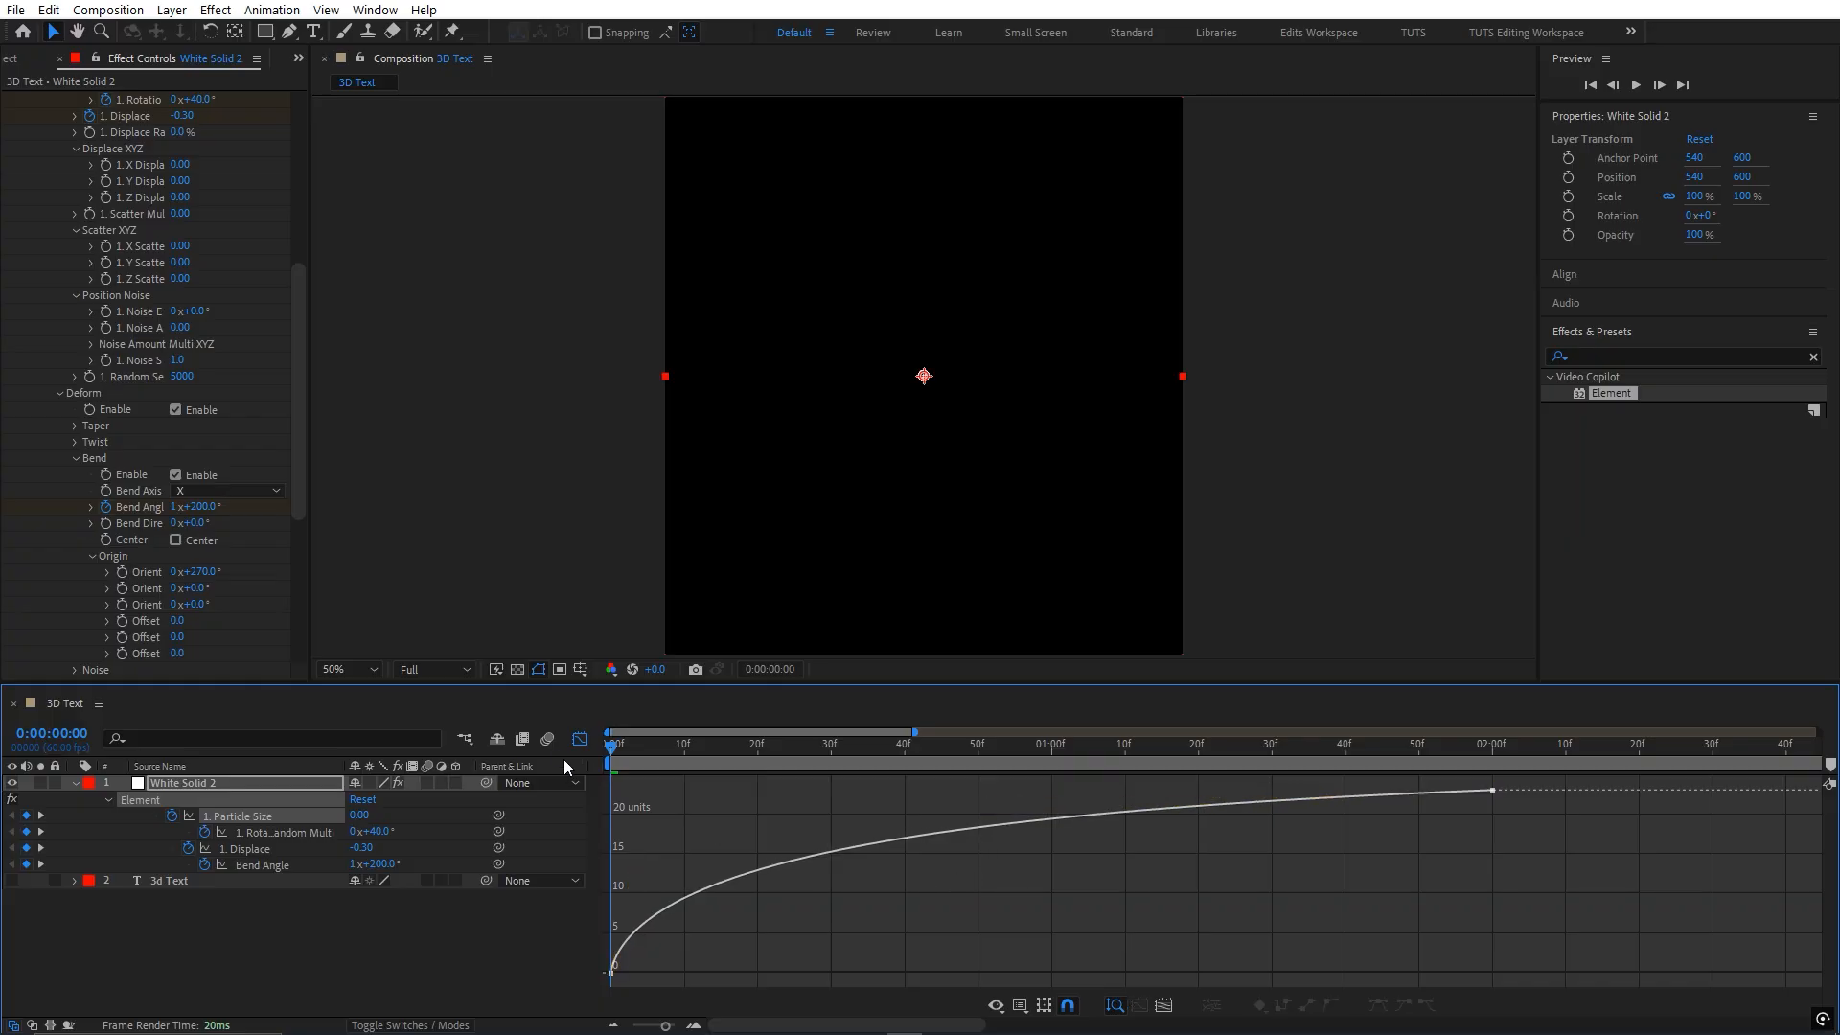
click(579, 740)
click(833, 907)
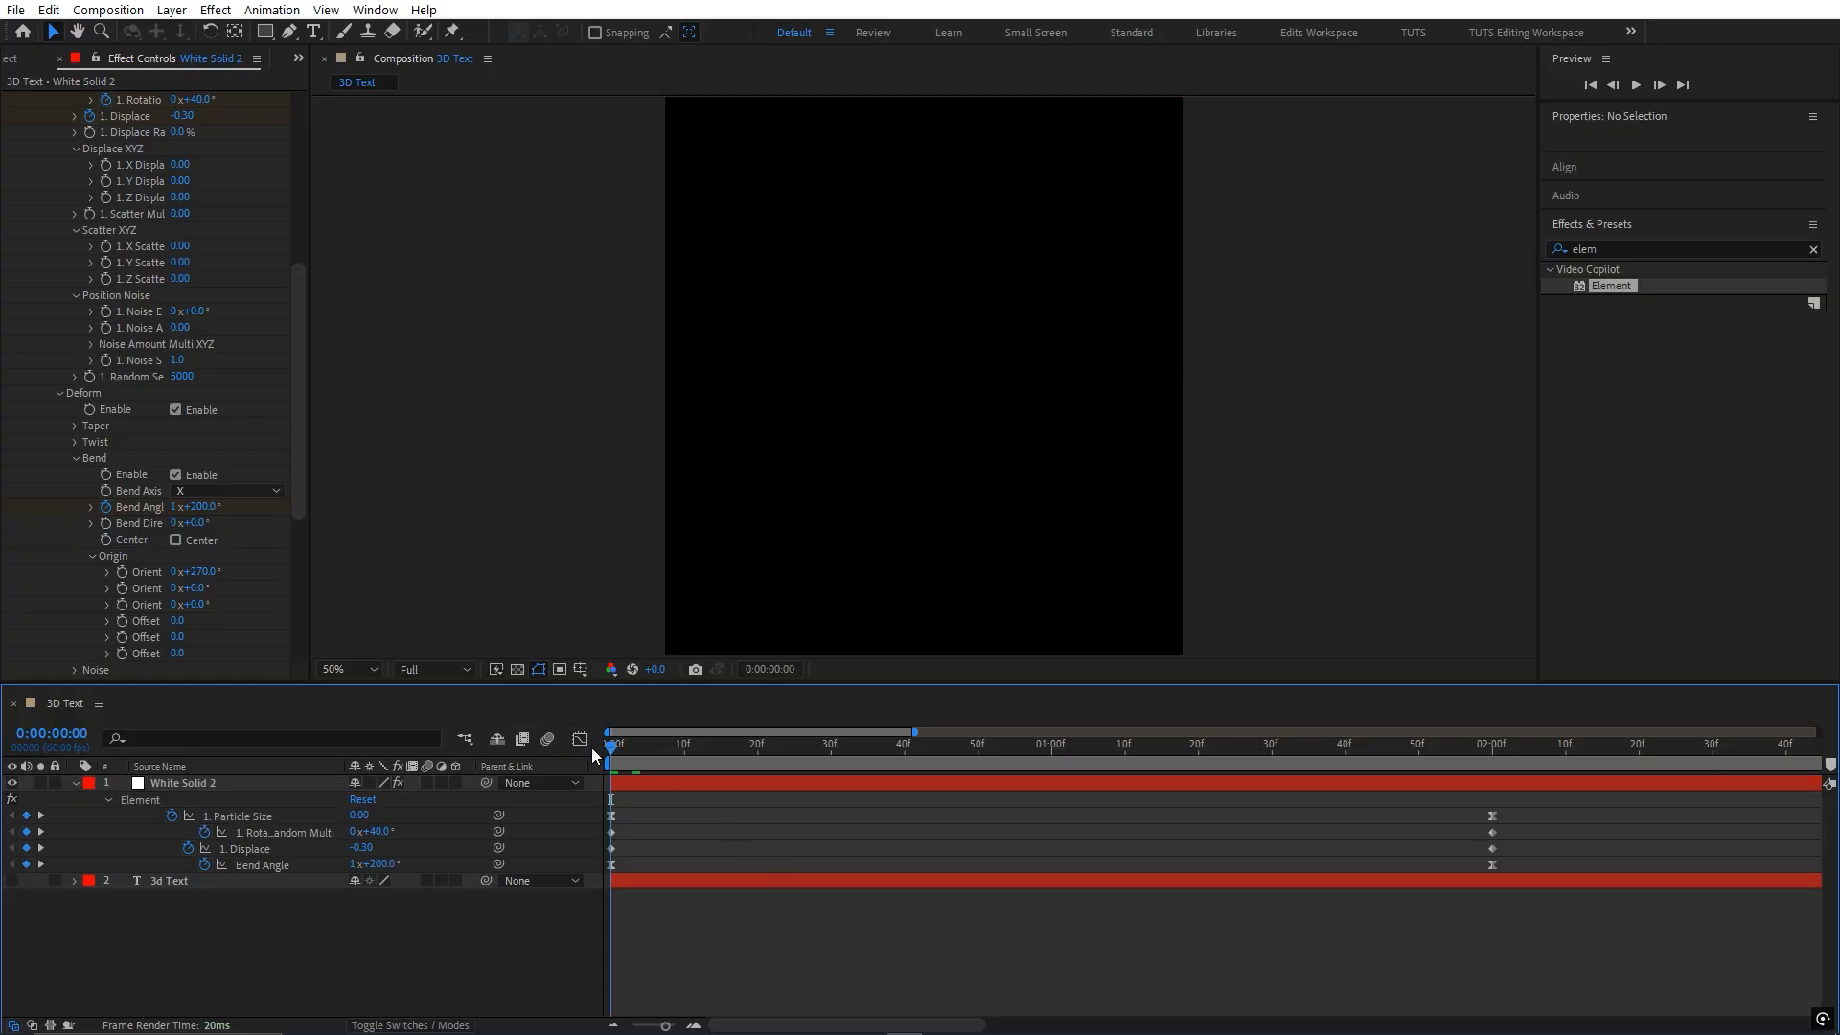
key(space)
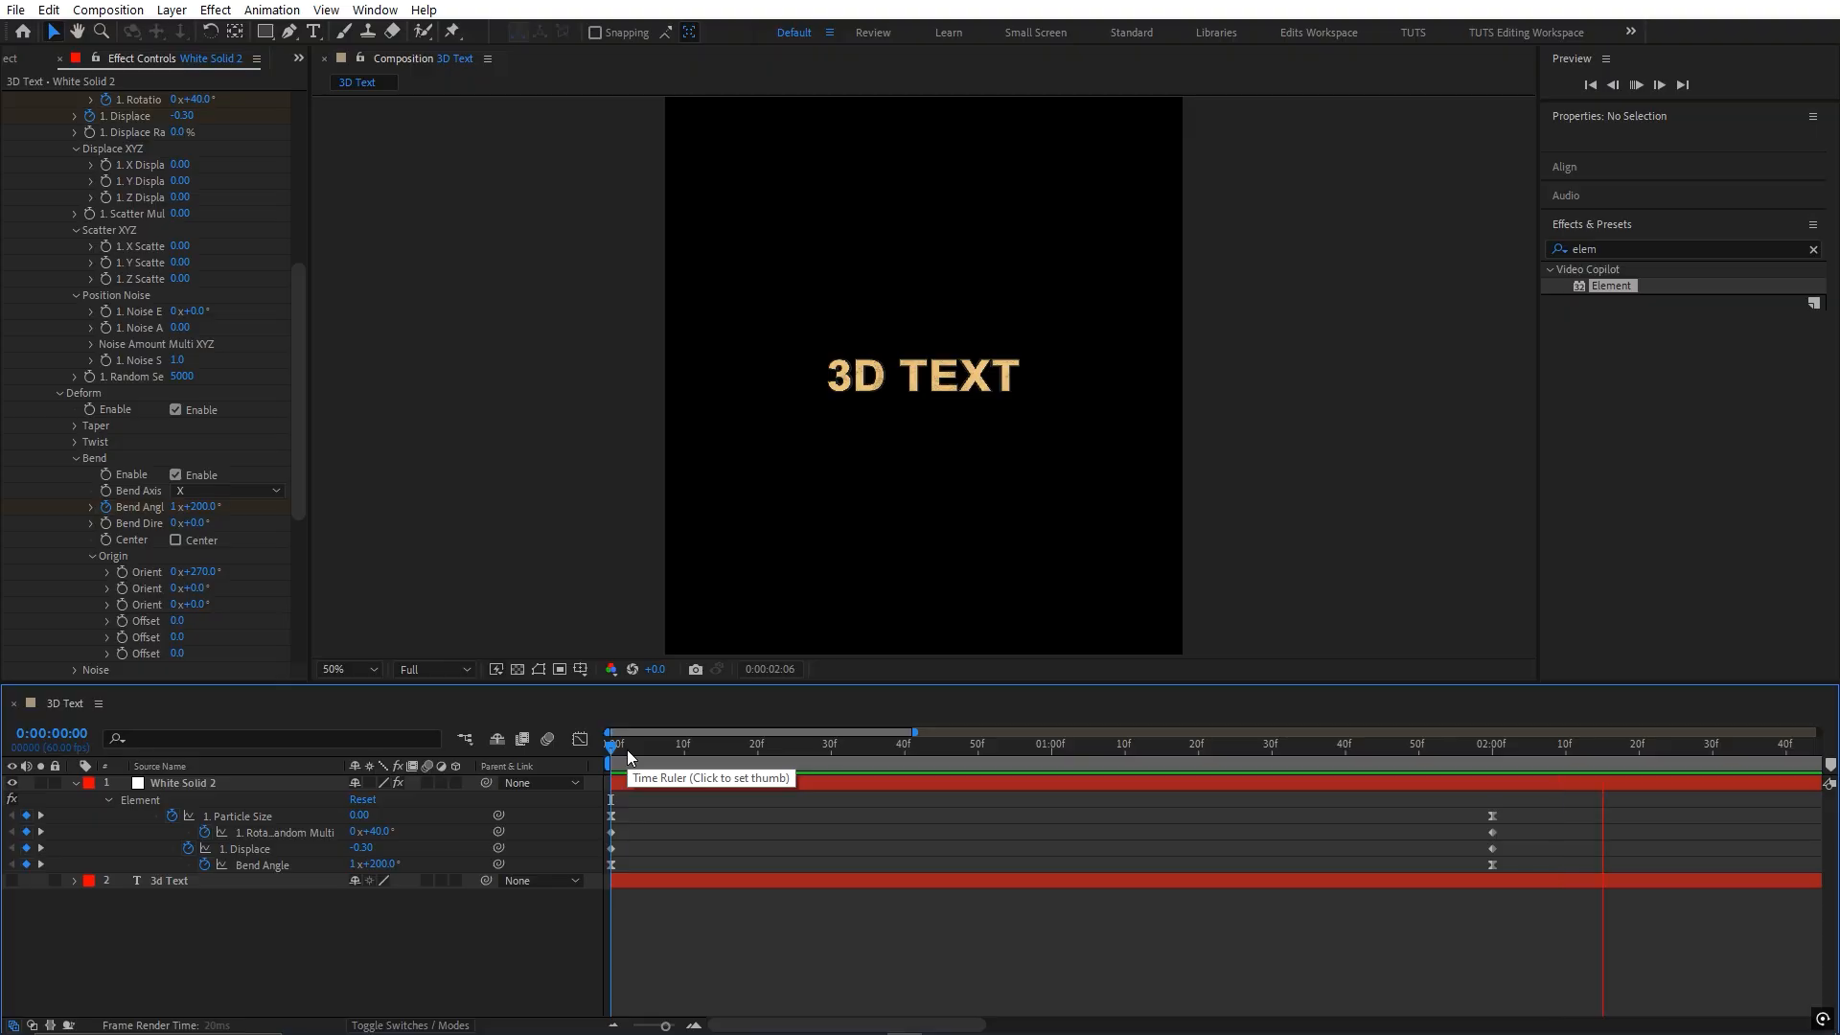
- Move only the last Displace keyframe to about 11 frames past the two-second mark and play the animation from the start
click(1492, 813)
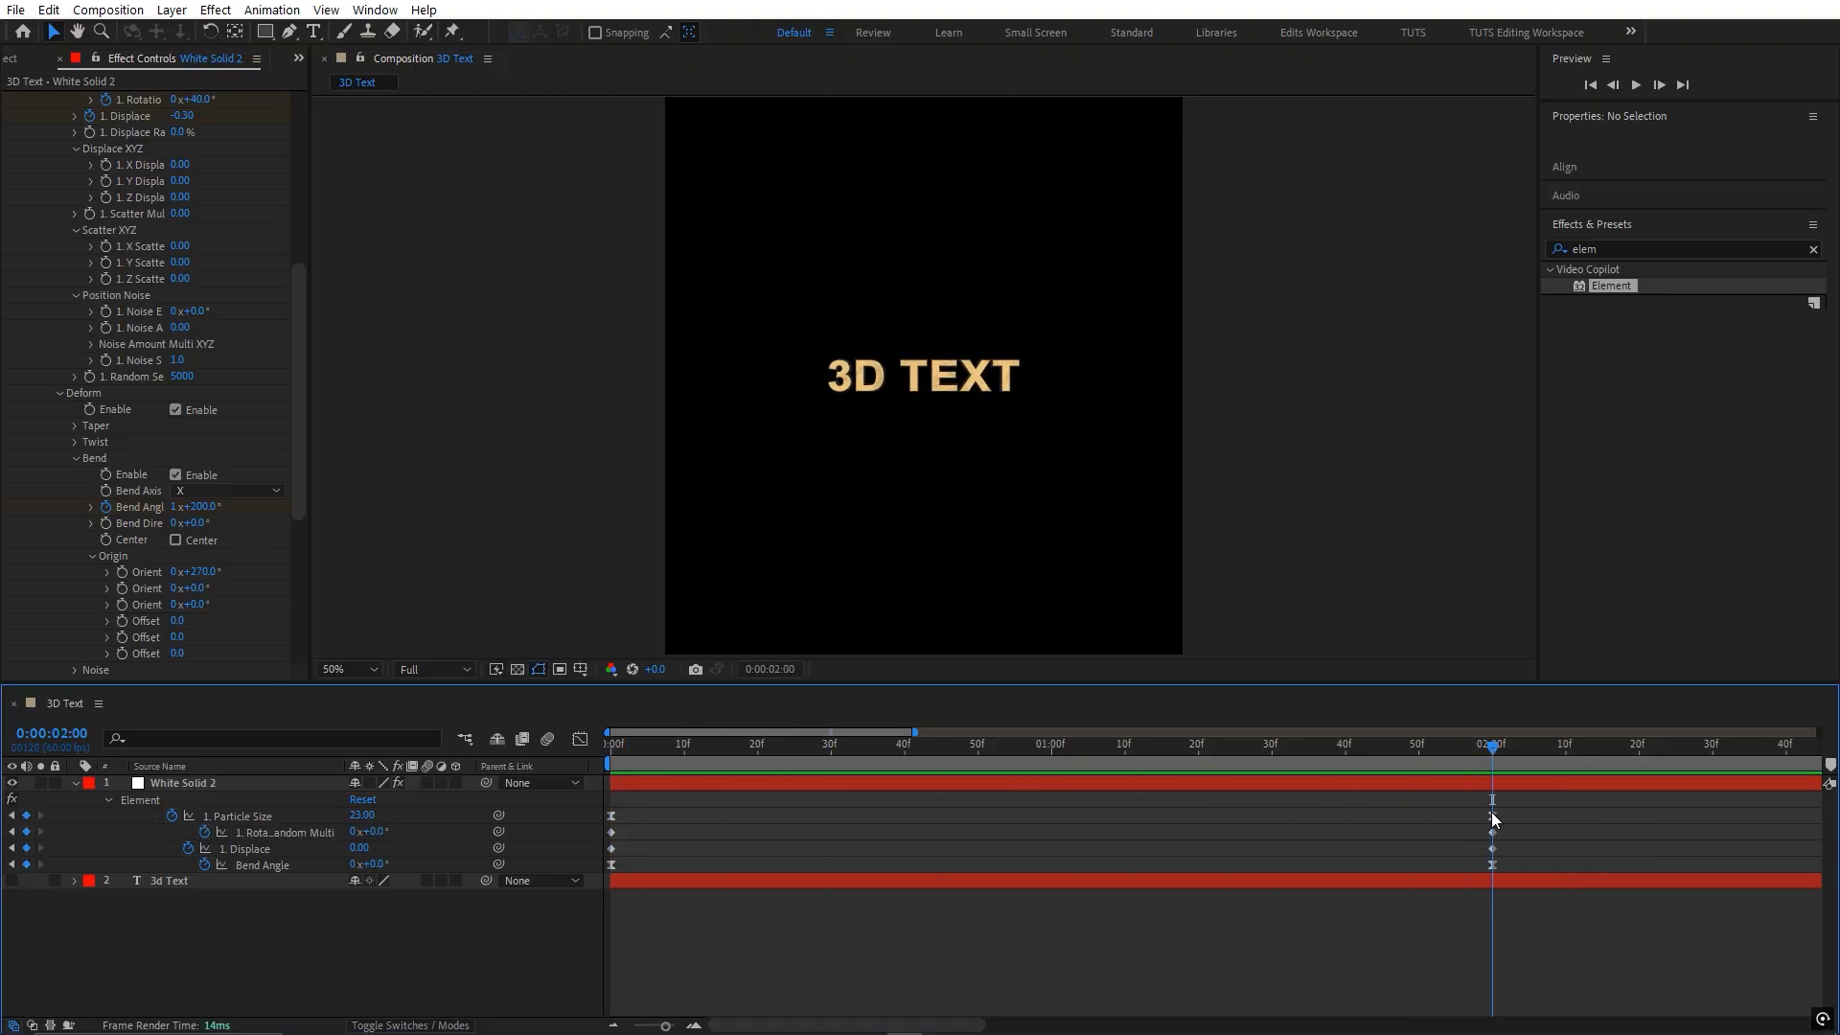
drag(1514, 845, 601, 849)
scroll(1100, 938, down, 5)
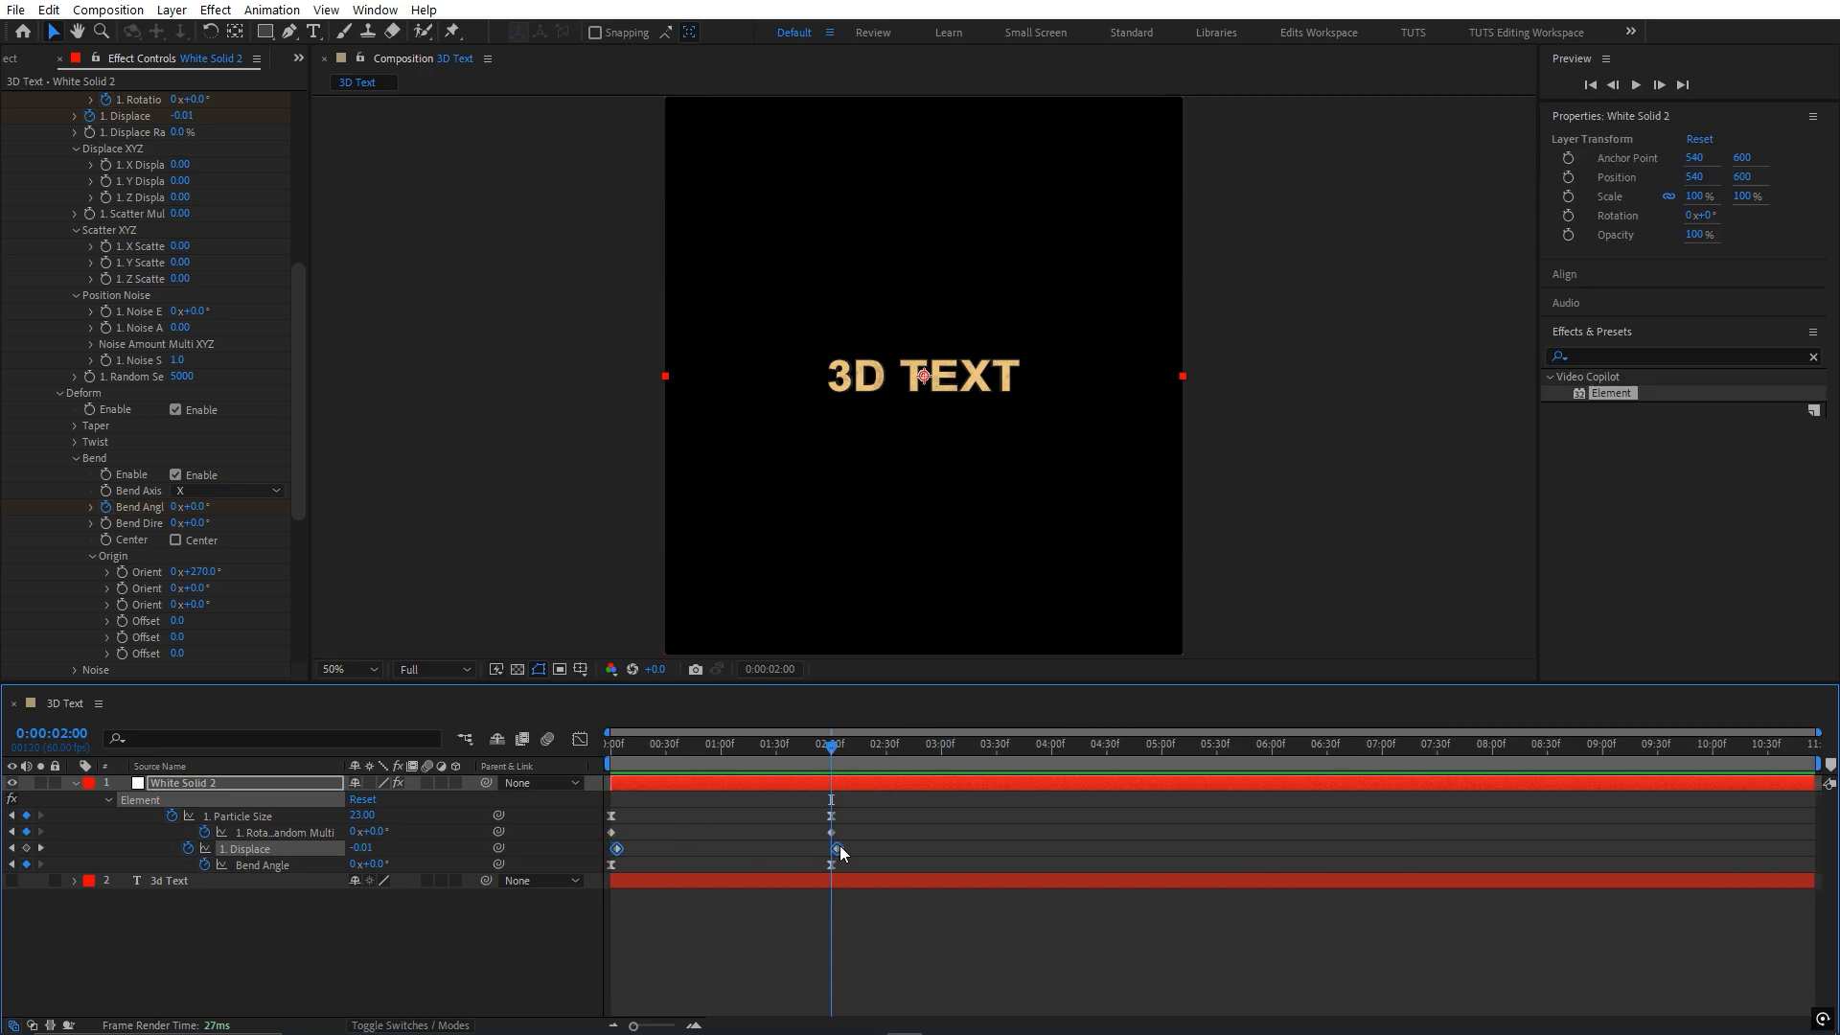
drag(840, 848, 839, 855)
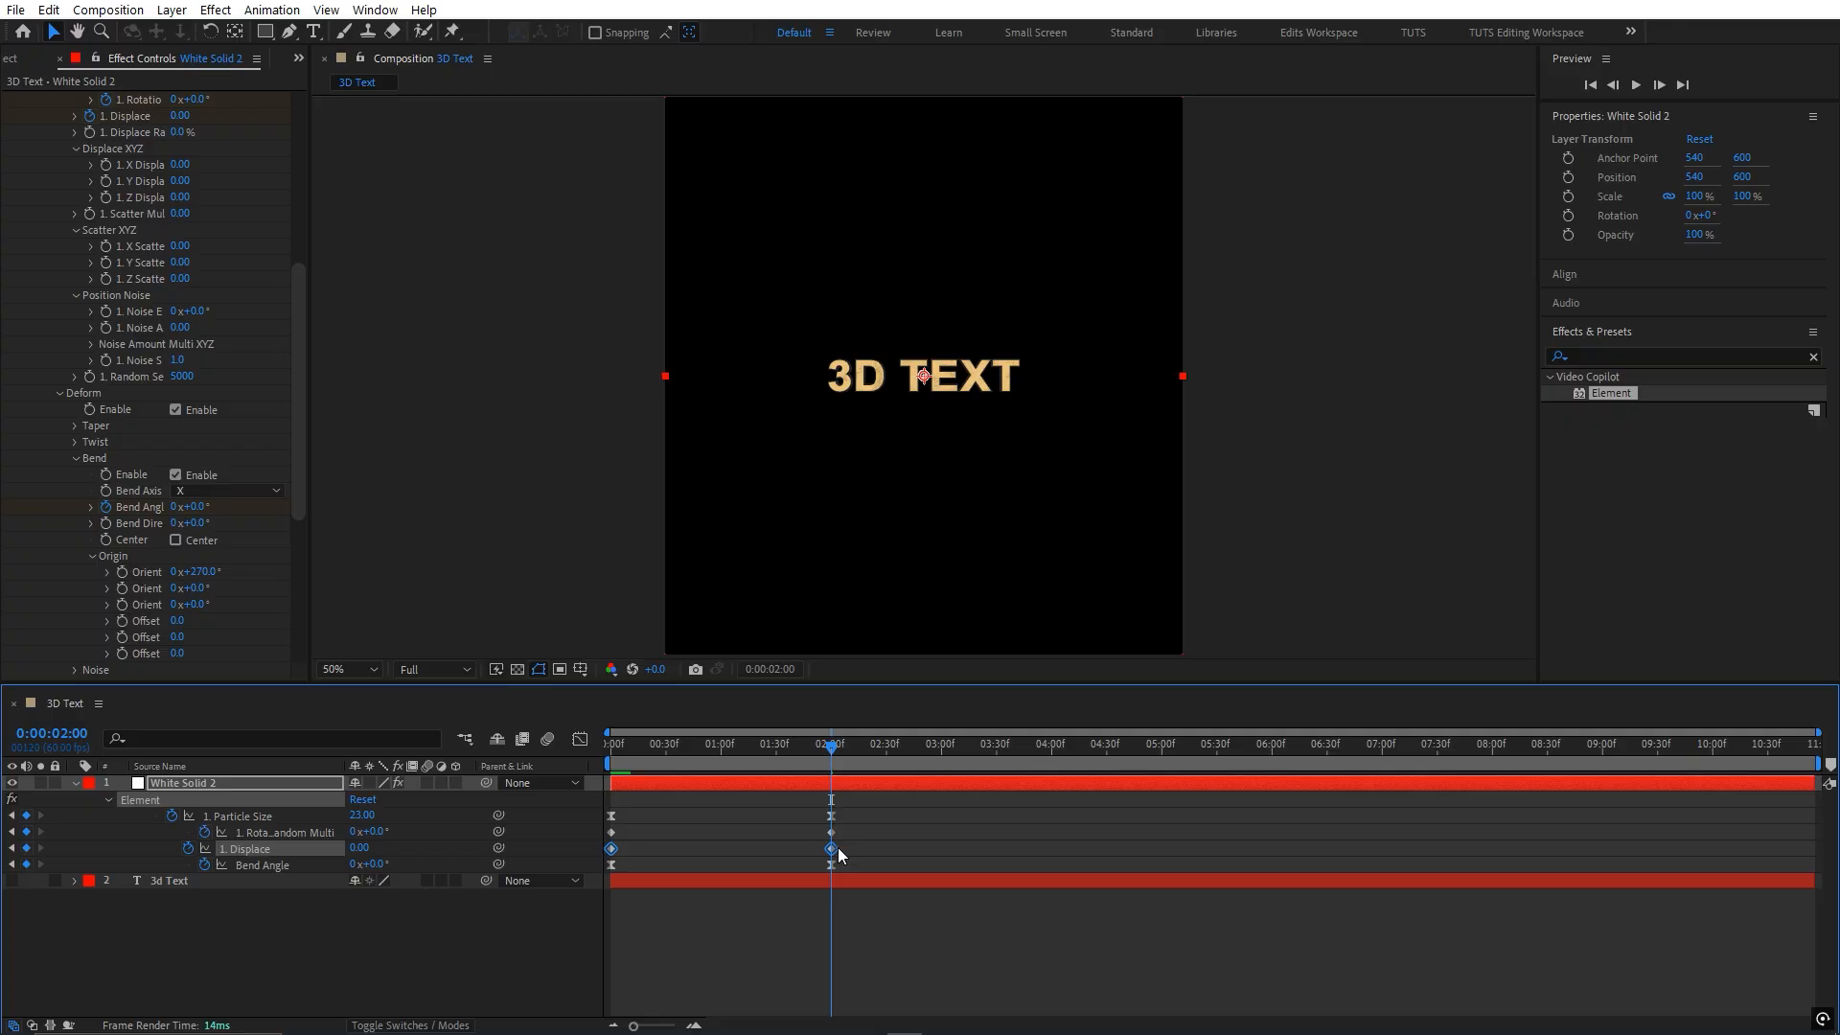
click(879, 858)
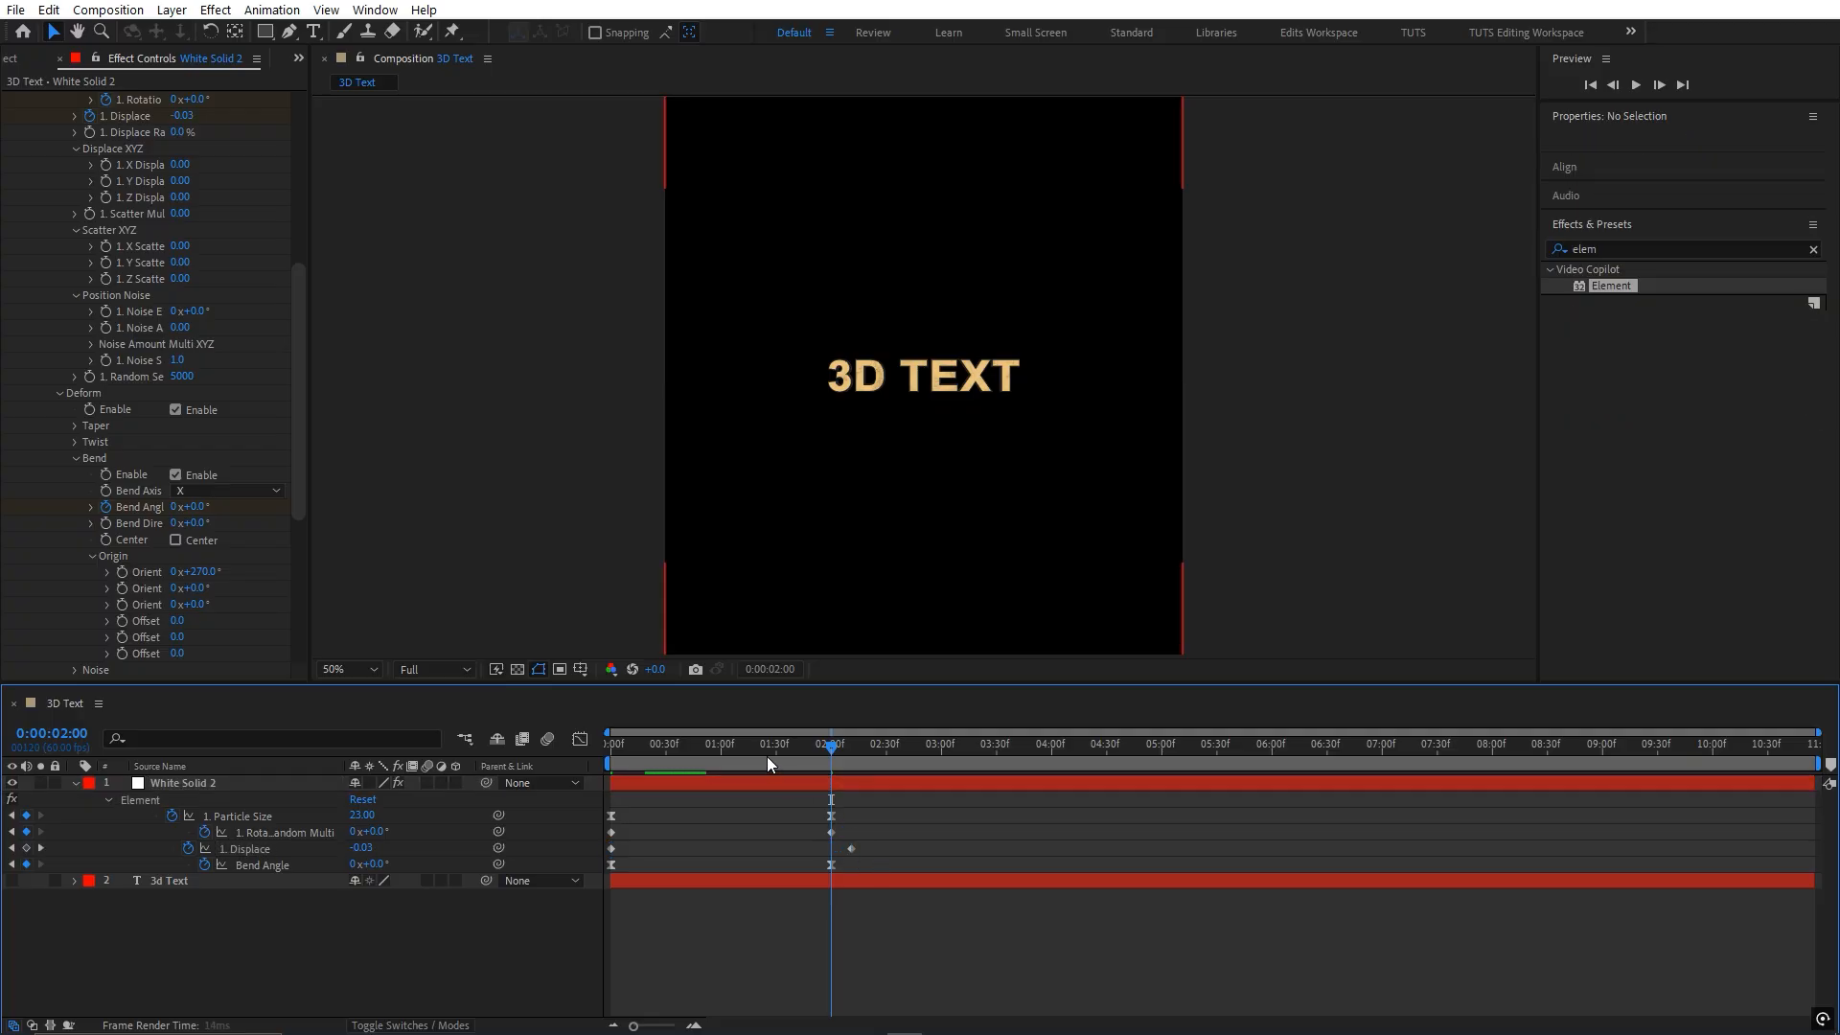
click(603, 746)
key(space)
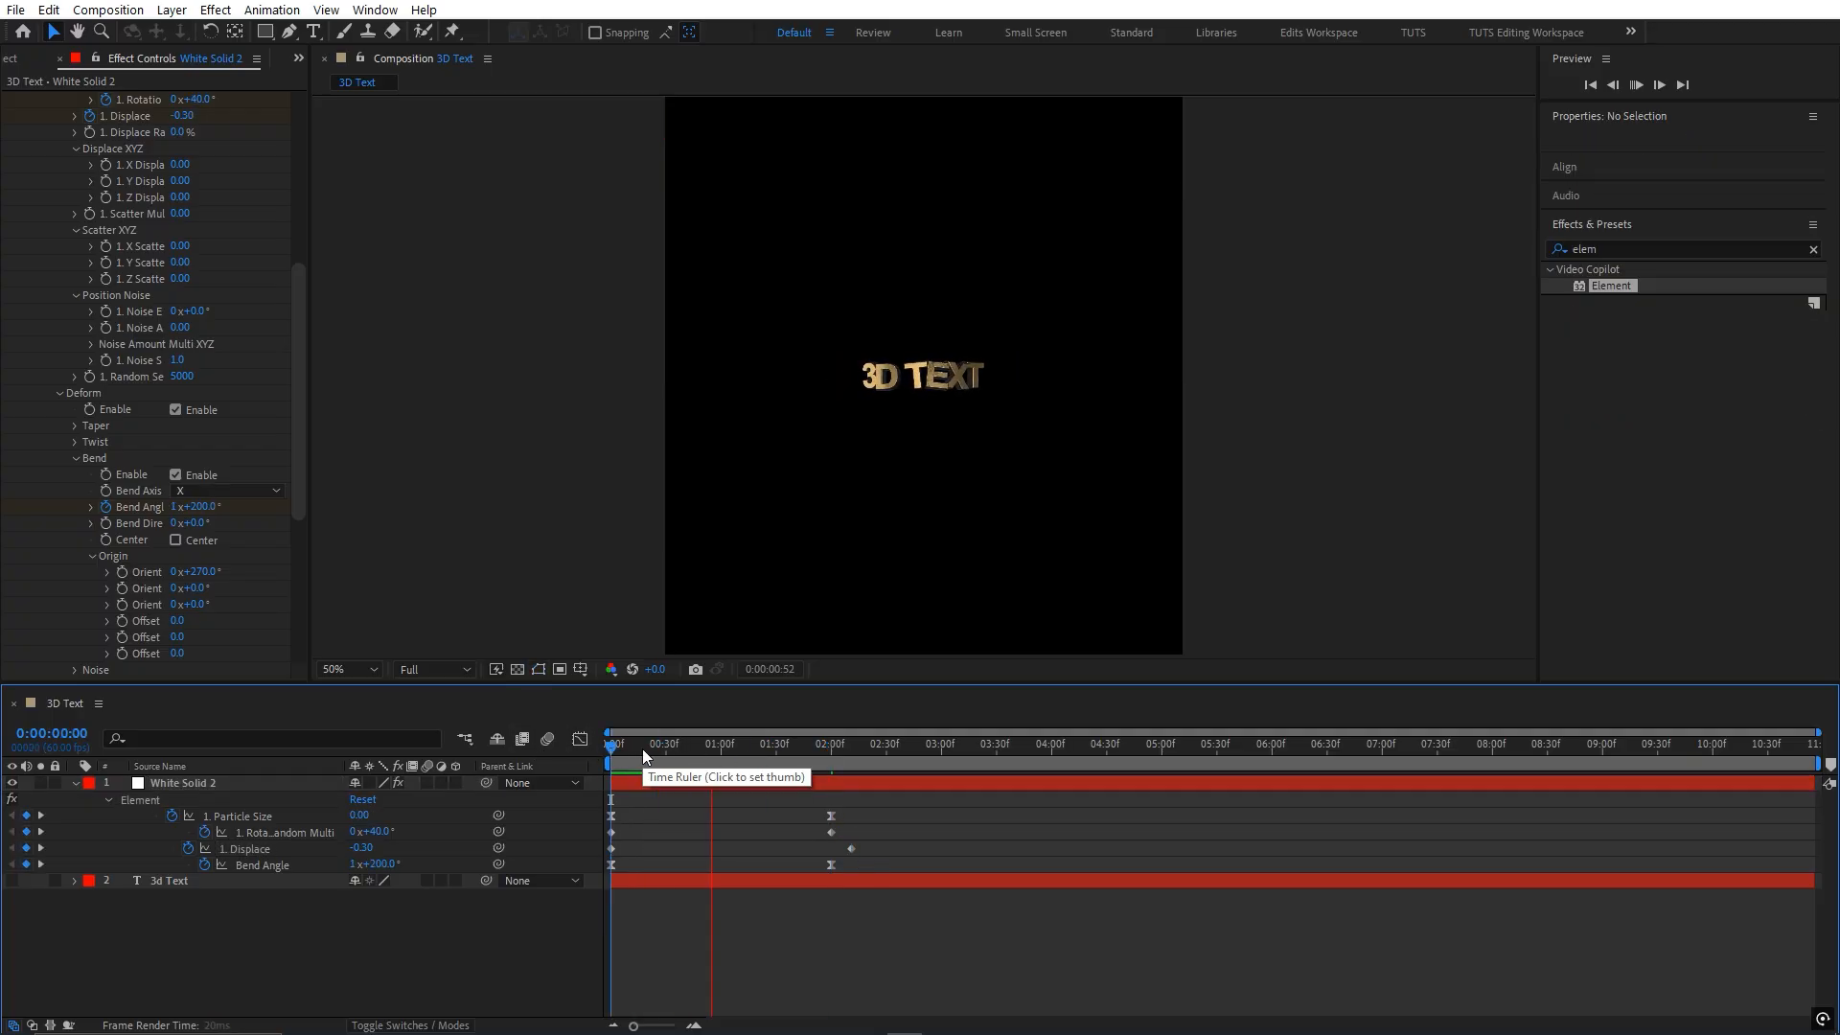
key(space)
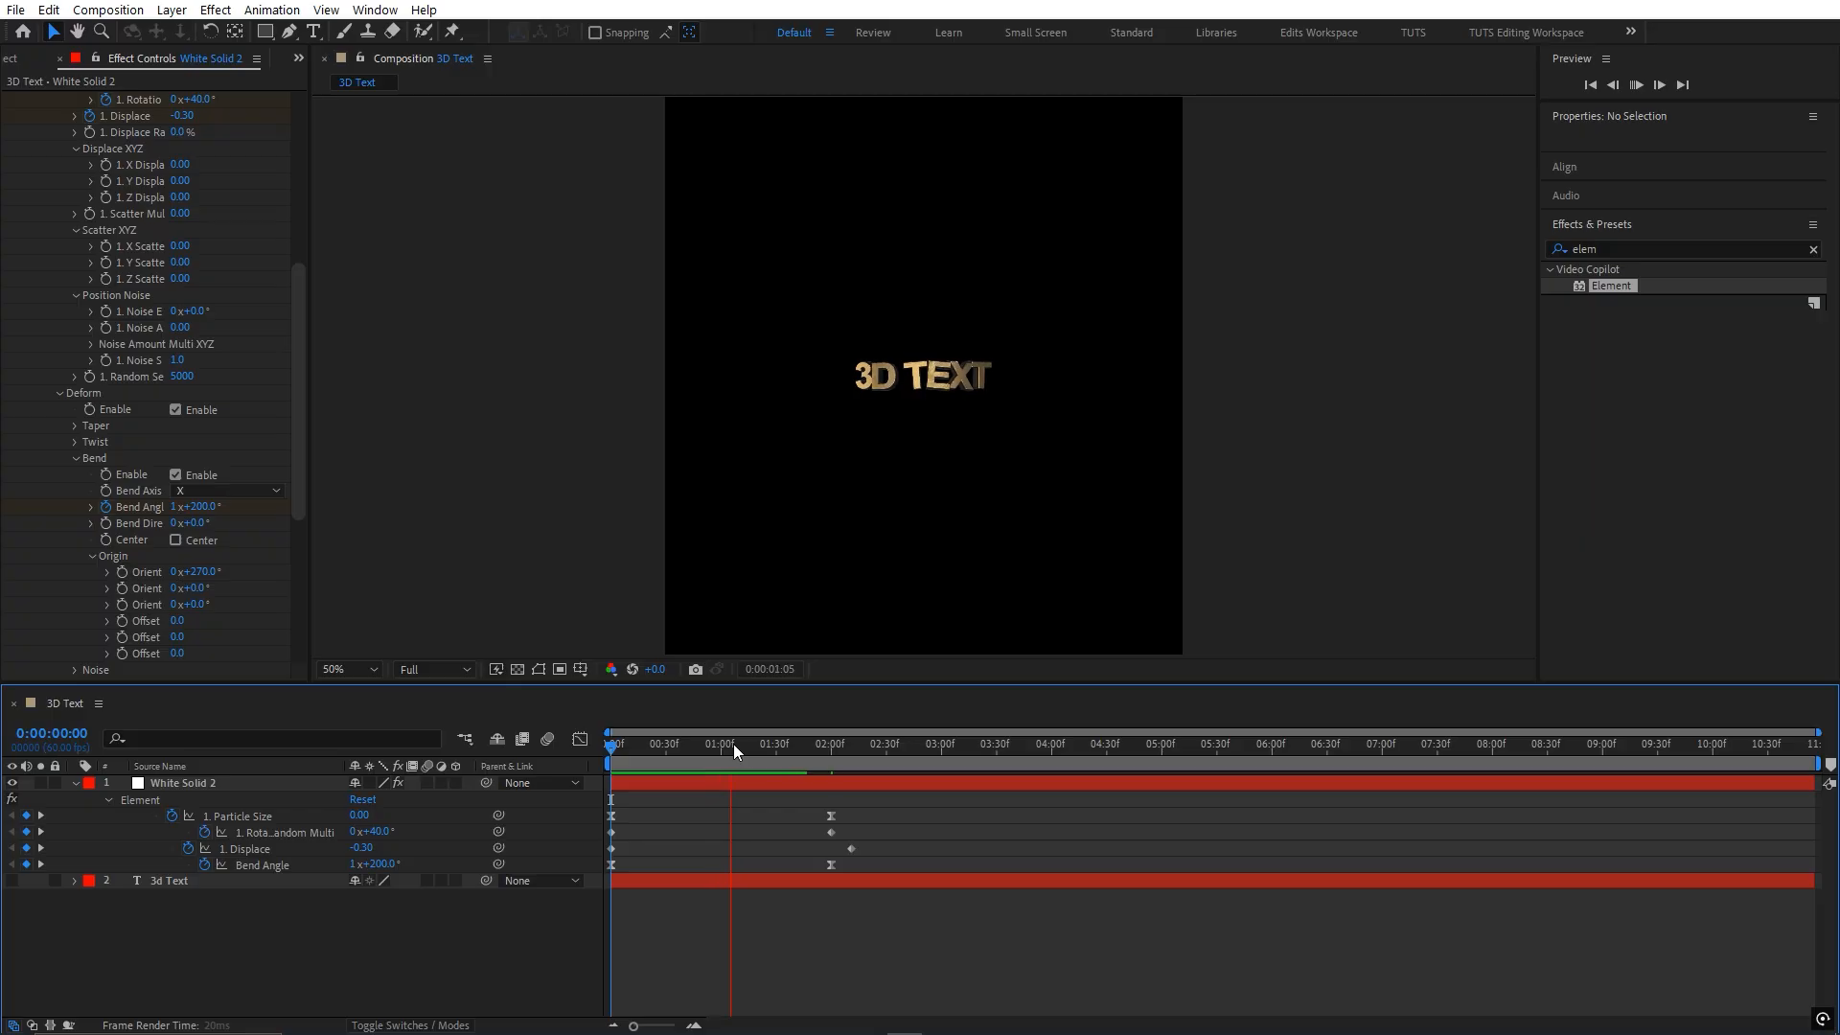
- Apply the Explosion text animation preset to the 3d Text layer at 0:00:01:58
click(822, 751)
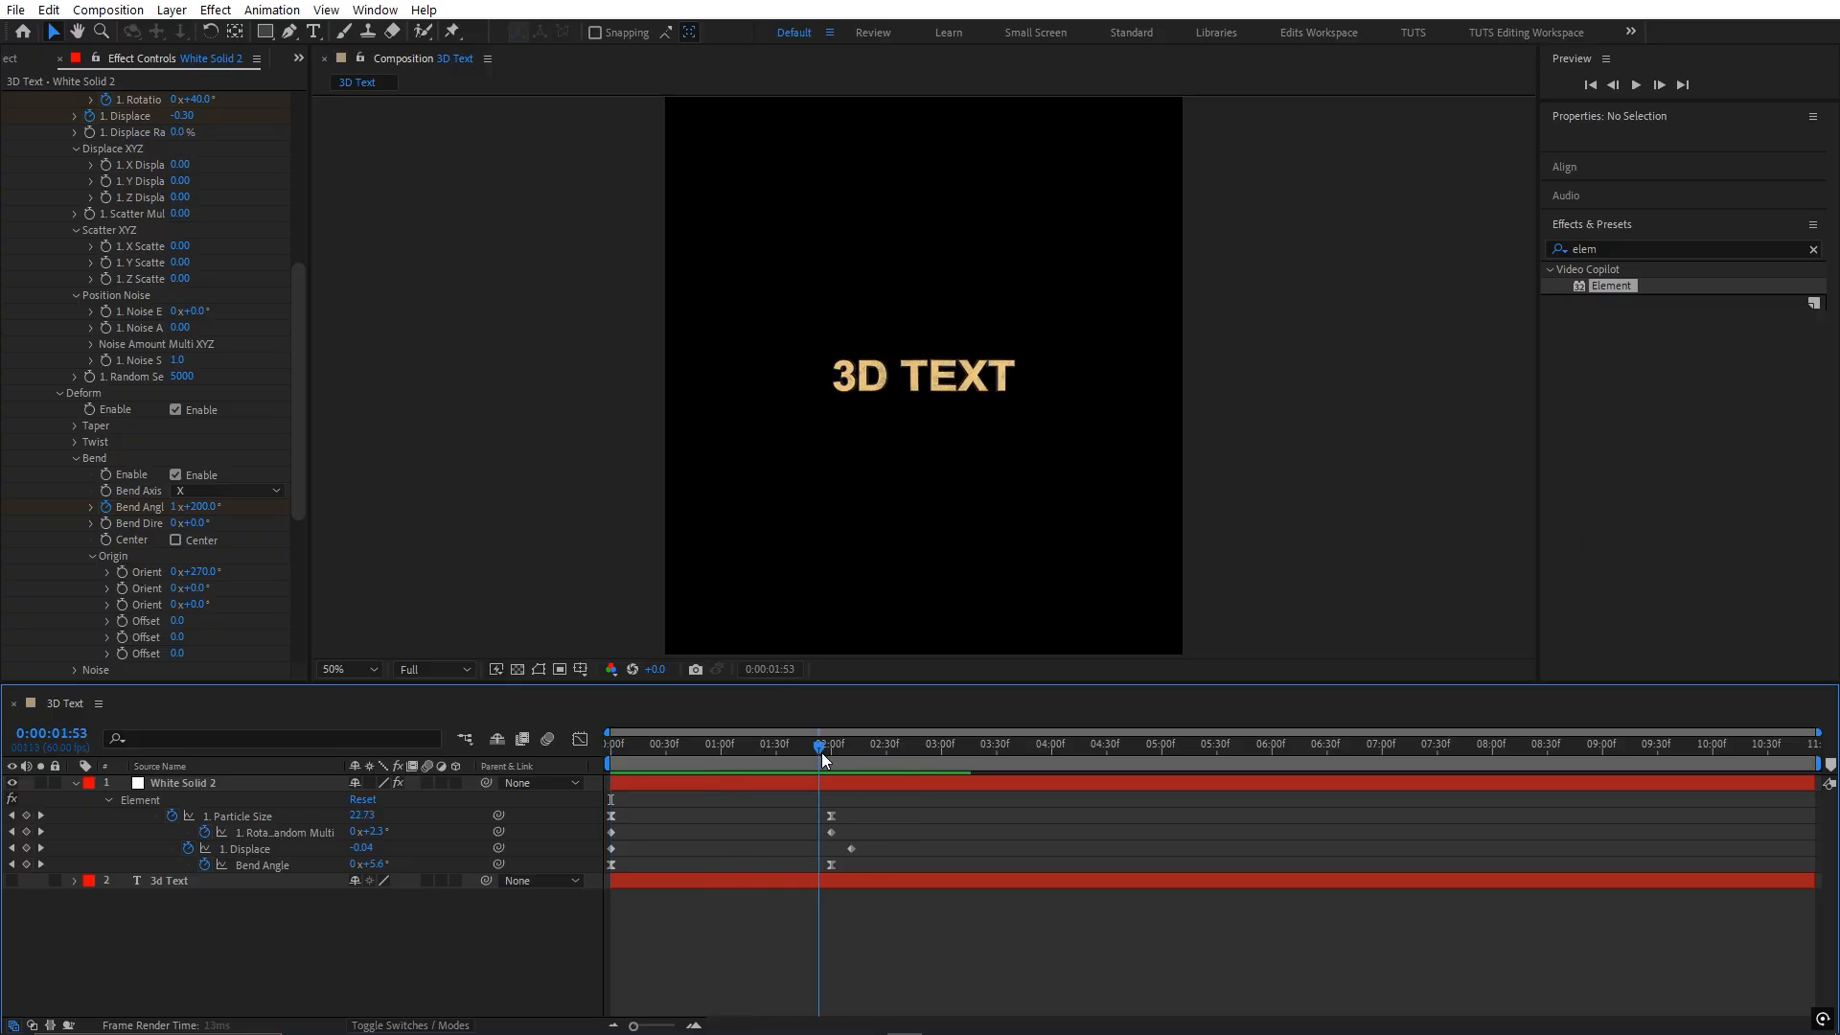
drag(824, 757, 827, 753)
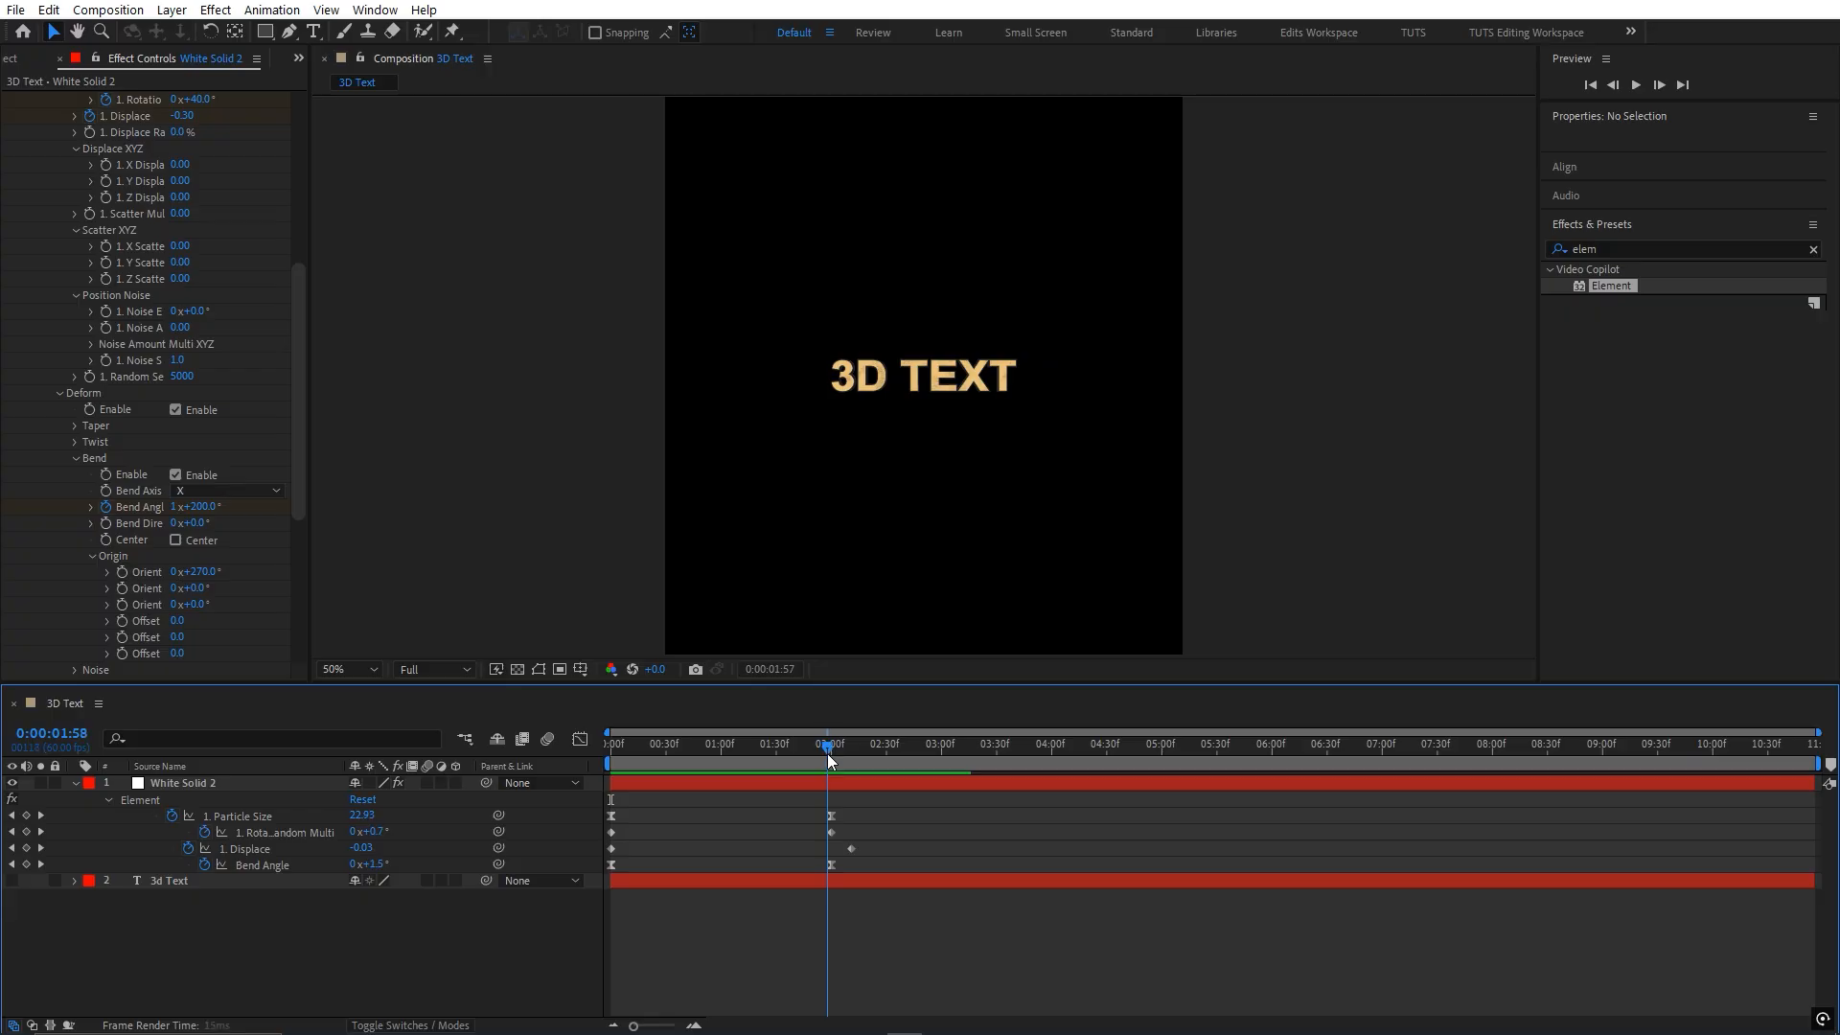
click(841, 881)
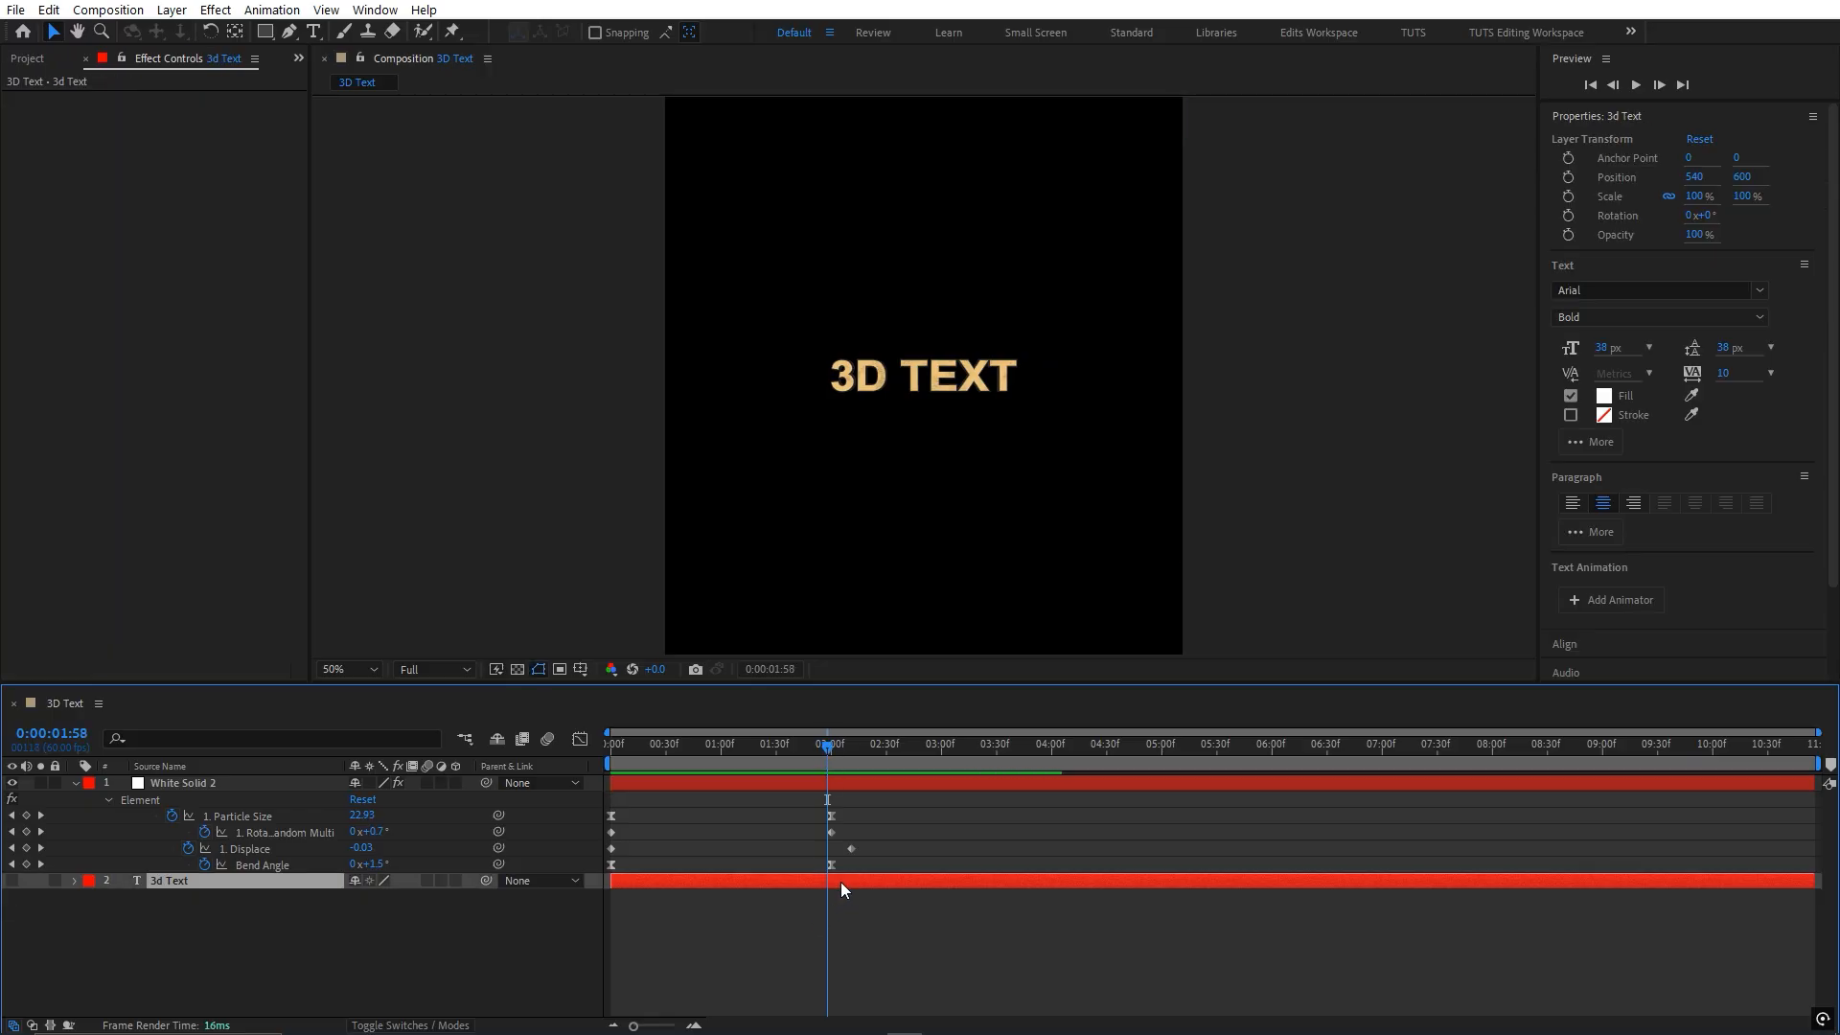
scroll(1629, 381, down, 3)
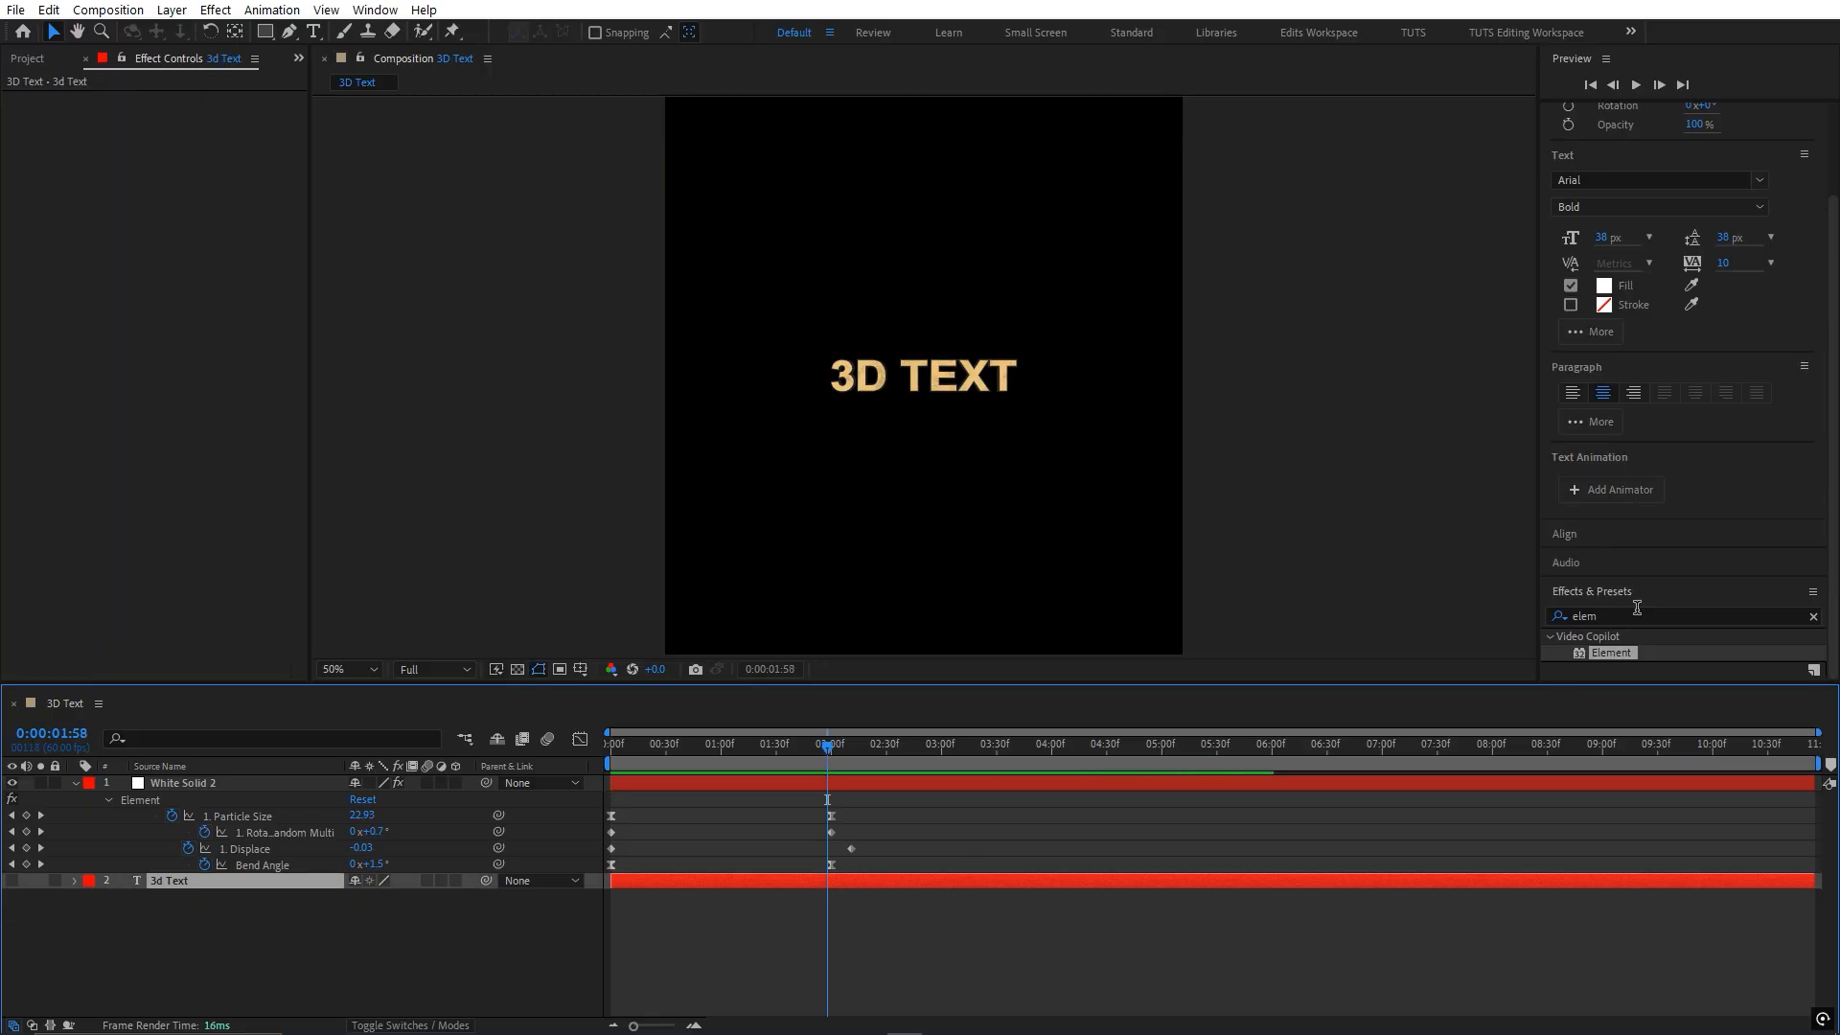
drag(1636, 611, 1441, 613)
text(expl)
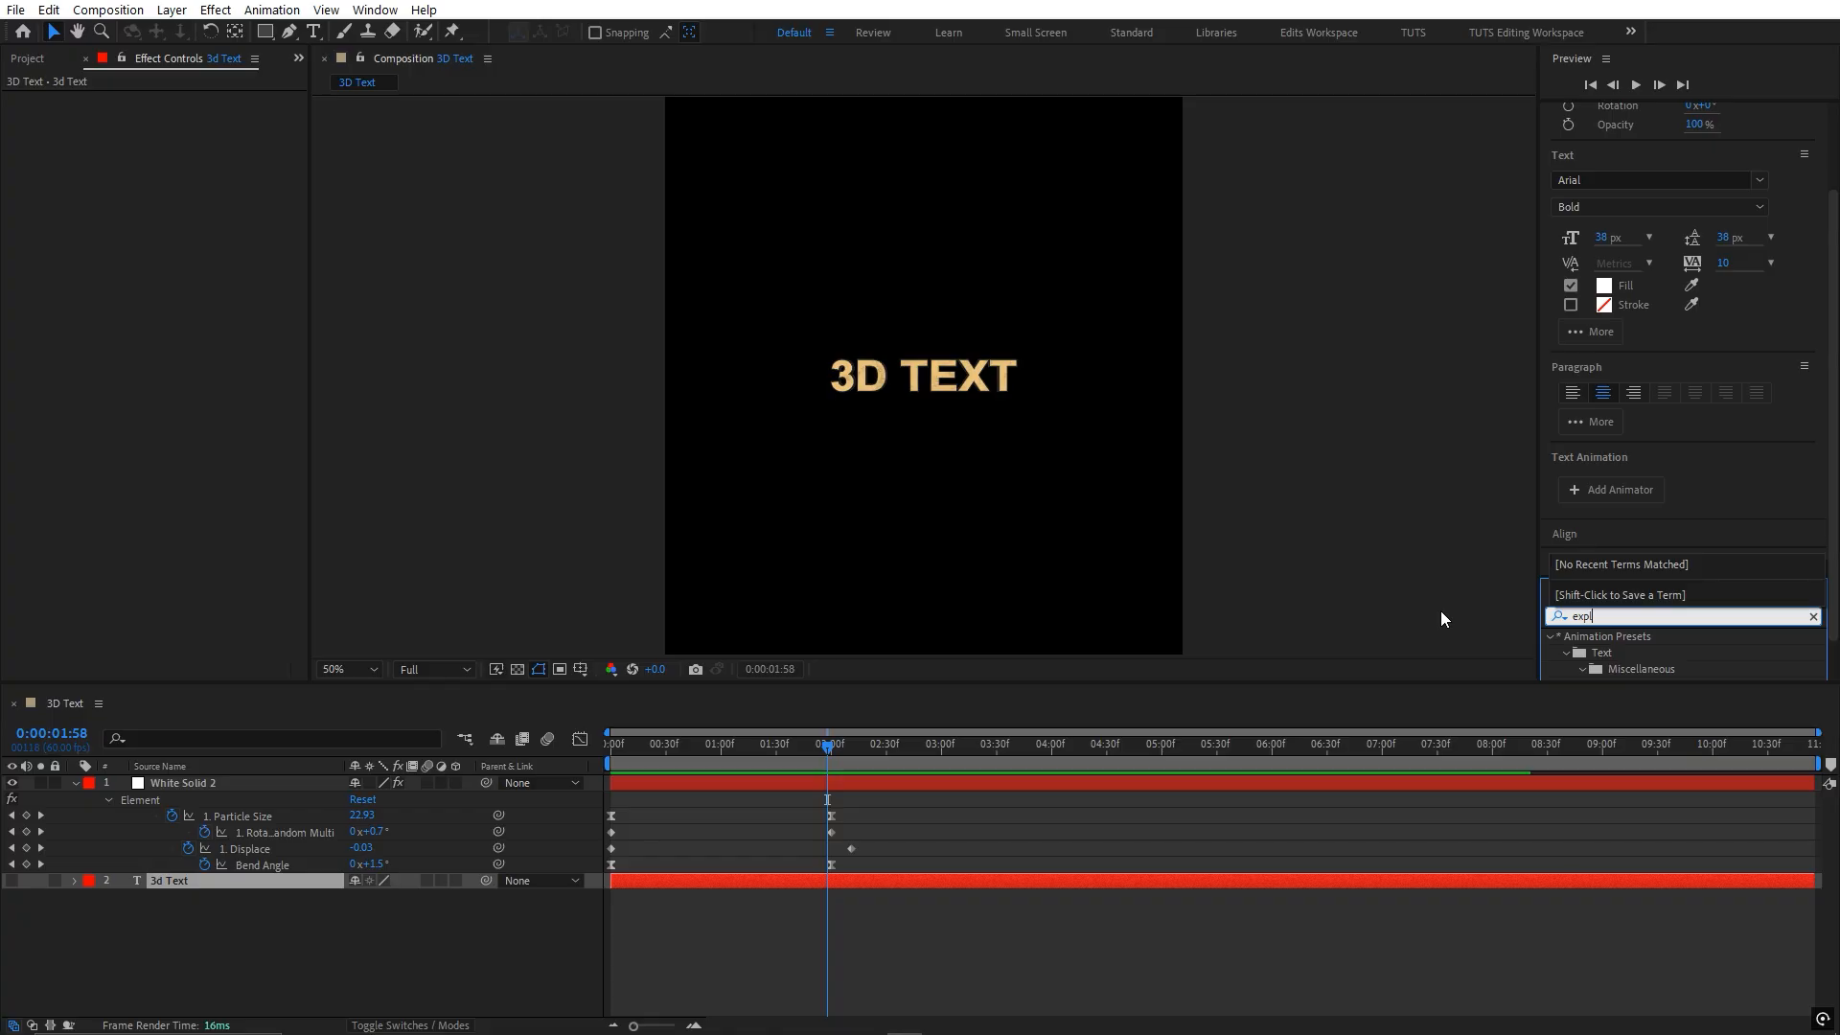
drag(1647, 637, 833, 883)
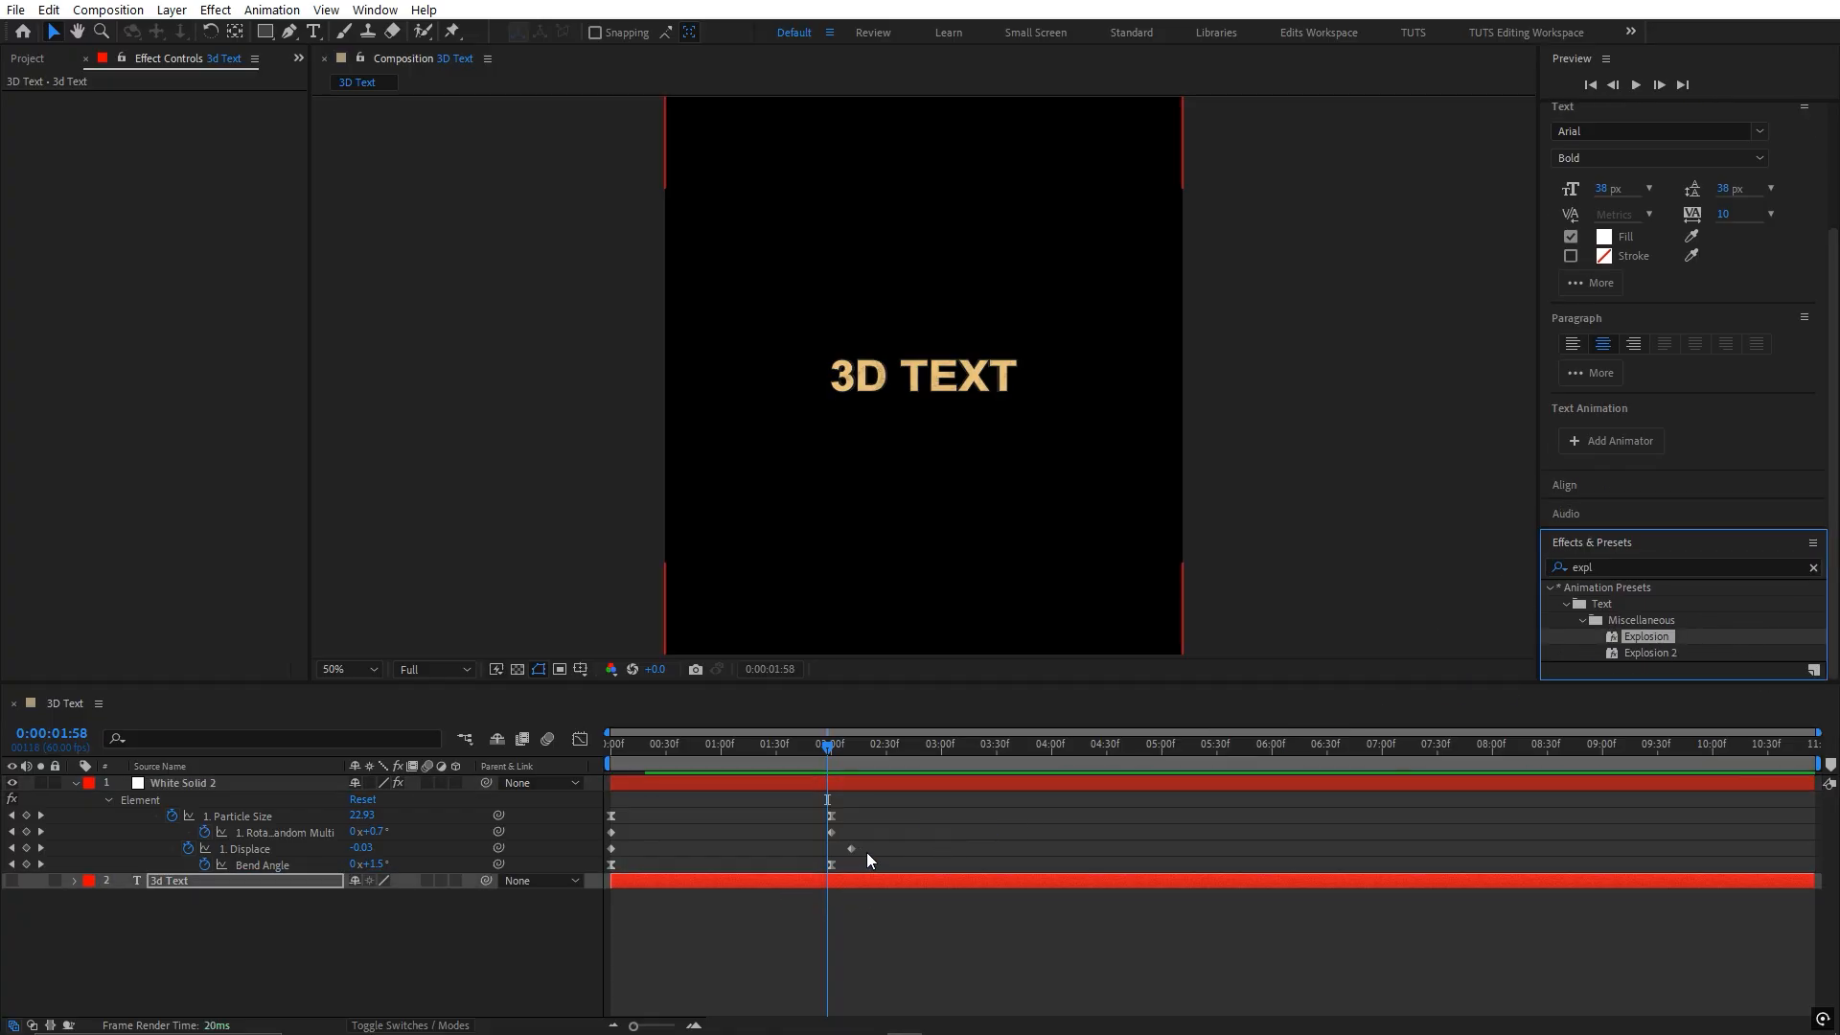
- Reveal the 3d Text layer's keyframes and set the last keyframe of the first selector's Amount to 80
click(842, 895)
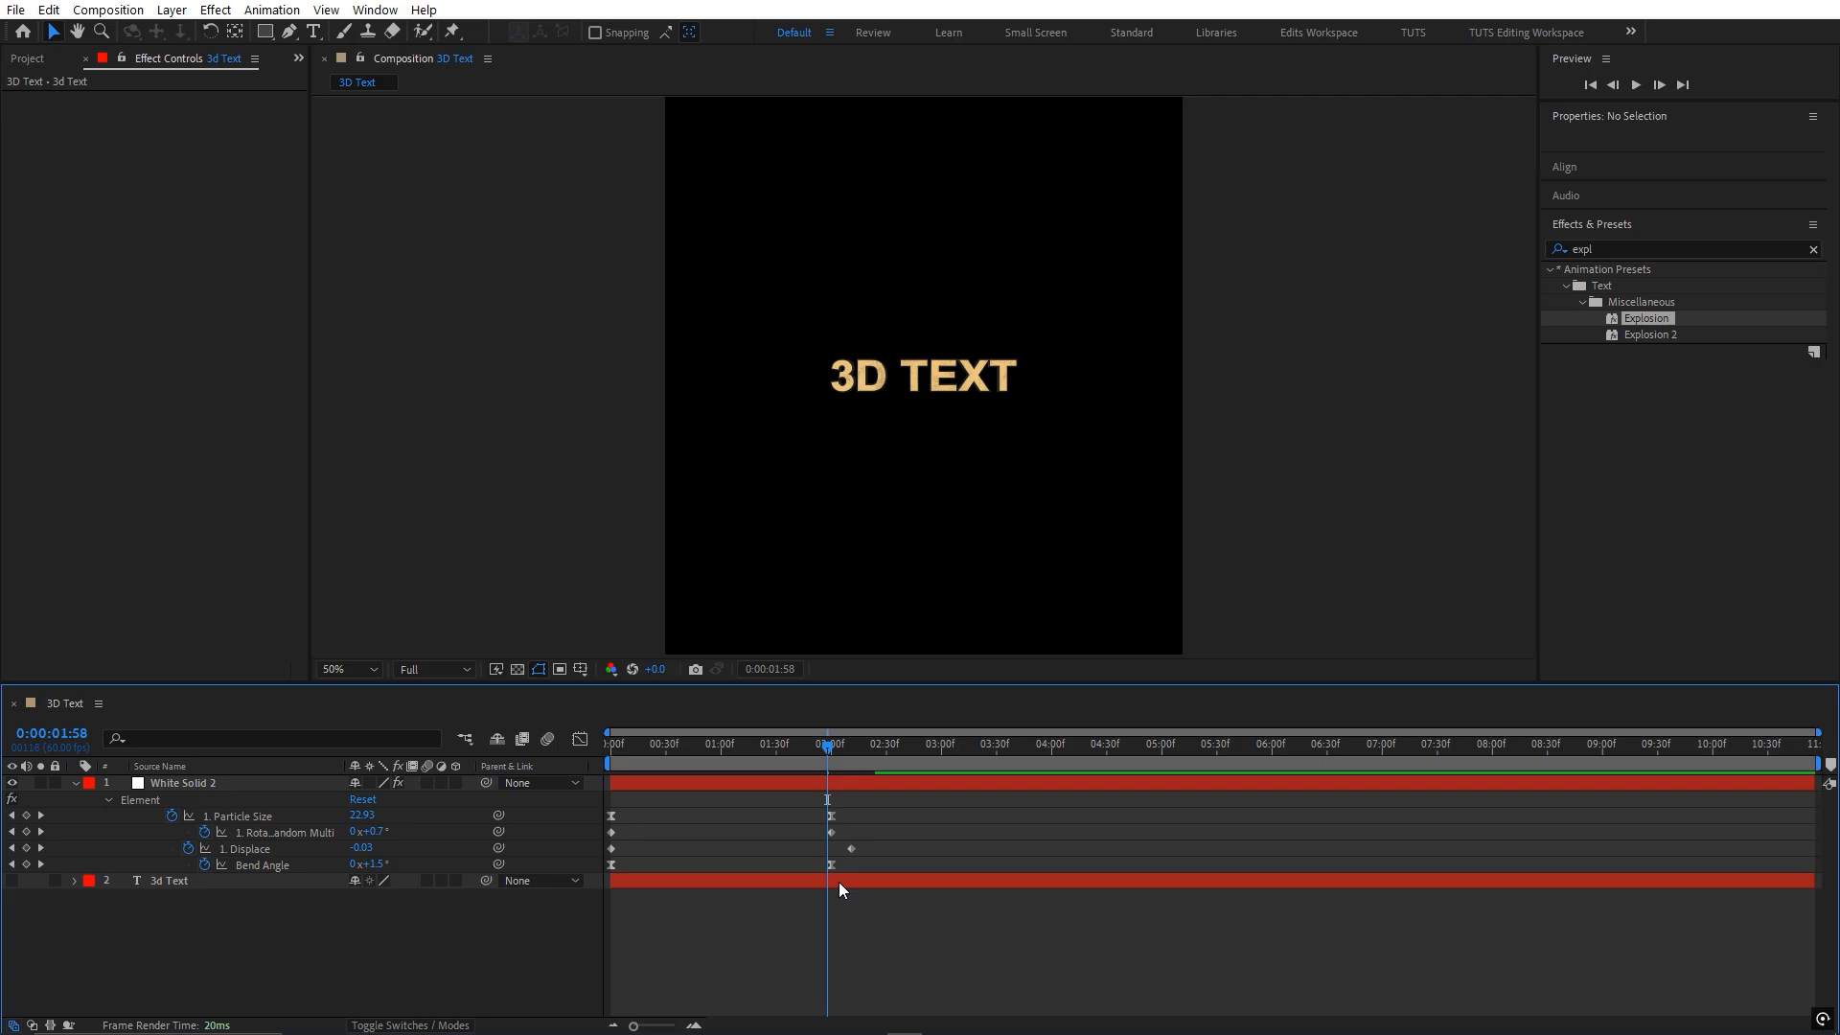
click(838, 882)
key(u)
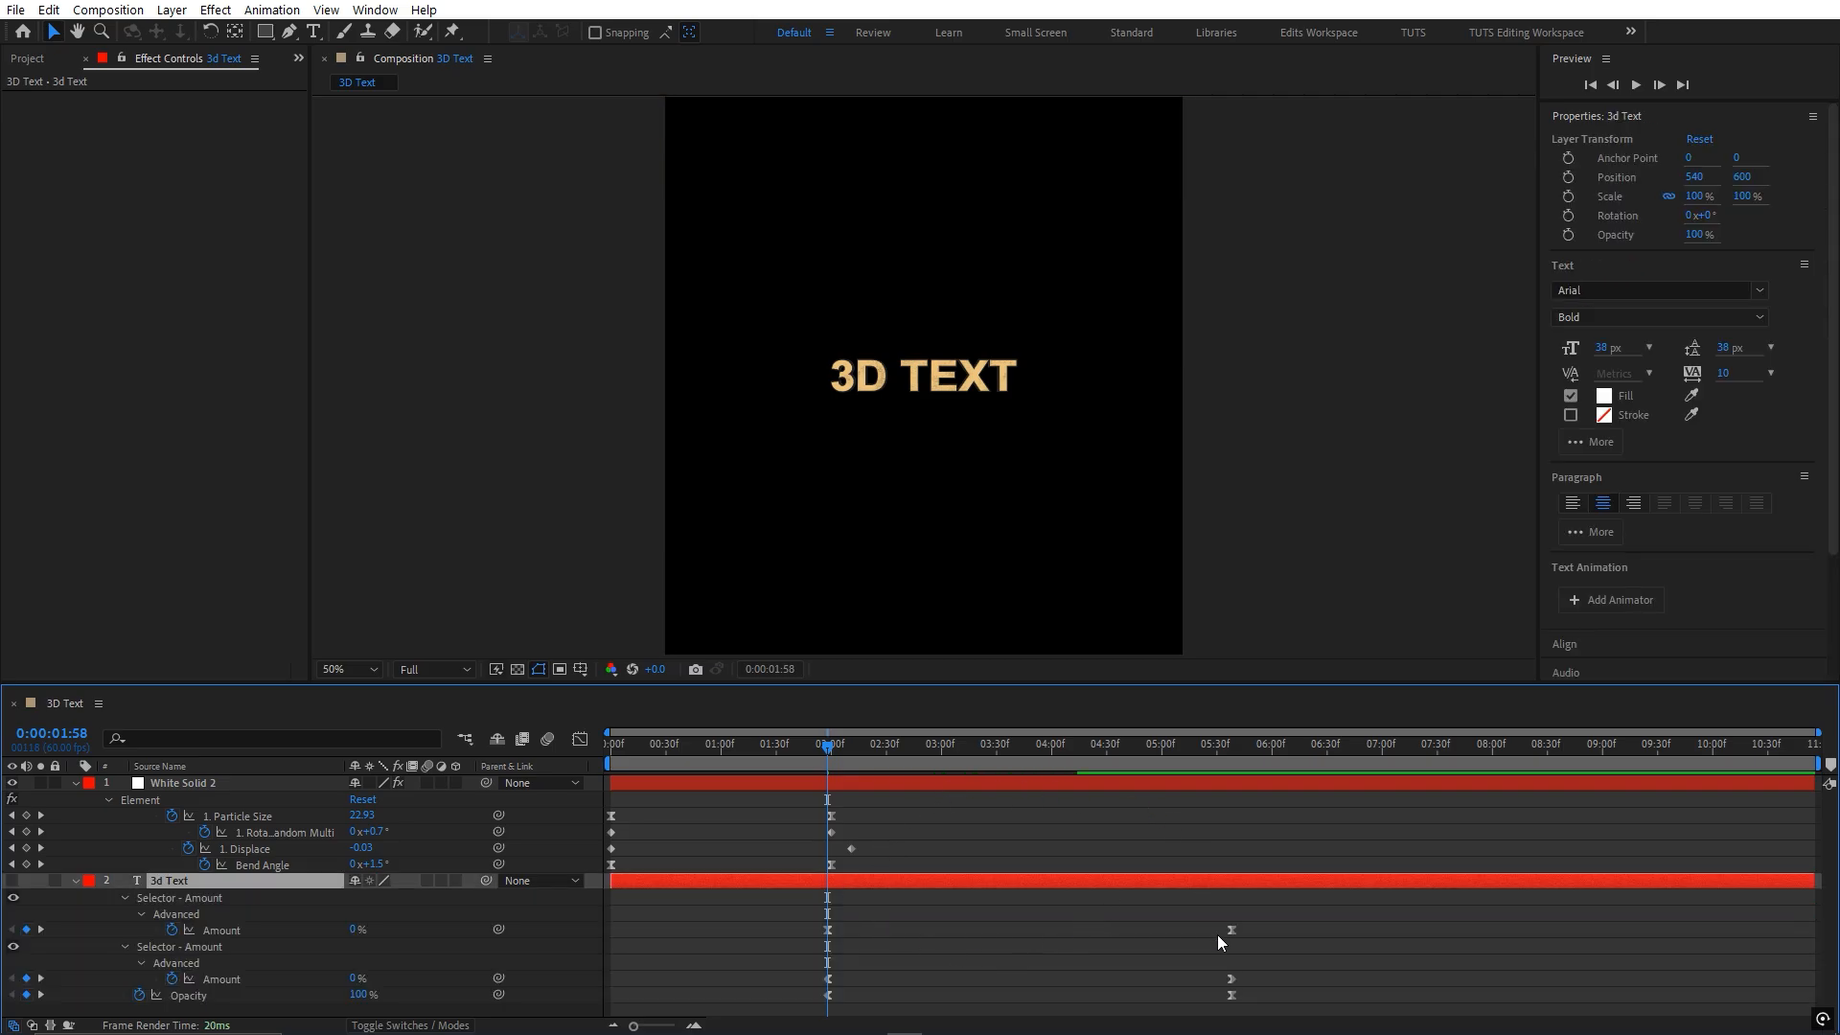
double_click(1231, 930)
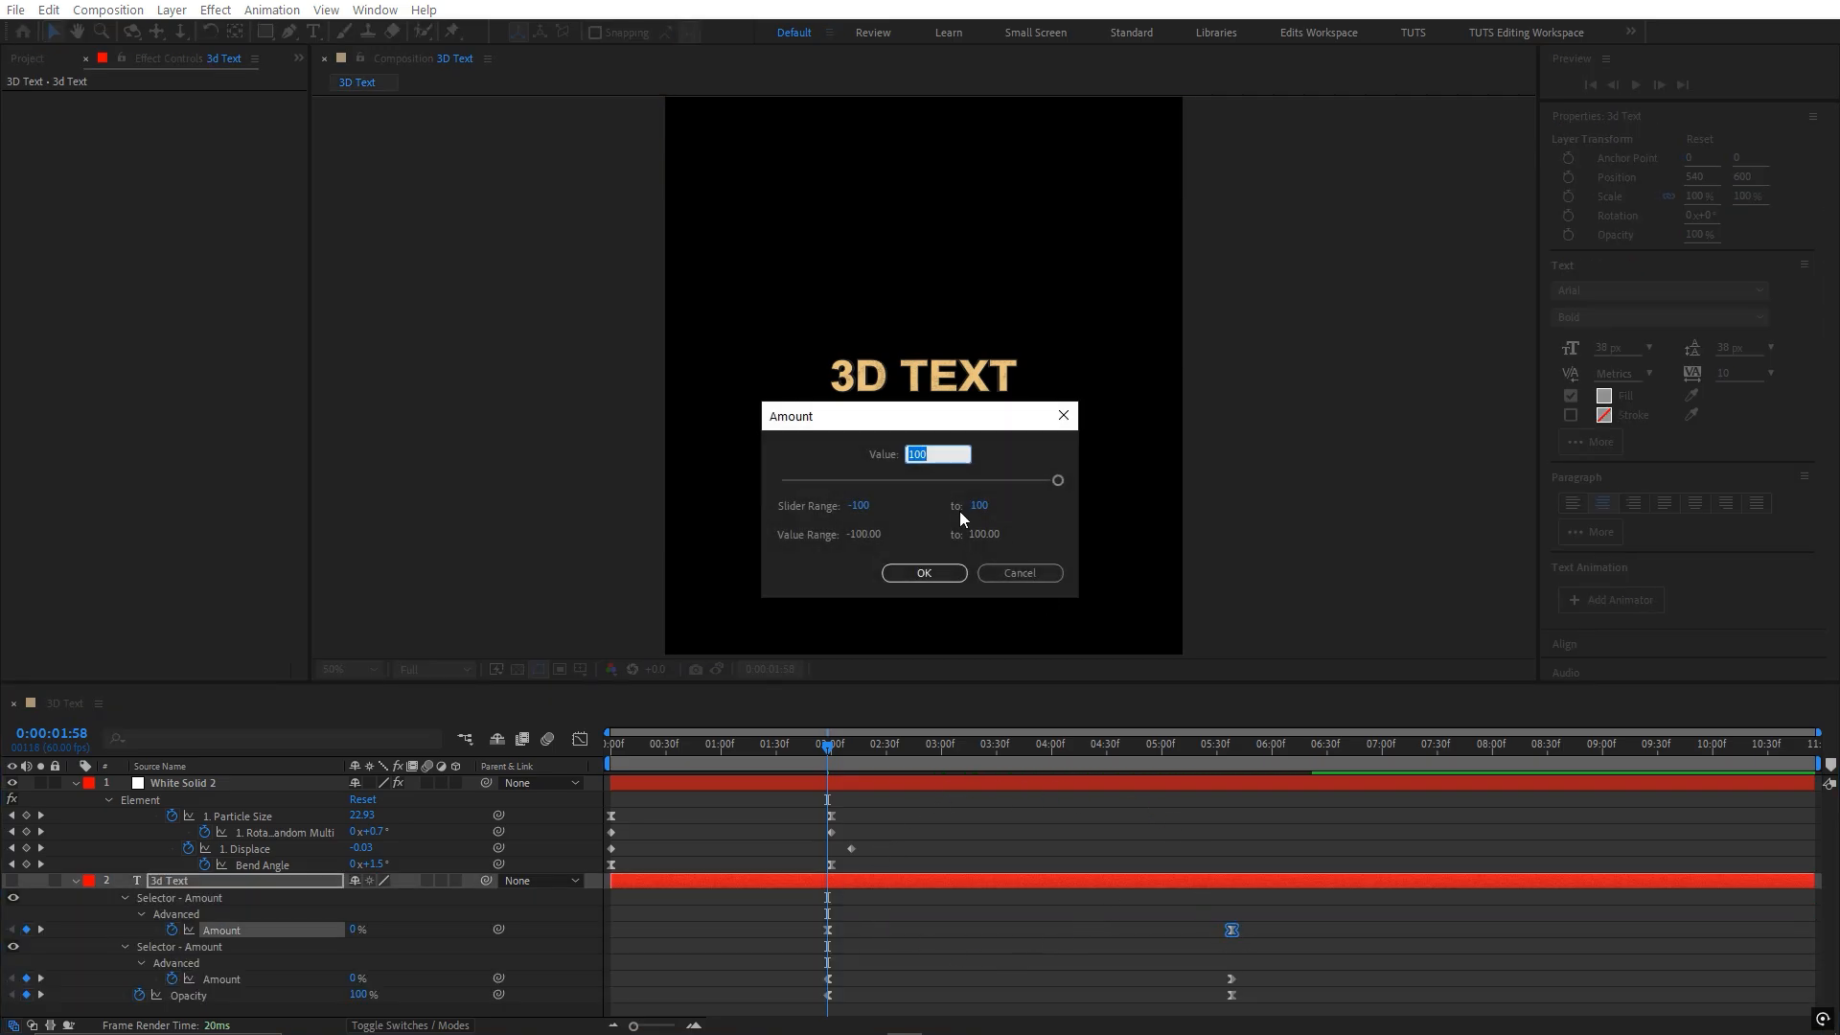
text(80)
click(939, 572)
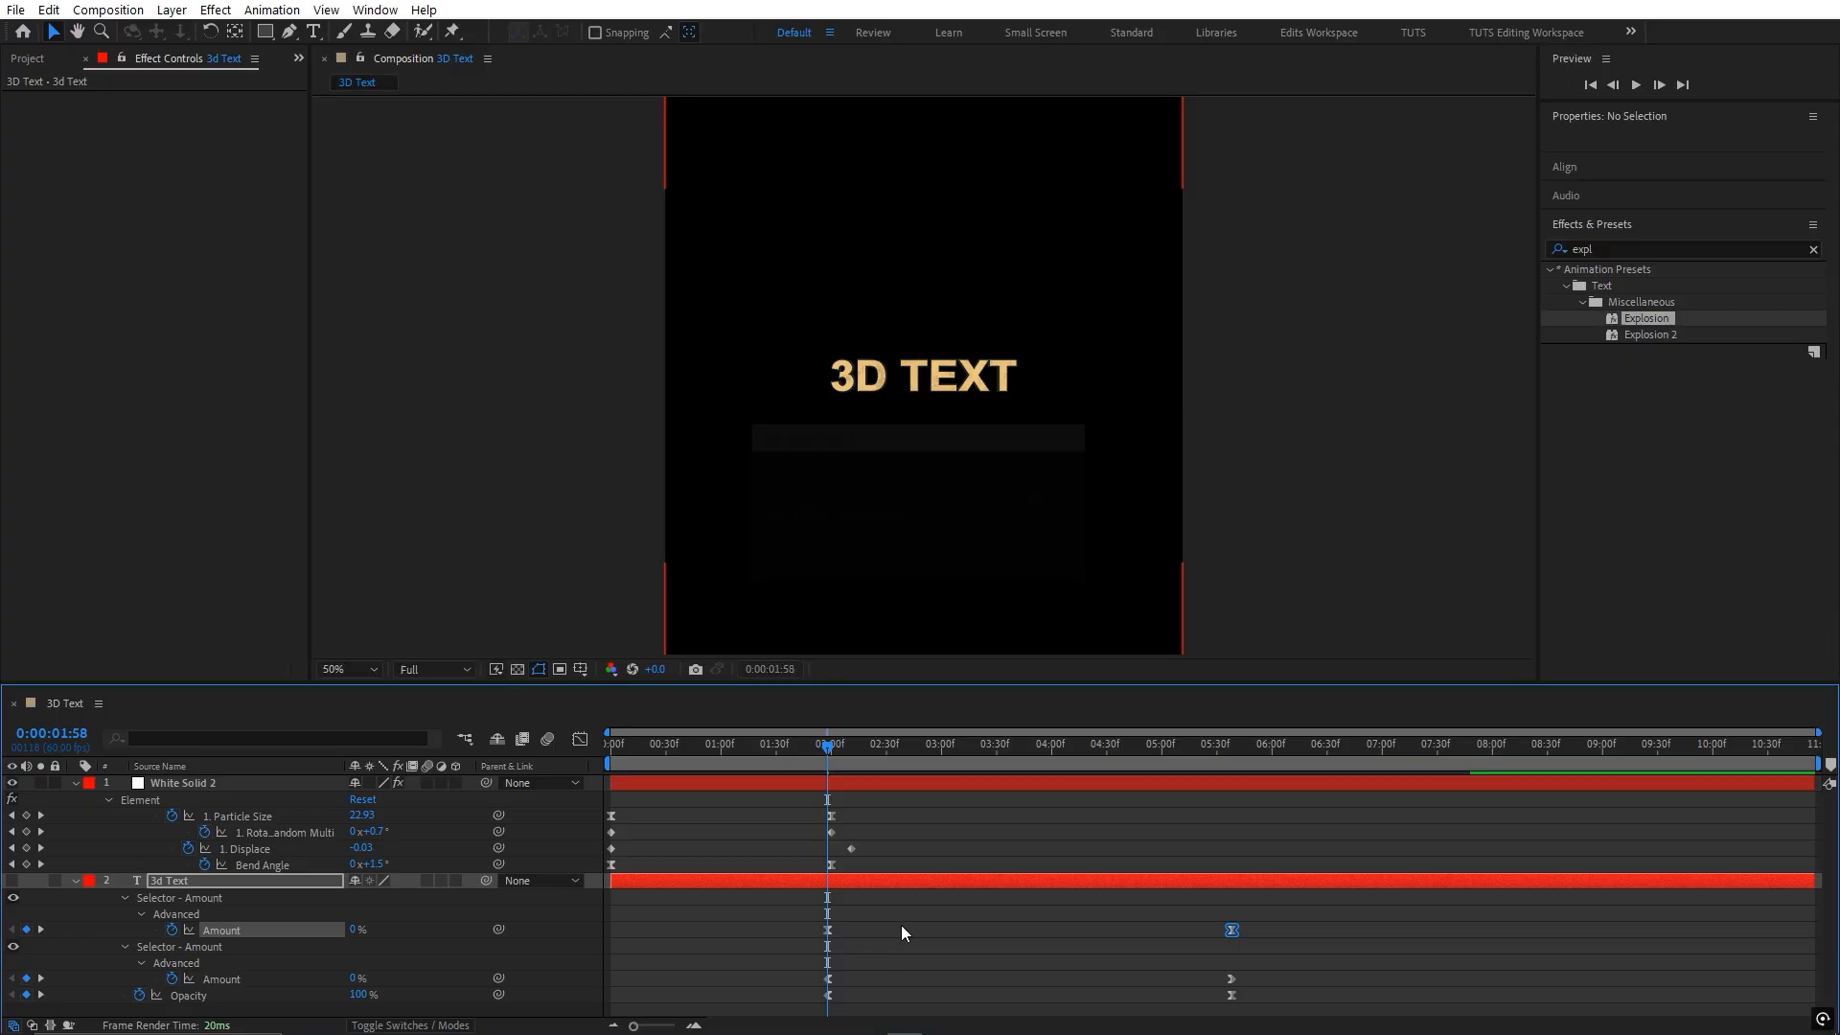
click(901, 924)
- Collapse the White Solid 2 layer and expand the 3d Text layer down to the Explode (Pos/Rot) animator's properties
click(75, 880)
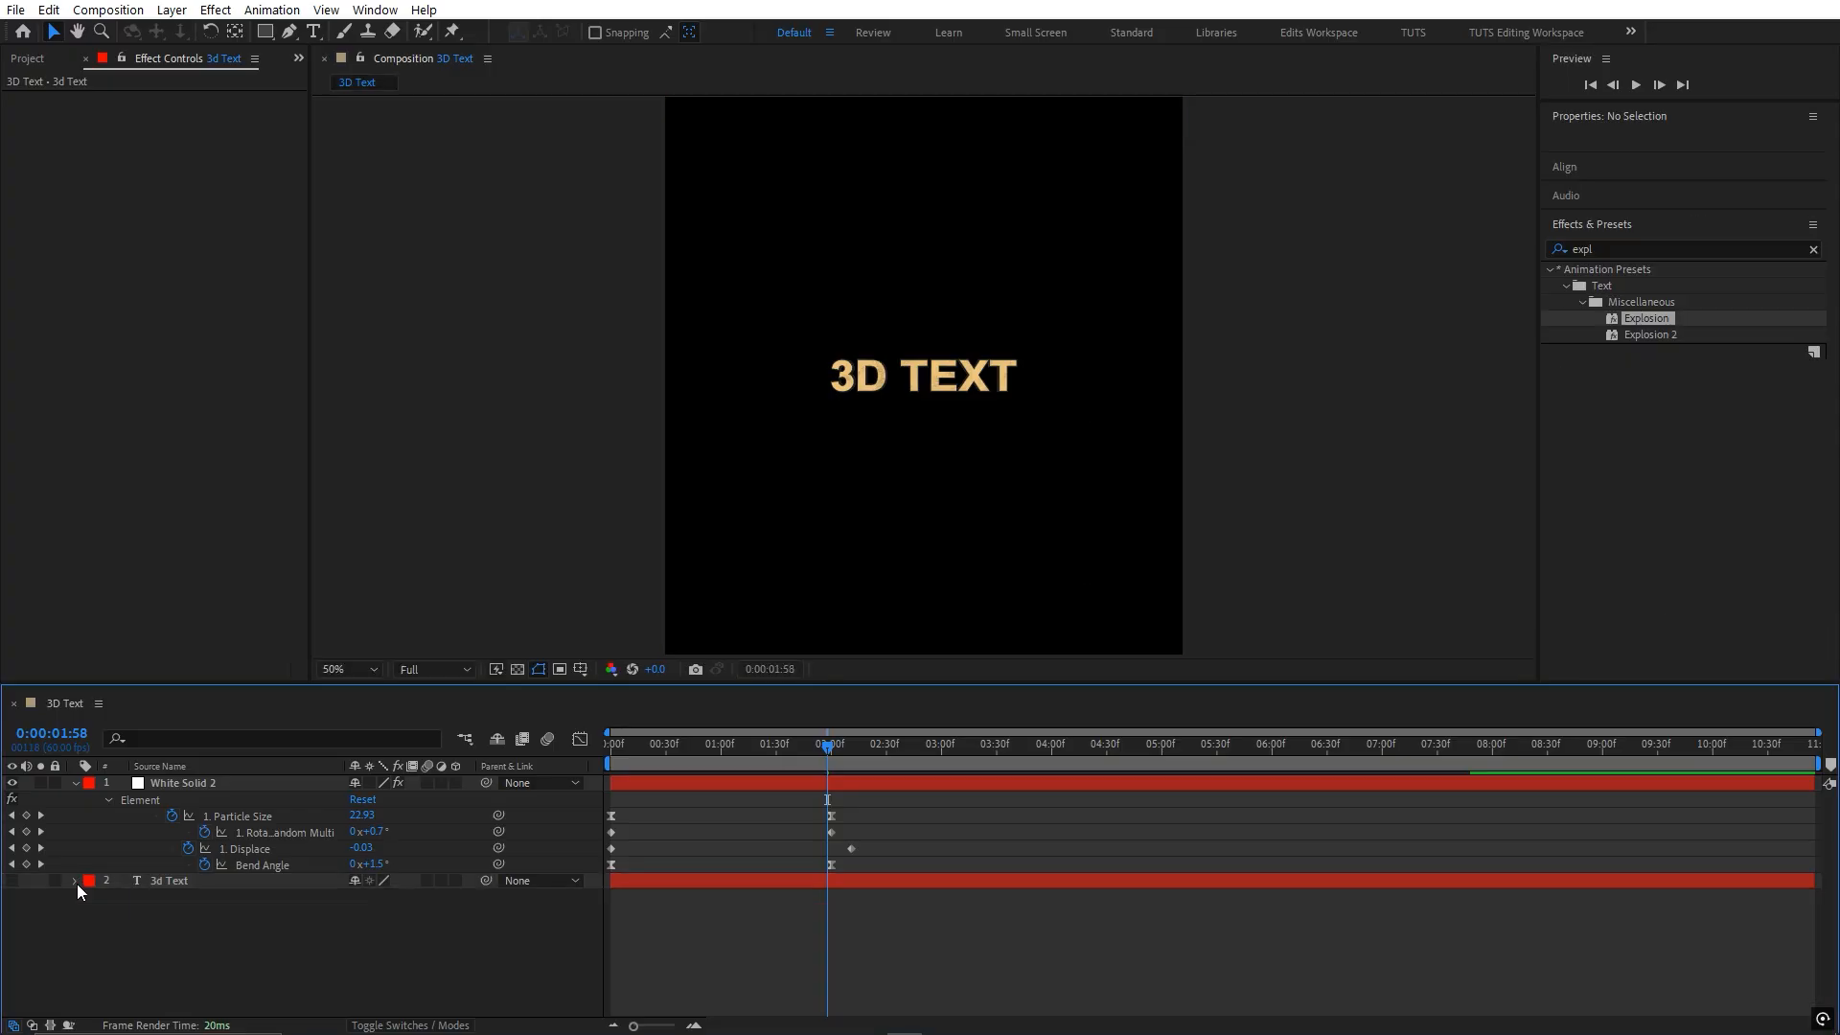
click(74, 783)
click(73, 799)
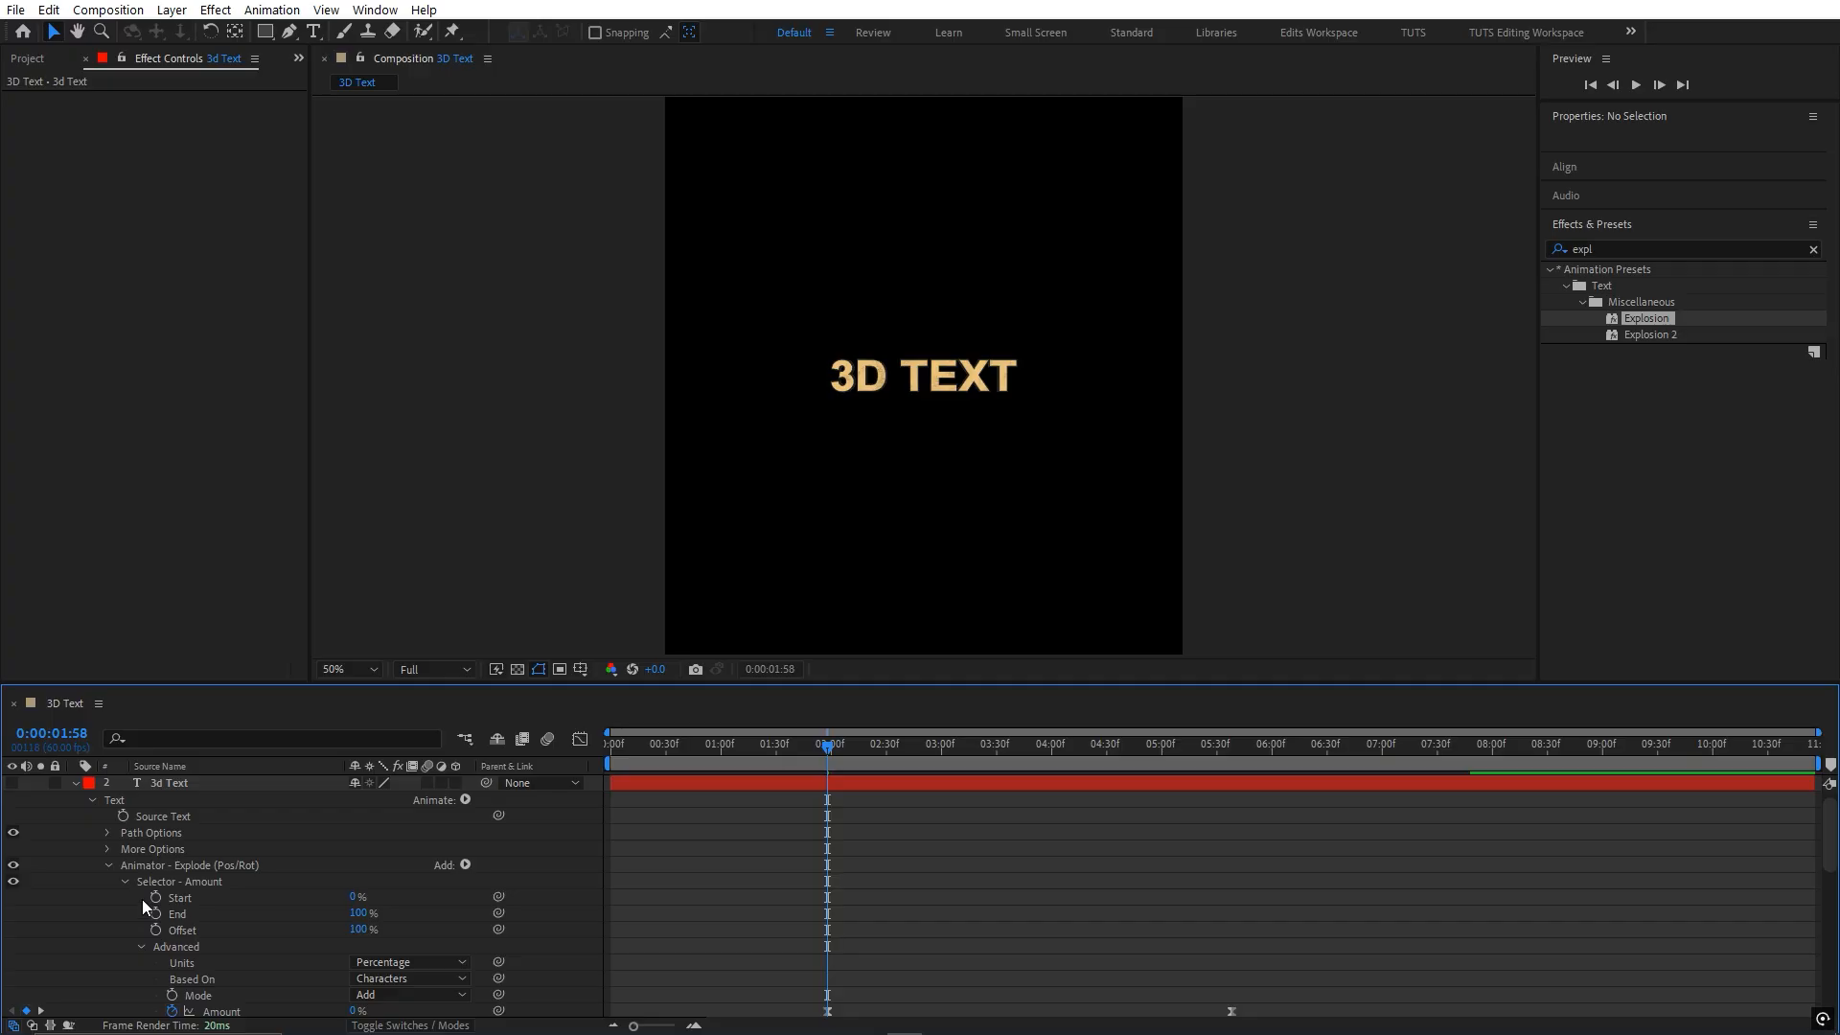
key(u)
key(u)
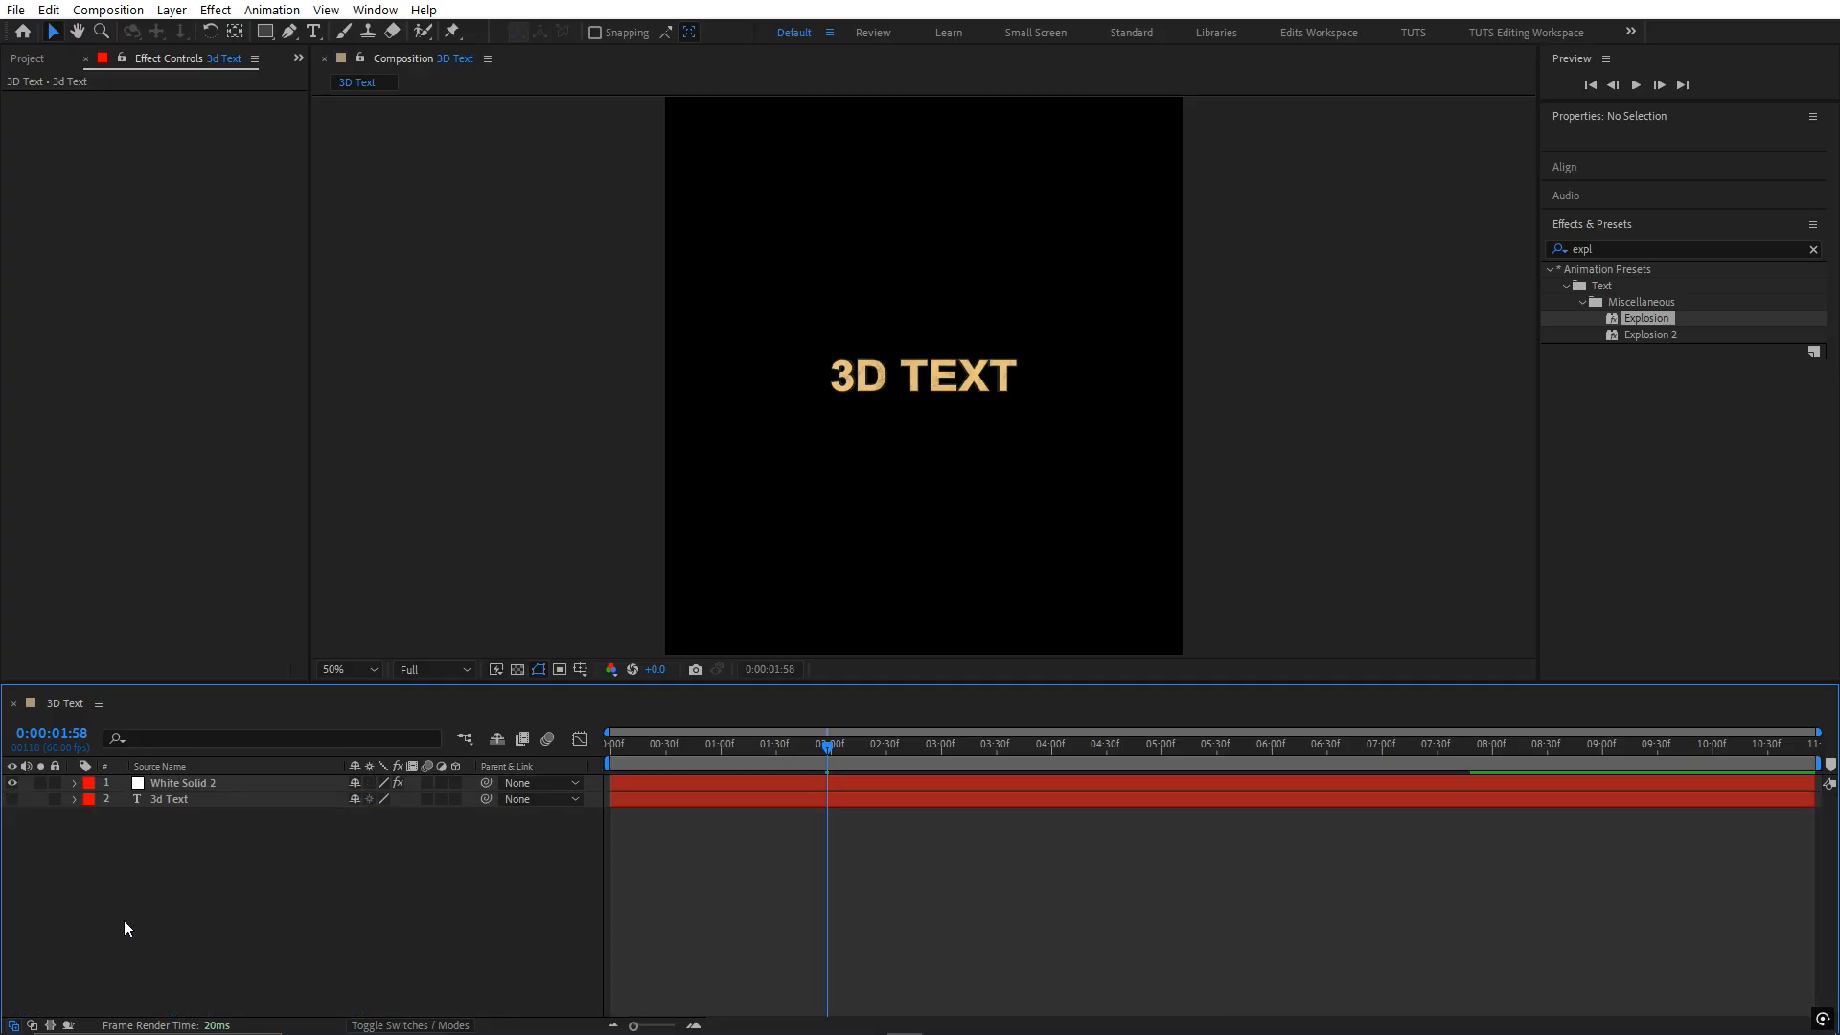
click(76, 801)
click(91, 817)
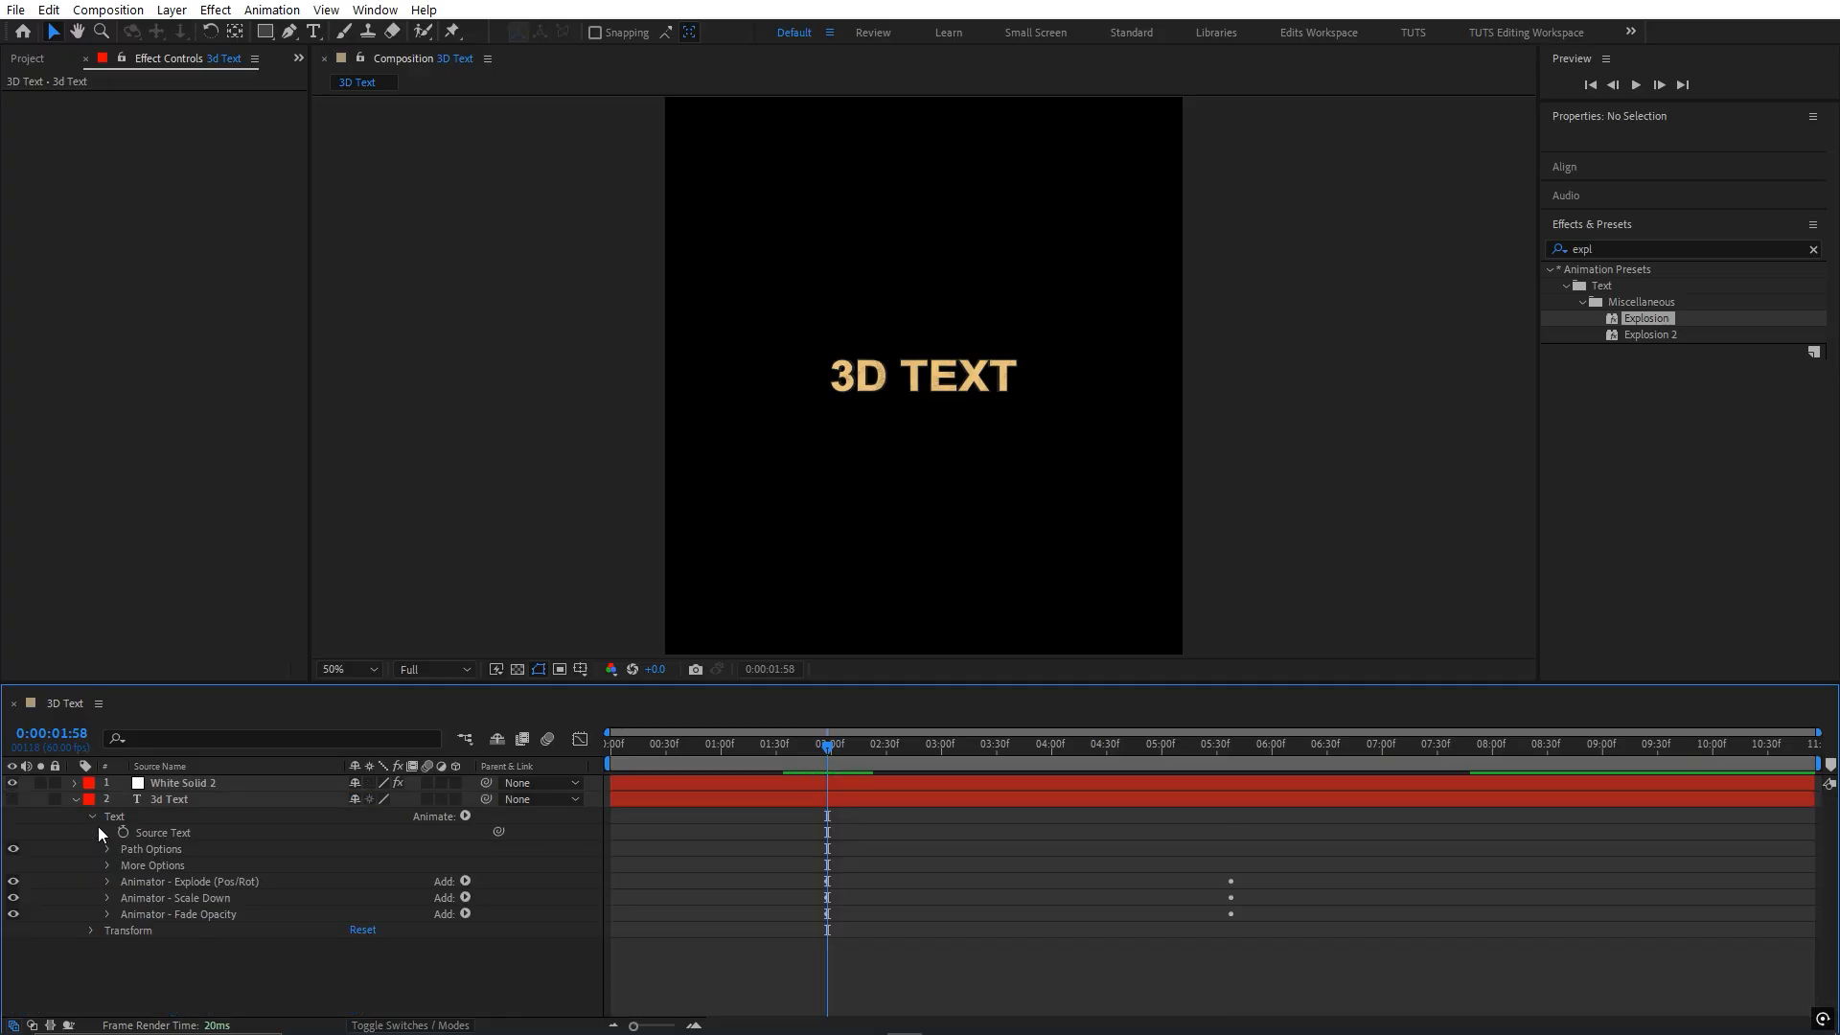
click(111, 882)
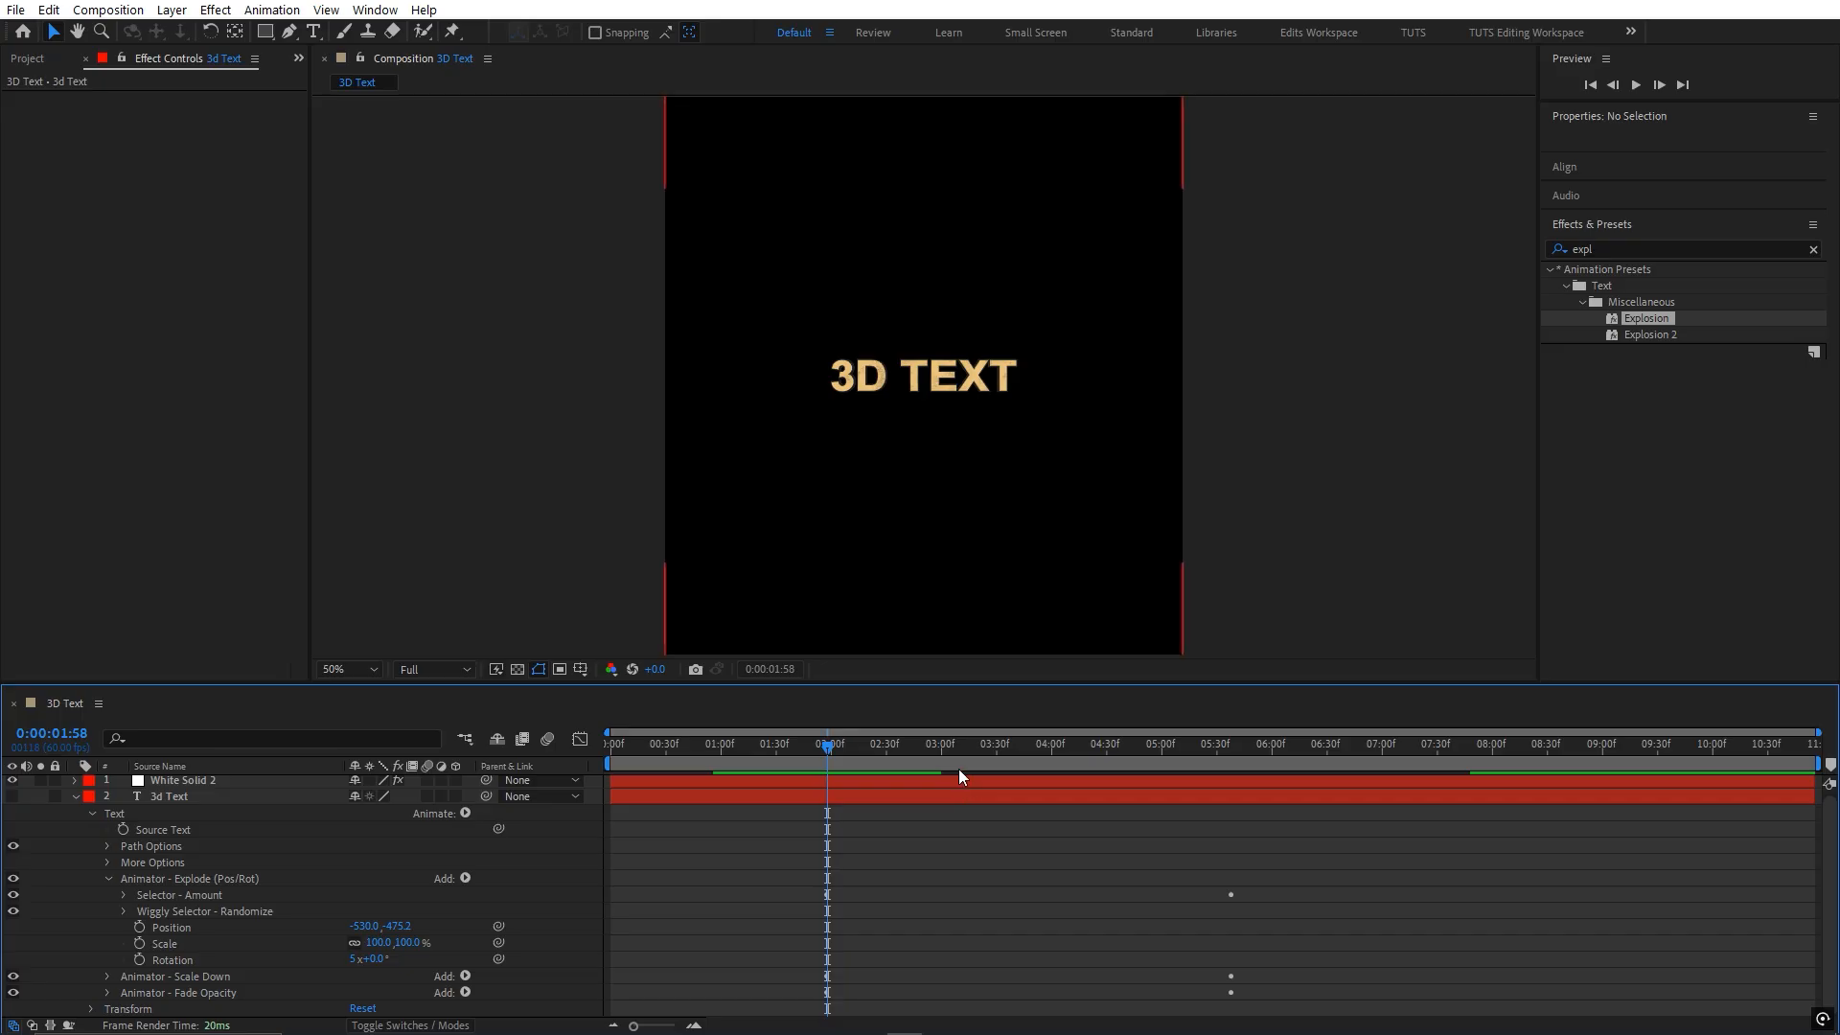
- Set the Explode (Pos/Rot) animator's Position to 259, -180.2 while checking frames between three and three and a half seconds
mouse_move(959, 769)
mouse_down()
mouse_move(1020, 751)
mouse_move(957, 765)
mouse_up()
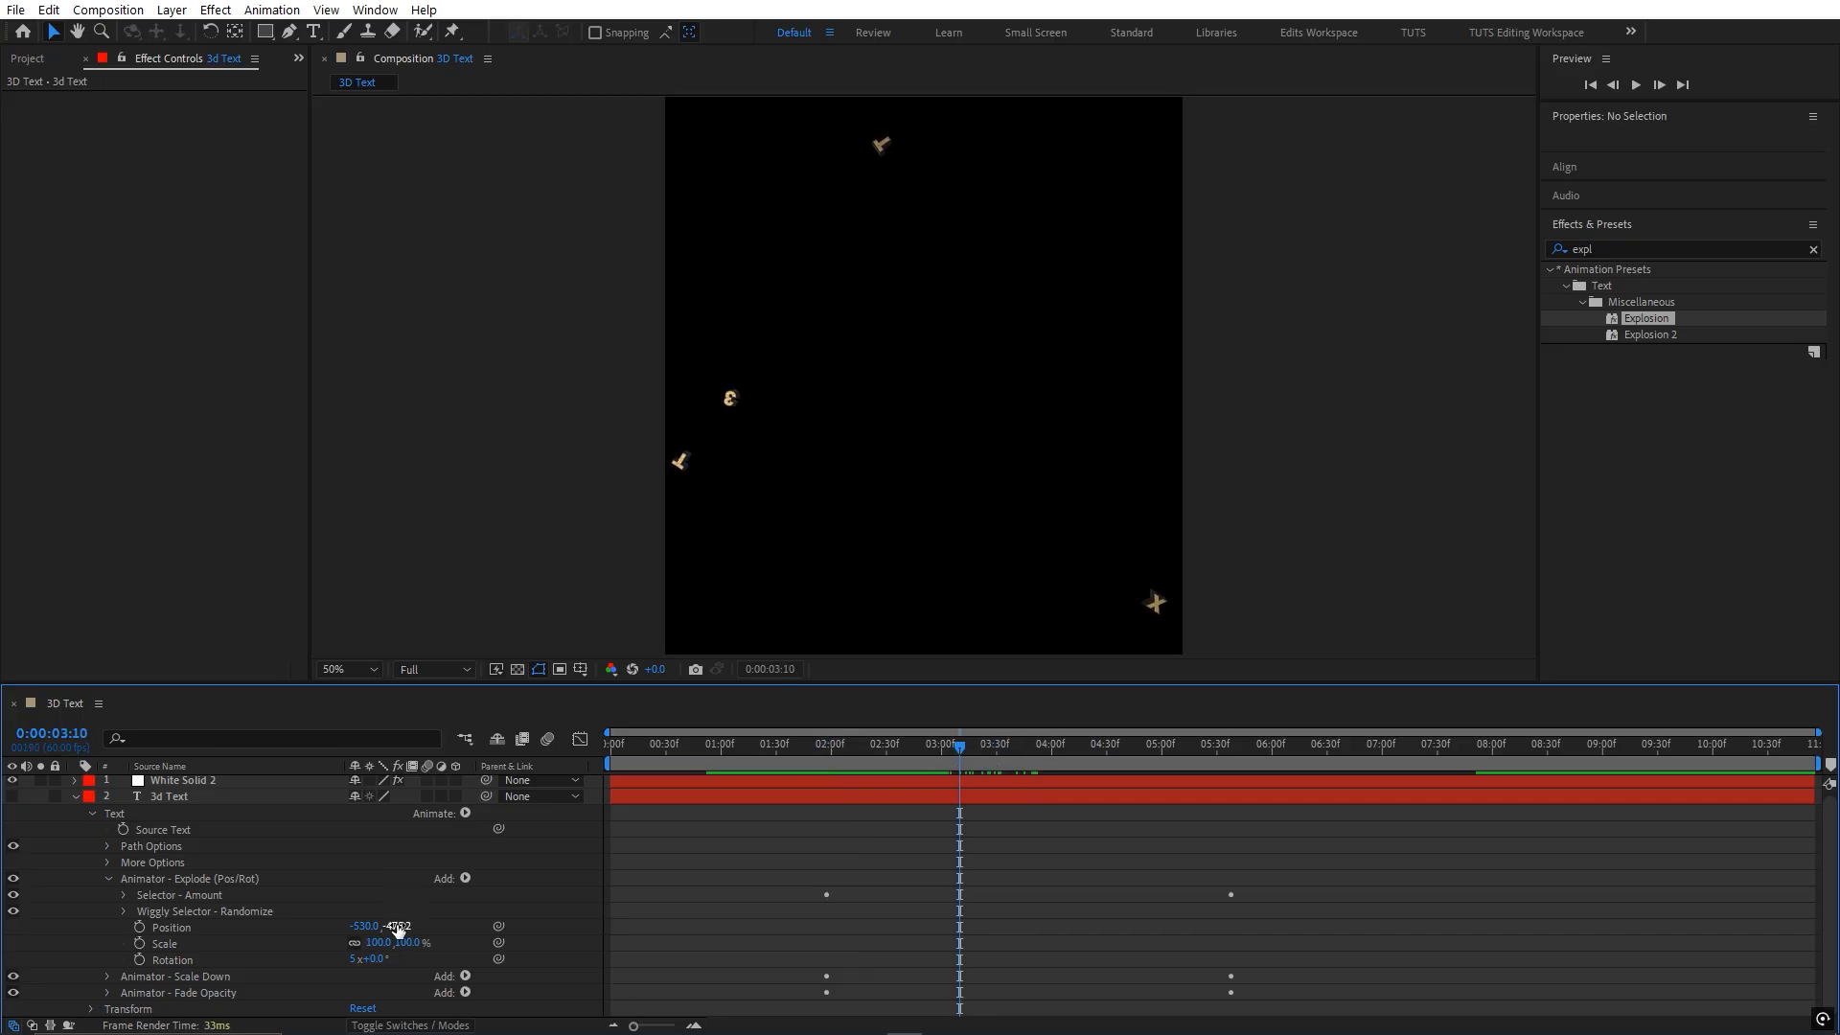
drag(396, 926, 727, 892)
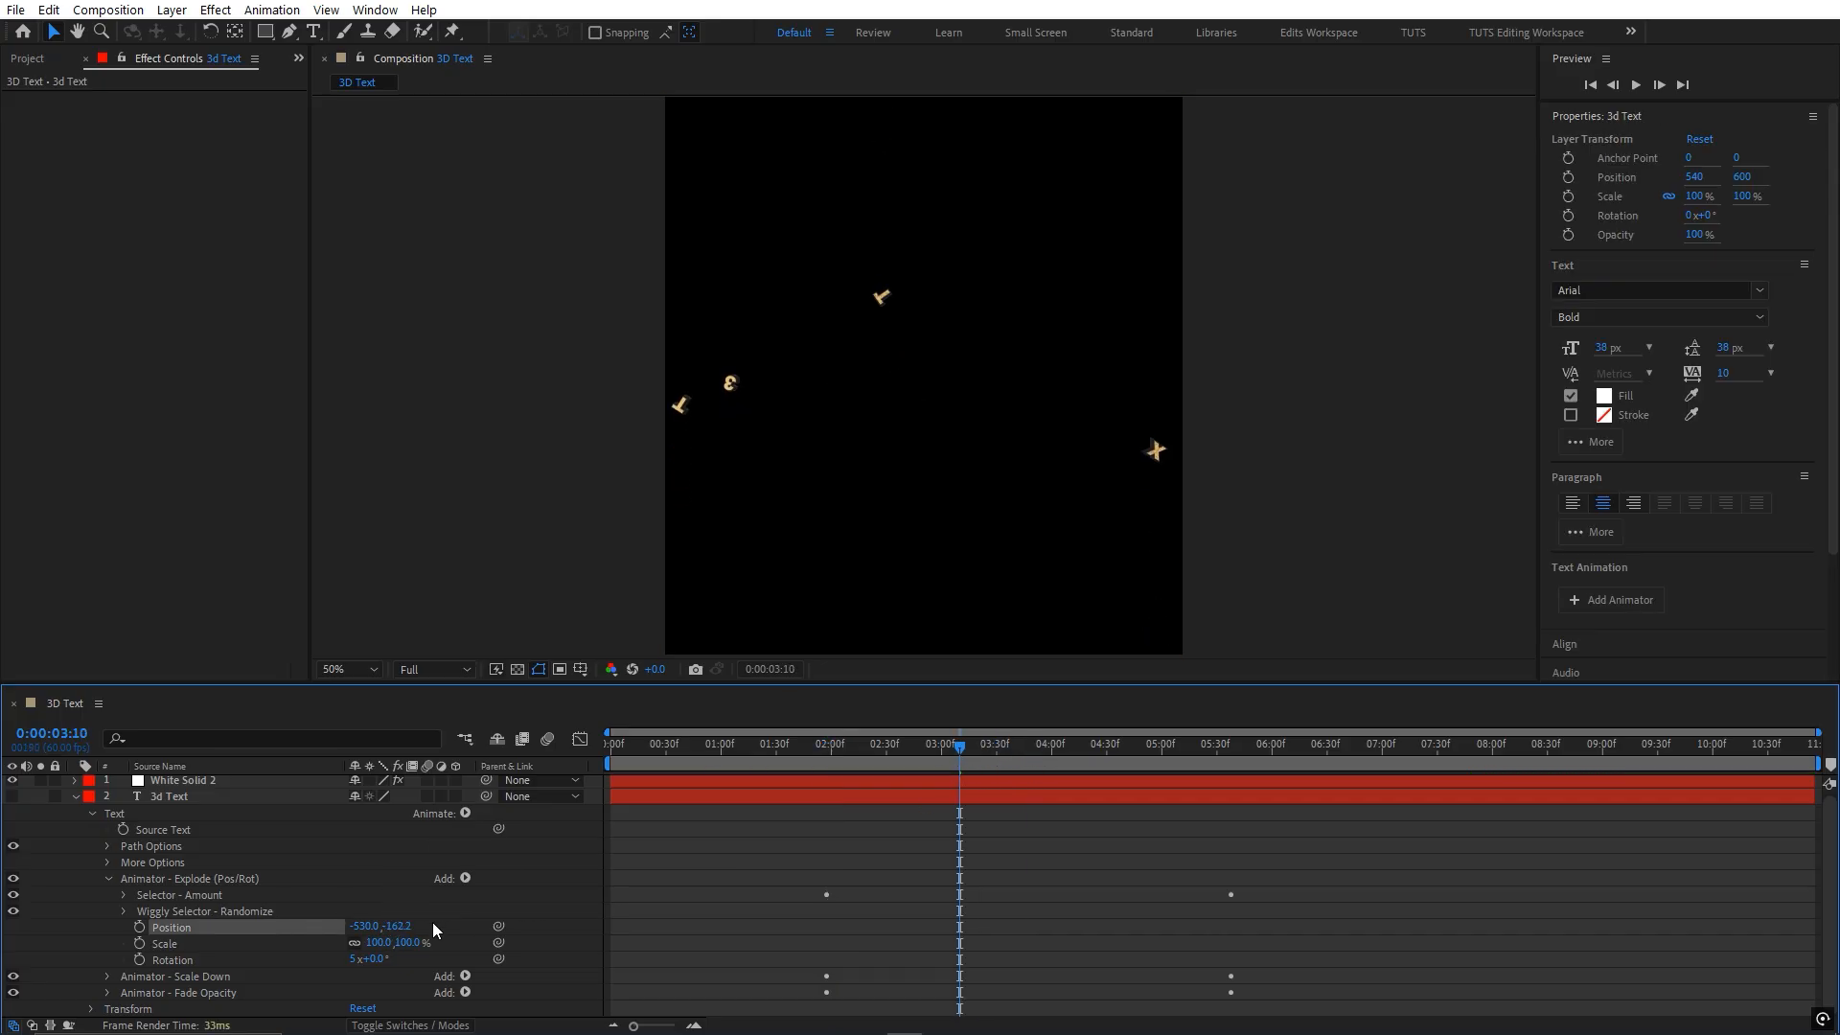
drag(366, 926, 826, 916)
drag(367, 929, 389, 937)
mouse_move(962, 748)
mouse_down()
mouse_move(811, 757)
mouse_move(1043, 768)
mouse_move(984, 765)
mouse_up()
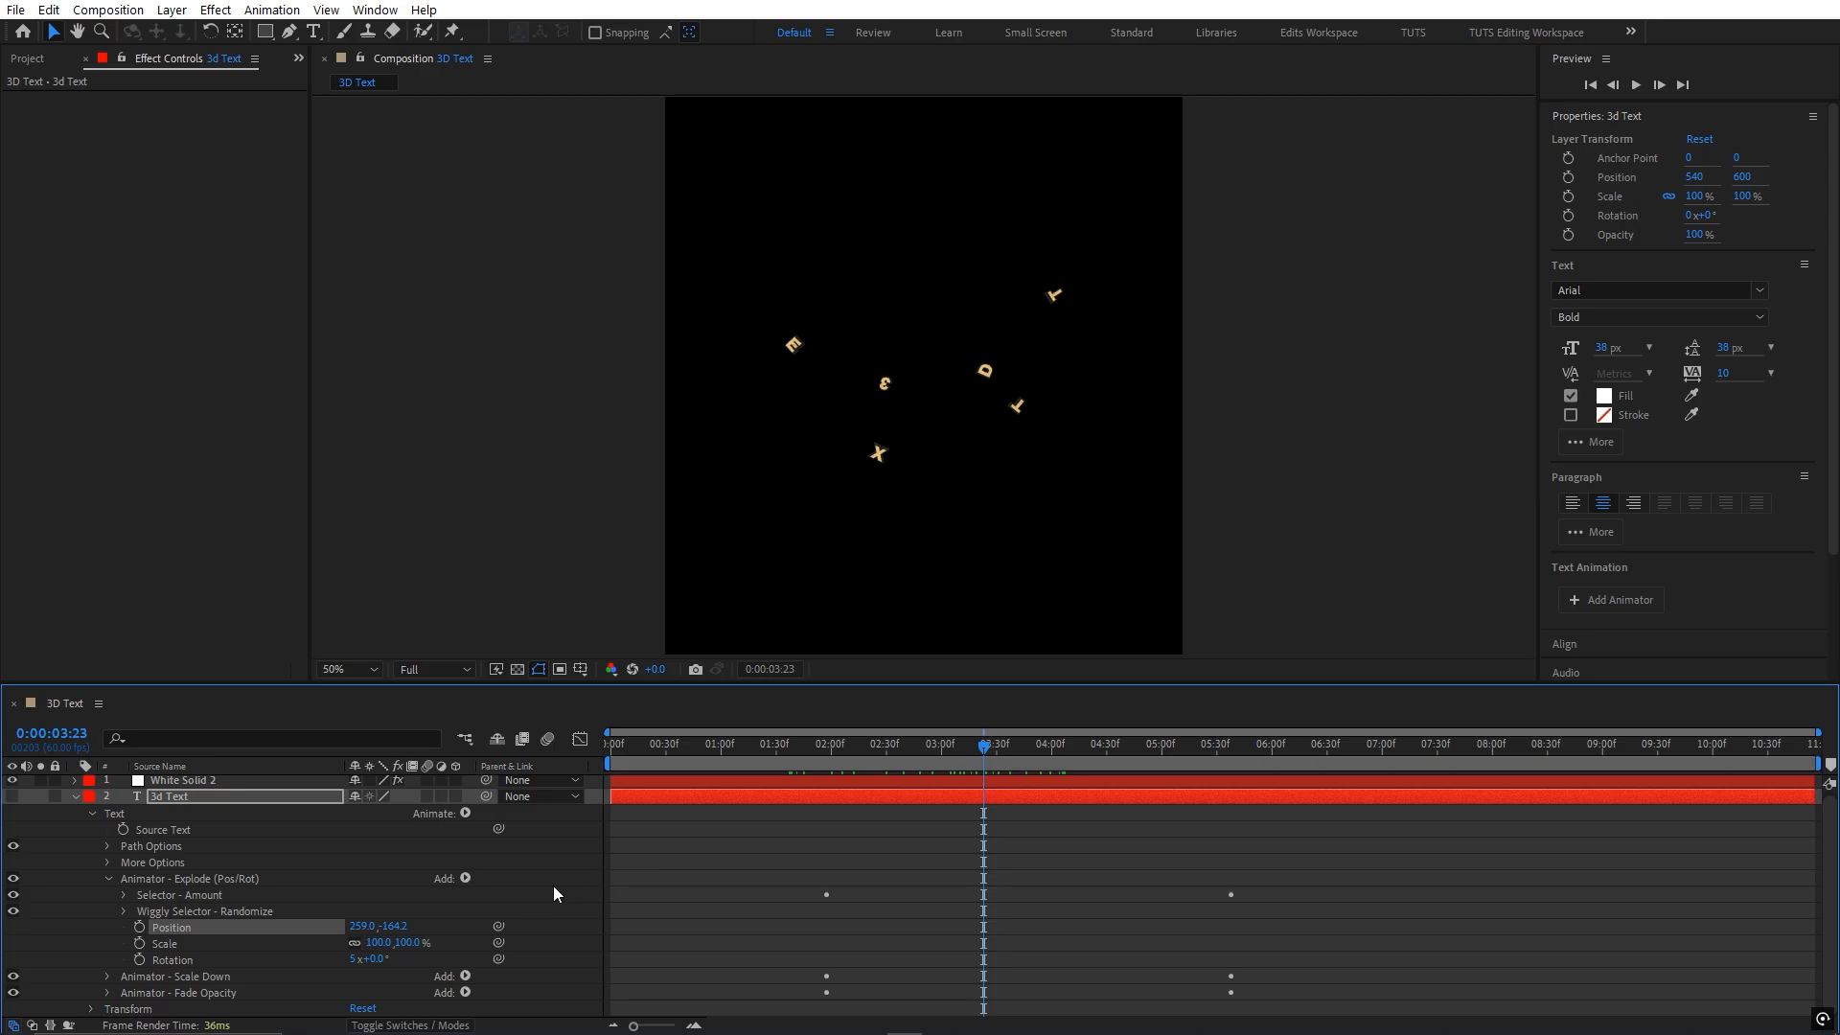
drag(403, 928, 386, 925)
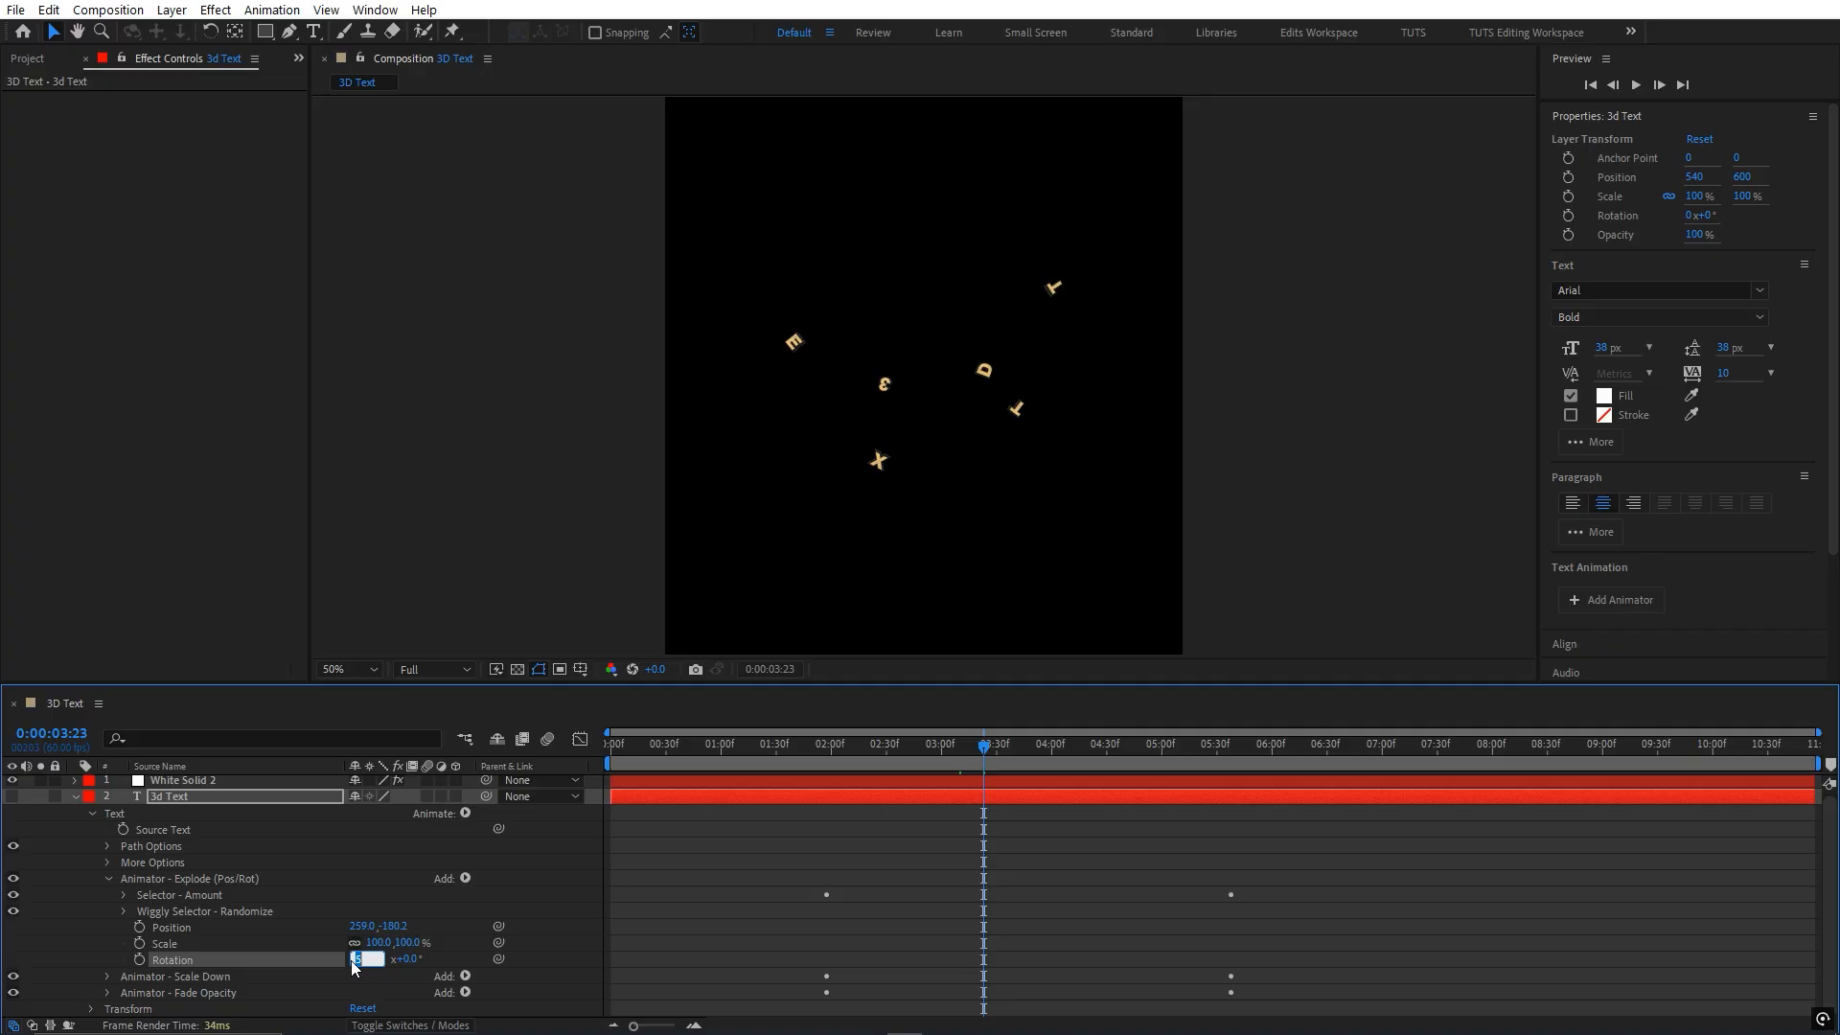
- Set the Explode (Pos/Rot) animator's Rotation to 8 full turns and check the frame at 0:00:02:01
text(8)
click(688, 906)
mouse_move(842, 755)
mouse_down()
mouse_move(1102, 756)
mouse_move(884, 763)
mouse_move(832, 784)
mouse_up()
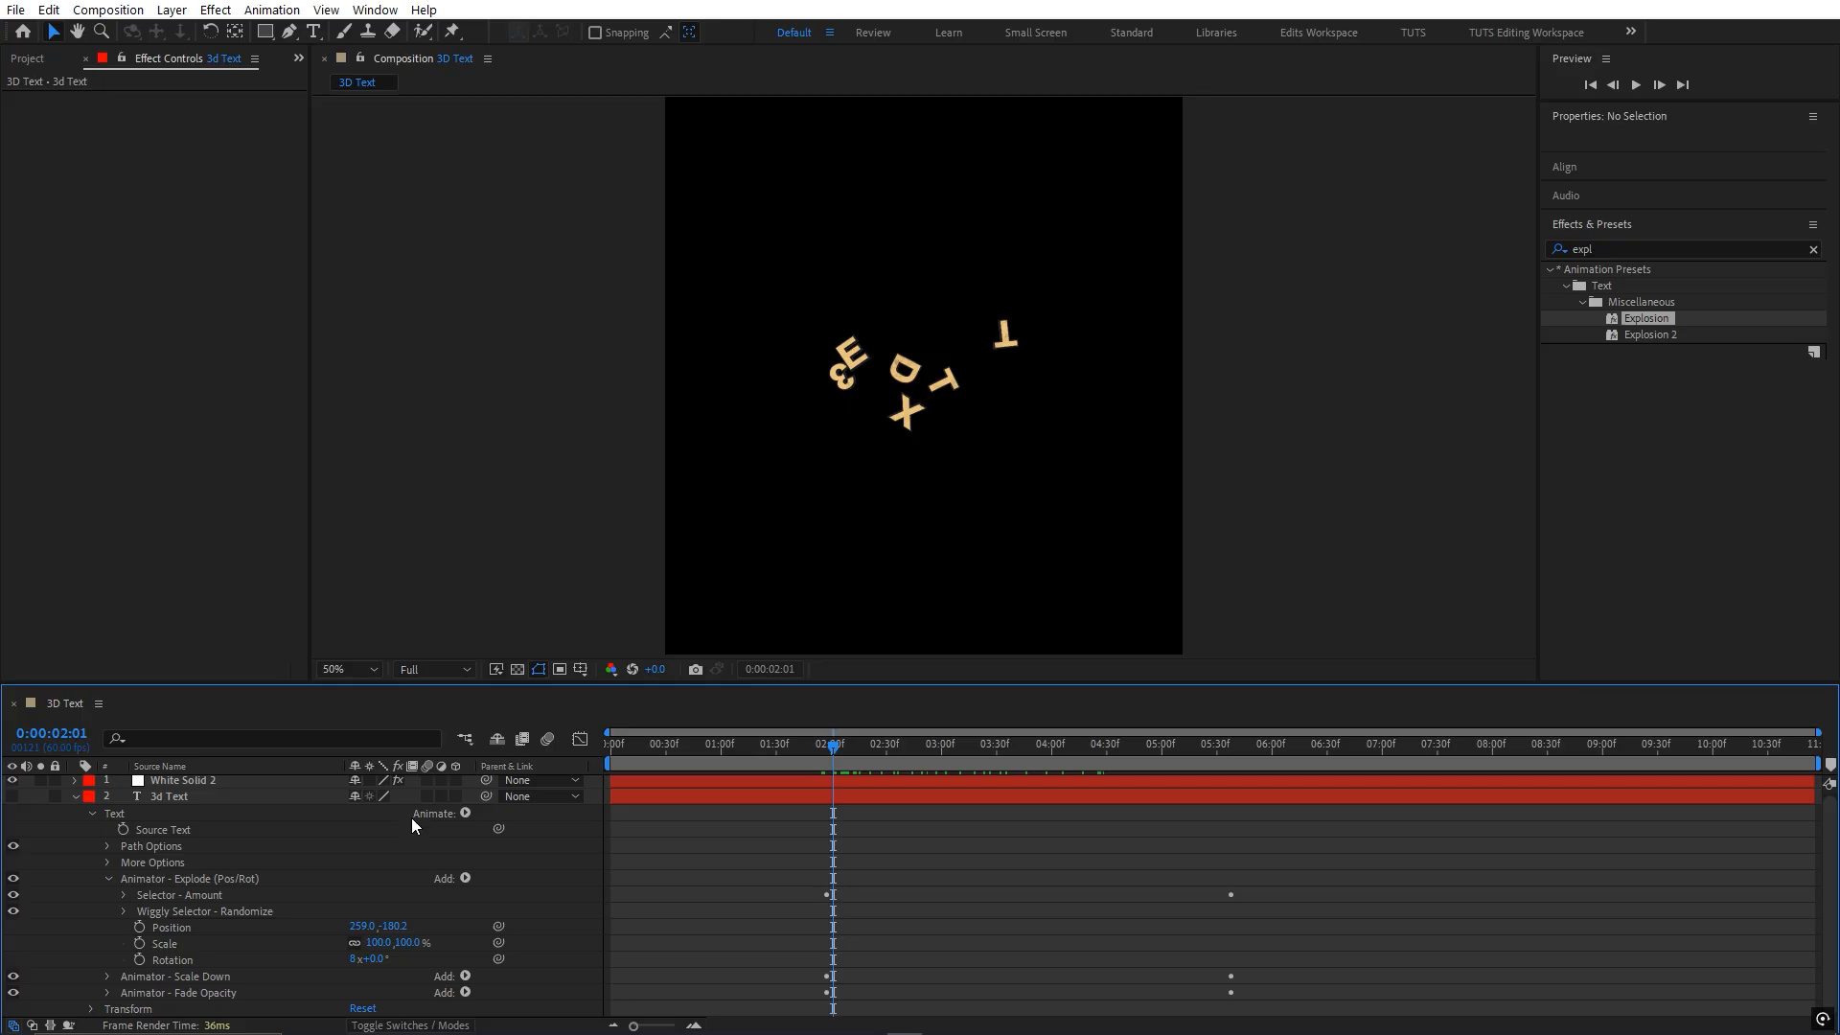
- Reveal the 3d Text keyframes and reshape the first selector's Amount curve to rise steeply at the start and level off toward the end
key(u)
key(u)
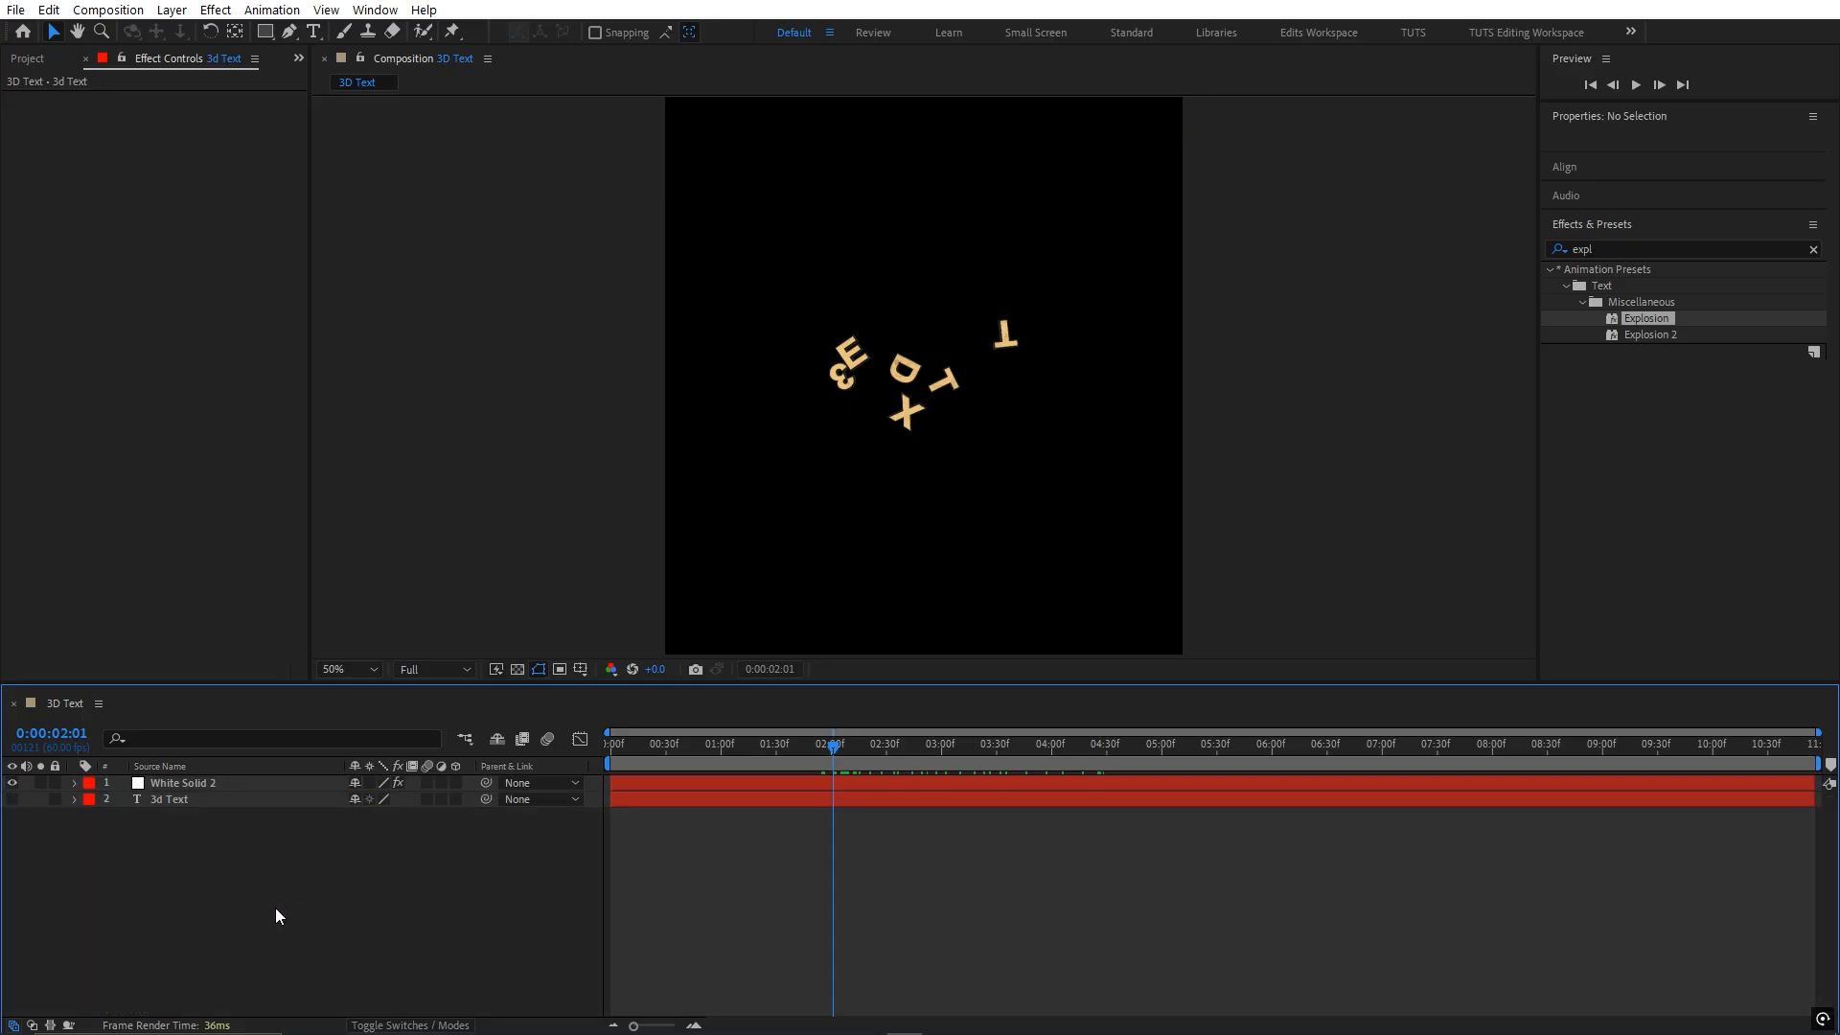
click(236, 801)
key(u)
drag(1296, 864, 865, 815)
key(shift+F3)
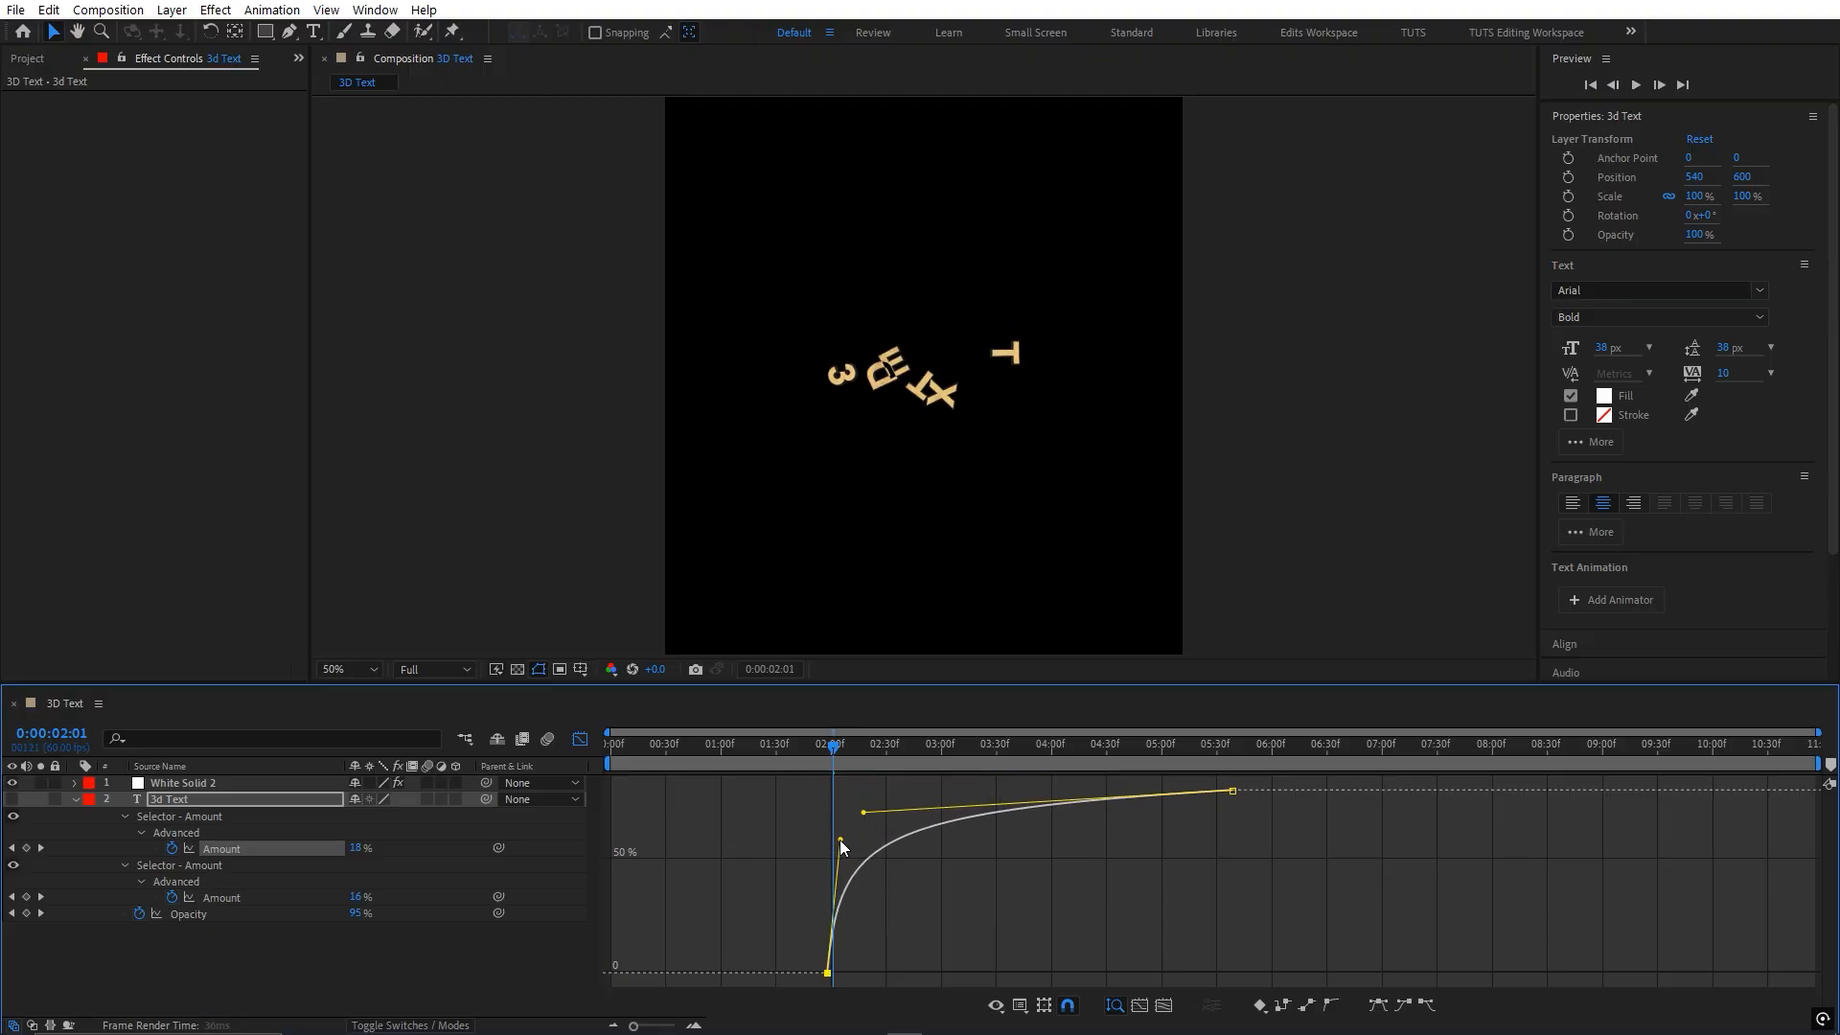
click(900, 892)
mouse_move(836, 745)
mouse_down()
mouse_move(1023, 751)
mouse_move(838, 768)
mouse_up()
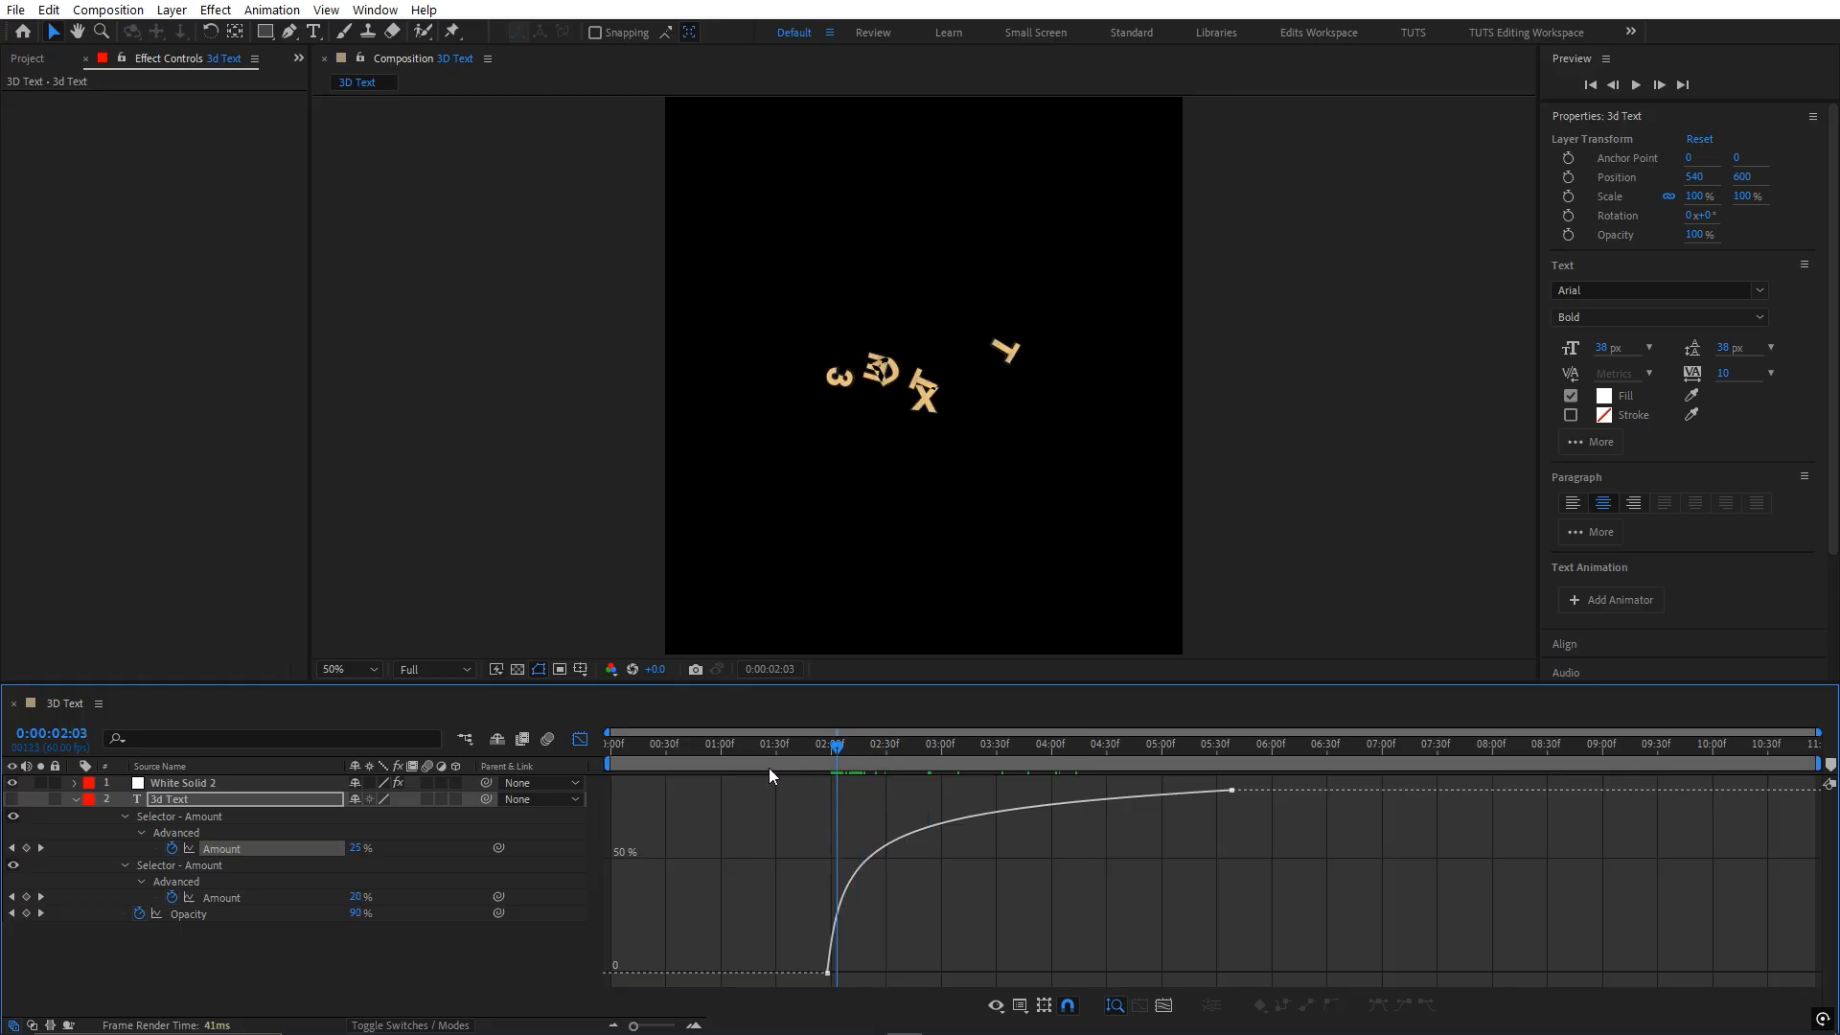
- Collapse the revealed keyframes and expand the 3d Text layer down to the Explode (Pos/Rot) animator's properties
key(u)
click(176, 857)
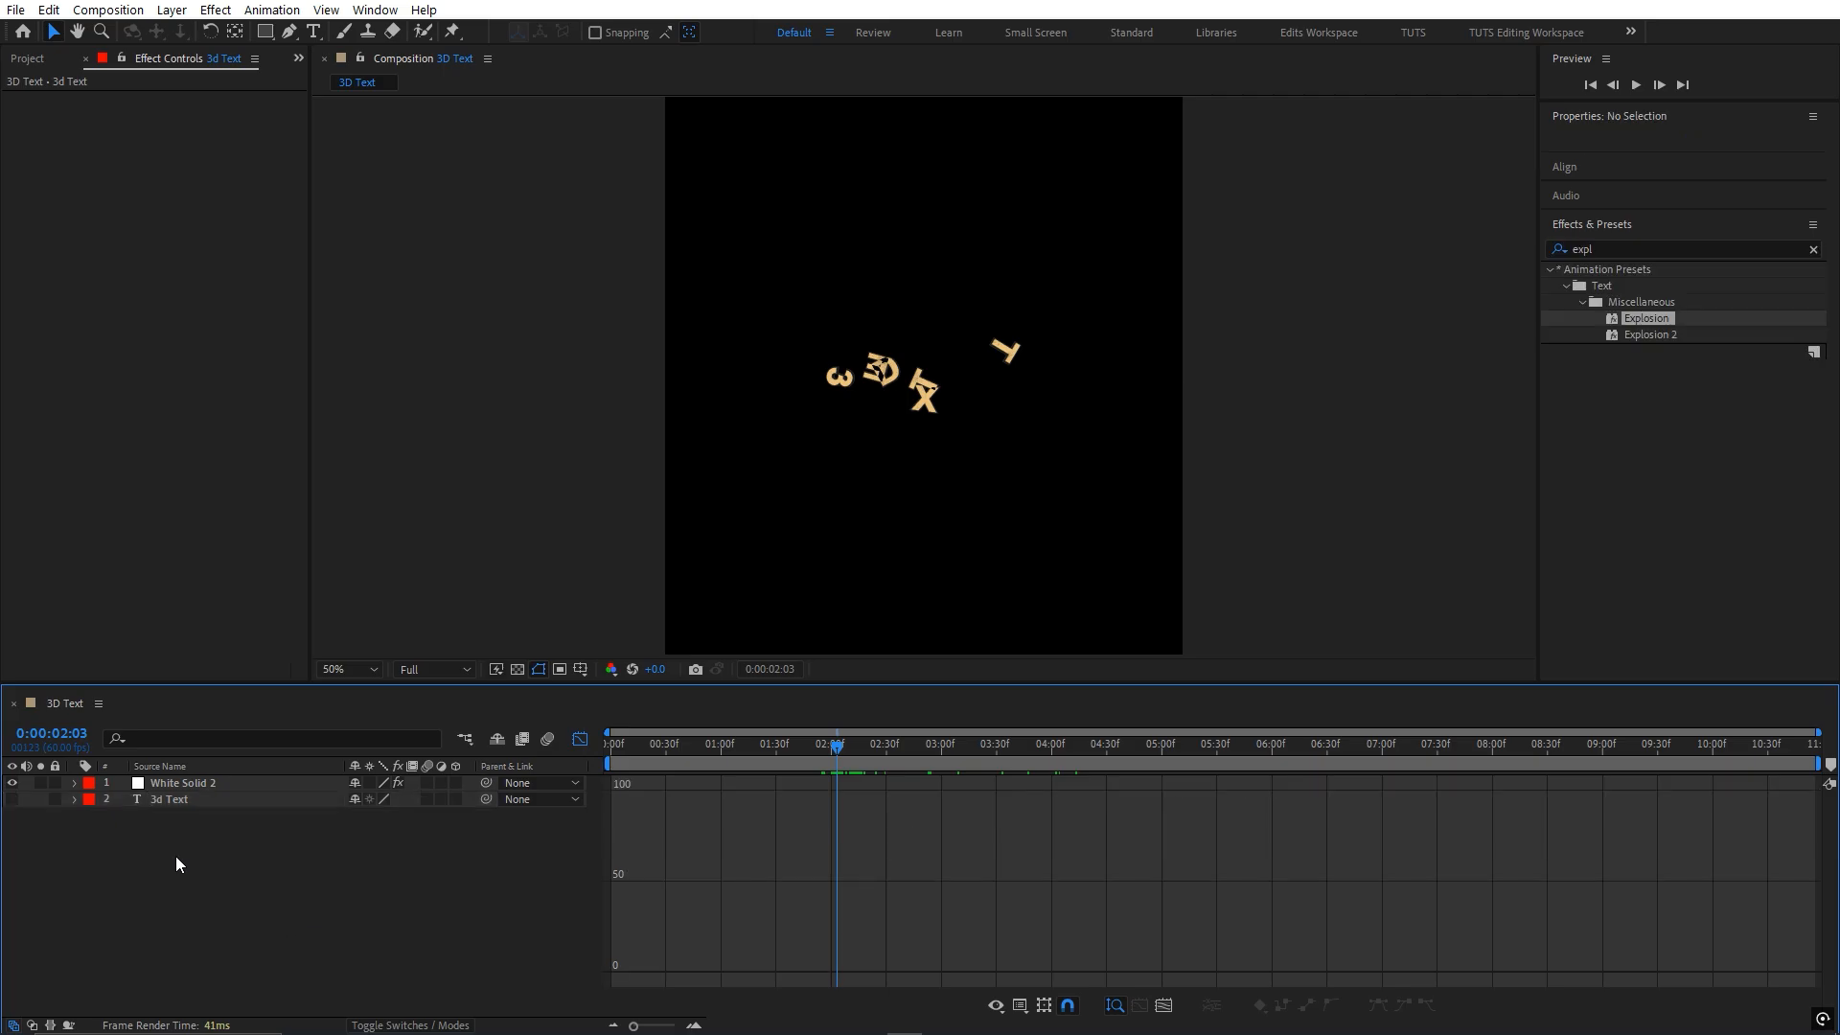
click(75, 799)
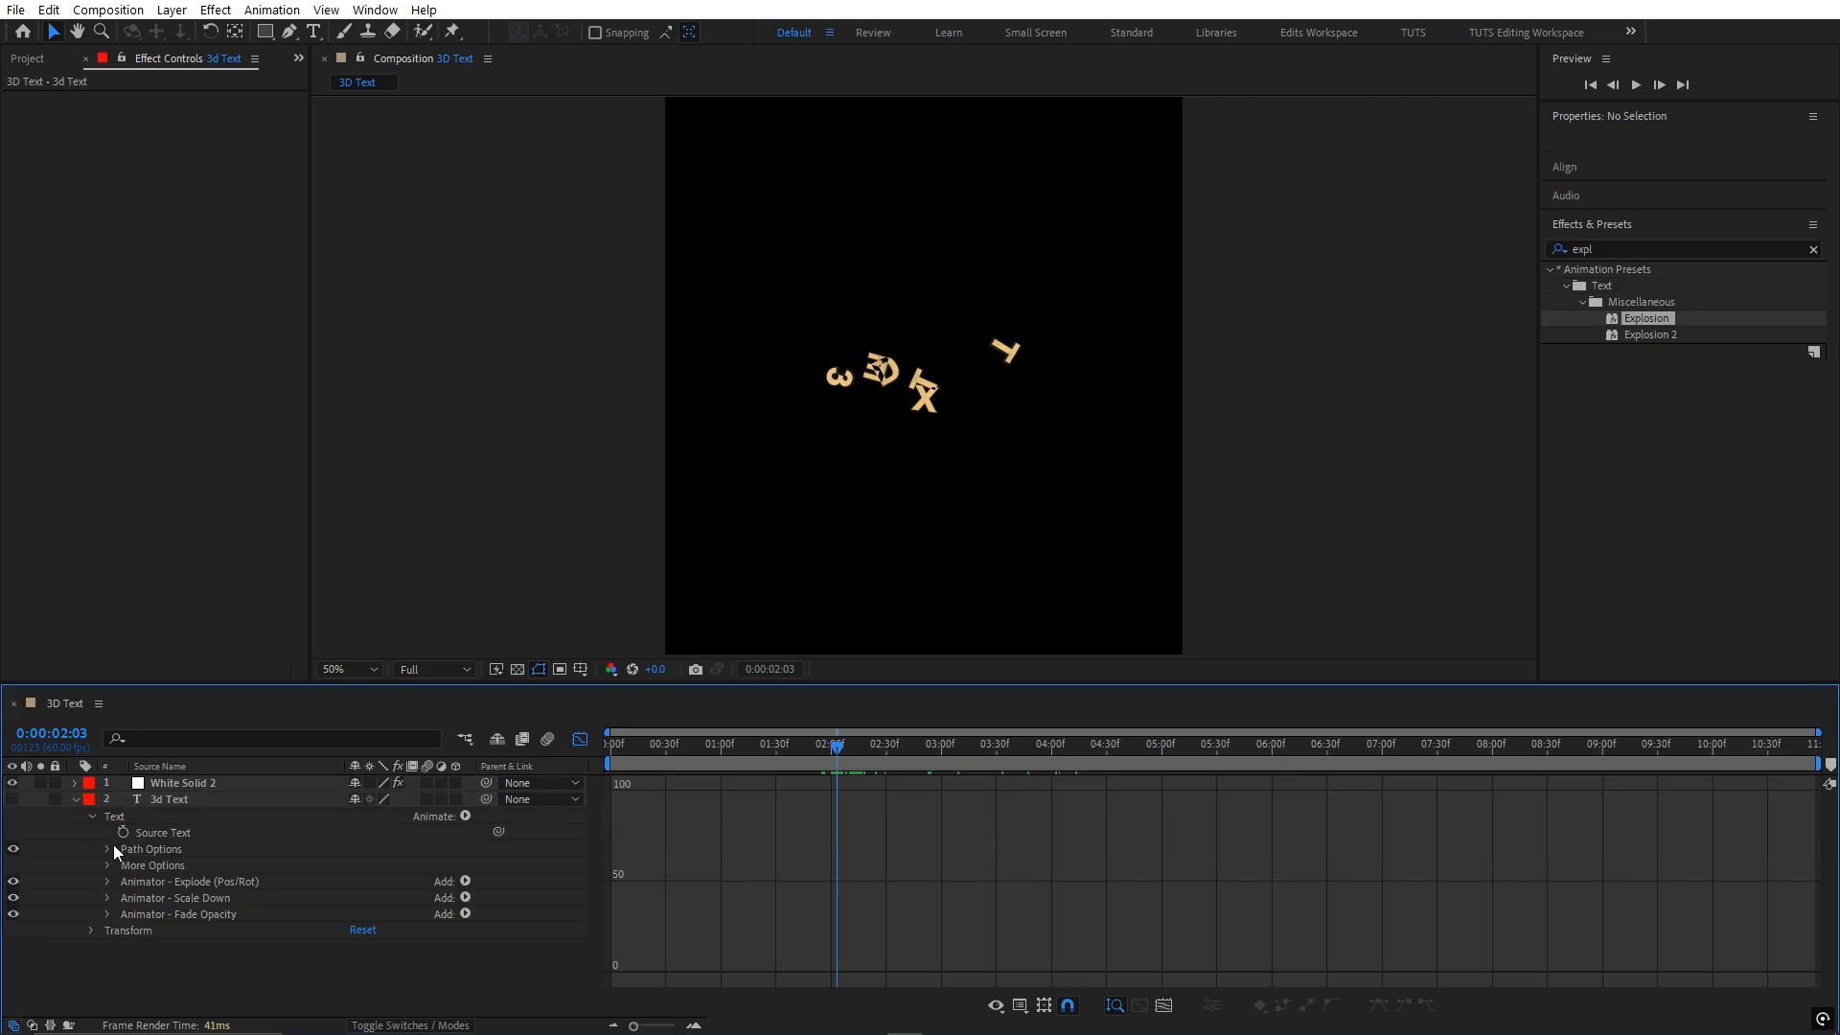
click(107, 882)
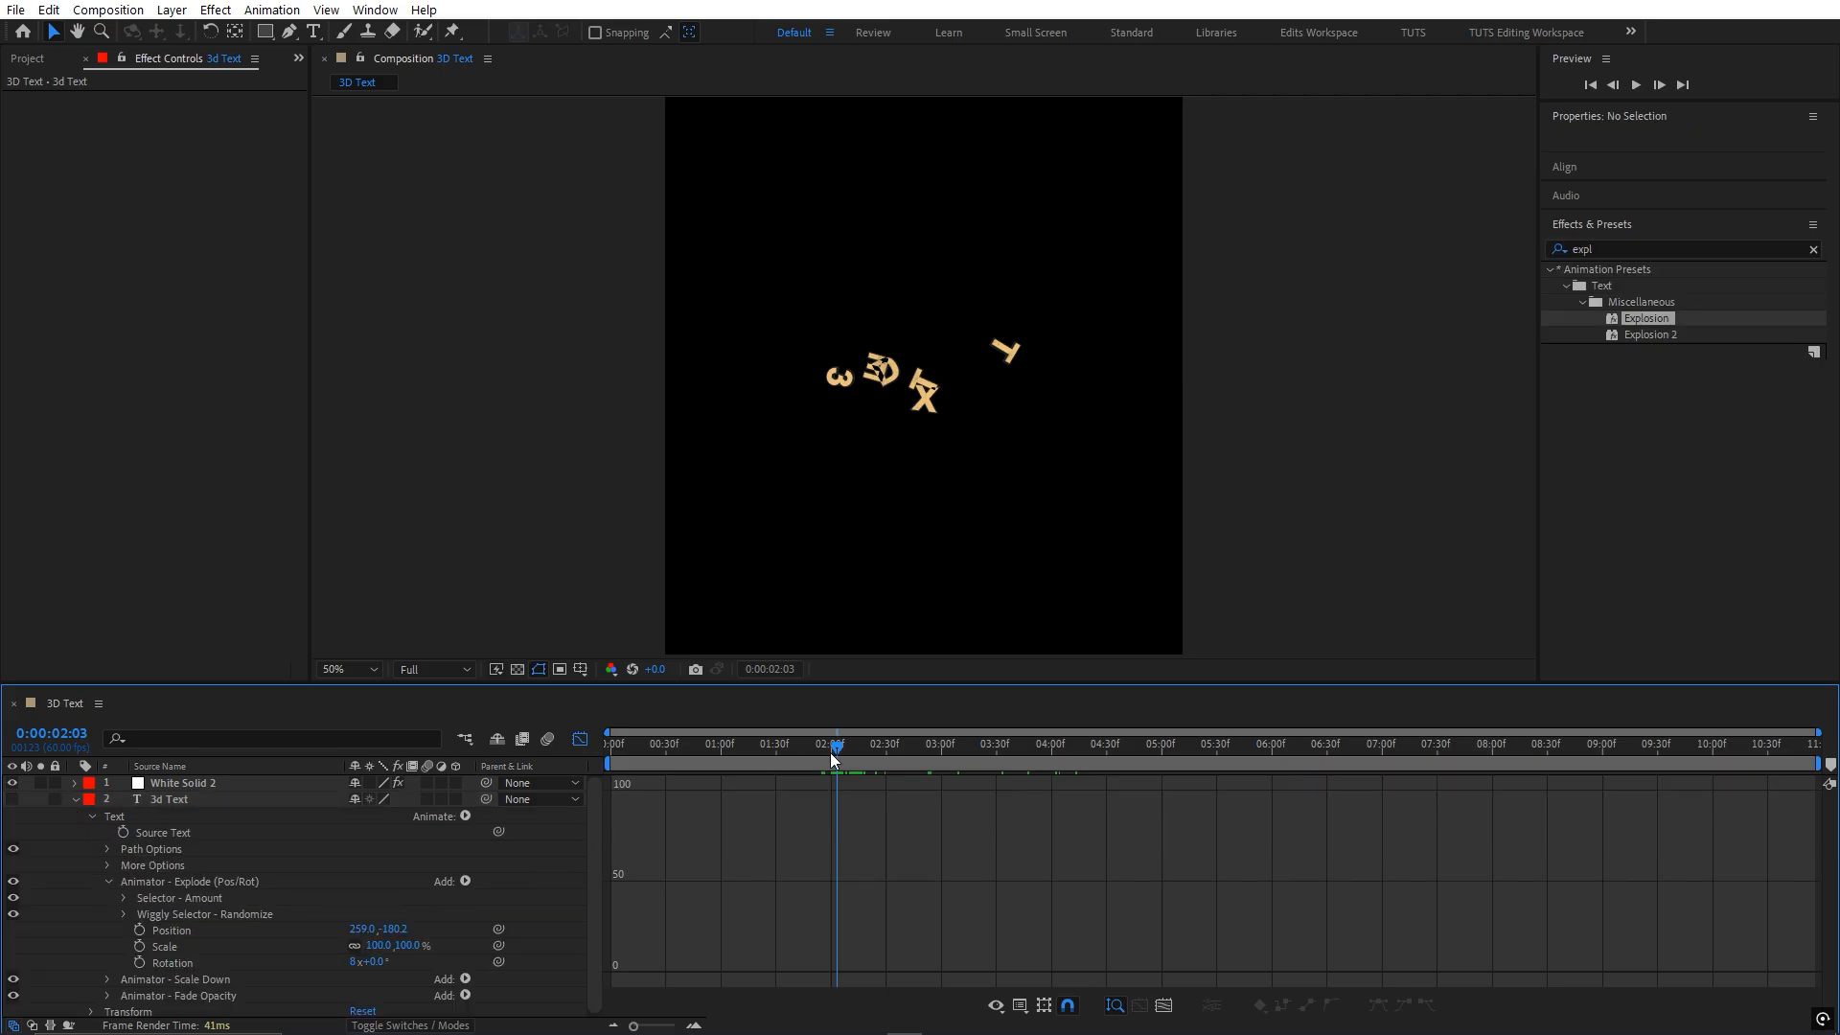
drag(830, 753, 834, 751)
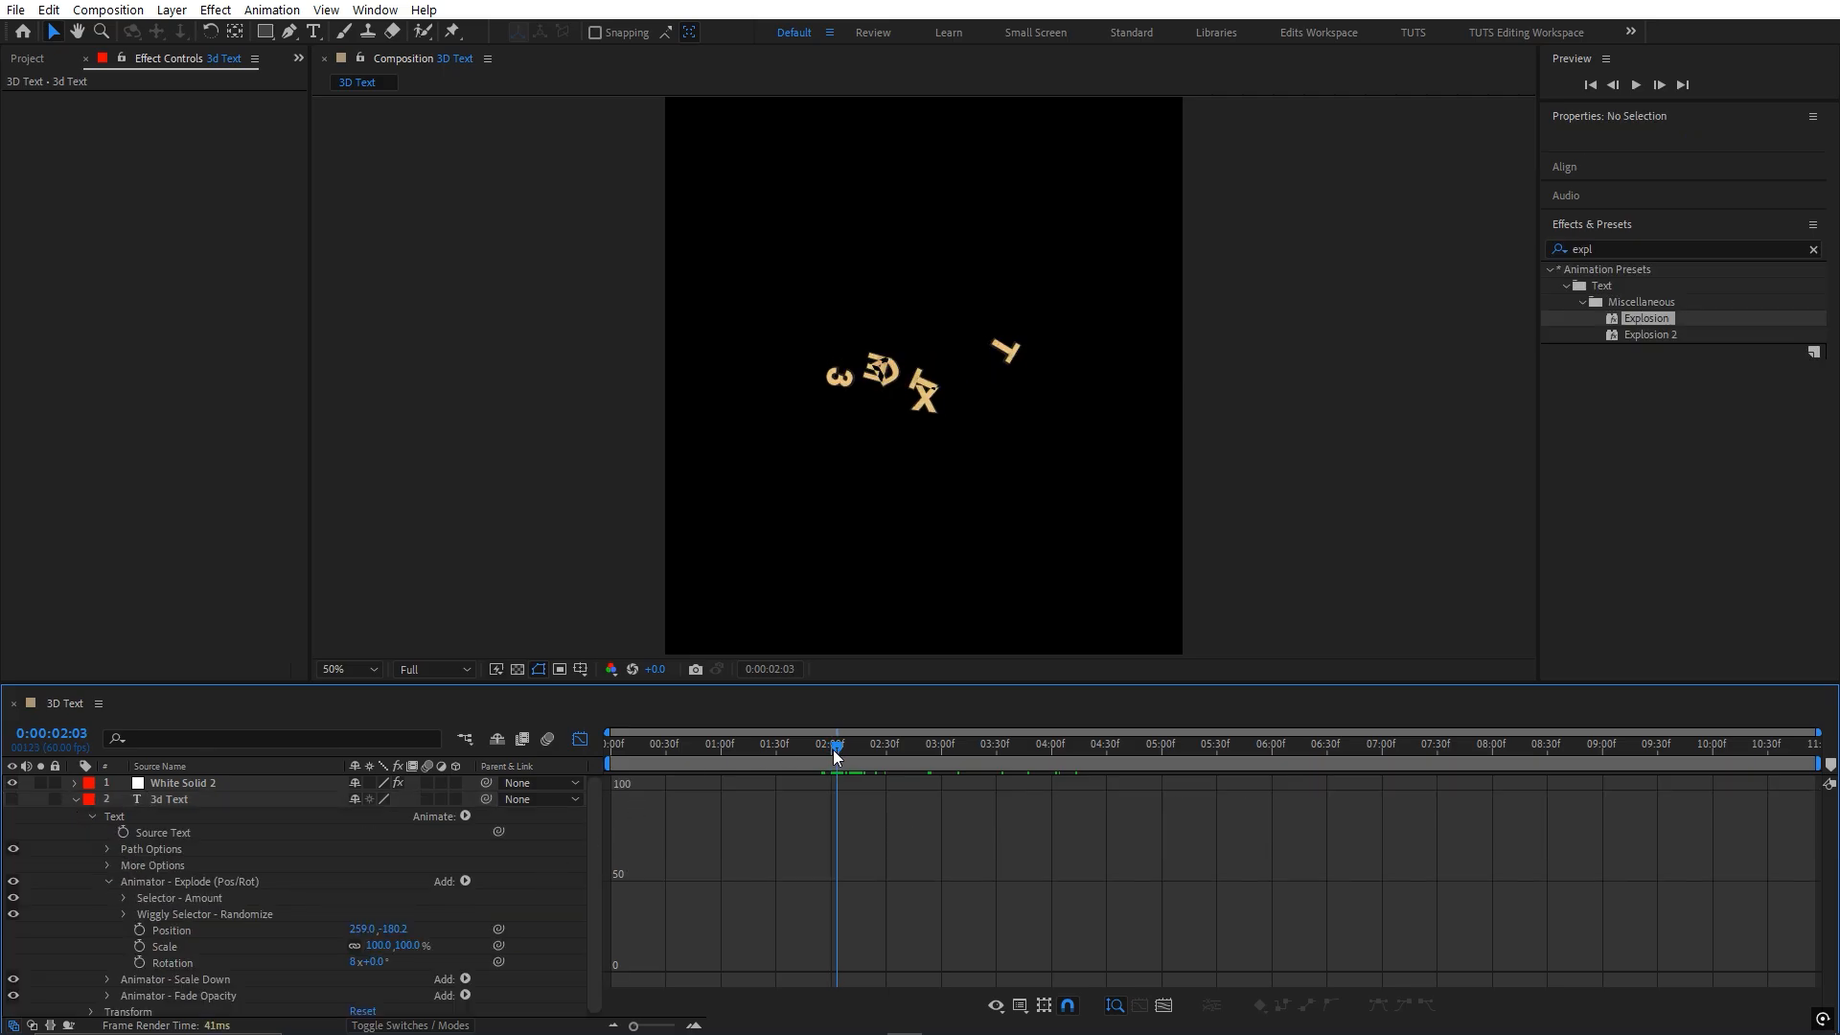
- Set the Explode (Pos/Rot) animator's Position to -19, -245.2, checking the letter spread around 0:00:02:24
click(358, 928)
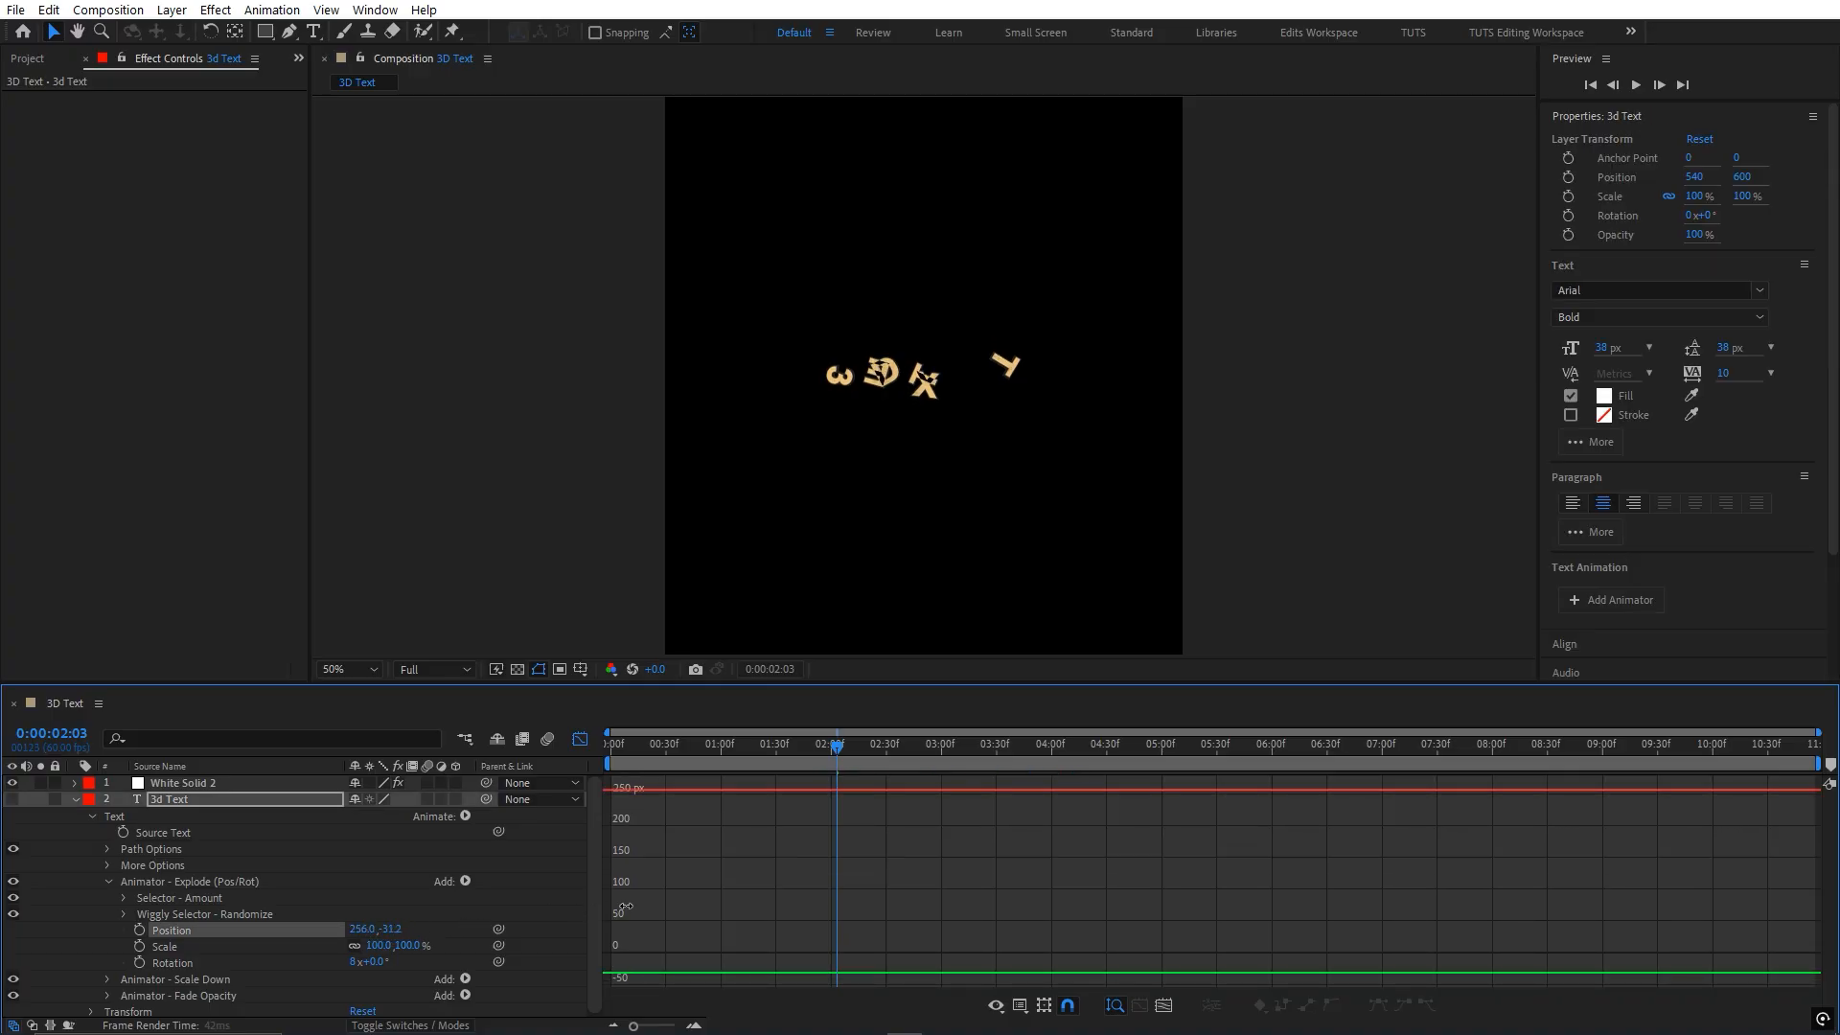
drag(855, 900, 8, 881)
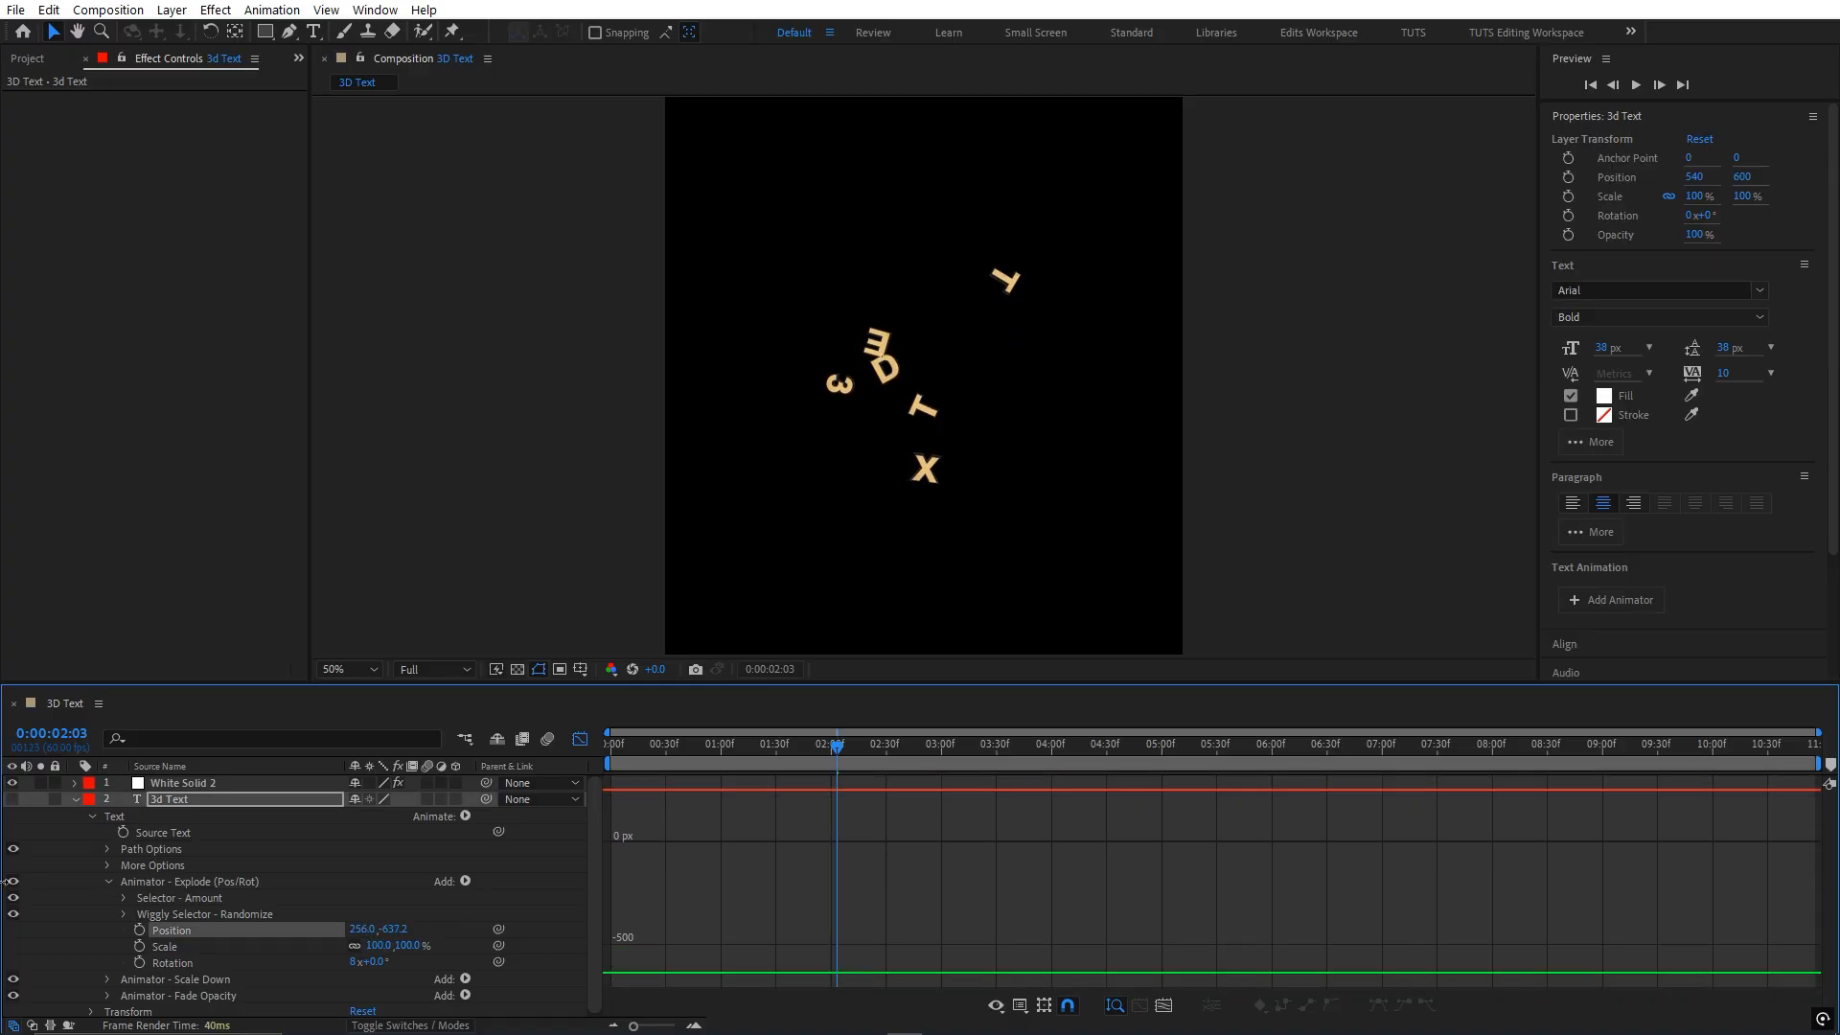
drag(365, 934, 215, 931)
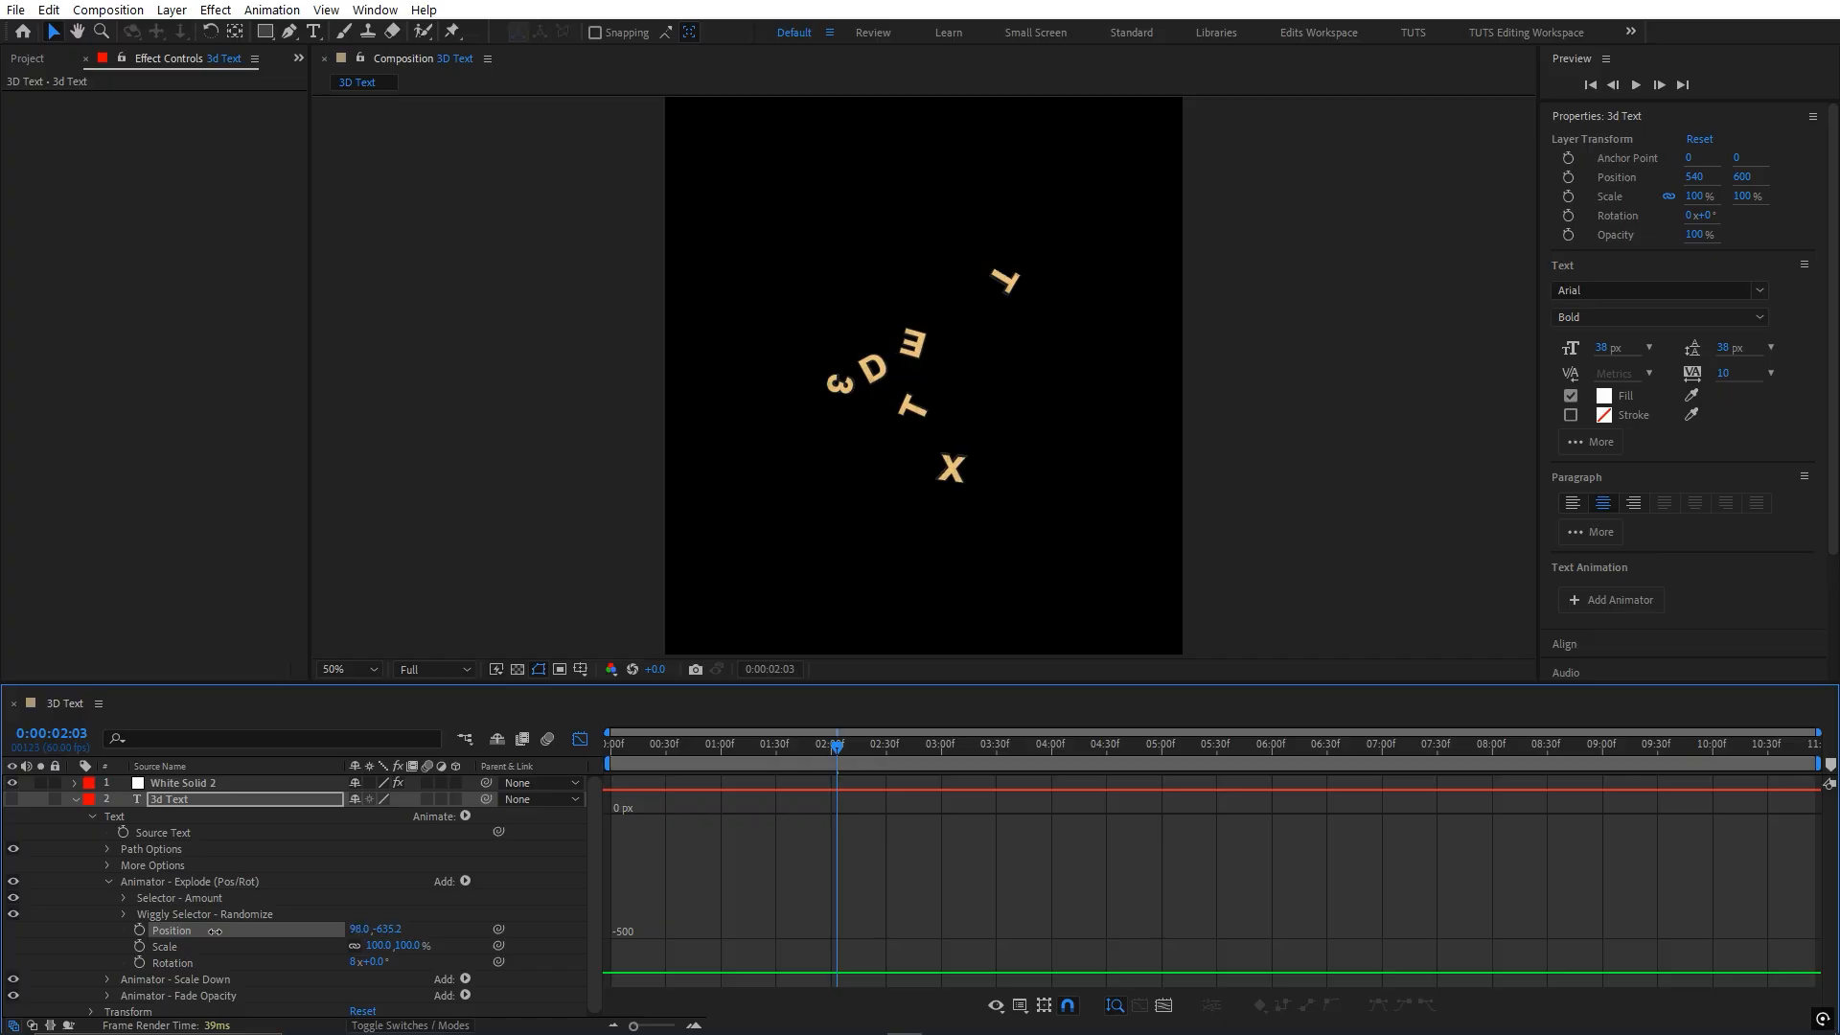
drag(738, 763, 874, 757)
drag(387, 929, 761, 905)
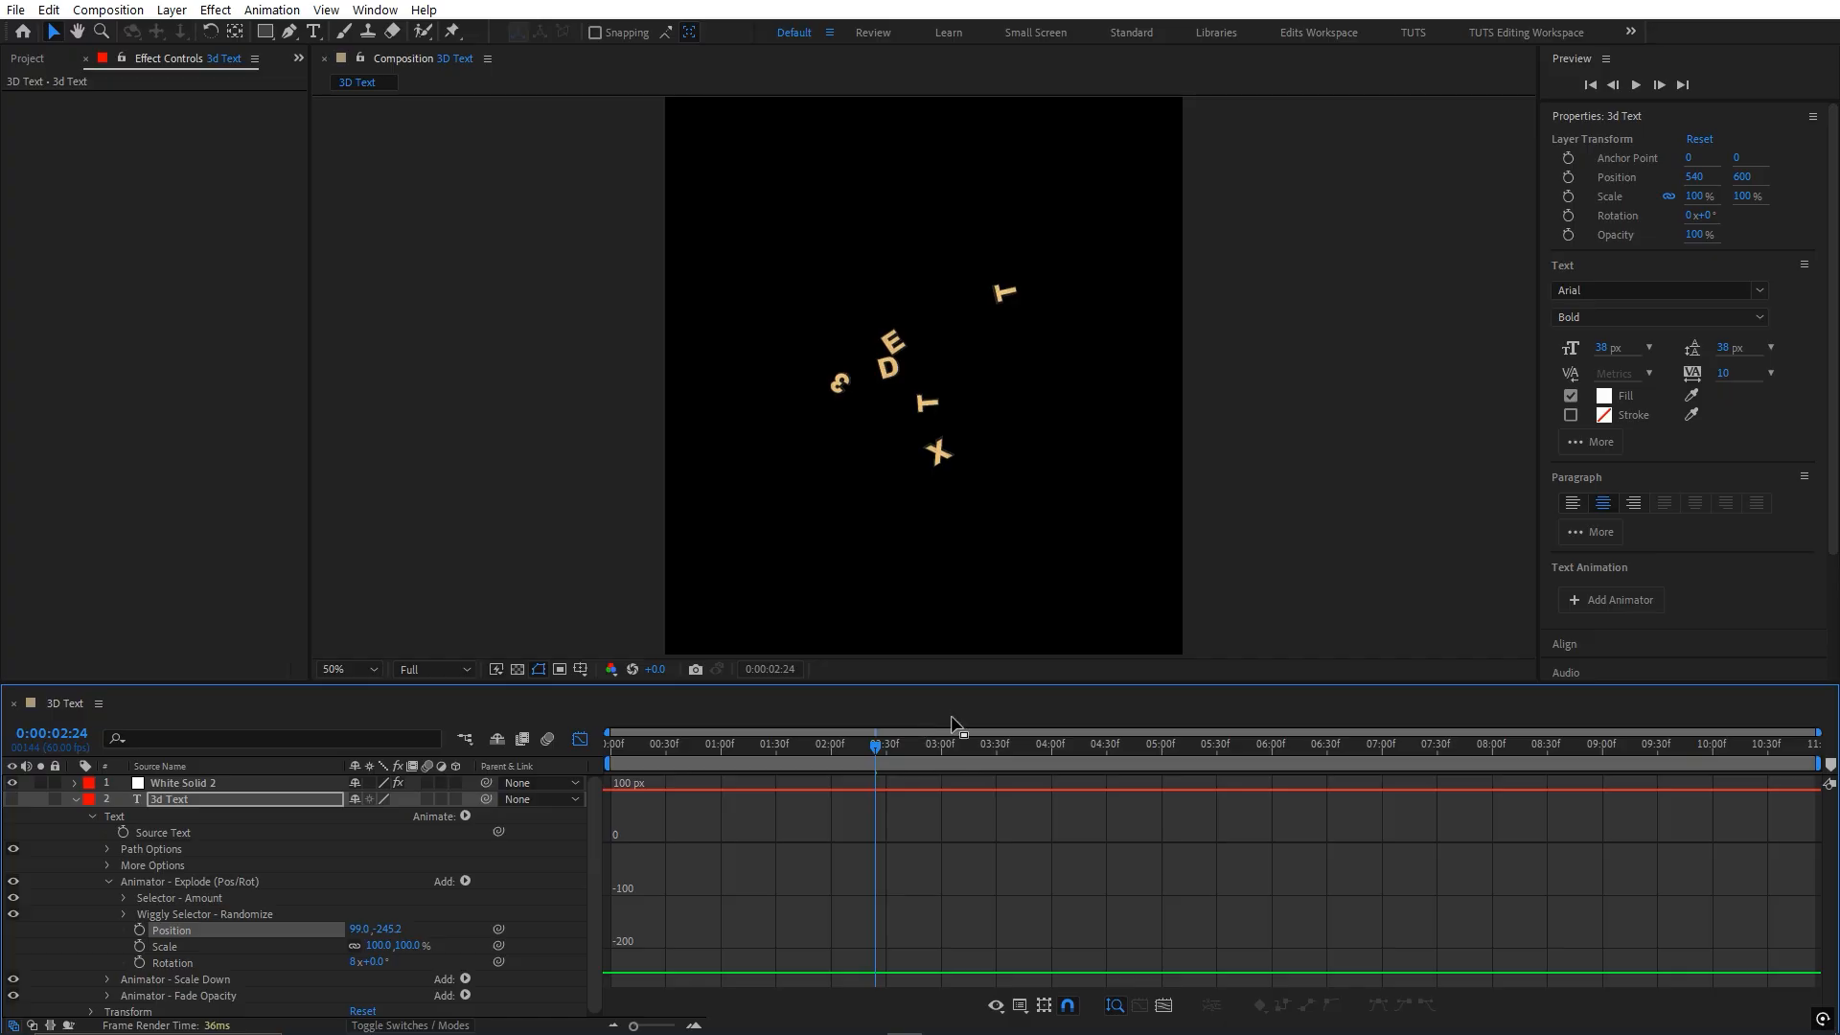
mouse_move(882, 752)
mouse_down()
mouse_move(725, 751)
mouse_move(912, 744)
mouse_move(875, 748)
mouse_up()
drag(361, 929, 246, 929)
drag(750, 752, 648, 766)
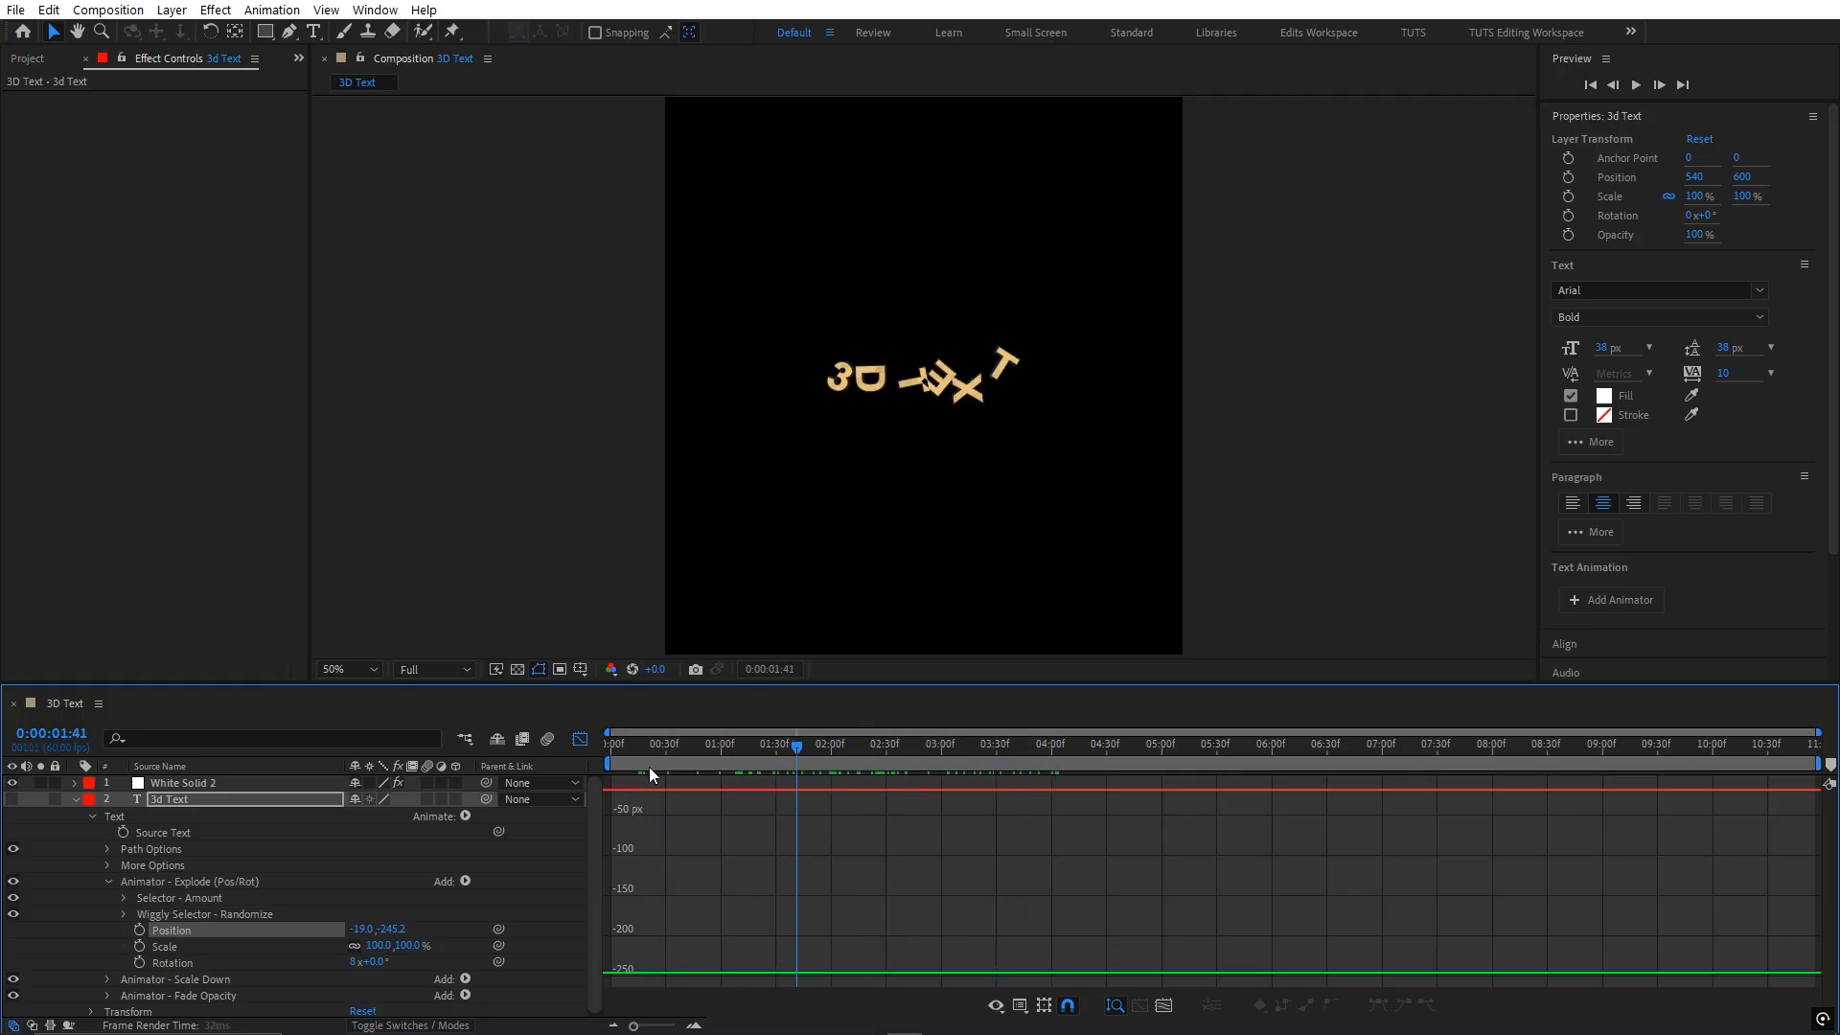
- Show the second selector's Amount keyframes in the graph editor and steepen the start of their curve
click(580, 739)
key(u)
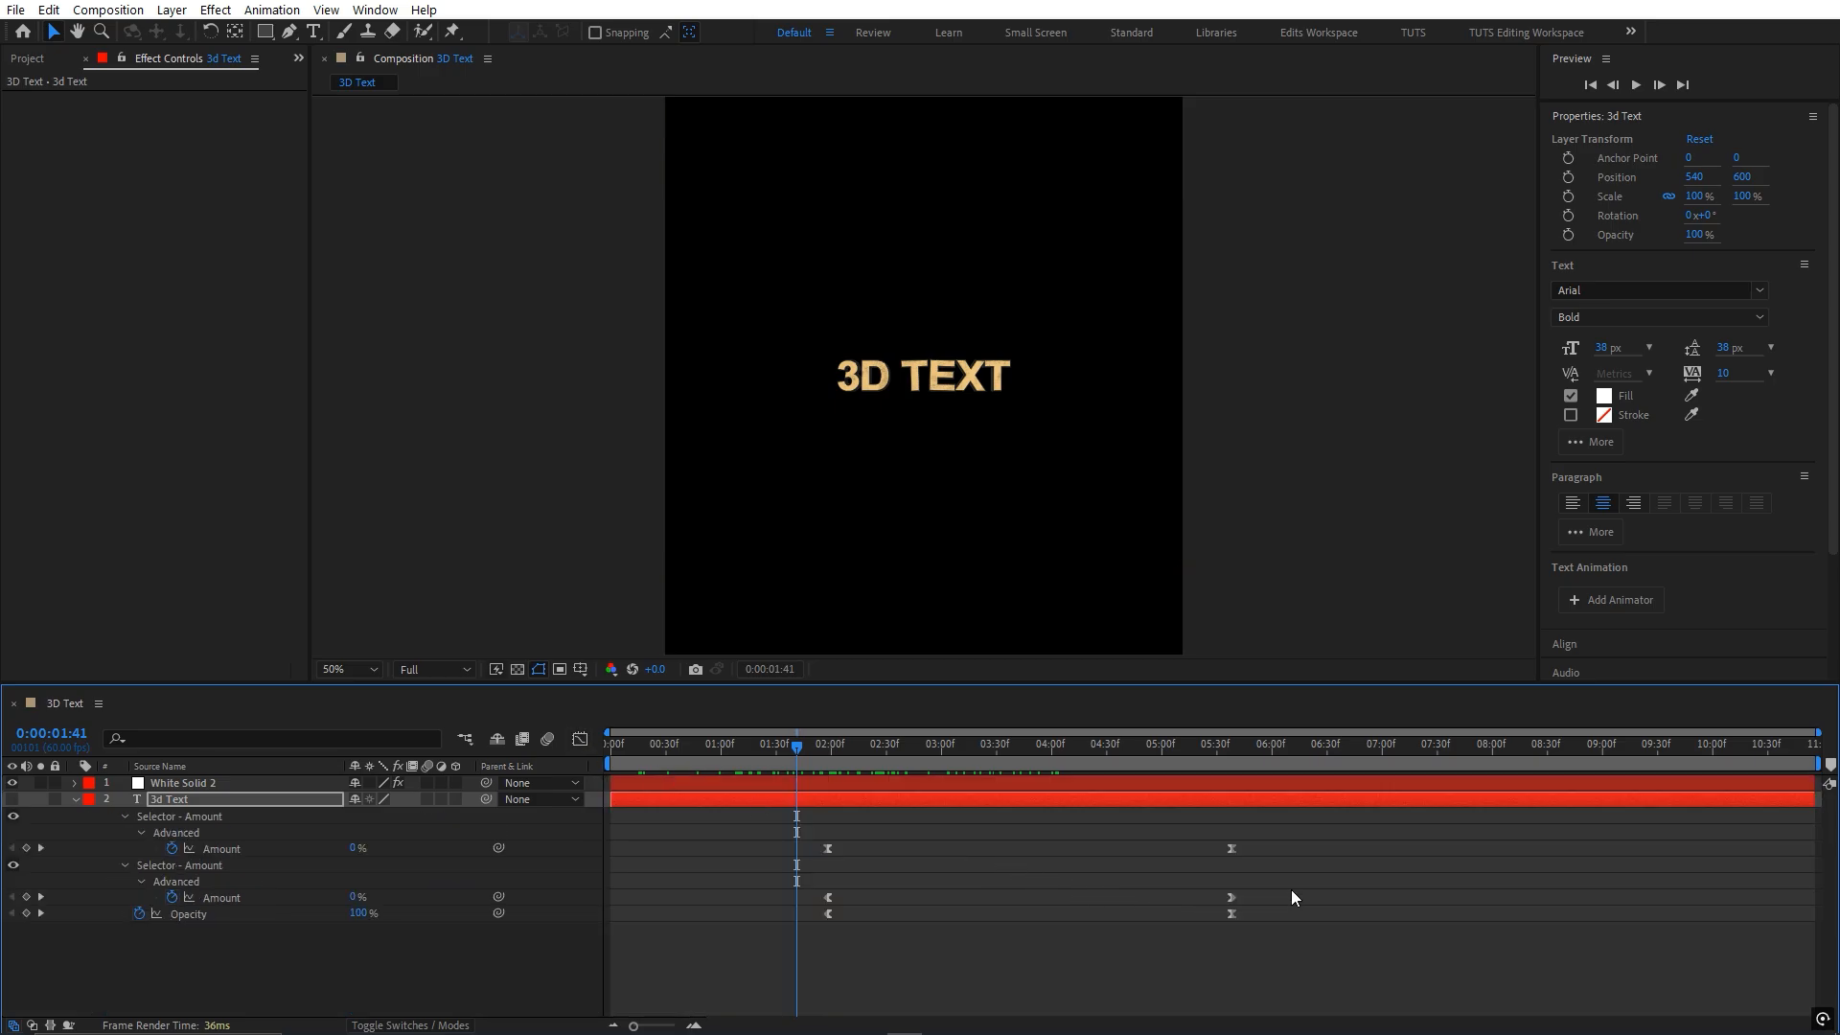
drag(1291, 897, 772, 901)
click(580, 739)
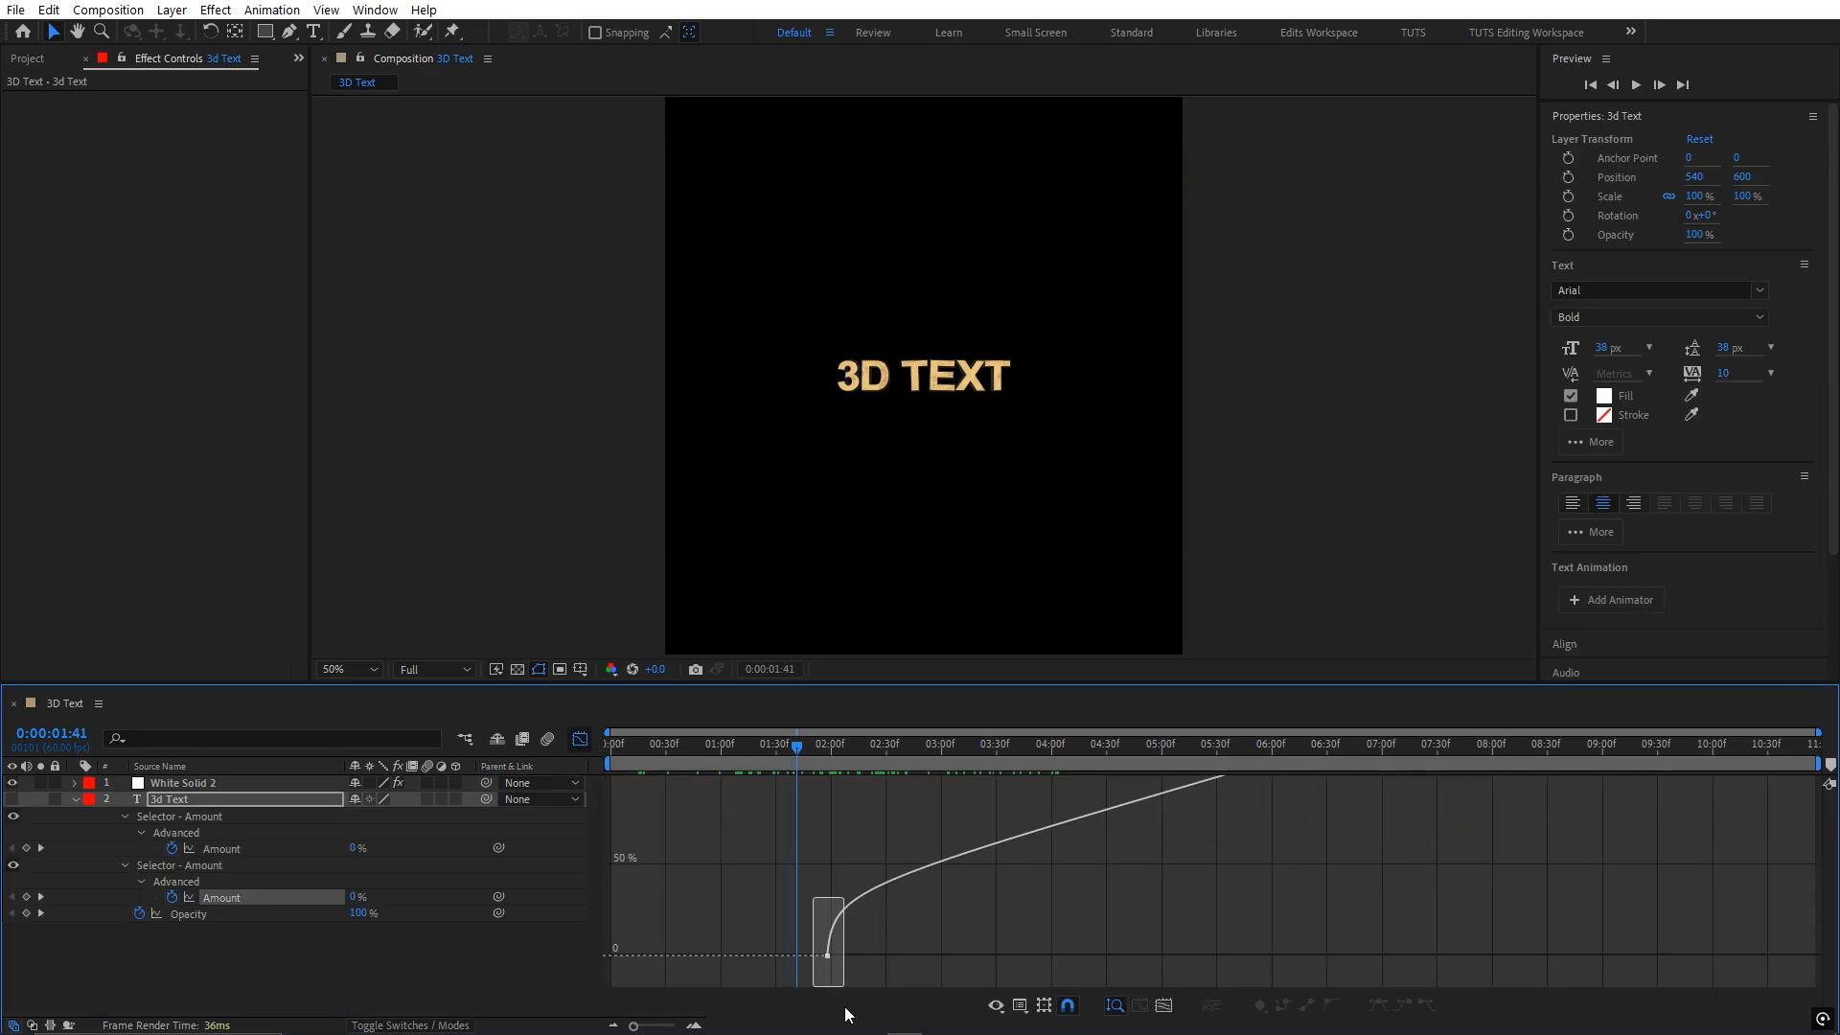
drag(846, 1014, 847, 1006)
drag(832, 911, 849, 877)
click(901, 941)
- Refine the start handle of the second selector's Amount curve and play the explosion from 0:00:01:52
drag(813, 752, 873, 750)
click(858, 918)
mouse_move(835, 917)
mouse_down()
mouse_move(849, 892)
mouse_move(832, 931)
mouse_up()
drag(845, 753, 802, 763)
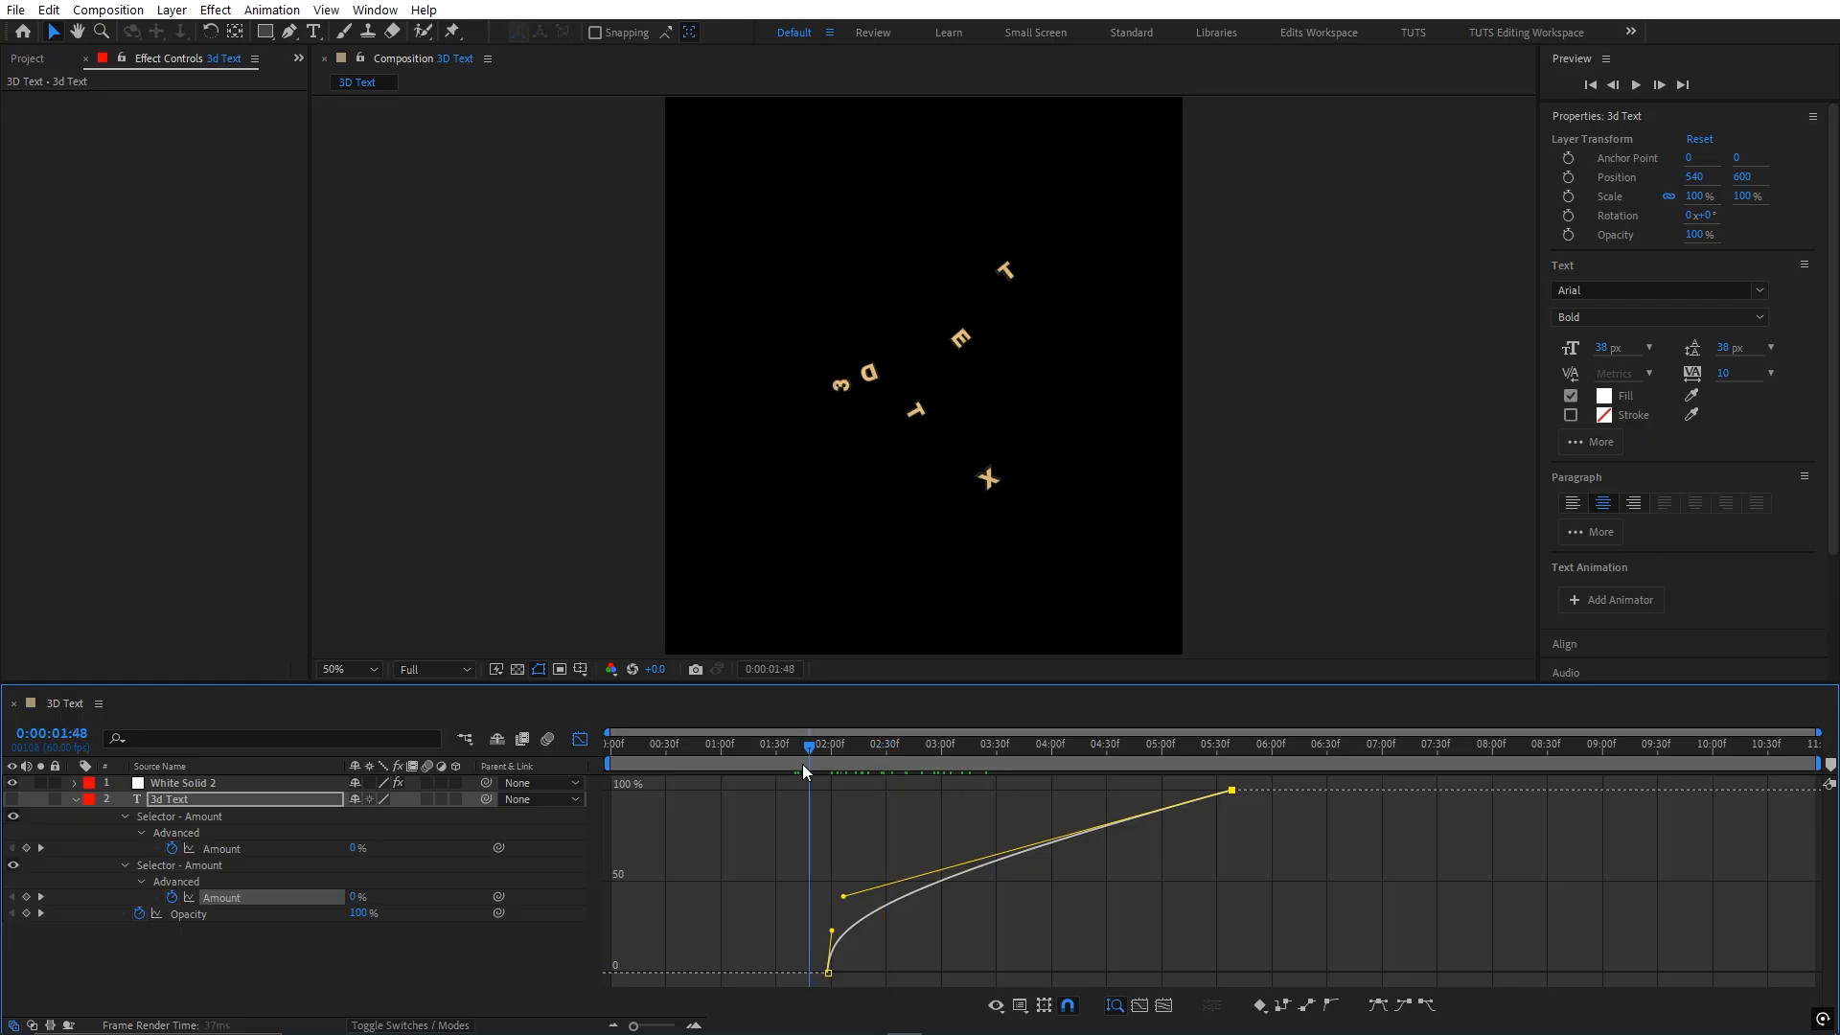
key(space)
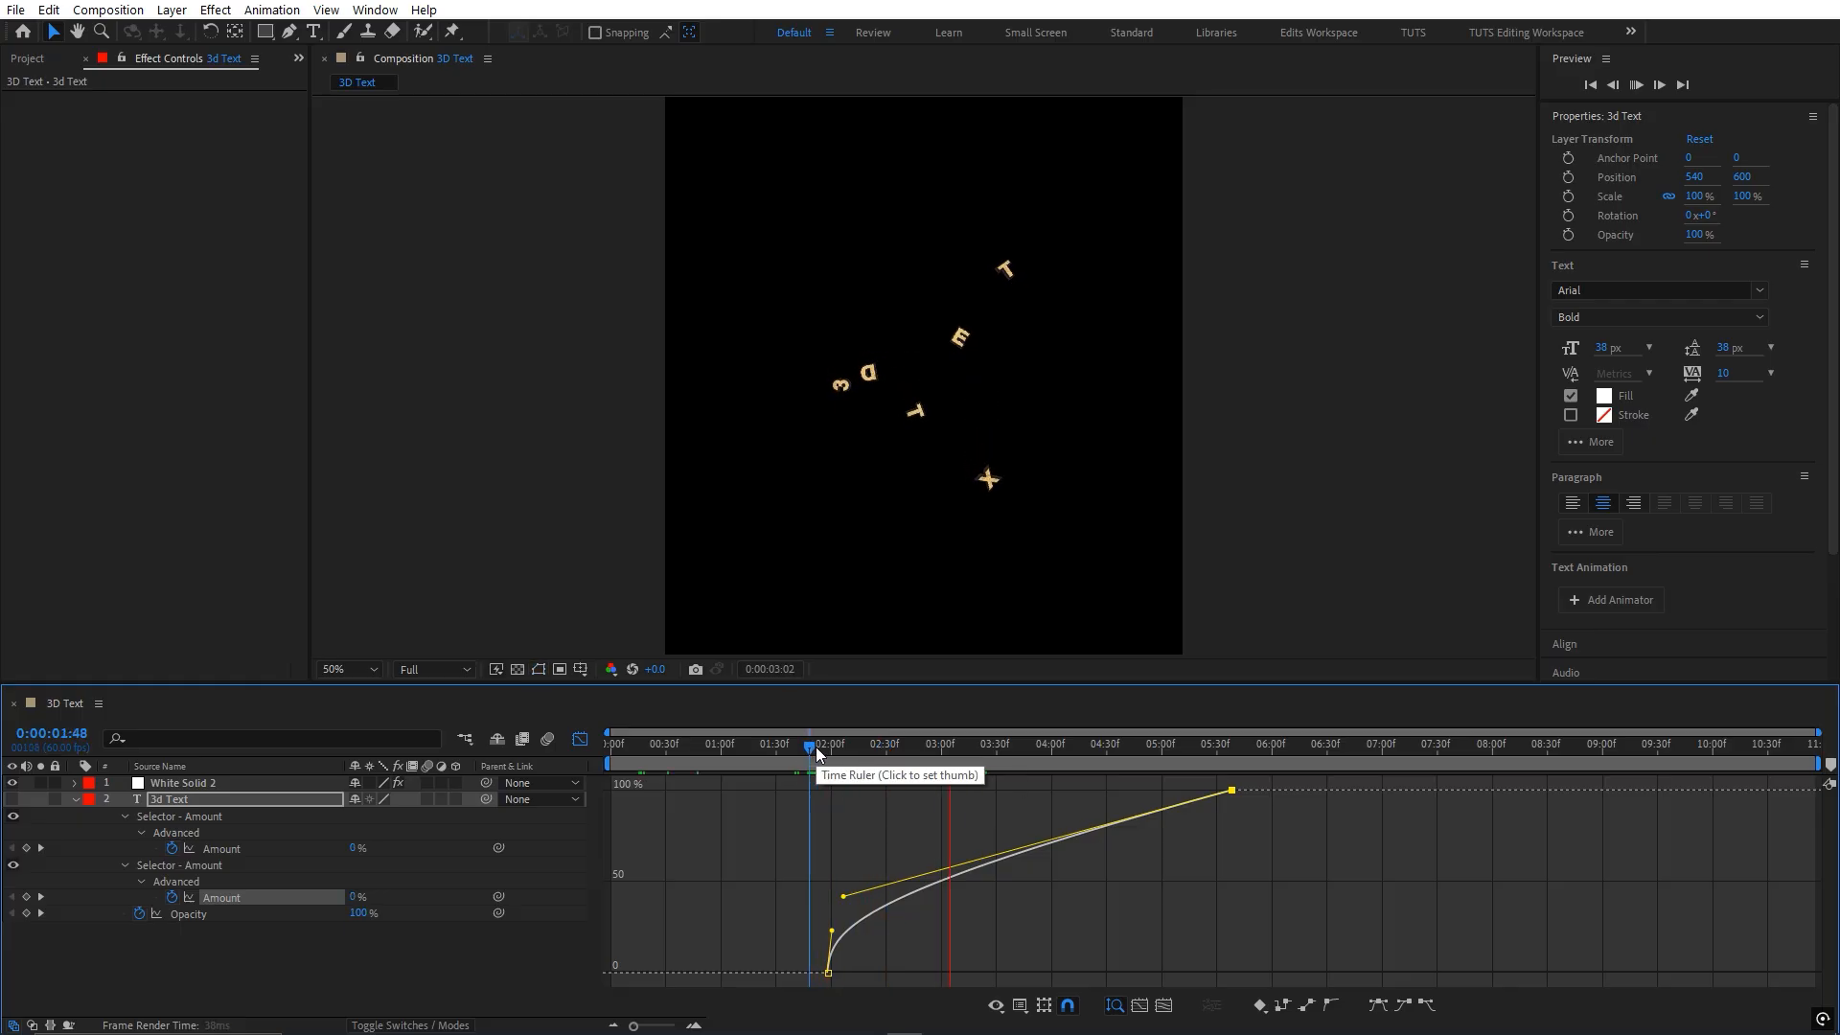
click(816, 747)
key(space)
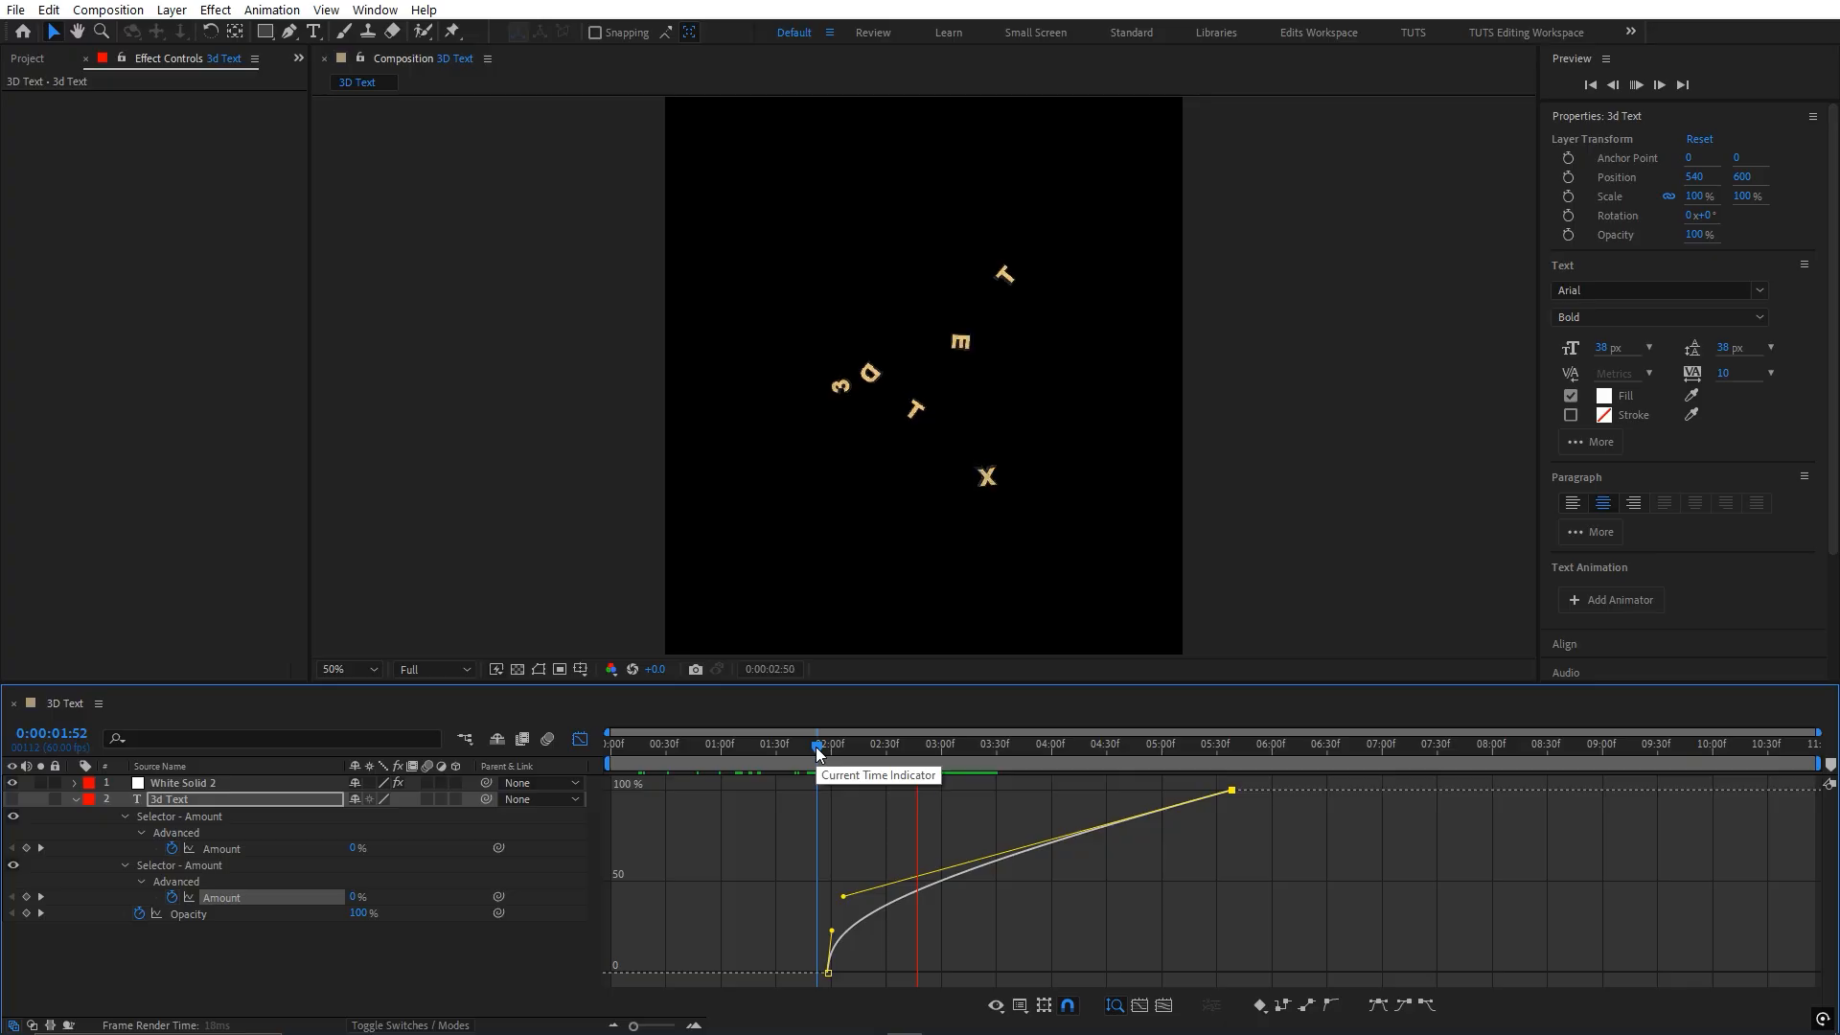
- Lengthen the starting handle of the second selector's Amount curve for a faster burst and replay the explosion from 0:00:01:53
drag(817, 754, 829, 760)
drag(829, 930, 846, 889)
key(space)
drag(845, 755, 821, 753)
key(space)
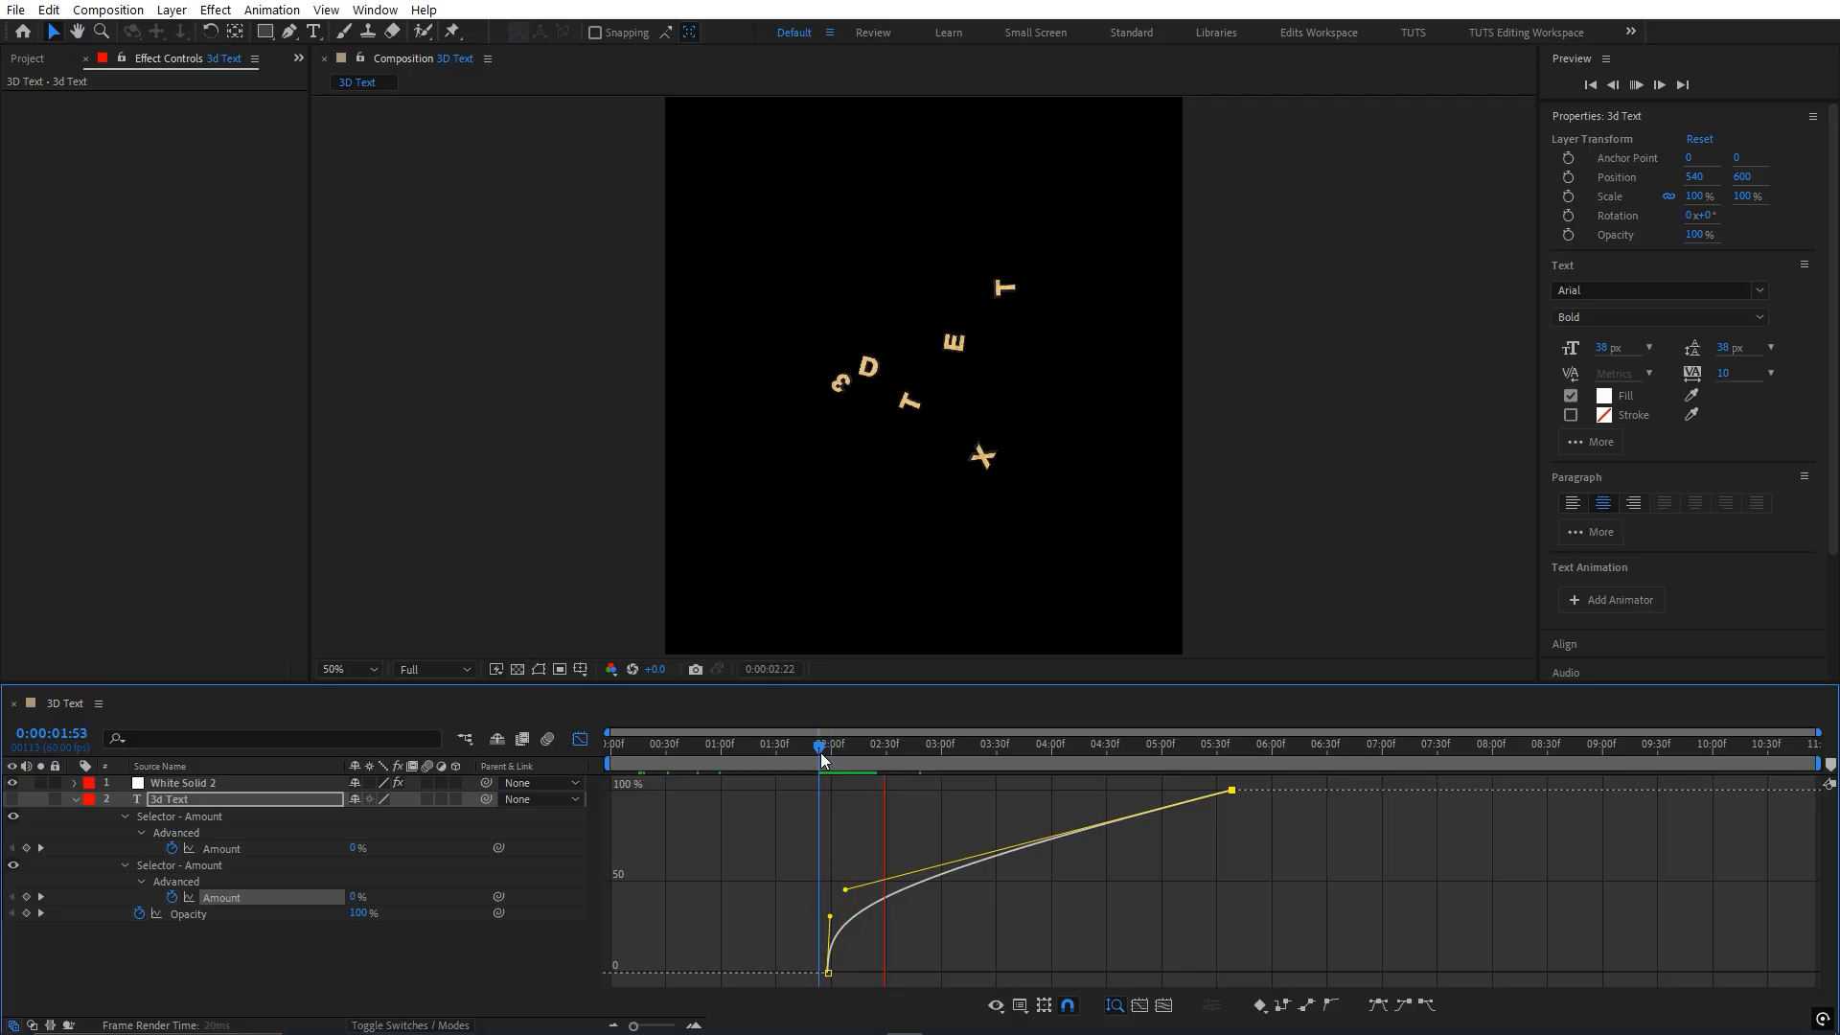
key(space)
key(space)
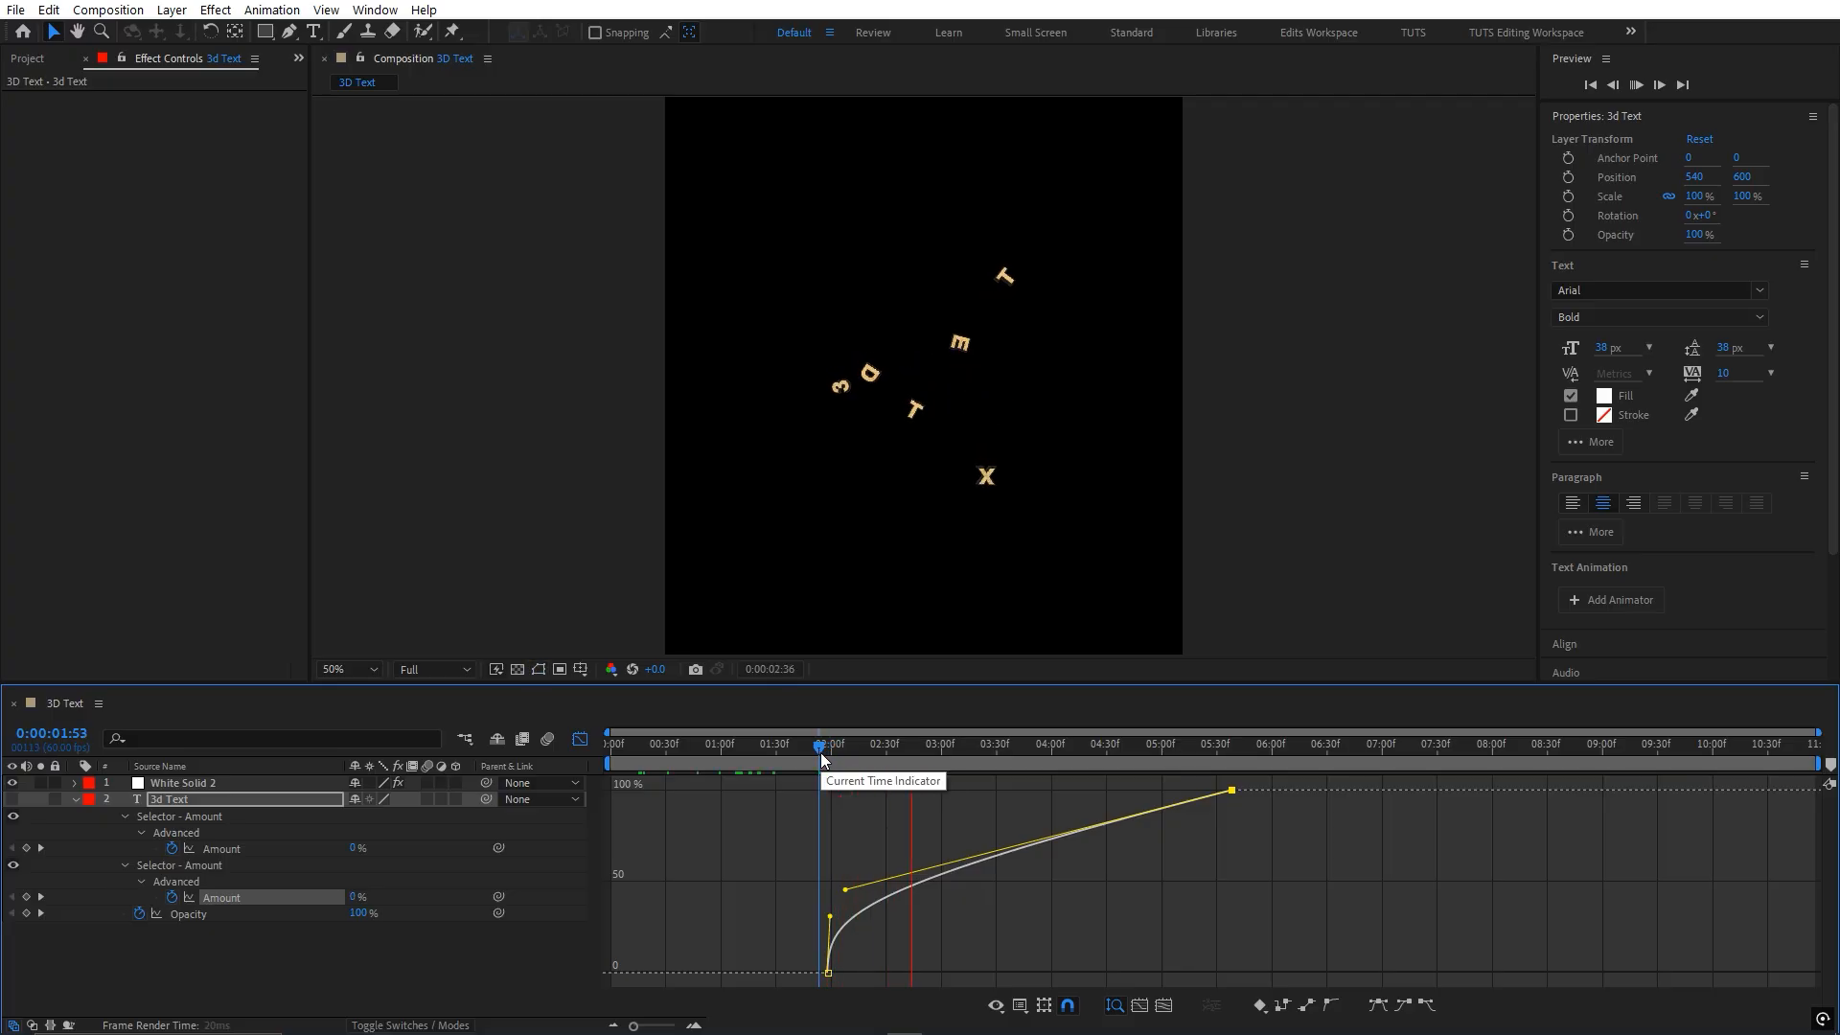
key(space)
key(space)
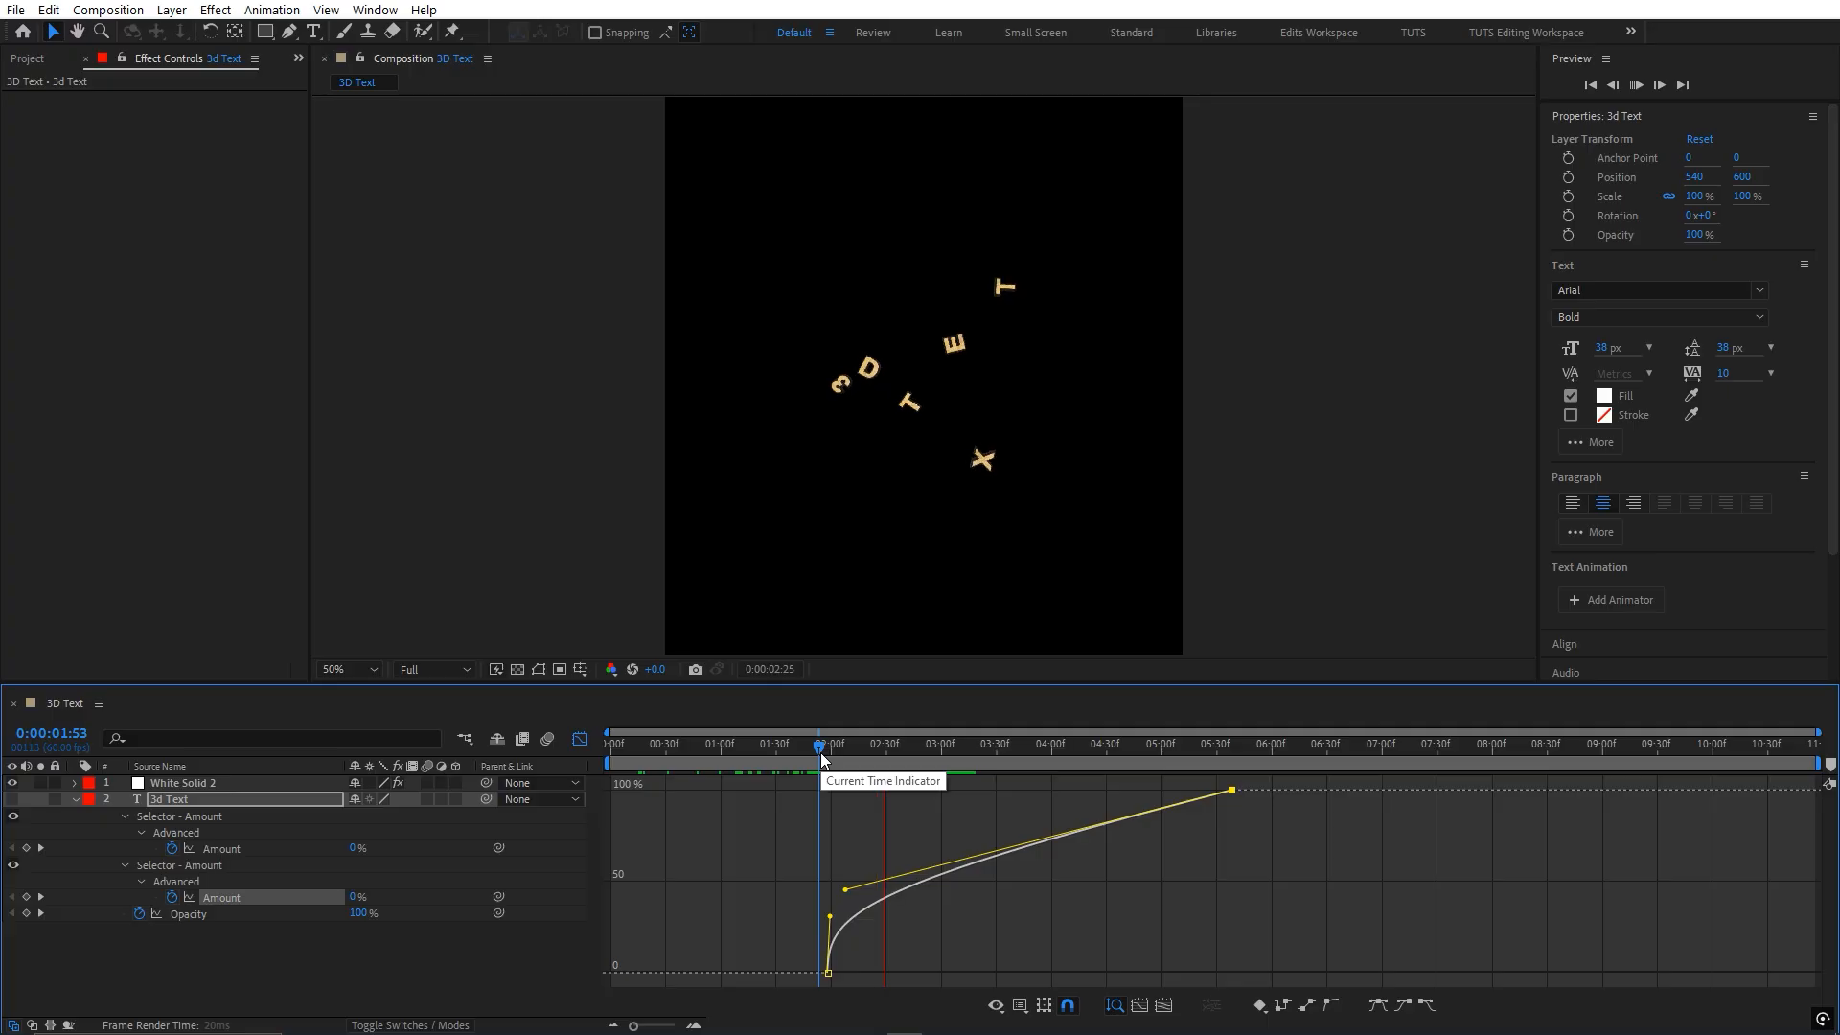
key(space)
- Return from the graph editor to the keyframe view and play the whole animation from the start
click(580, 739)
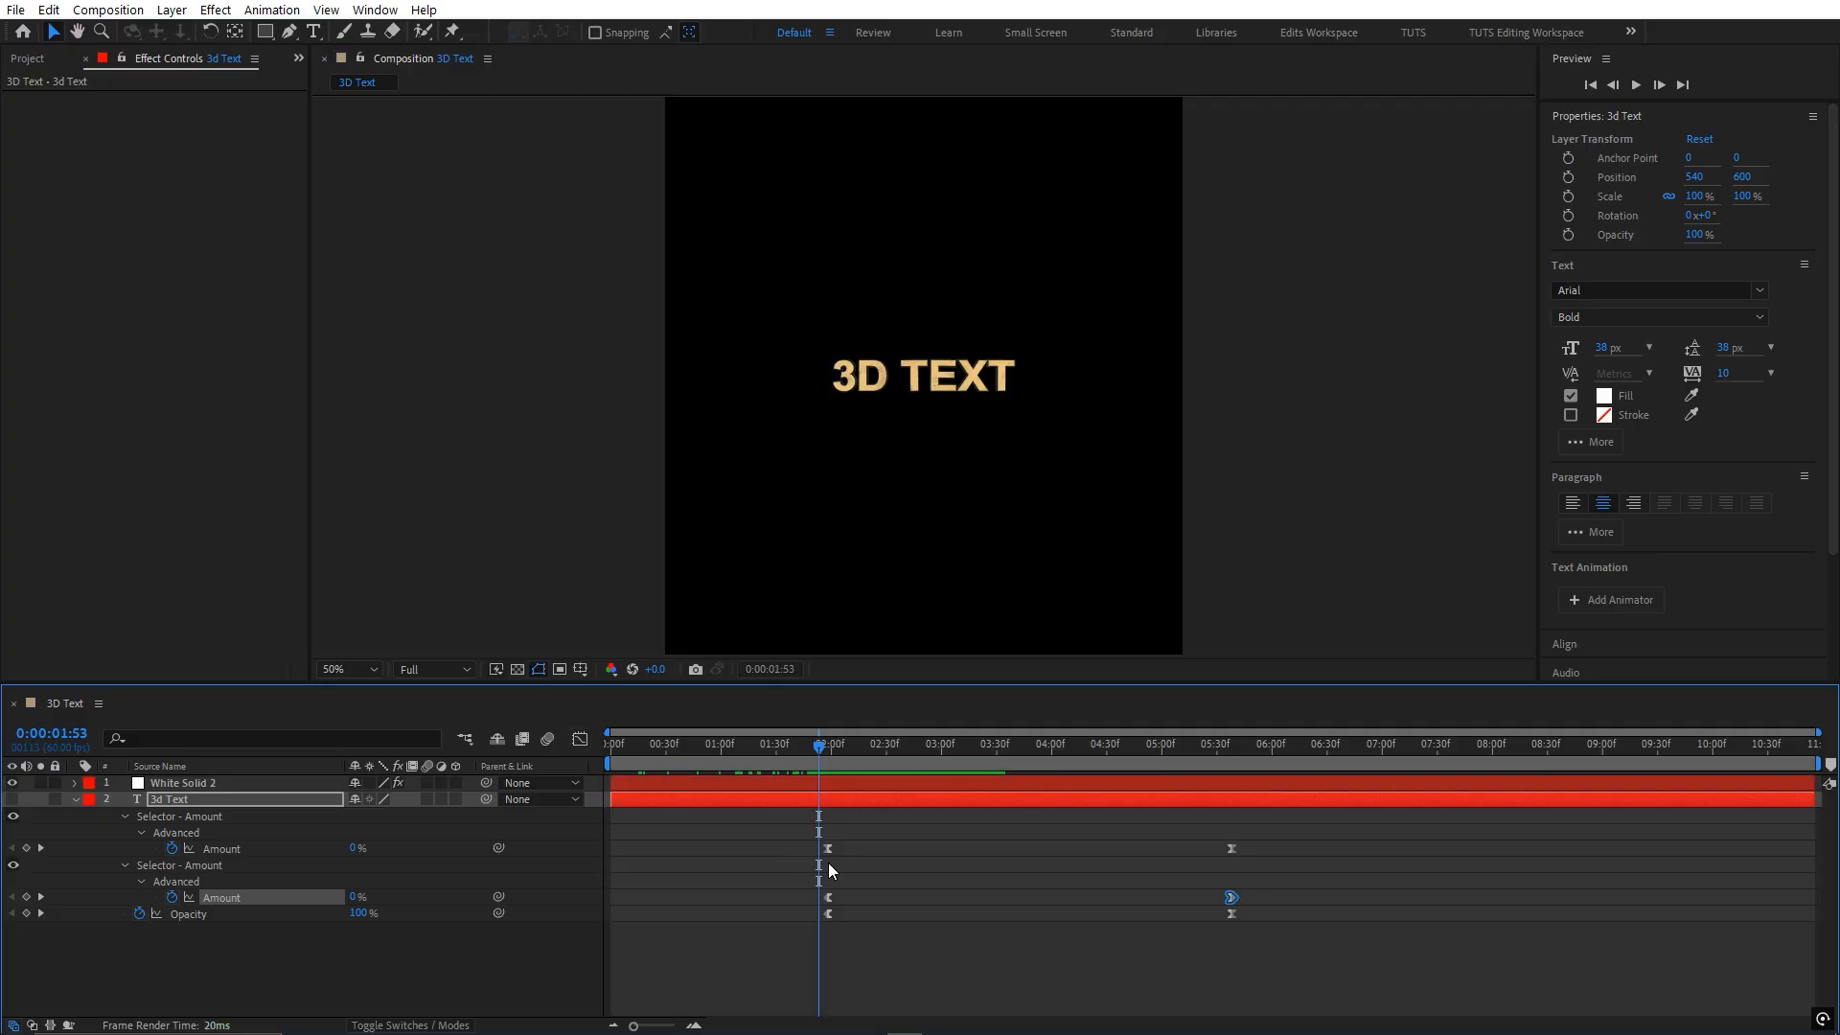
click(824, 932)
drag(842, 747, 588, 752)
key(space)
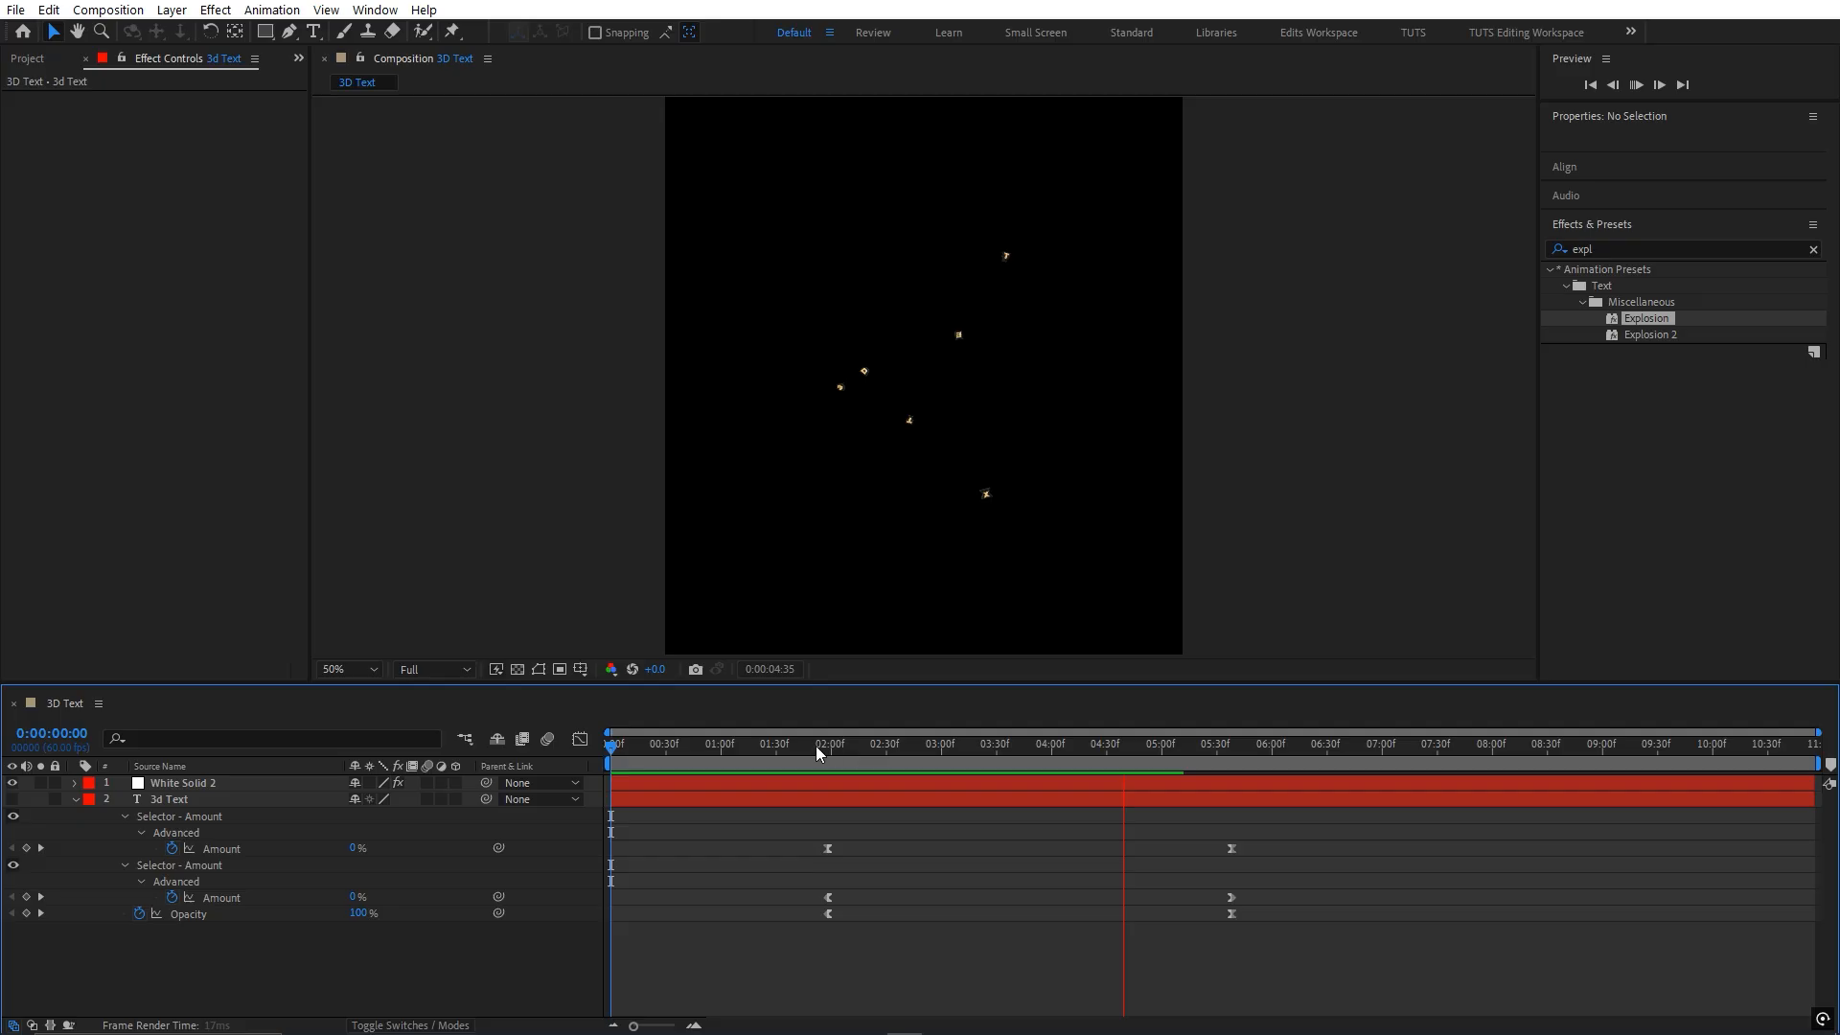
click(637, 760)
key(Home)
key(space)
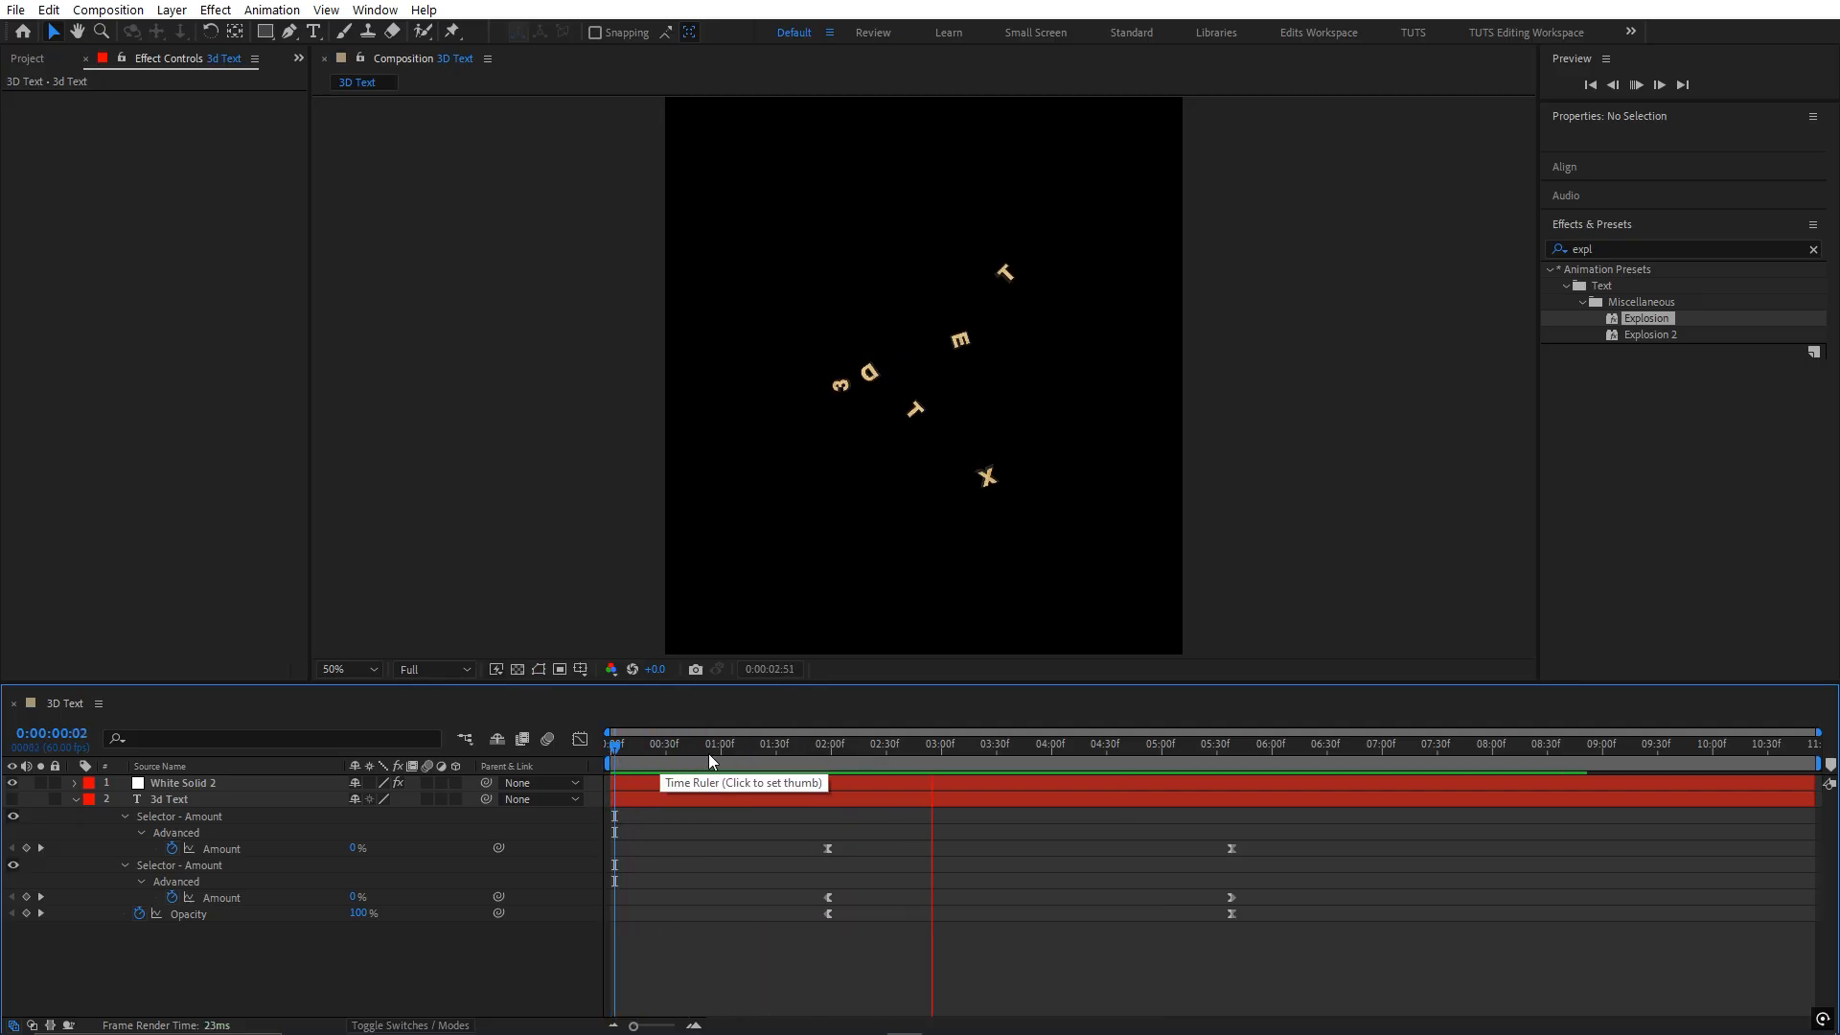
- Move to 0:00:02:09 and collapse the 3d Text layer's keyframe properties
click(847, 747)
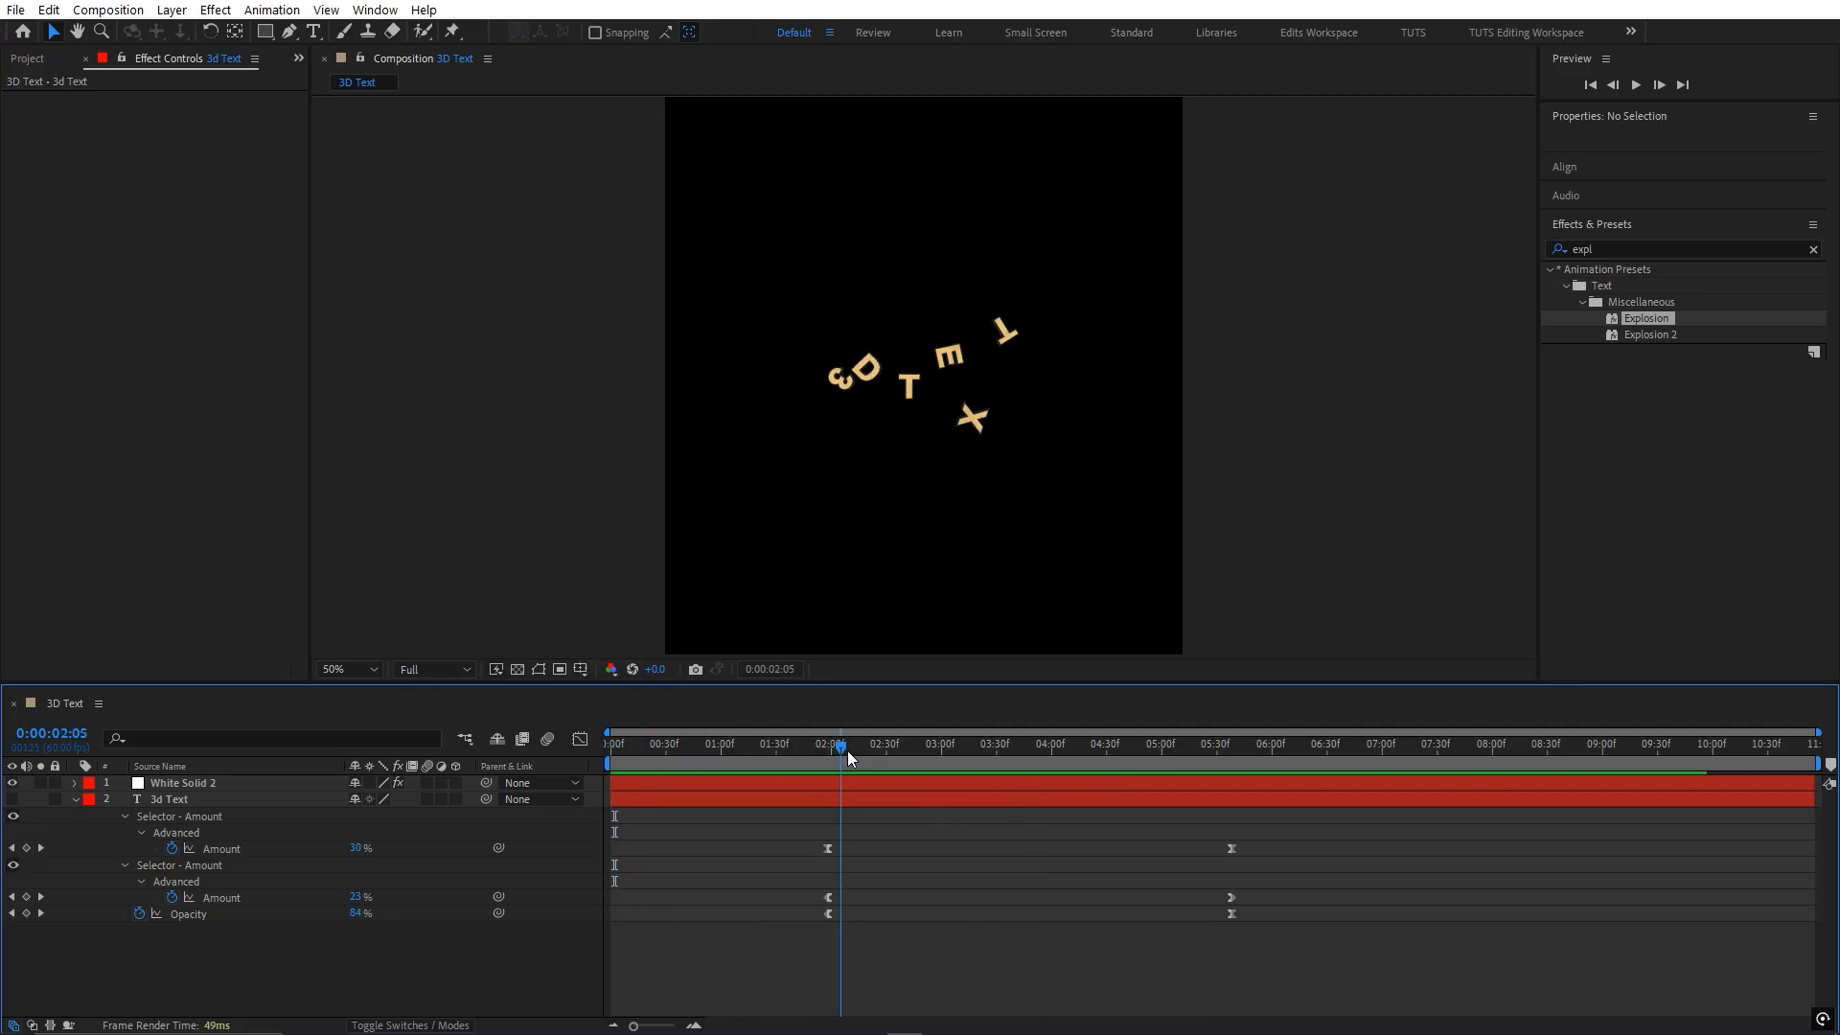
click(859, 801)
key(u)
key(u)
key(u)
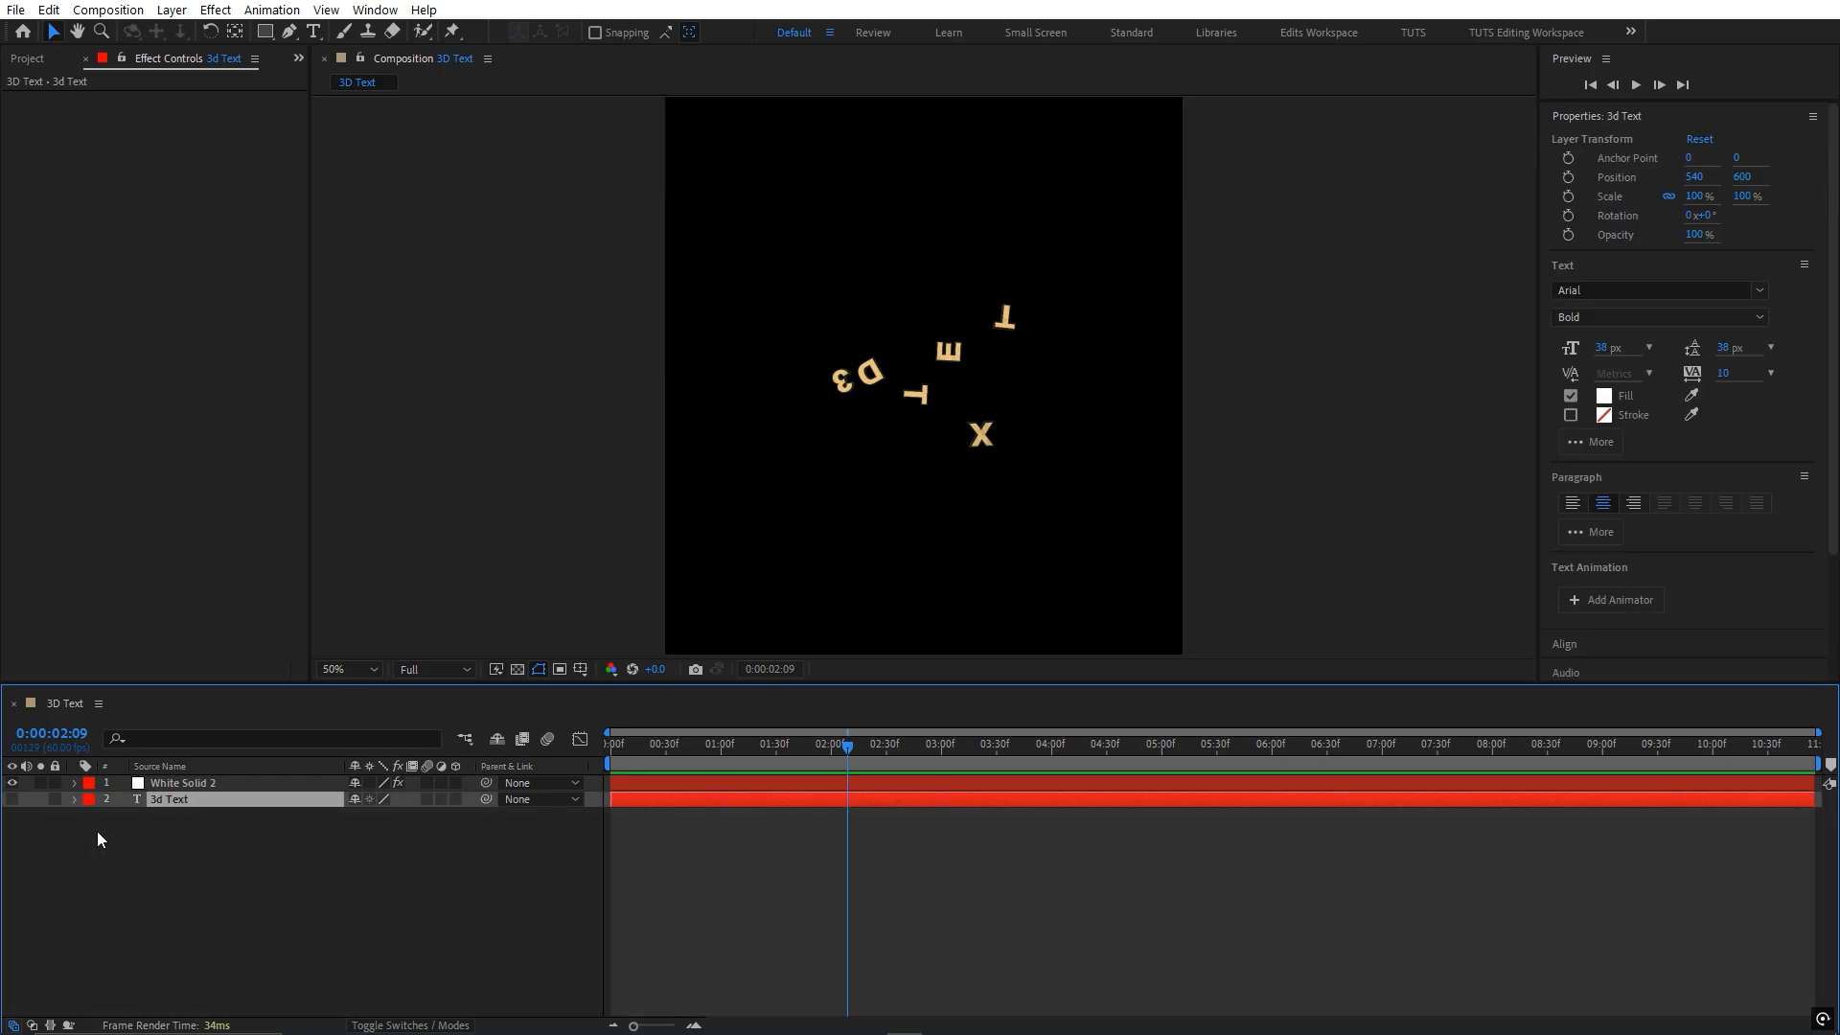
click(96, 831)
key(u)
key(u)
key(u)
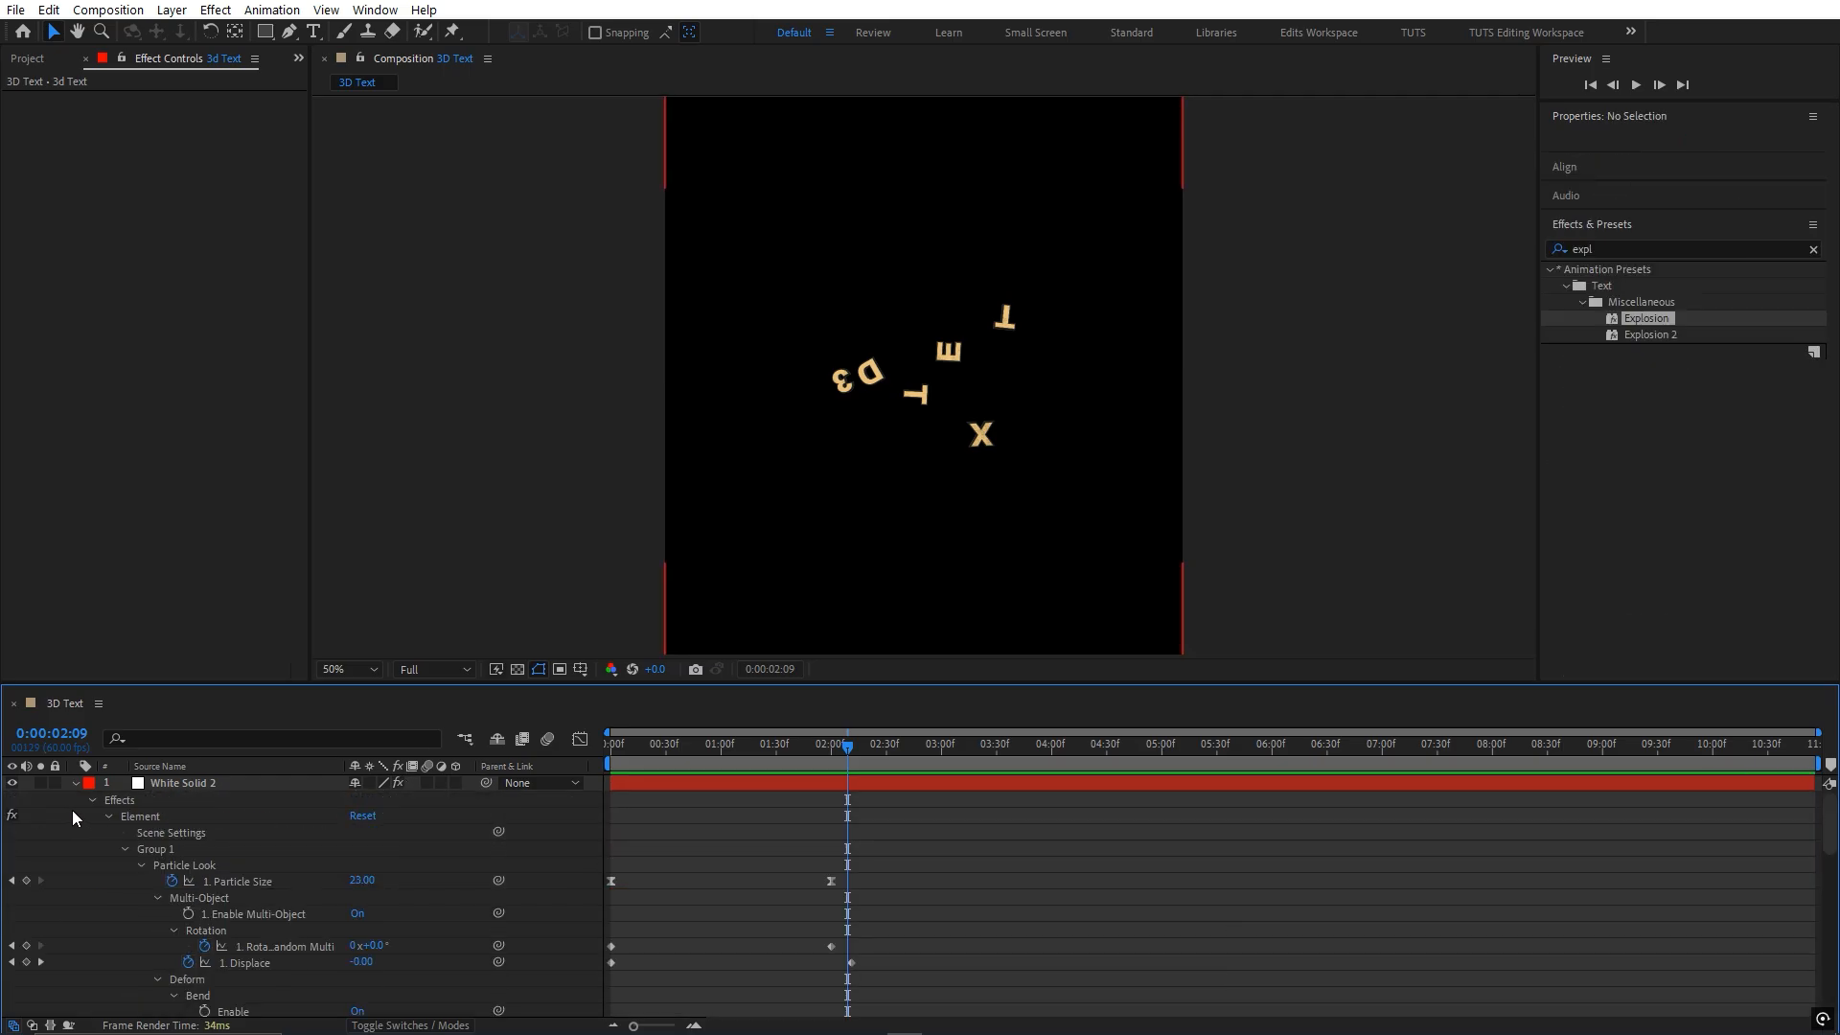
key(u)
- Expand the 3d Text layer's Explode (Pos/Rot) animator, set its Position to -19, -170.2 and replay the explosion from 0:00:01:54
click(77, 802)
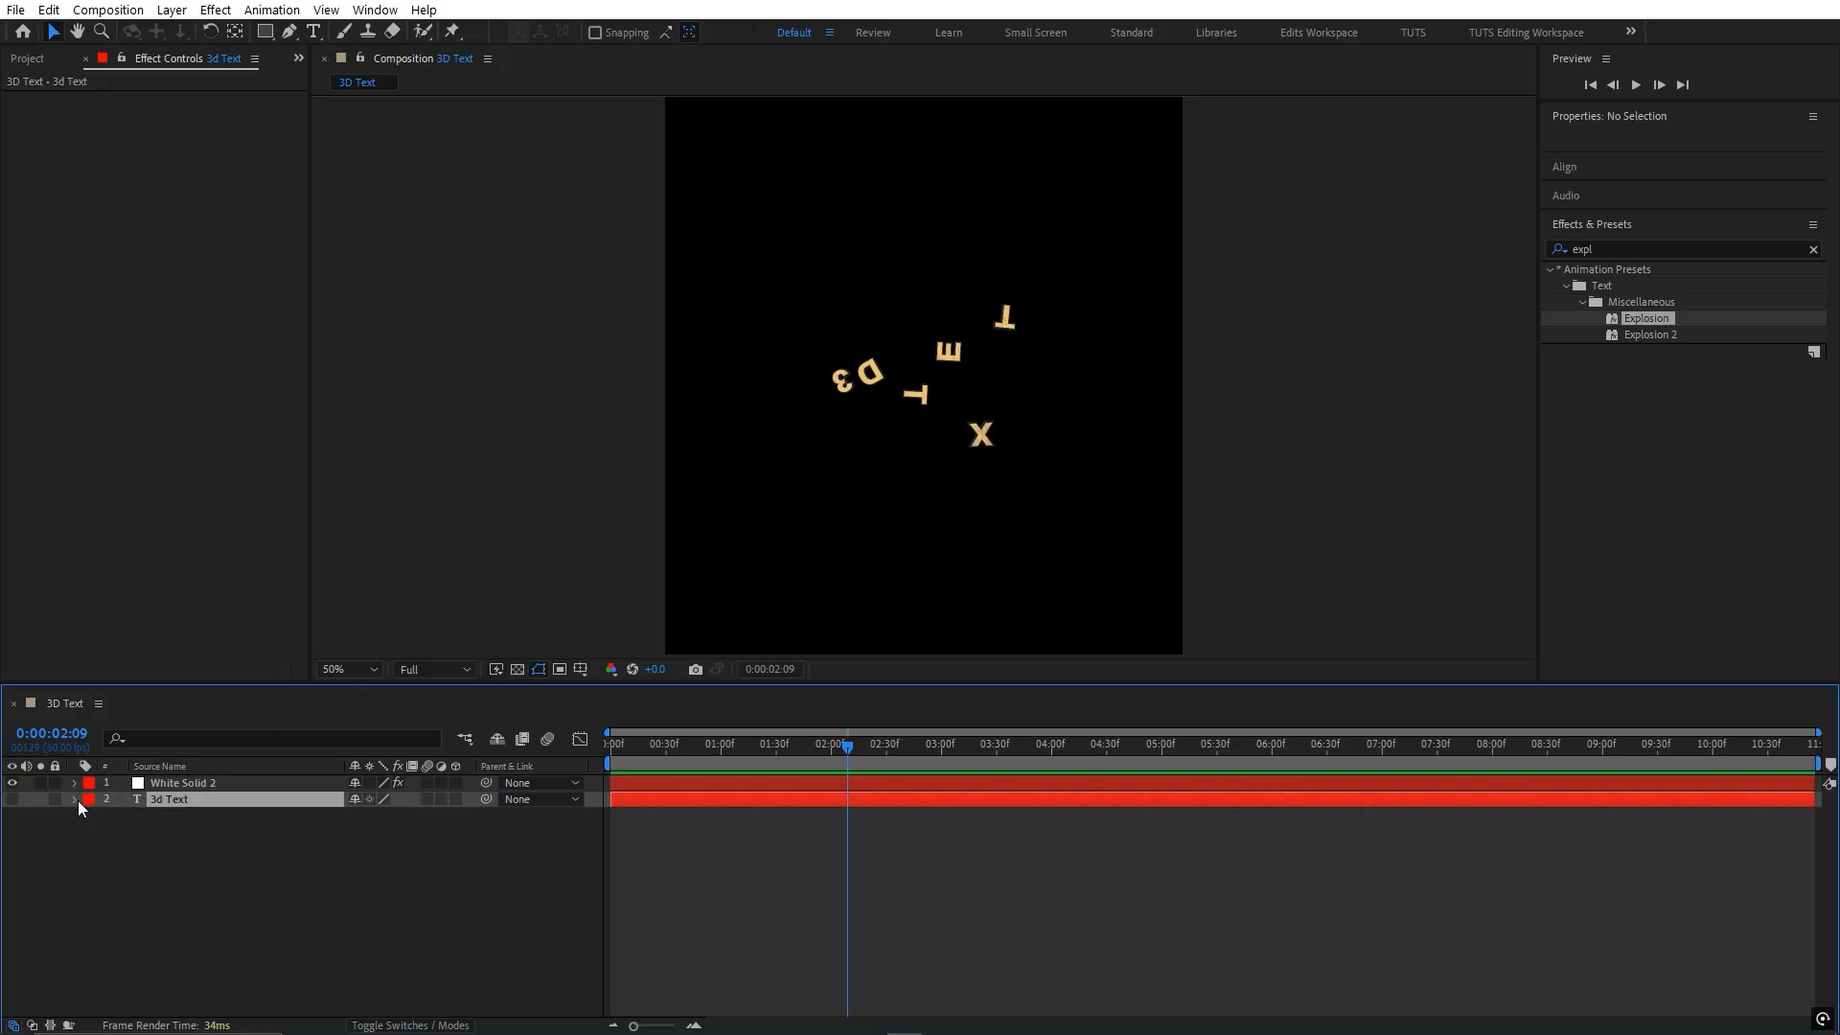
click(72, 801)
click(91, 816)
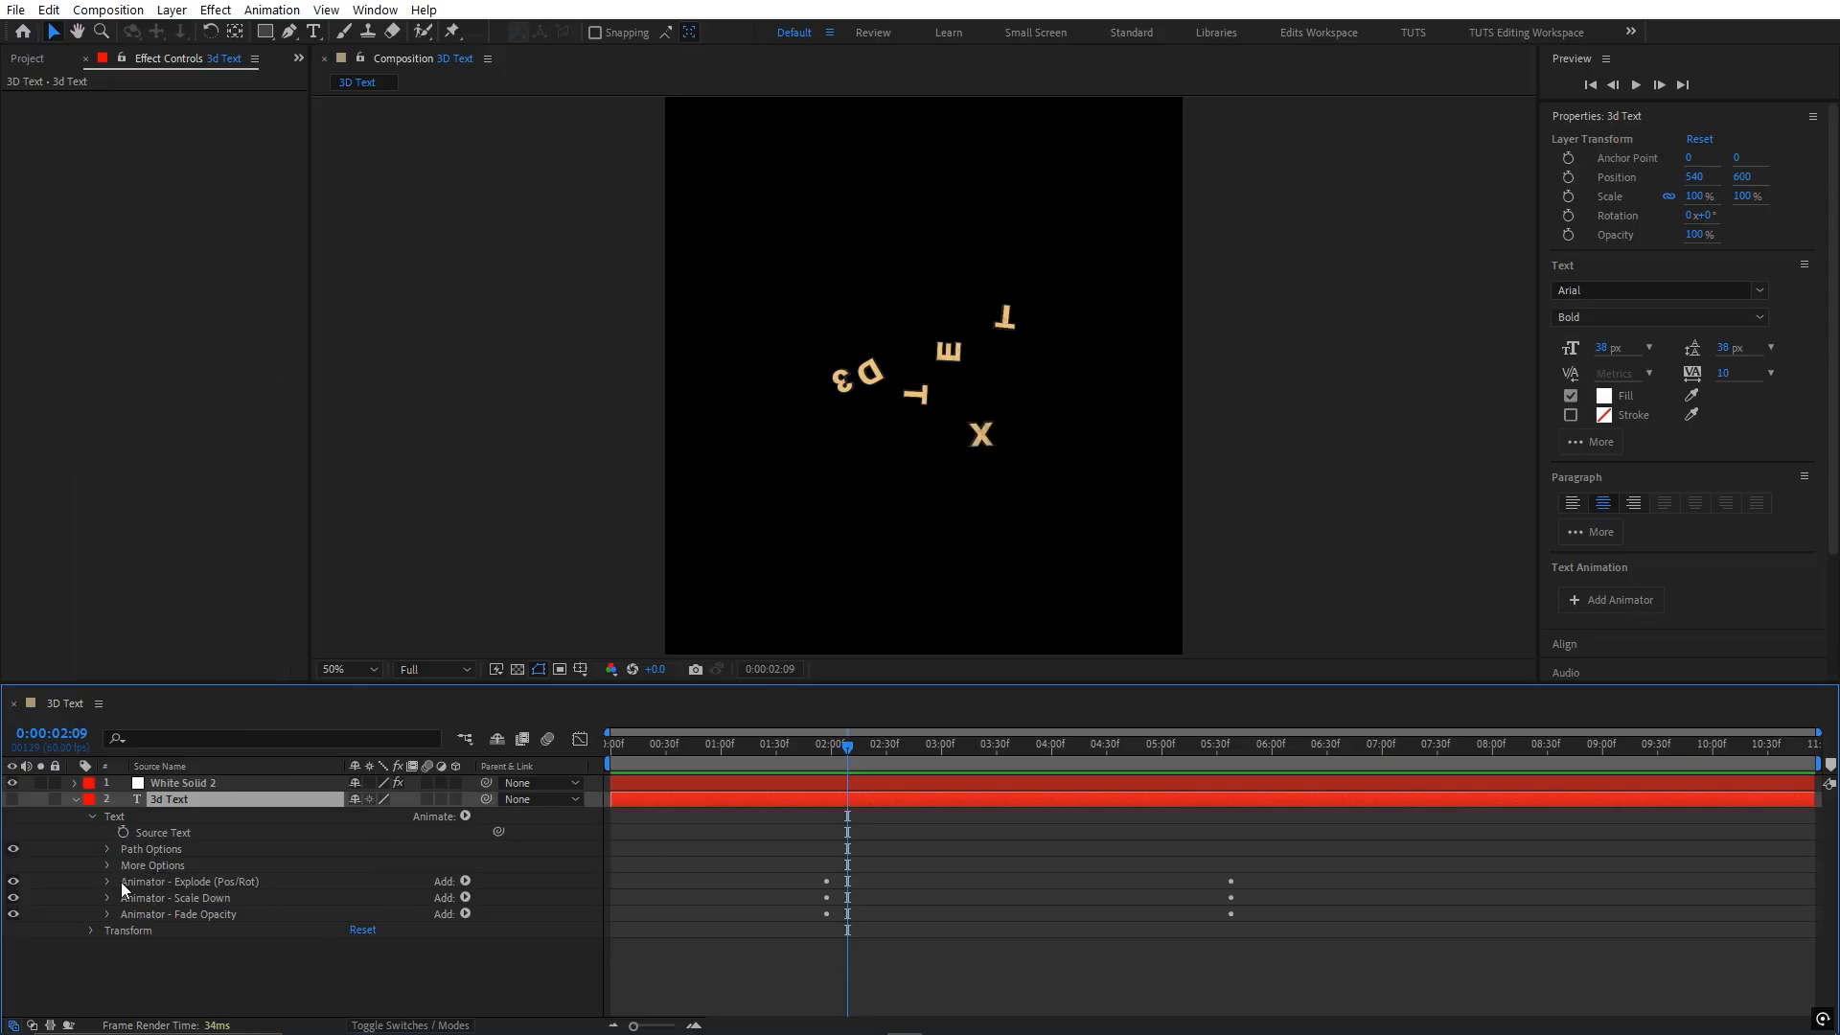
click(105, 883)
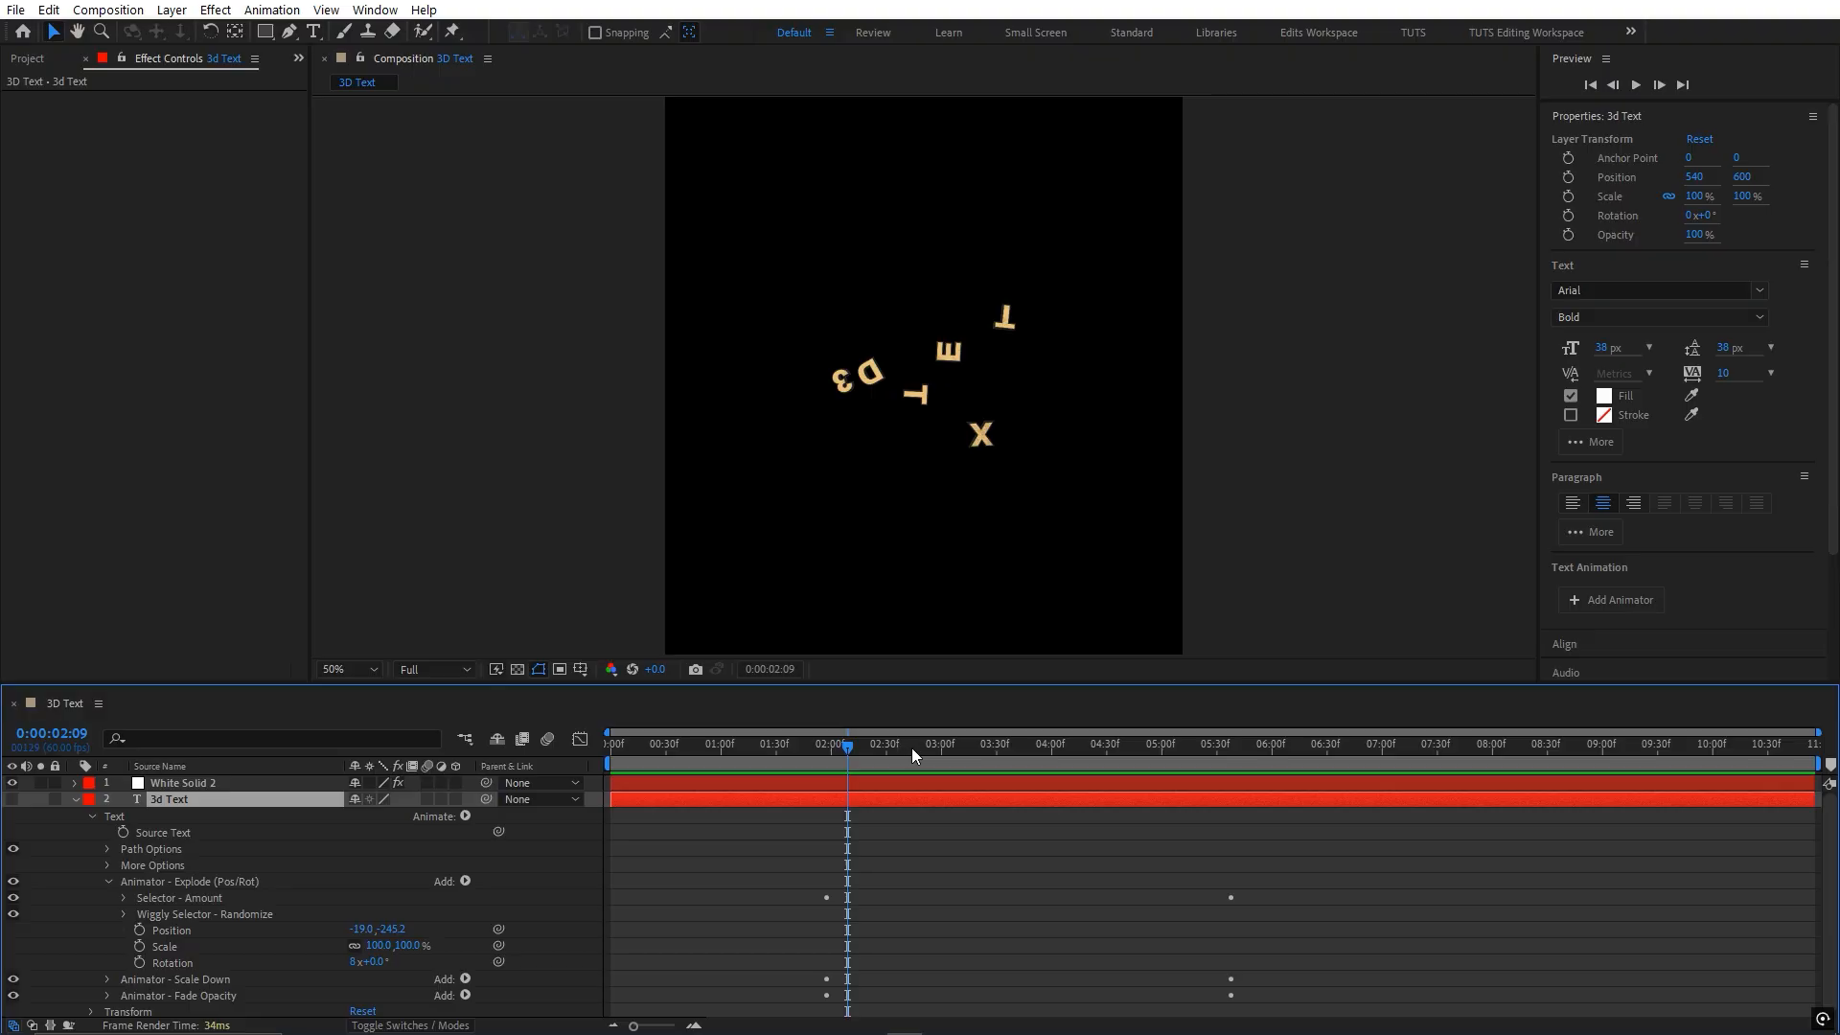
drag(1003, 747, 1063, 750)
drag(393, 930, 475, 933)
click(825, 746)
mouse_move(842, 751)
mouse_down()
mouse_move(861, 753)
mouse_move(822, 757)
mouse_move(1015, 761)
mouse_move(817, 781)
mouse_move(837, 751)
mouse_move(821, 750)
mouse_up()
key(space)
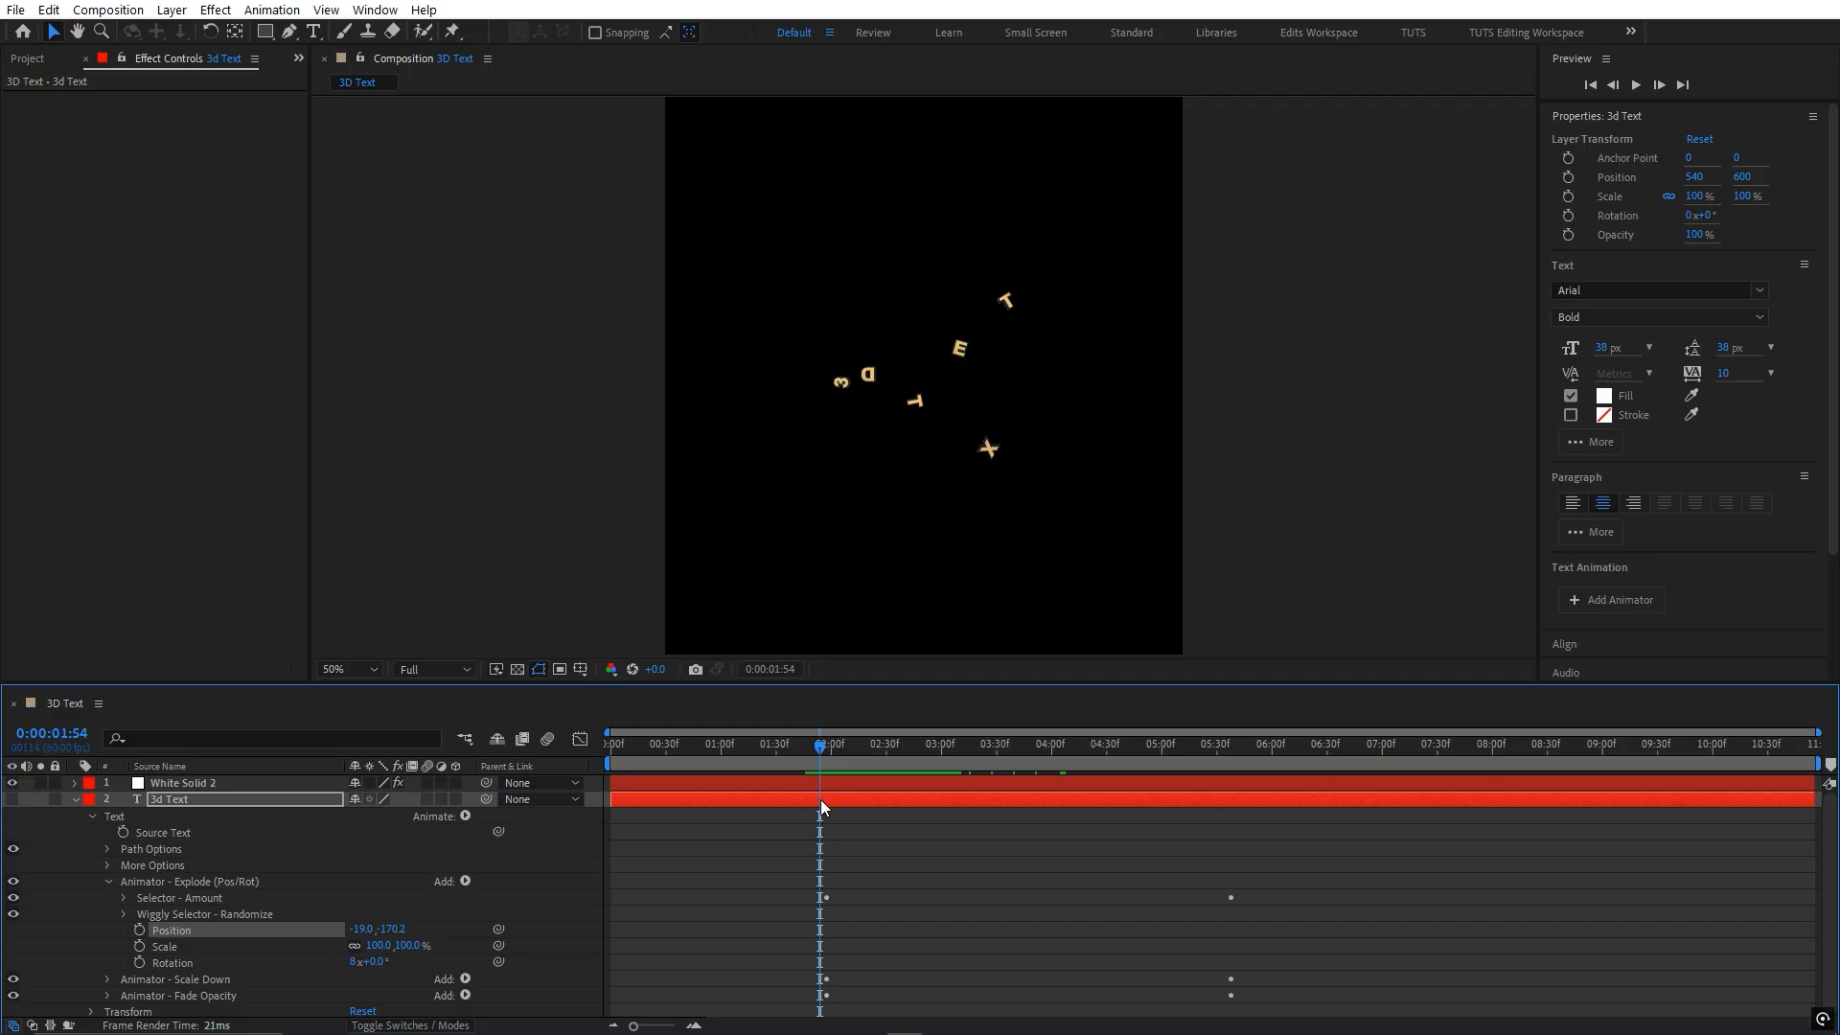
- Replay the explosion, reveal the keyframed properties of both layers to review them, and collapse them again
key(space)
key(ctrl+a)
key(u)
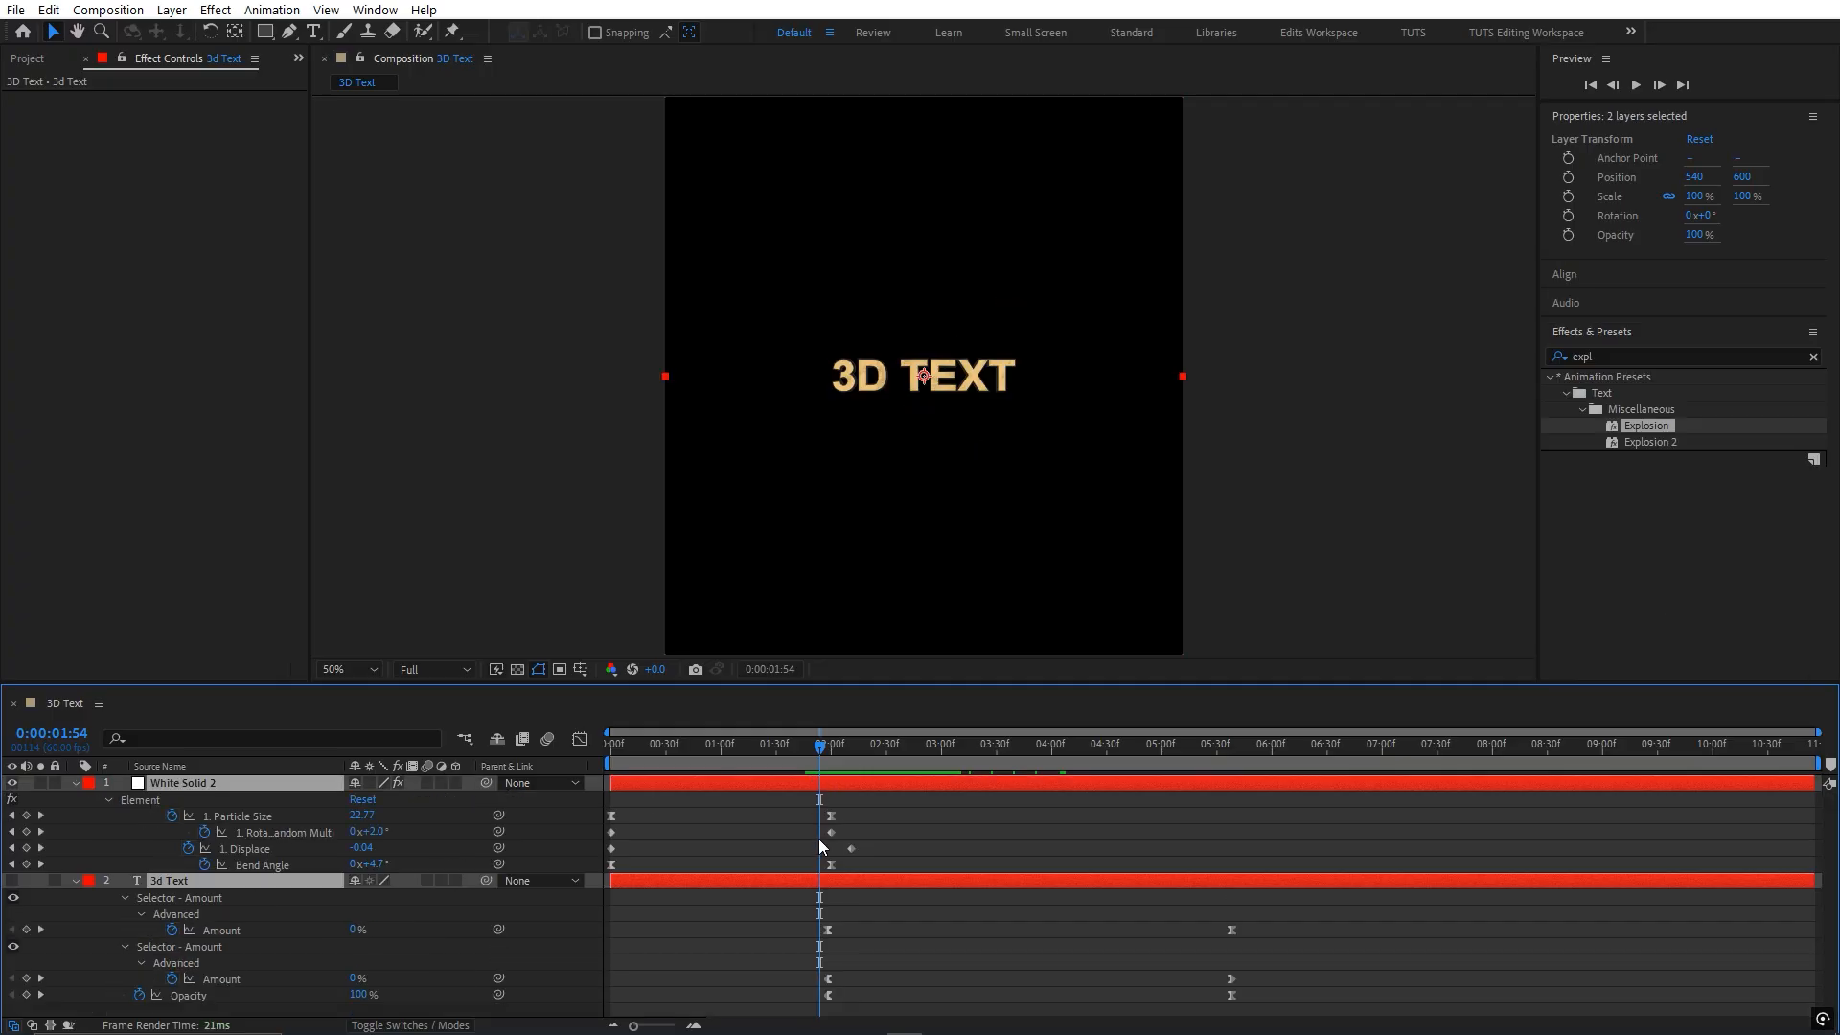
click(744, 905)
key(u)
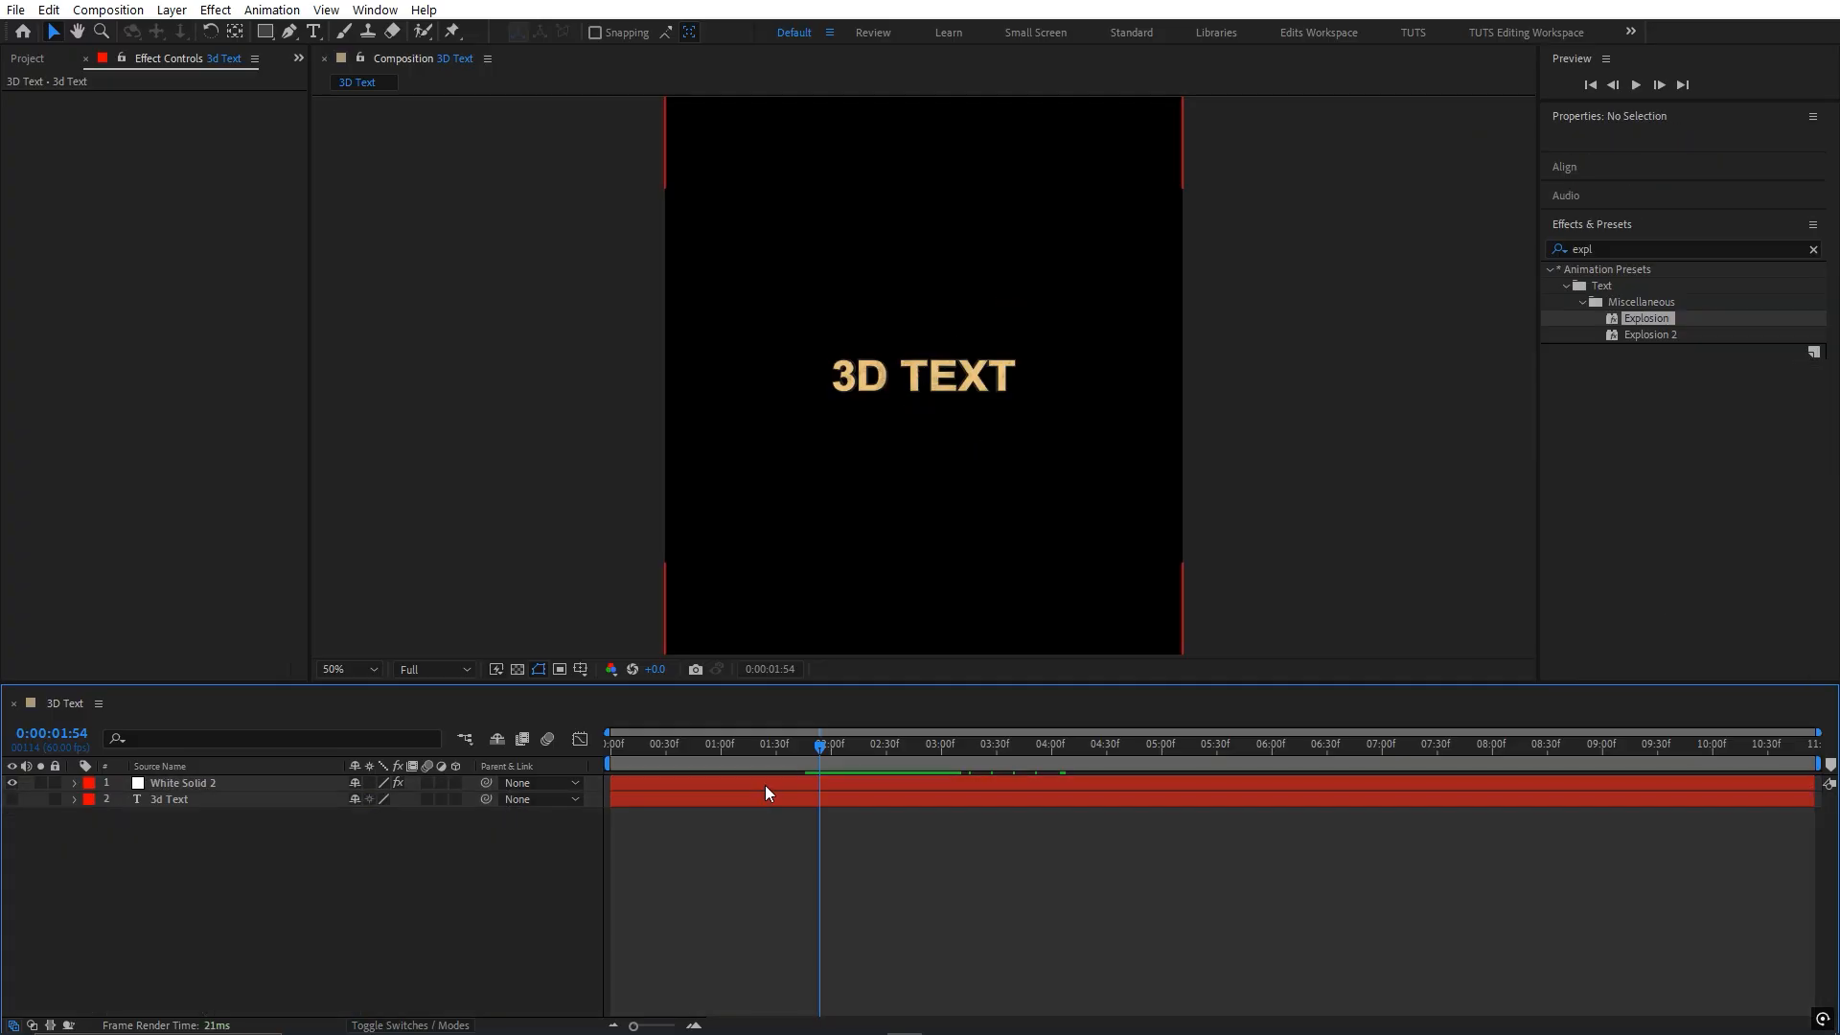
- Open the Element scene setup of White Solid 2 and set the environment texture to Custom Layer 2
click(764, 793)
drag(768, 756, 819, 753)
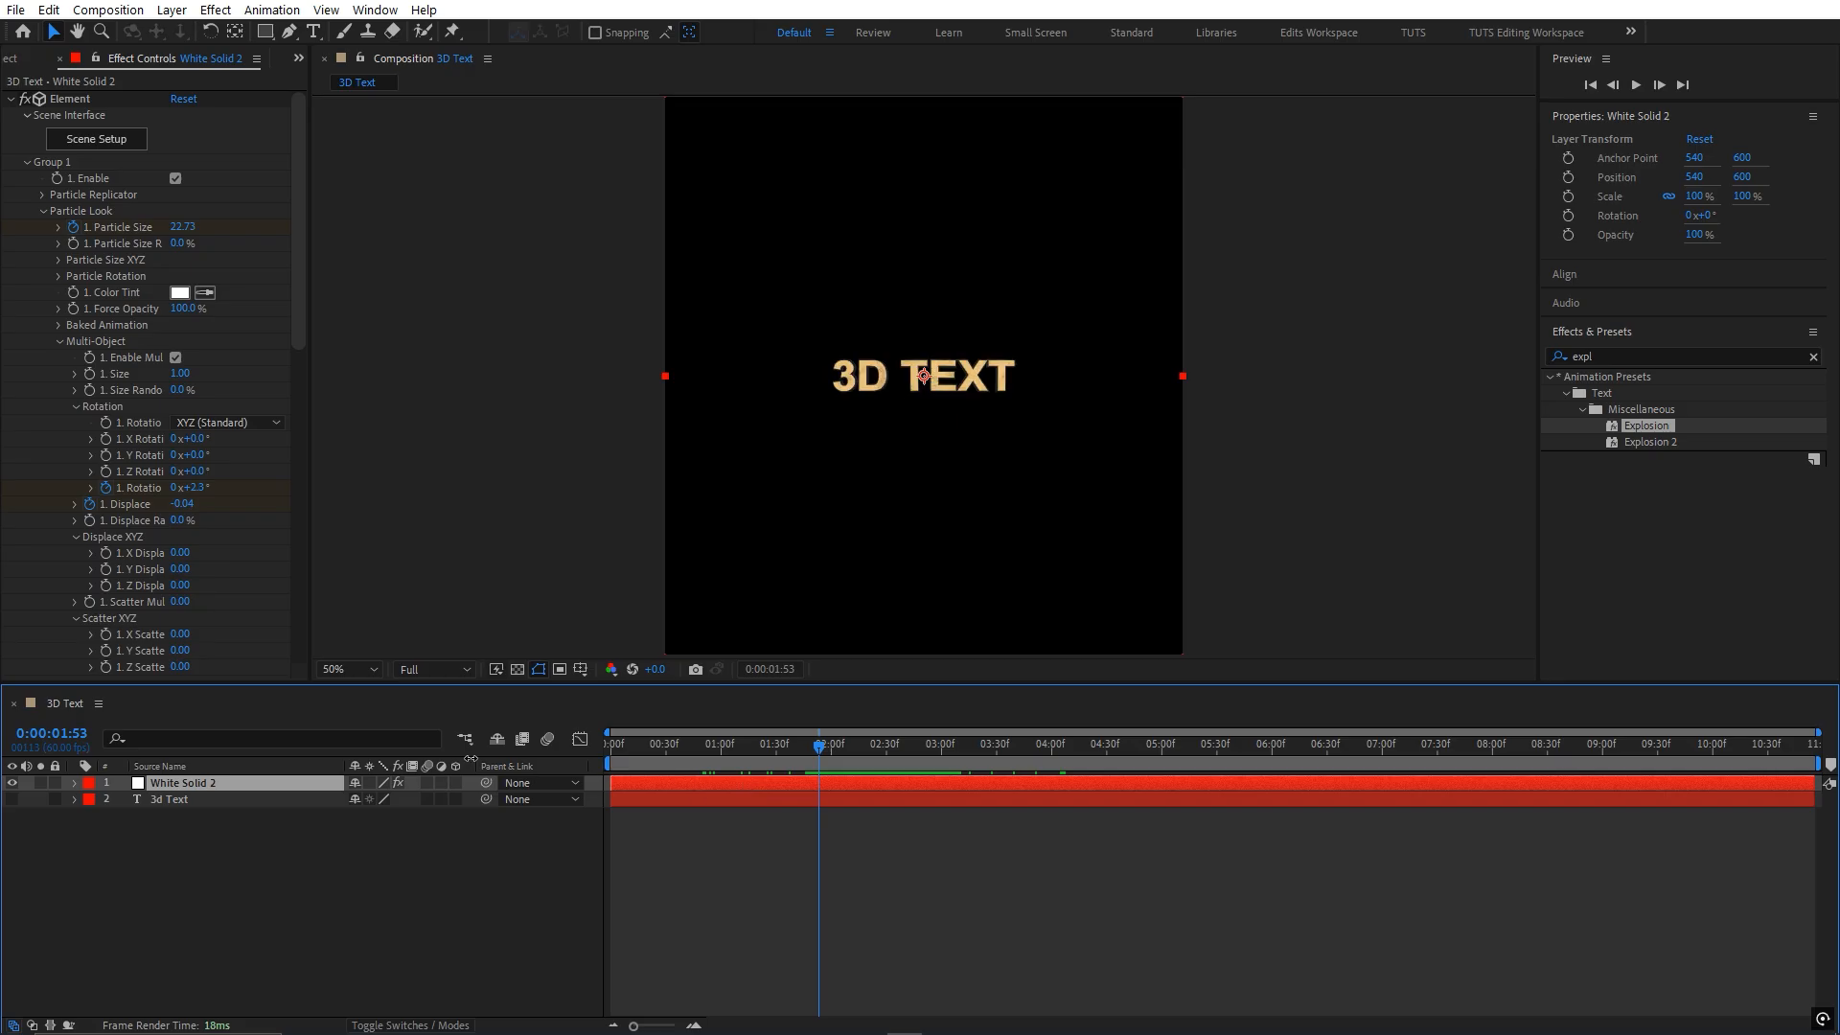
click(74, 141)
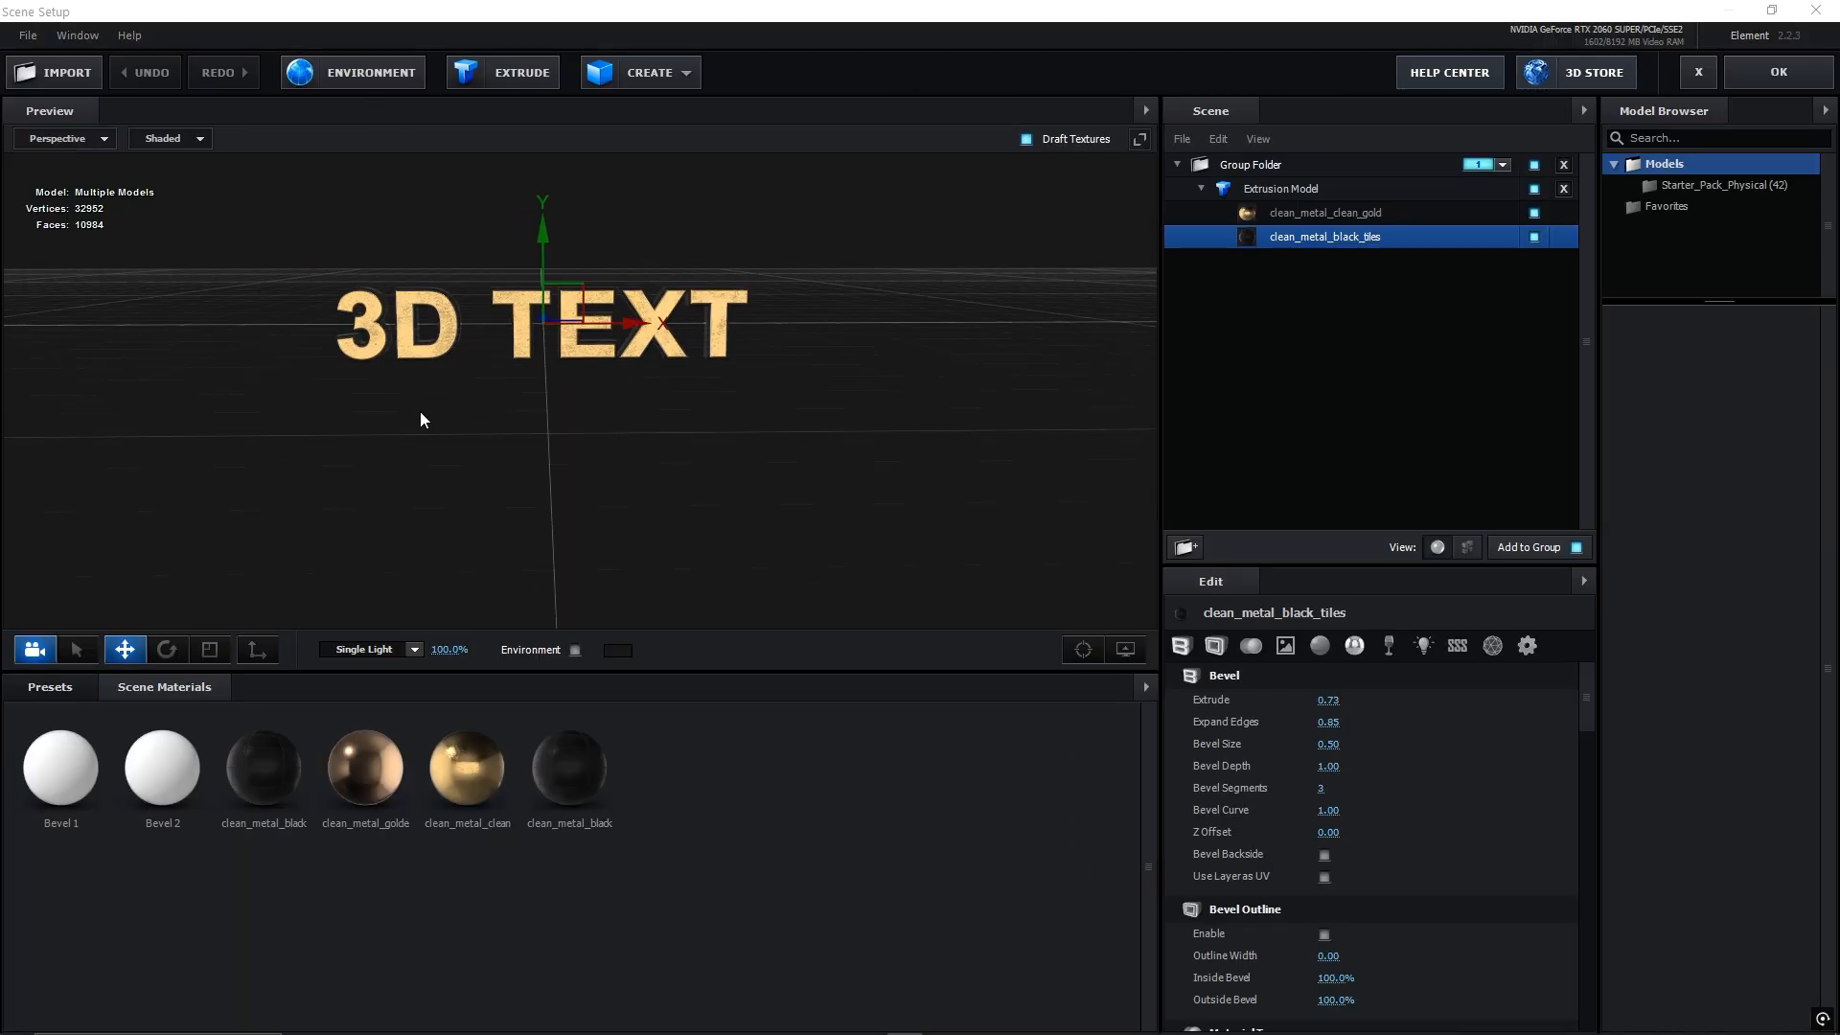
drag(419, 411, 455, 157)
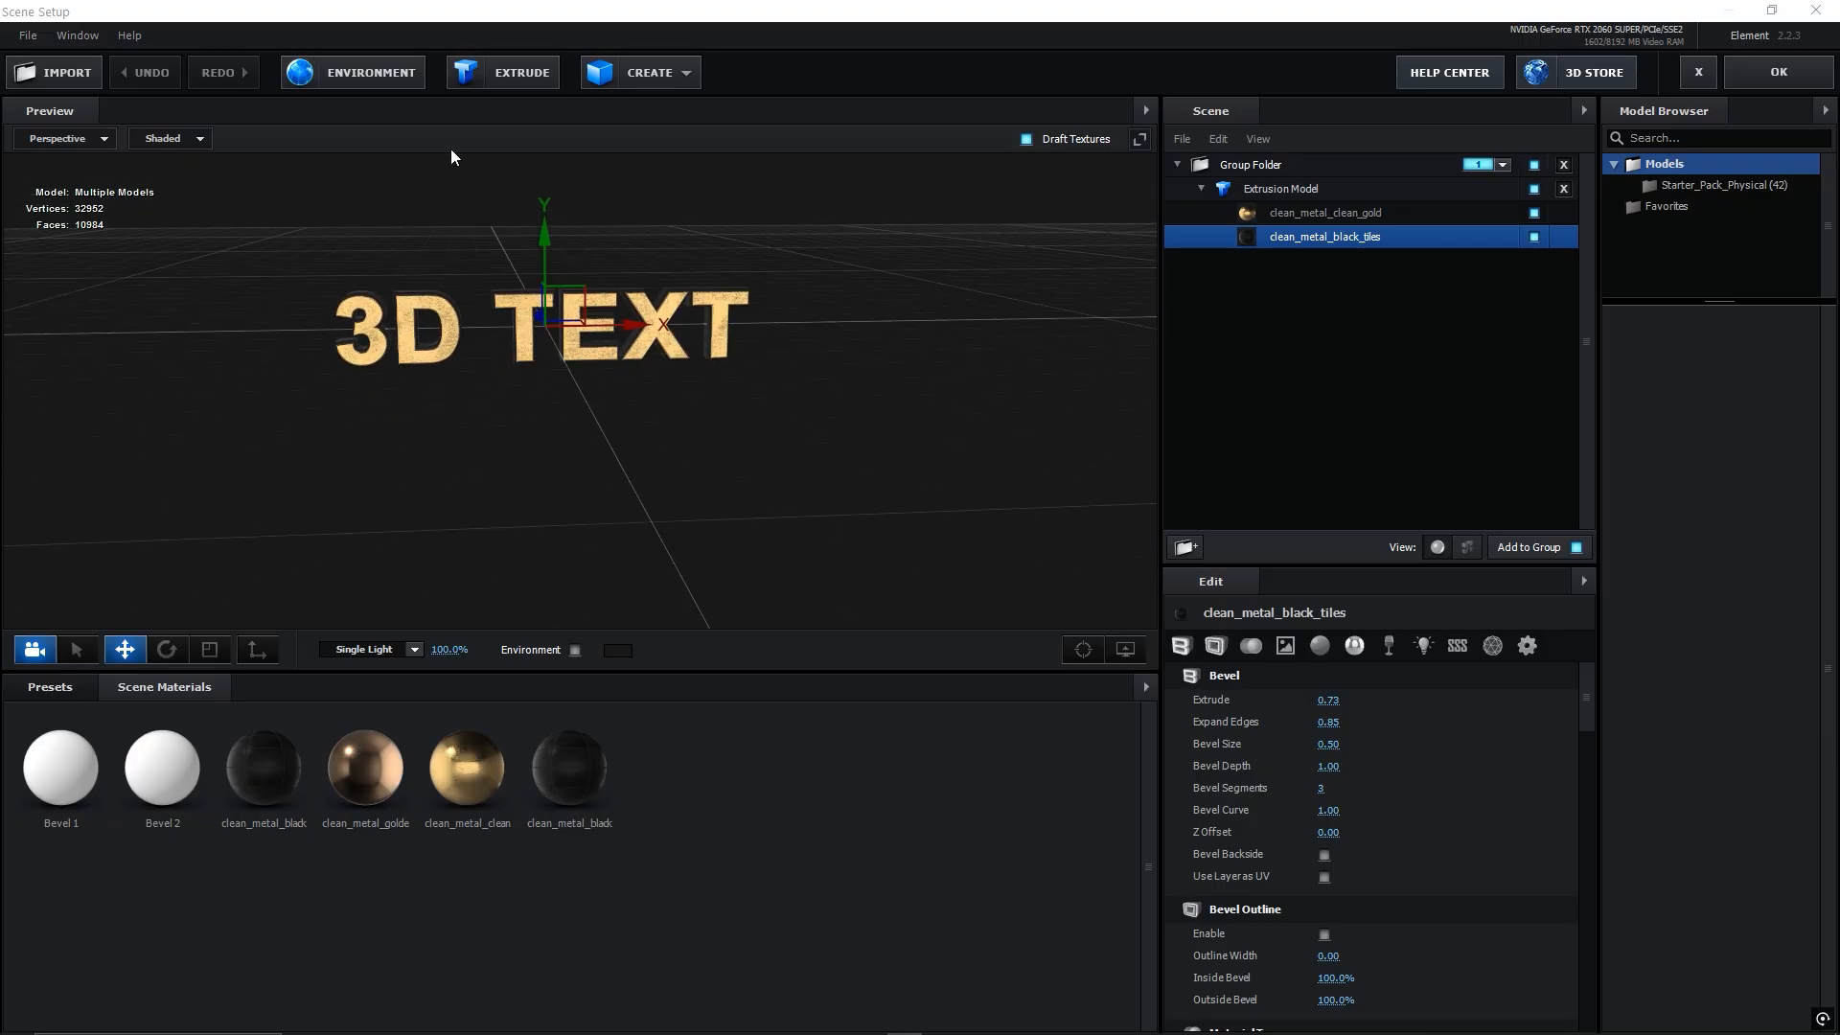
click(398, 72)
click(922, 402)
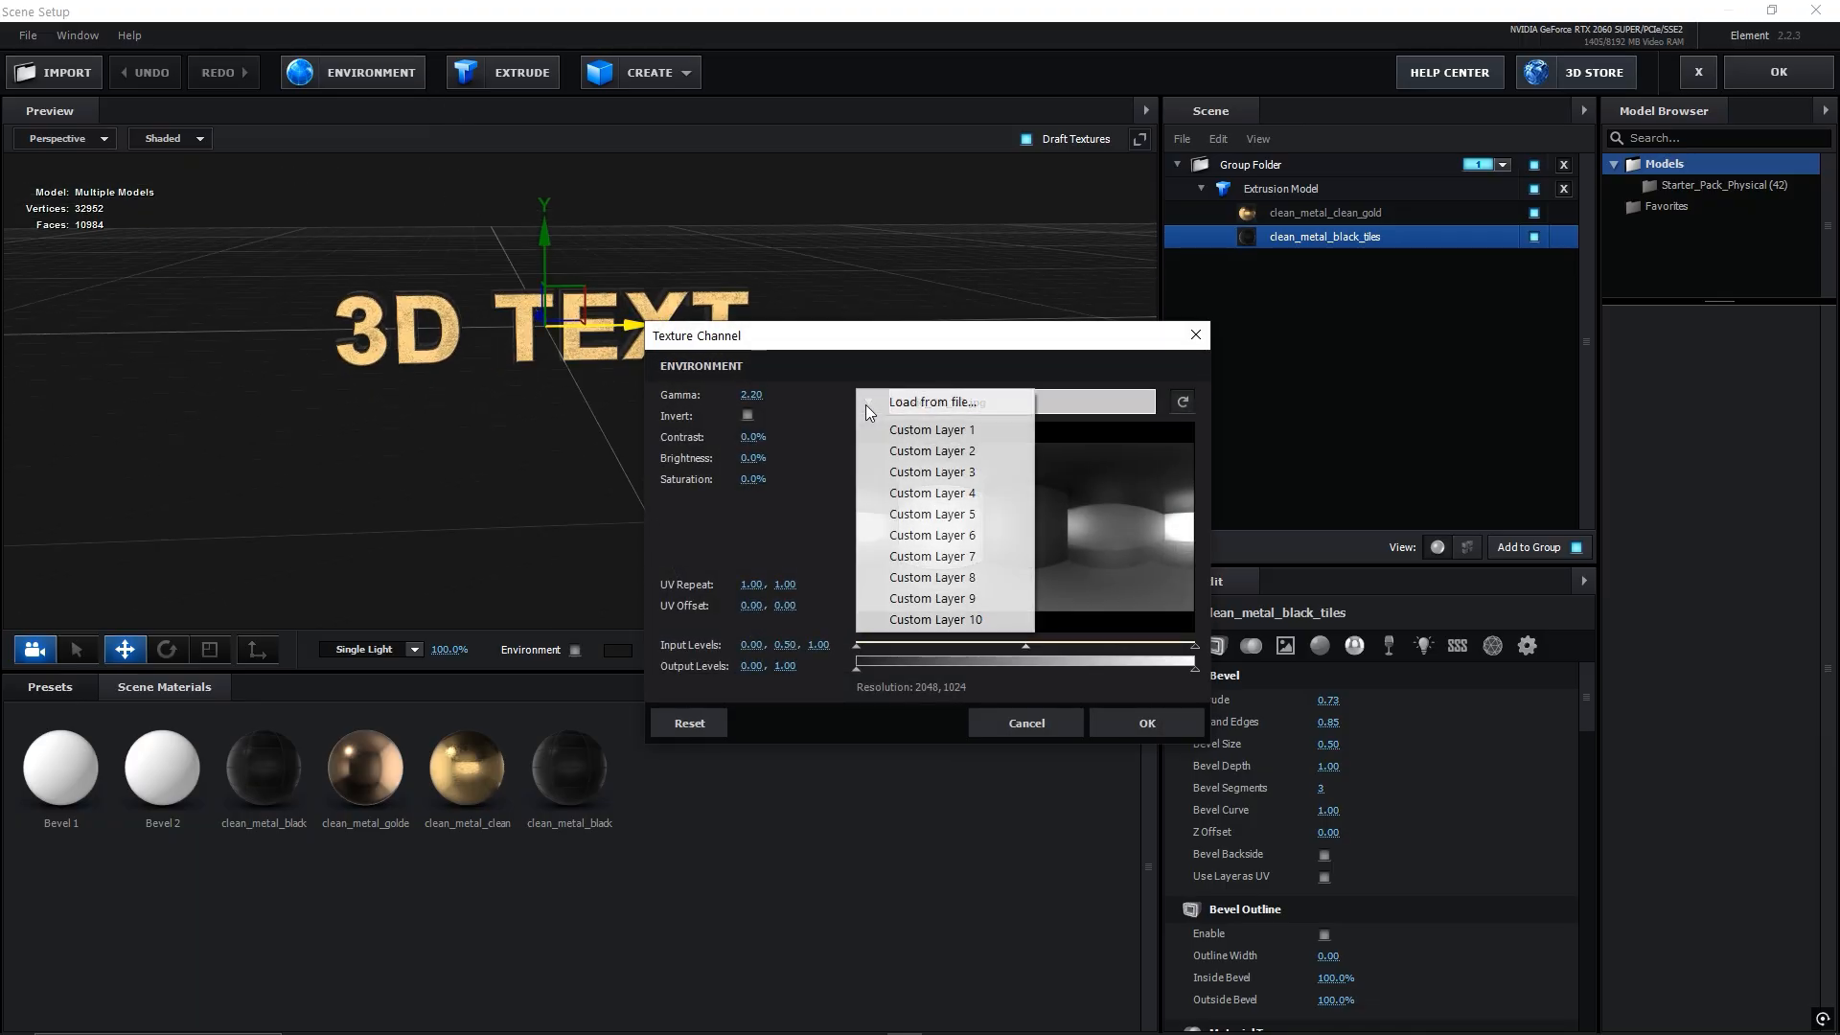
click(920, 452)
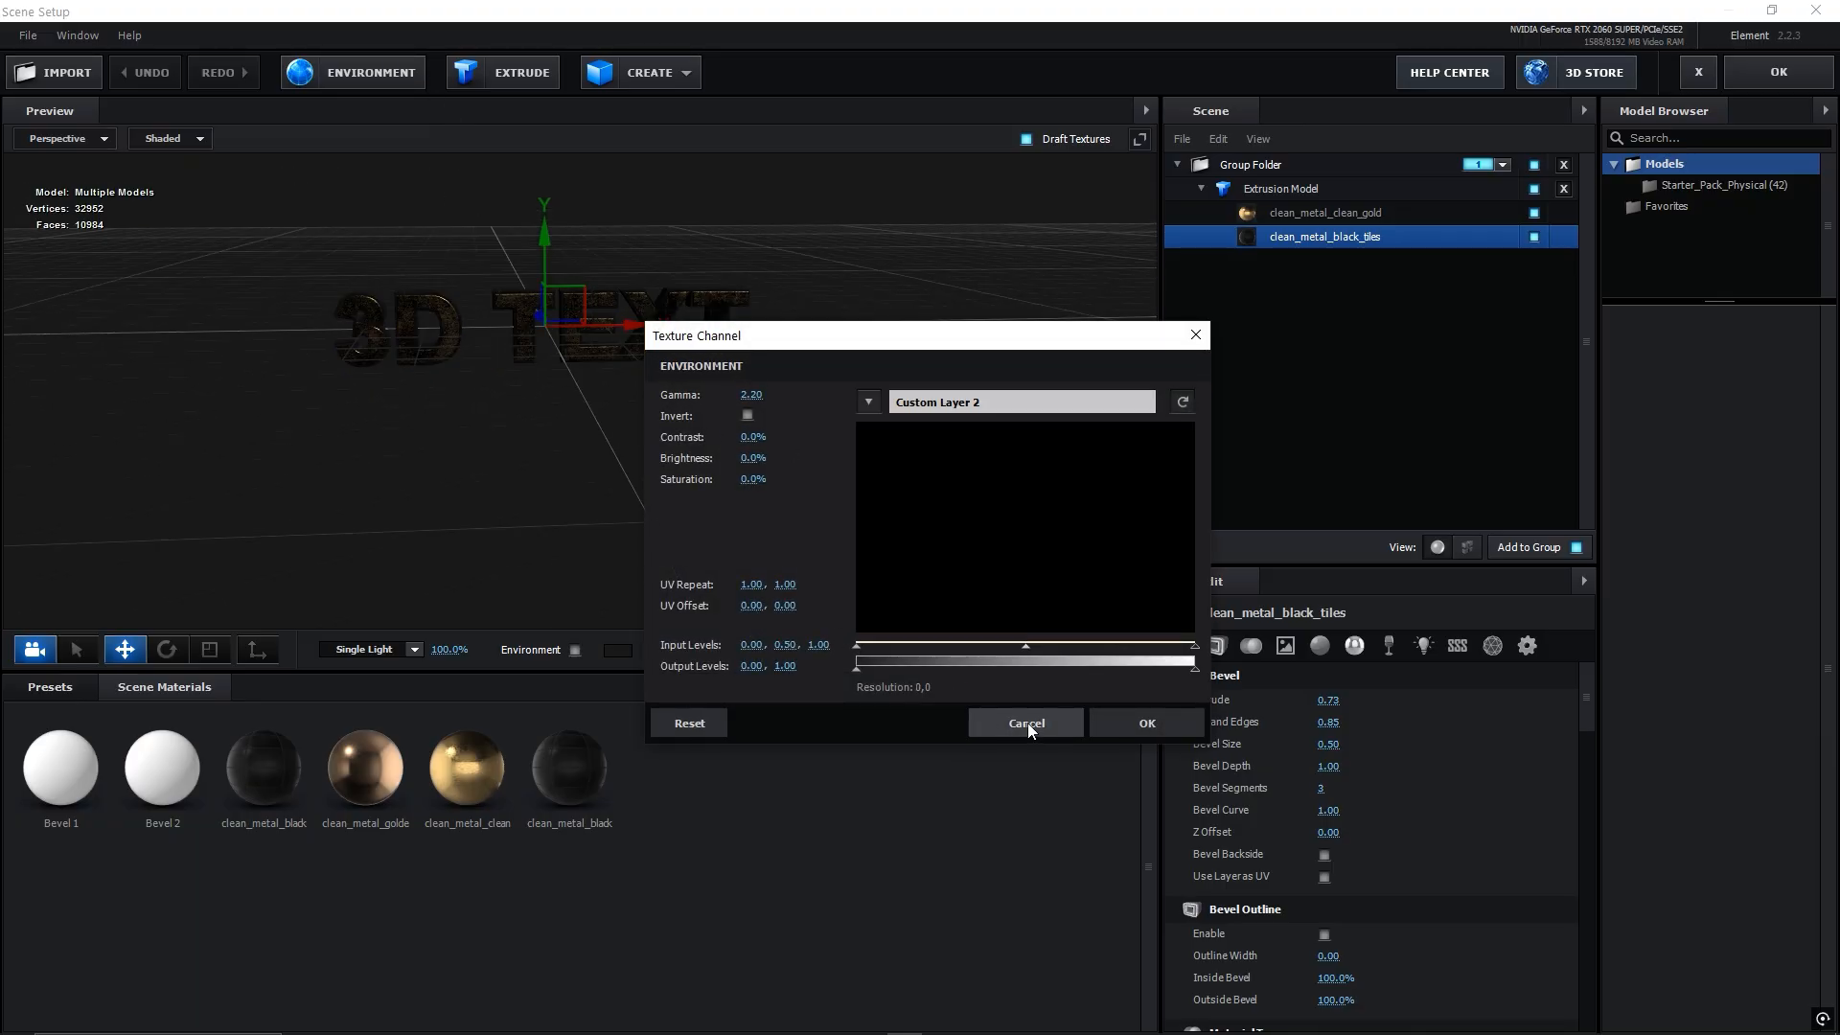
click(1171, 720)
drag(753, 556, 805, 498)
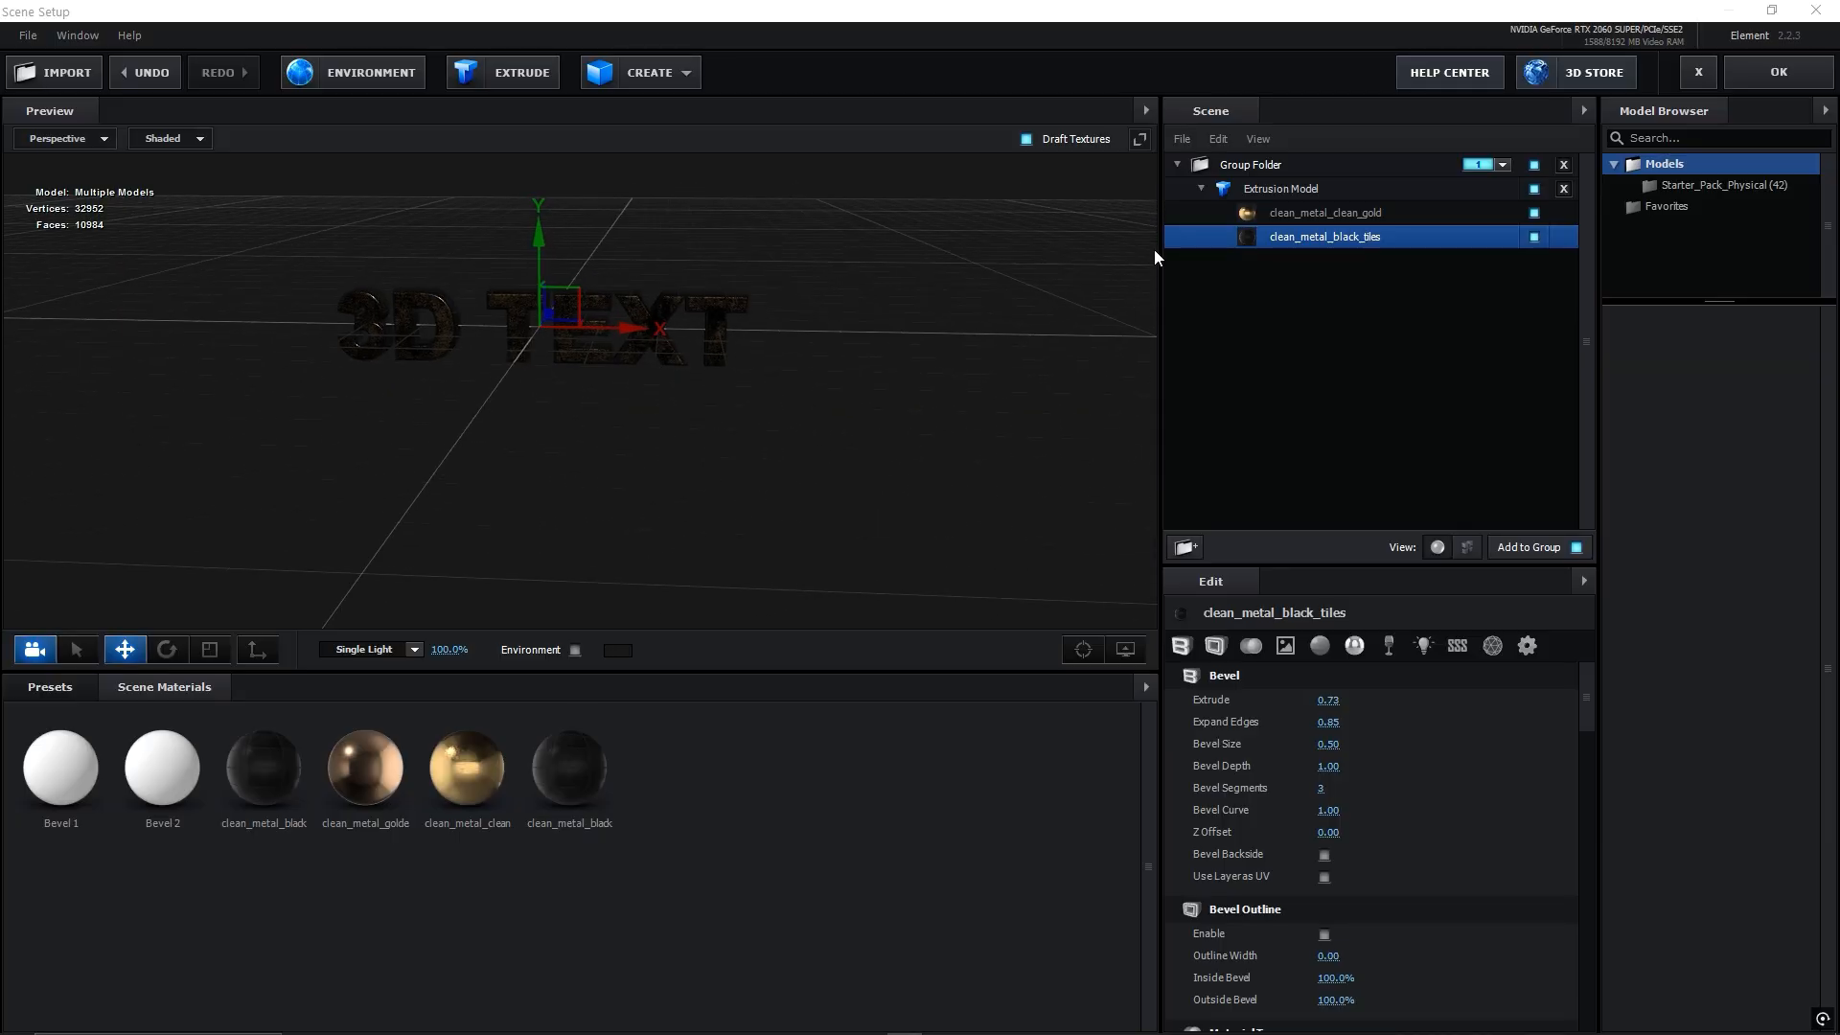
- Set the Extrusion Model's UV Repeat to 1.23, 1.28 and apply the scene setup
click(1278, 192)
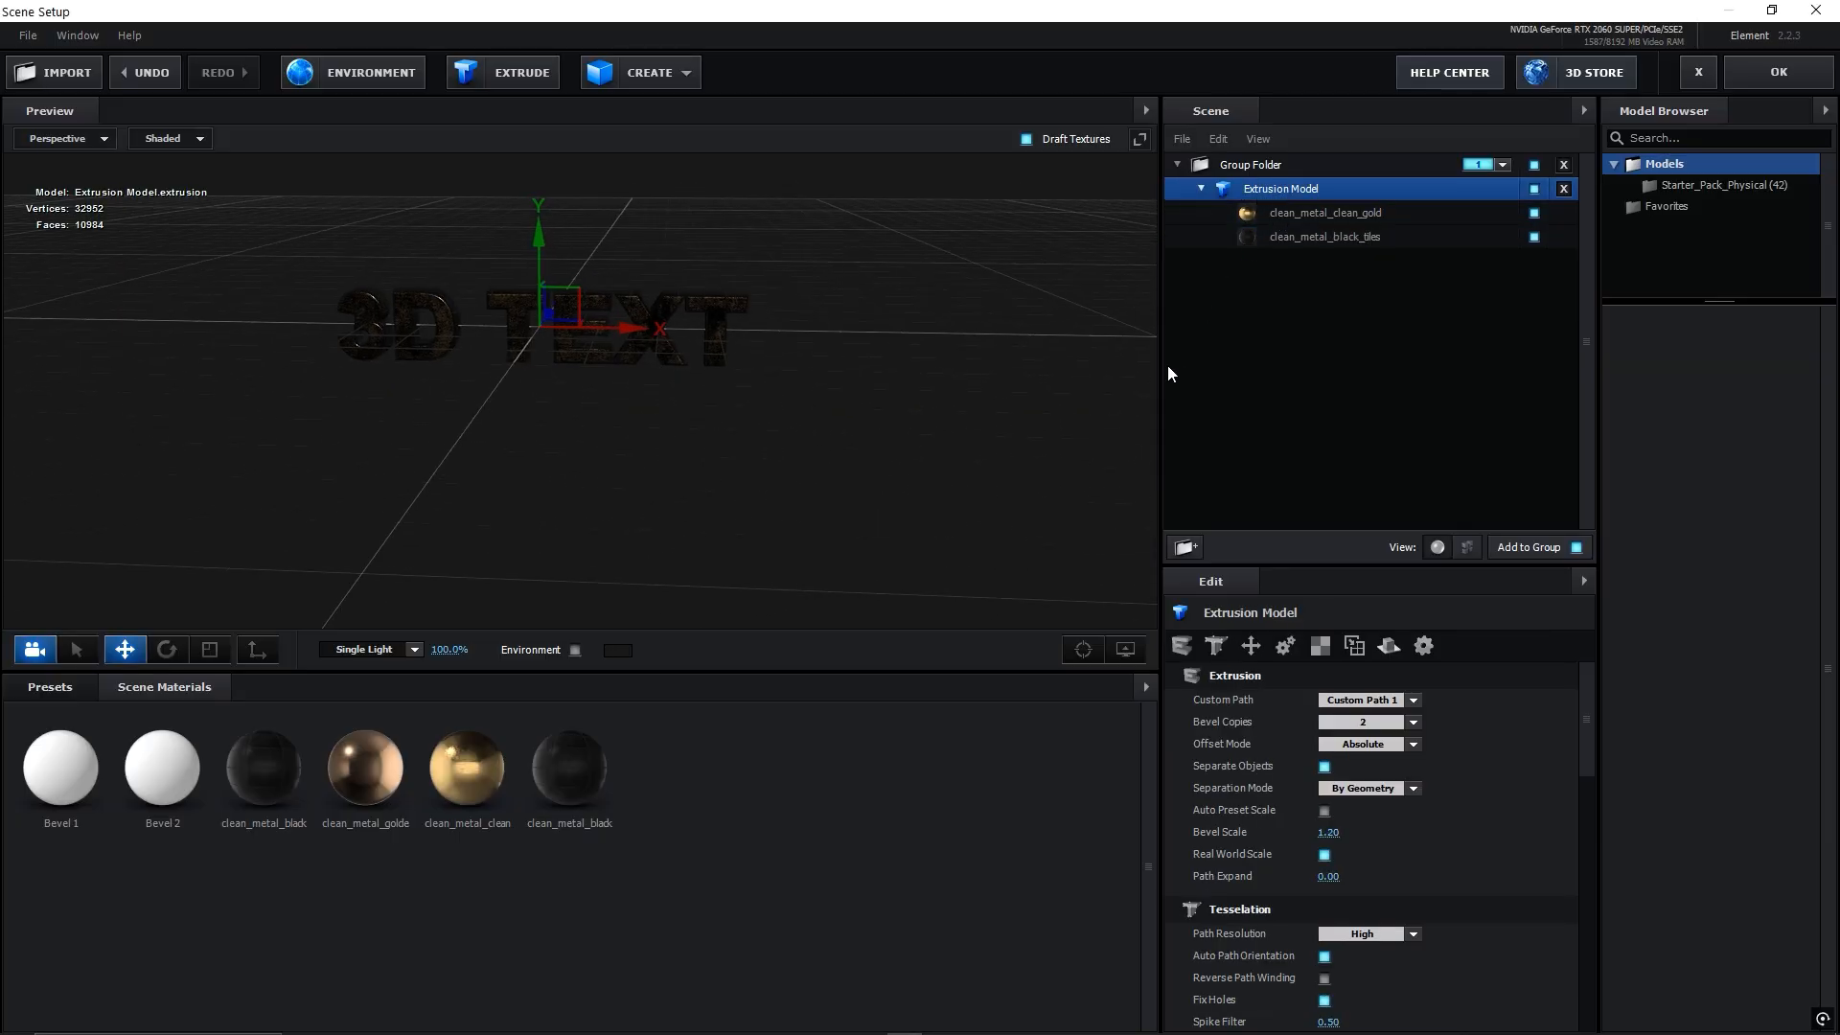
scroll(1240, 794, down, 3)
scroll(1240, 794, down, 5)
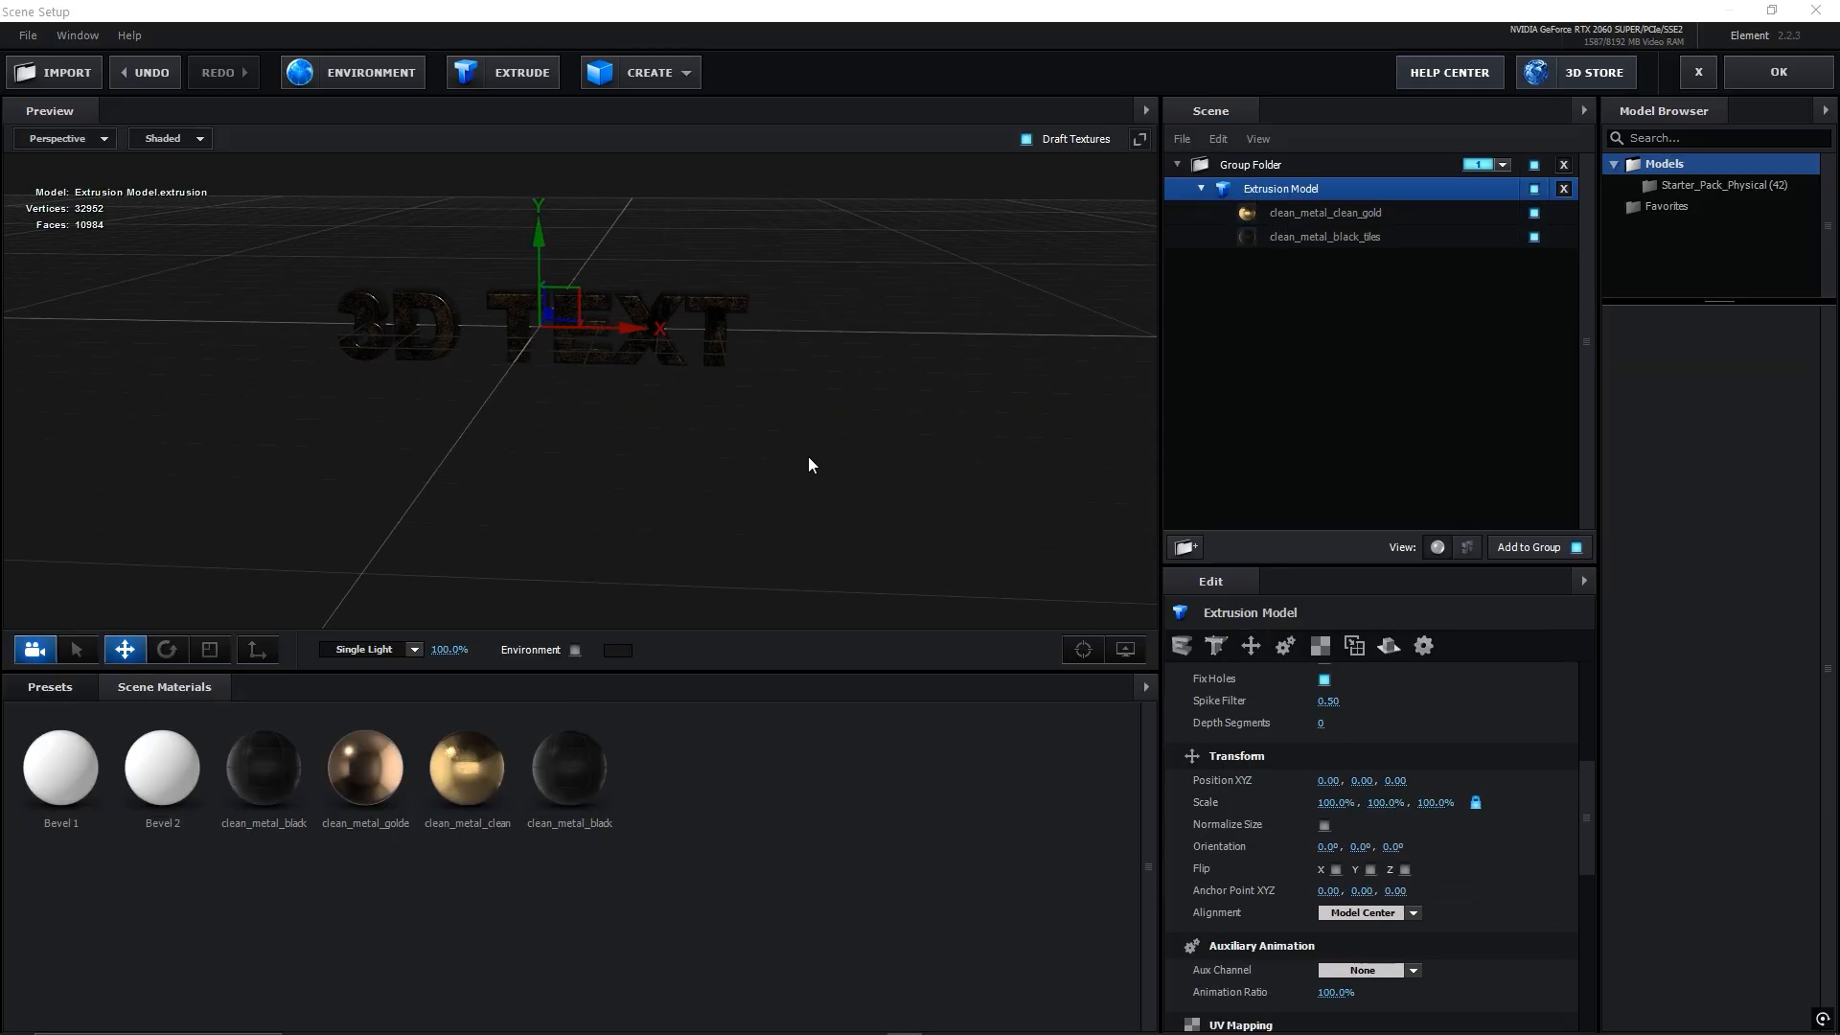
drag(808, 457, 834, 443)
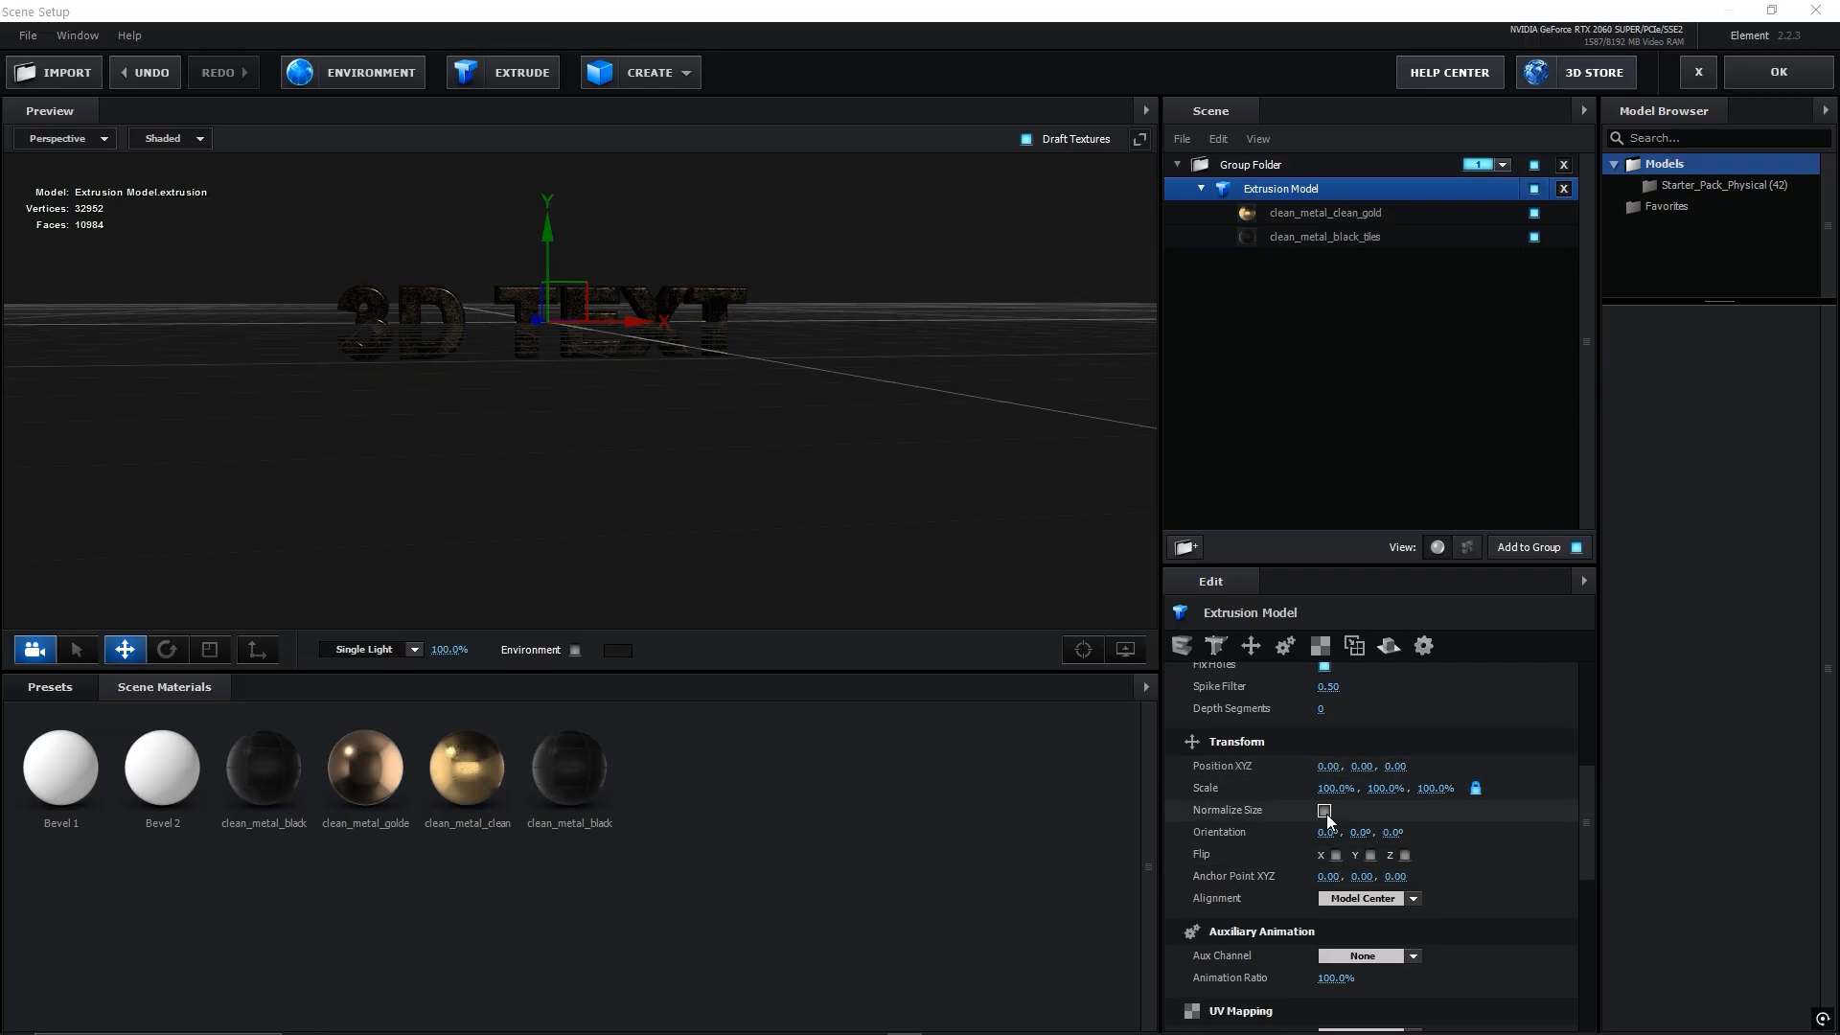
scroll(1252, 786, down, 4)
scroll(1256, 798, down, 2)
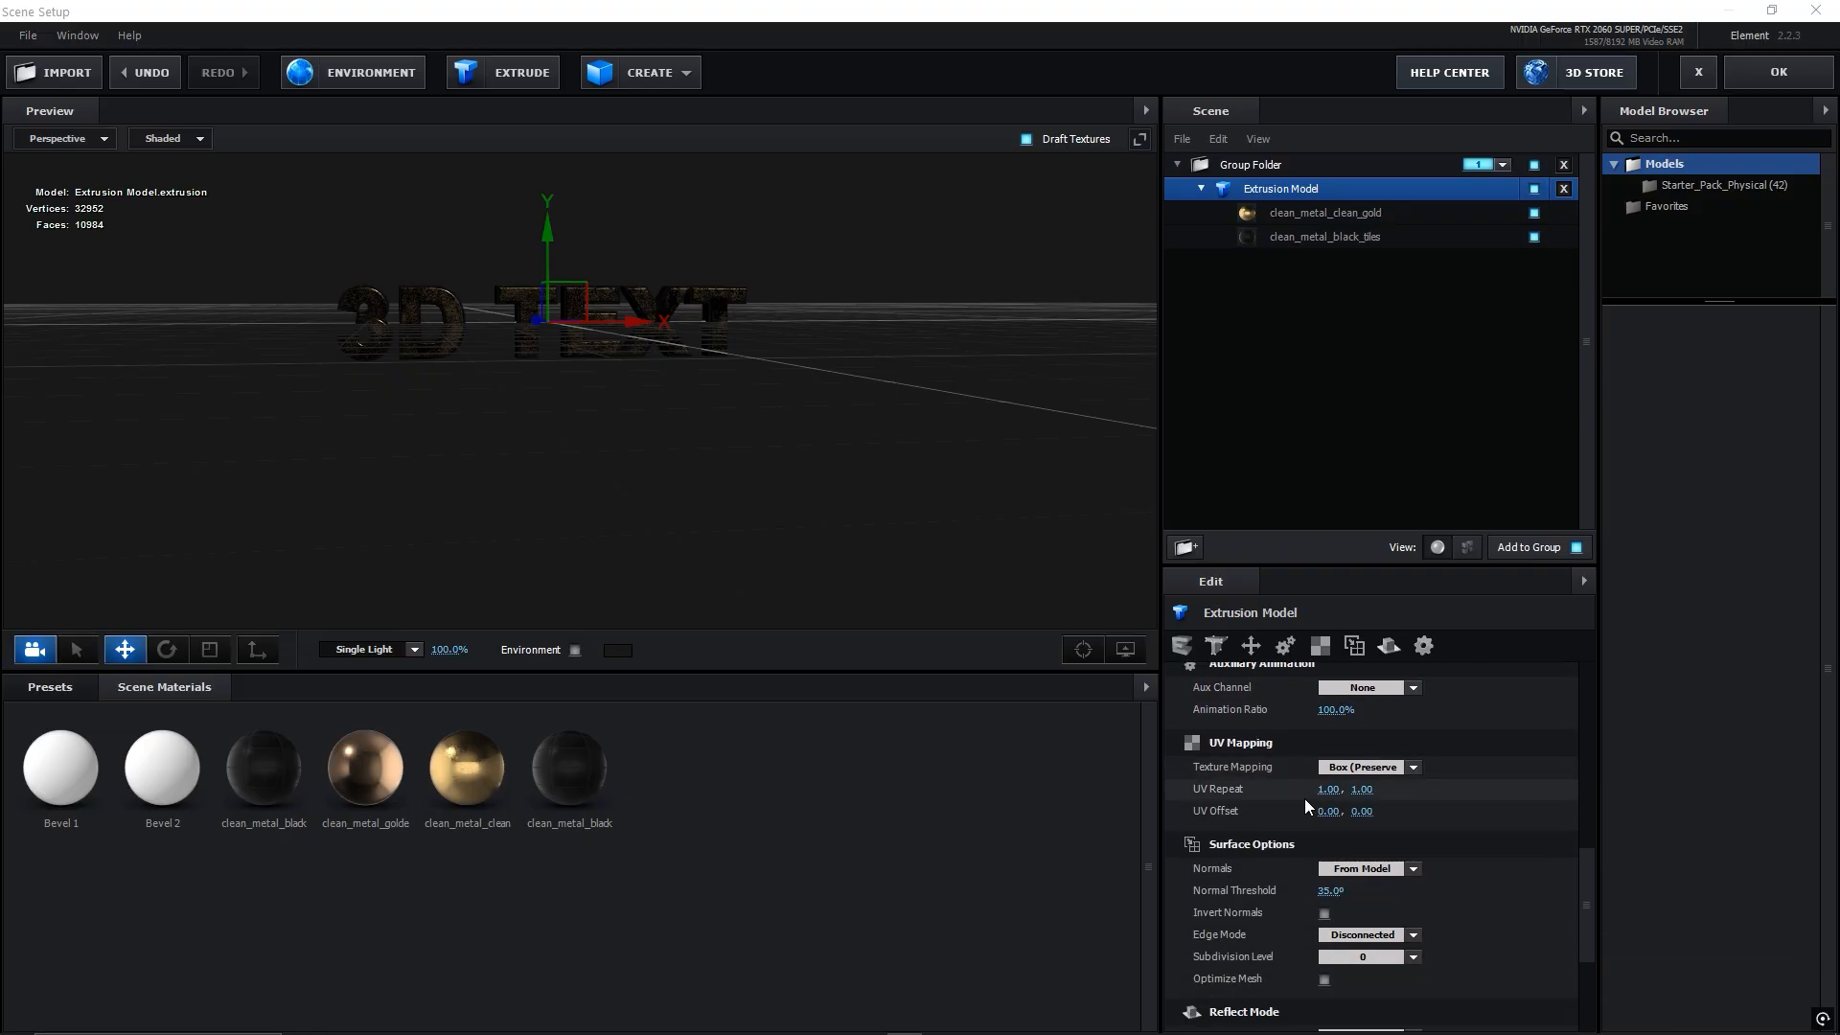
drag(1328, 789, 1362, 788)
drag(862, 527, 910, 527)
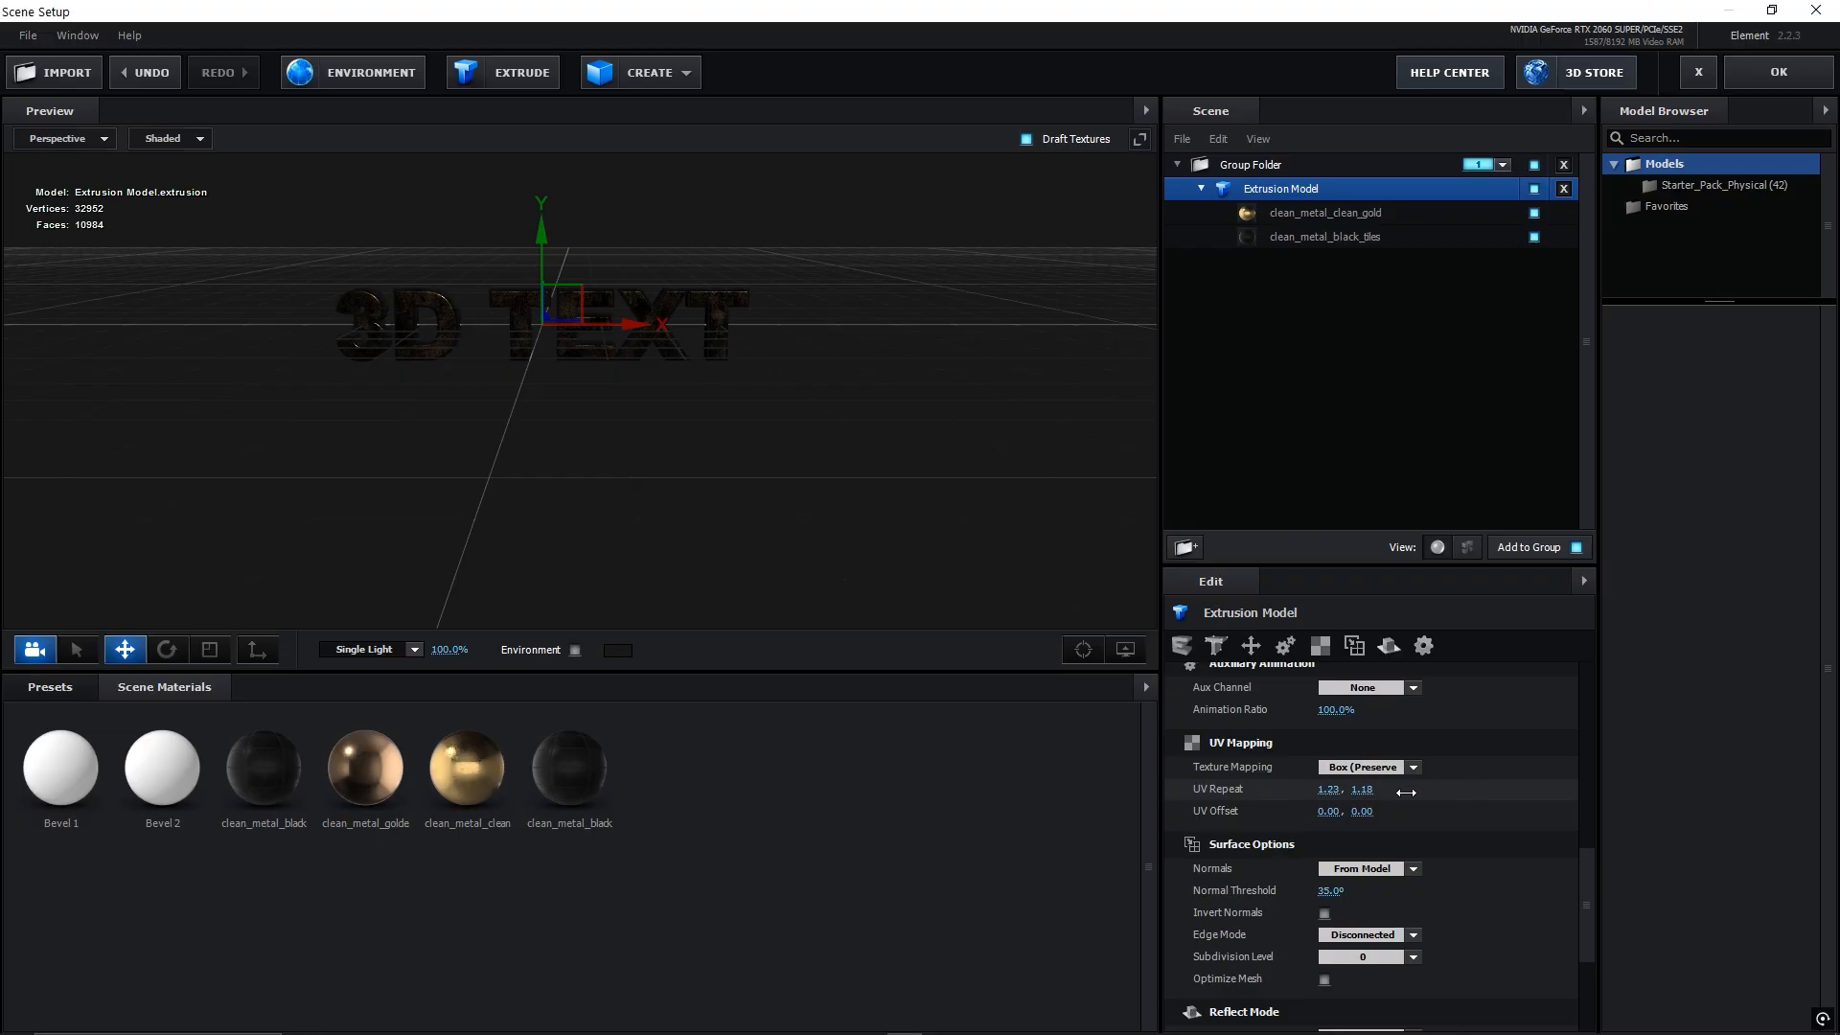
drag(1422, 790, 1428, 790)
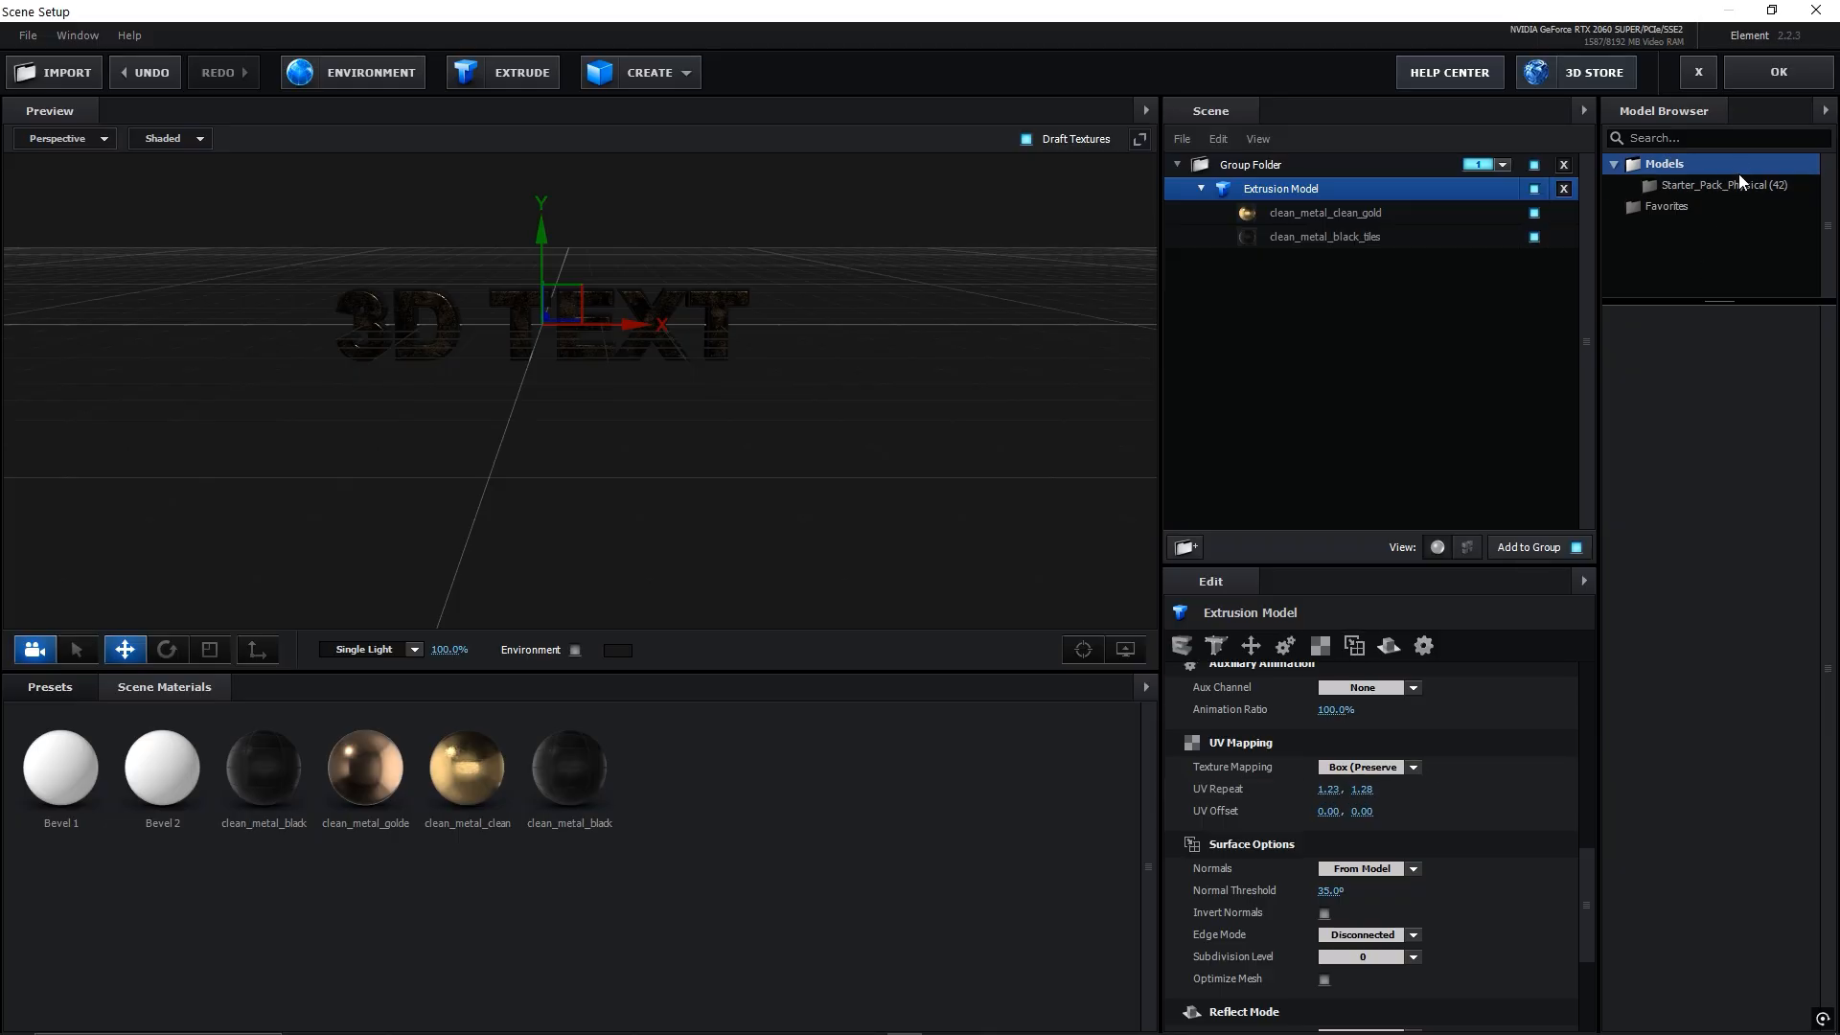
click(1770, 74)
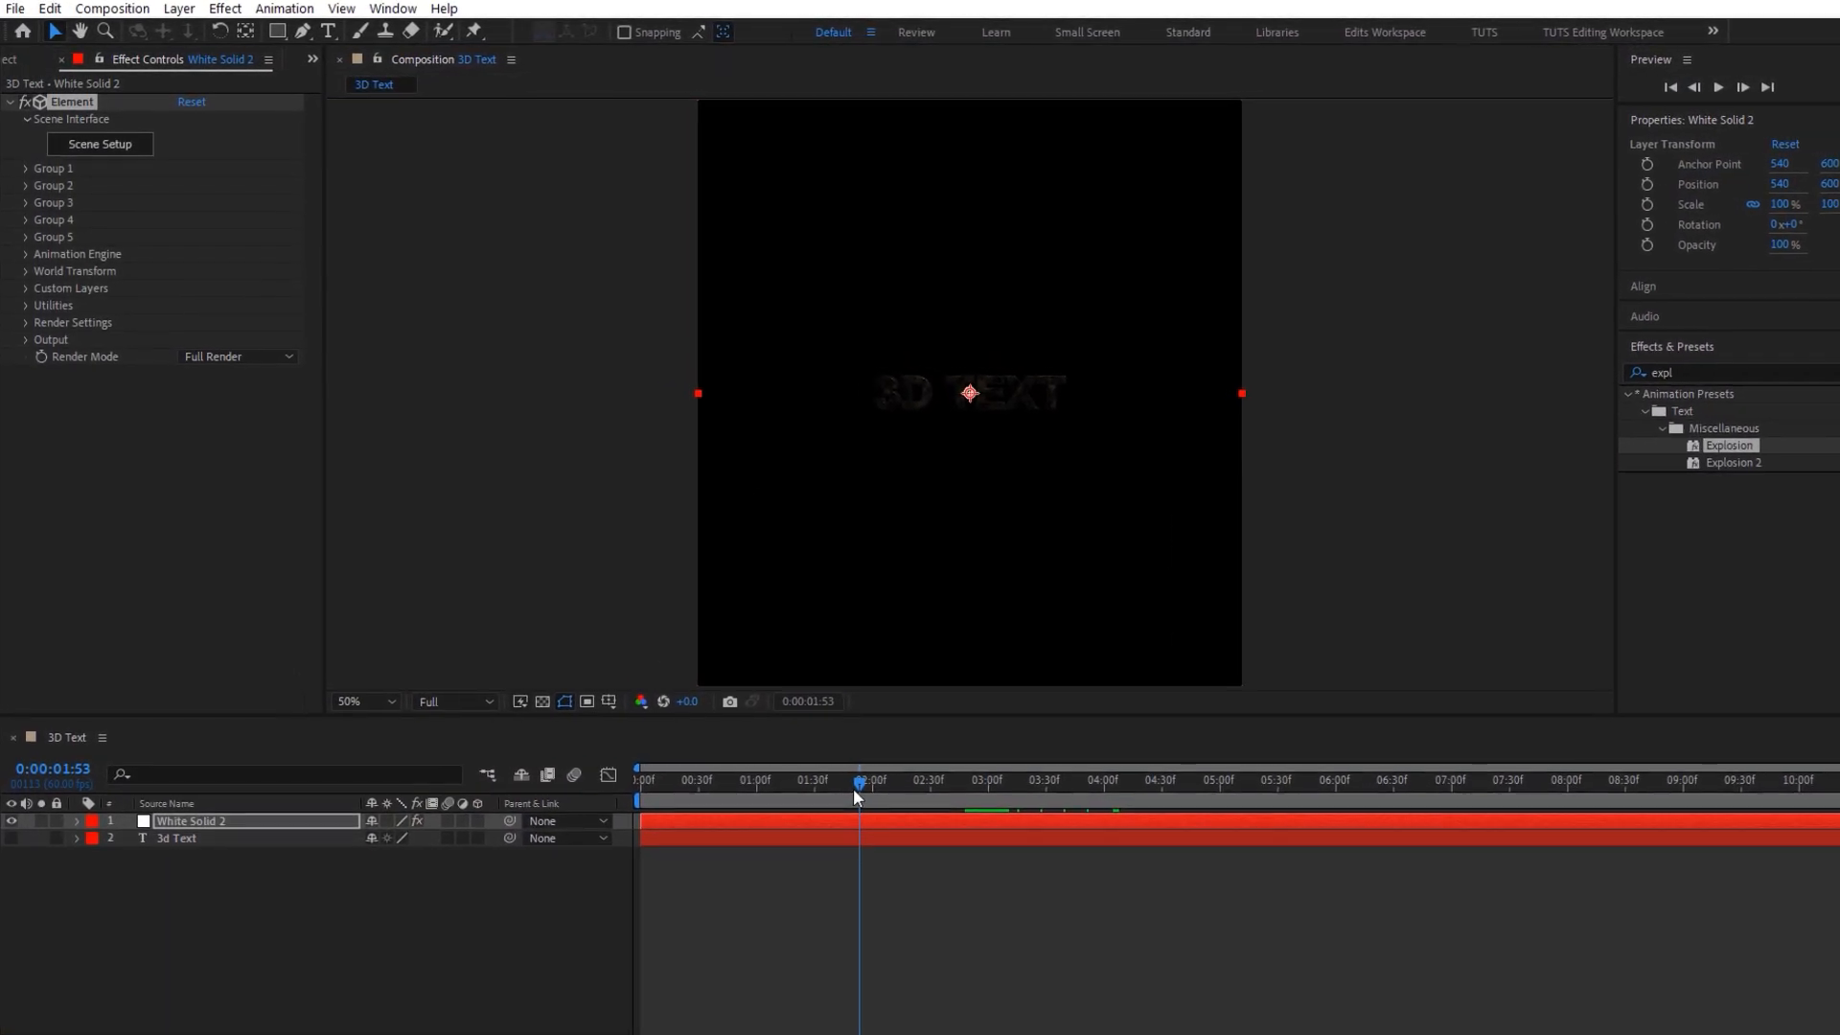
- Move to 0:00:01:34 and set Element's additional Single Light to 333% brightness with an X Rotation of 195°
drag(828, 763, 831, 812)
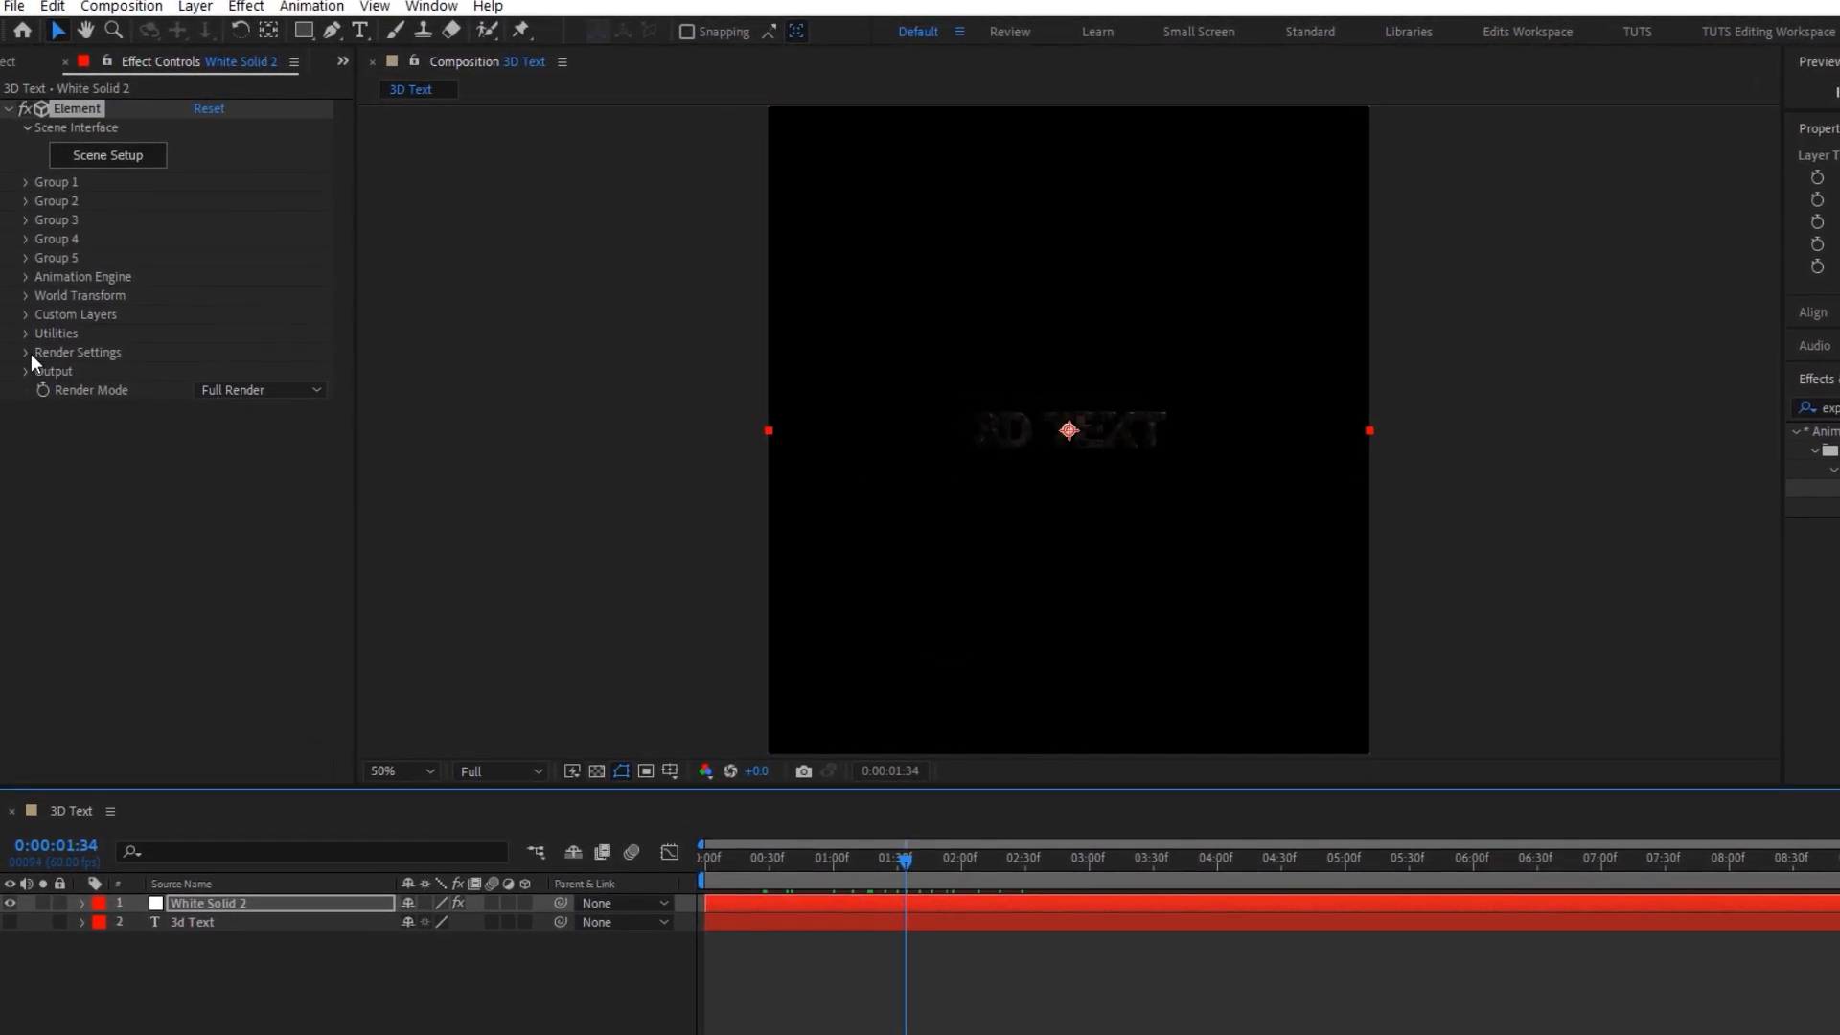
click(27, 356)
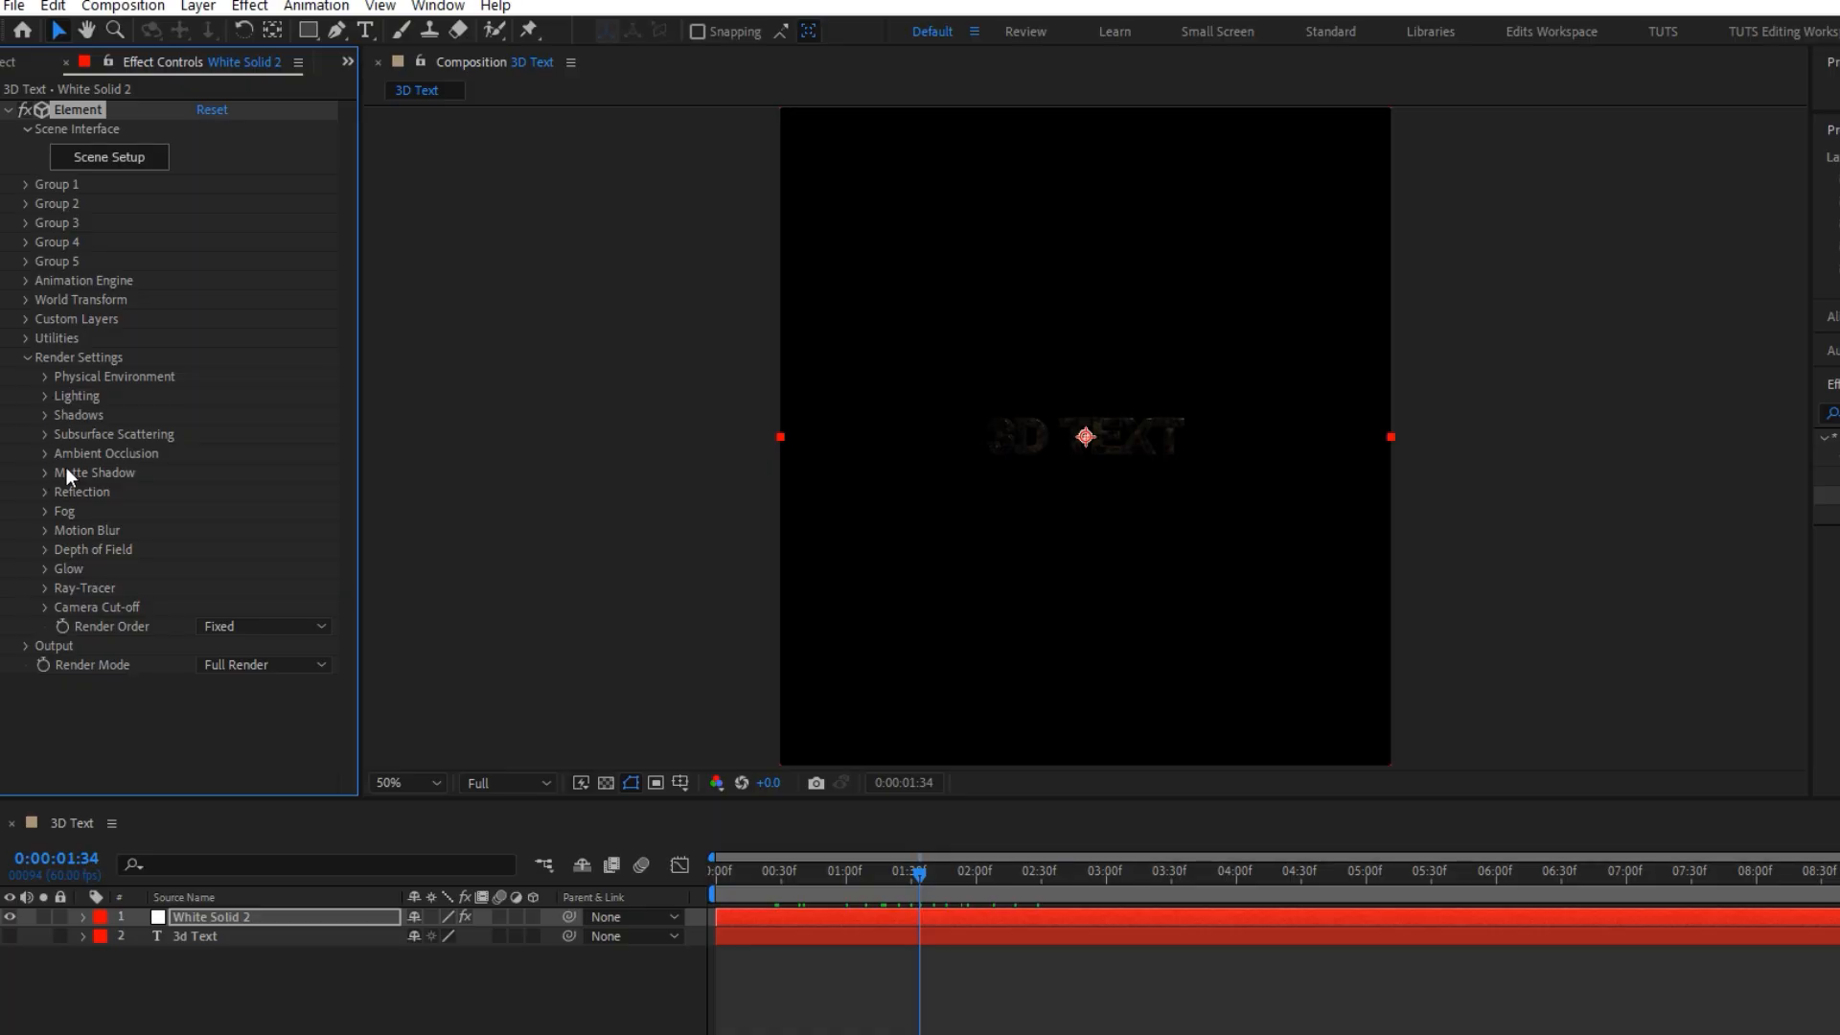
click(45, 396)
click(207, 454)
click(232, 503)
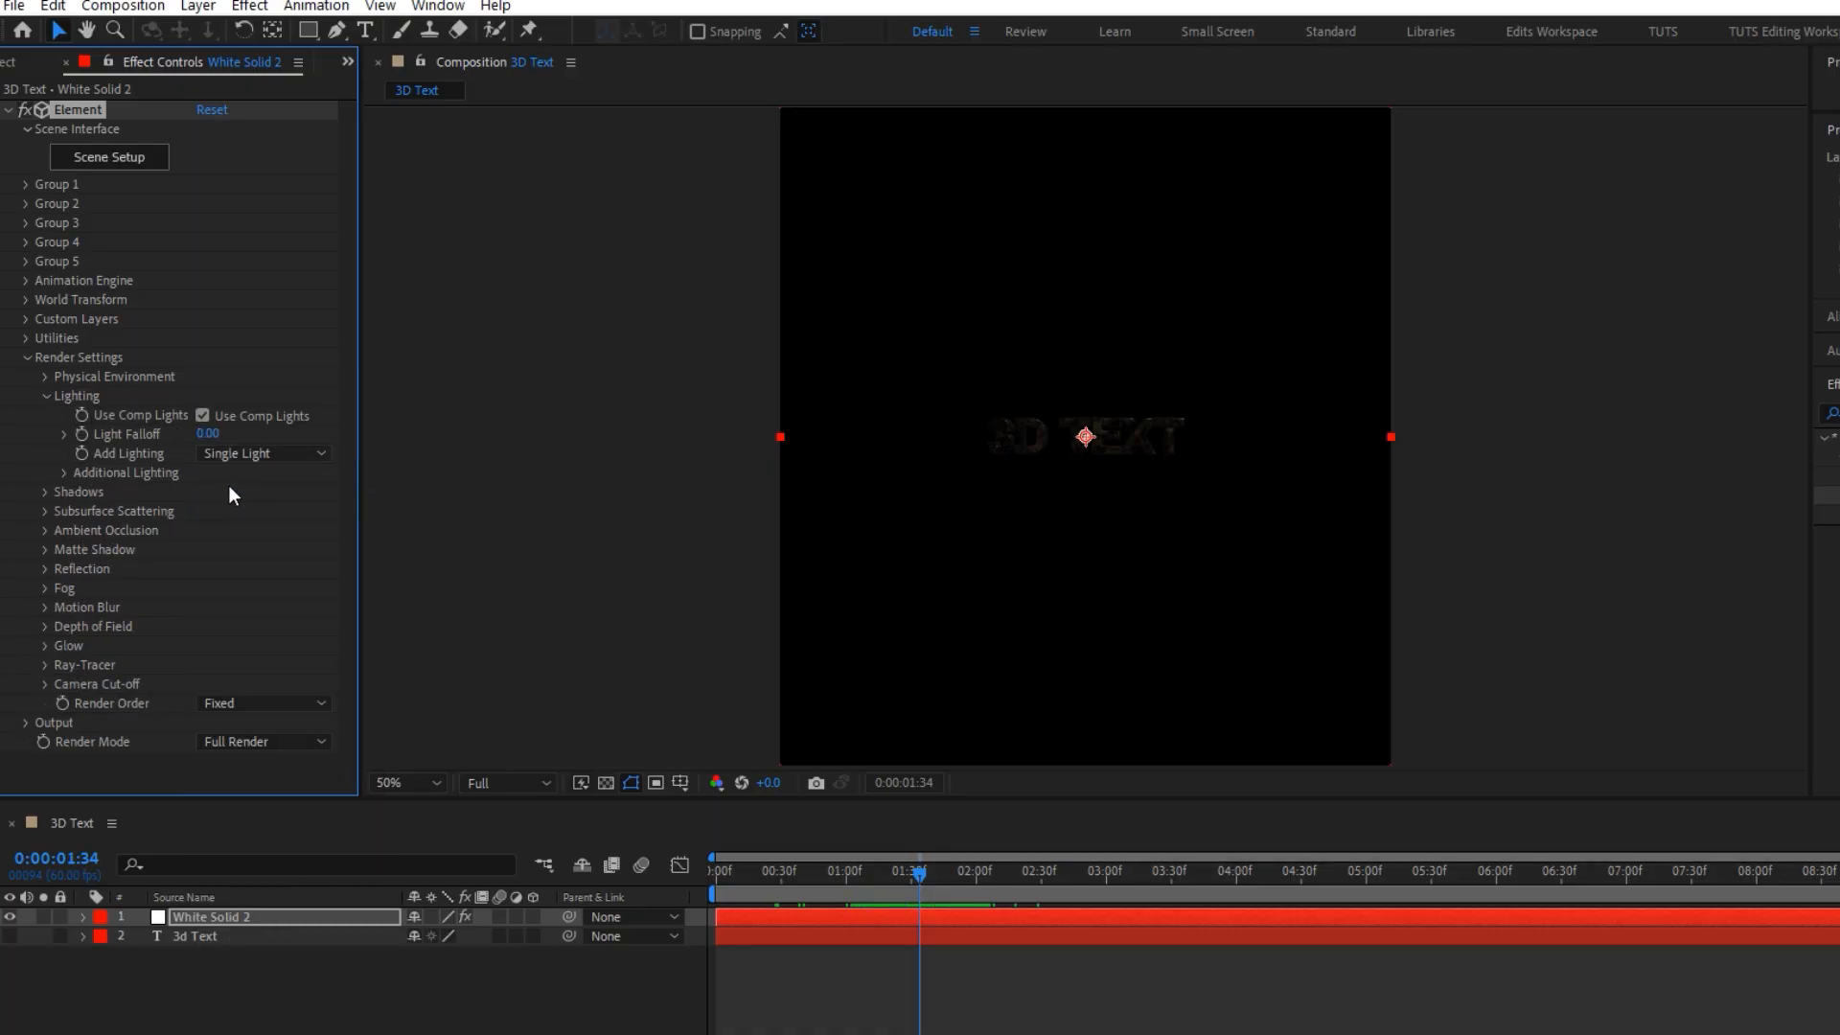
click(64, 473)
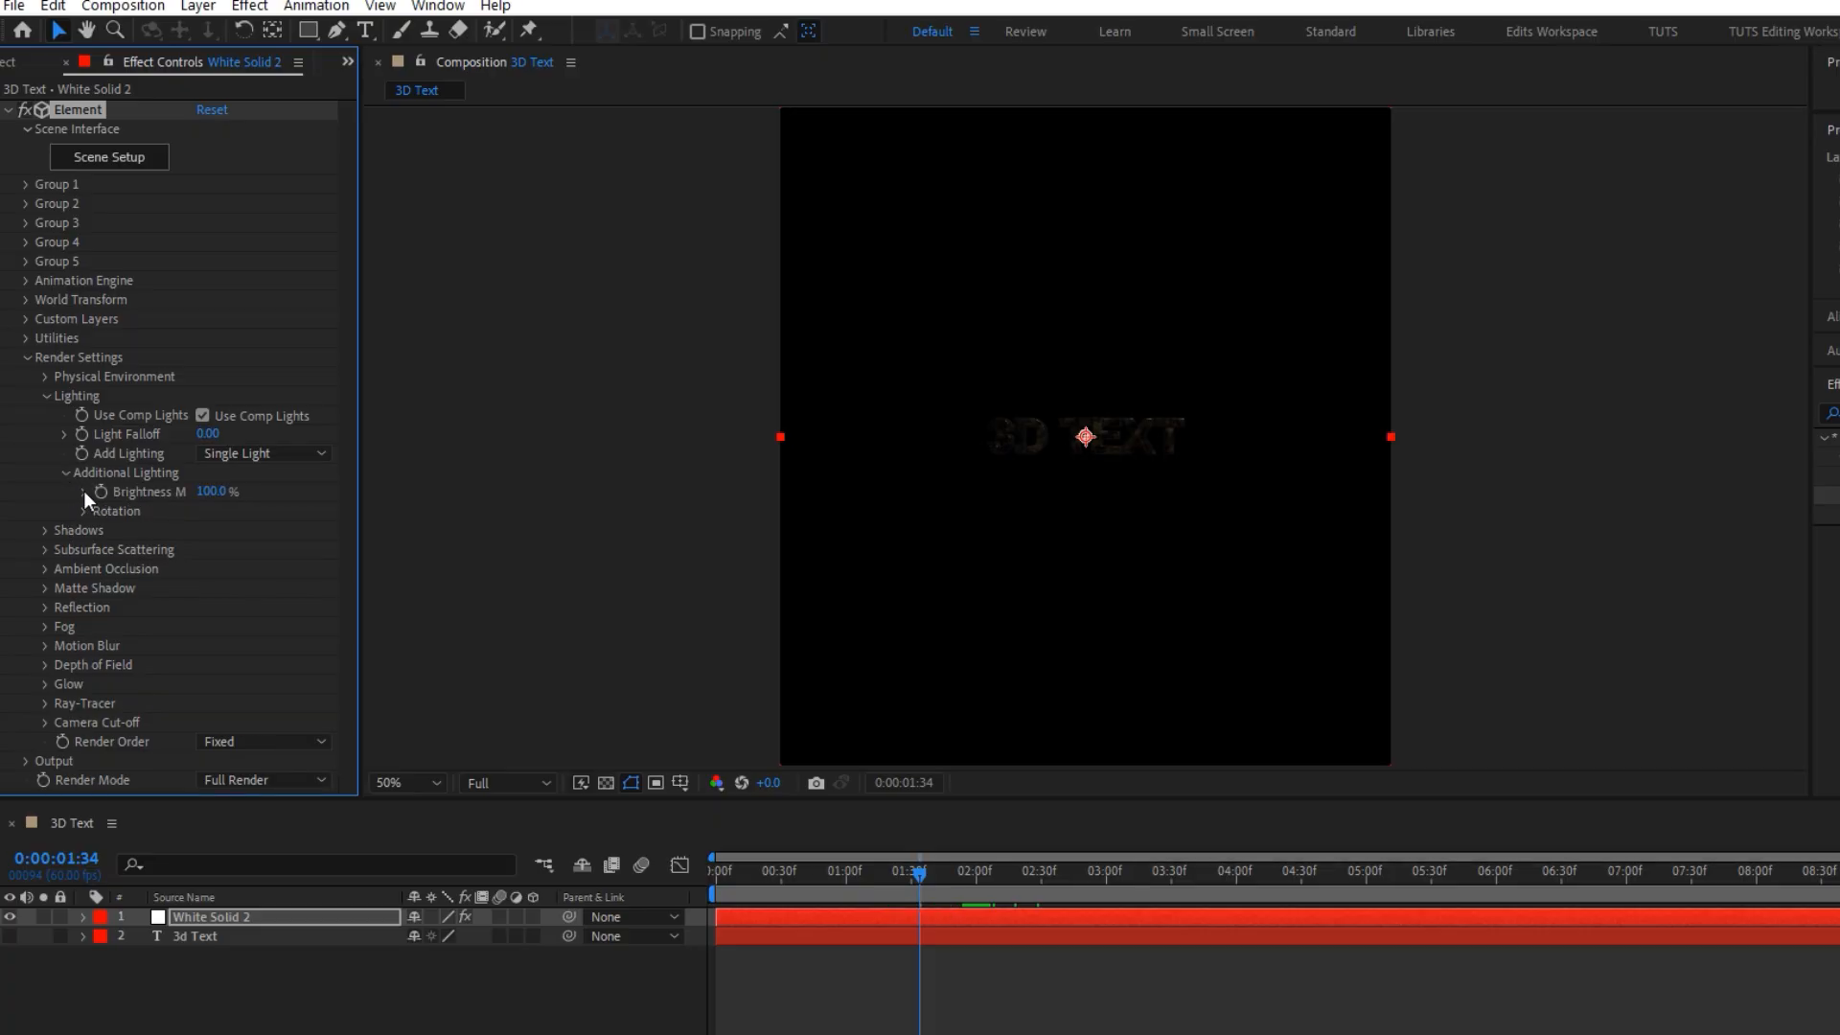
click(84, 510)
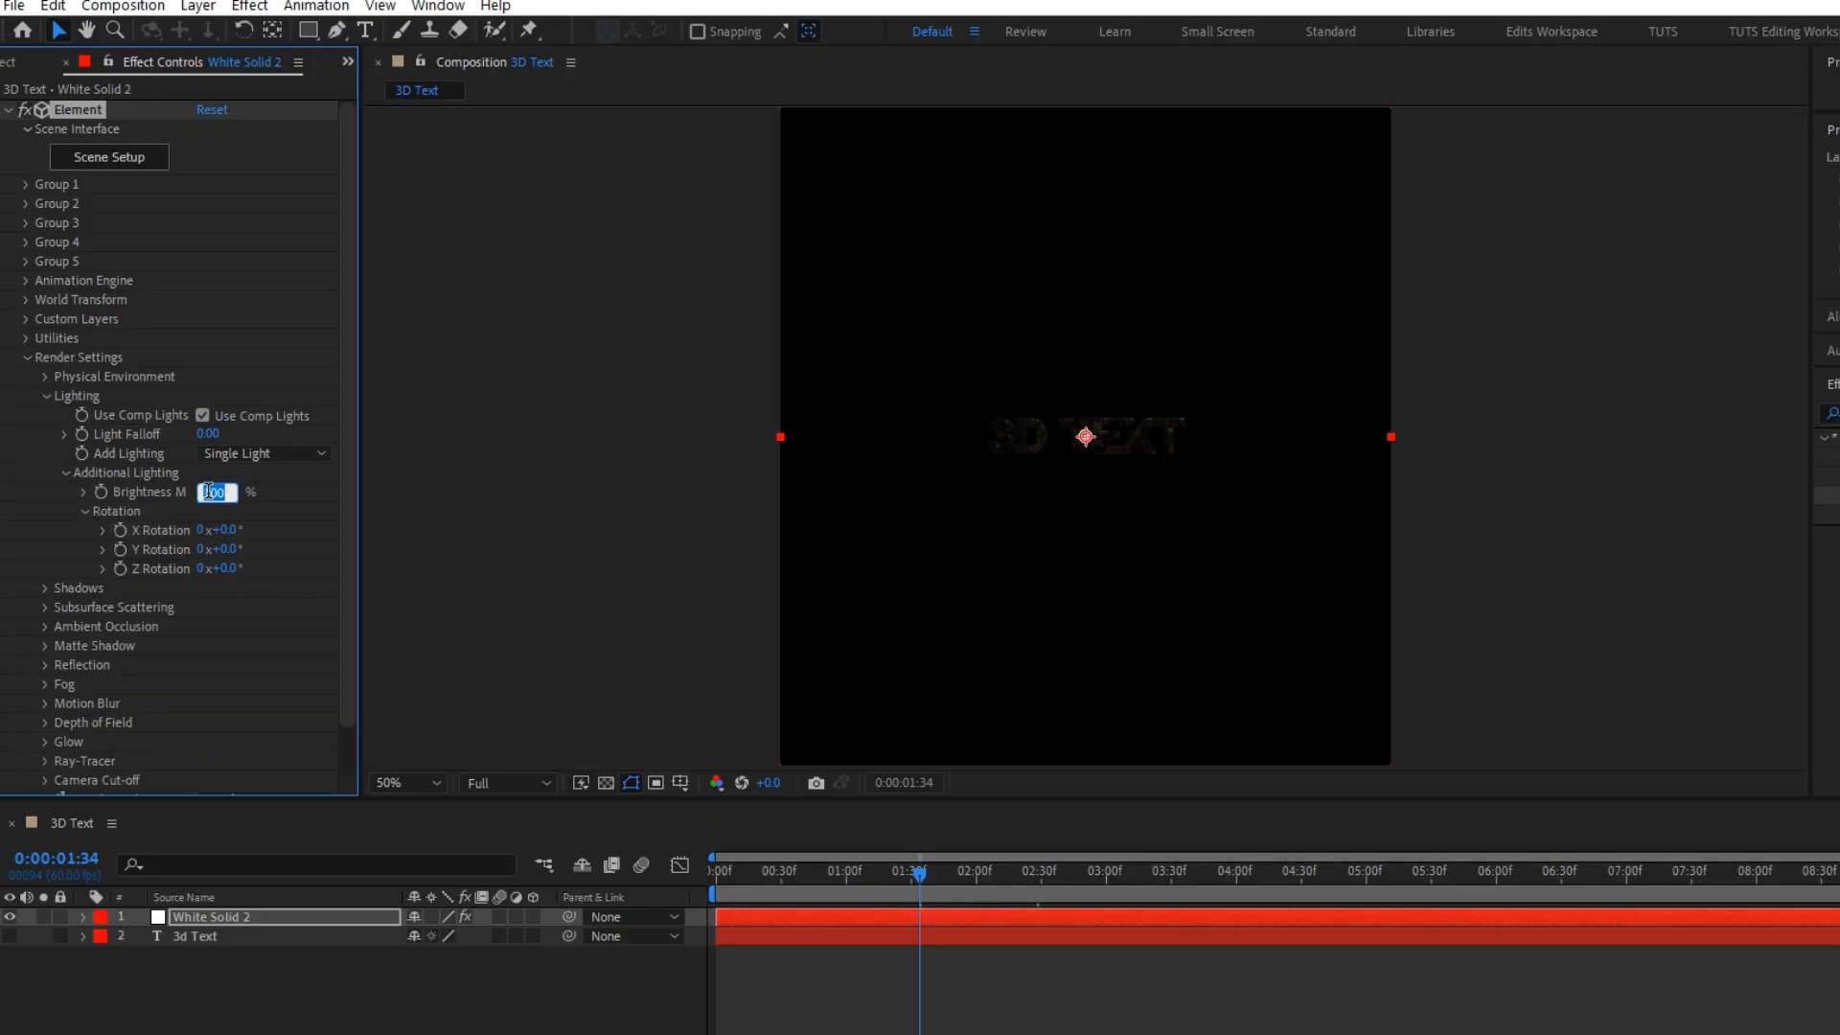
key(Return)
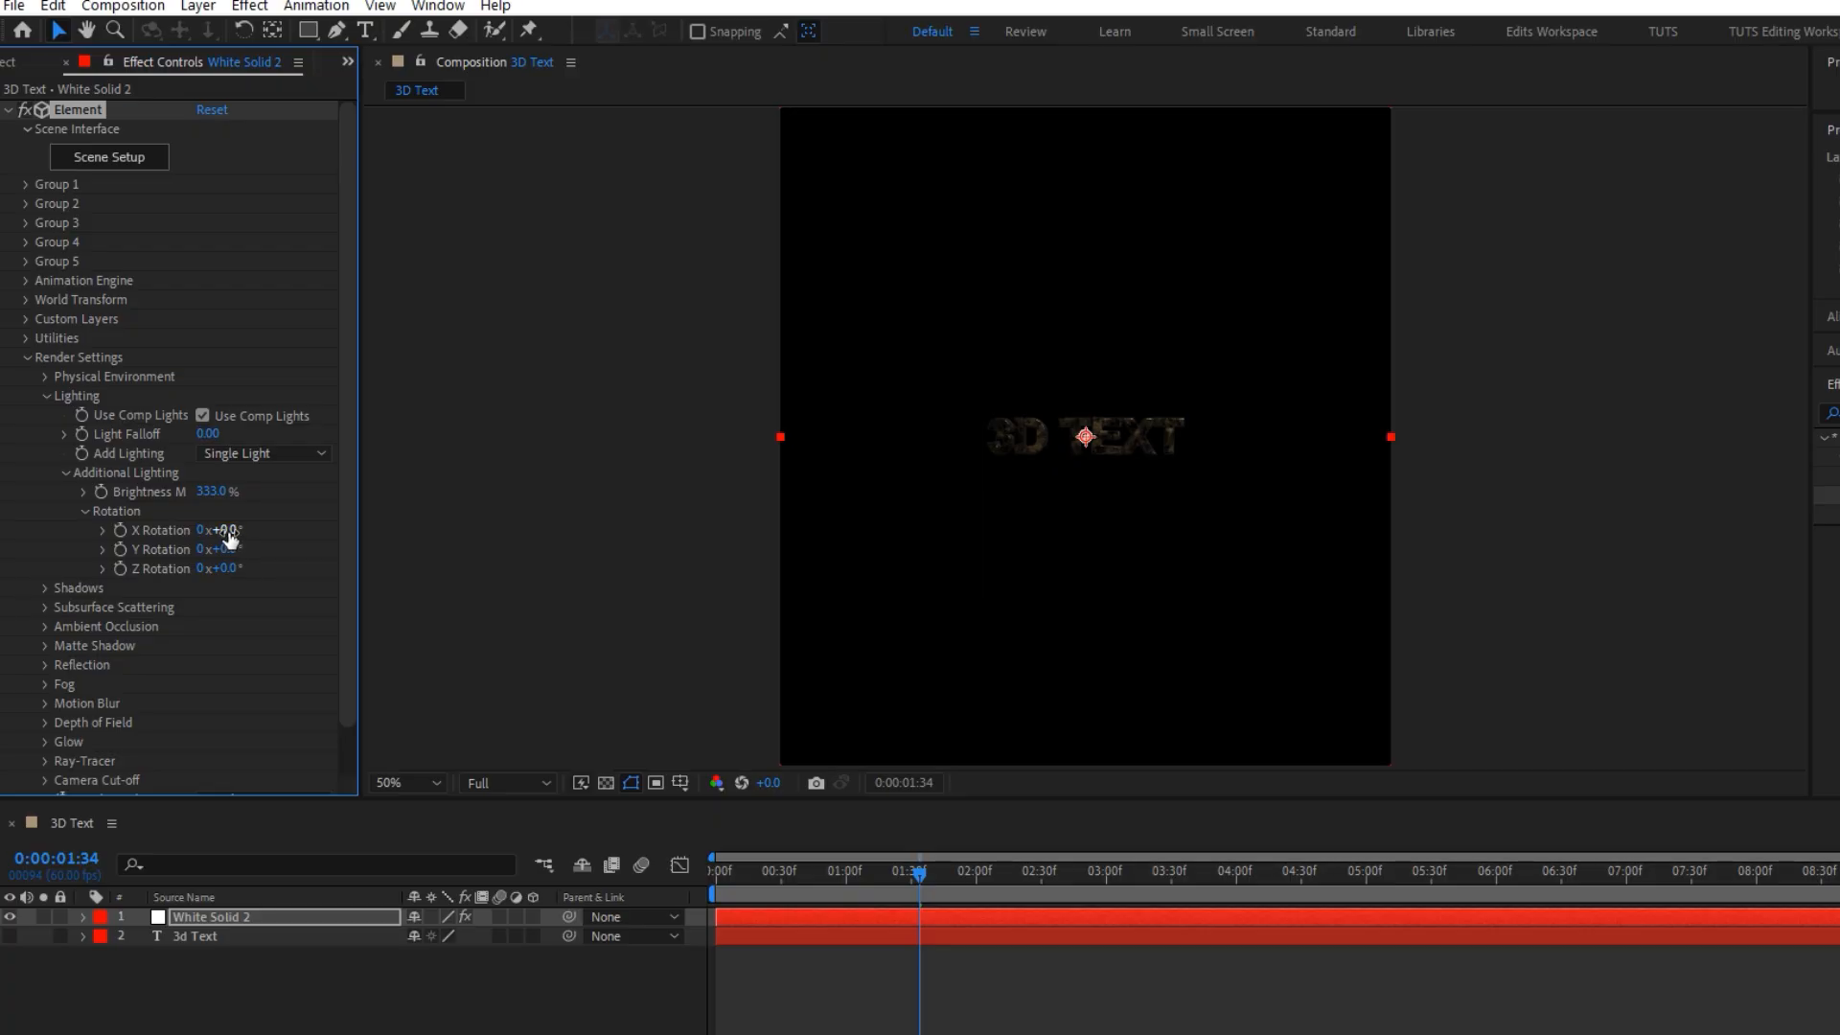
drag(228, 530, 376, 531)
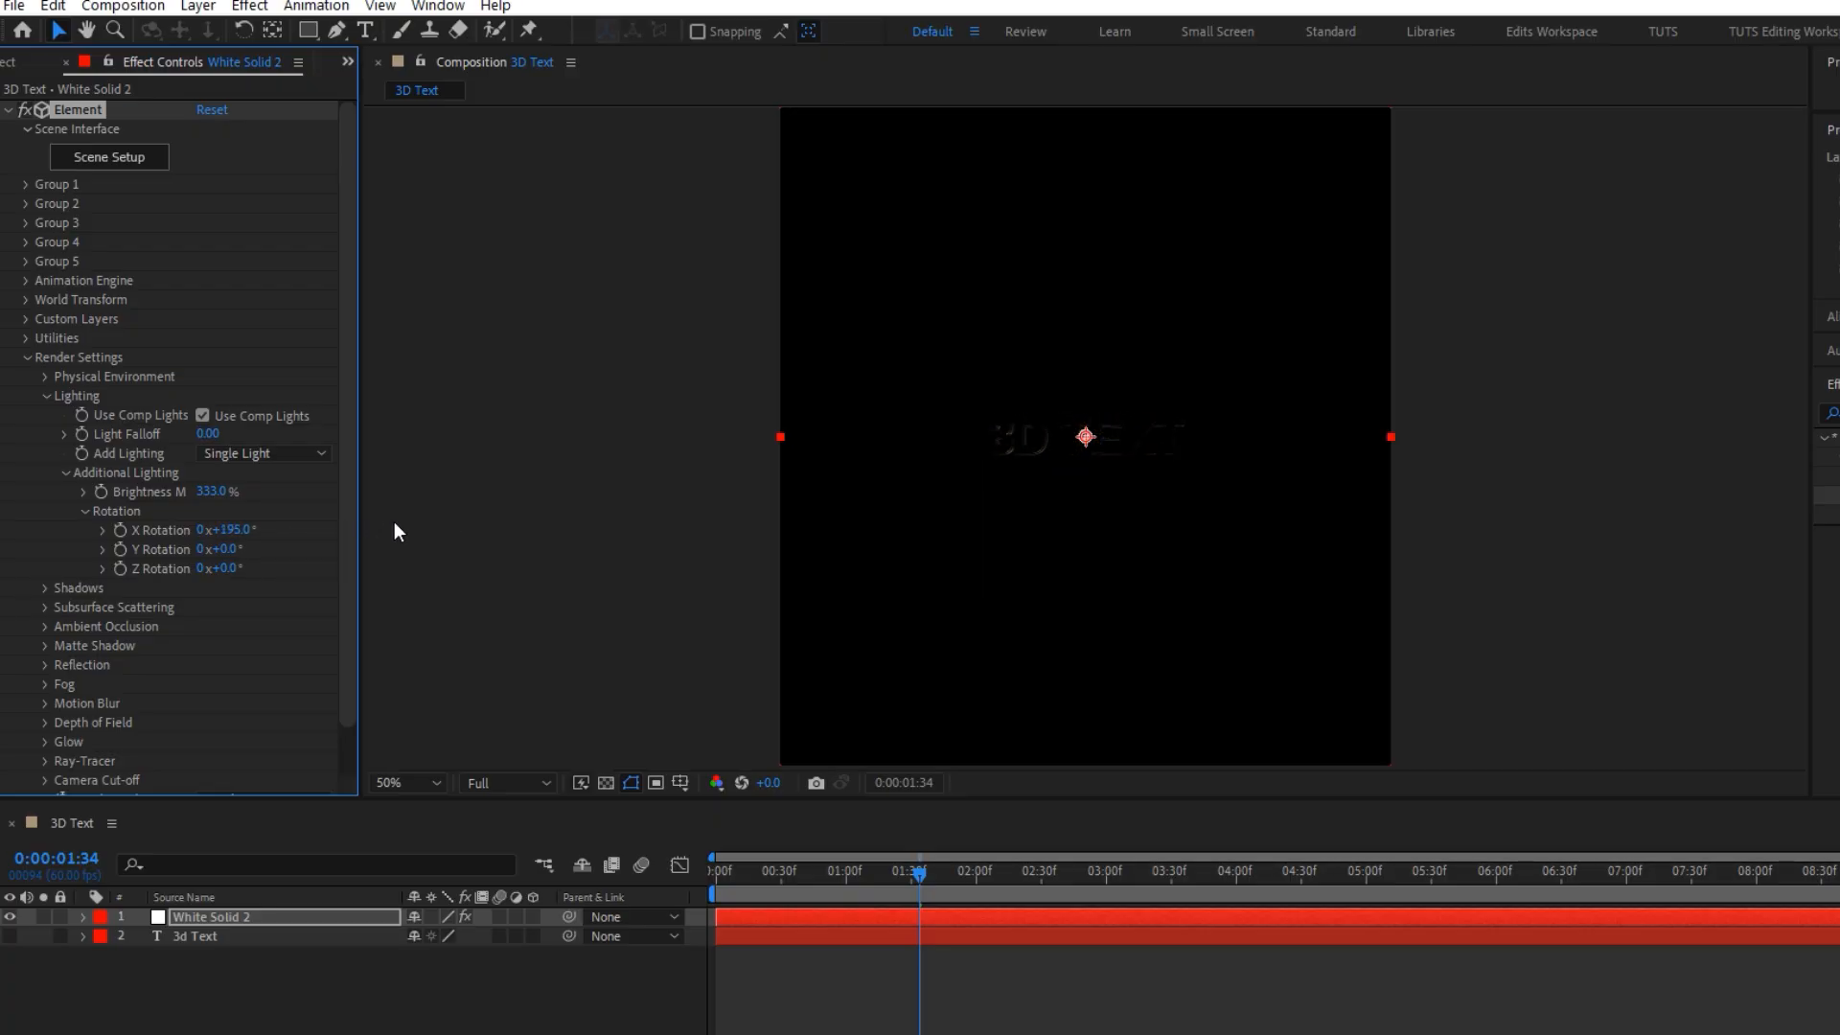
click(26, 357)
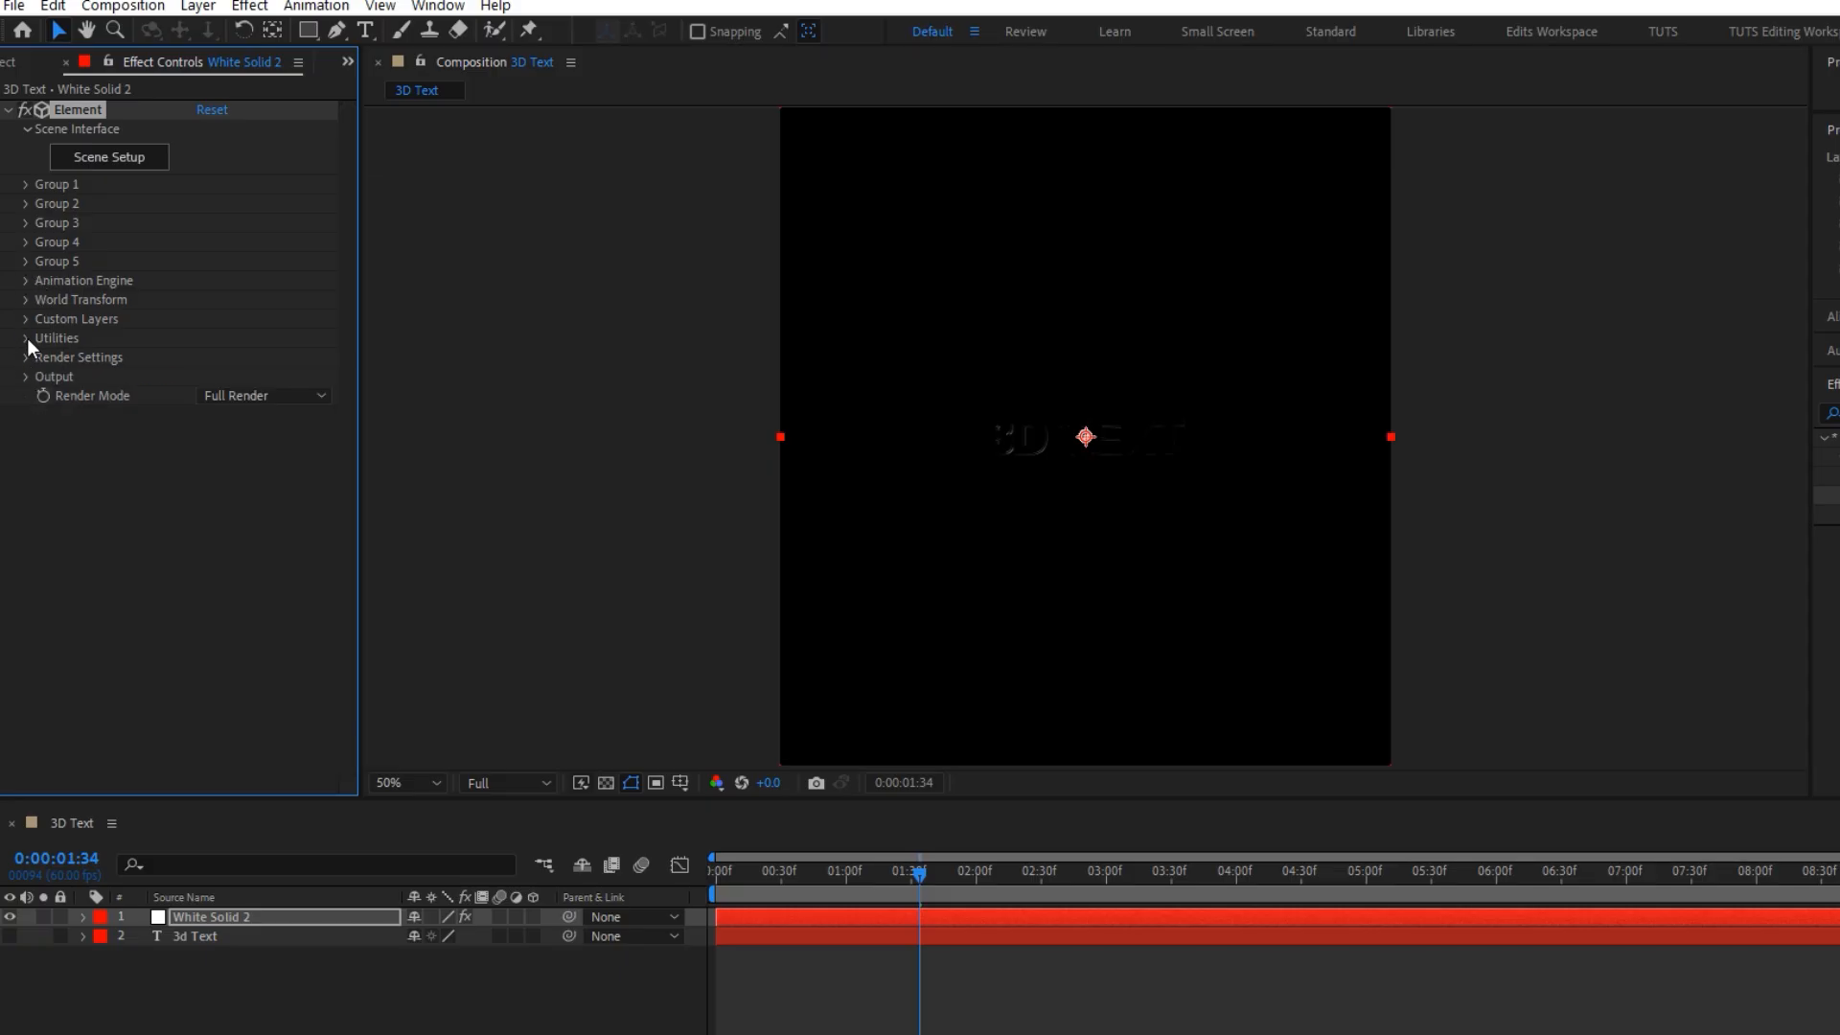
- Set the Multisampling in Element's output settings to 32
click(26, 377)
click(235, 434)
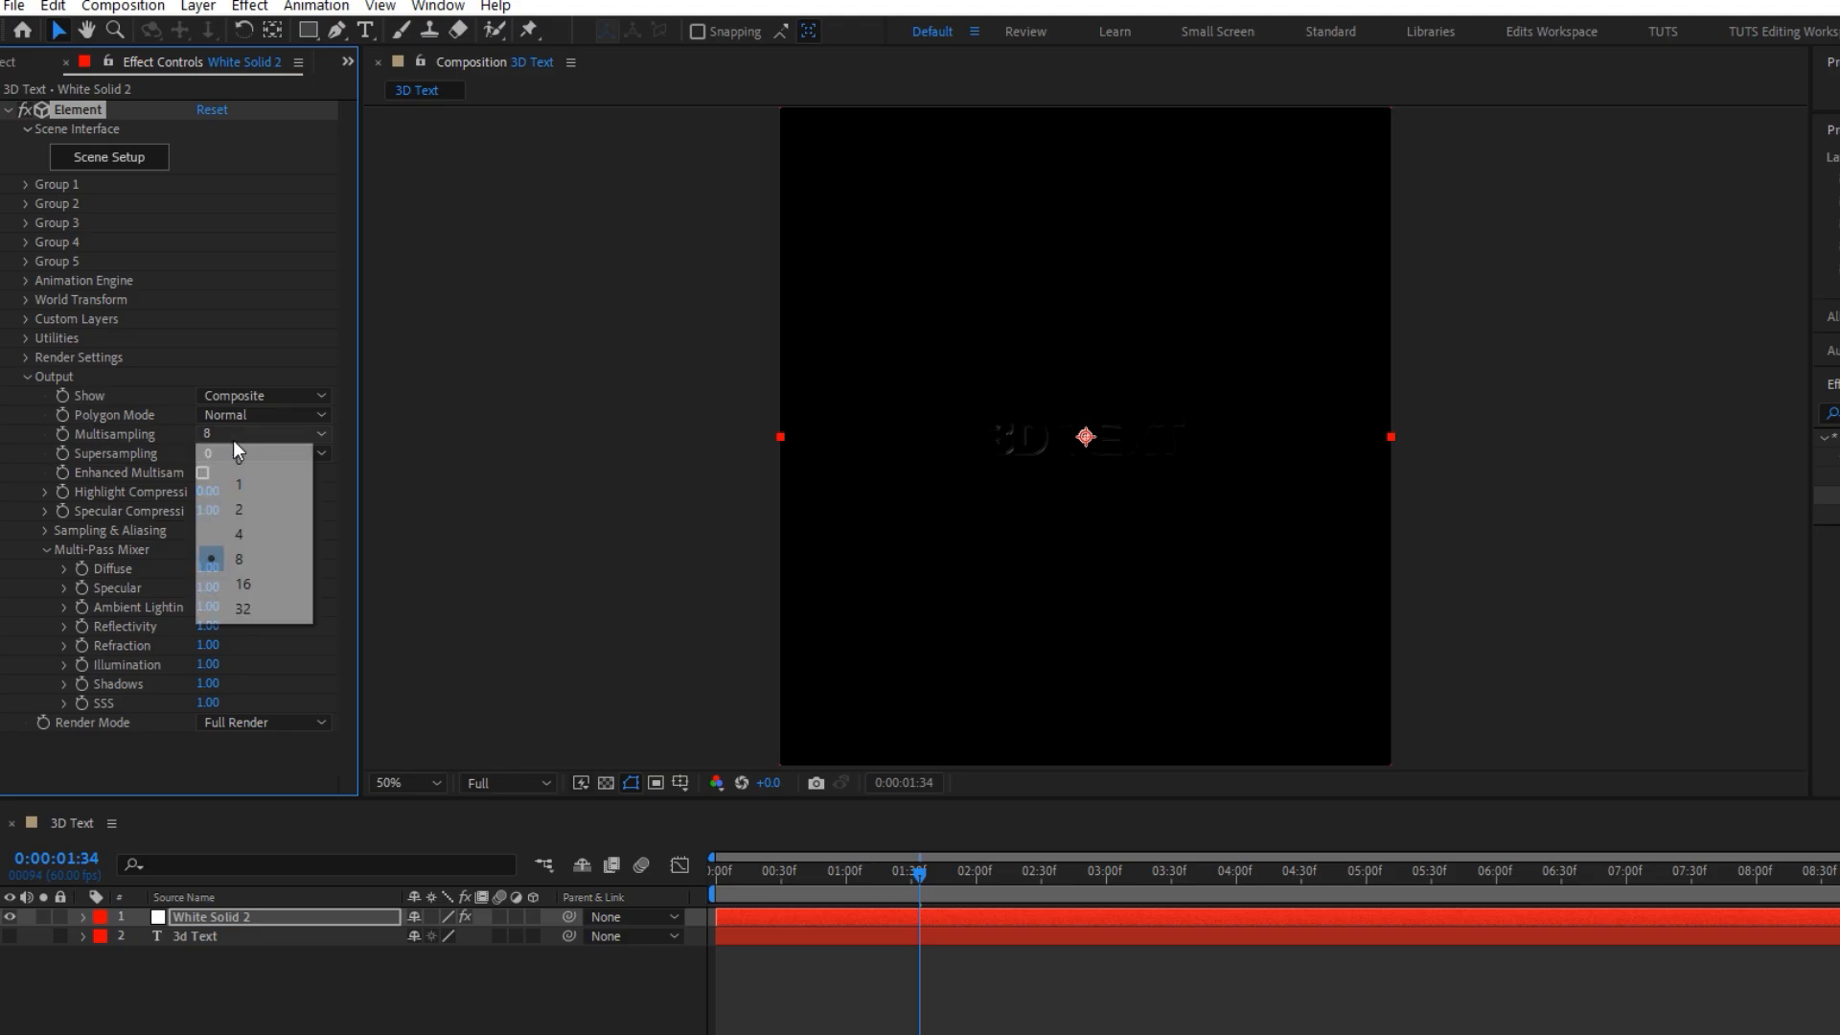
click(255, 609)
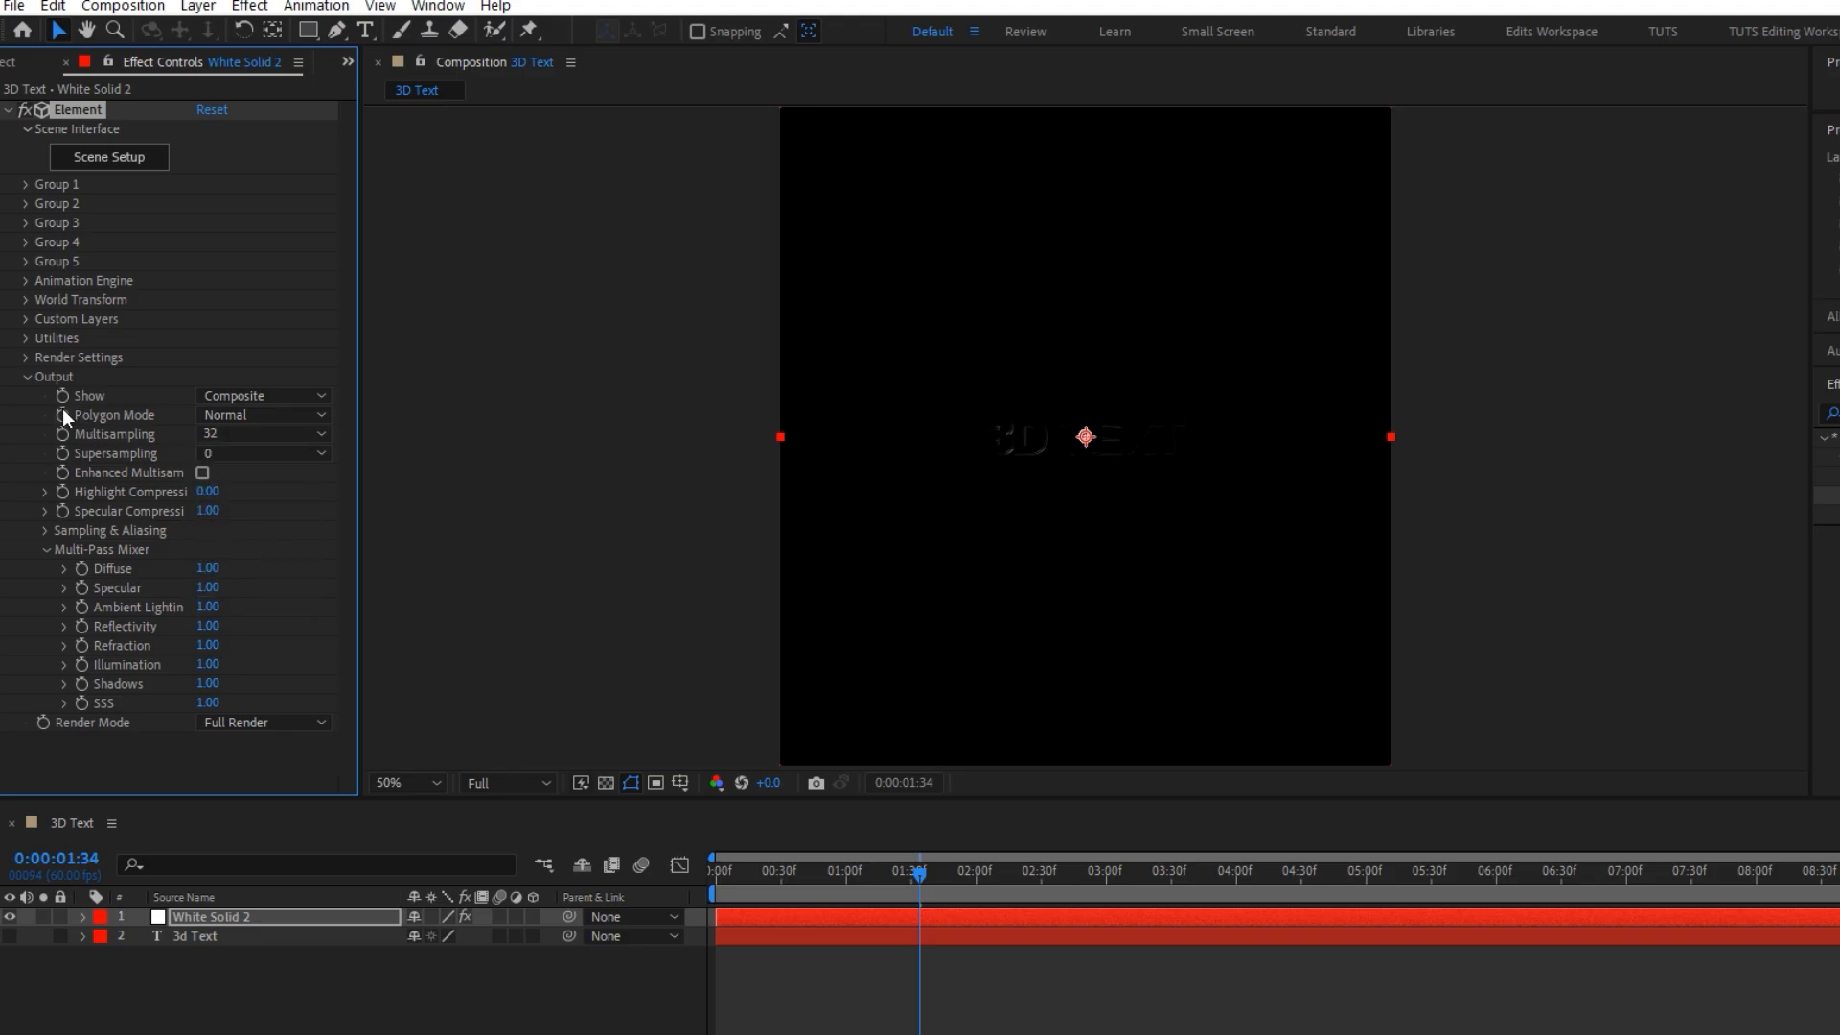
click(25, 376)
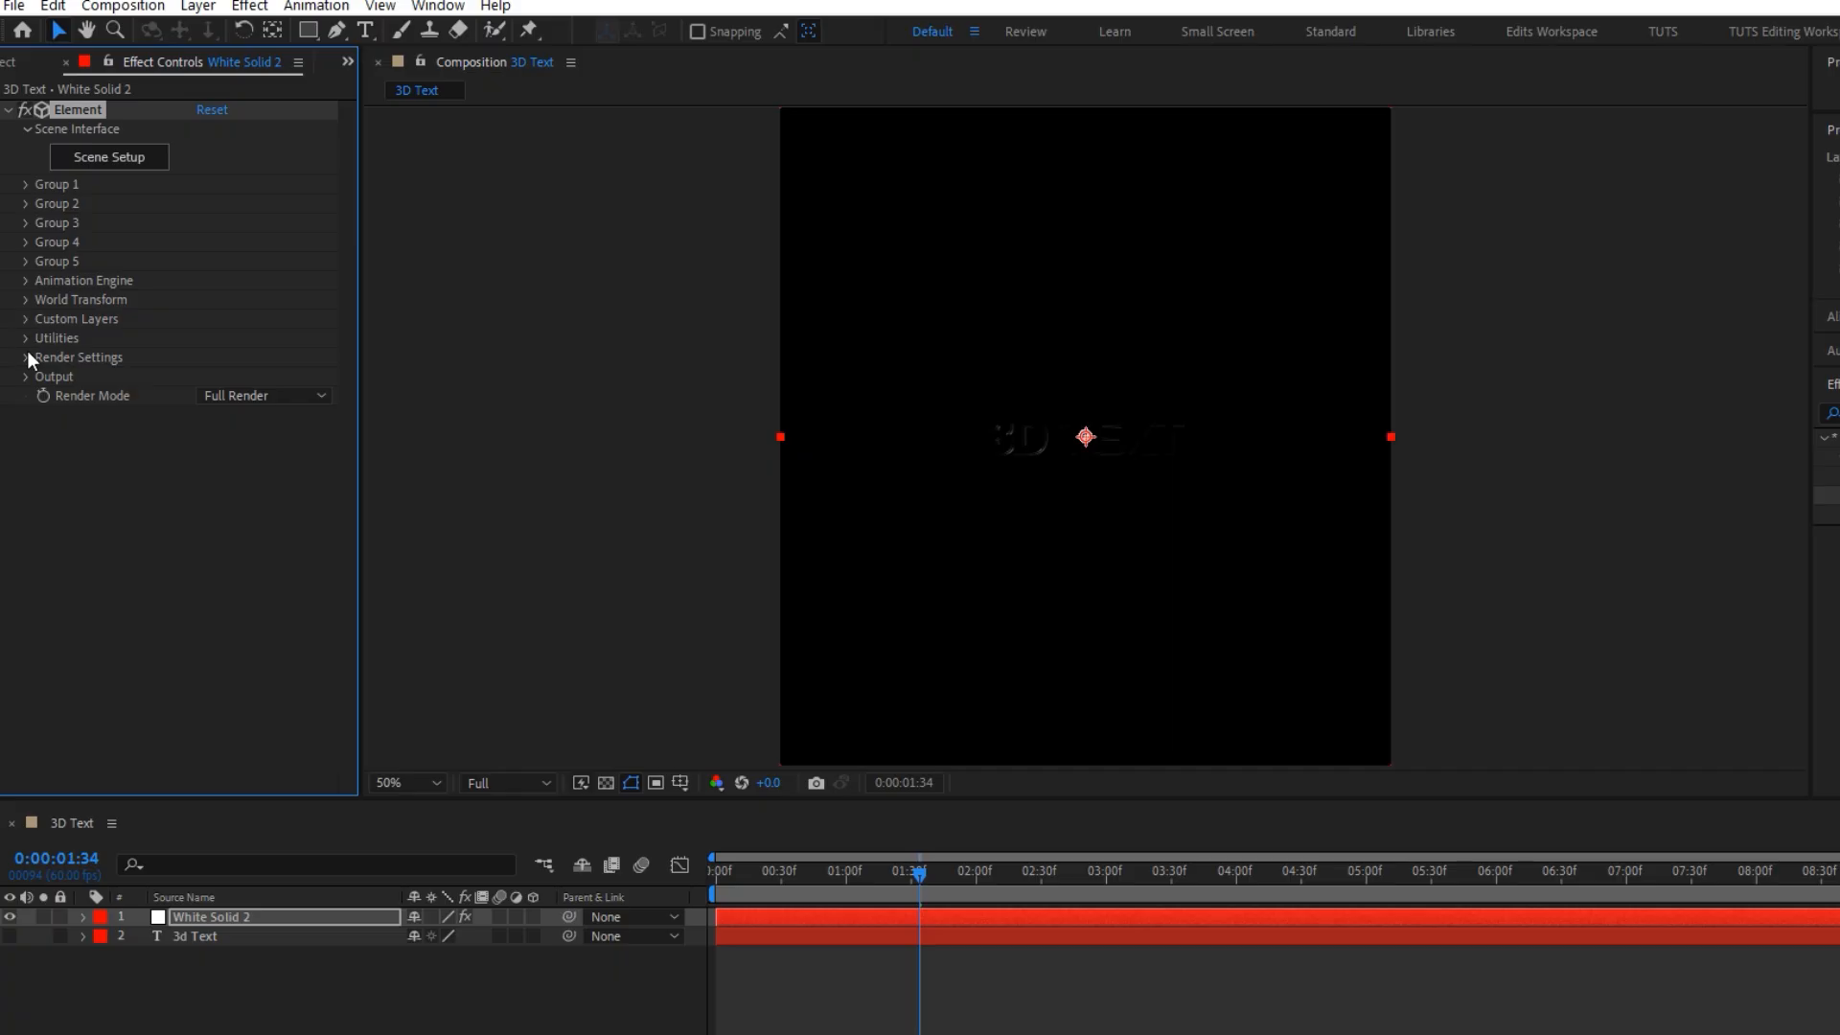
- Enable Ambient Occlusion in Element's render settings and set the SSAO Intensity to 33
click(25, 358)
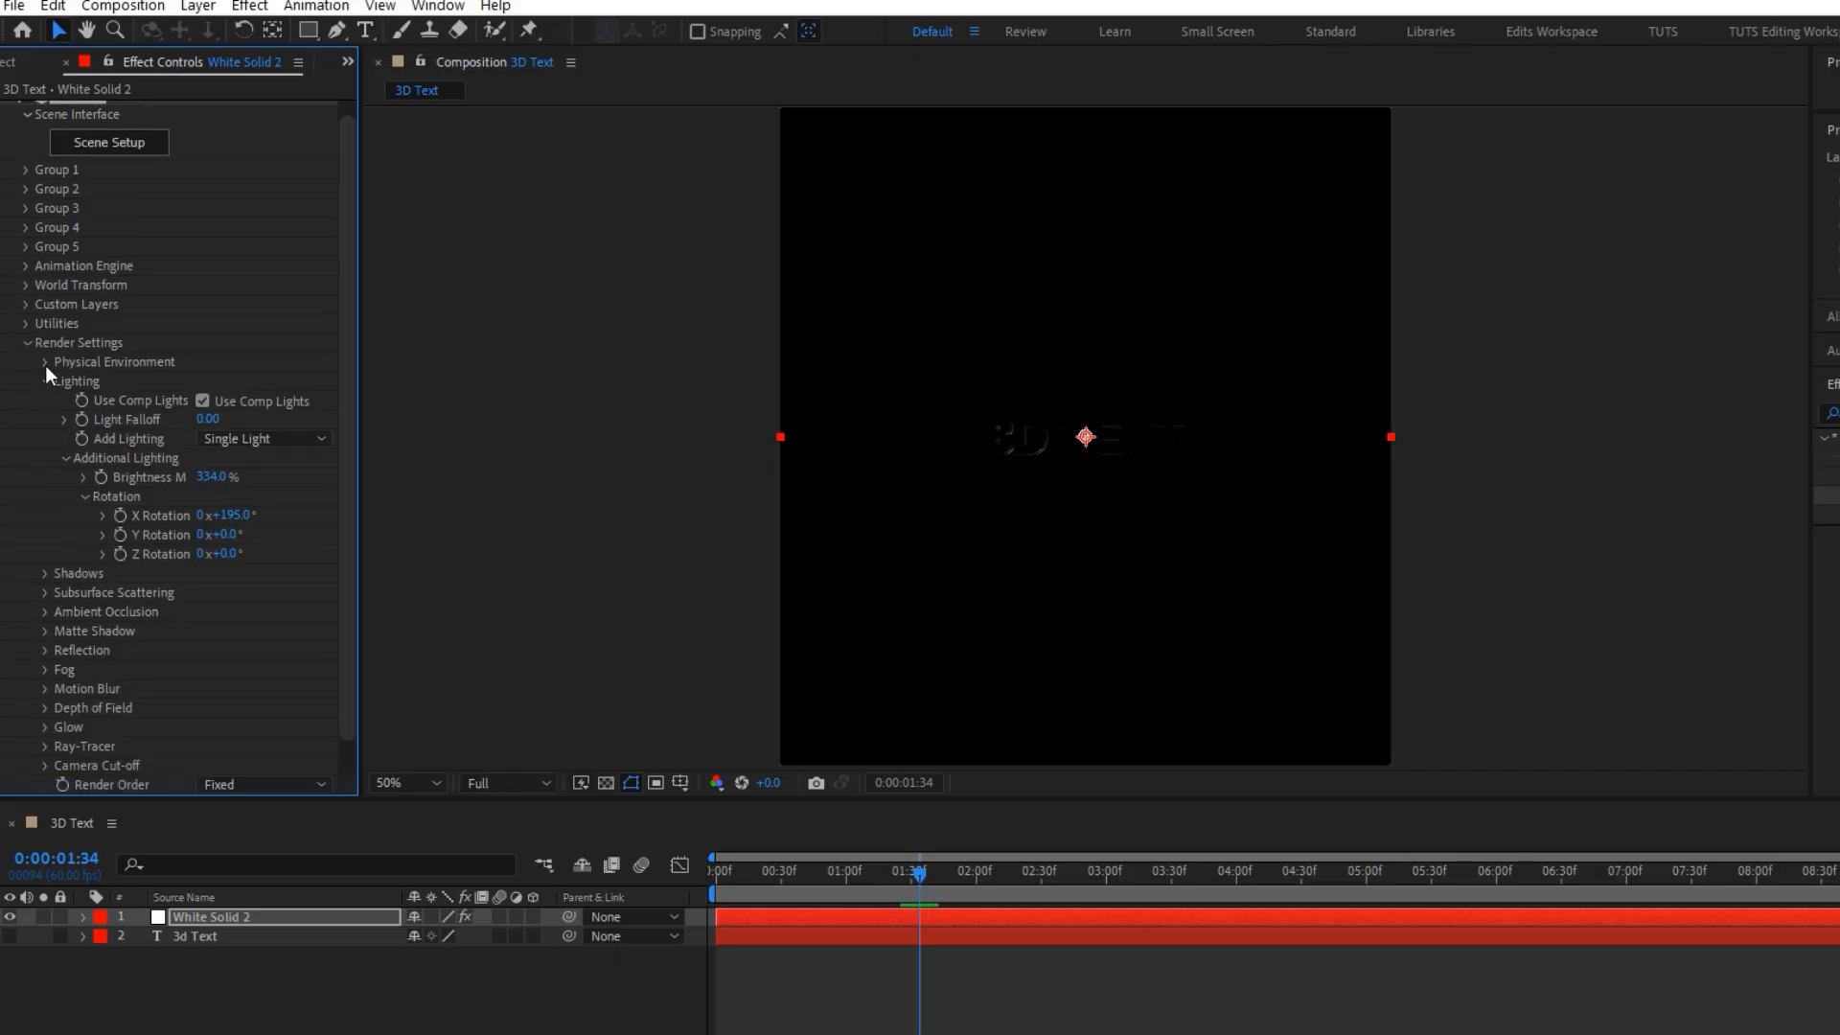
scroll(65, 579, down, 2)
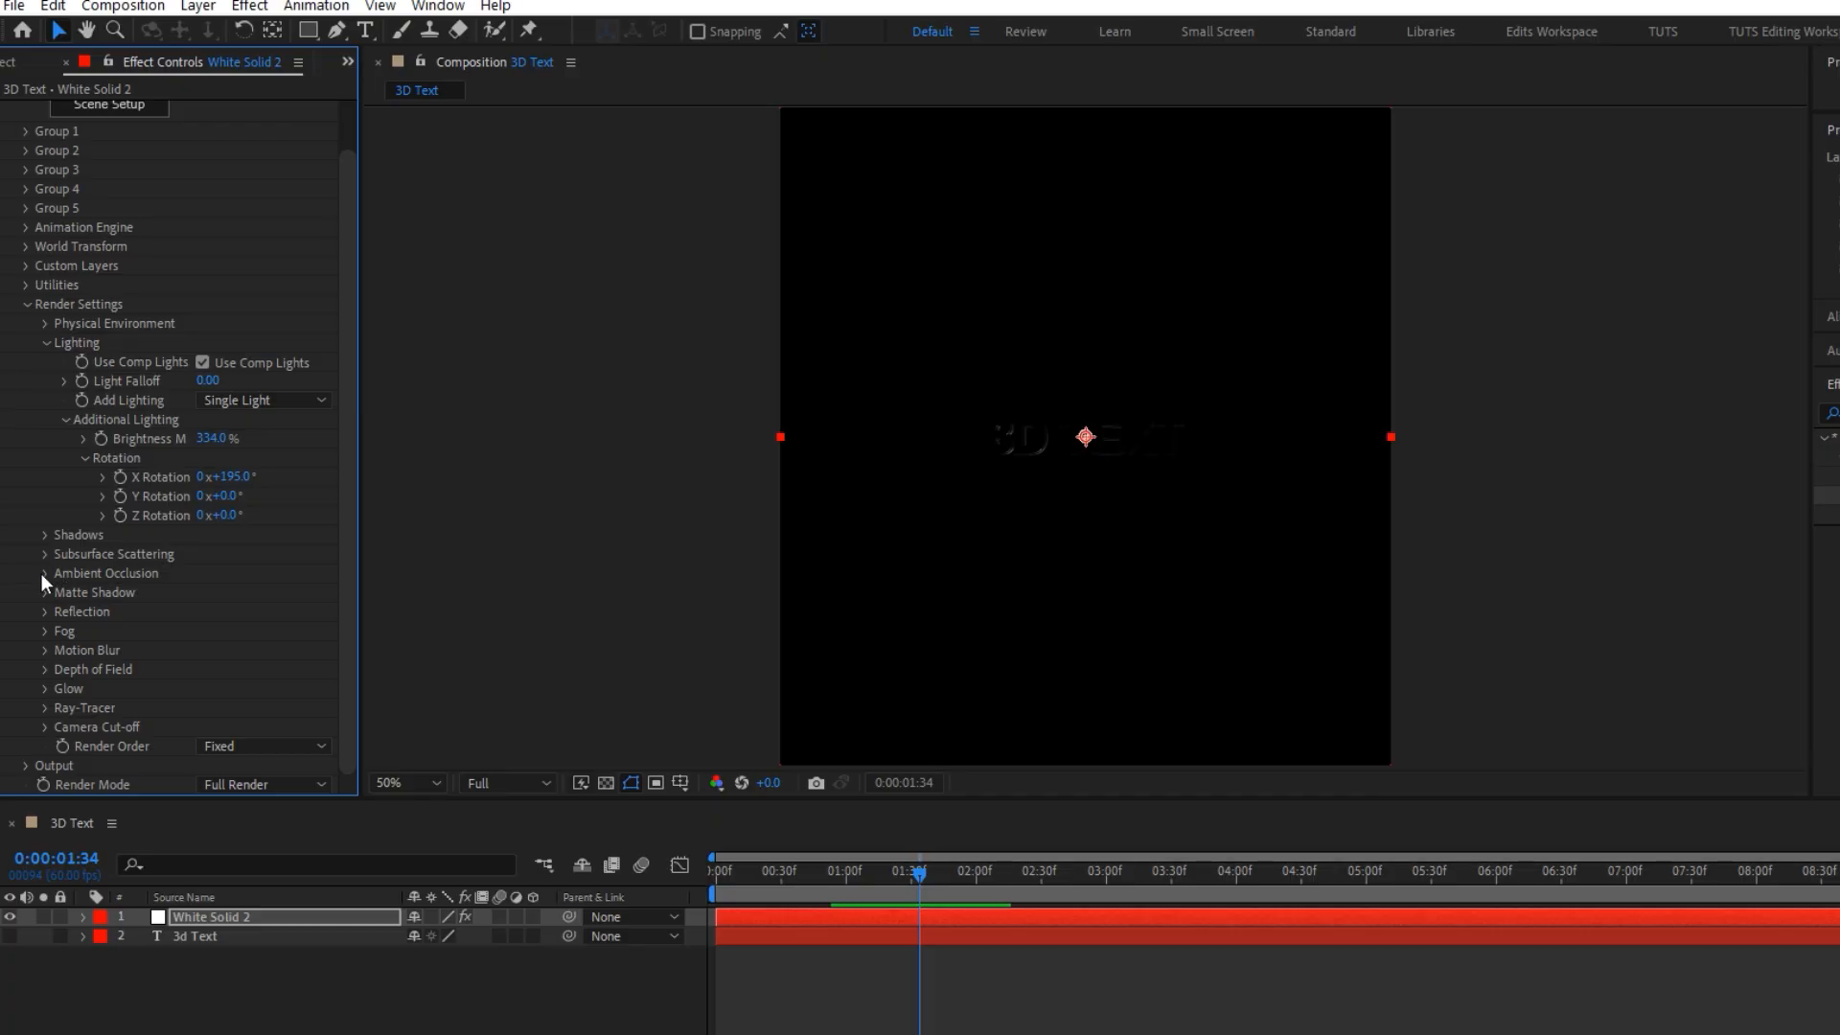
click(44, 573)
scroll(168, 609, down, 4)
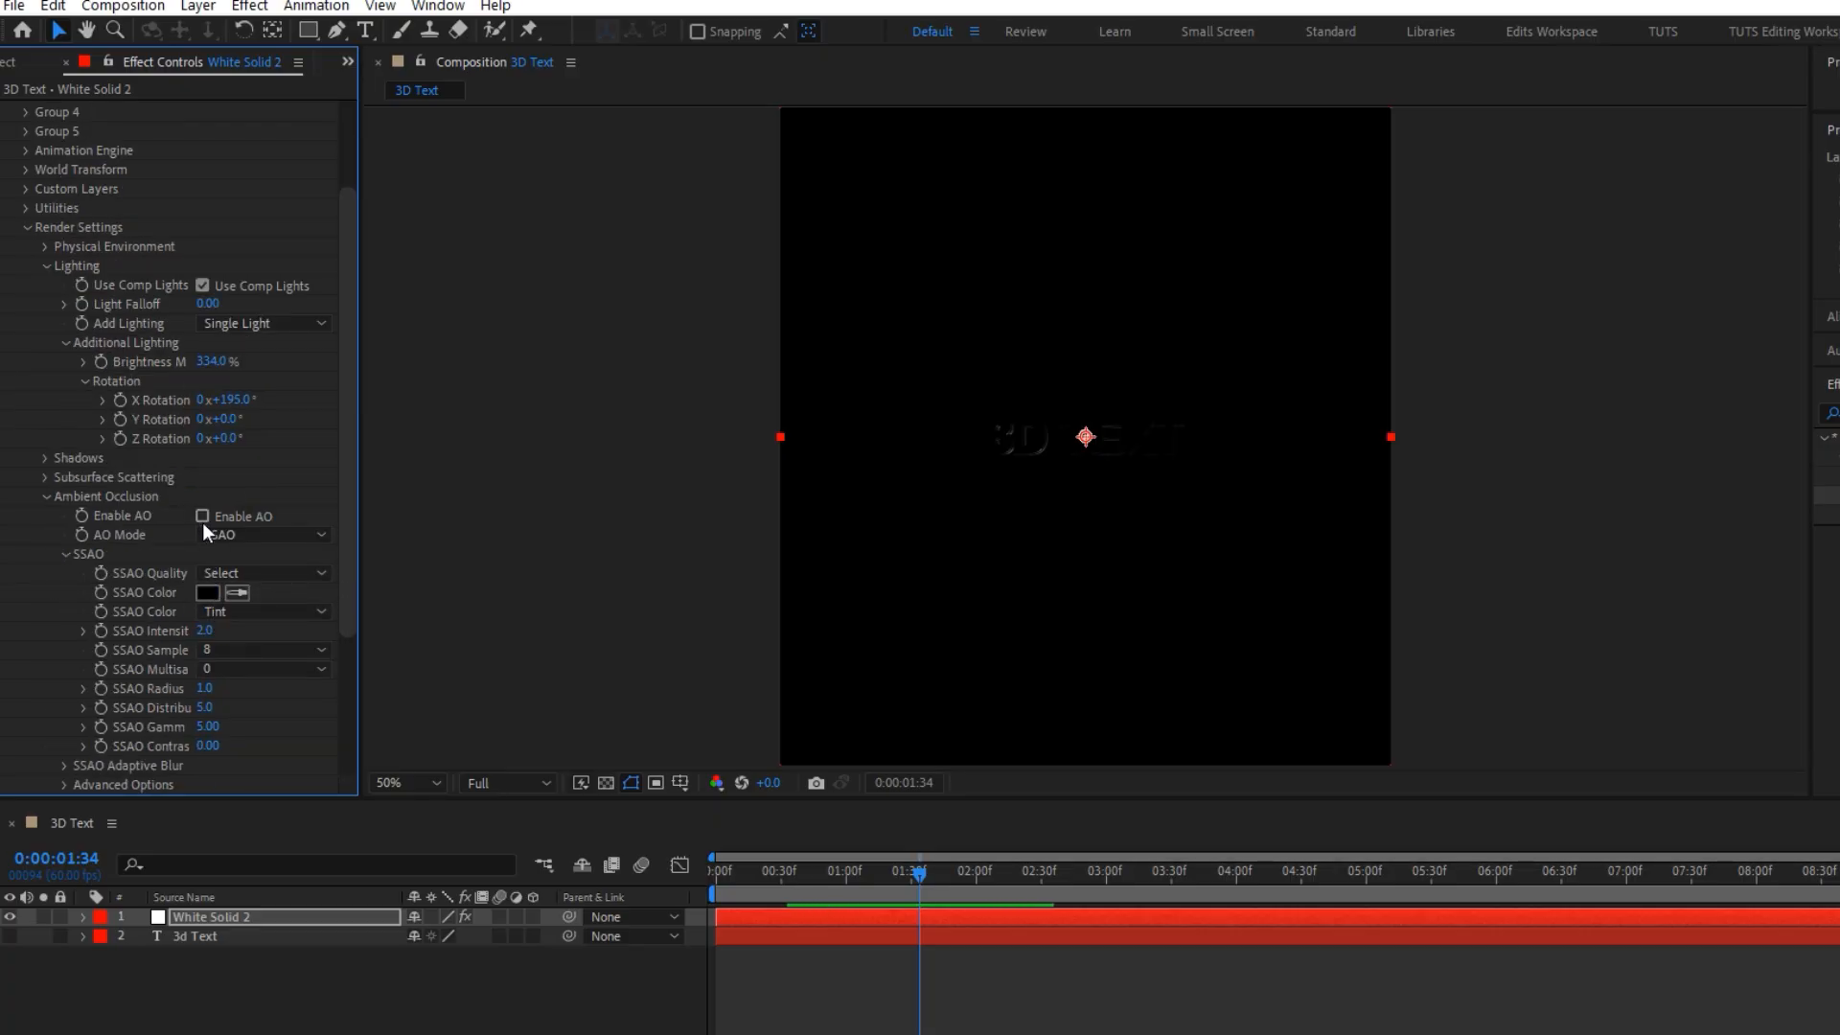
click(202, 516)
click(203, 630)
text(33)
key(Return)
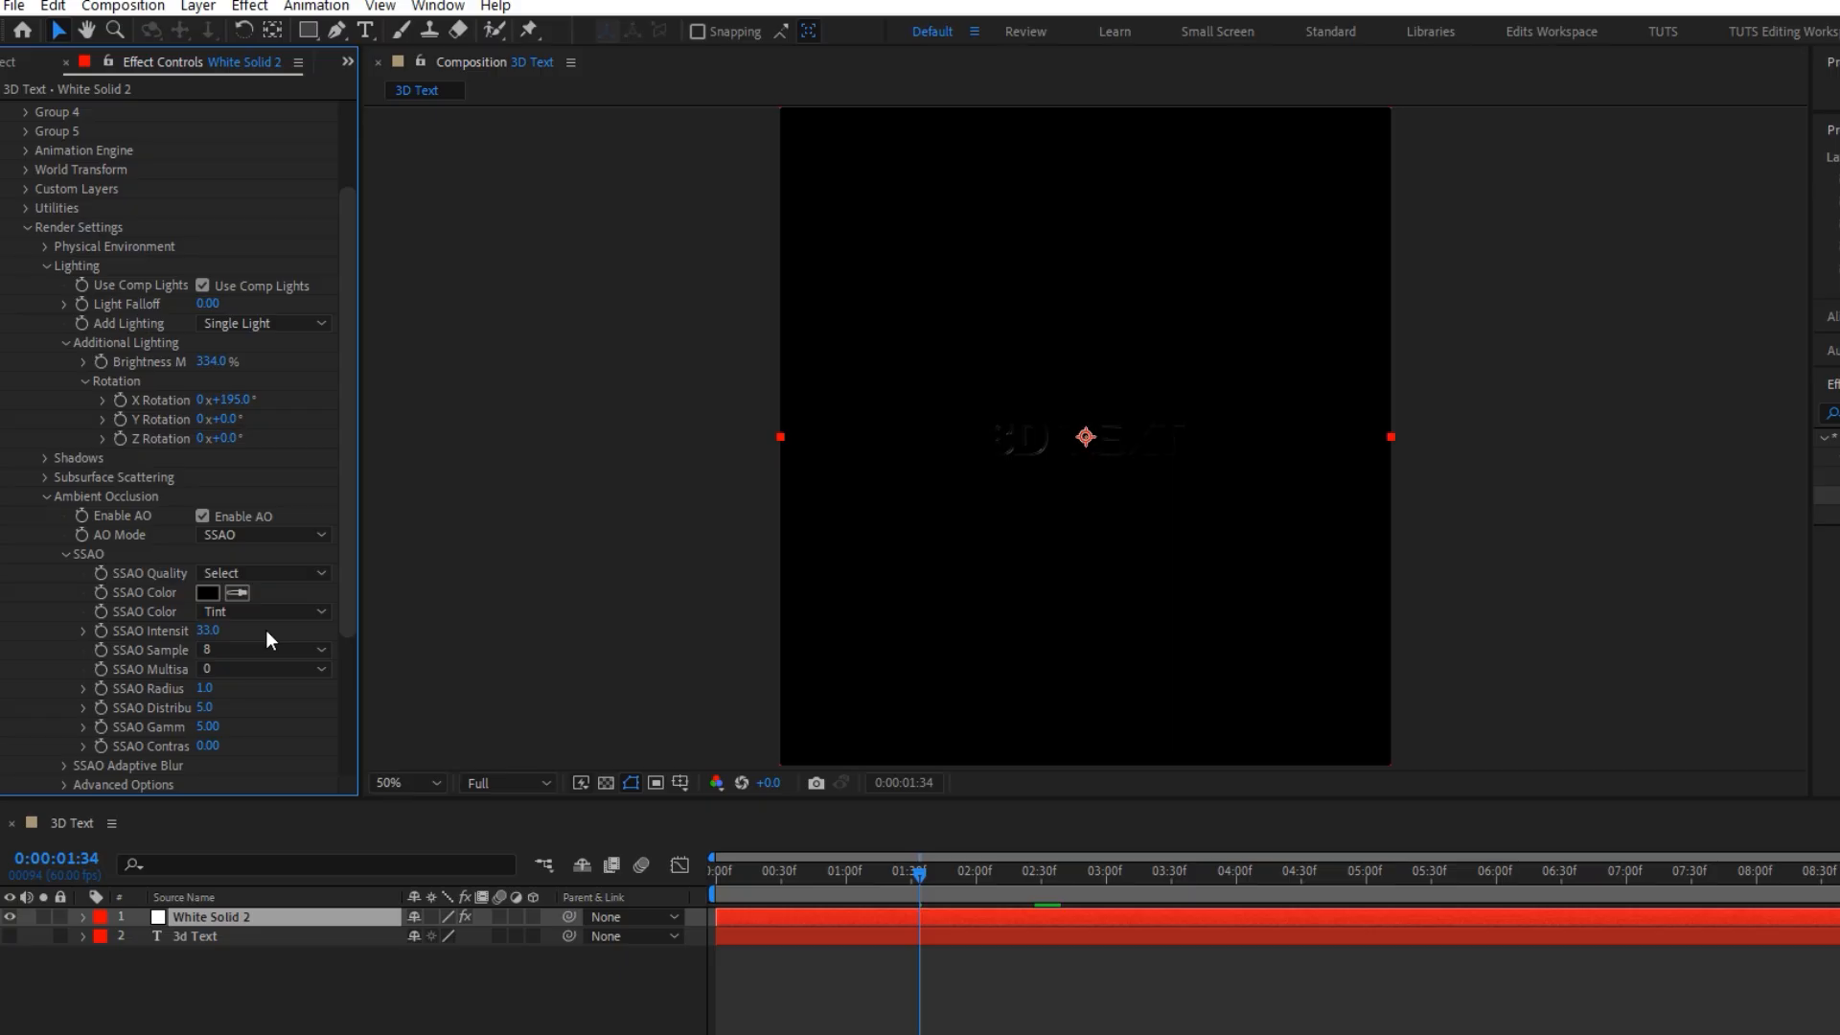
click(44, 497)
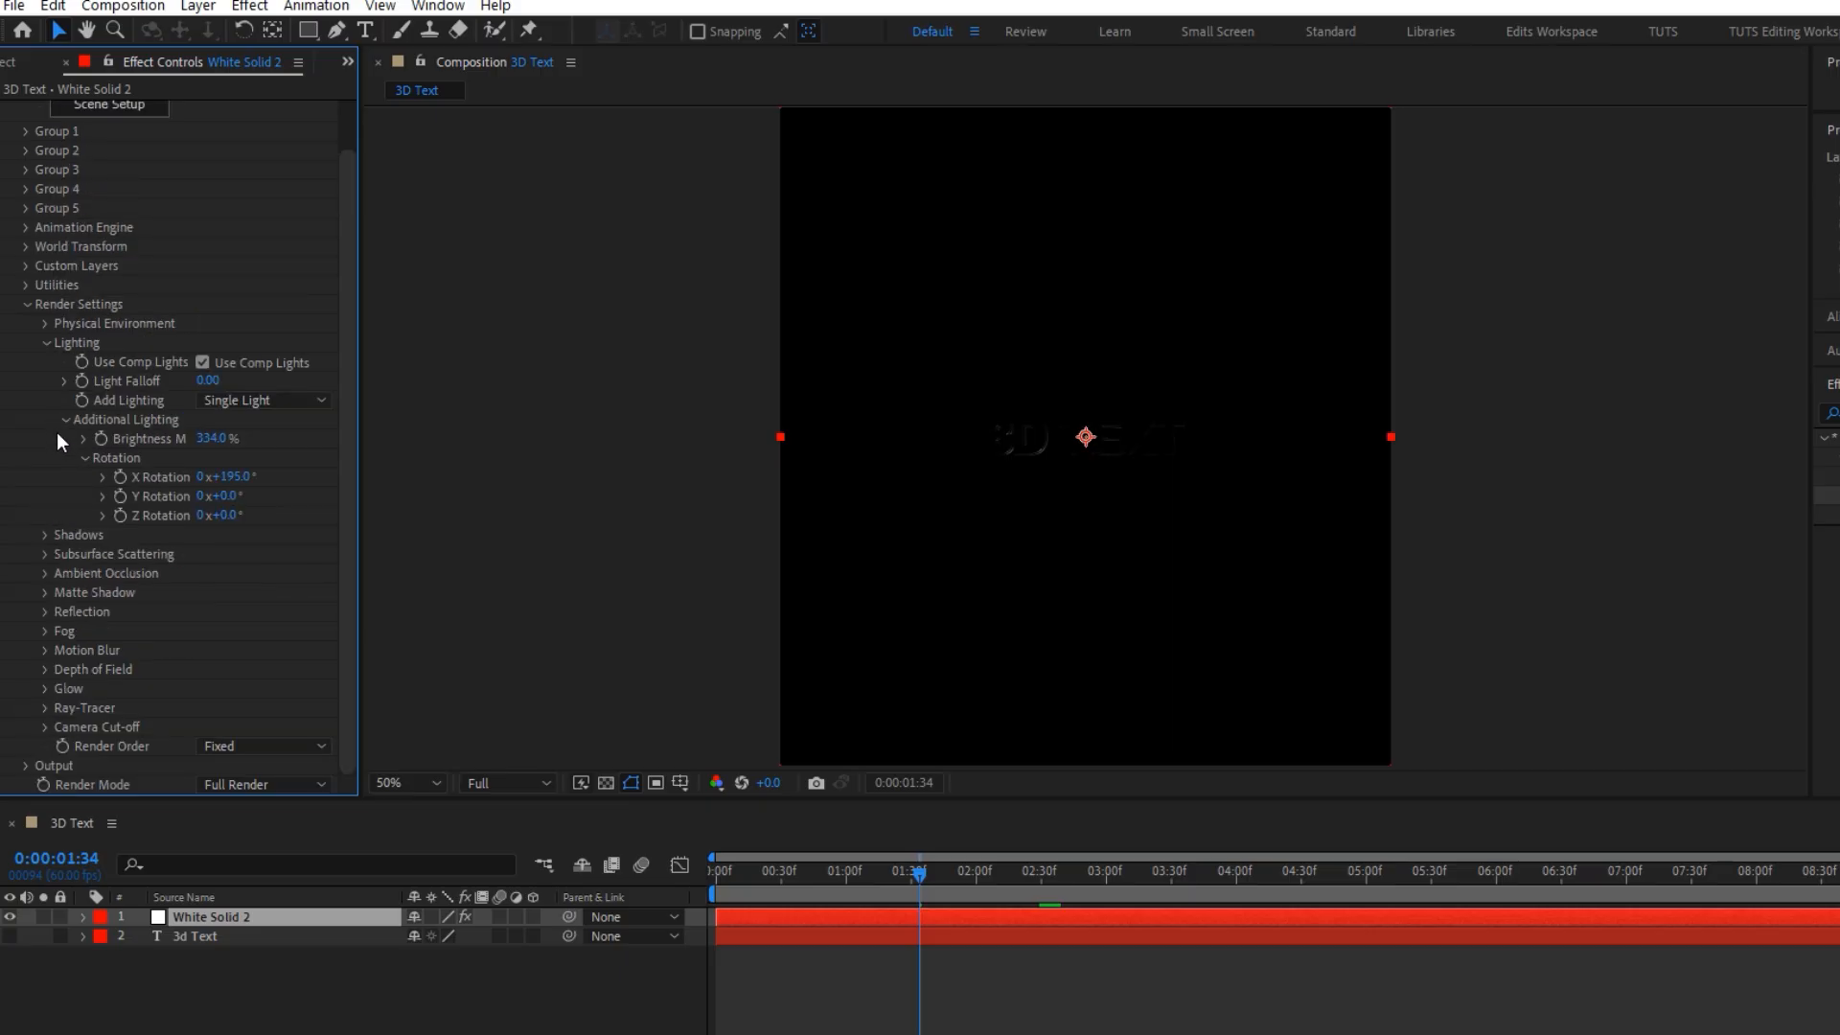
click(27, 303)
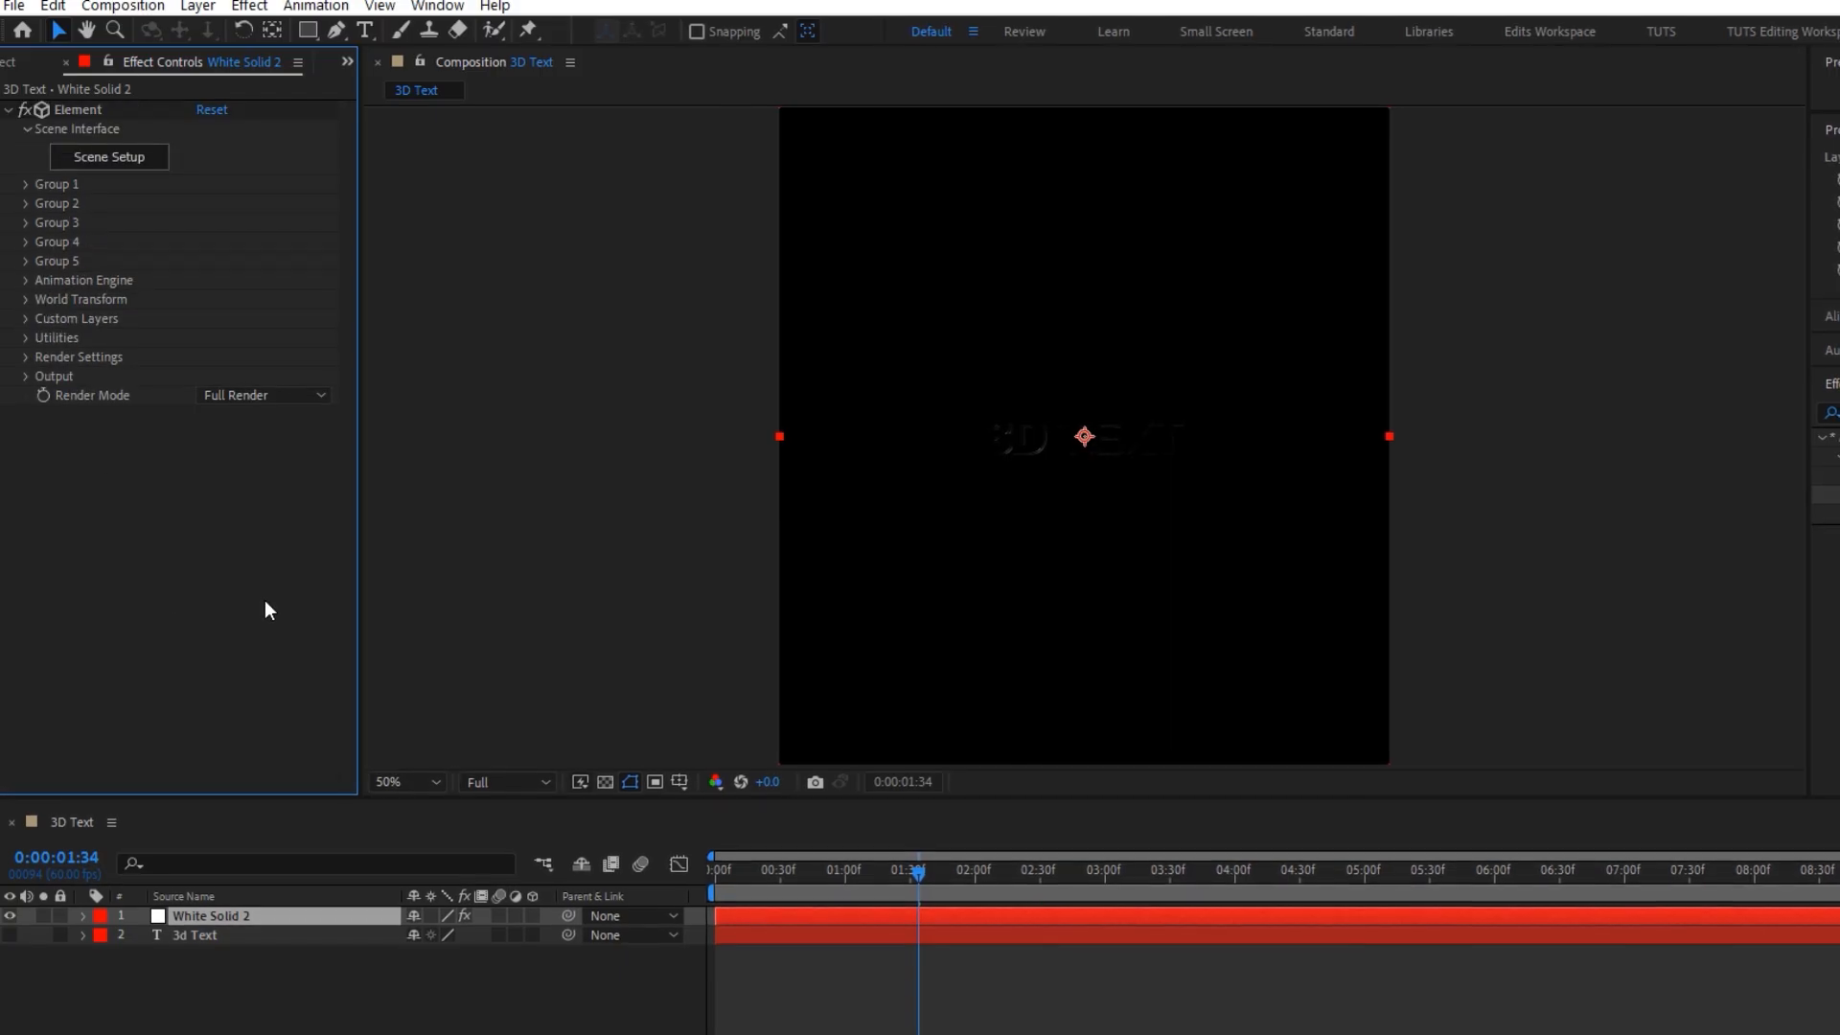
- Add a spot light and duplicate it three times, placing three lights above the text and one below it to the left
right_click(514, 1010)
mouse_move(565, 730)
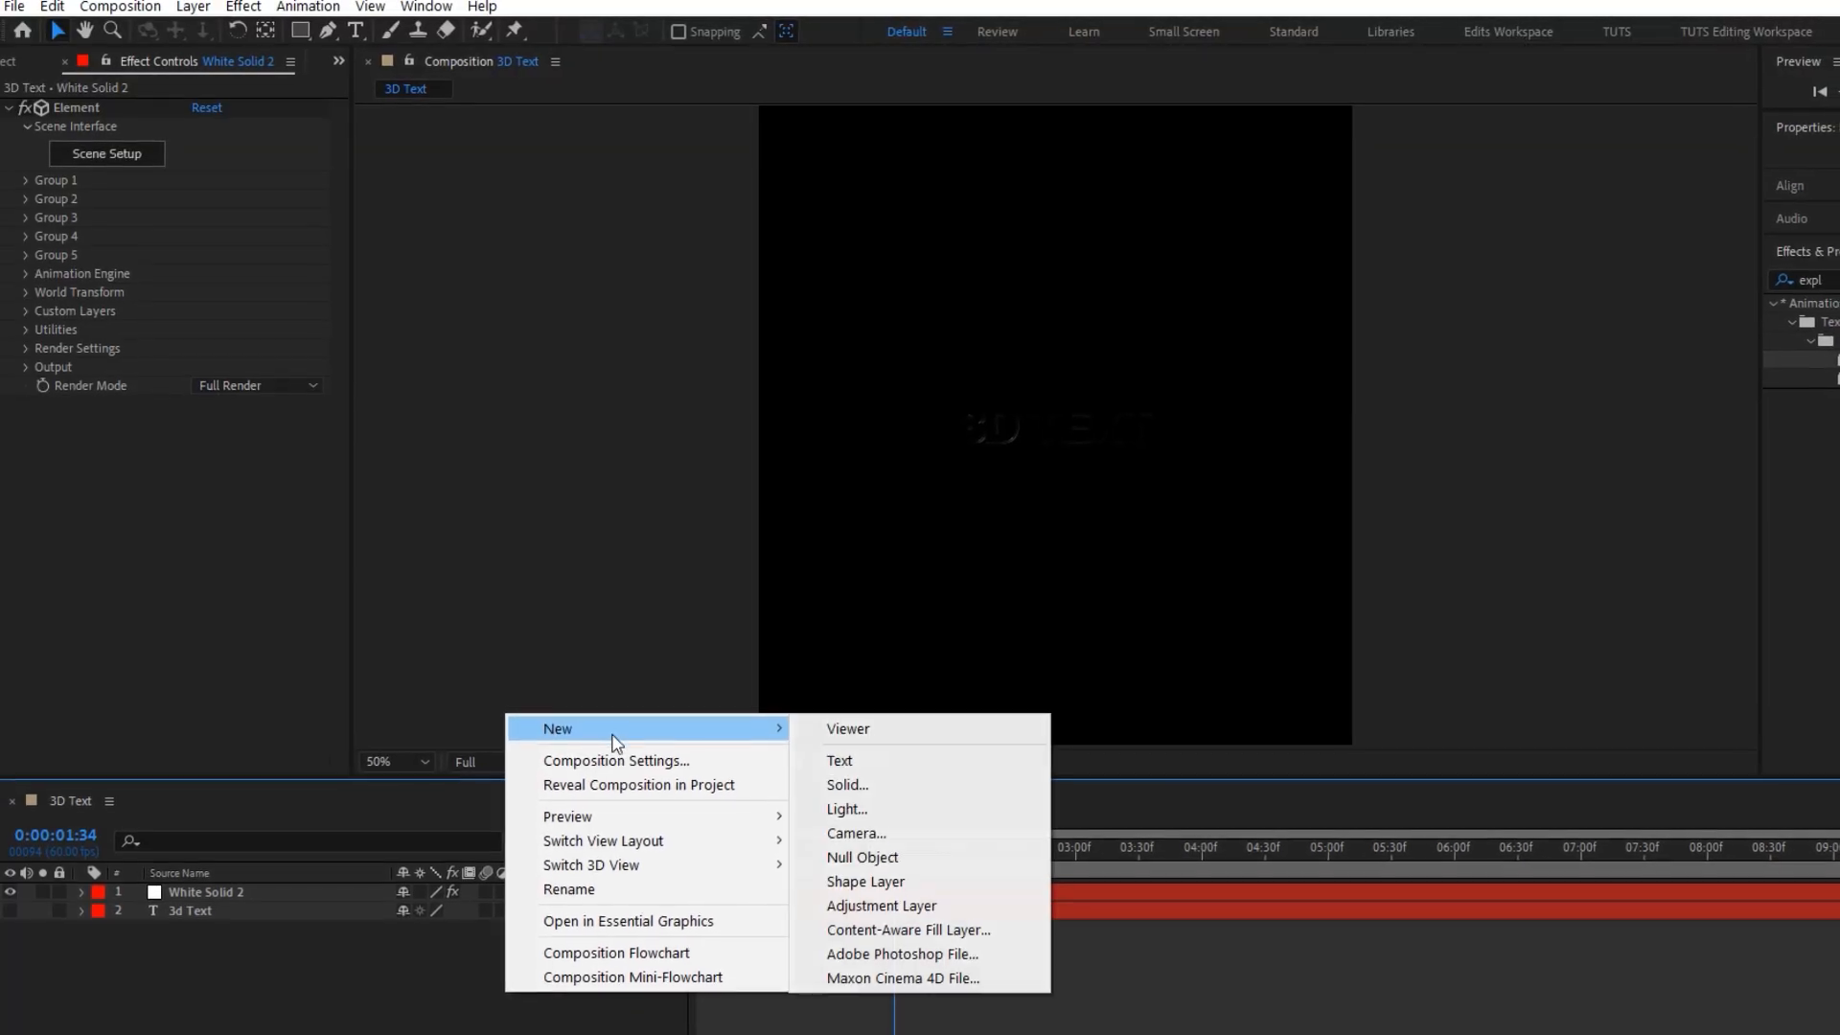
click(837, 801)
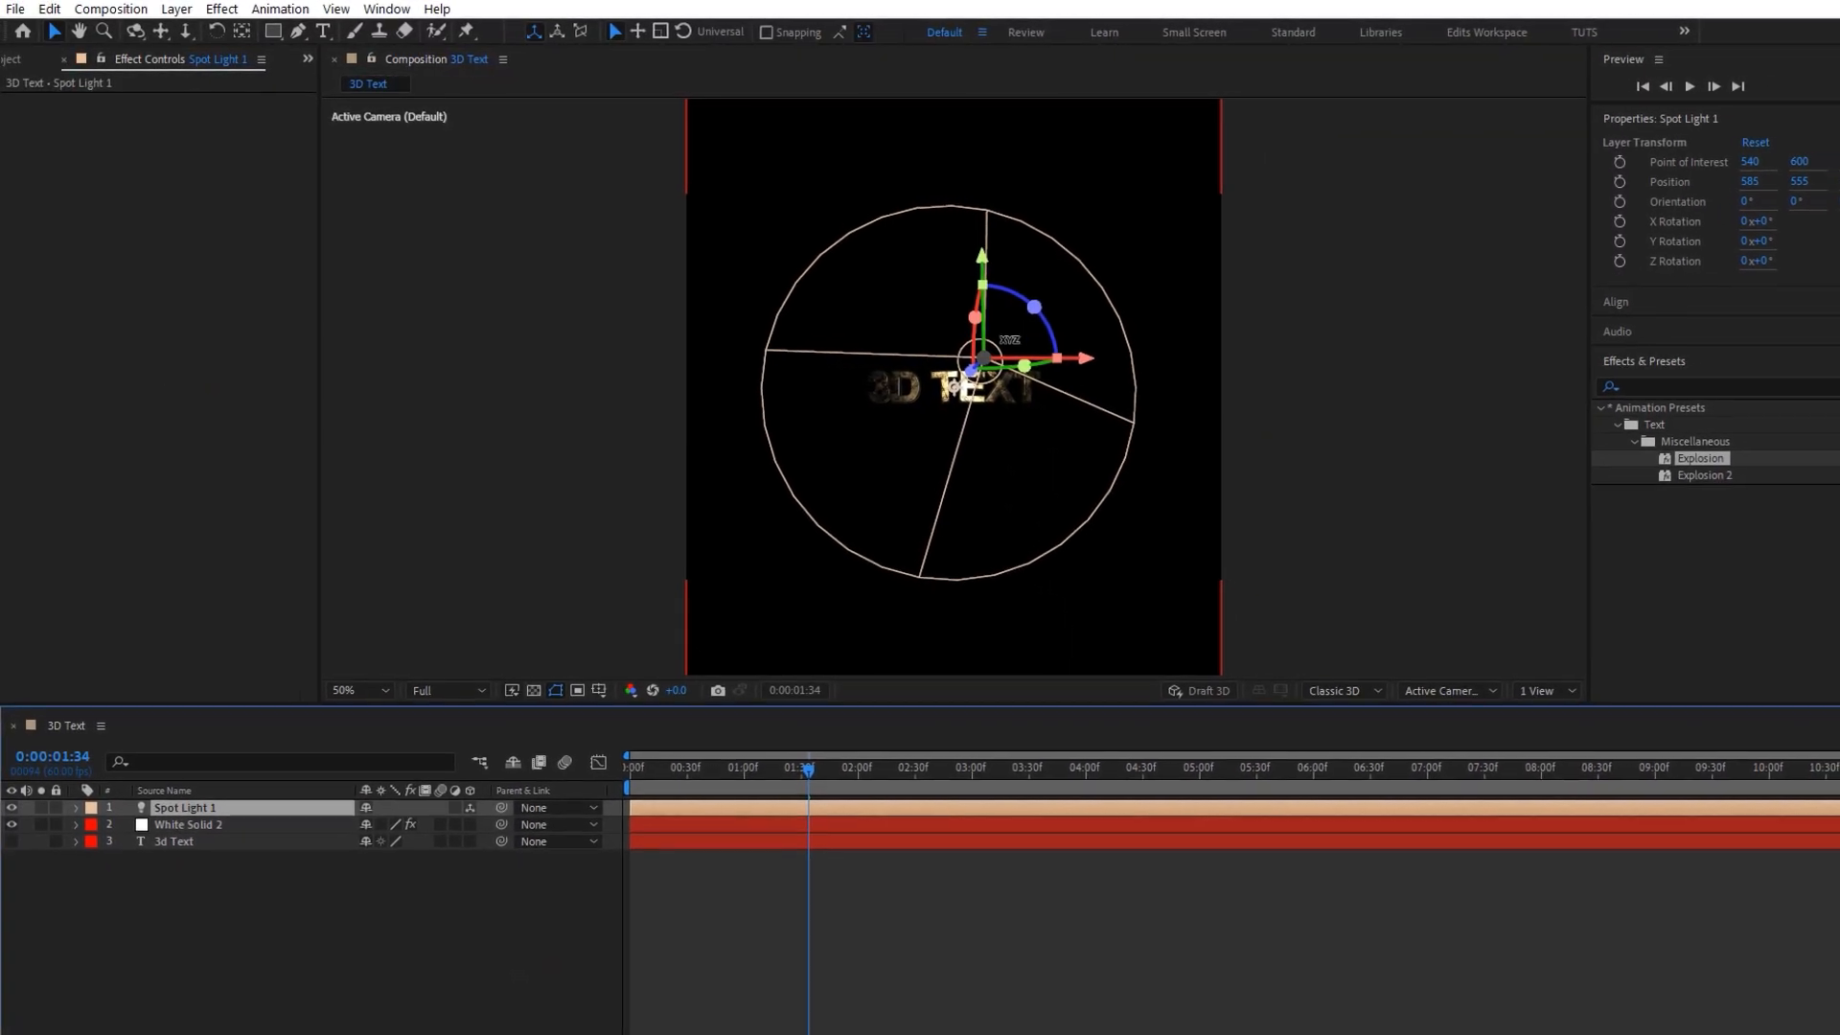
drag(1021, 370, 799, 501)
key(ctrl+d)
key(ctrl+d)
key(ctrl+d)
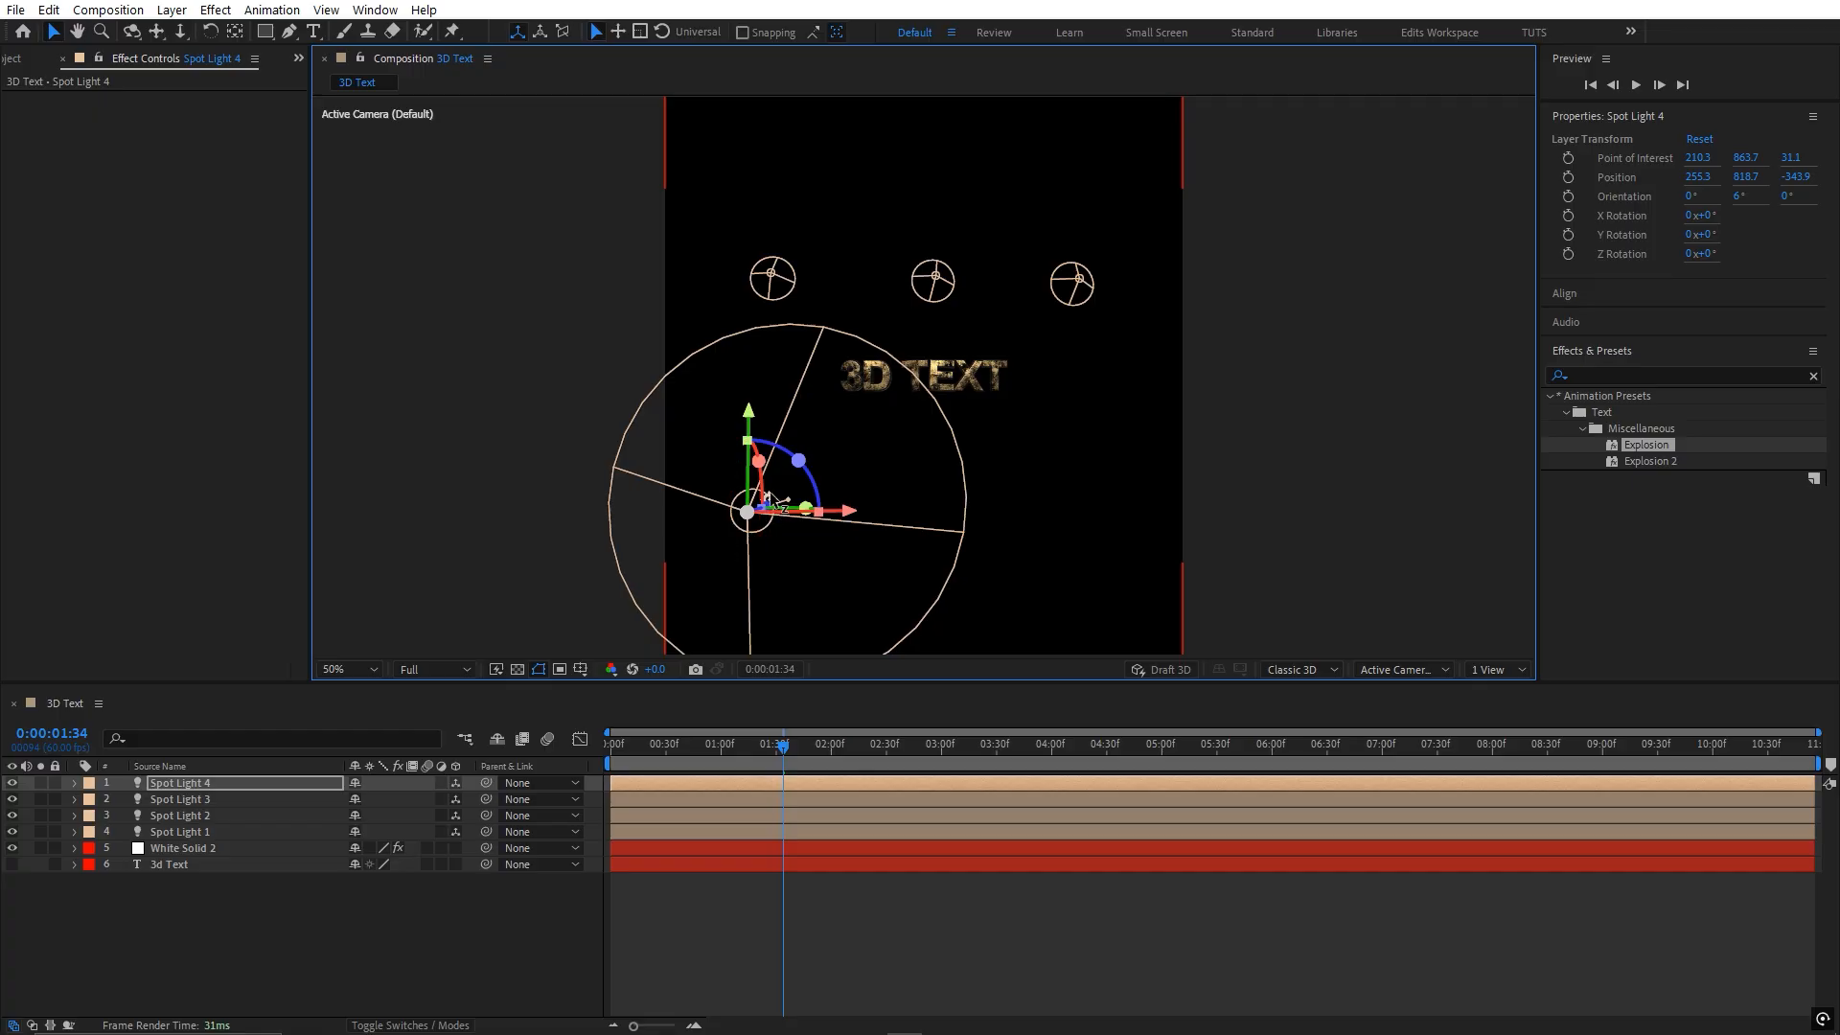
- Move the lower-left spot light to about 255.7, 815, -375.7 and undo its trial rotation
mouse_move(766, 498)
mouse_down()
mouse_move(748, 493)
mouse_move(767, 500)
mouse_up()
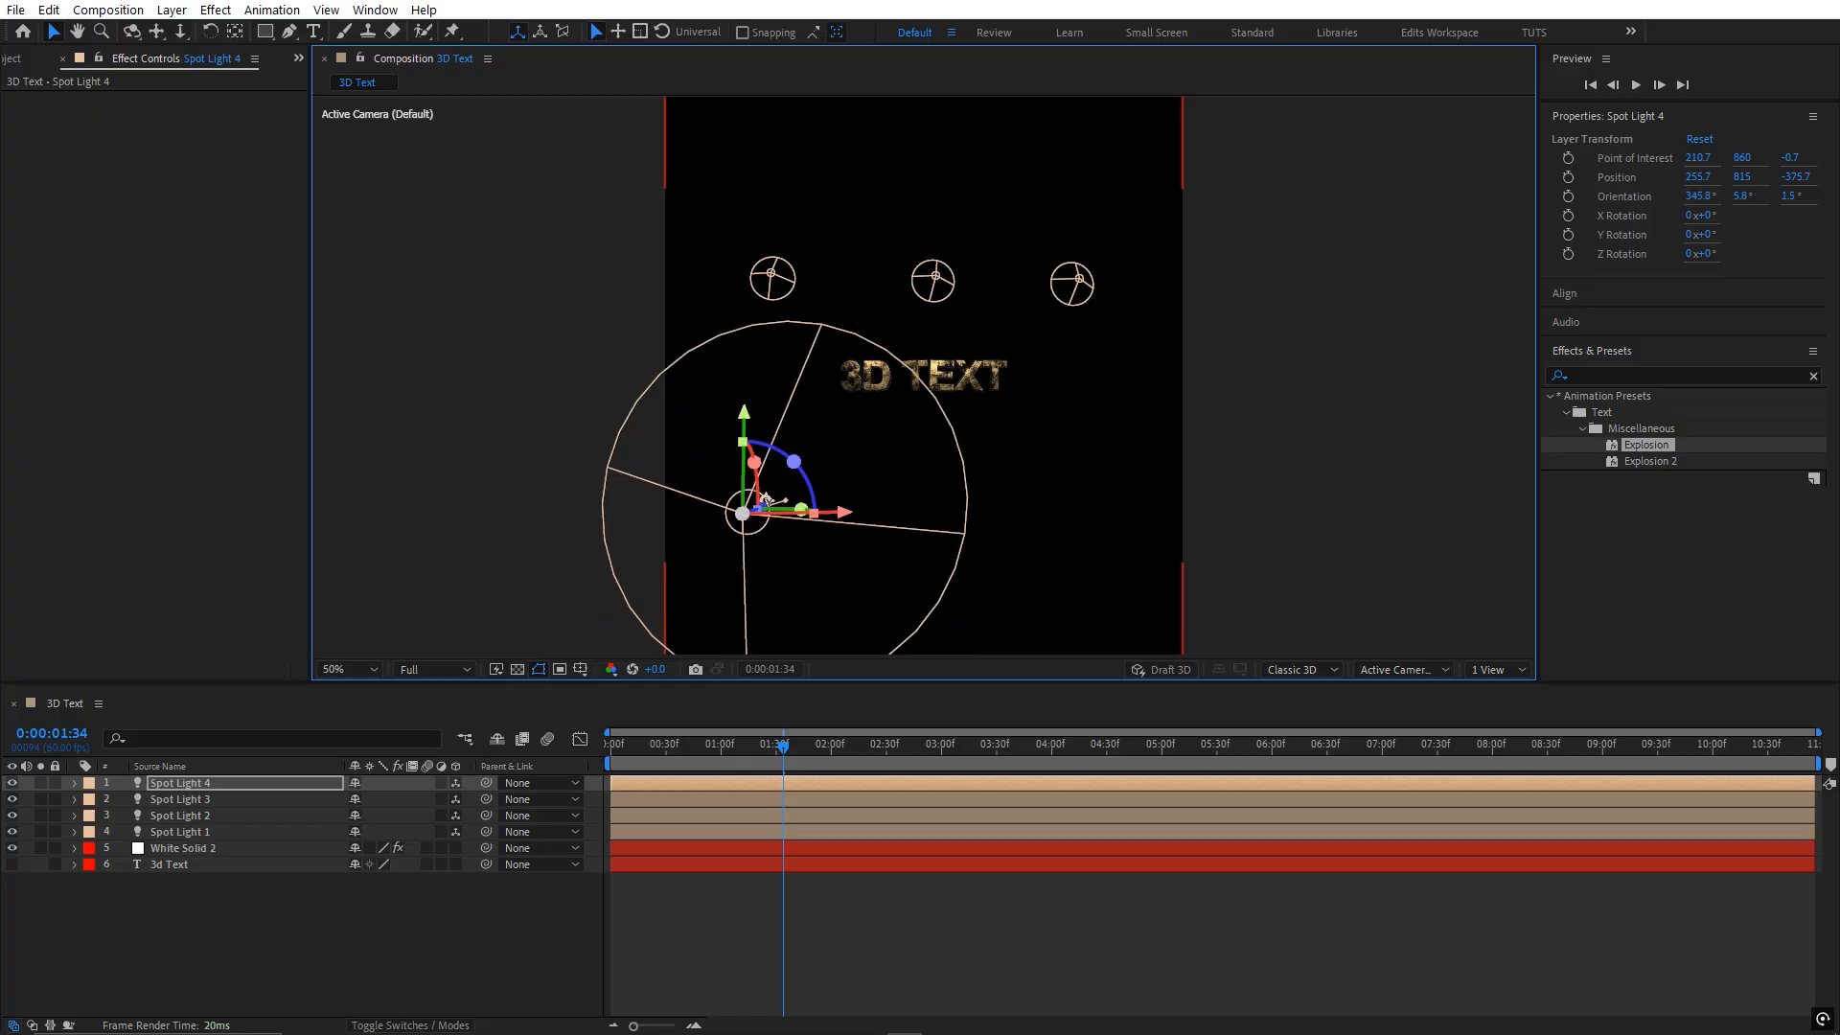
click(793, 502)
click(754, 513)
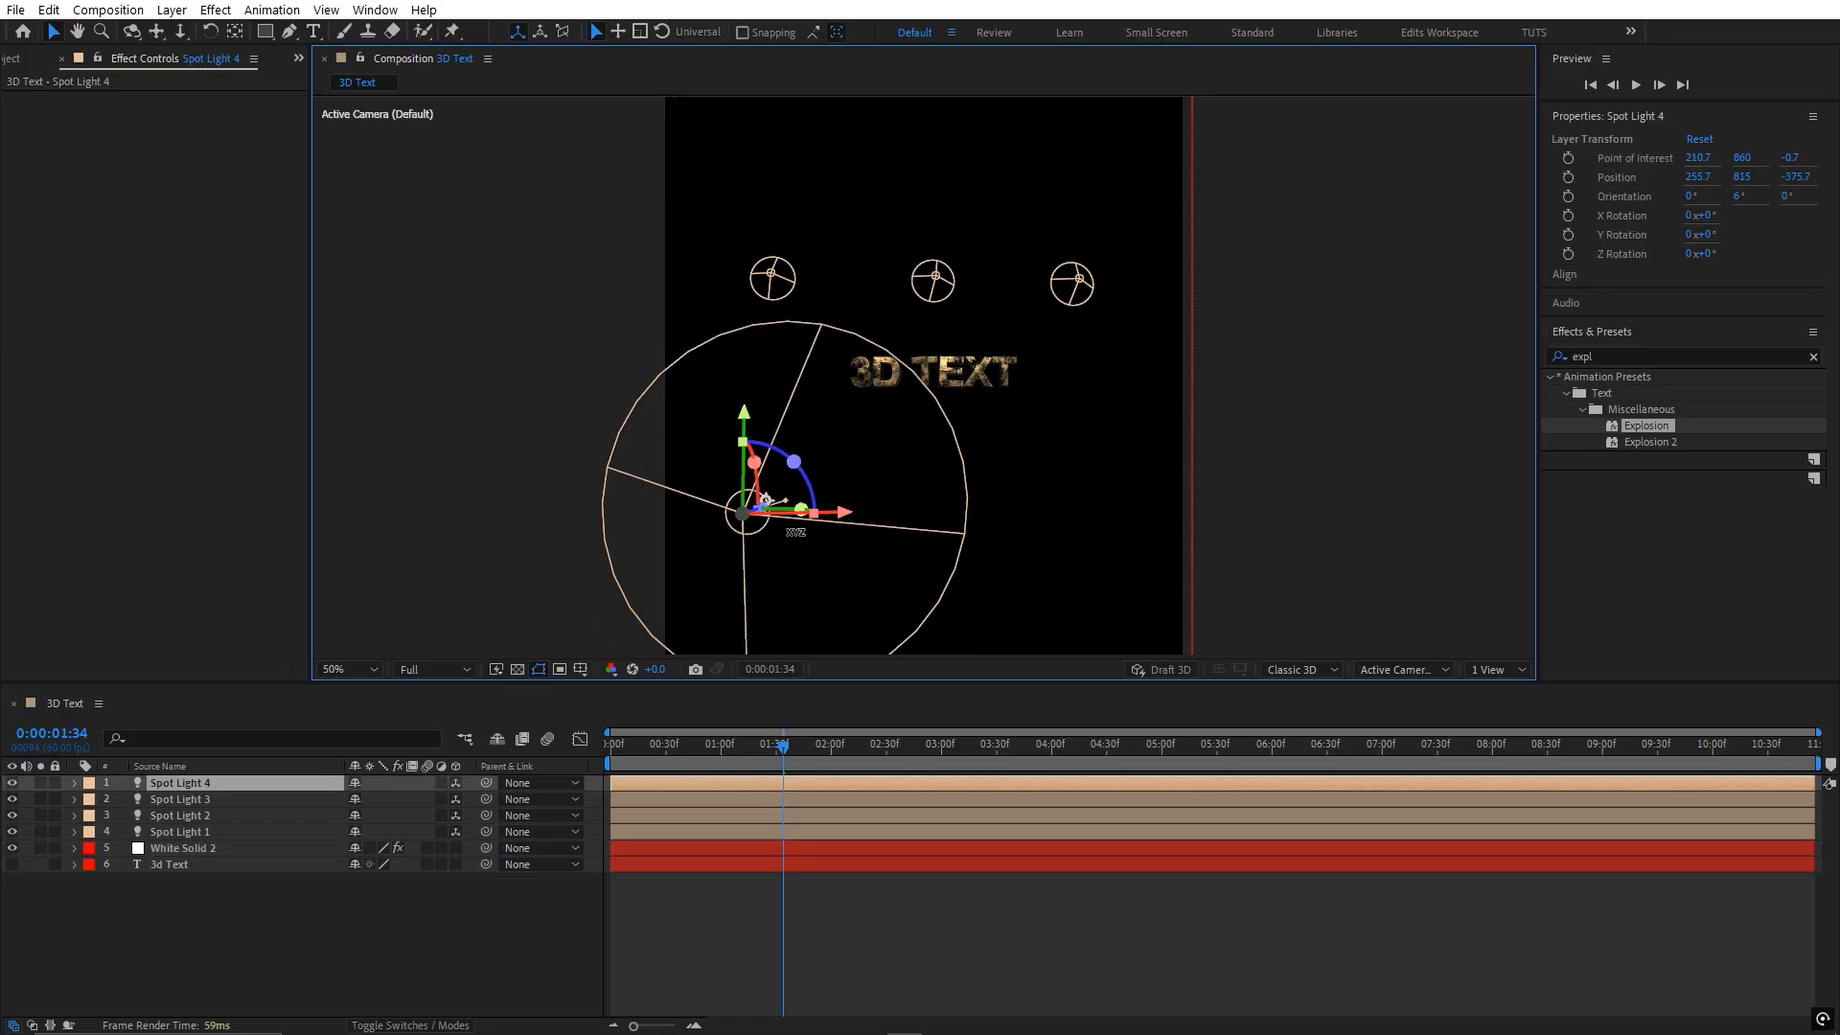
key(ctrl+z)
click(748, 518)
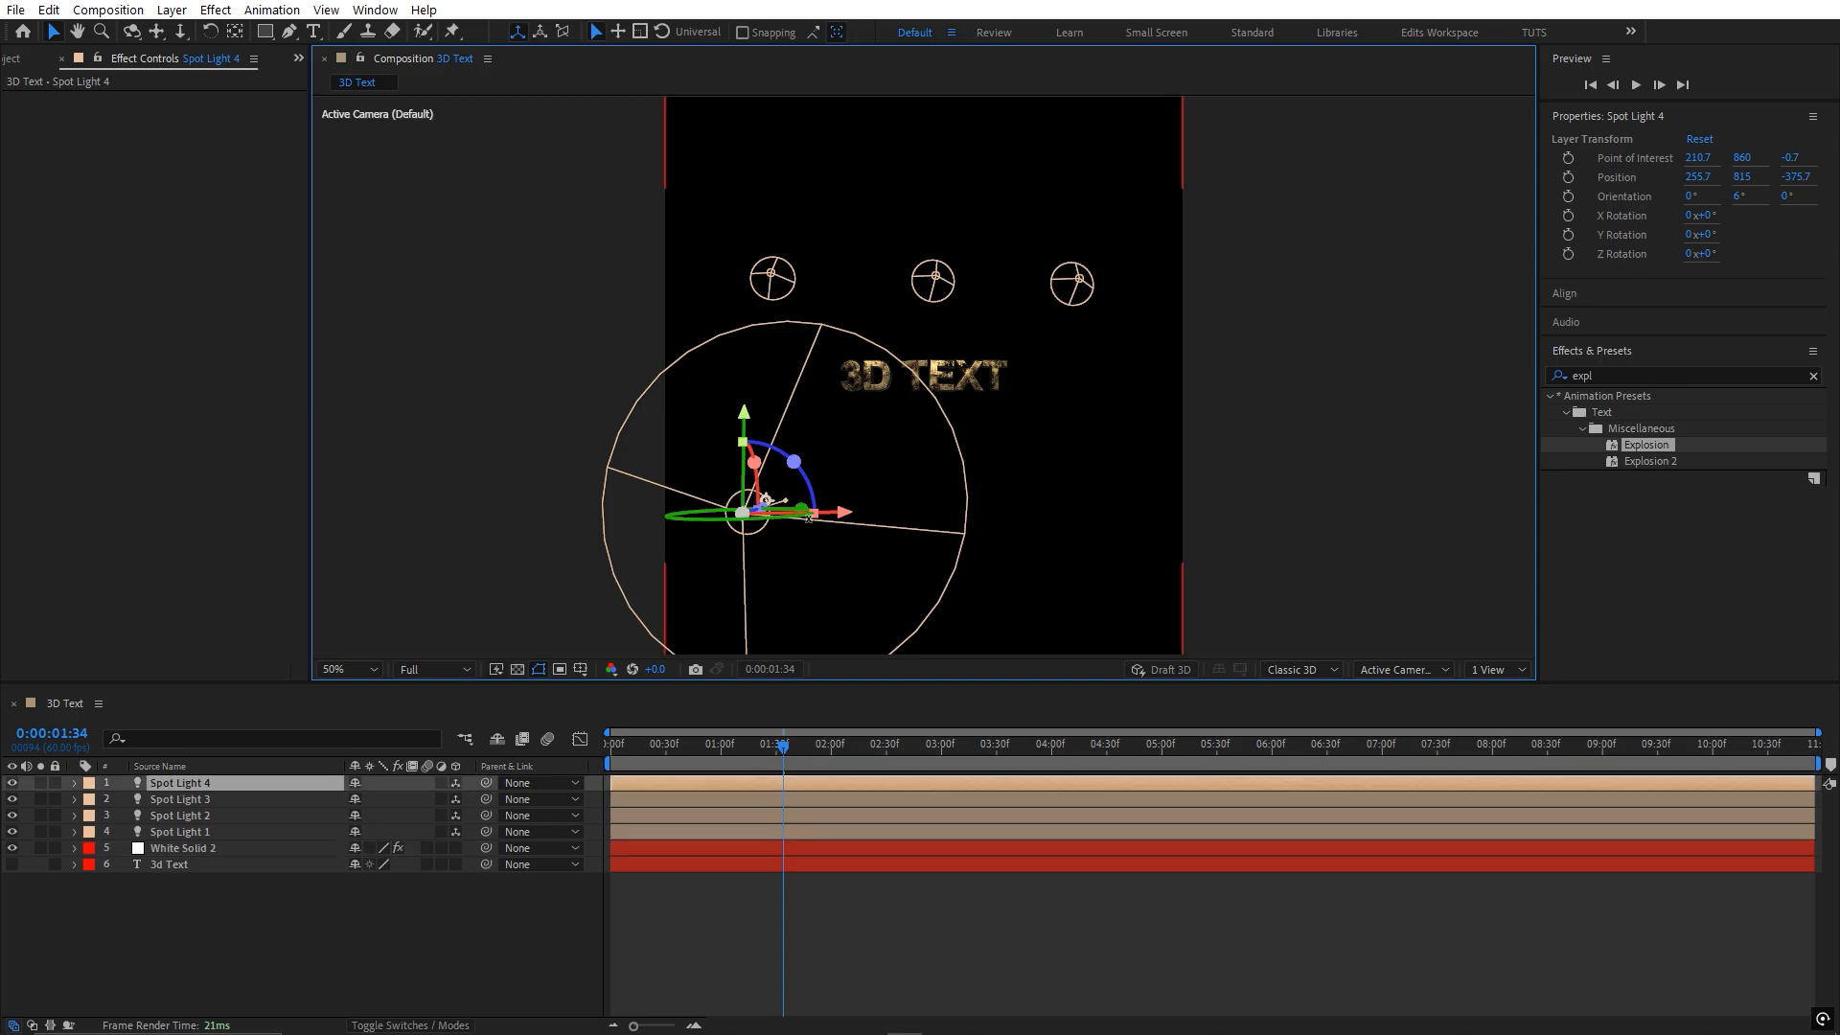
- Duplicate the lower-left spot light, place the copy below and right of the text facing inward, and raise the lower-left light slightly
drag(816, 516, 1155, 576)
key(ctrl+d)
drag(1198, 563, 1104, 563)
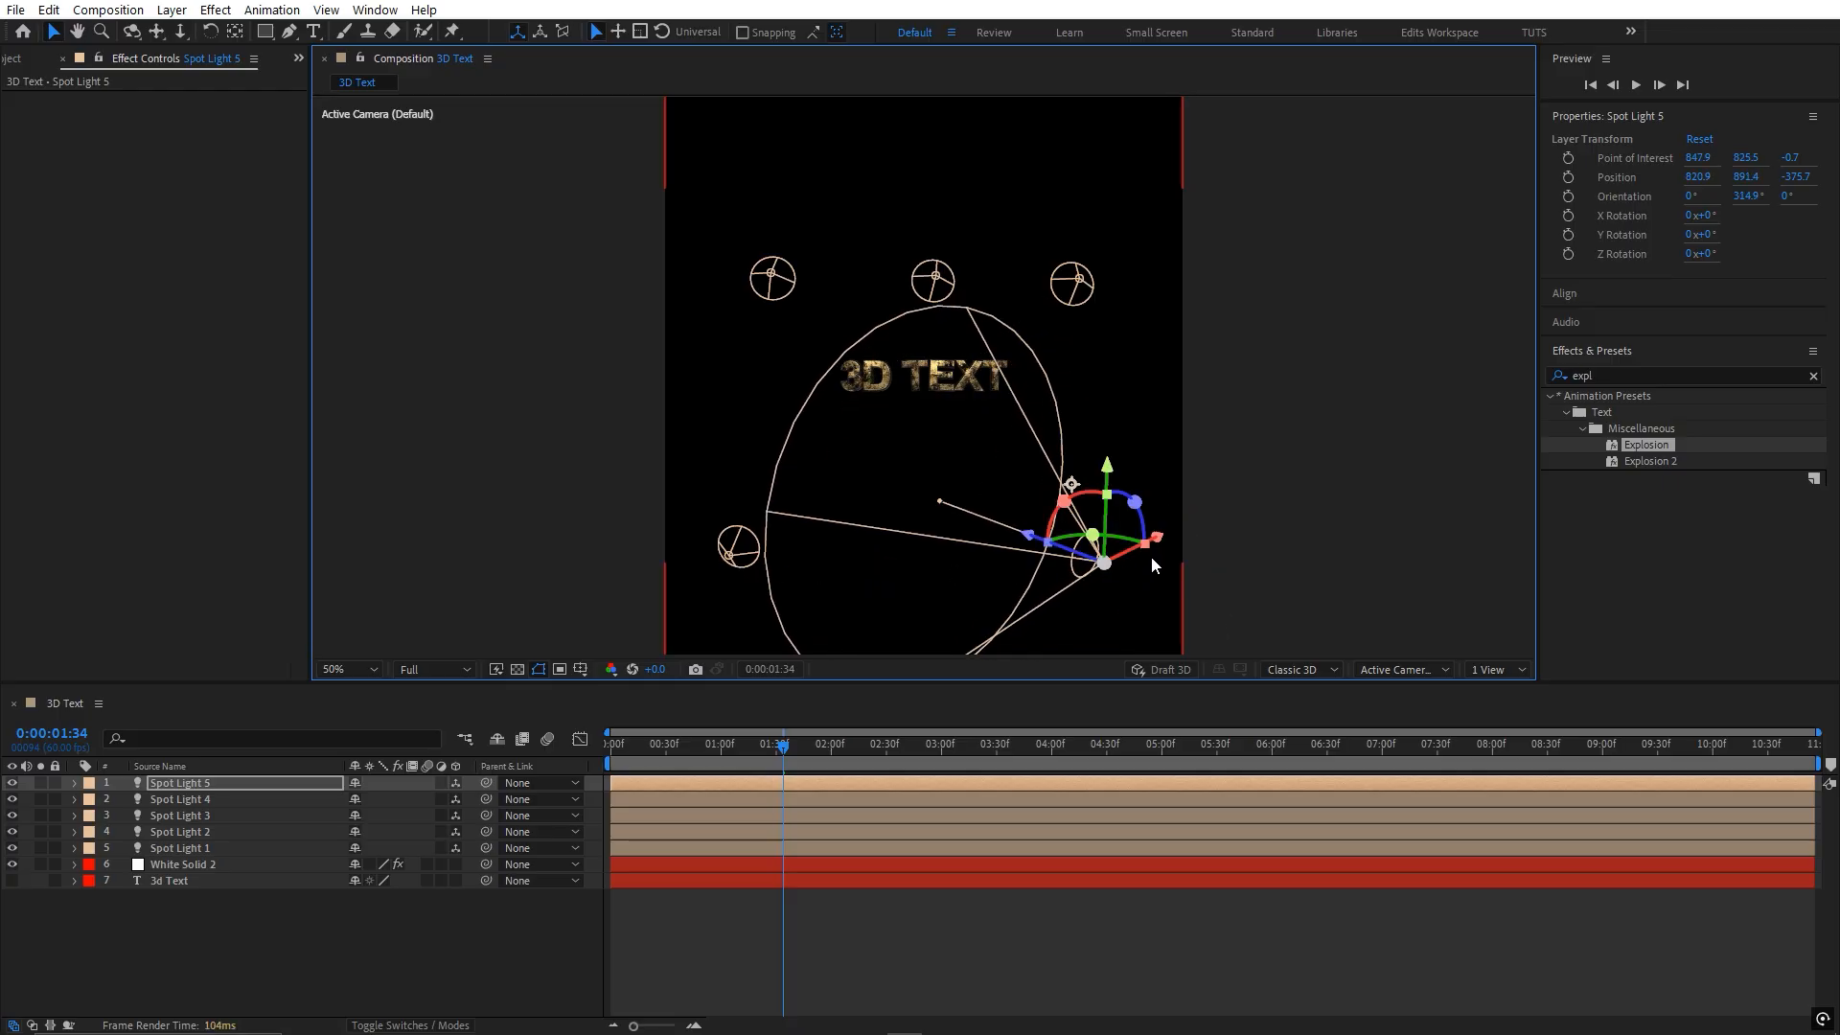
click(740, 565)
drag(731, 554, 736, 530)
click(849, 896)
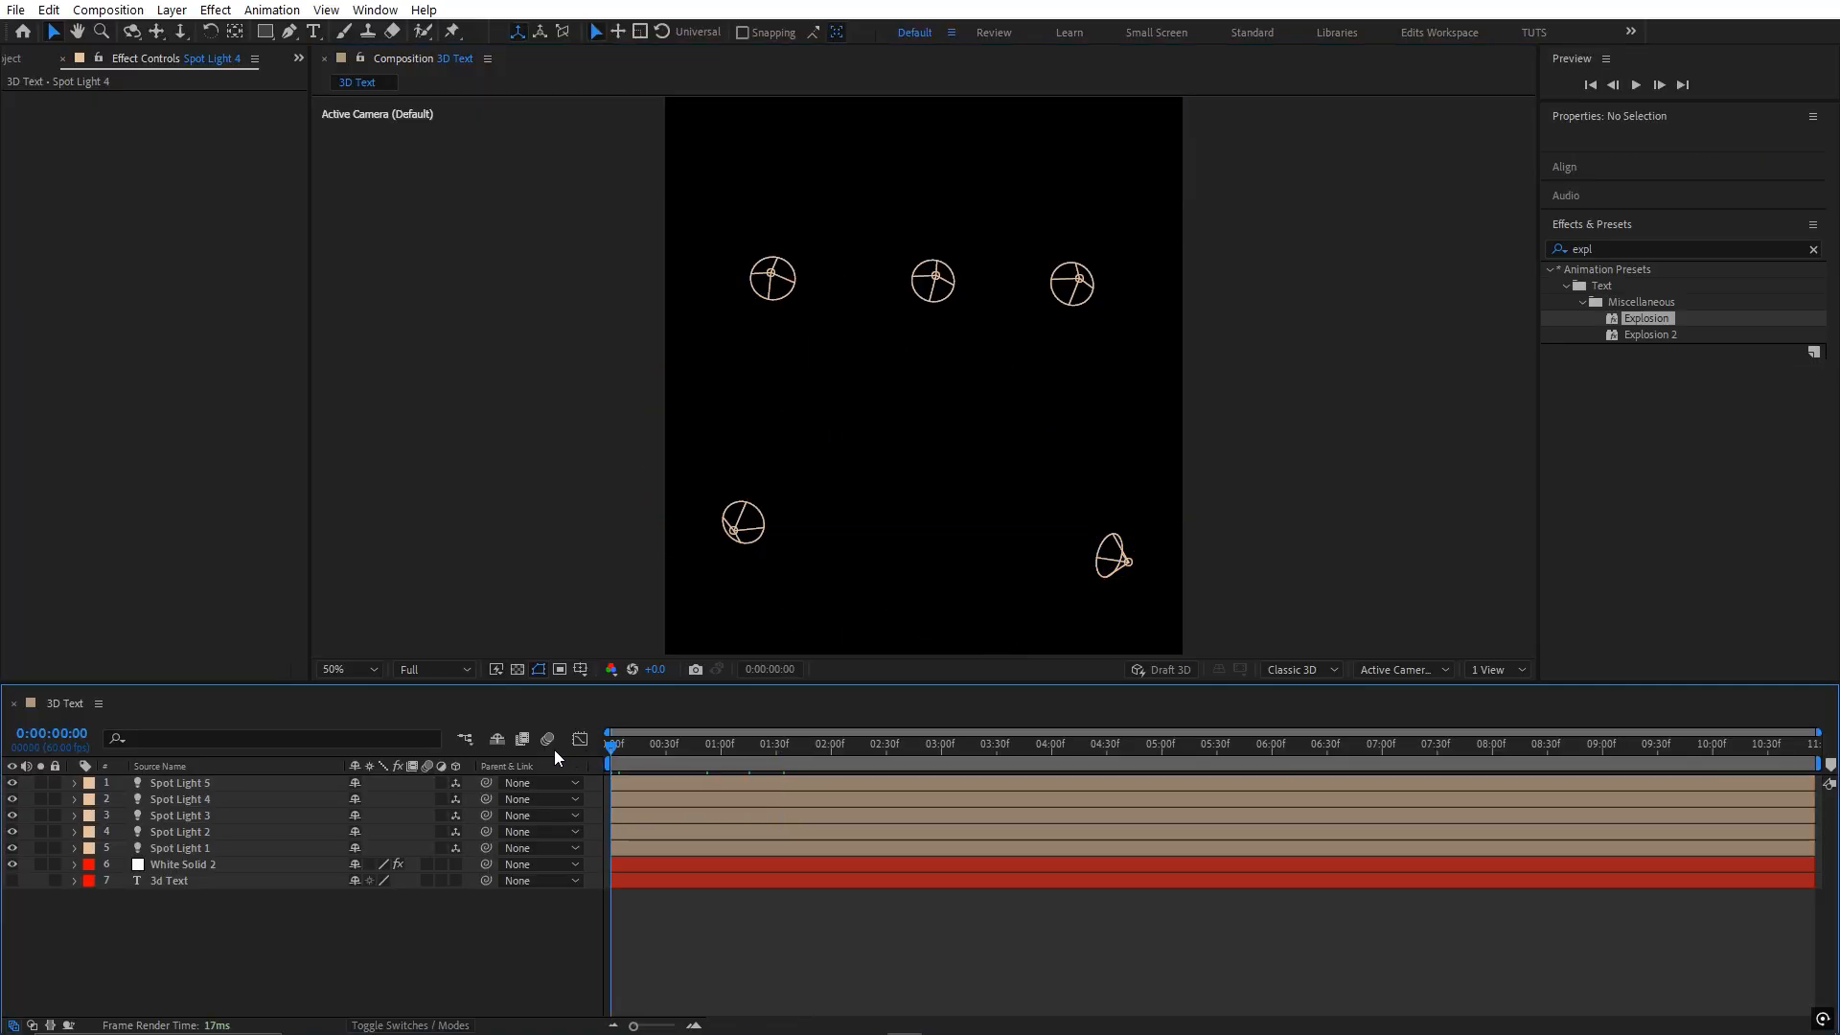
- Preview the composition from the start to check how the lights affect the text animation
key(space)
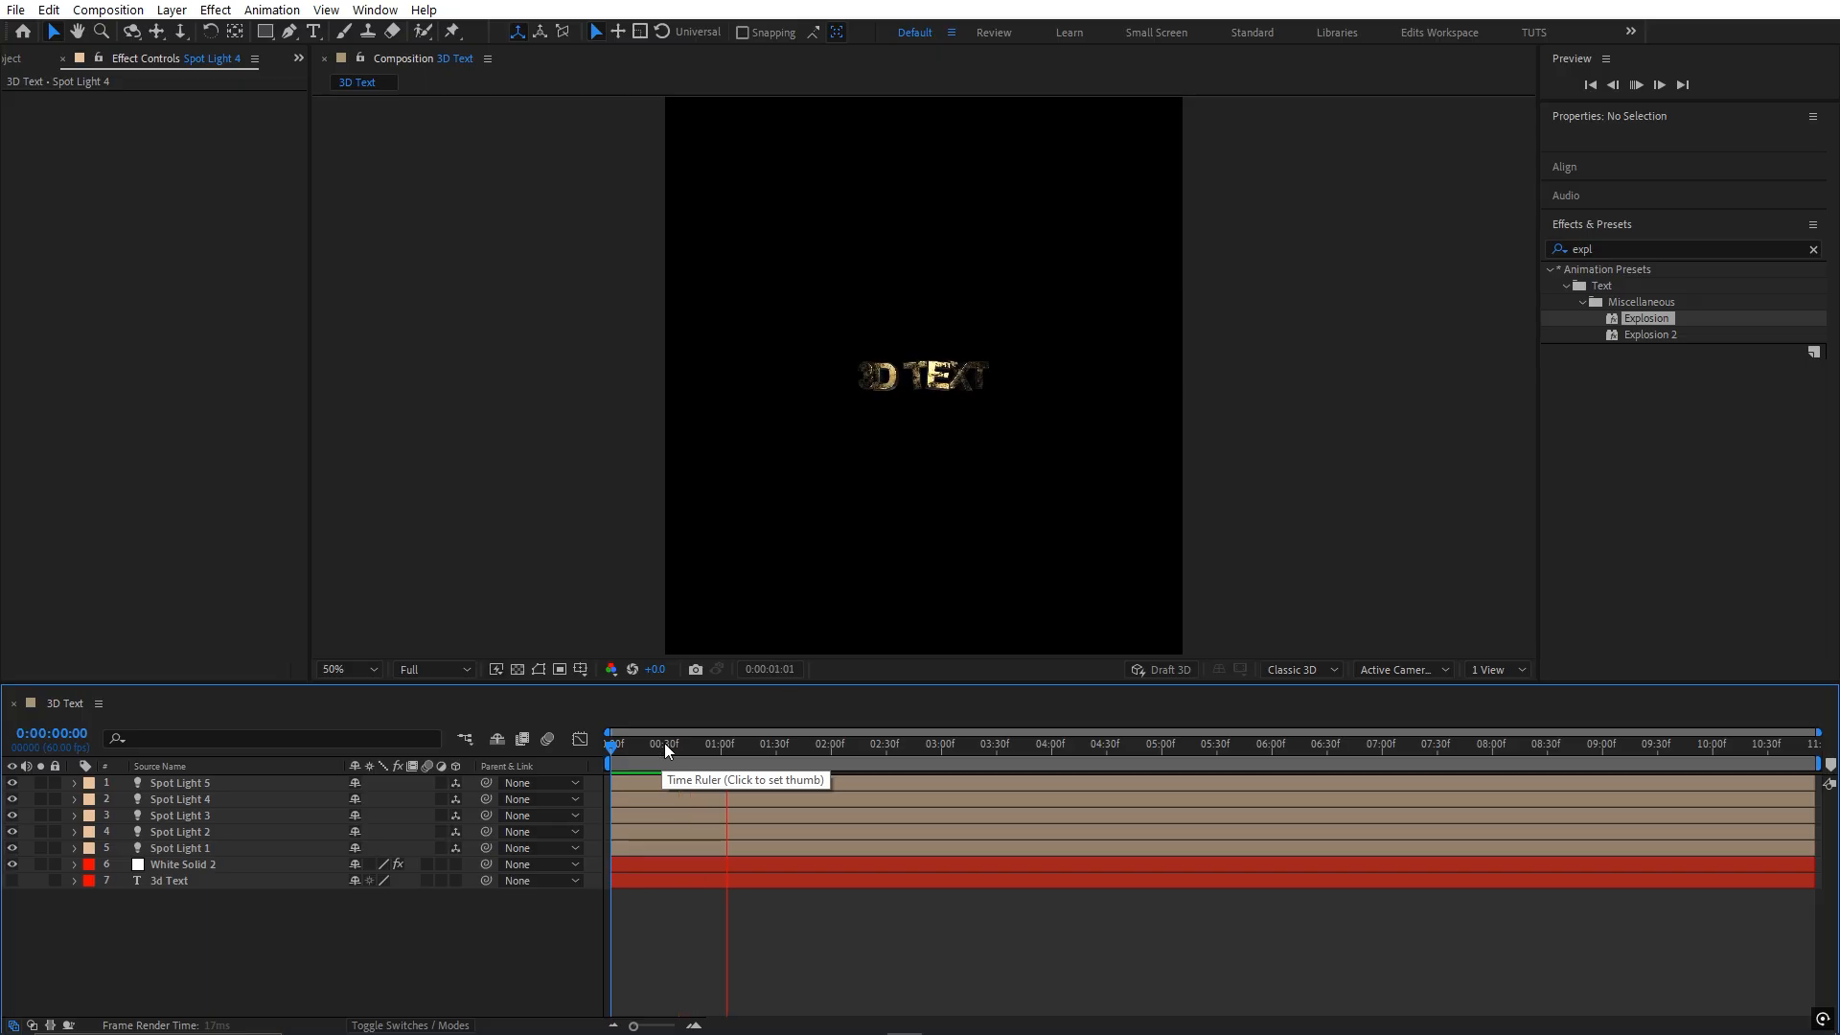
click(618, 749)
key(space)
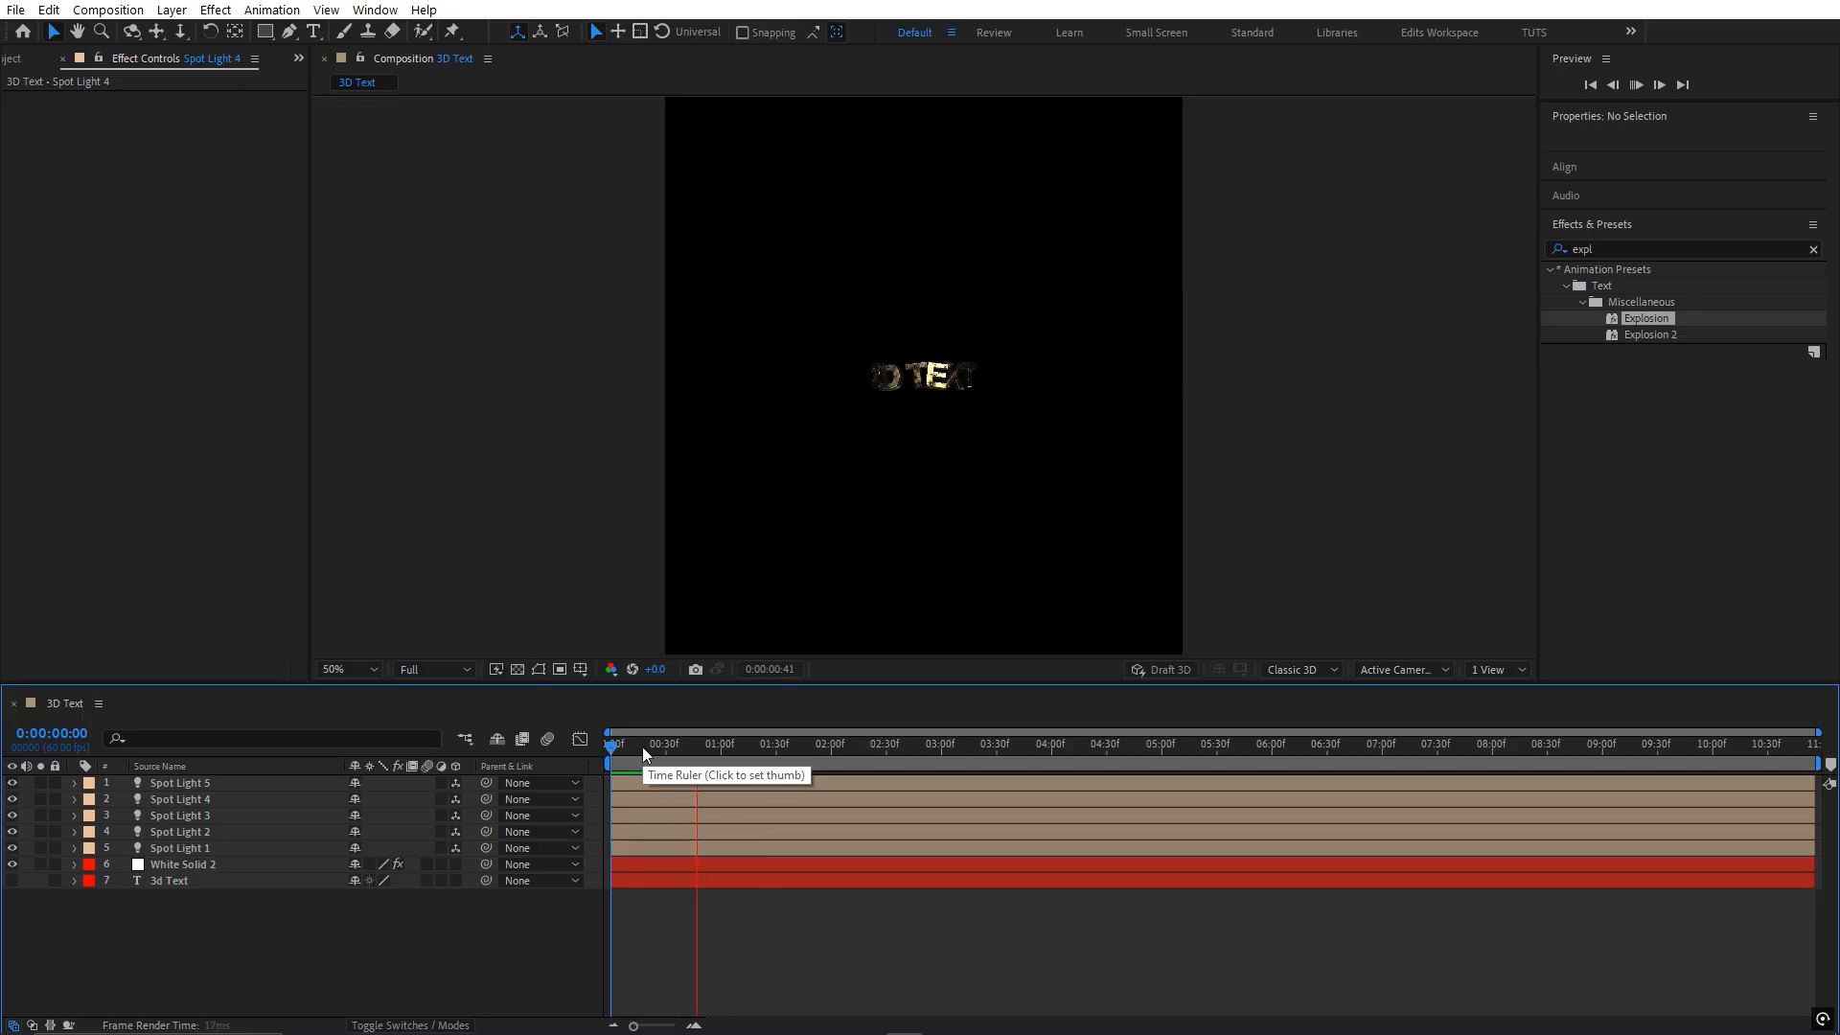
drag(642, 746, 594, 744)
key(space)
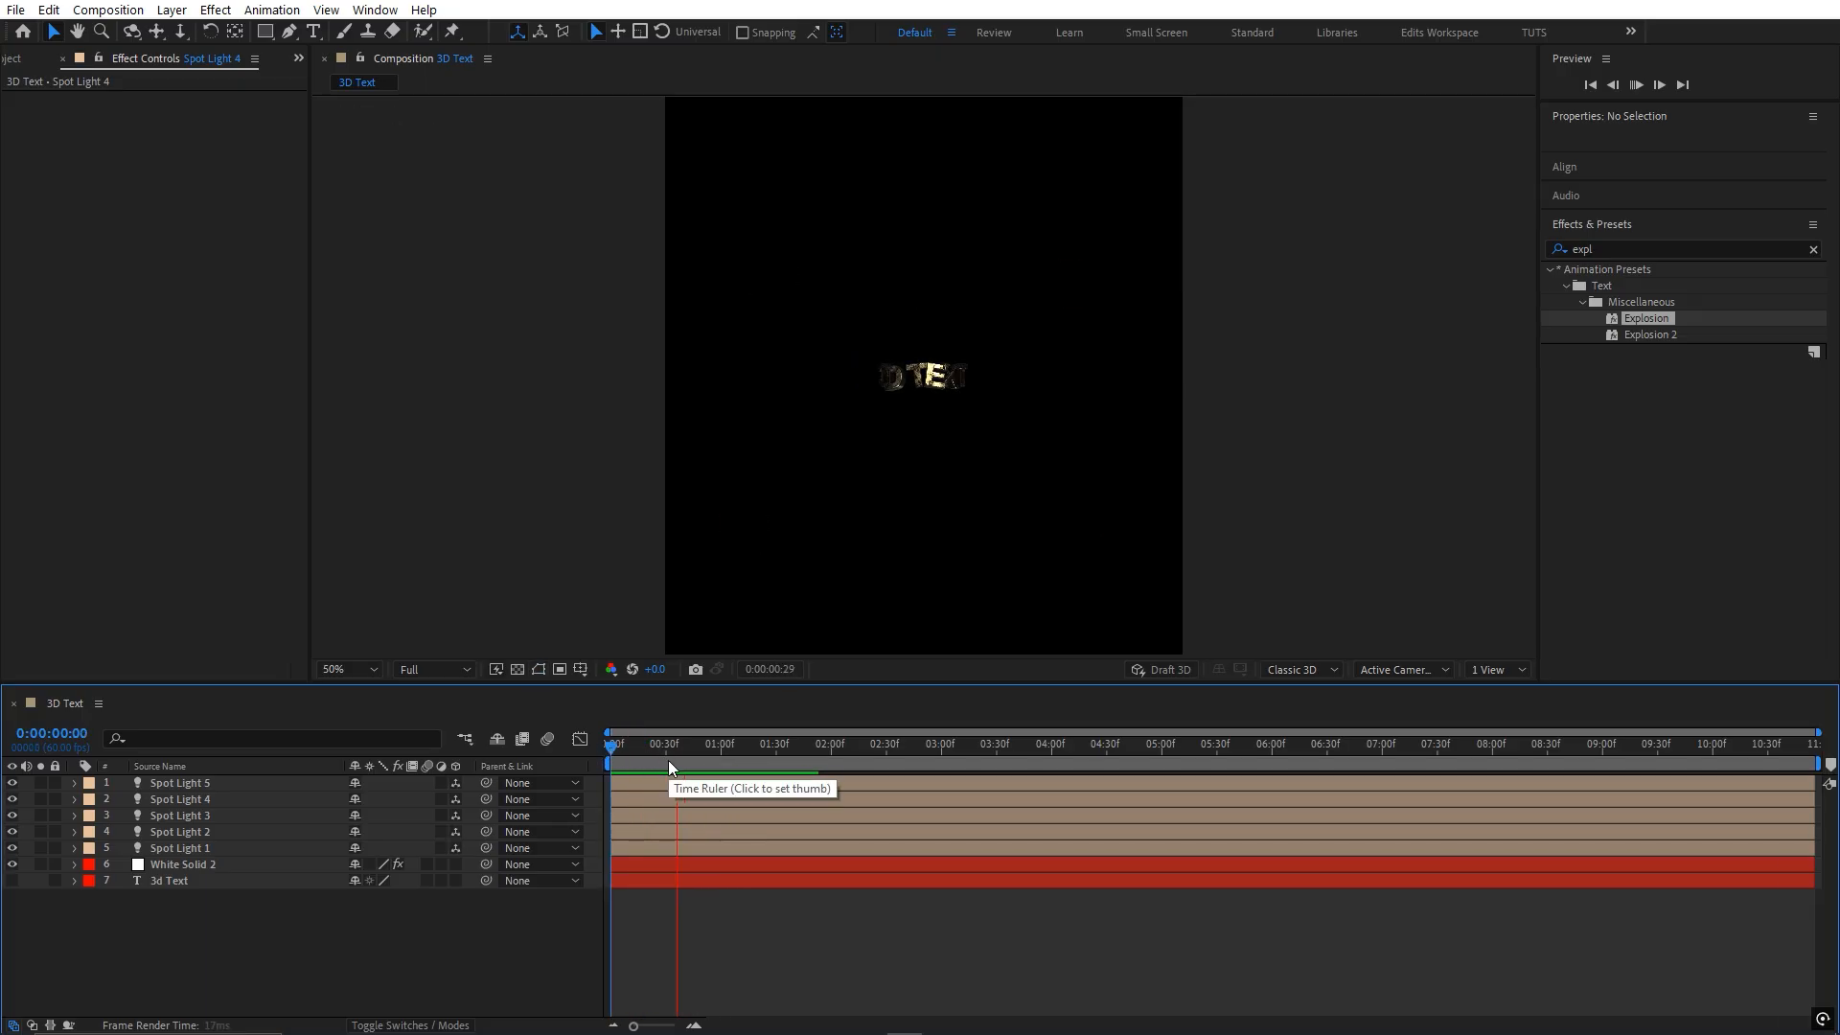
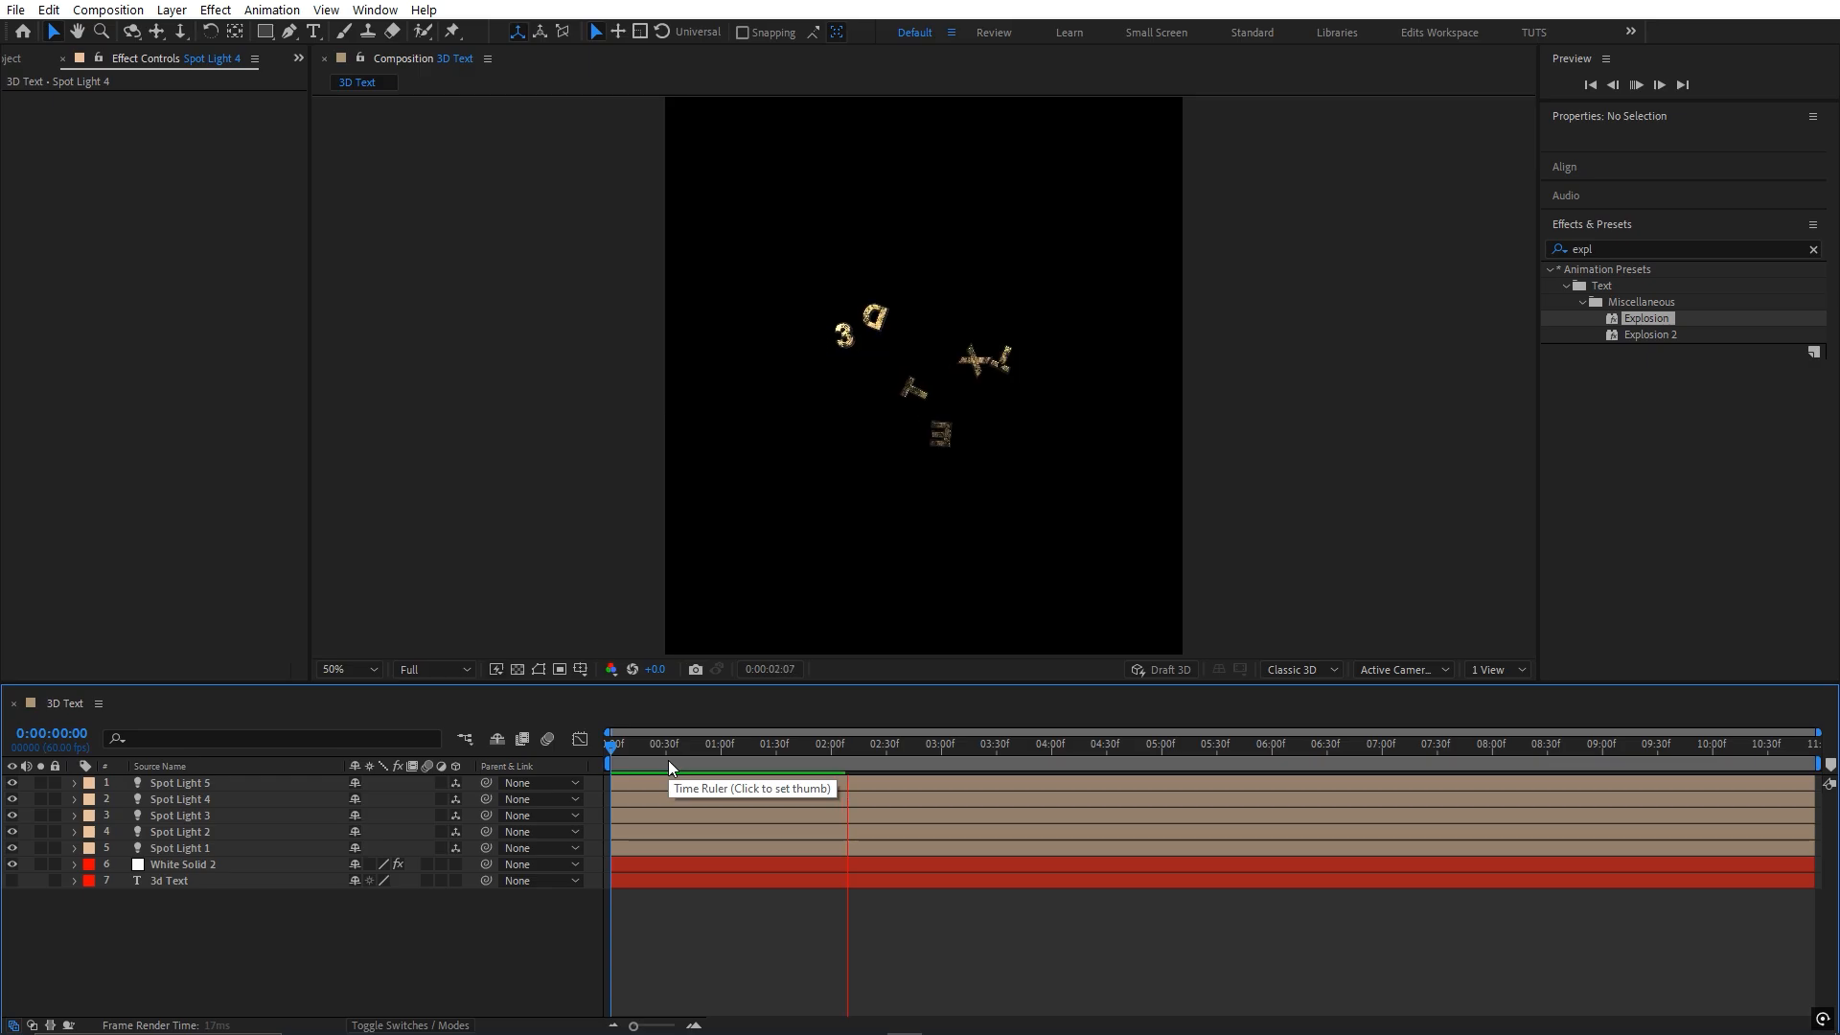
key(space)
key(space)
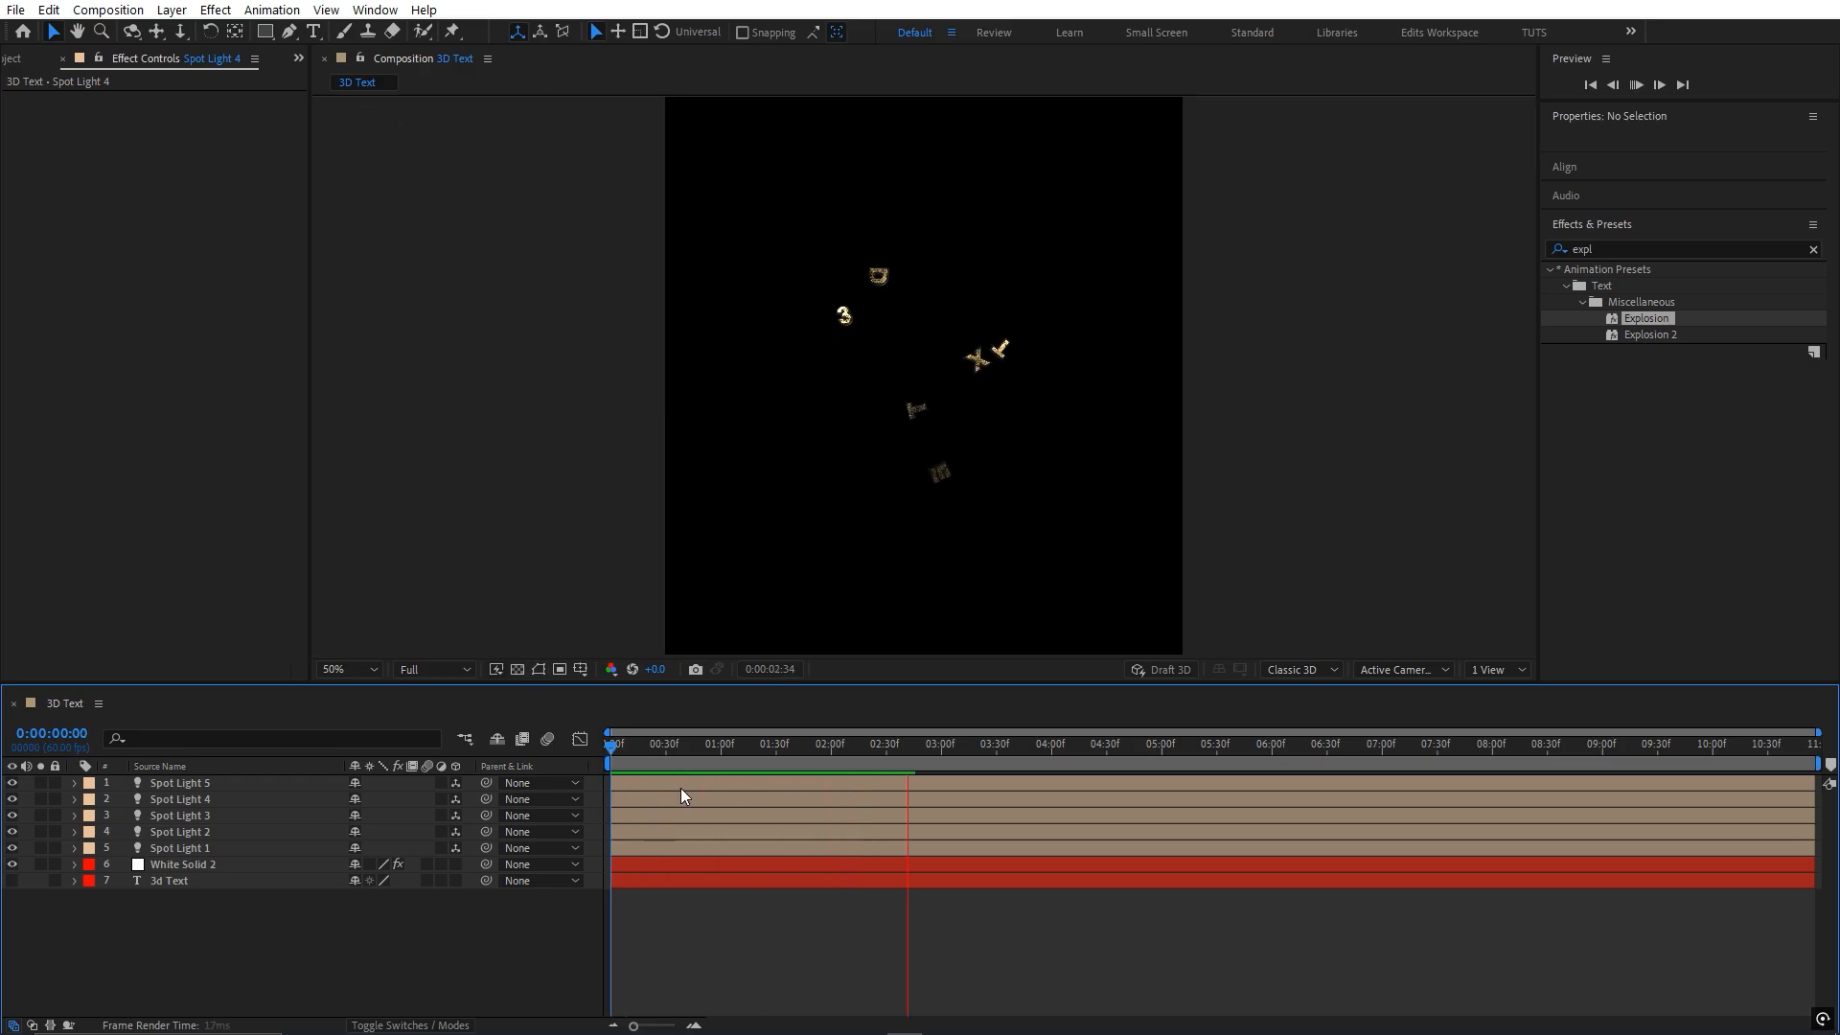
- At about 0:00:02:54, shift the two lower spot lights slightly farther down
drag(710, 749, 928, 755)
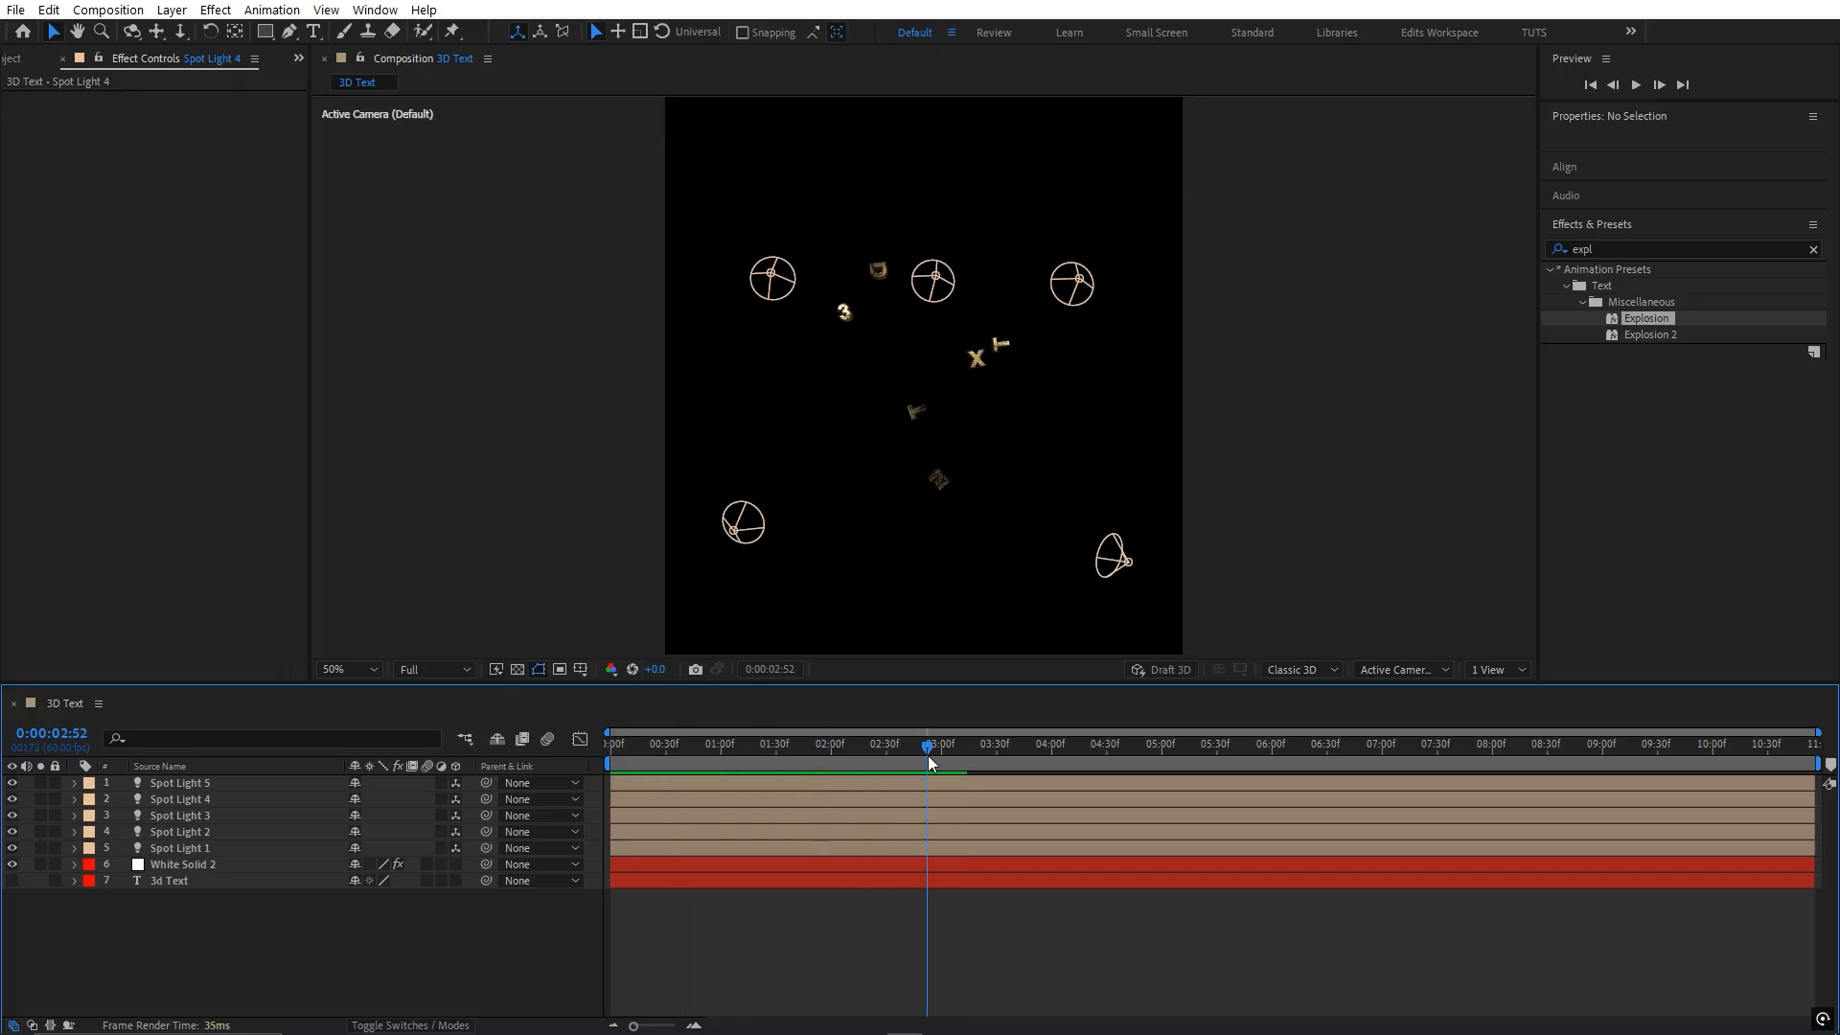
click(1129, 561)
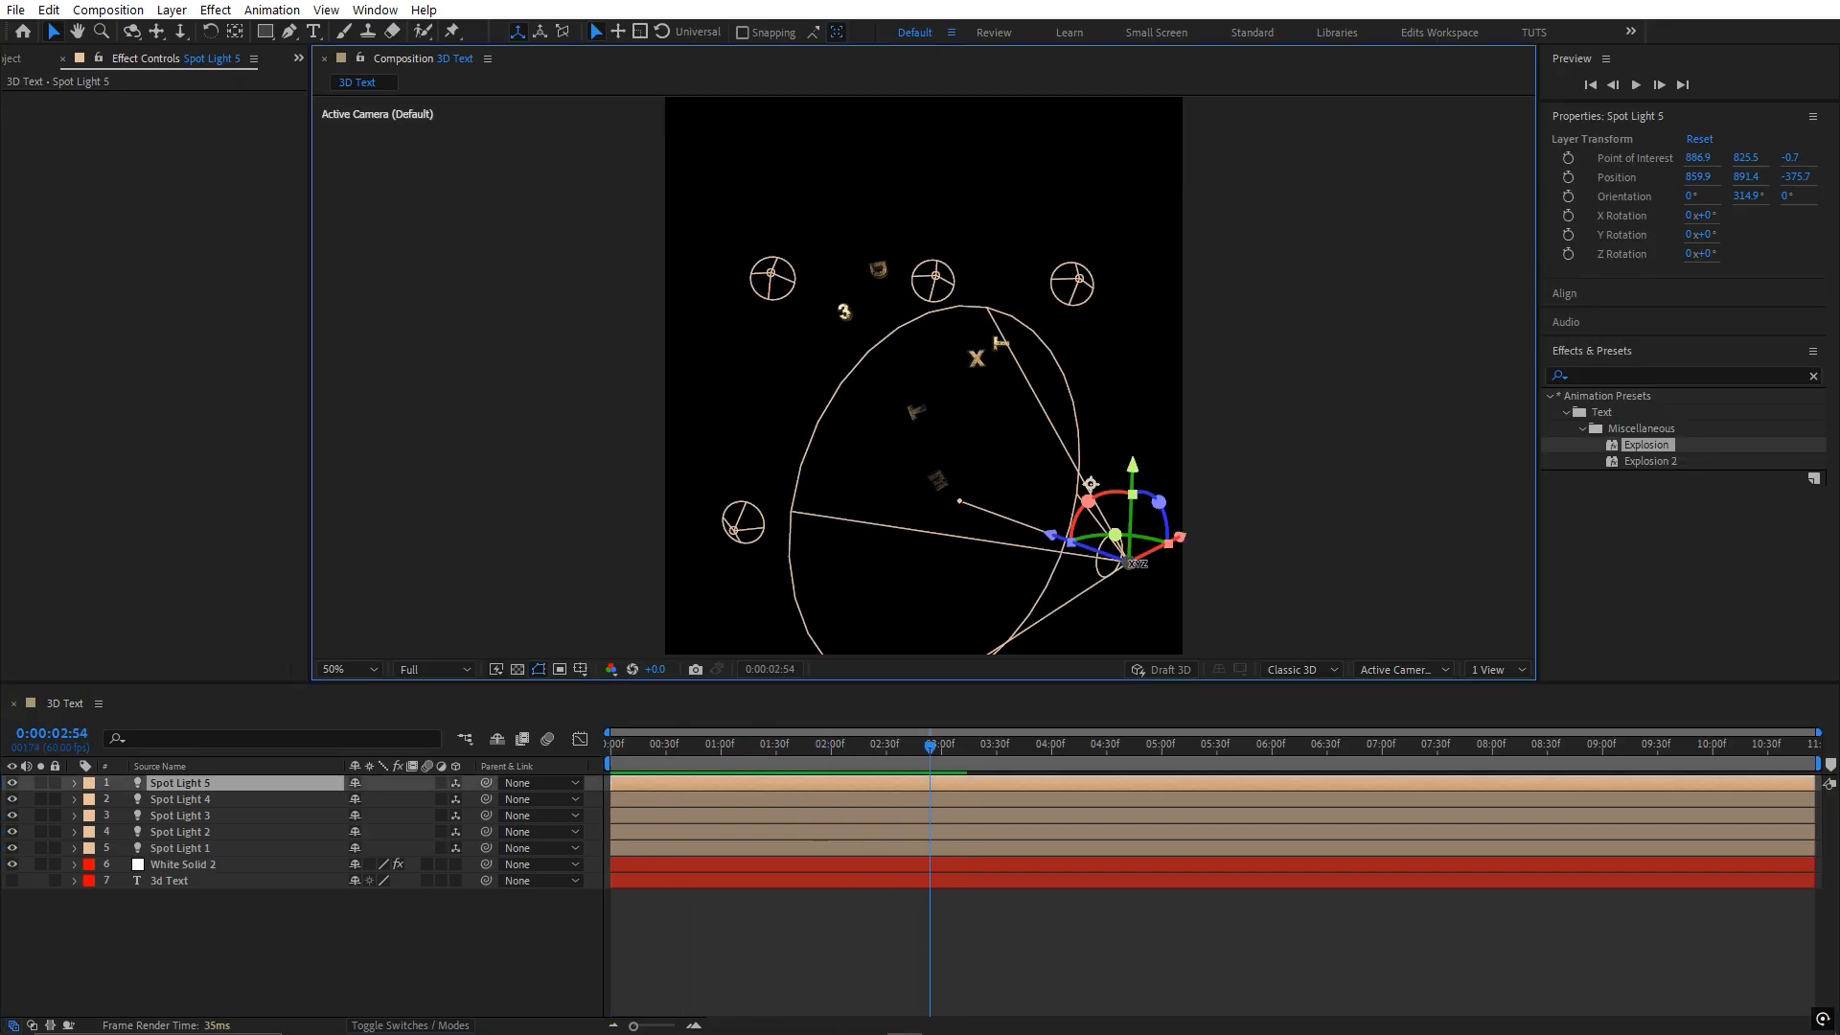
click(744, 527)
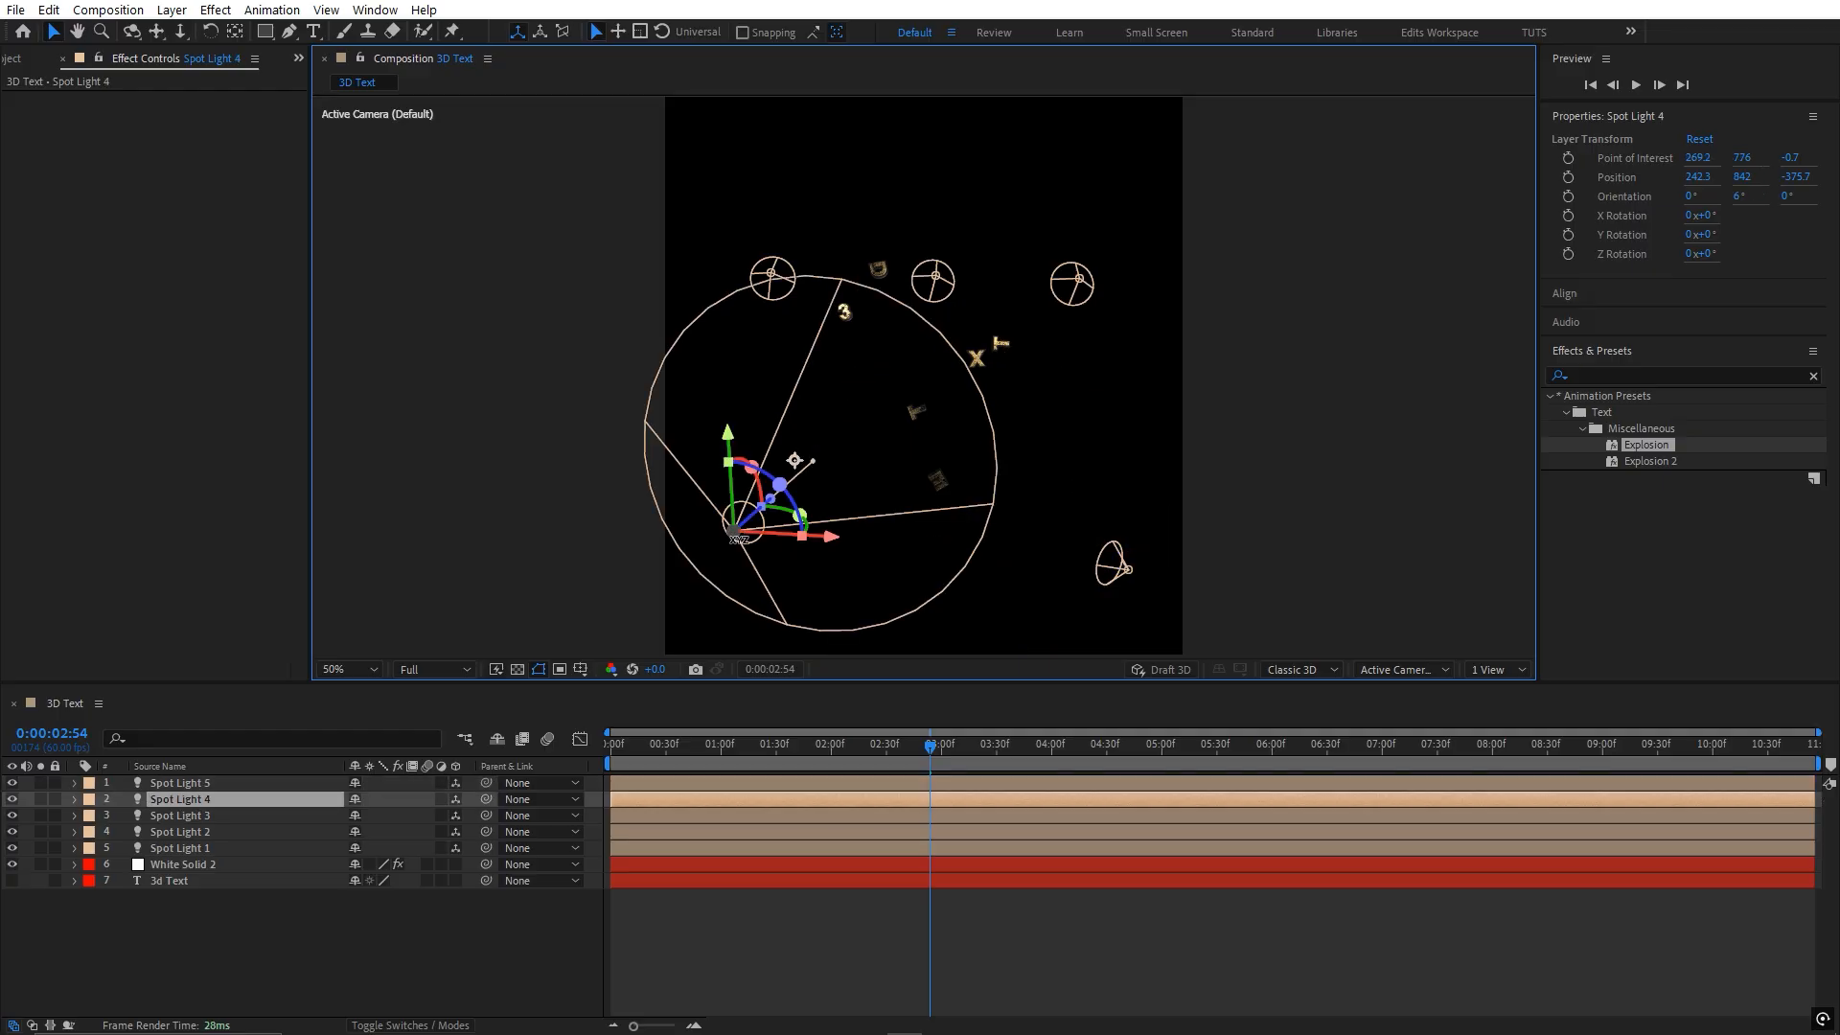
- Duplicate Spot Light 2 and place the copy centred below the text, between the two lower lights
click(959, 813)
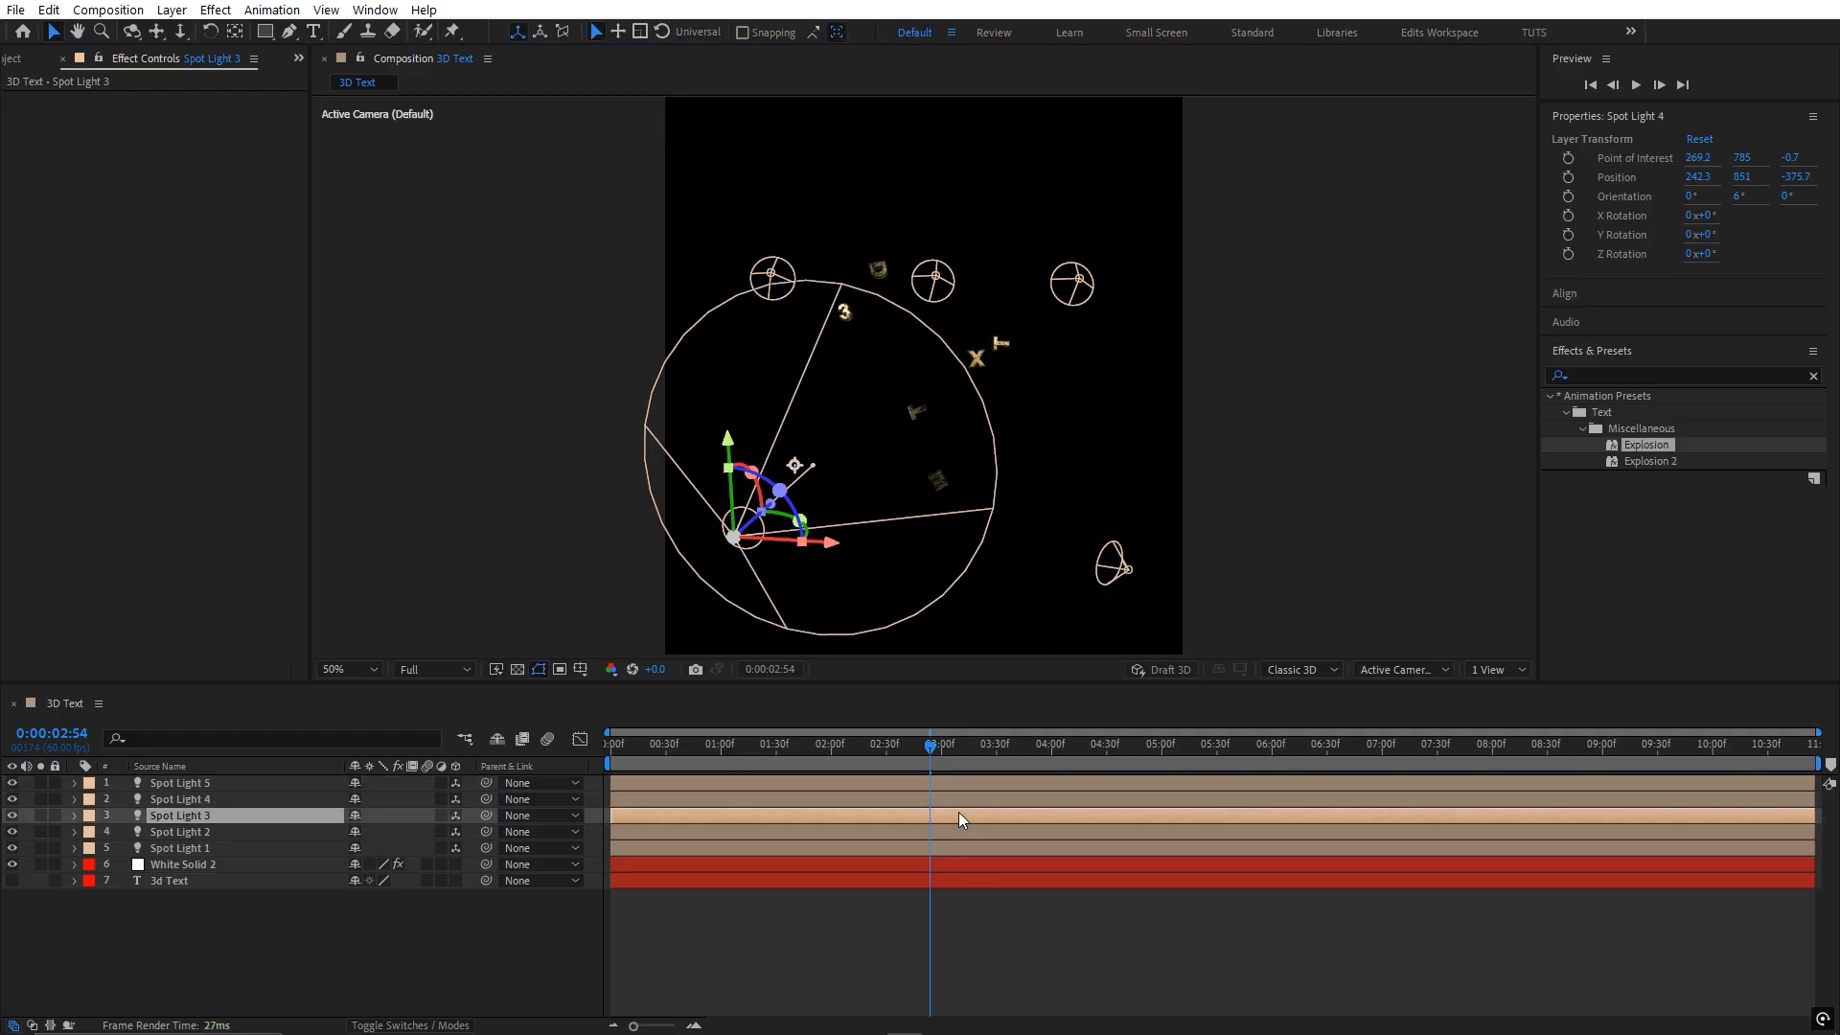
click(959, 842)
click(962, 832)
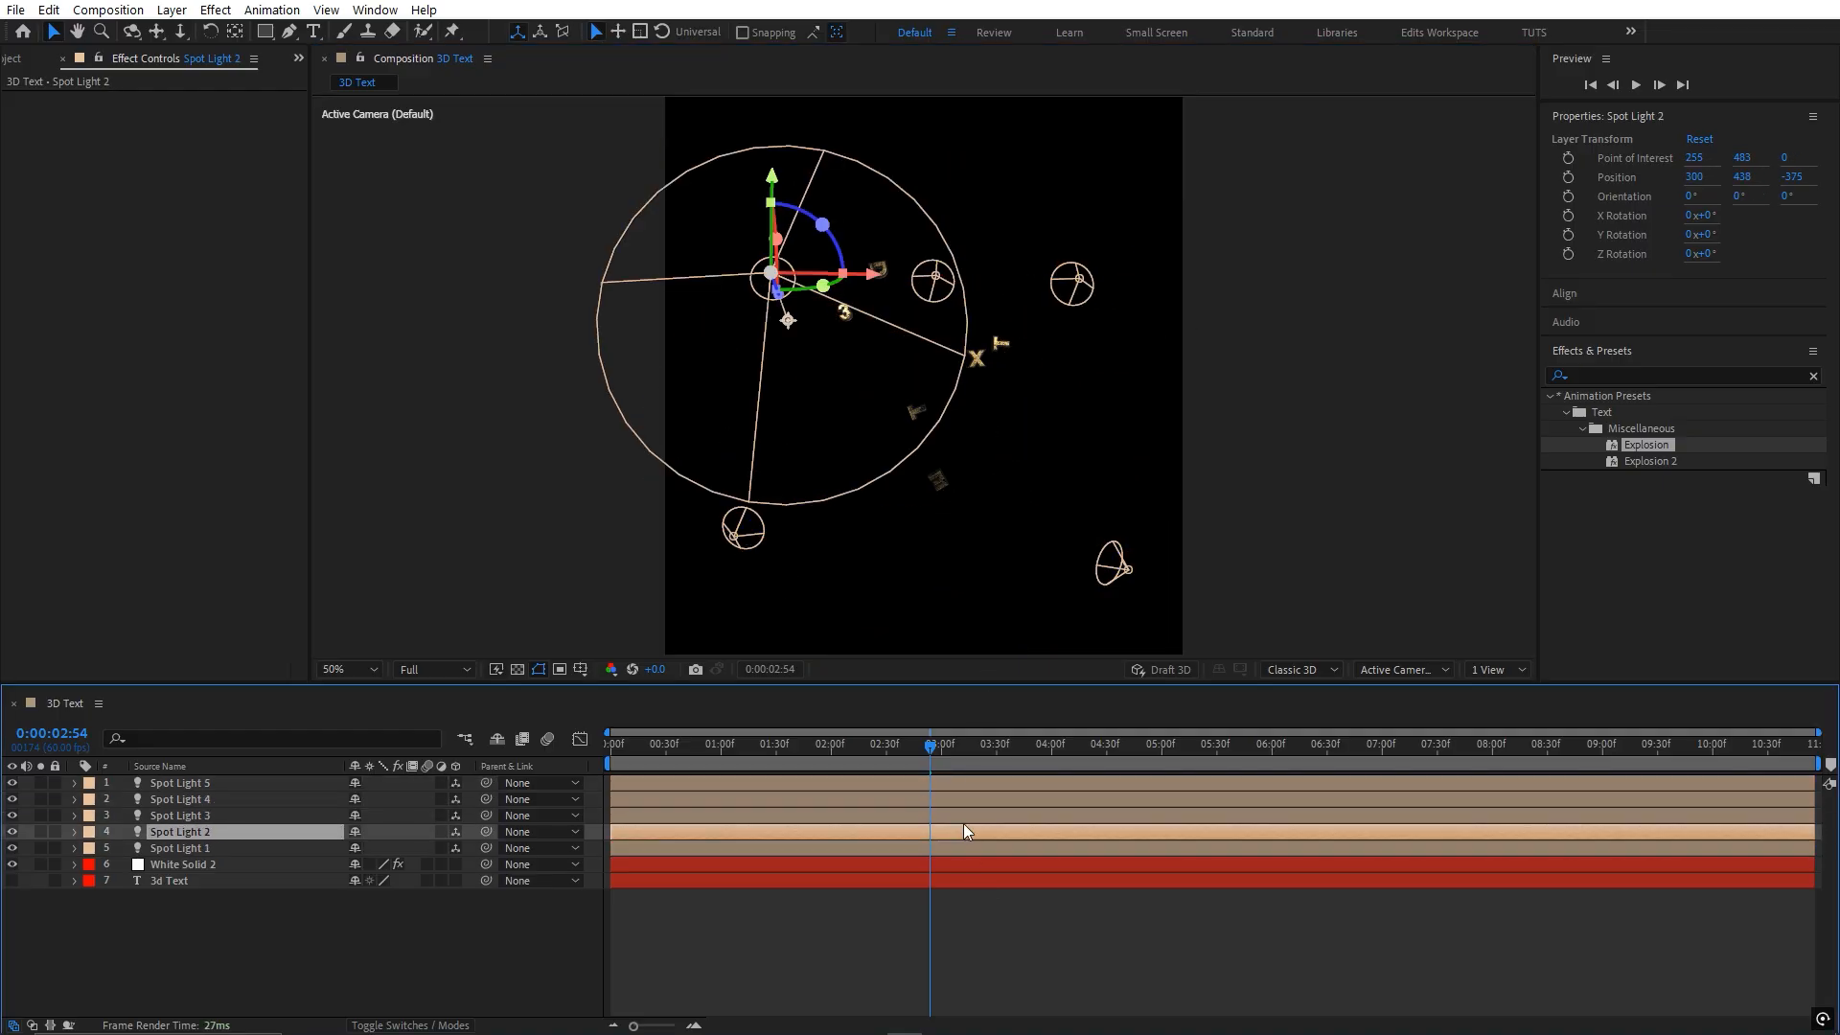
key(ctrl+d)
drag(772, 274, 918, 590)
click(942, 926)
- At 0:00:02:48, raise the bottom-centre spot light to about Y 915 and move the top-centre light up slightly
drag(936, 754, 637, 746)
drag(799, 762, 919, 757)
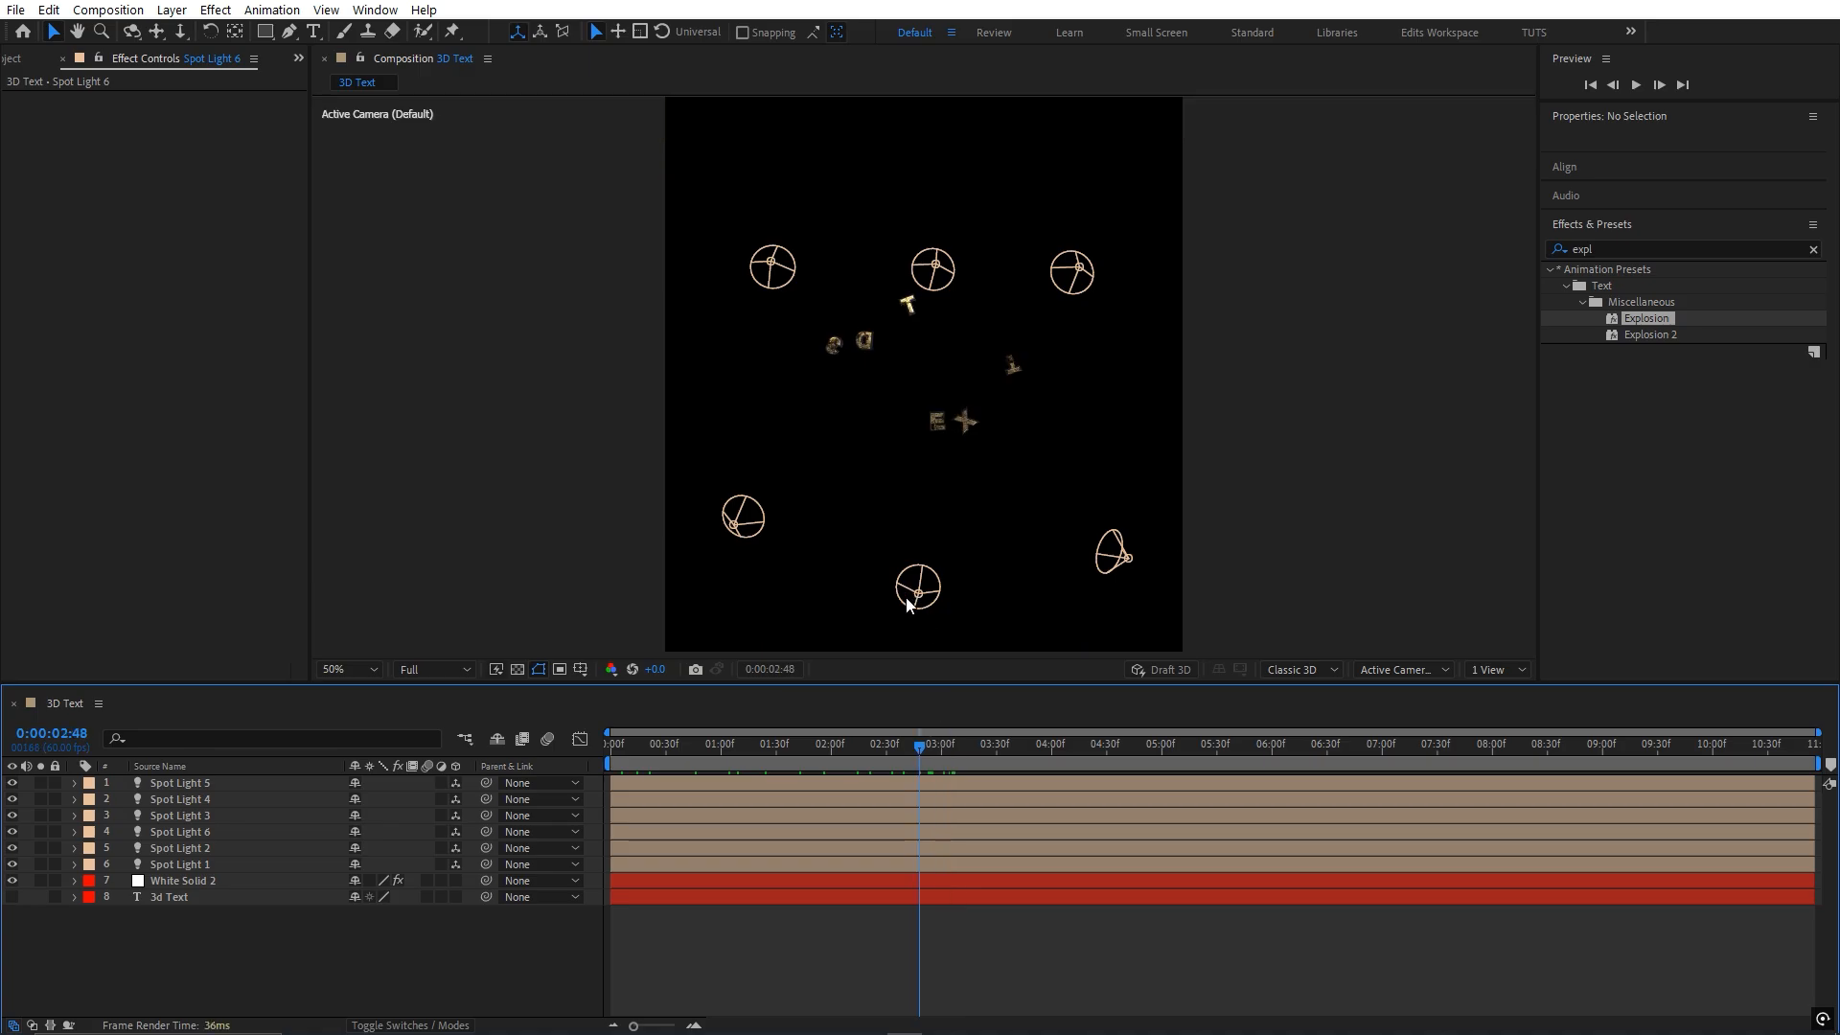
click(915, 589)
drag(919, 594, 917, 566)
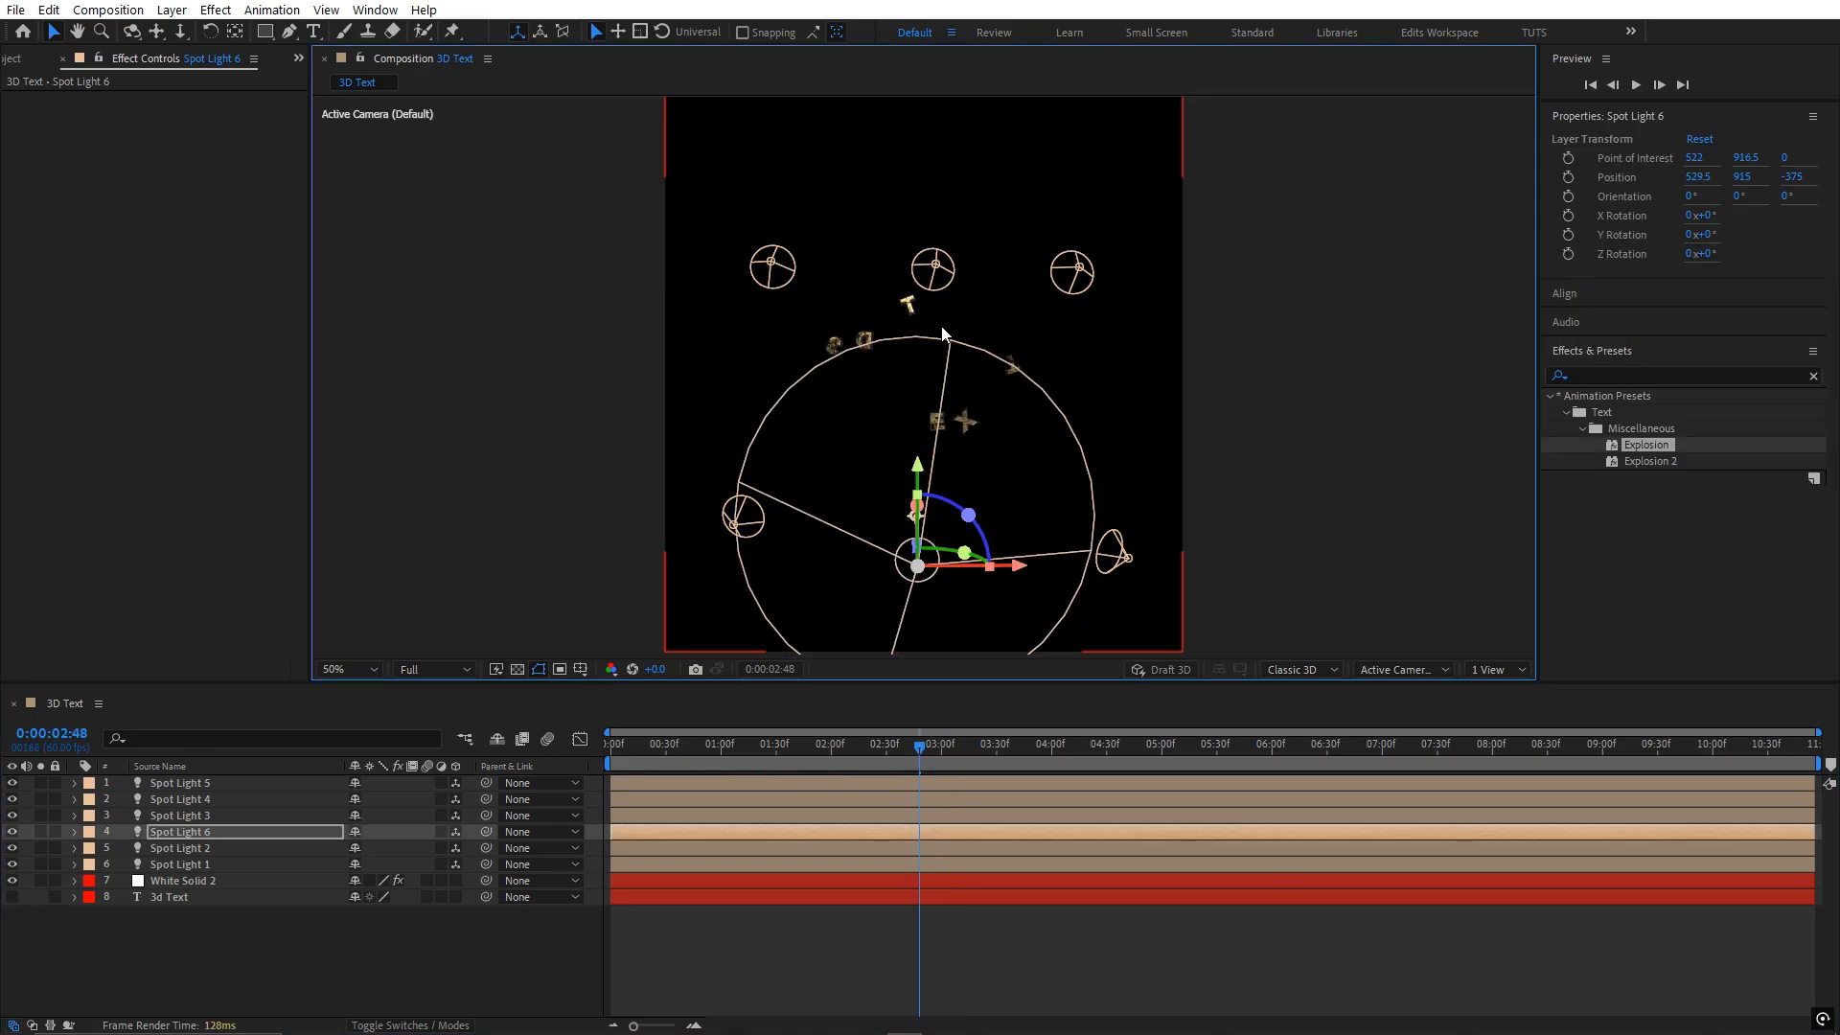
click(935, 268)
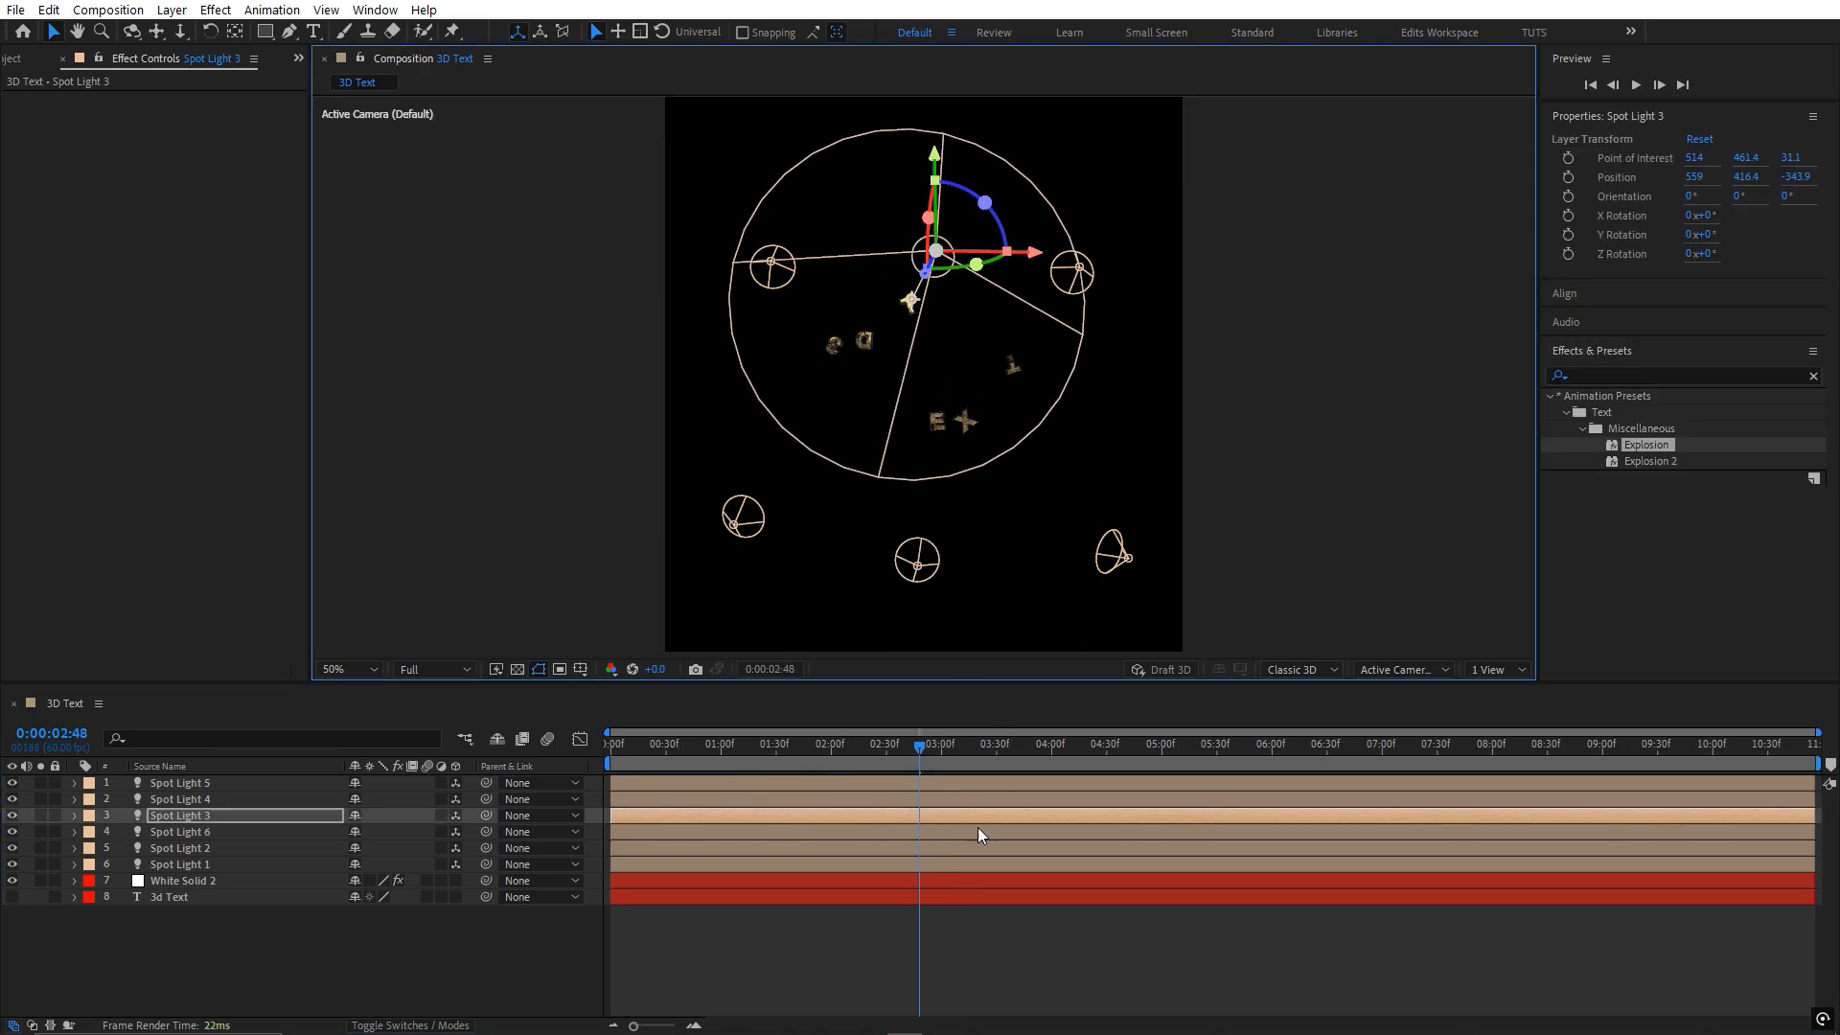
click(935, 847)
- Scrub through the text explosion and preview the animation with all six spot lights
drag(856, 750, 1073, 749)
key(space)
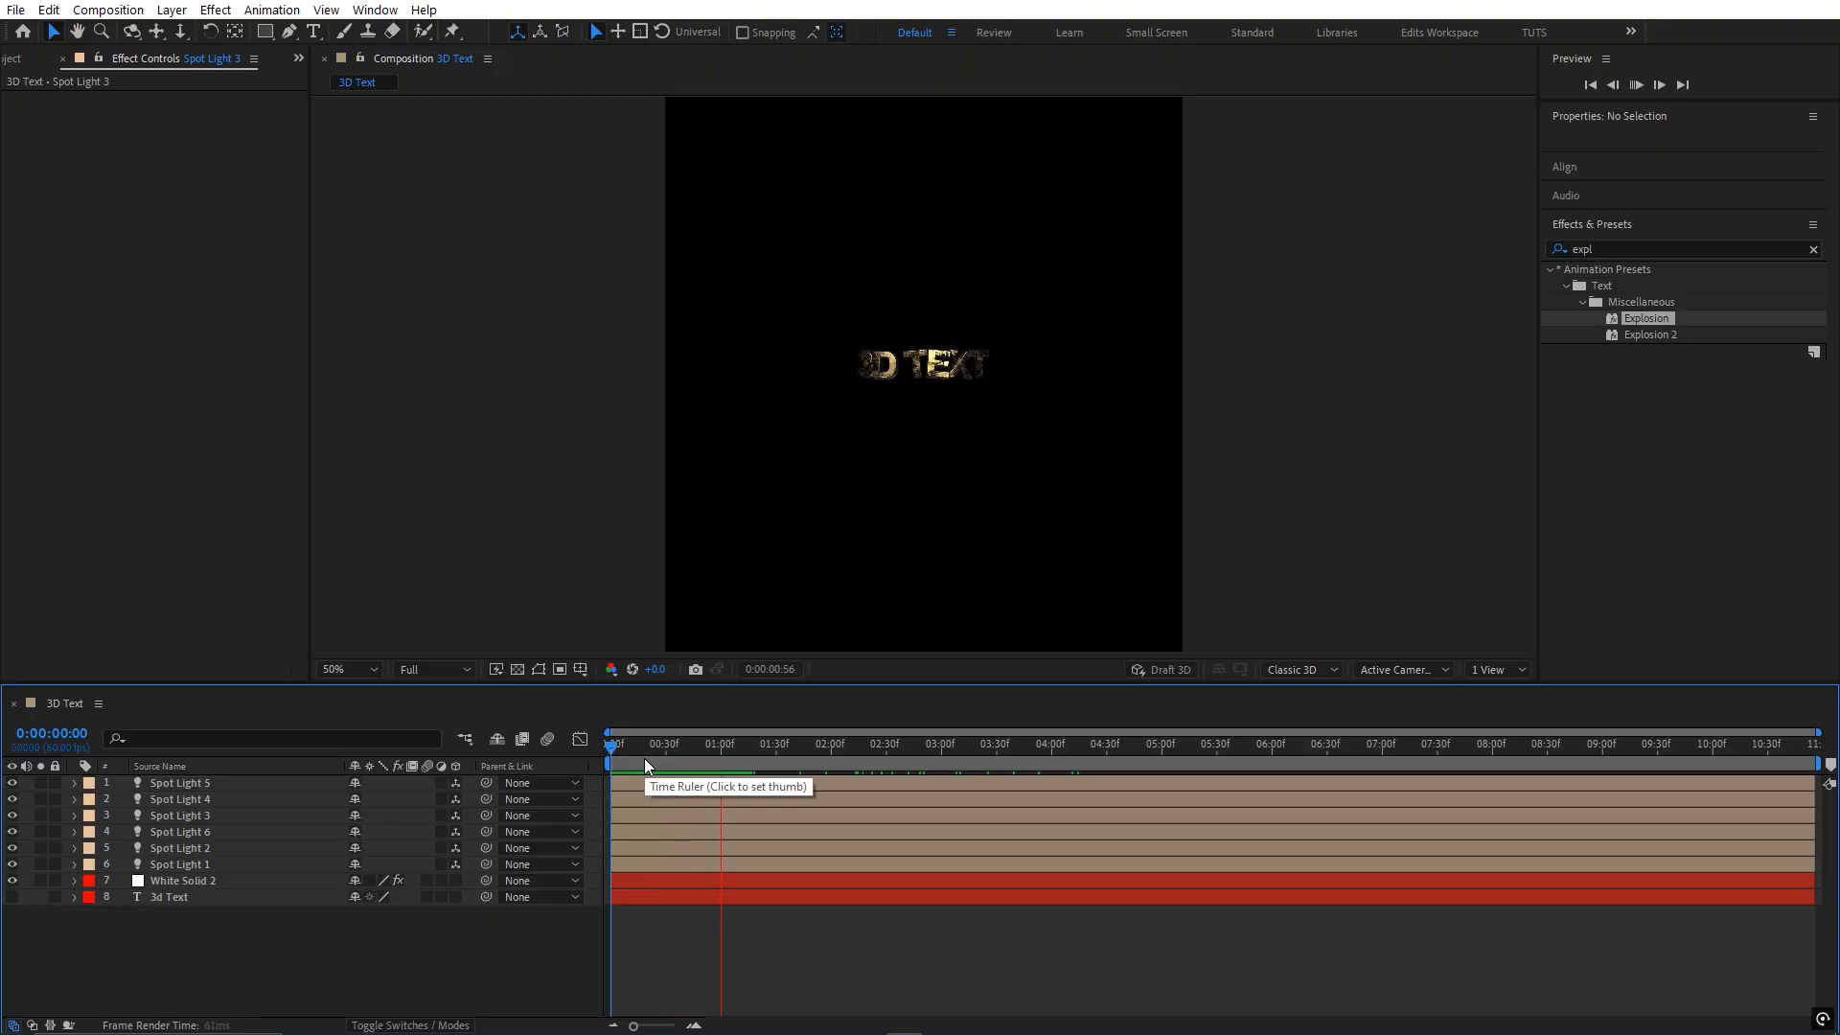
key(space)
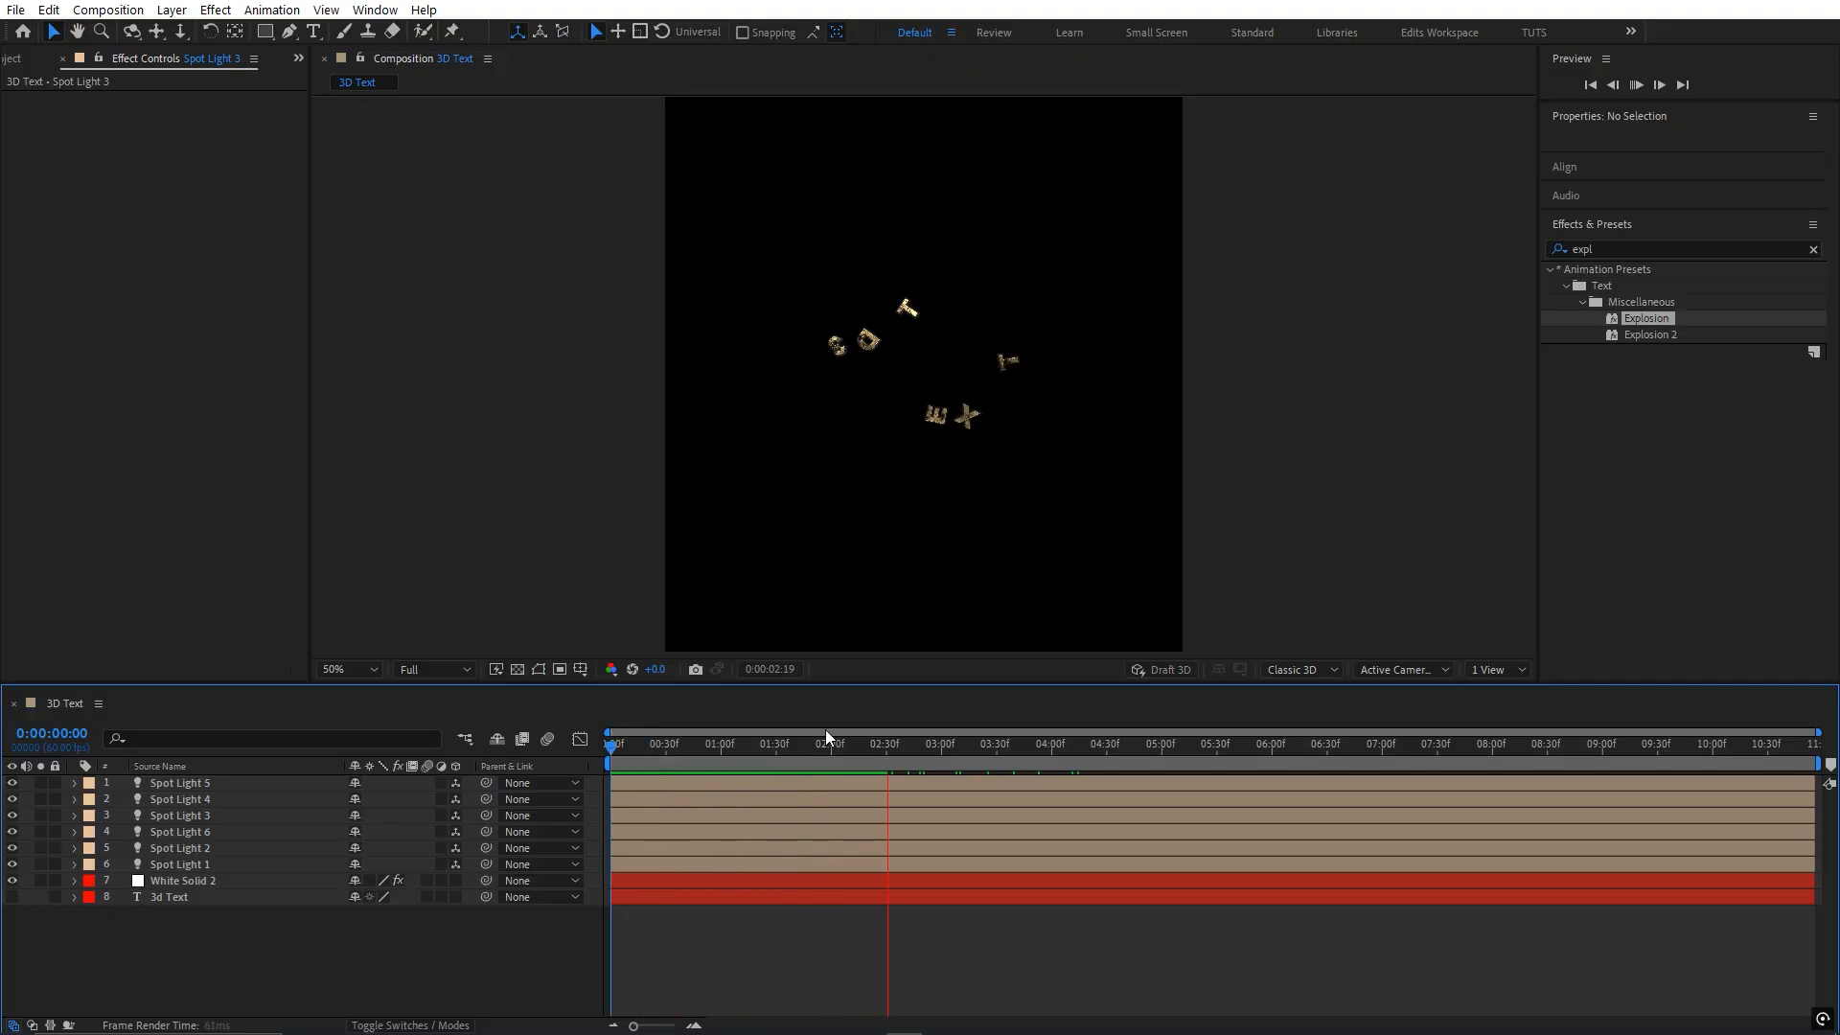
- Examine the 3d Text layer's keyframes around 0:00:01:58, where the explosion starts
click(826, 753)
click(841, 899)
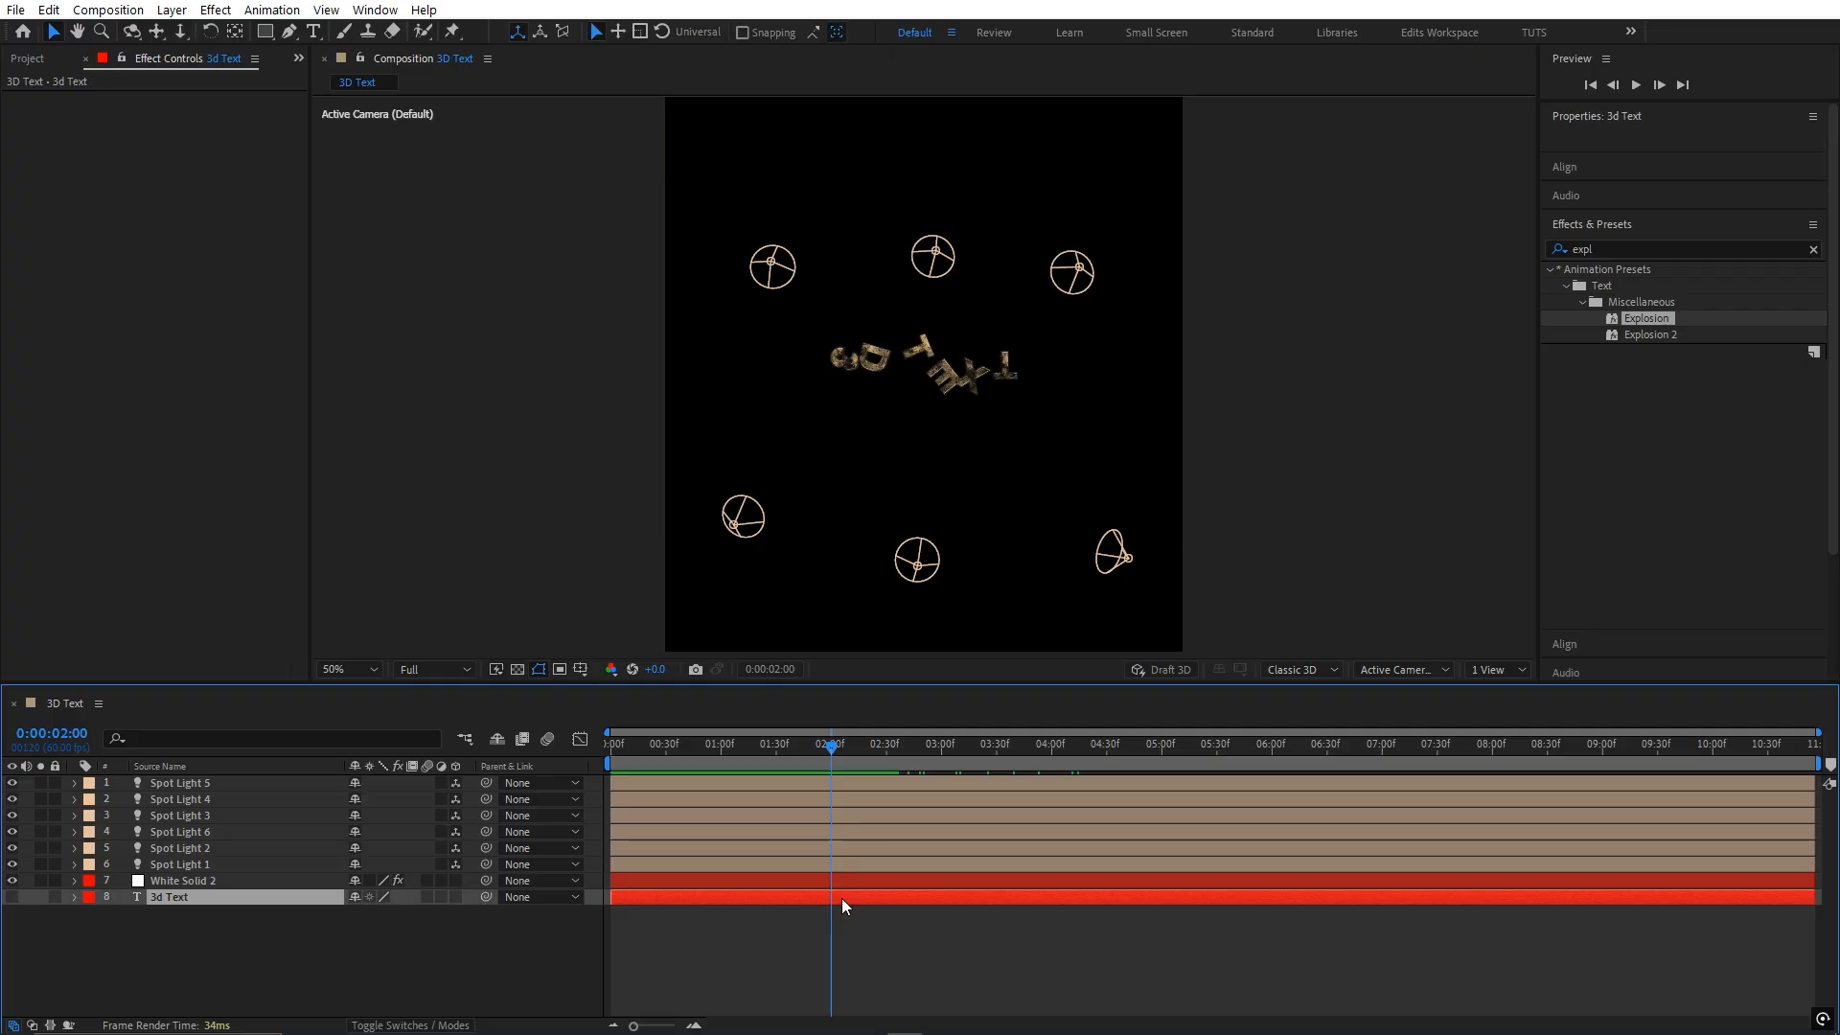
key(u)
click(827, 748)
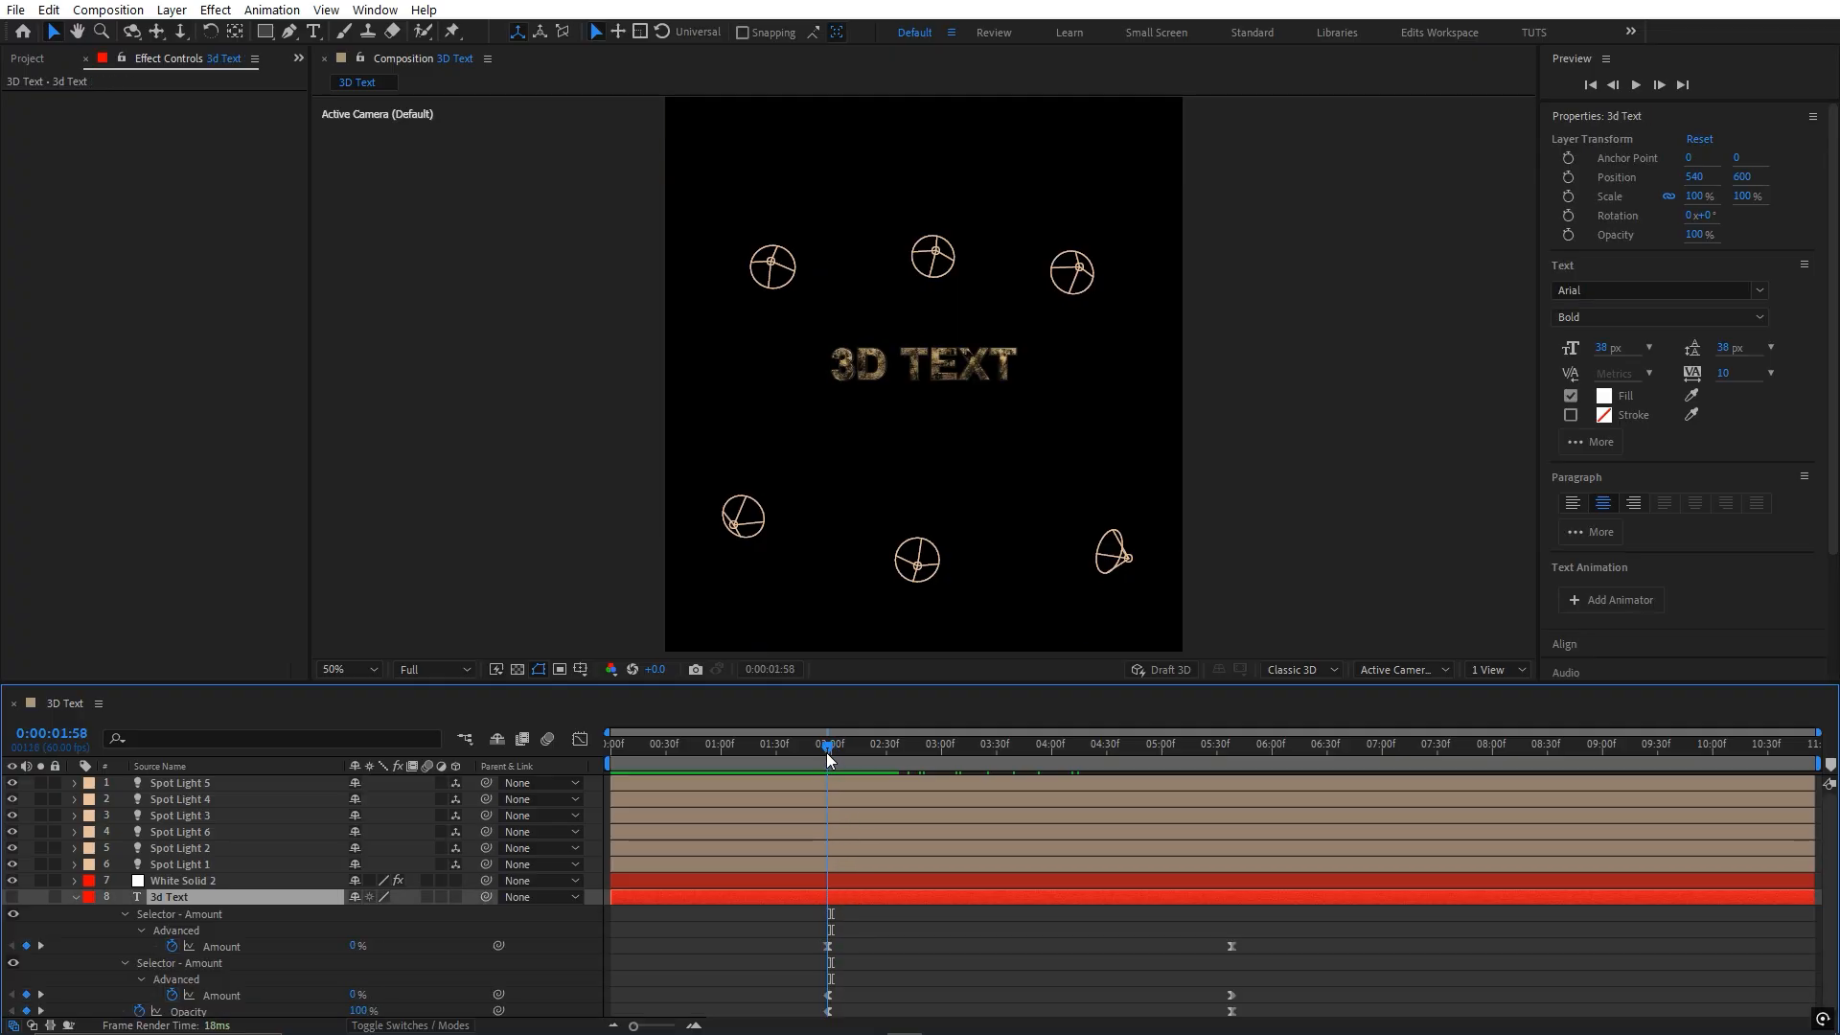
scroll(813, 819, up, 2)
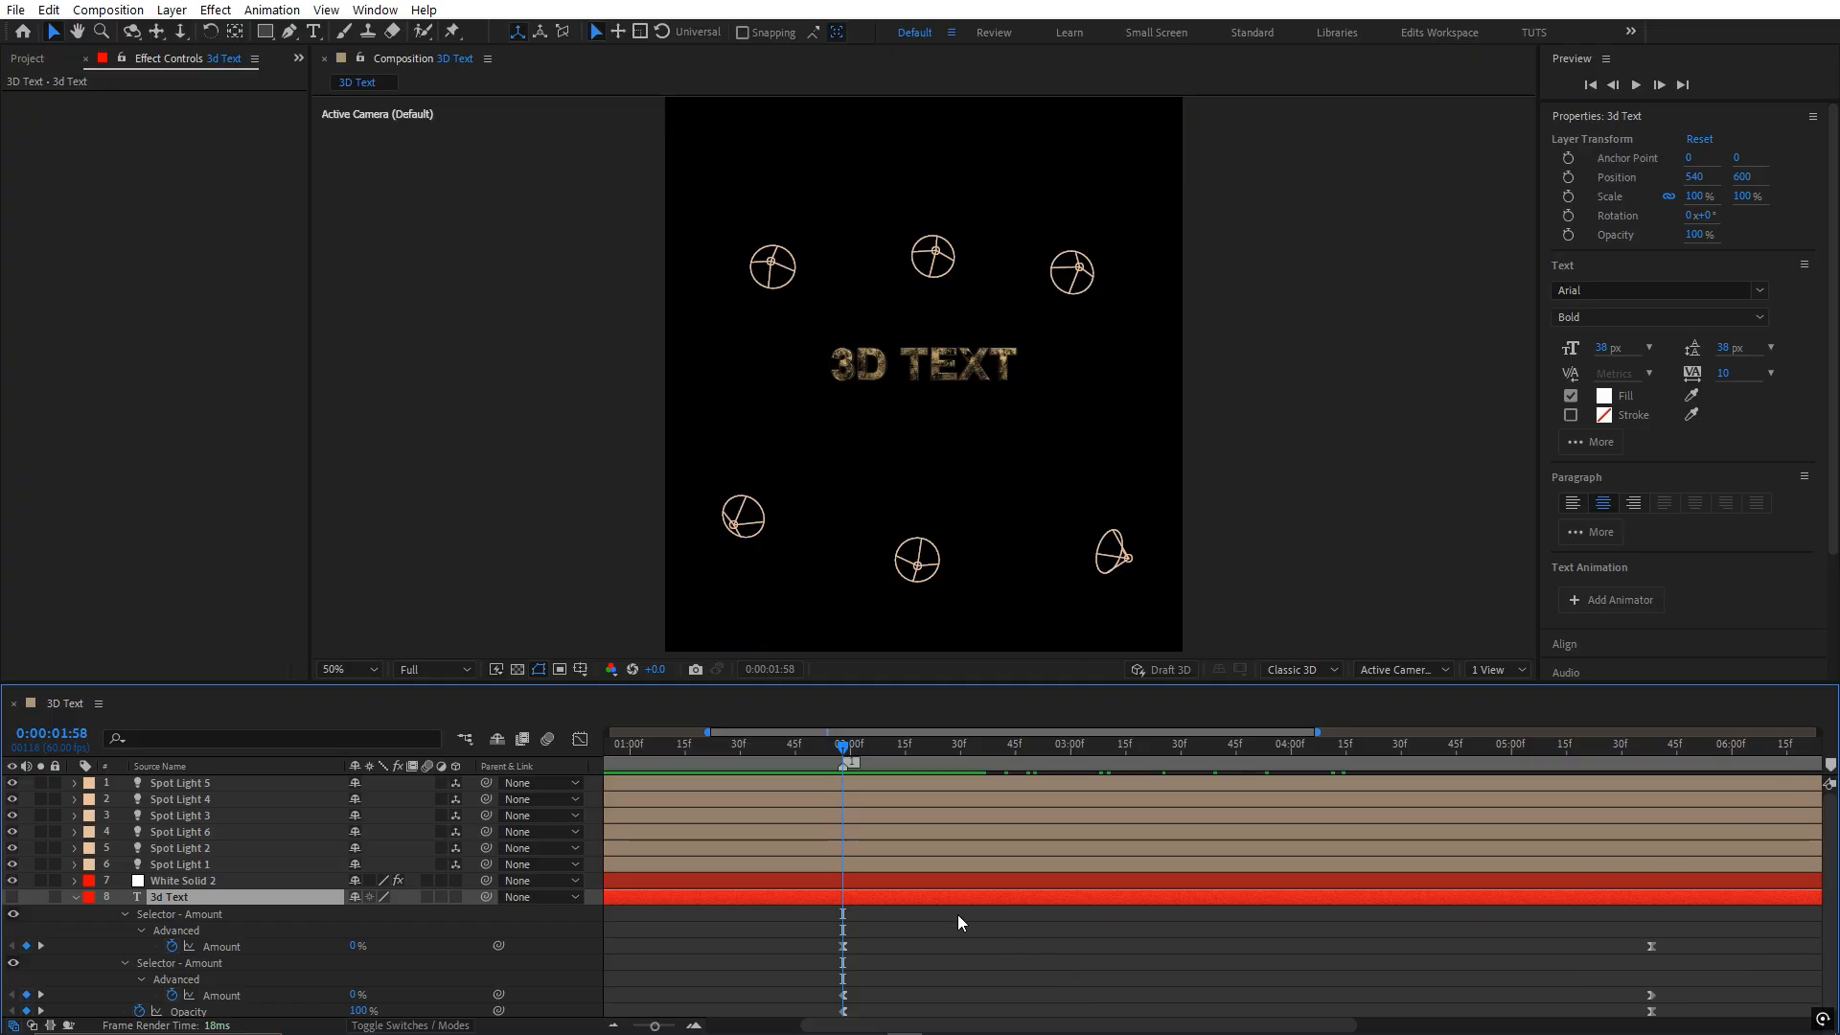
scroll(931, 871, down, 2)
key(u)
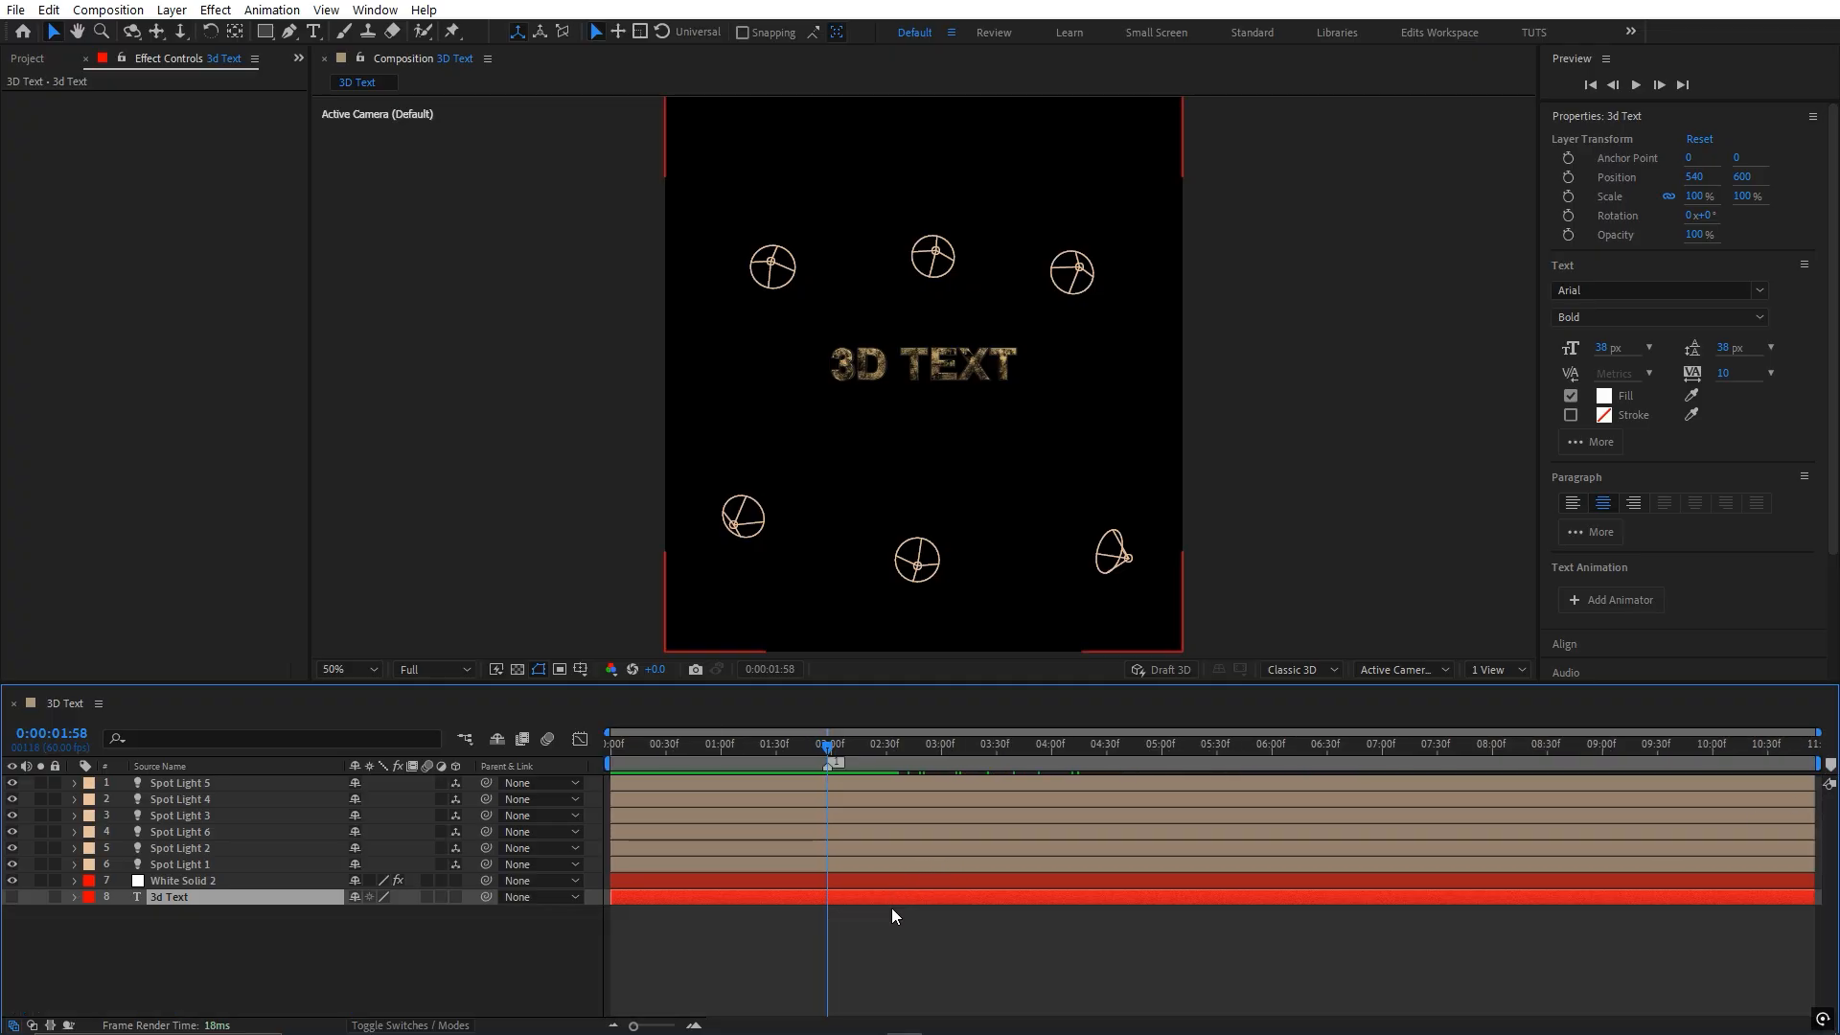
- Pre-compose all the spot lights, White Solid 2 and the 3d Text layer into a composition named Text 1
click(884, 940)
drag(268, 947, 227, 734)
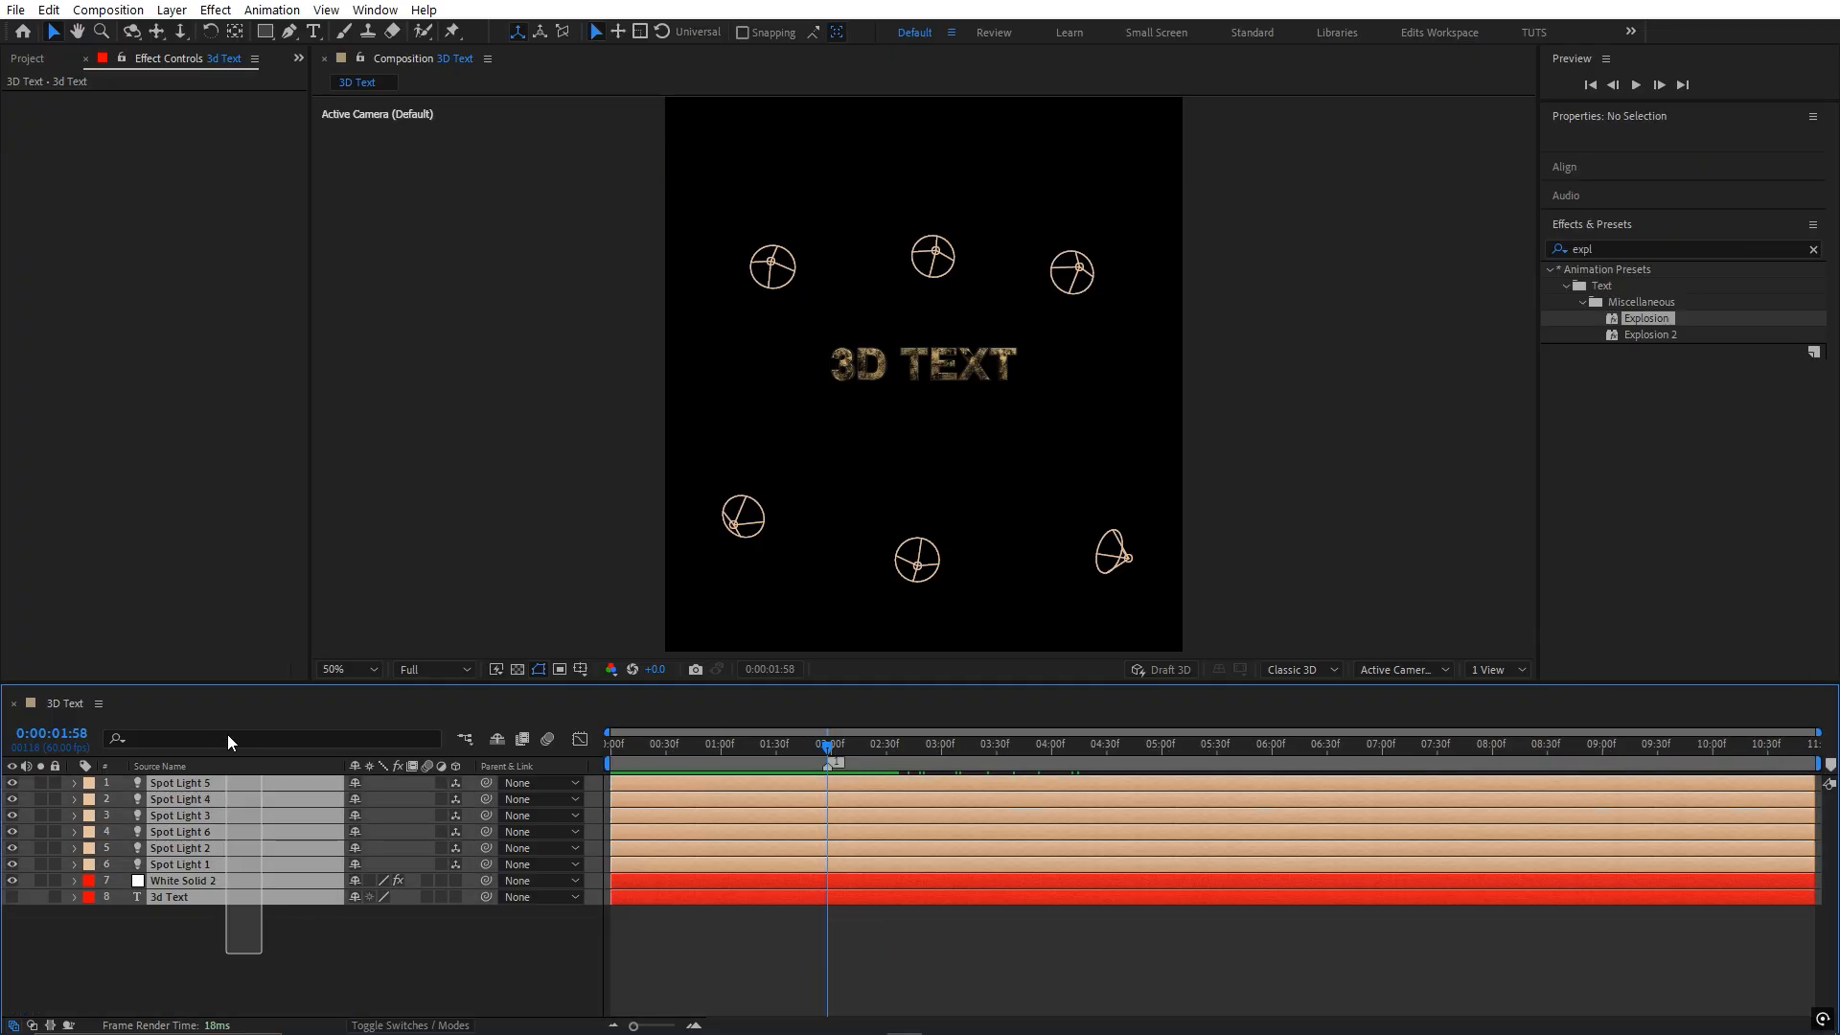
right_click(228, 801)
click(369, 676)
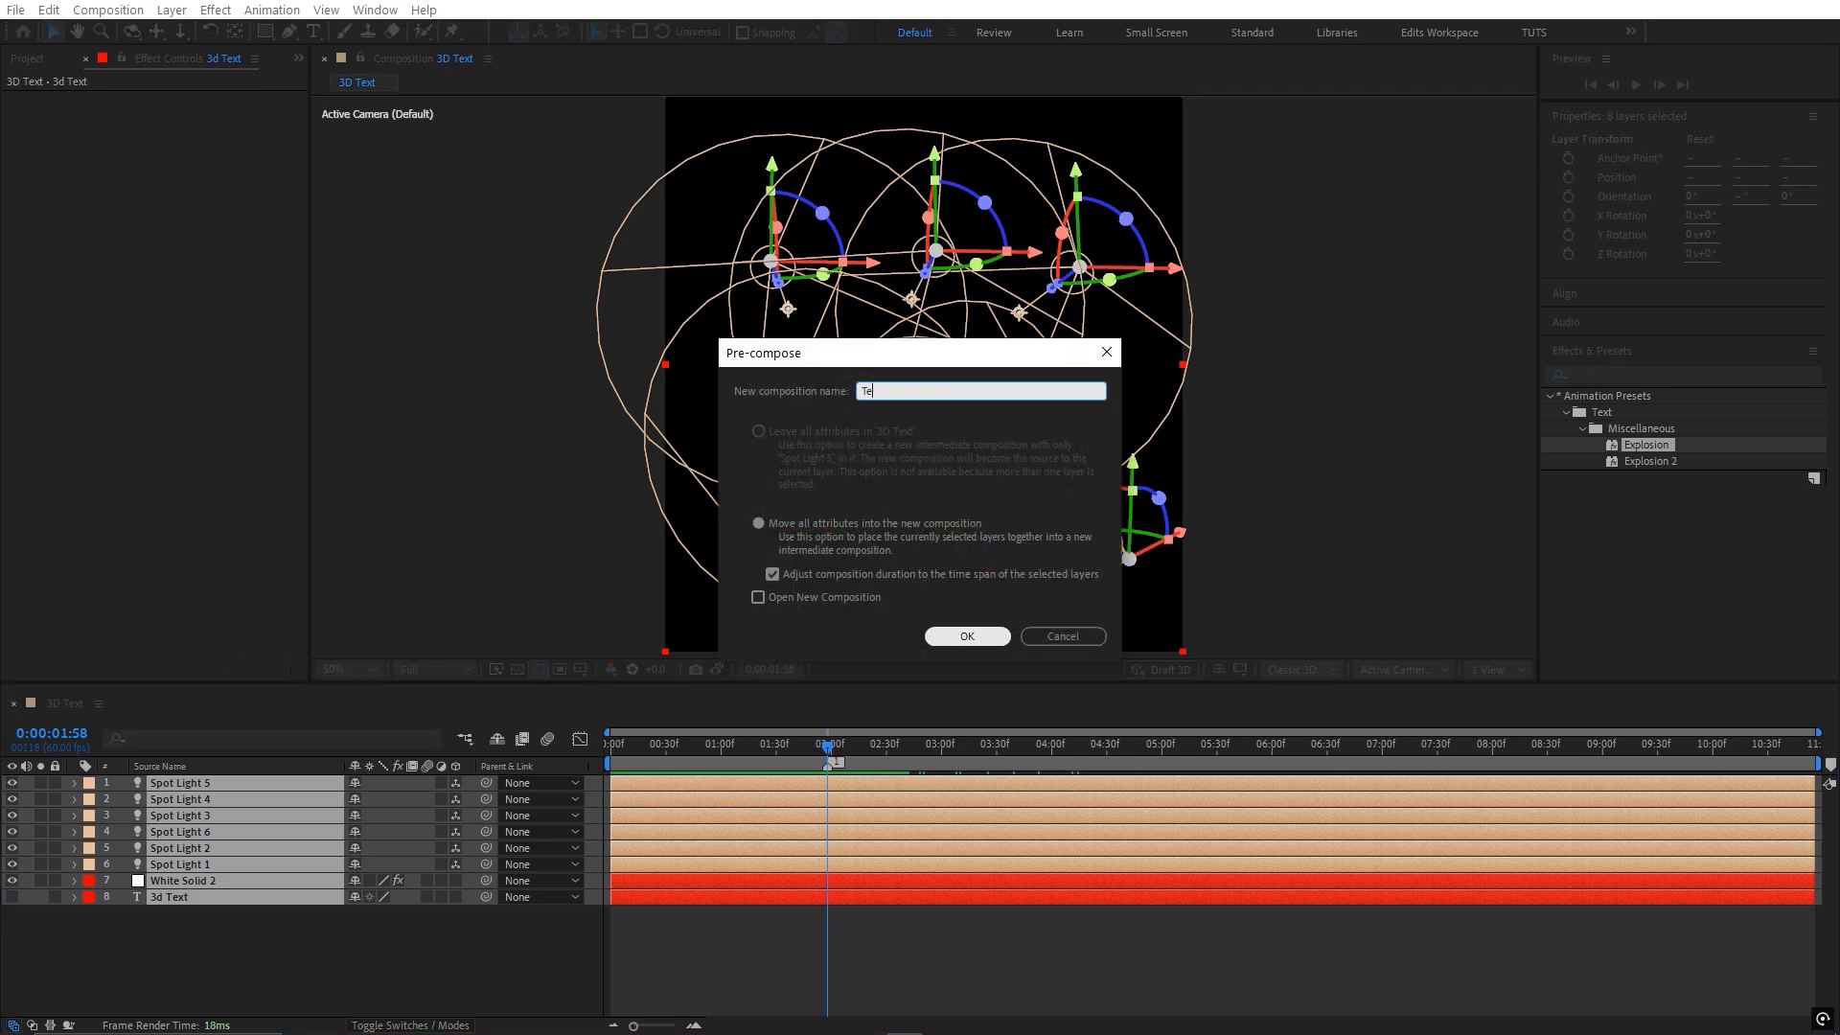
key(Return)
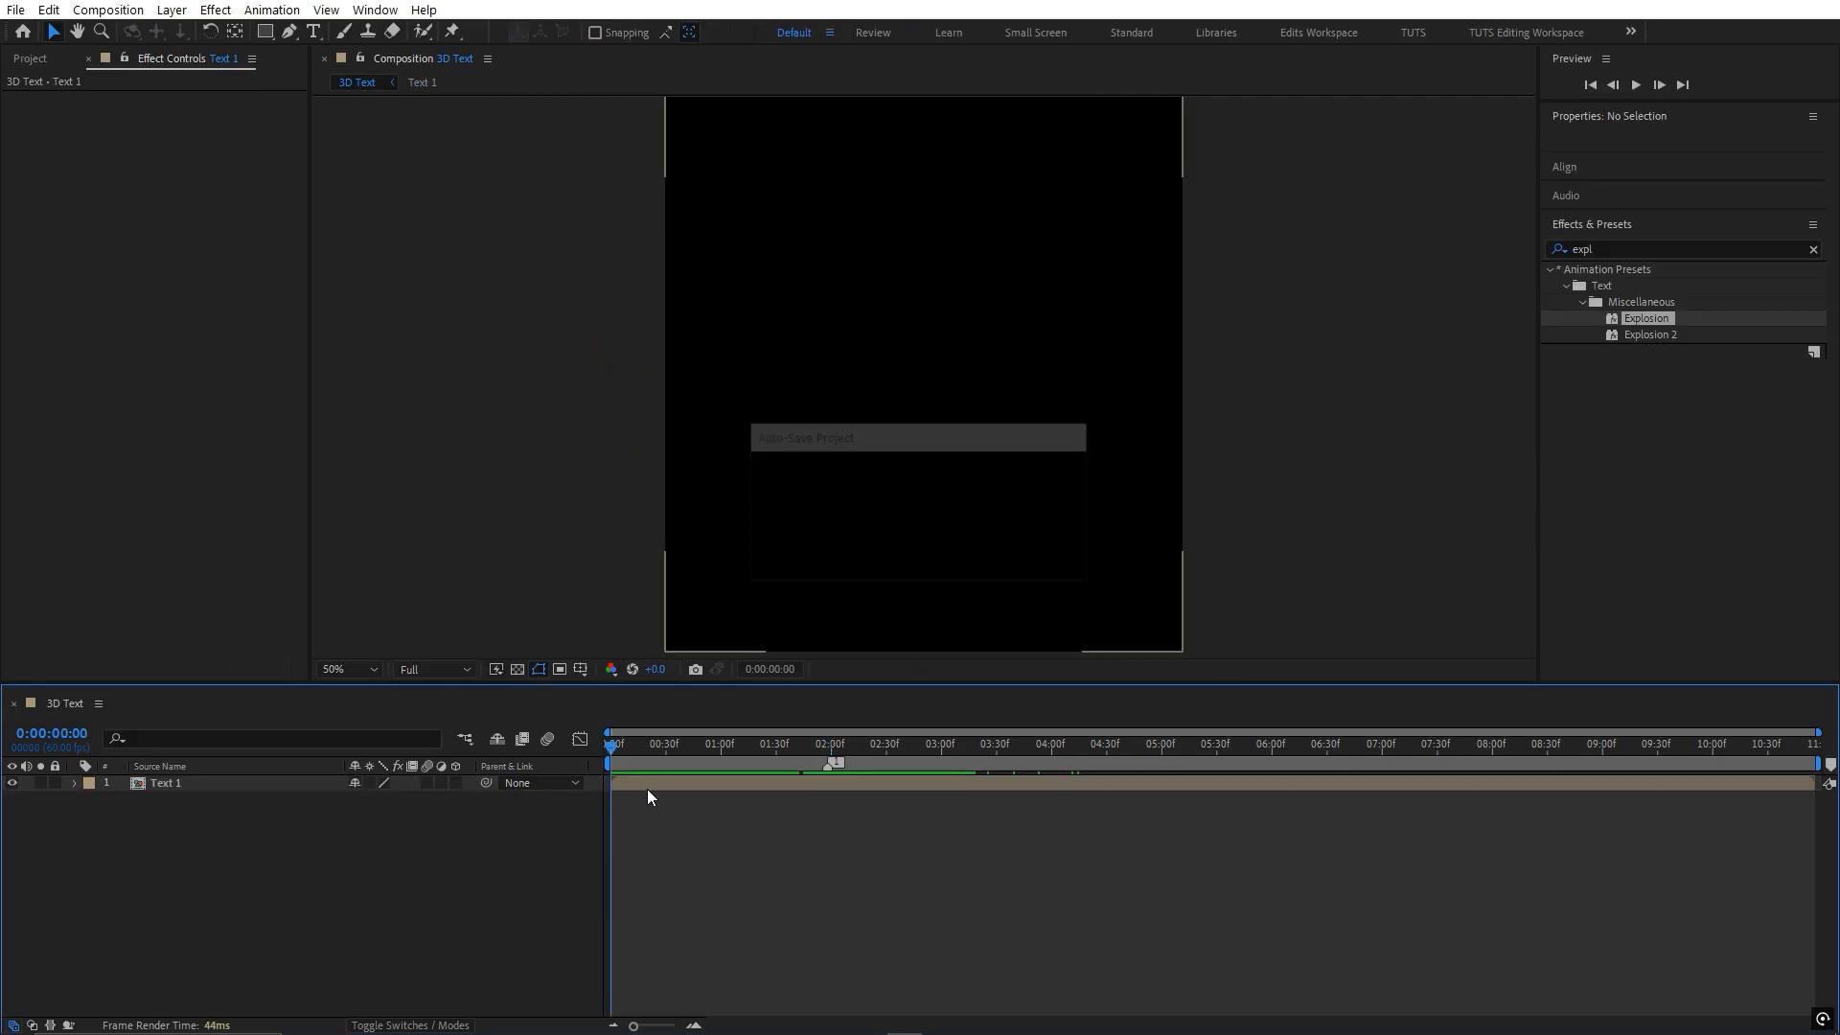
- Animate the Text 1 layer's Opacity from 0% at 0:00:00:00 to 100% at 0:00:00:18
click(648, 784)
key(t)
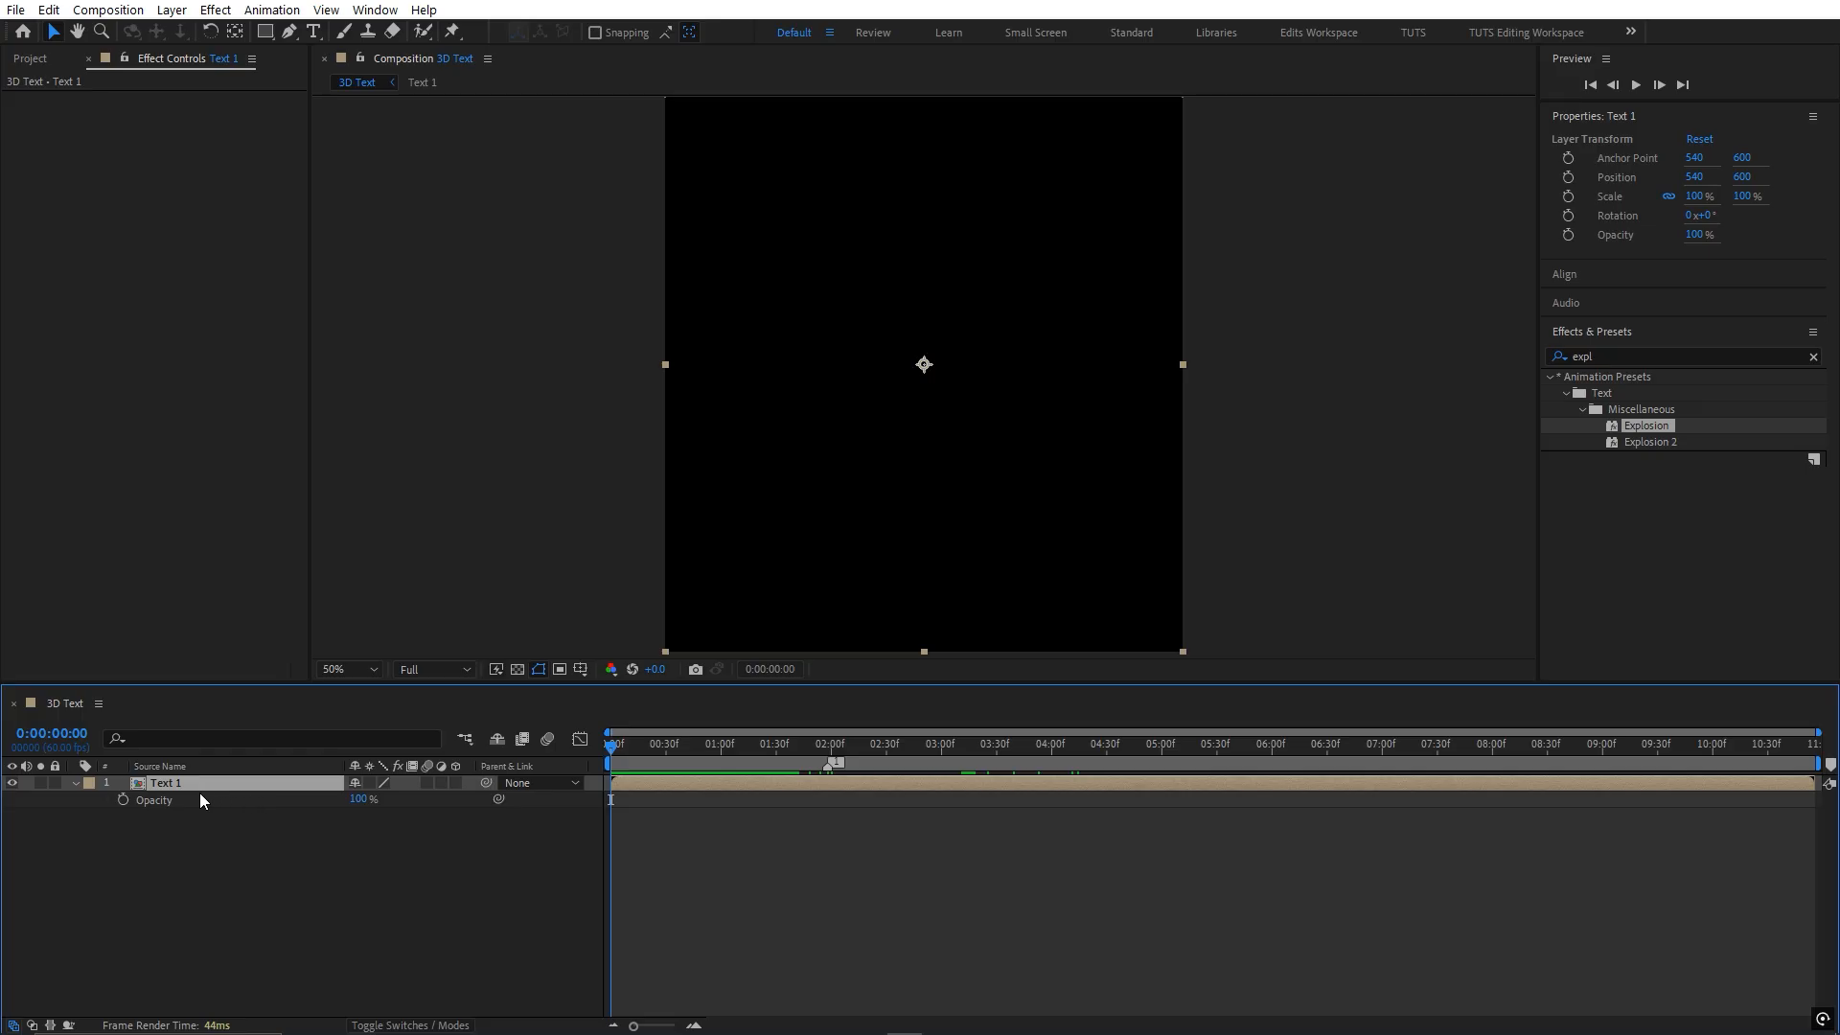
click(122, 800)
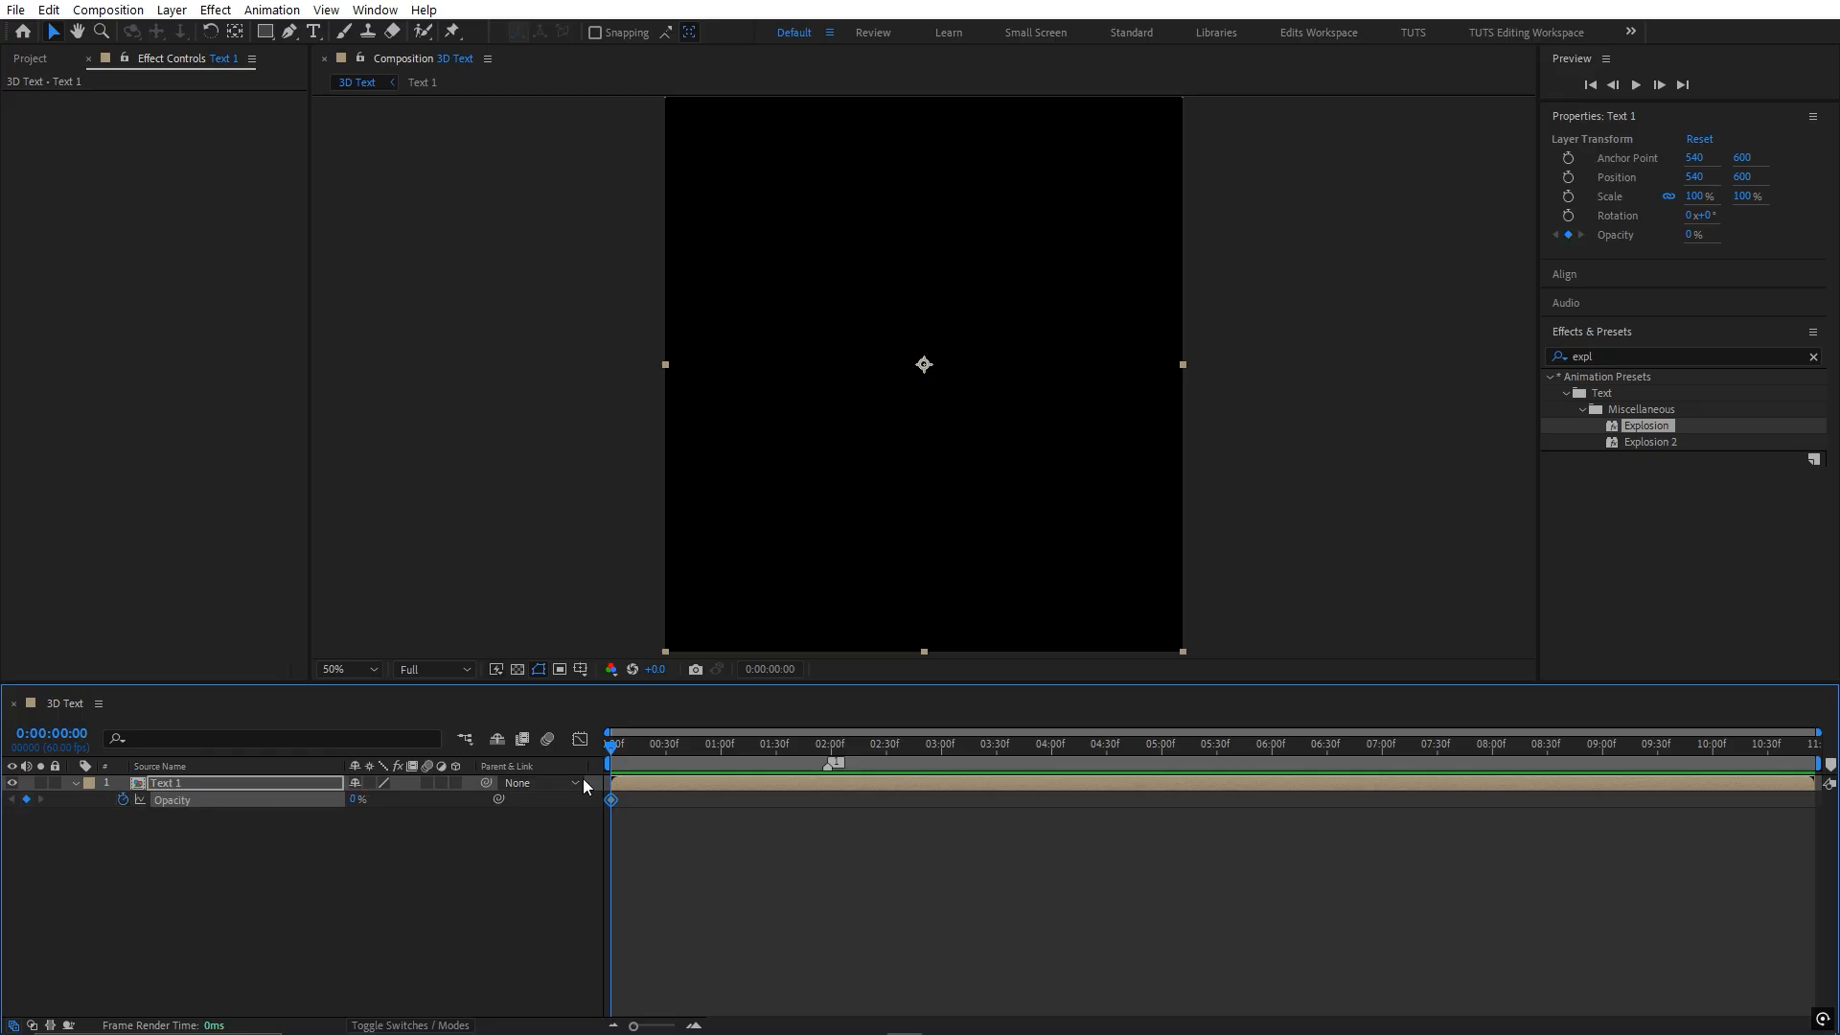
click(644, 749)
drag(354, 801, 929, 847)
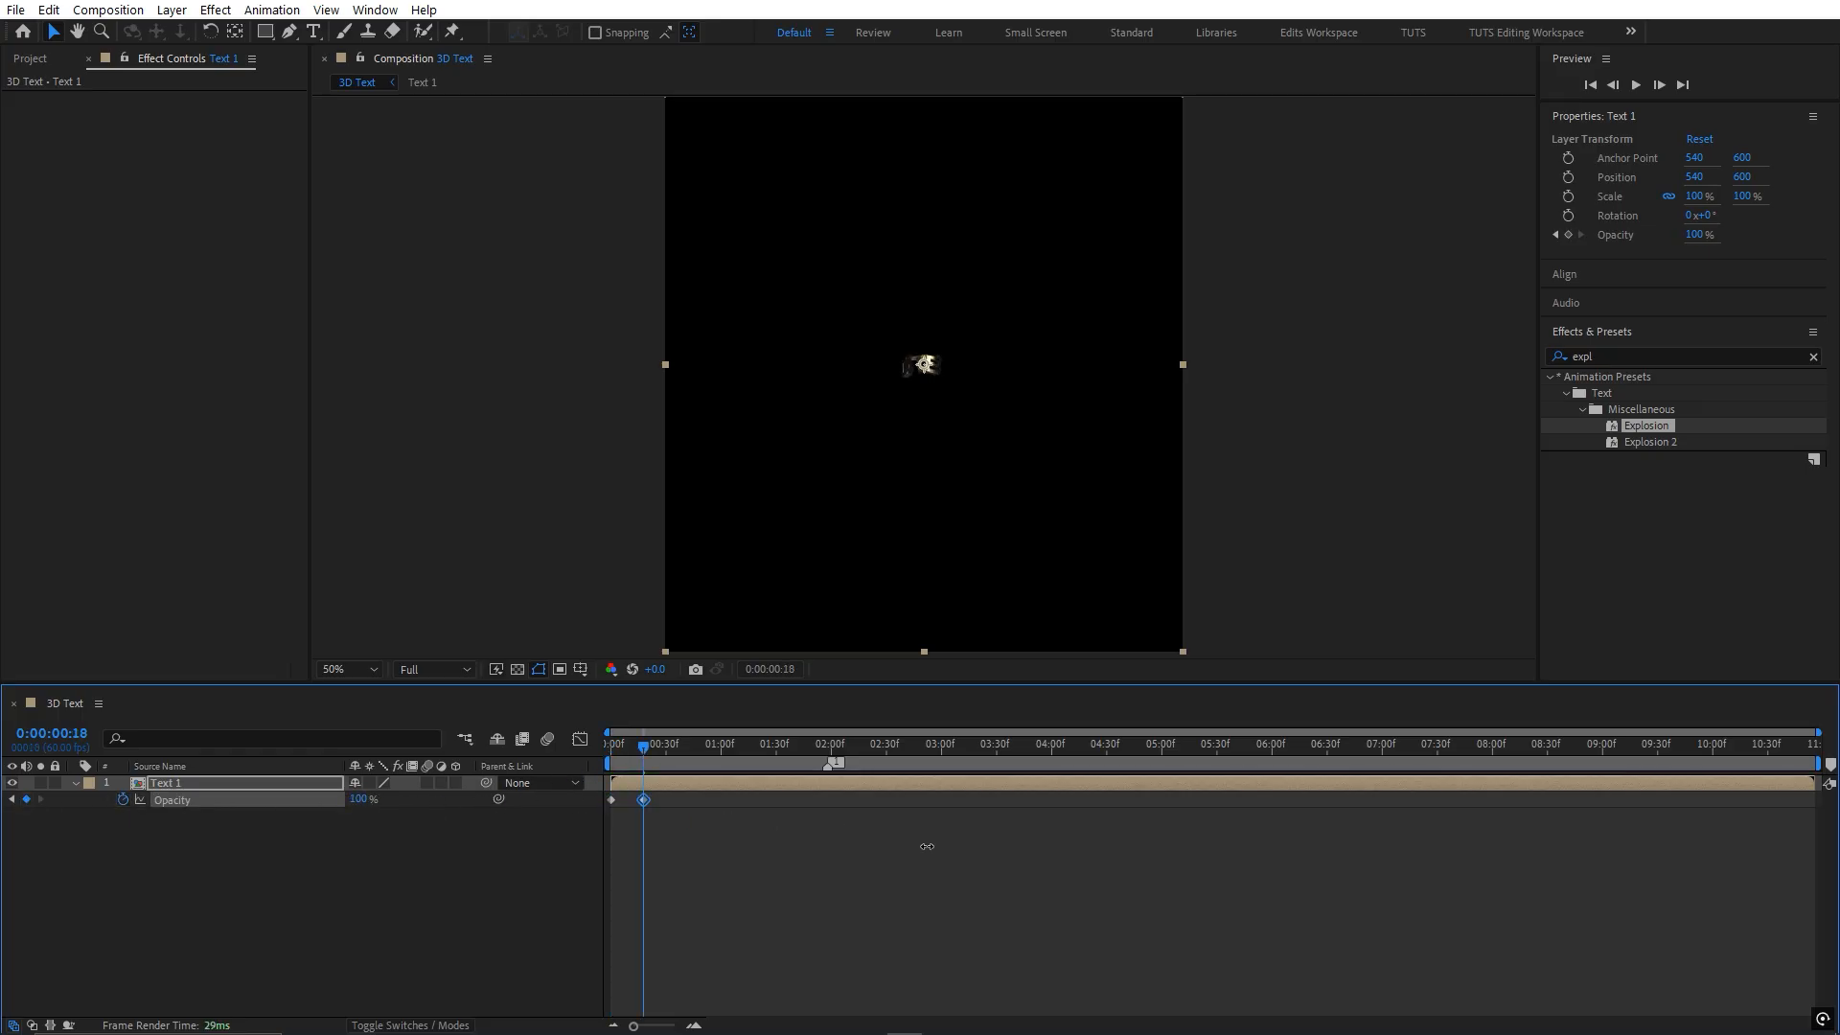
click(928, 846)
- Preview the fade-in and explosion repeatedly from the start of the composition
drag(640, 749, 608, 755)
key(space)
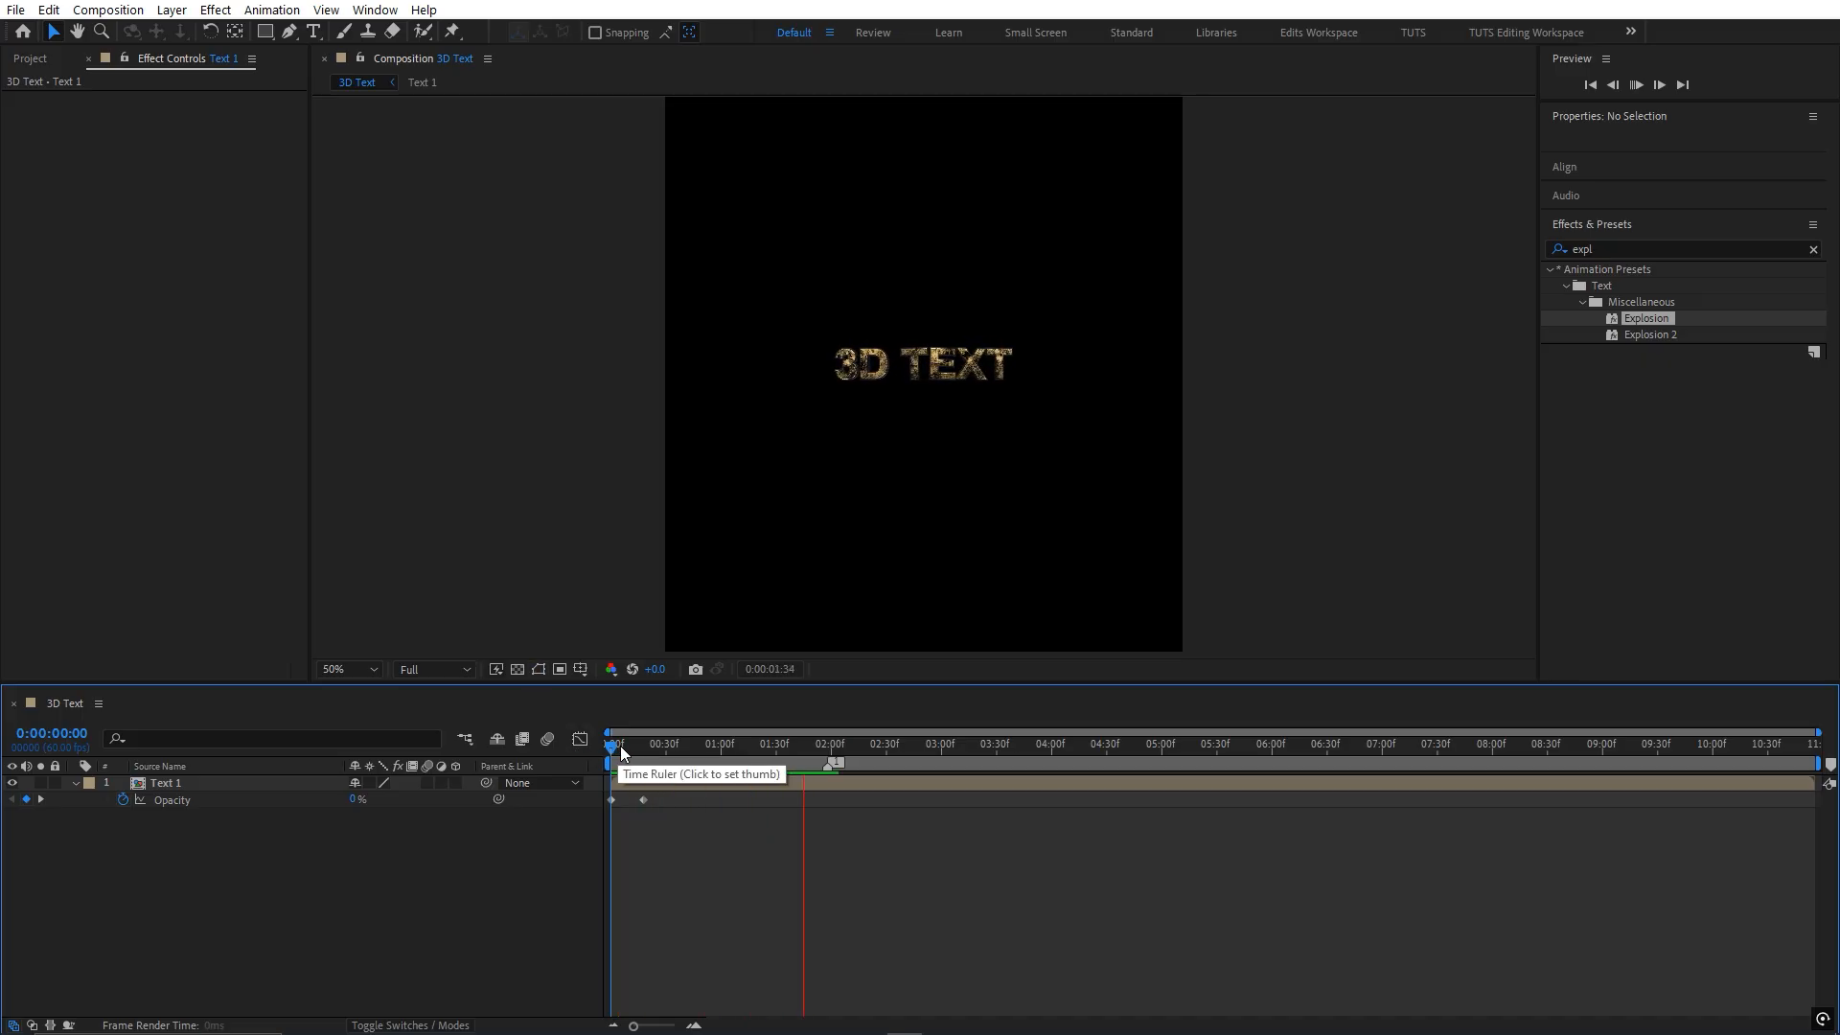
key(space)
key(space)
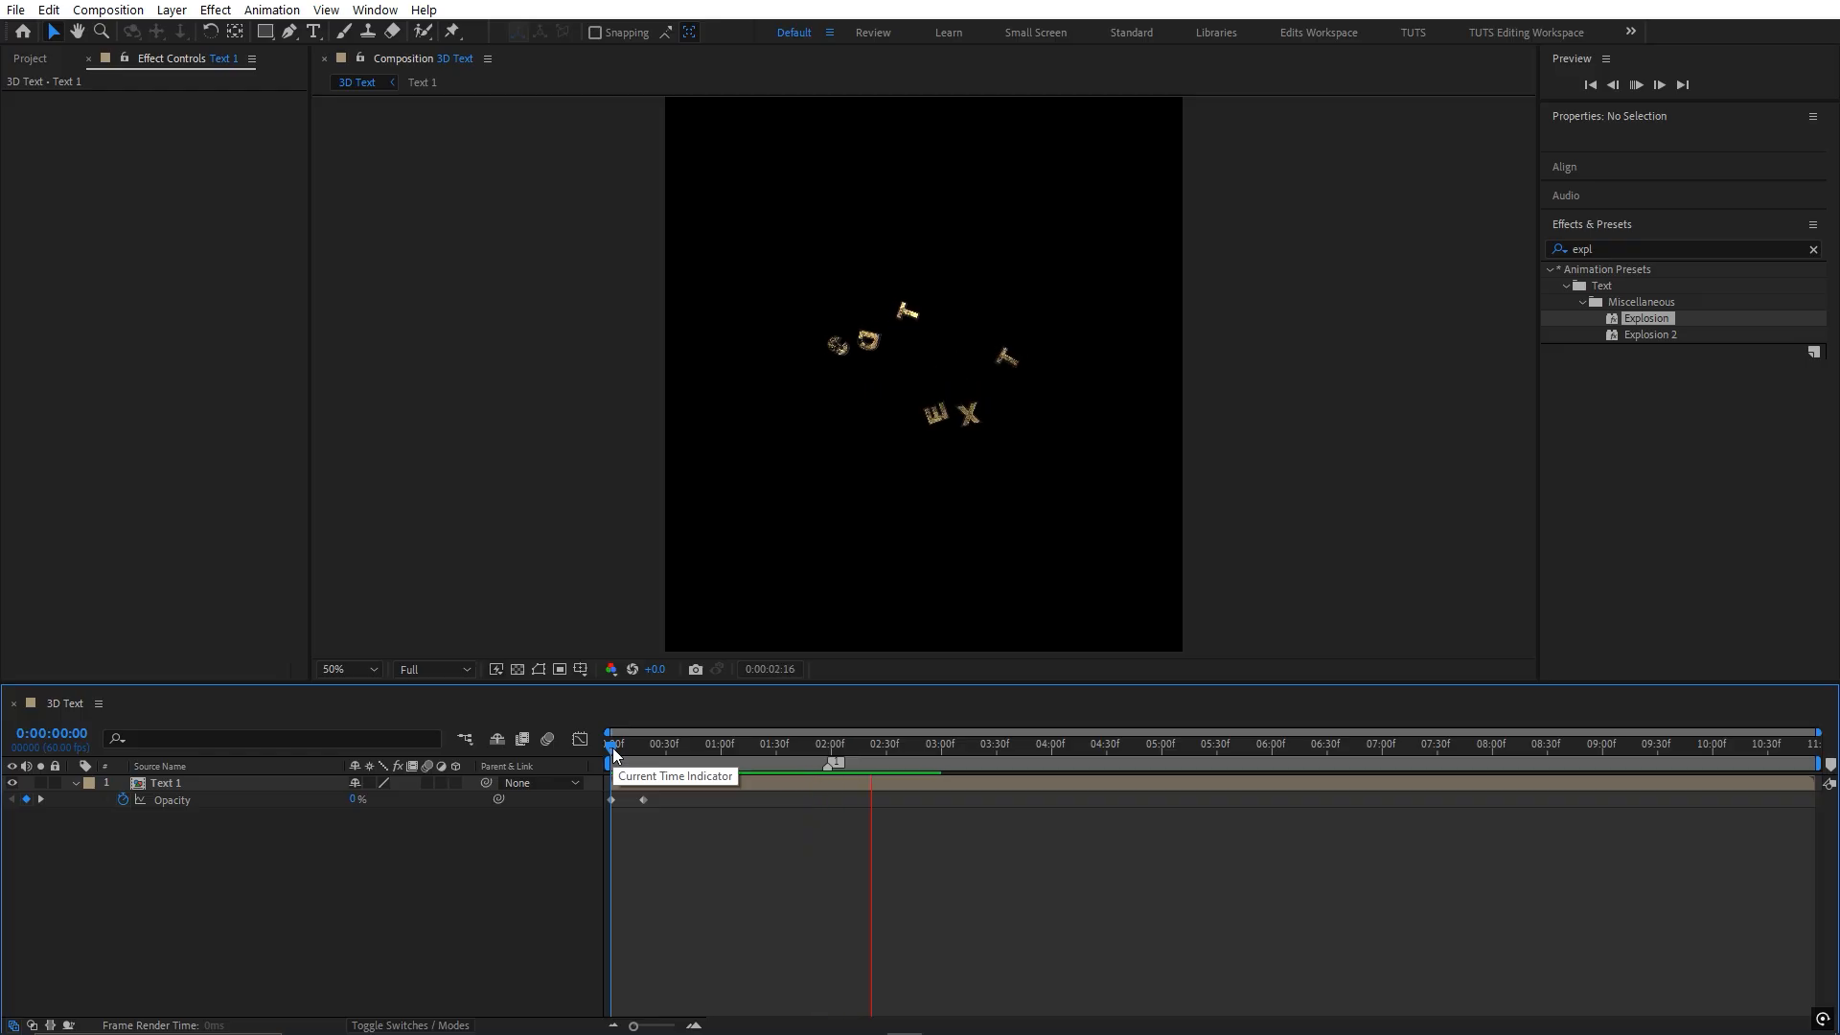
key(space)
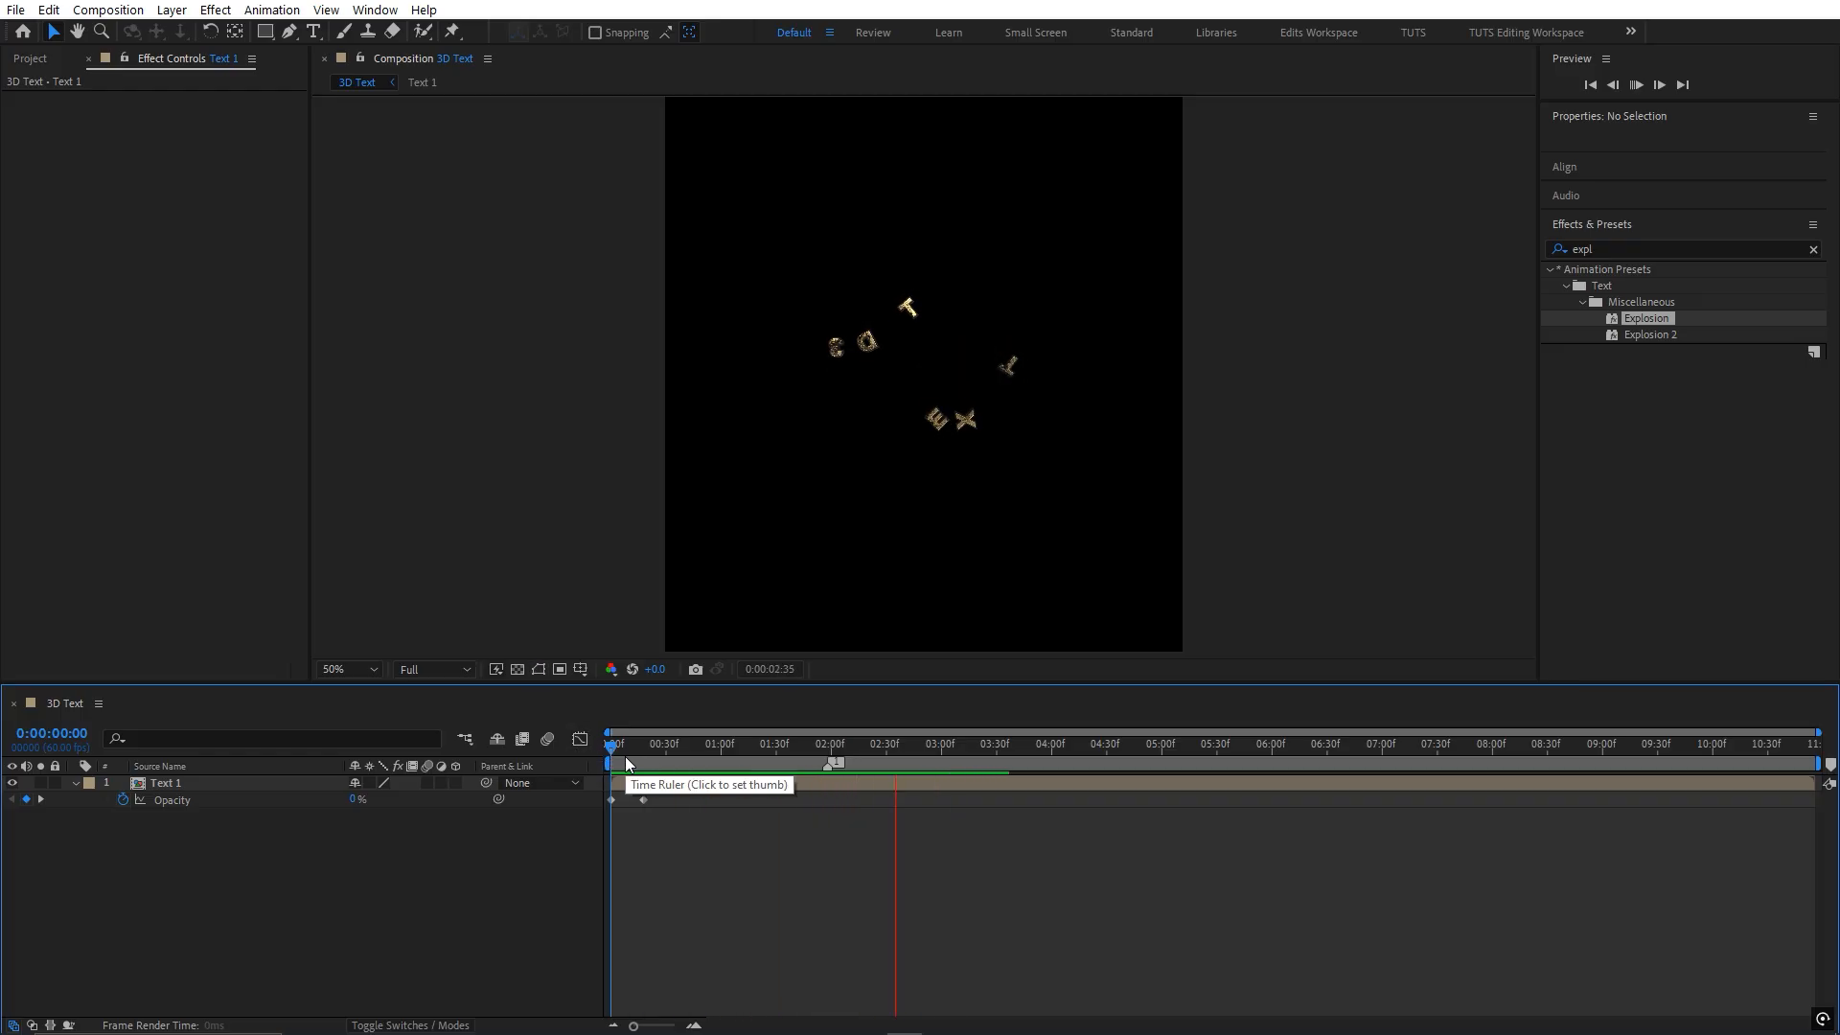
key(space)
key(space)
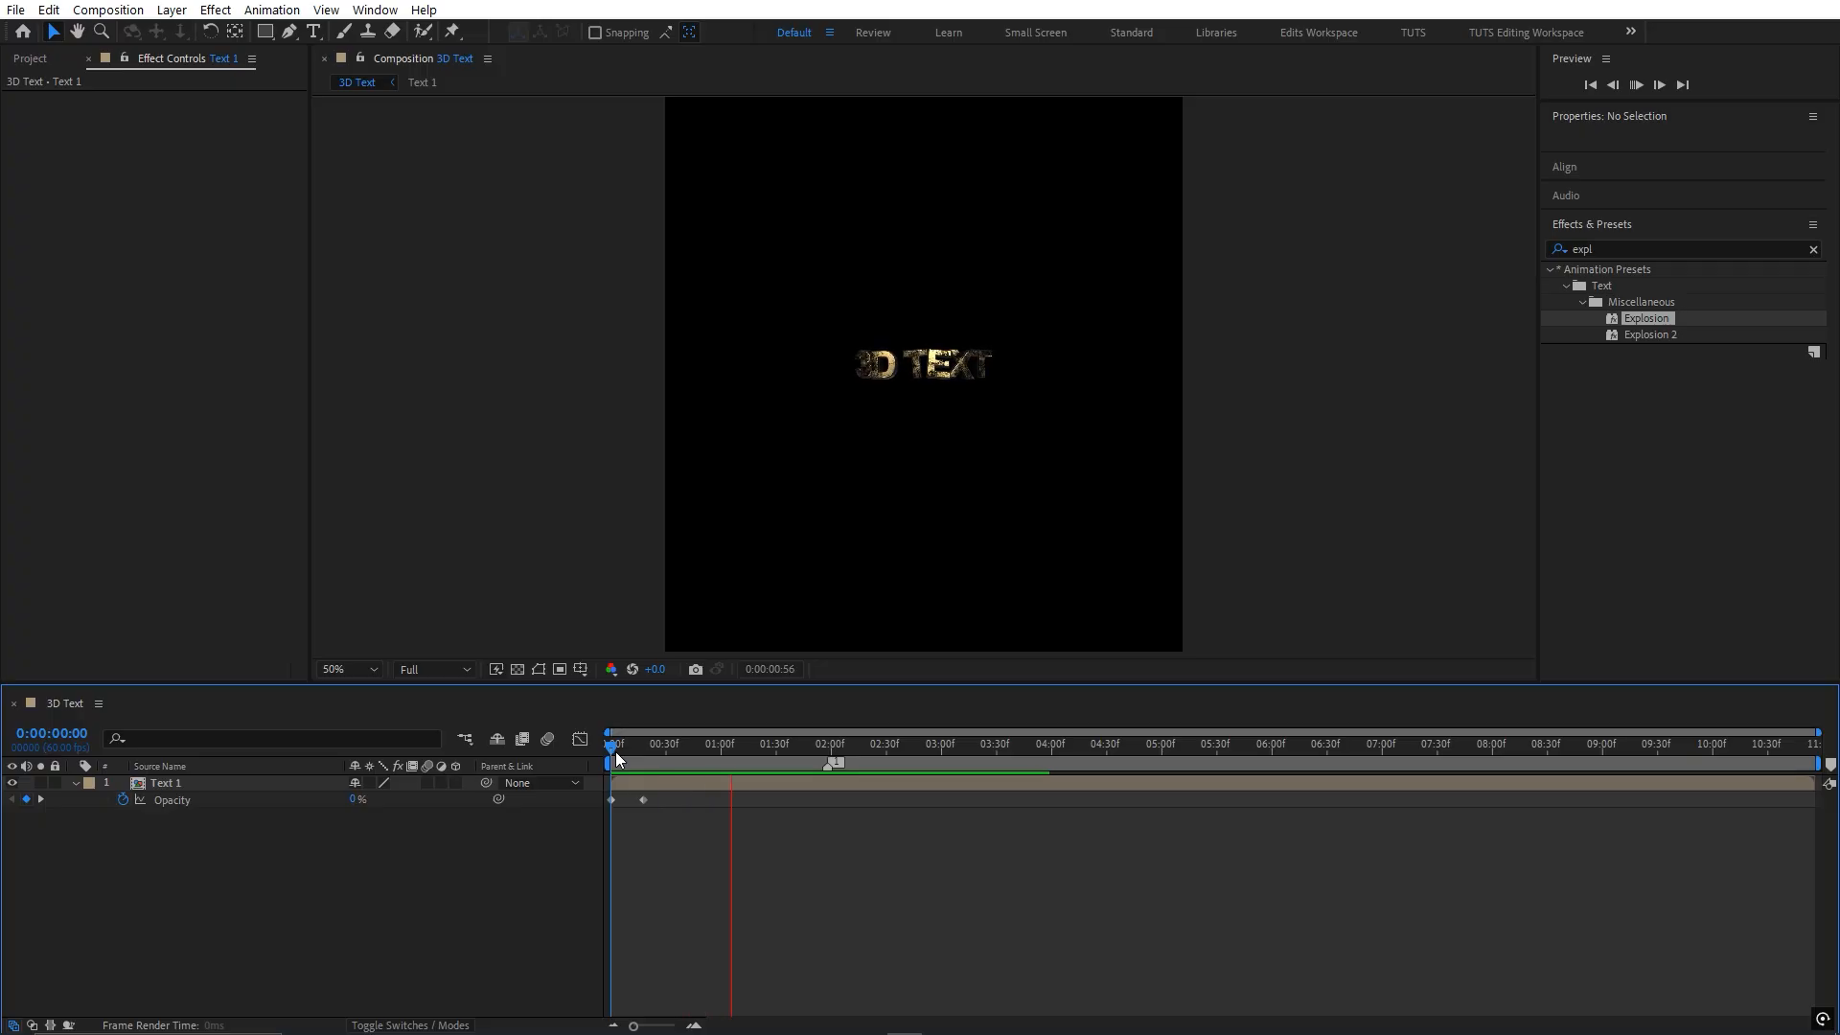
mouse_move(619, 751)
mouse_down()
mouse_move(644, 752)
mouse_move(617, 757)
mouse_move(647, 799)
mouse_move(648, 751)
mouse_move(600, 762)
mouse_up()
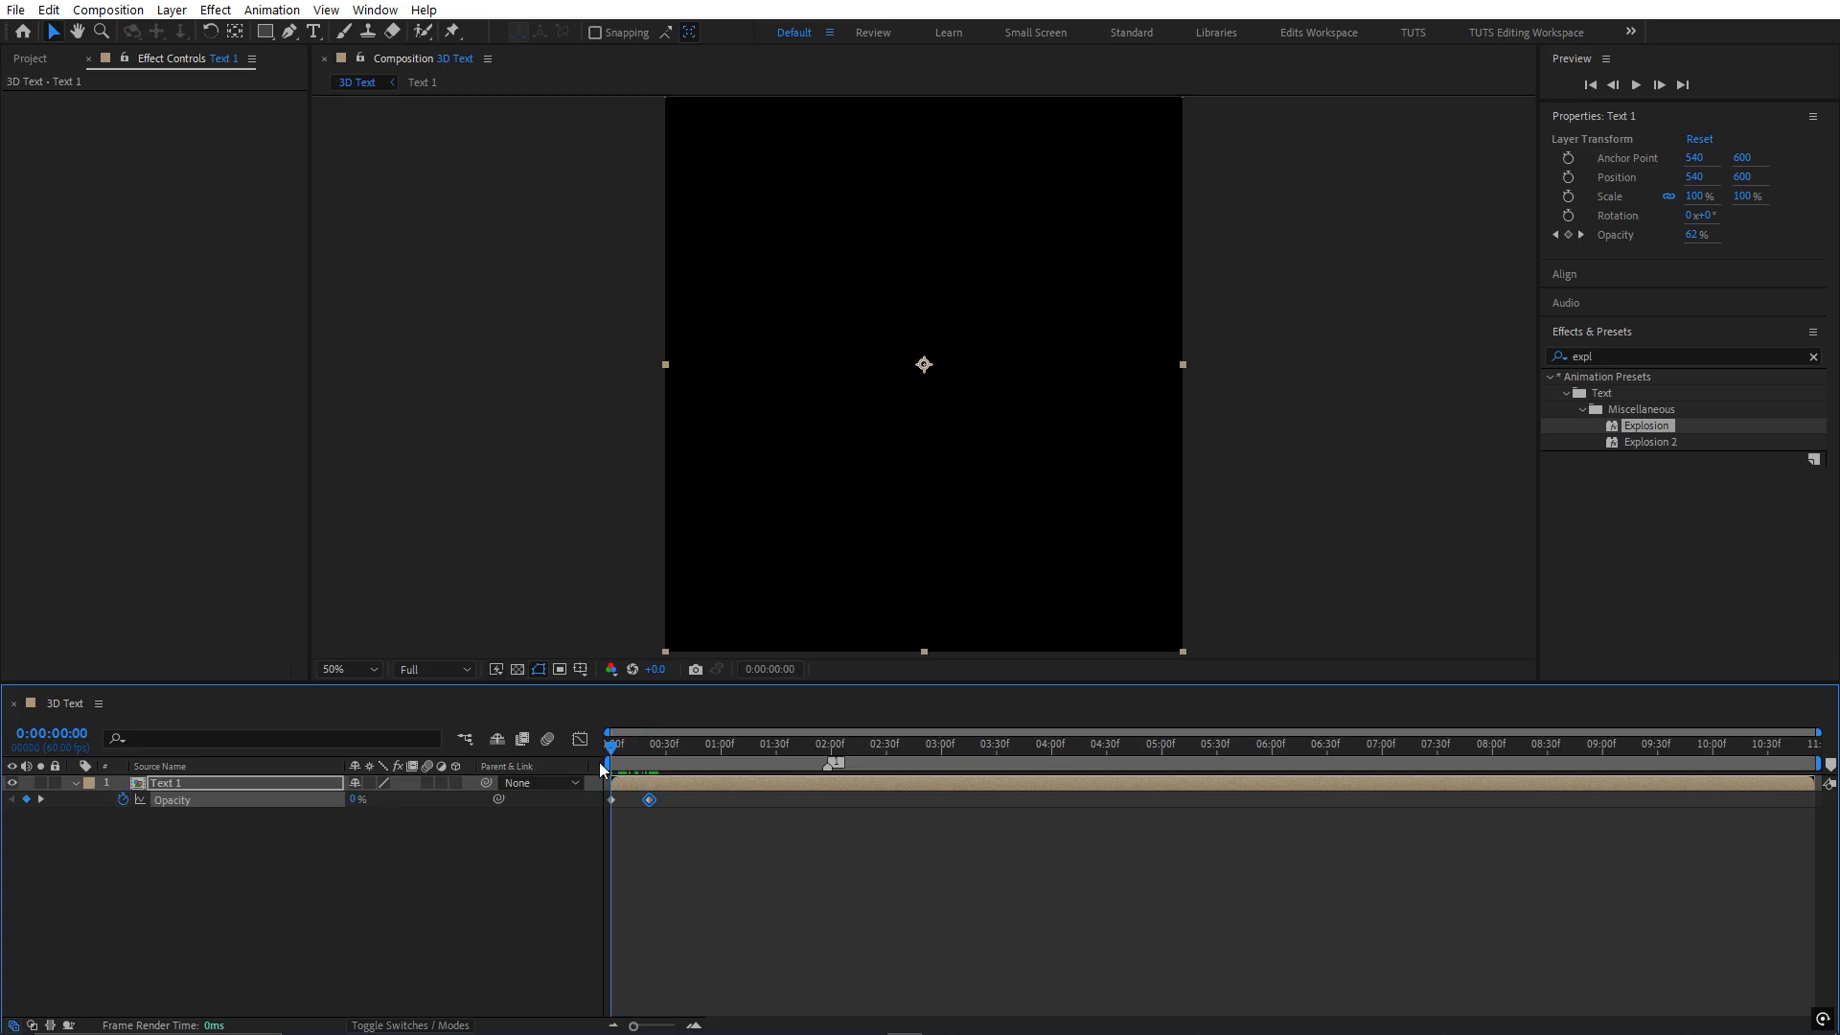
- Move the end keyframe of Text 1's Opacity fade slightly earlier and preview the fade-in
key(space)
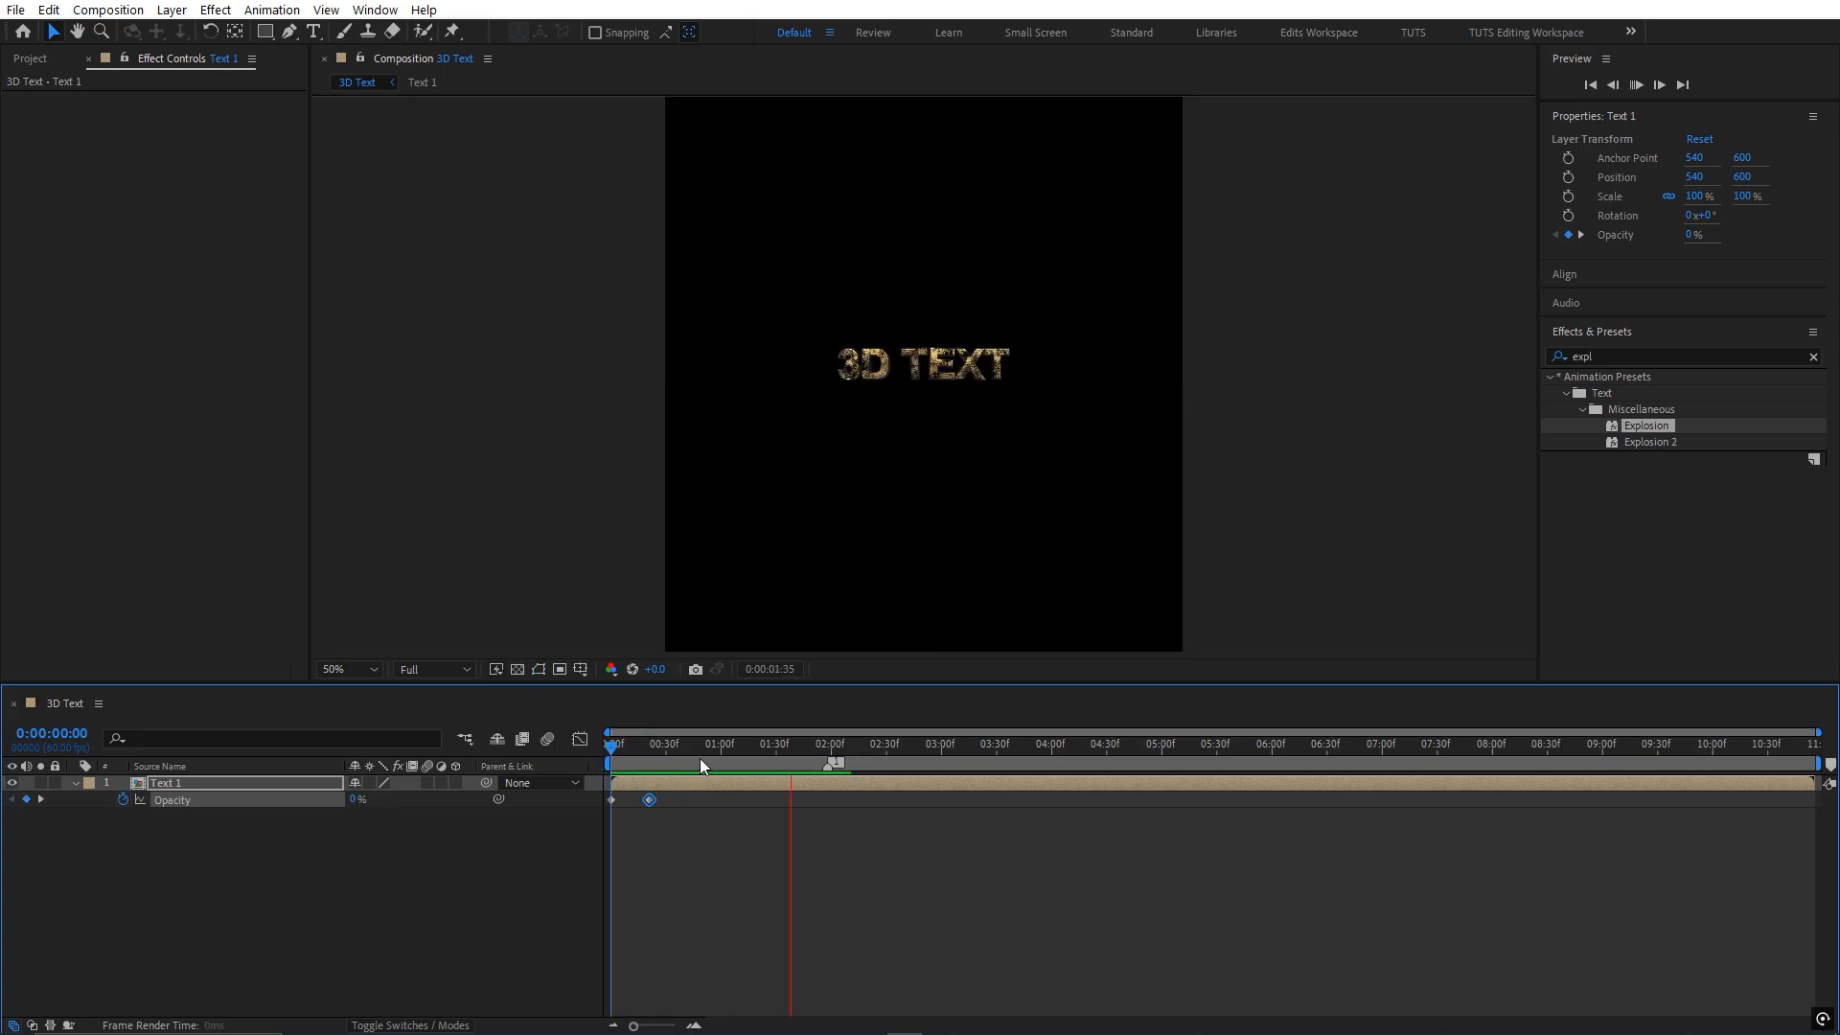
key(space)
drag(652, 808, 647, 807)
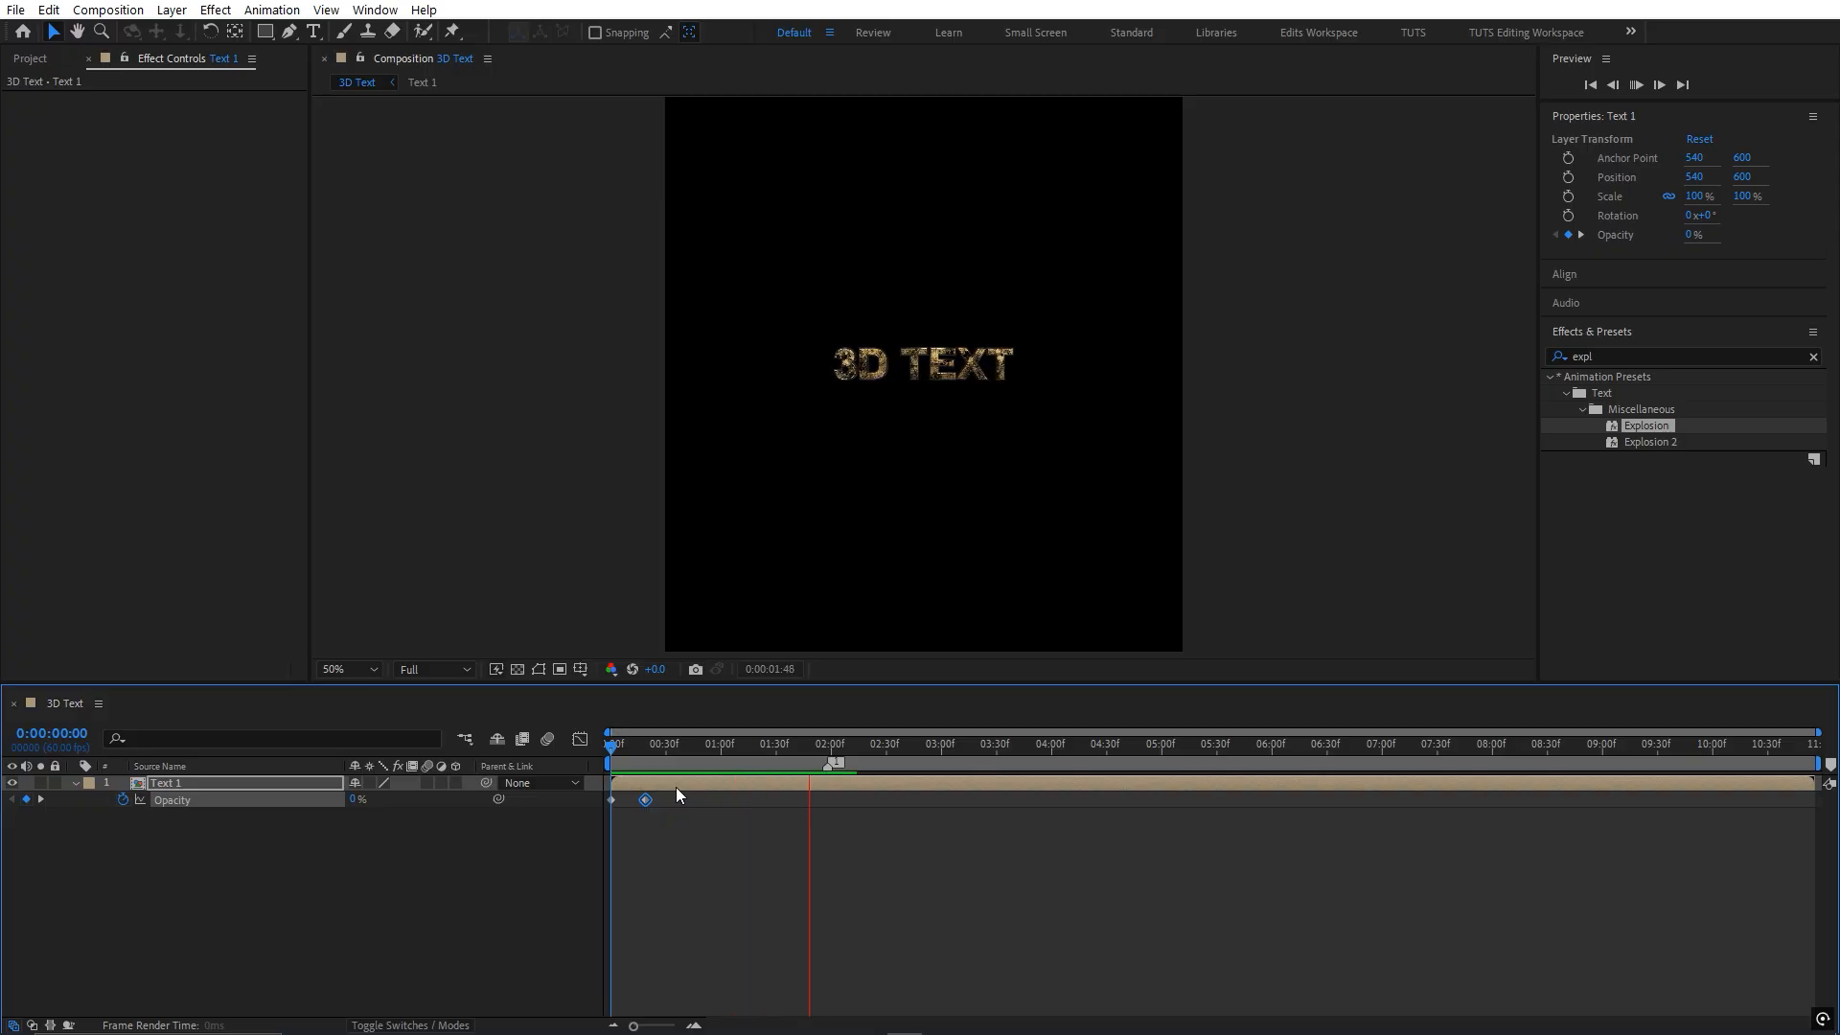
key(space)
- Pre-compose the Text 1 layer as Text, leaving all attributes in 3D Text, and preview it
click(630, 782)
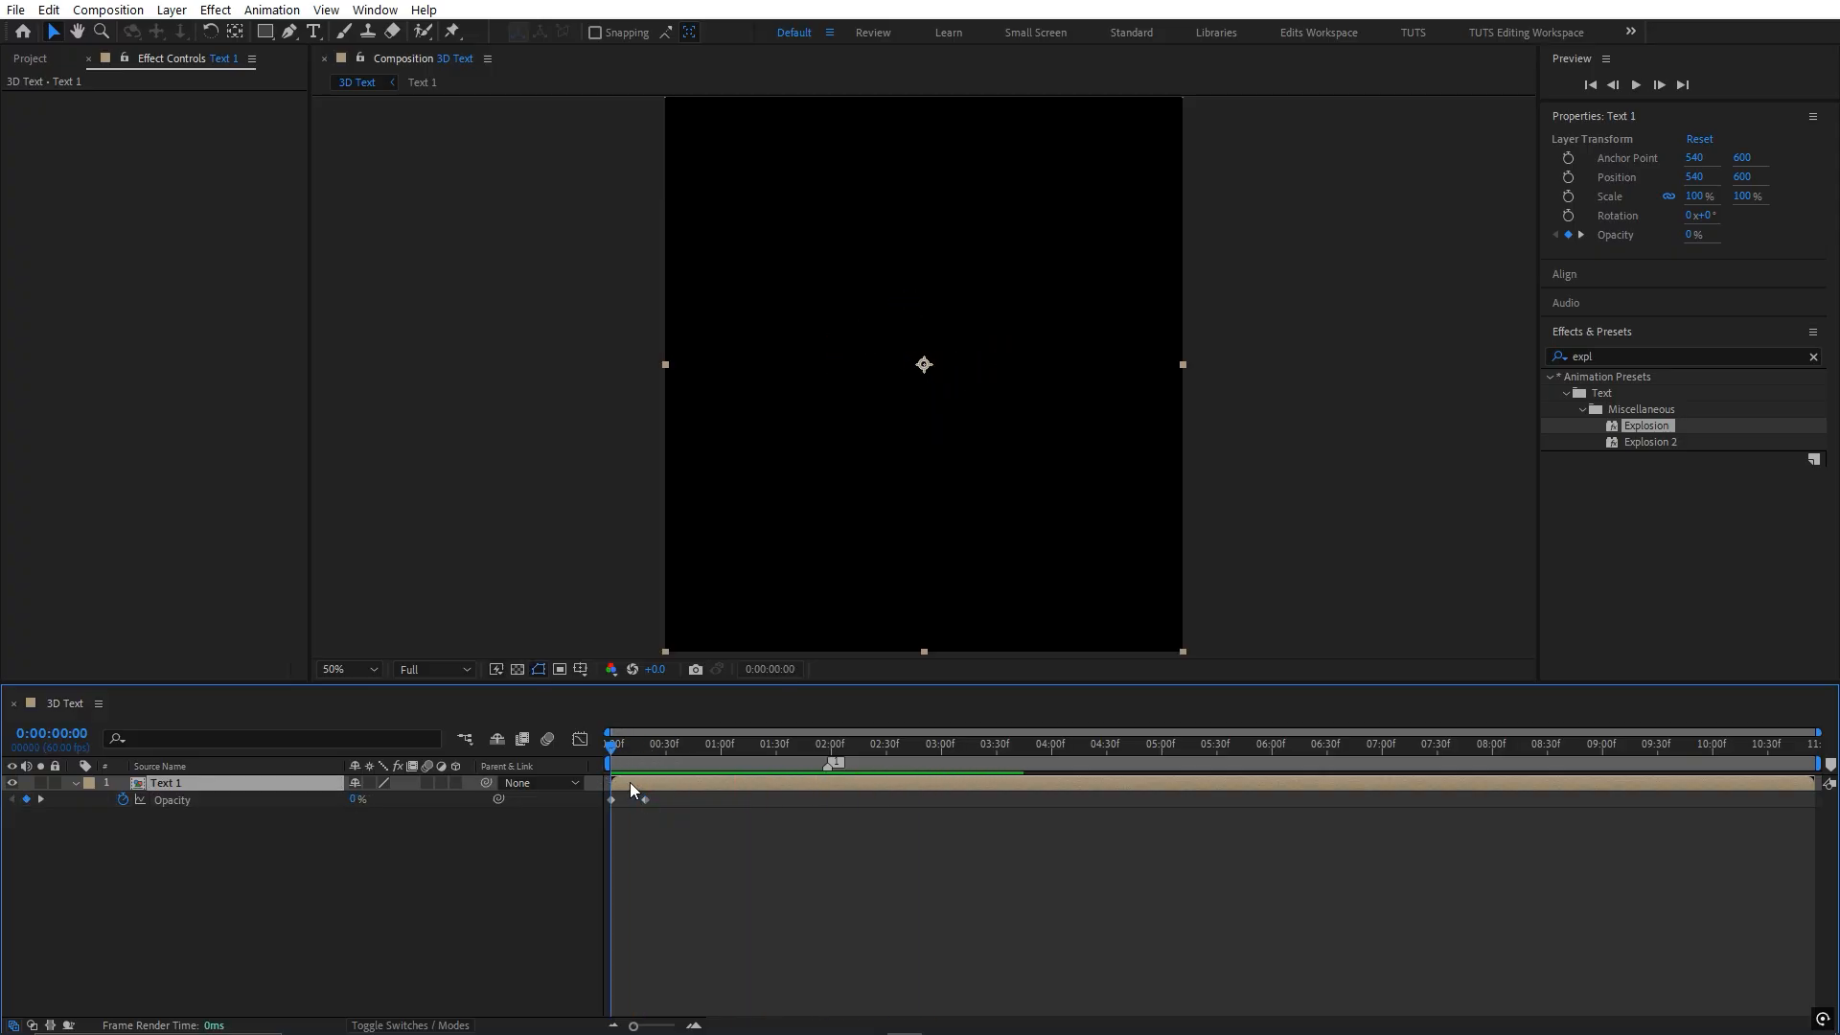
right_click(630, 782)
click(721, 661)
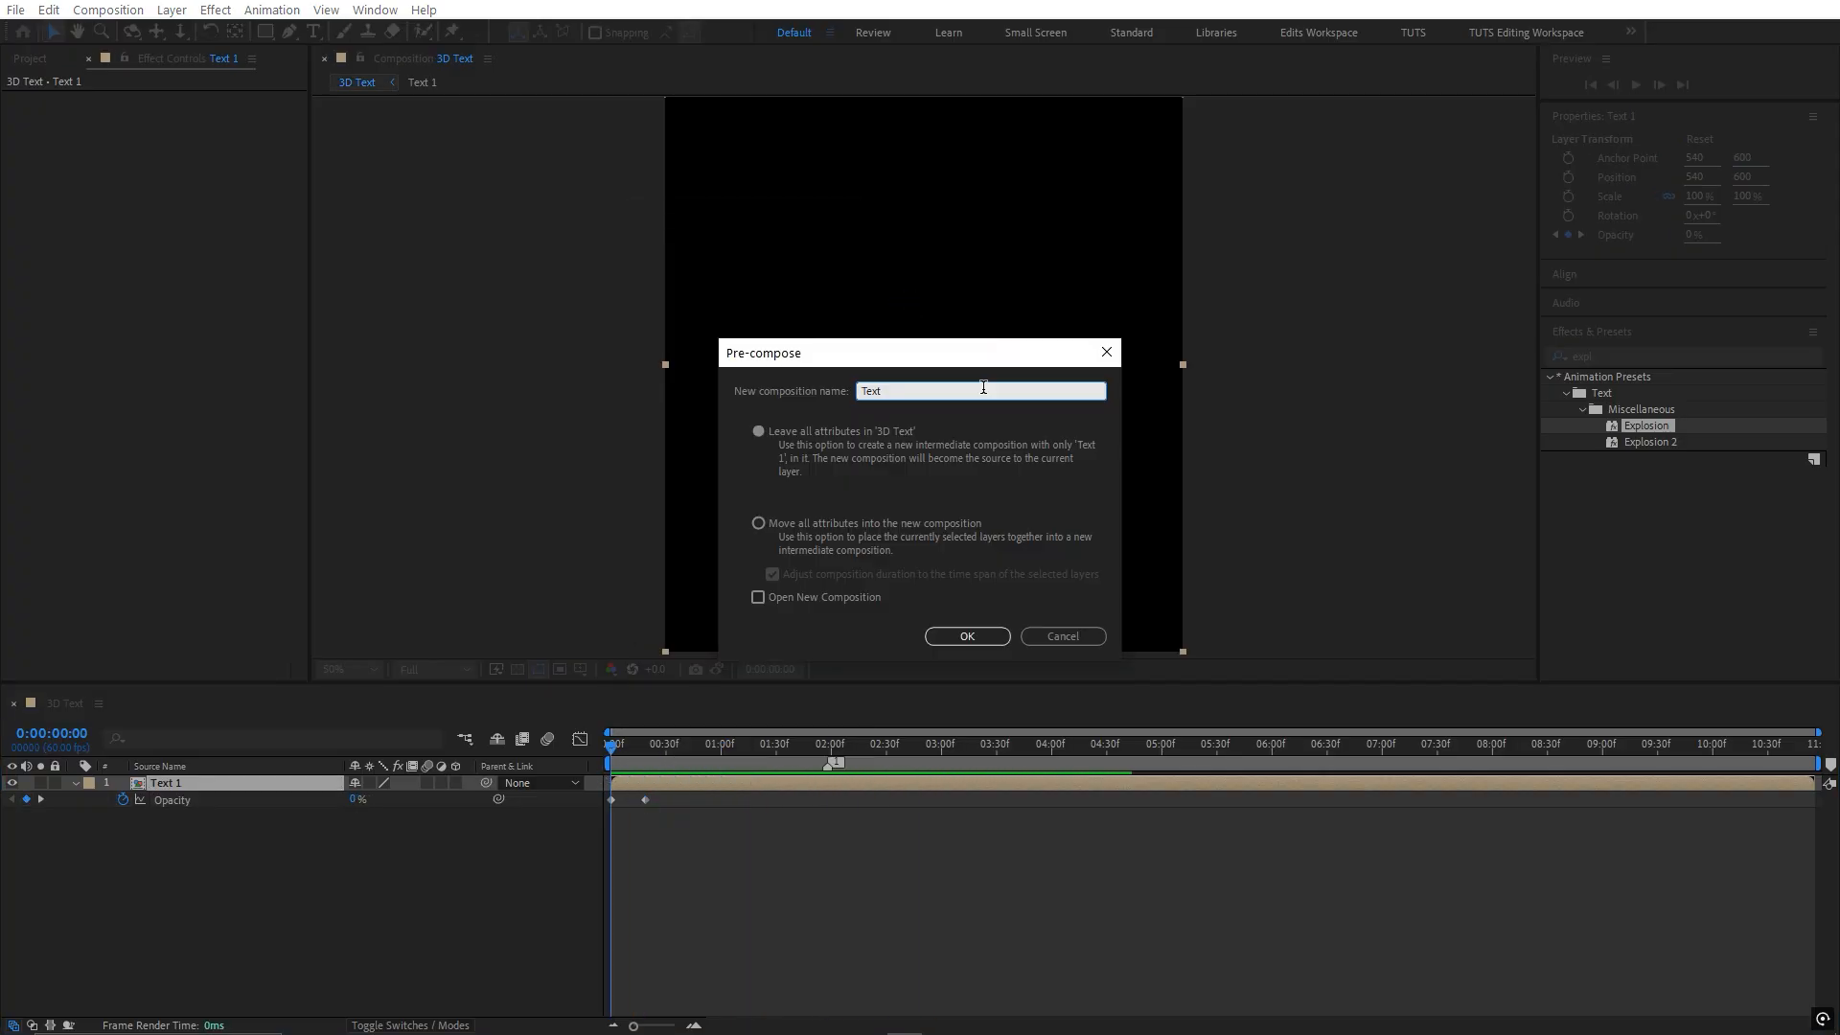
key(Return)
key(space)
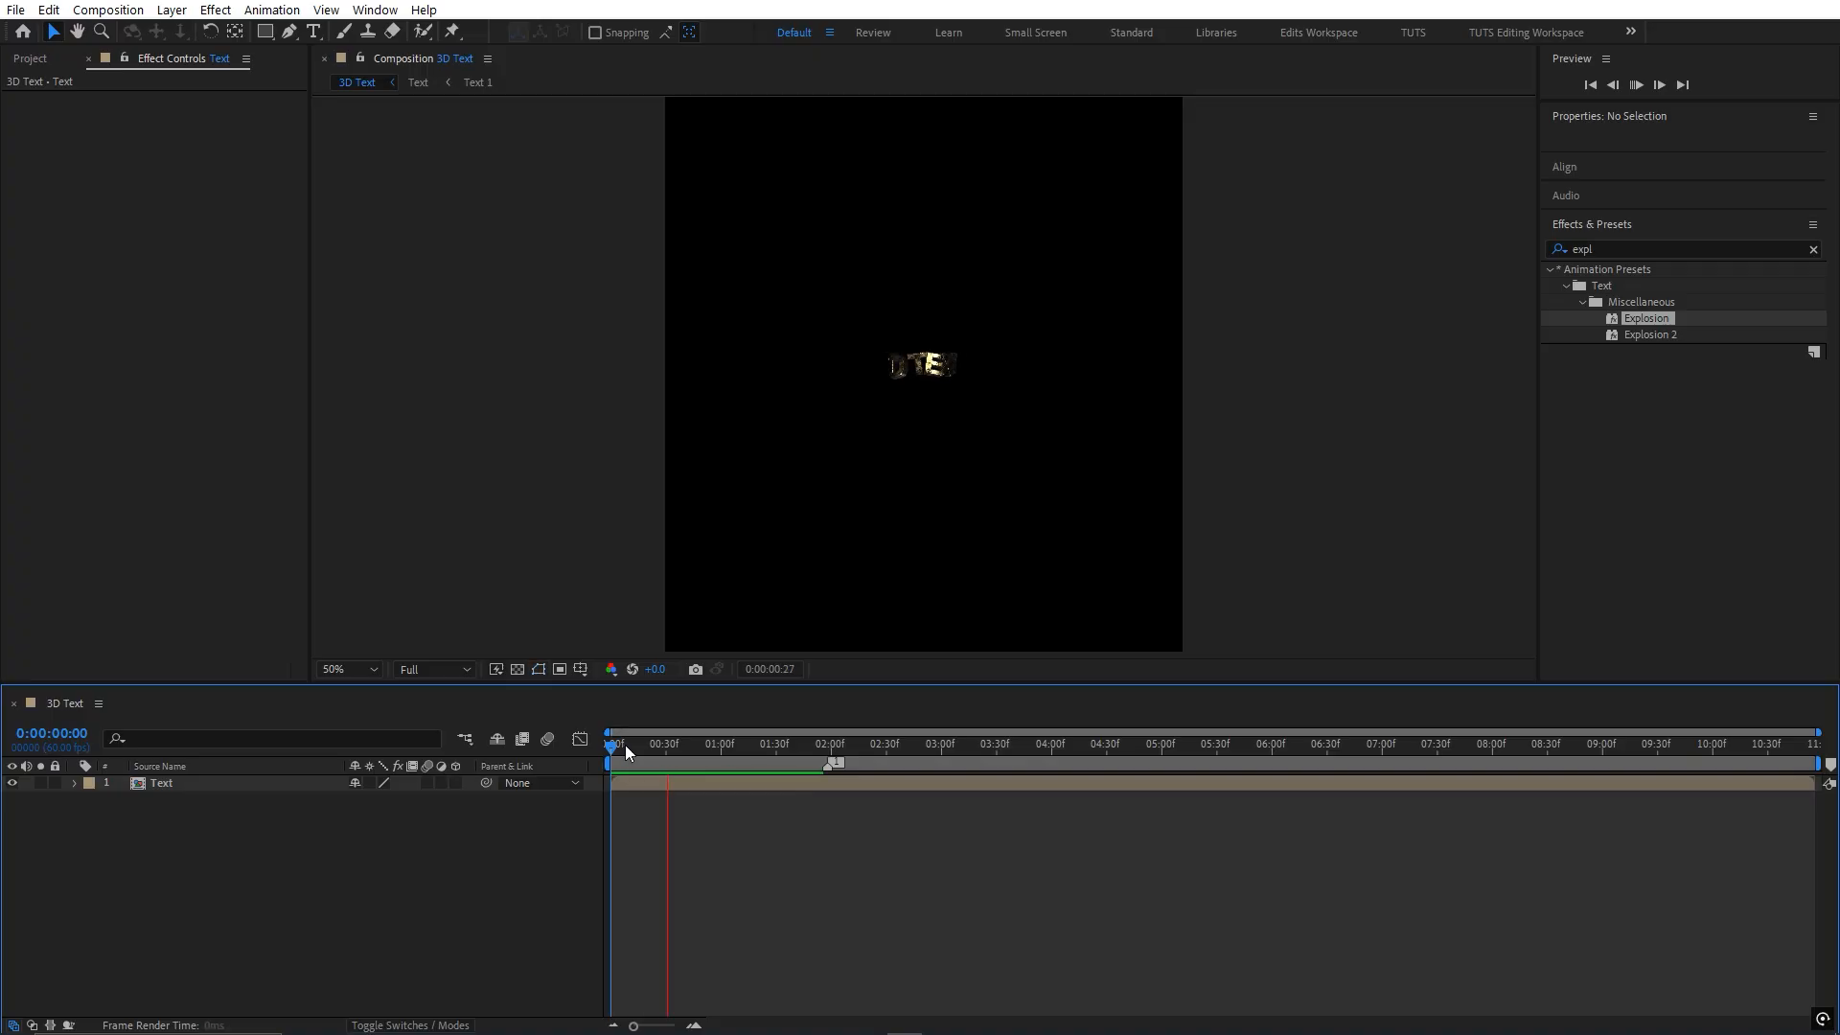
key(space)
- Duplicate the Text layer and preview the stacked copies
click(644, 782)
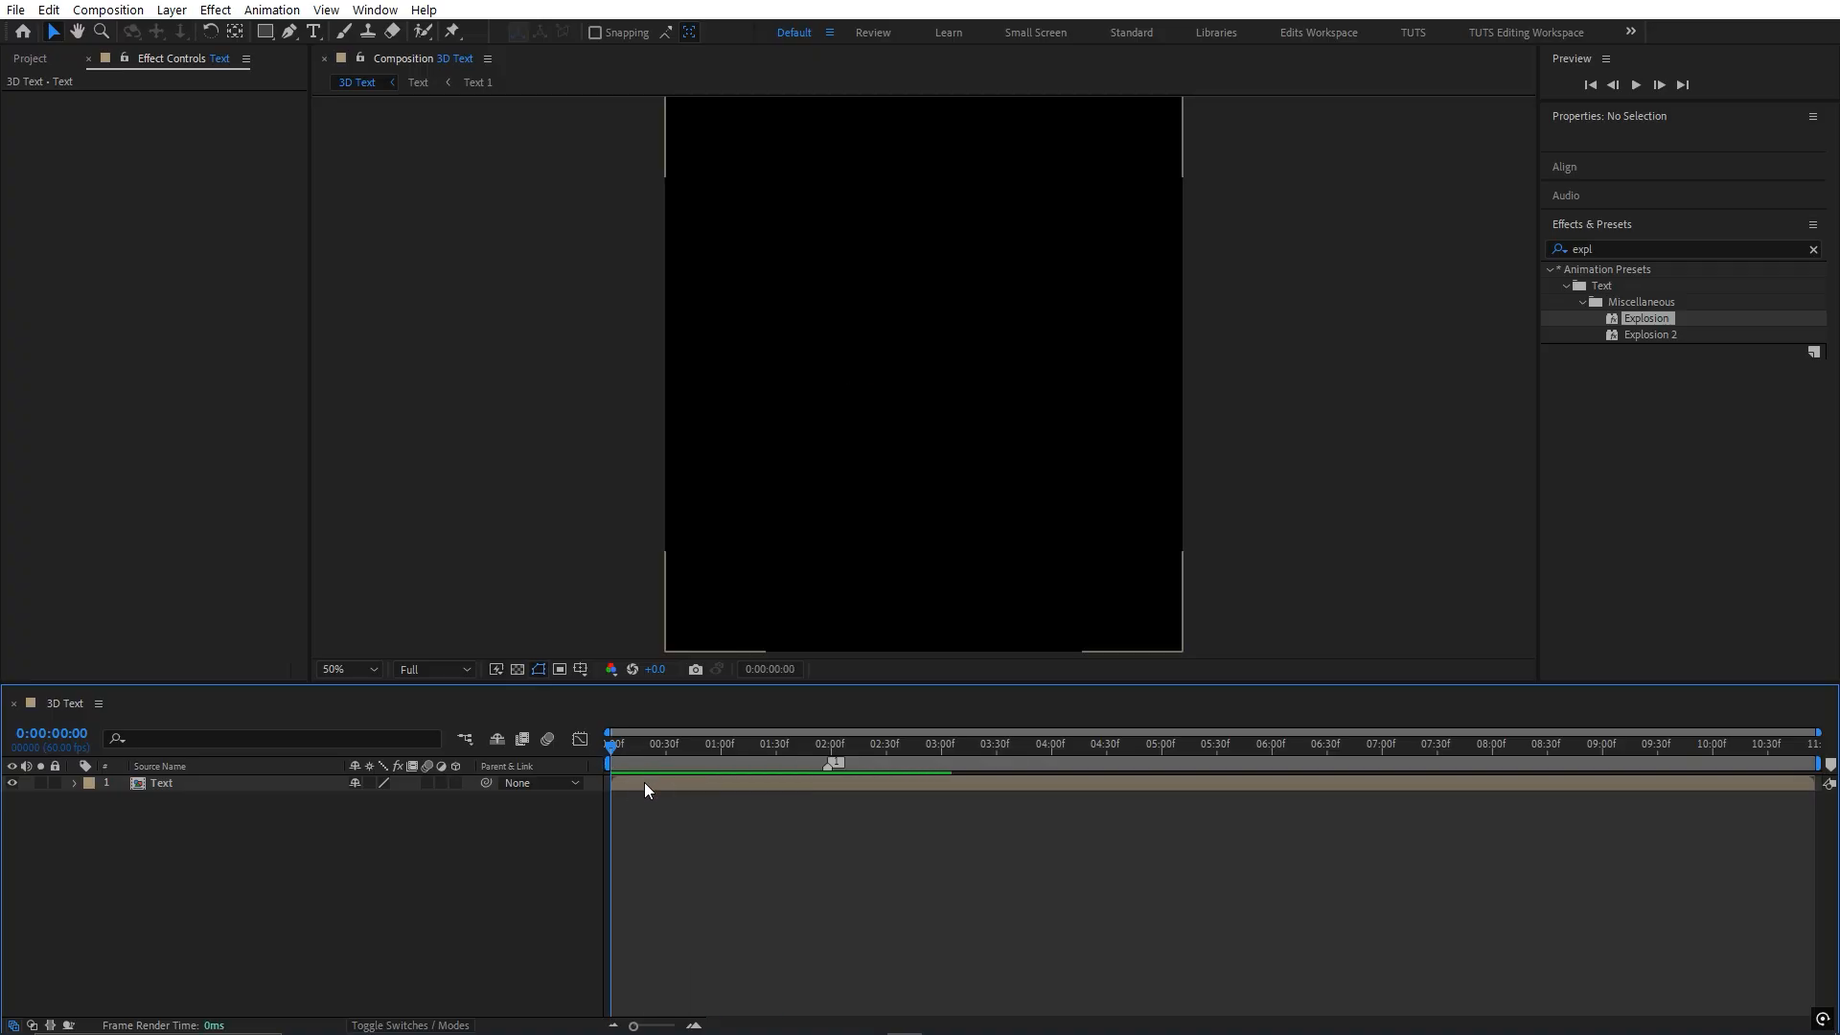
key(ctrl+d)
key(space)
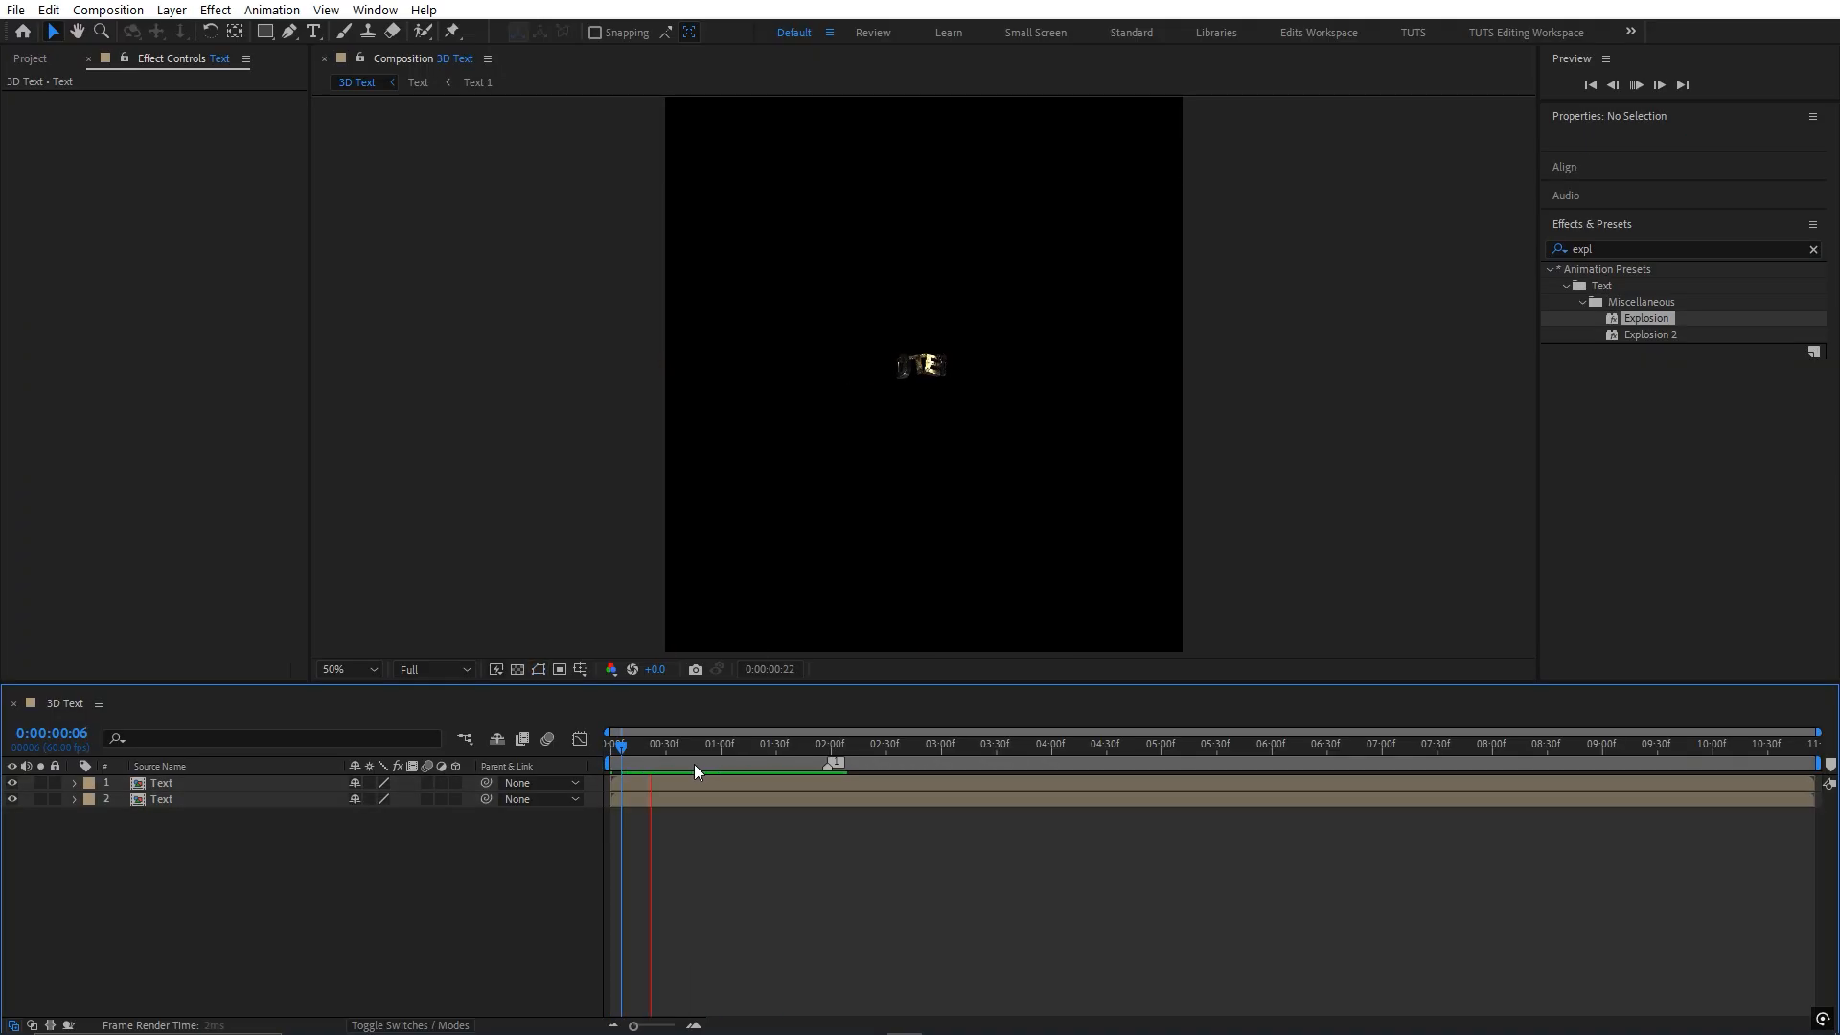
- Apply the Deep Glow effect to the upper Text layer, with the current time at 0:00:01:50
click(831, 757)
drag(830, 752, 810, 755)
click(815, 781)
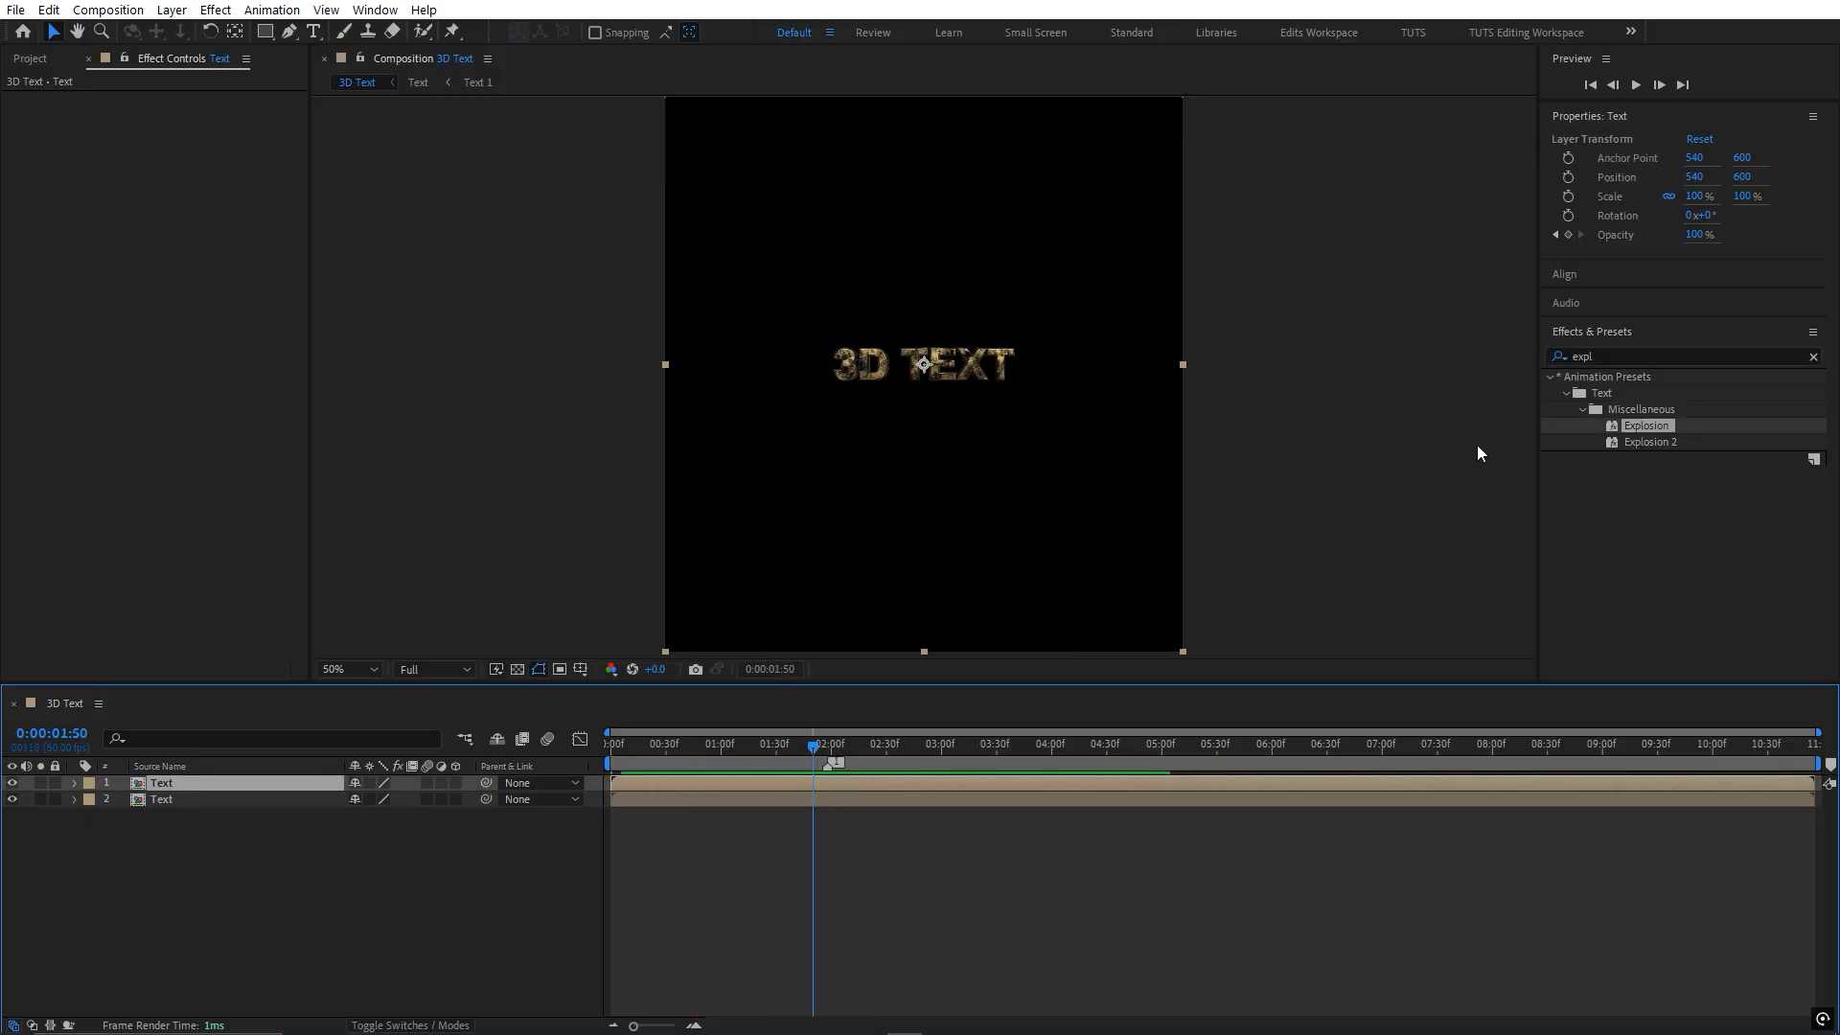
double_click(1694, 365)
text(de)
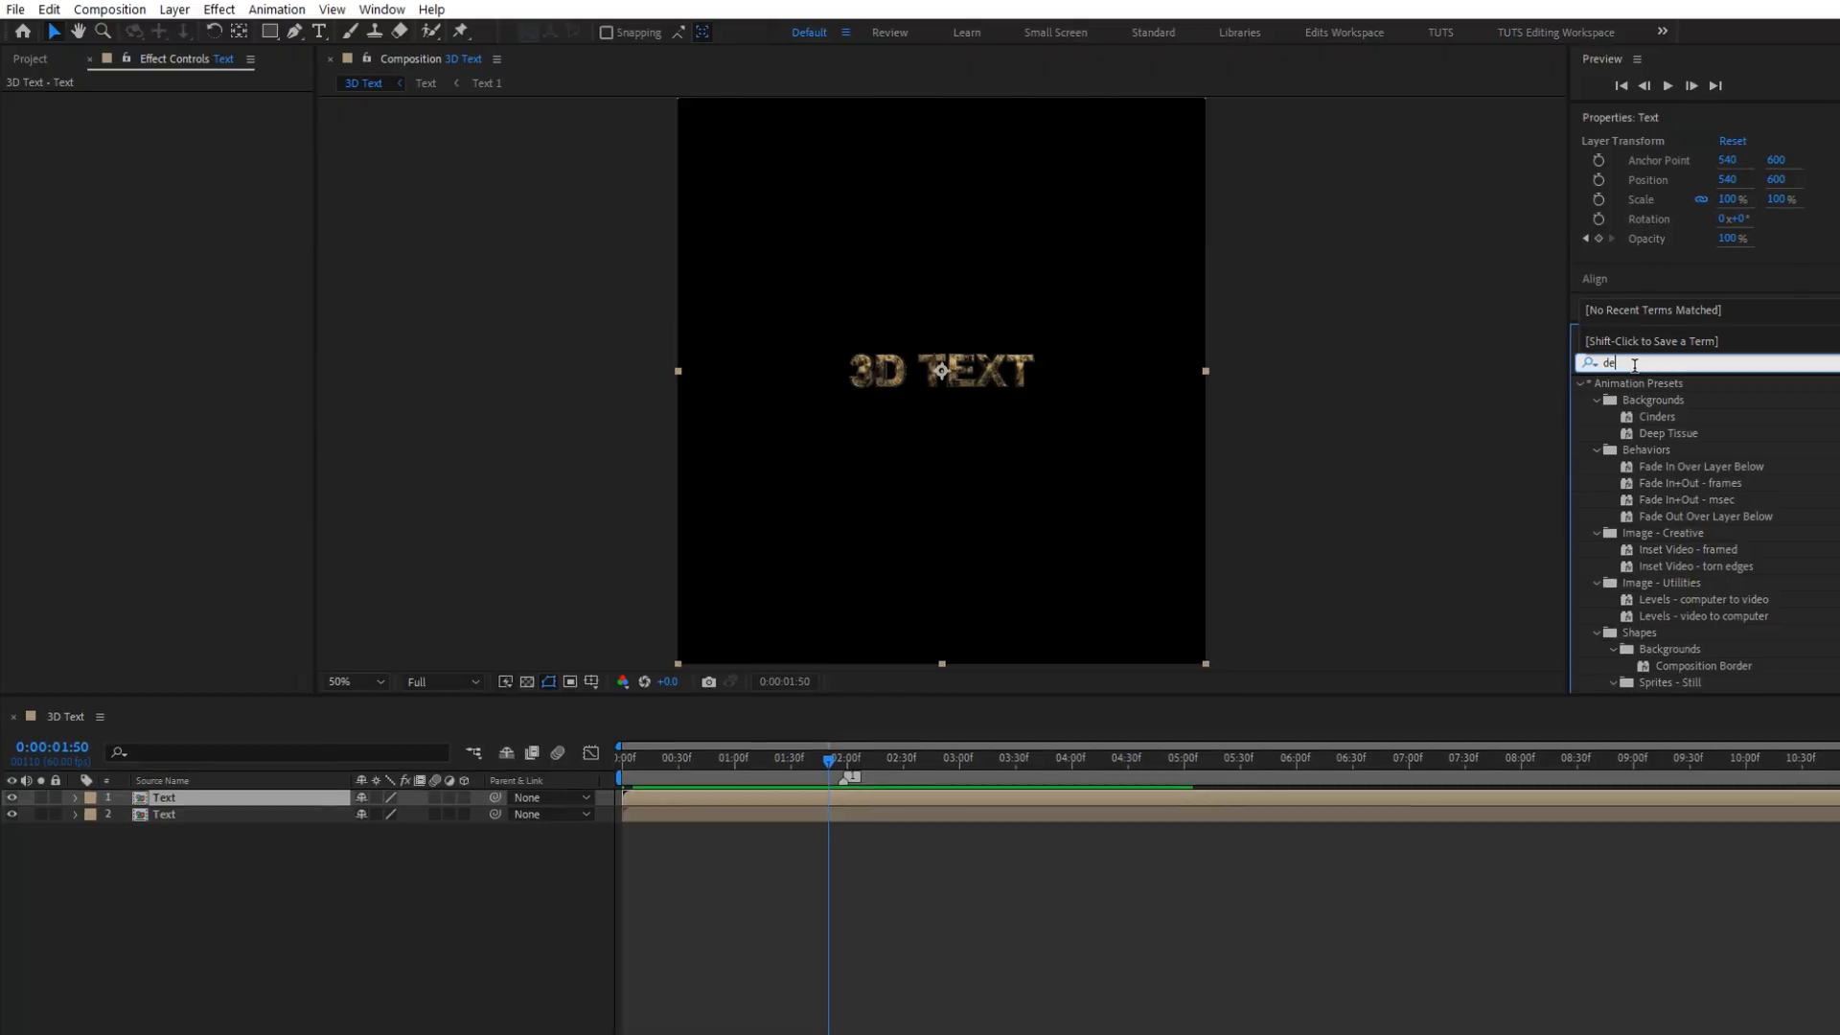
text(e)
drag(1651, 450, 920, 840)
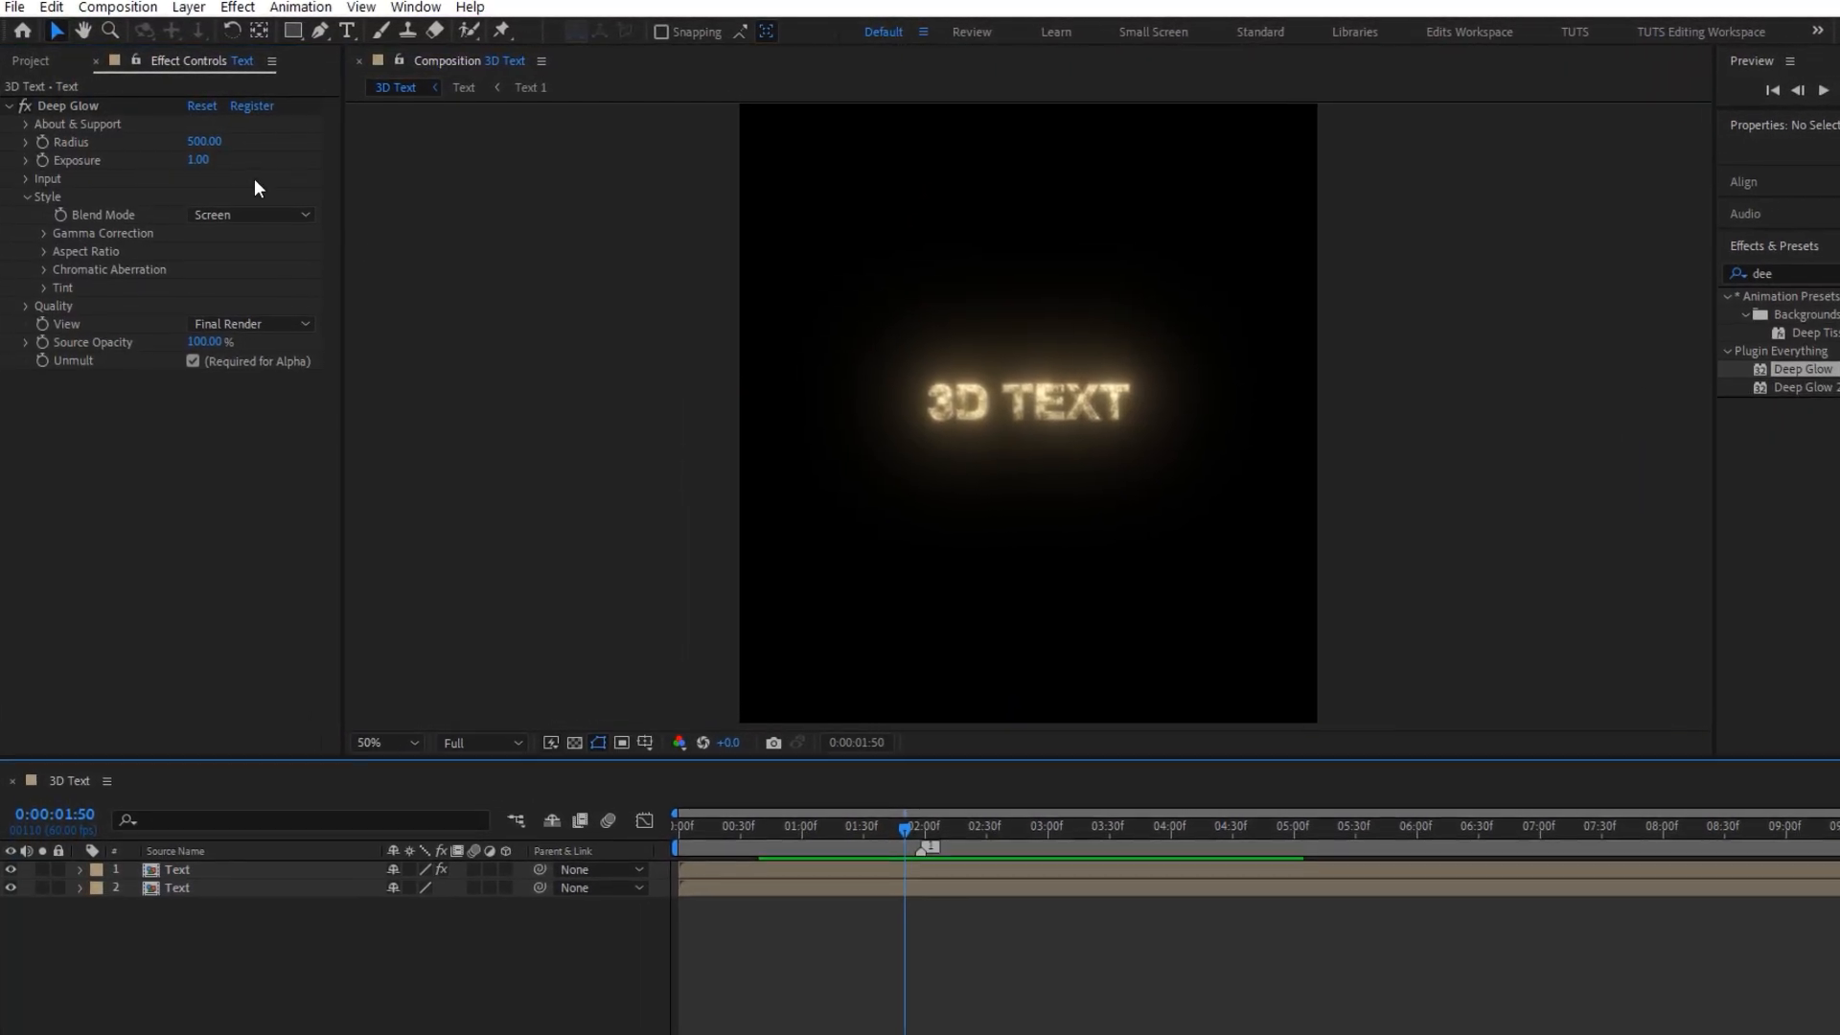
- Set Deep Glow's Exposure to 0.3 and its Radius to 444
click(200, 161)
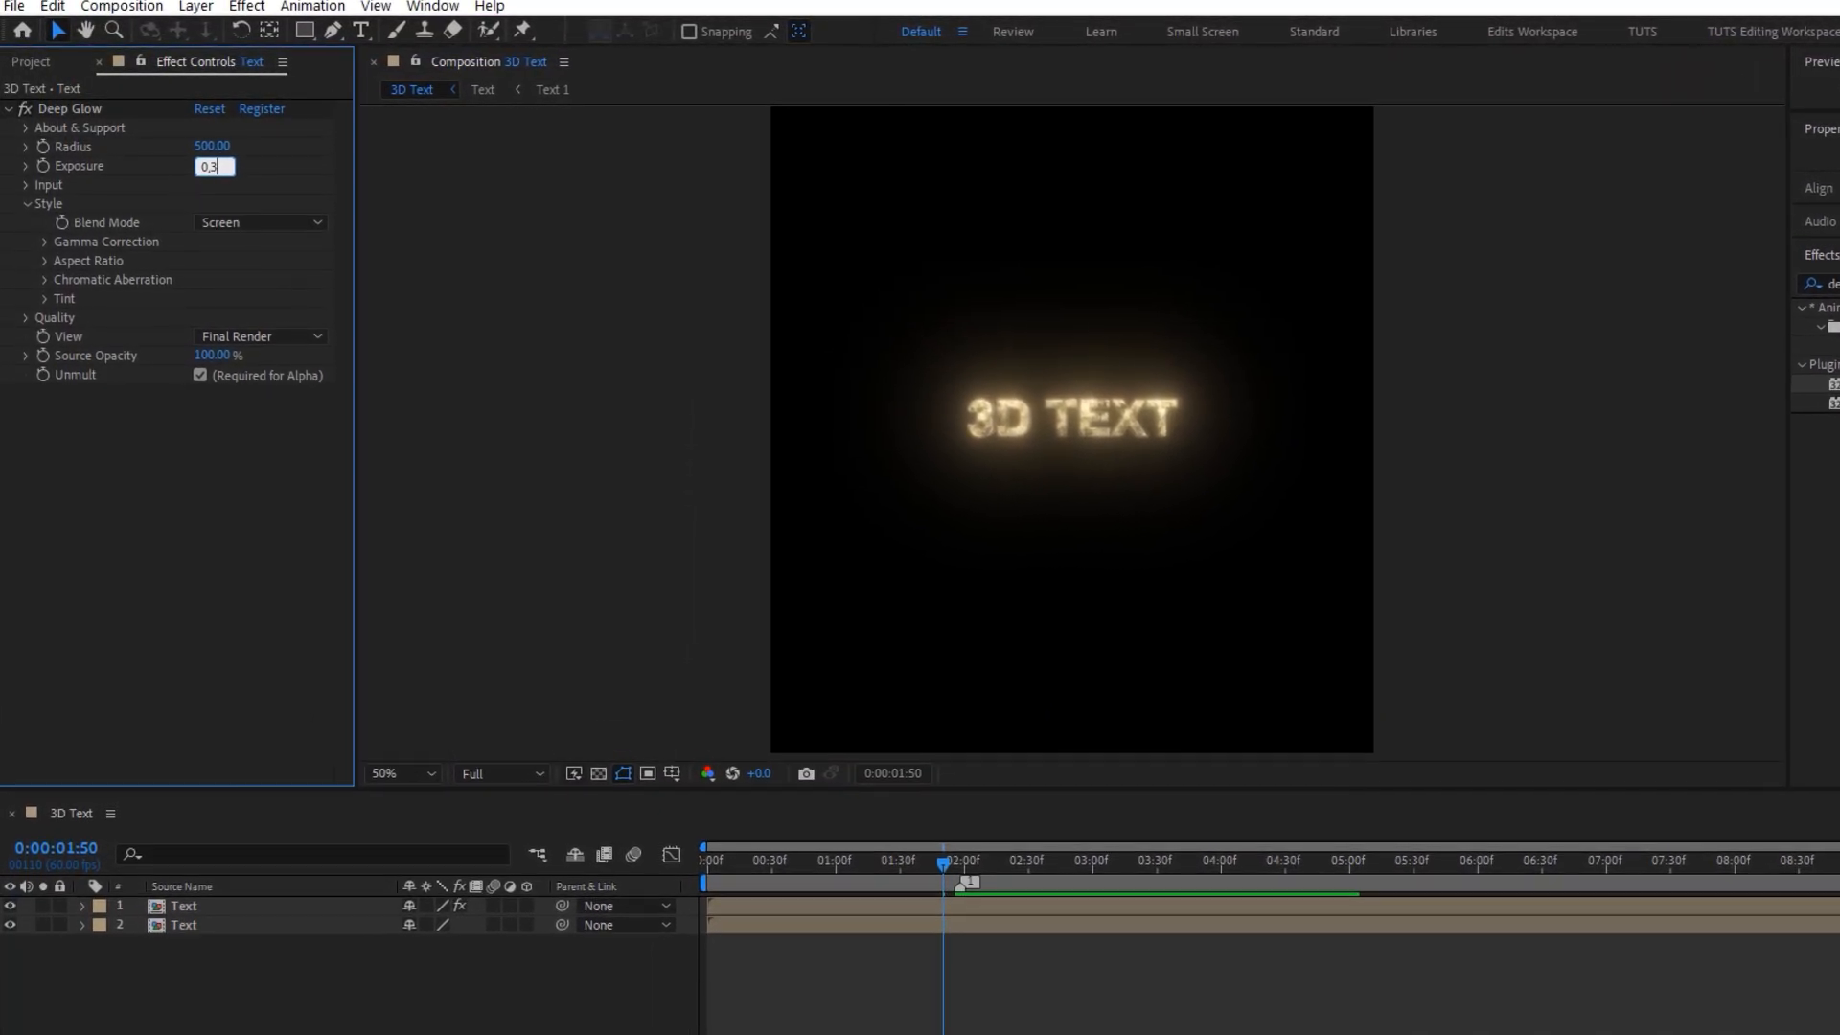
text(0,3)
drag(222, 166, 108, 158)
text(0,)
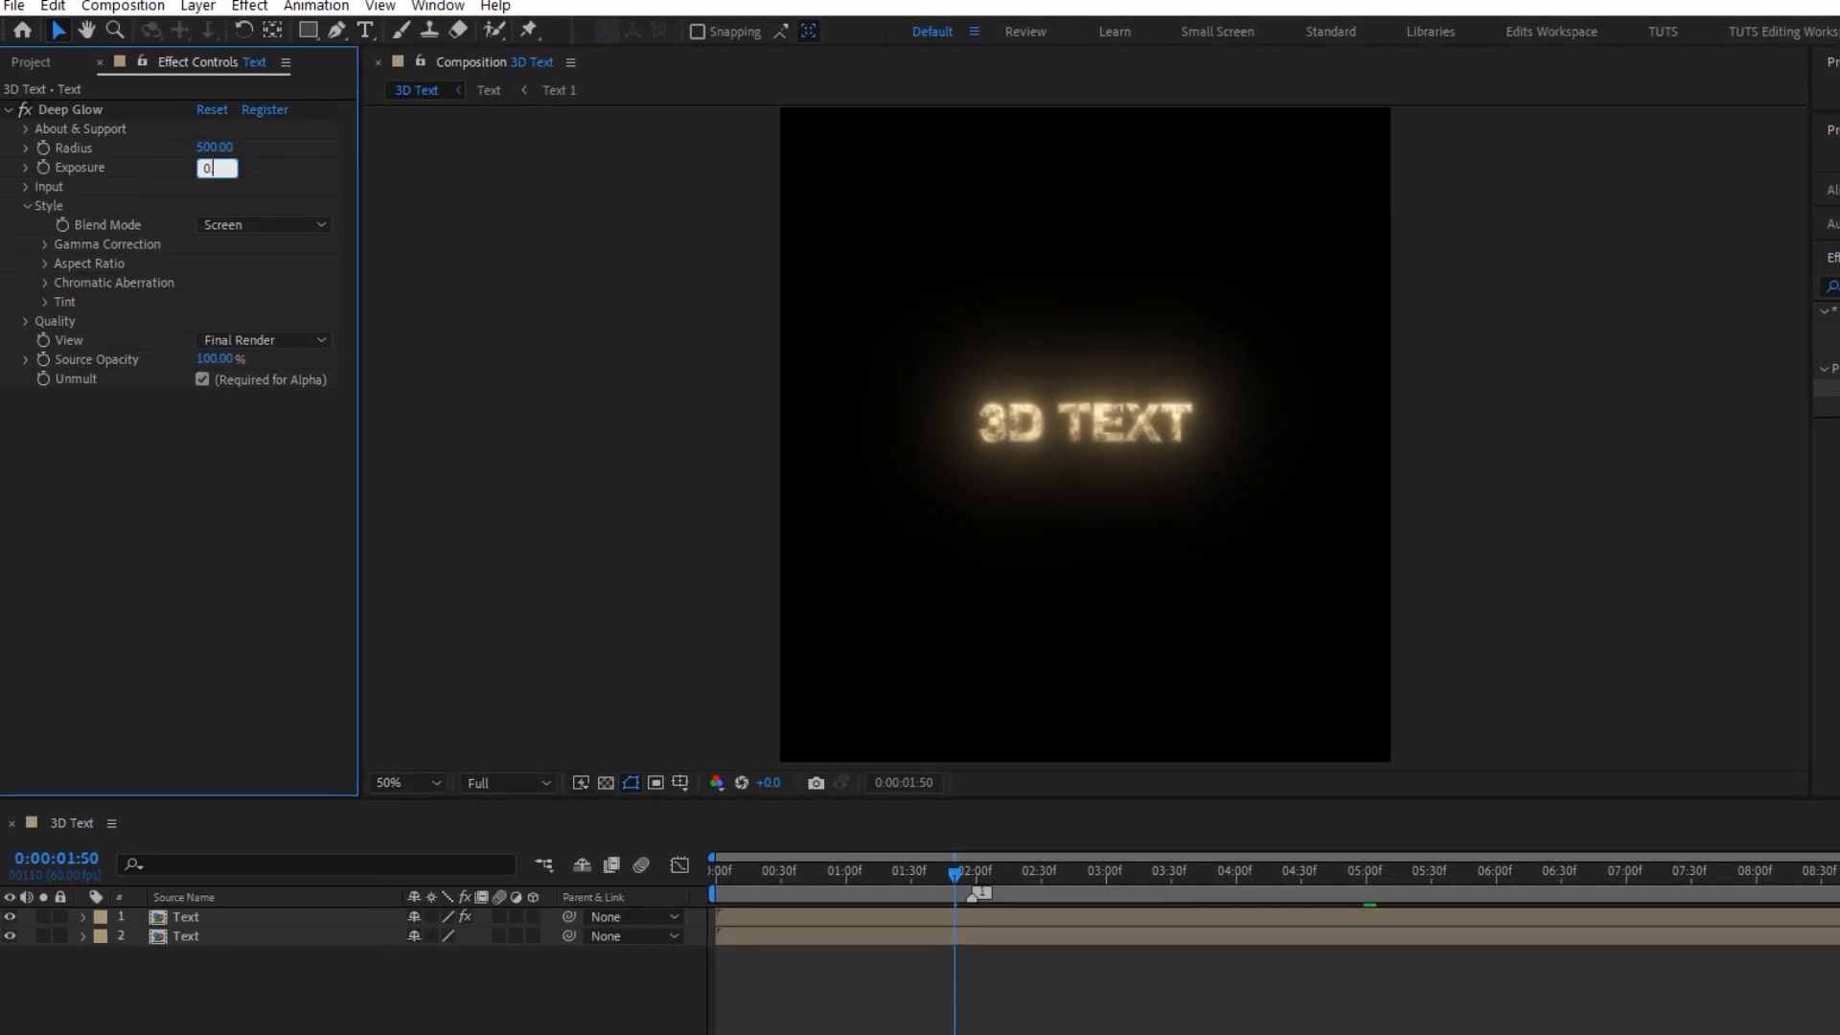
text(3)
key(Return)
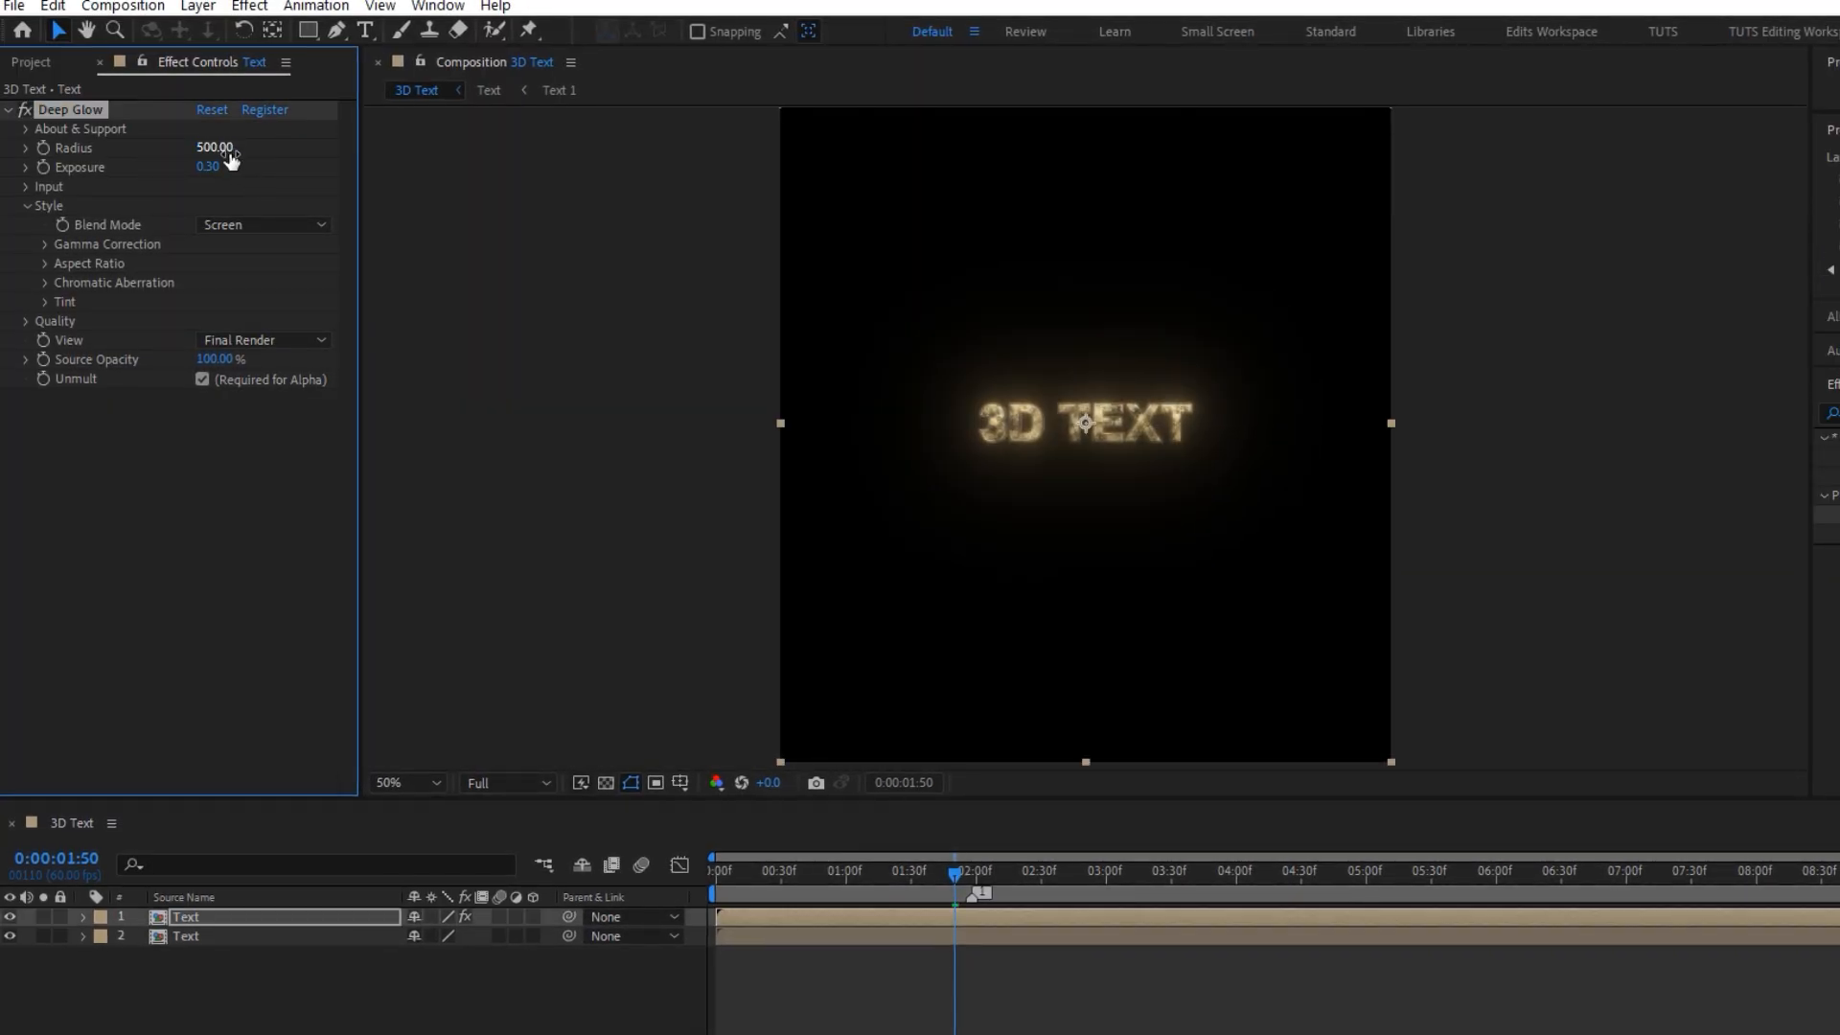
click(215, 147)
text(444)
key(Return)
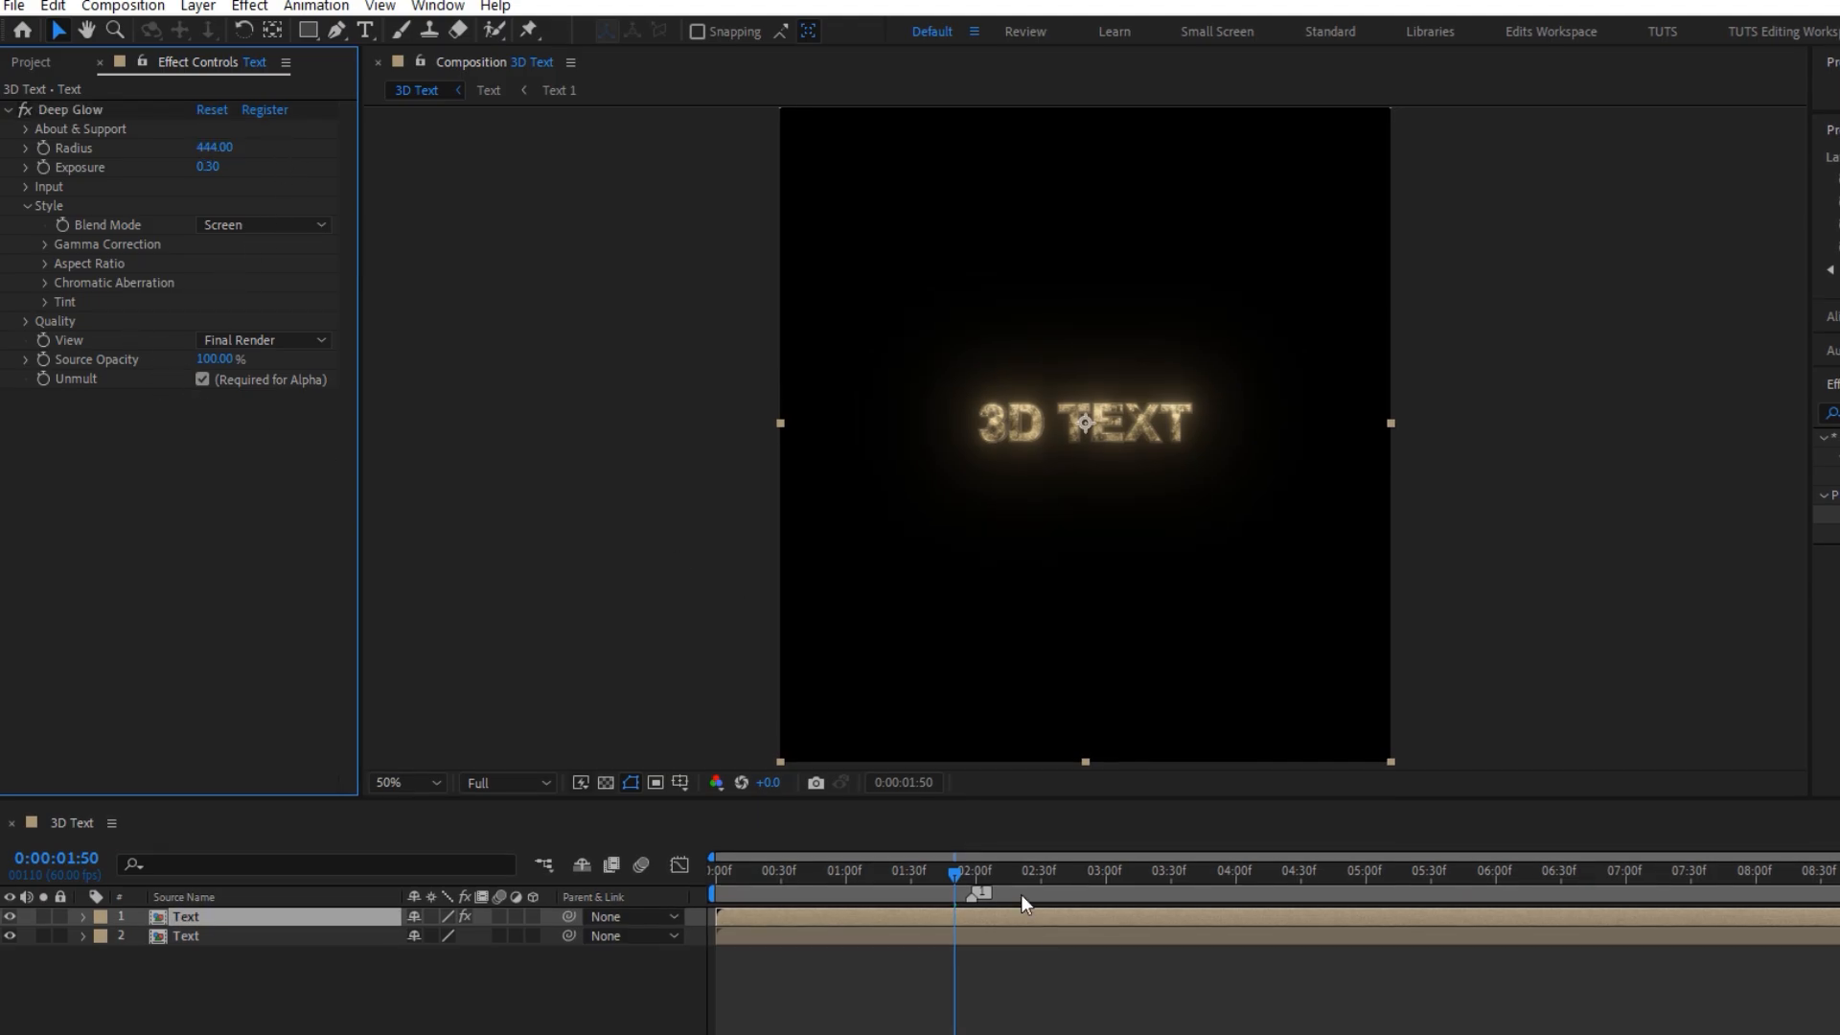
- Inspect the glowing text just before the explosion and open the nested Text 1 composition at 0:00:01:58
drag(956, 874, 833, 763)
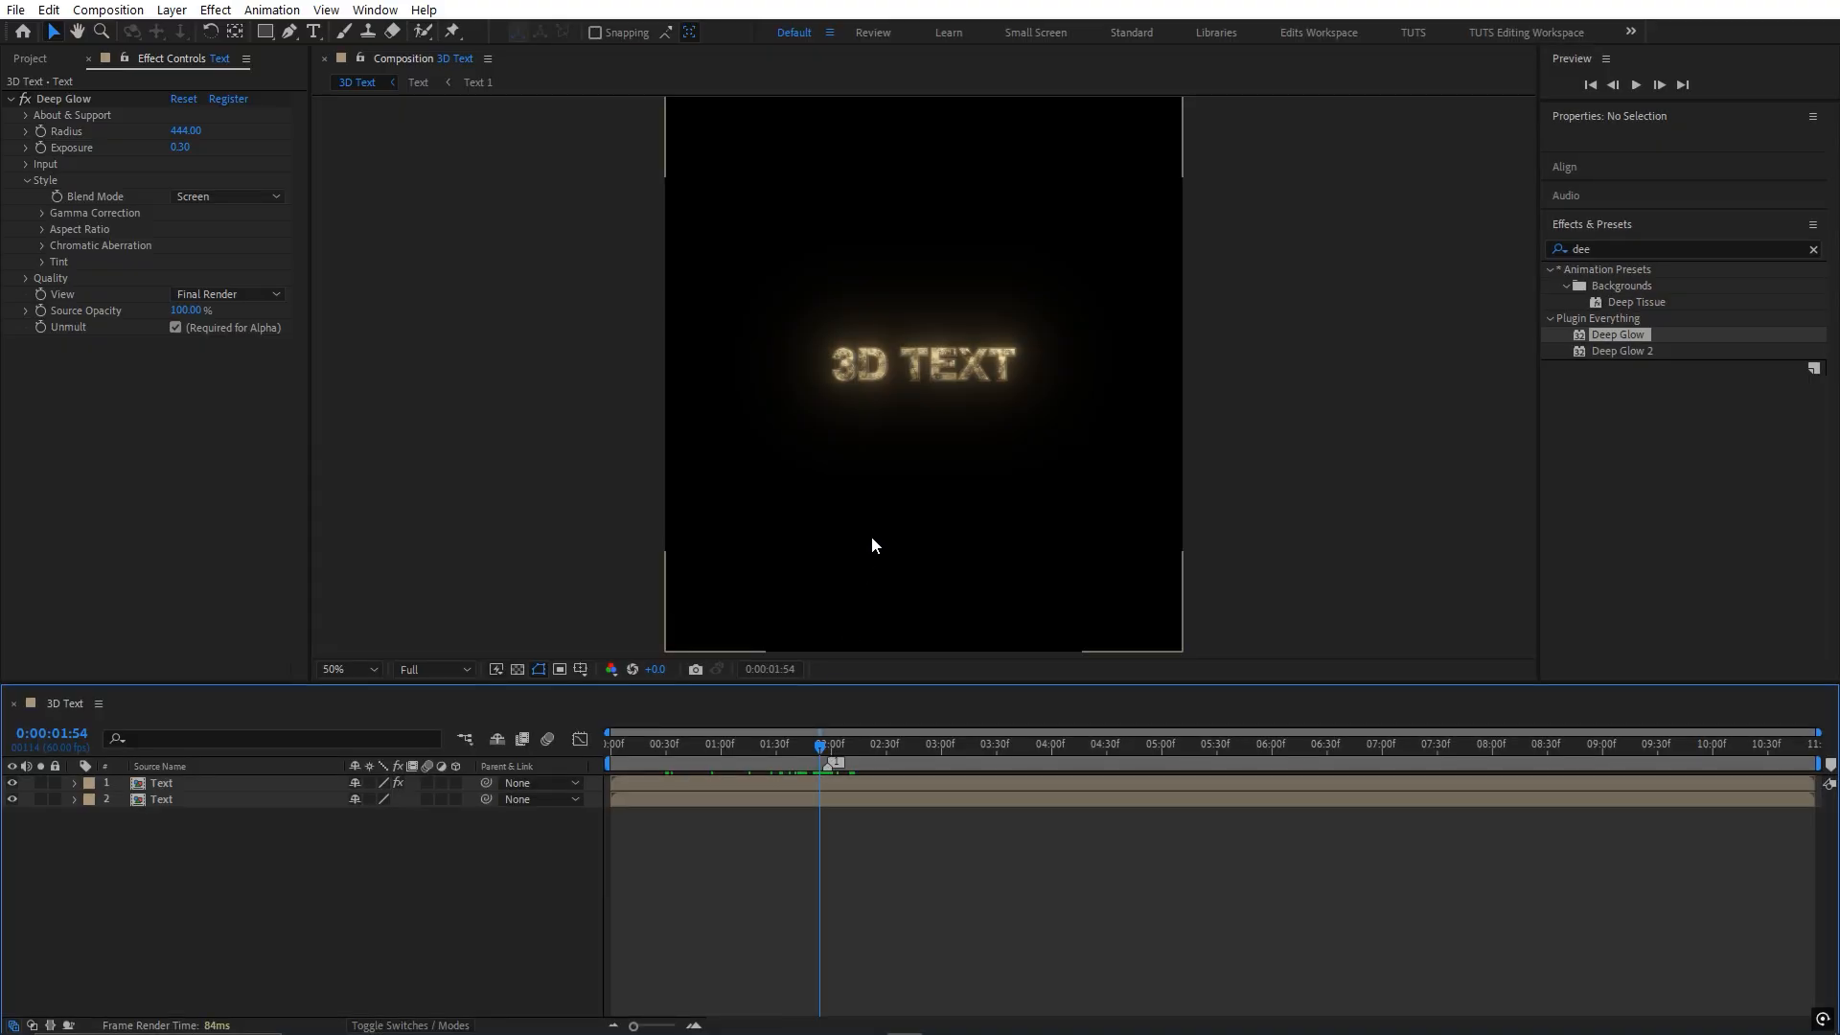
key(slash)
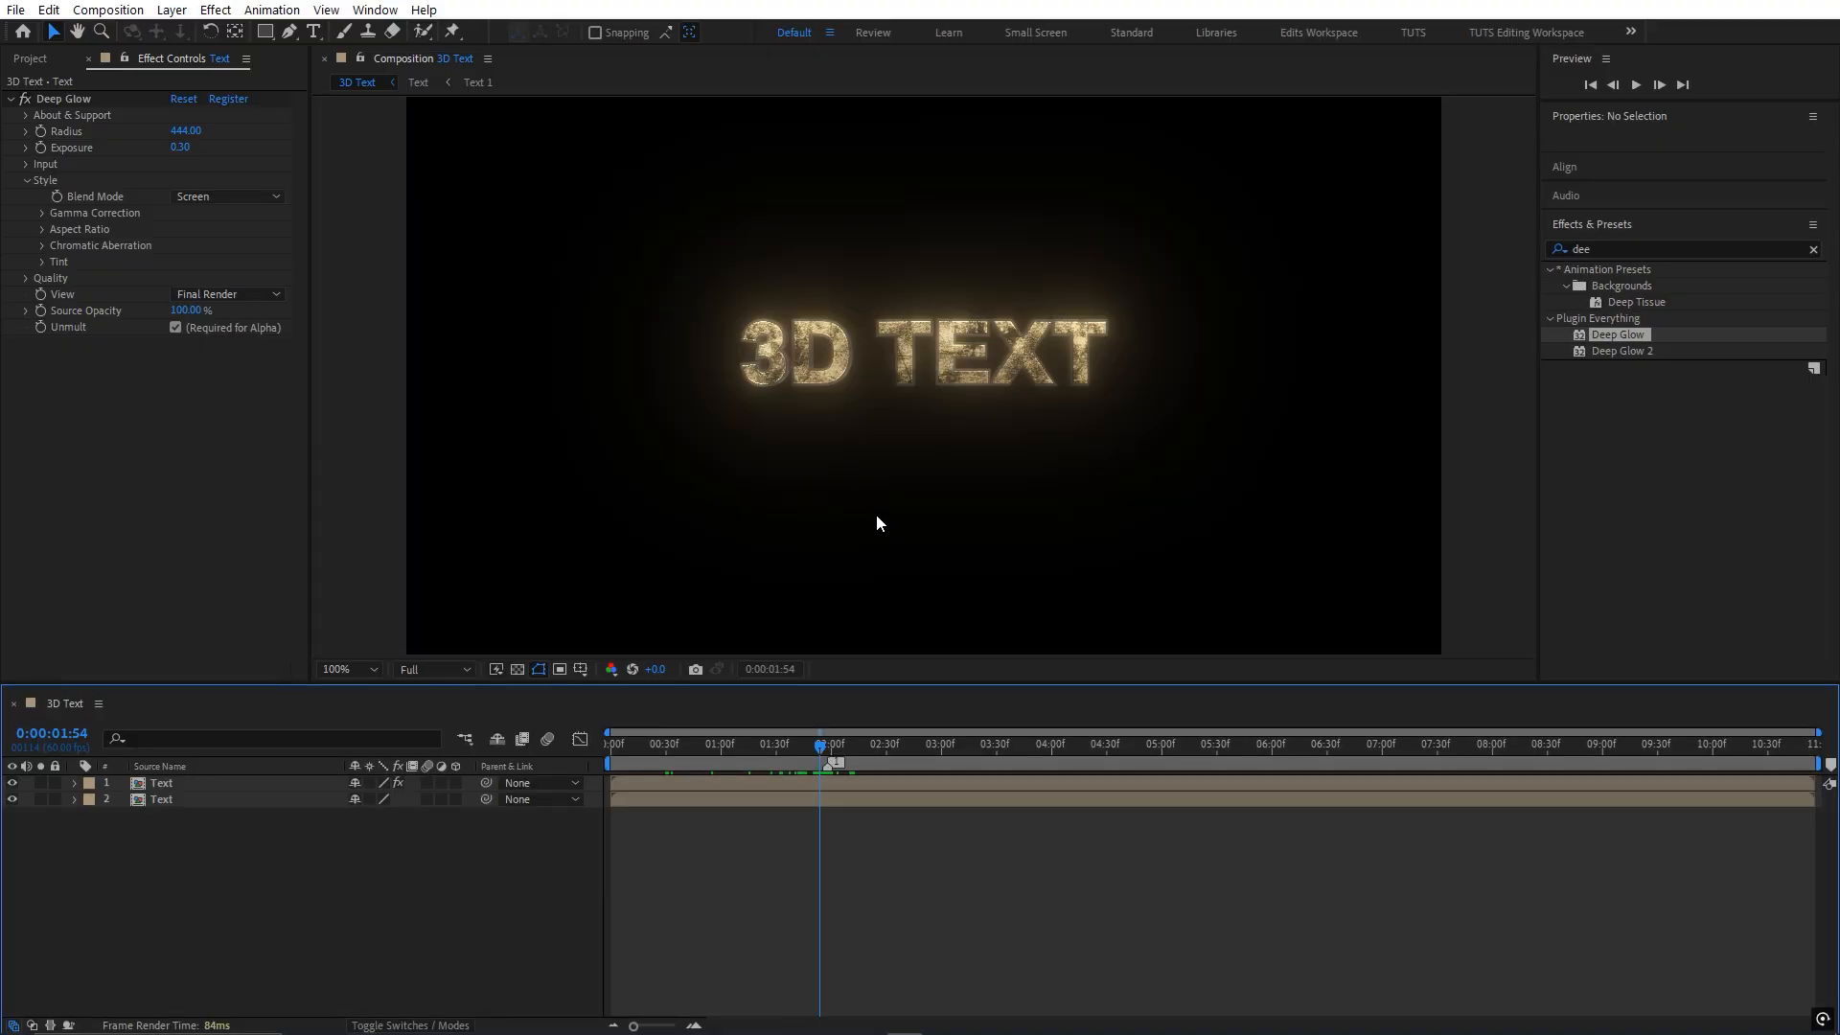
double_click(830, 781)
double_click(818, 786)
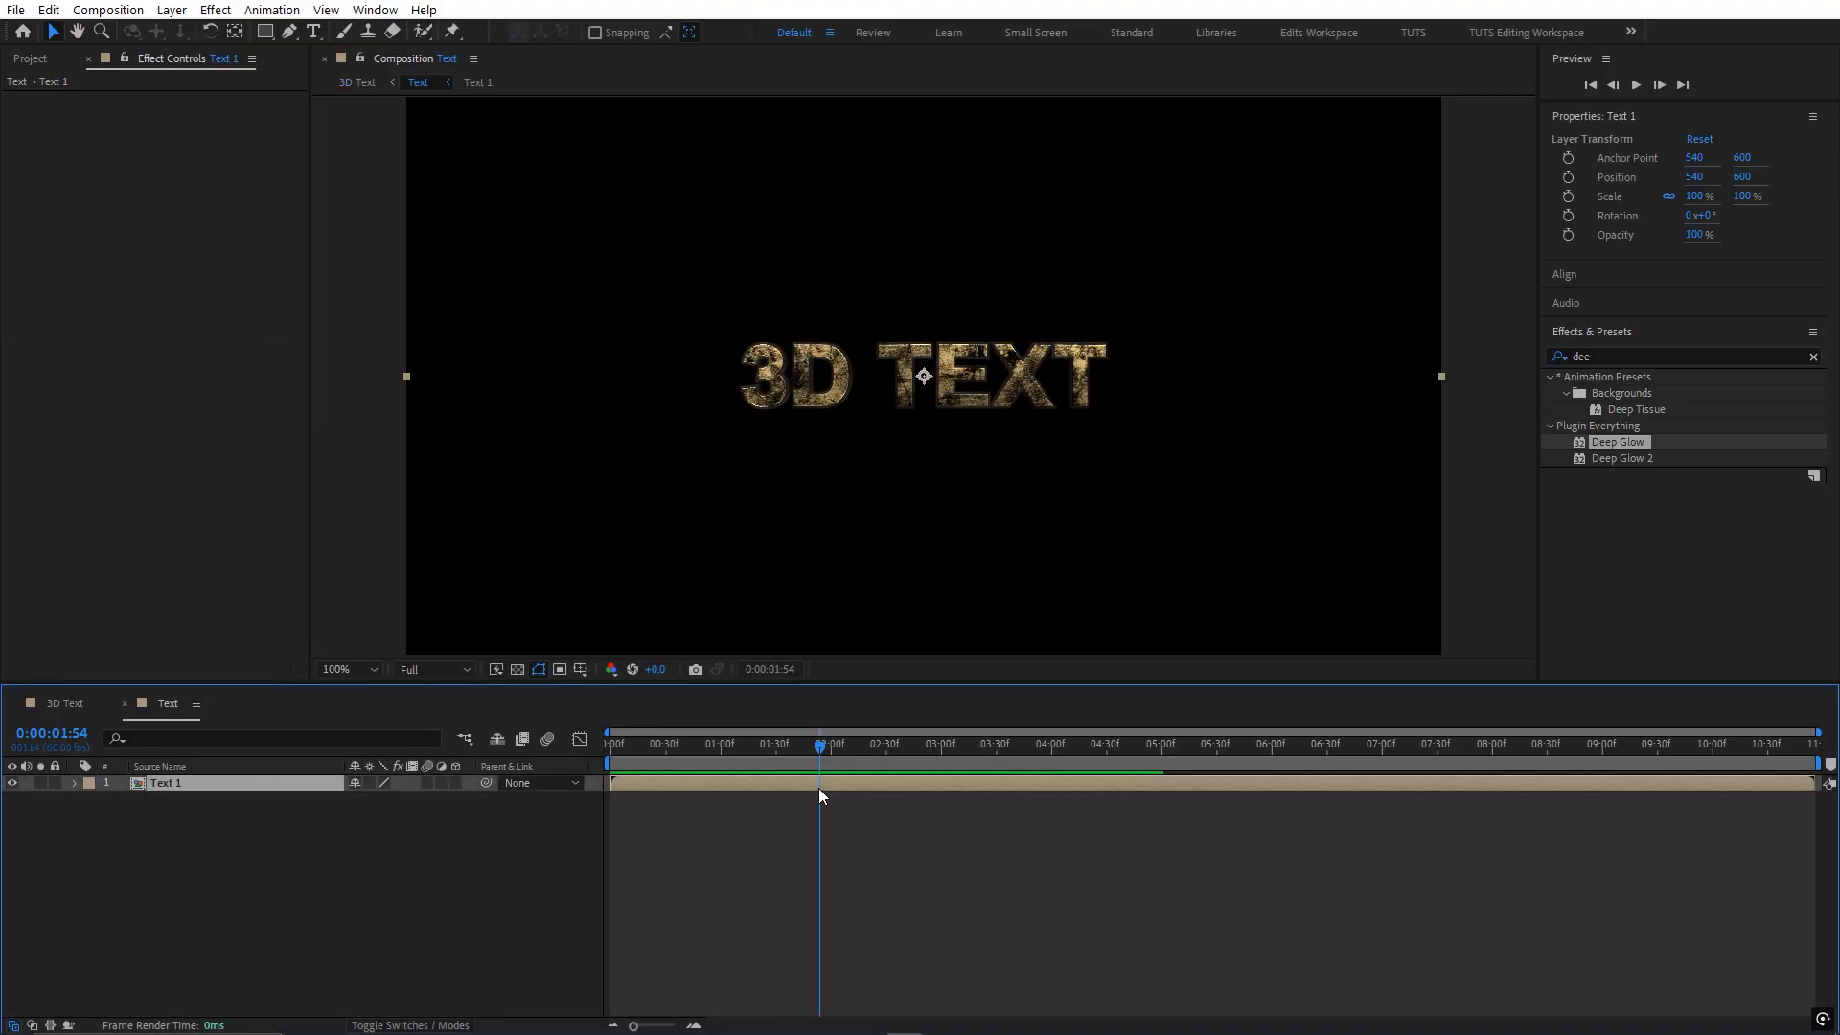
click(828, 745)
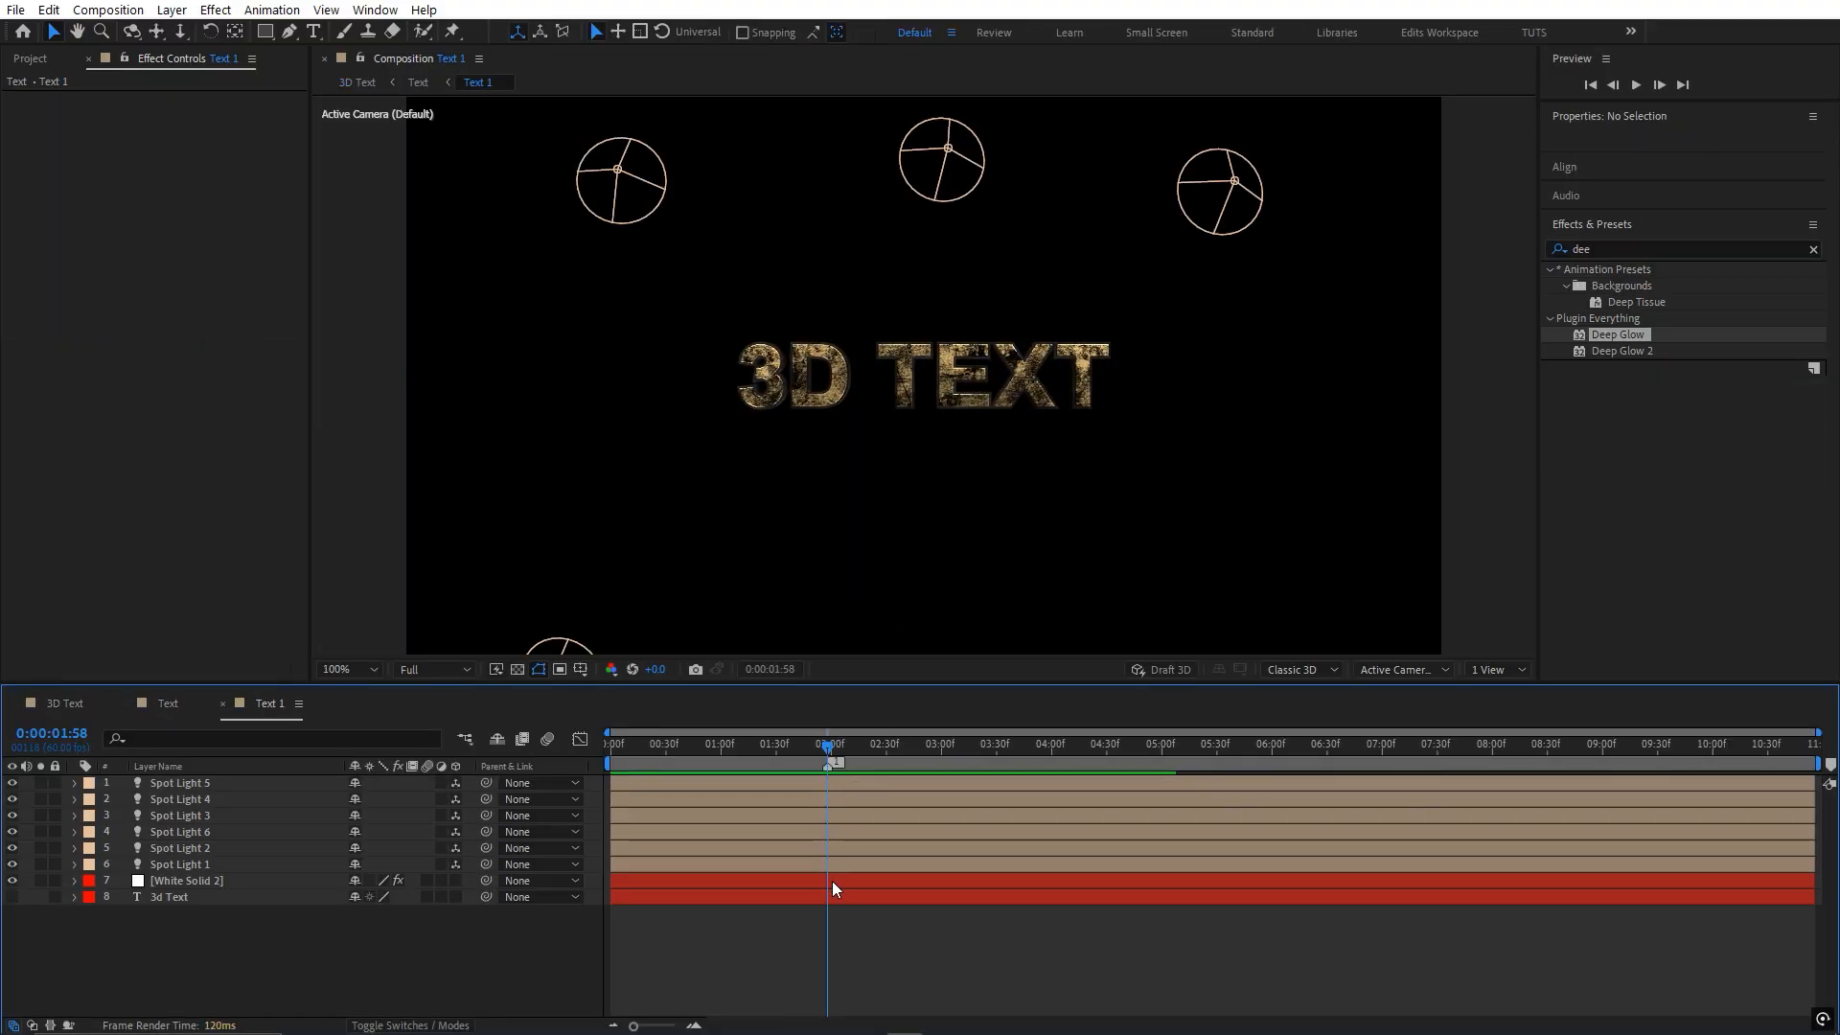
- Check the 3d Text layer's keyframes, then reveal White Solid 2's Element keyframes and go to 0:00:01:57
click(810, 896)
key(u)
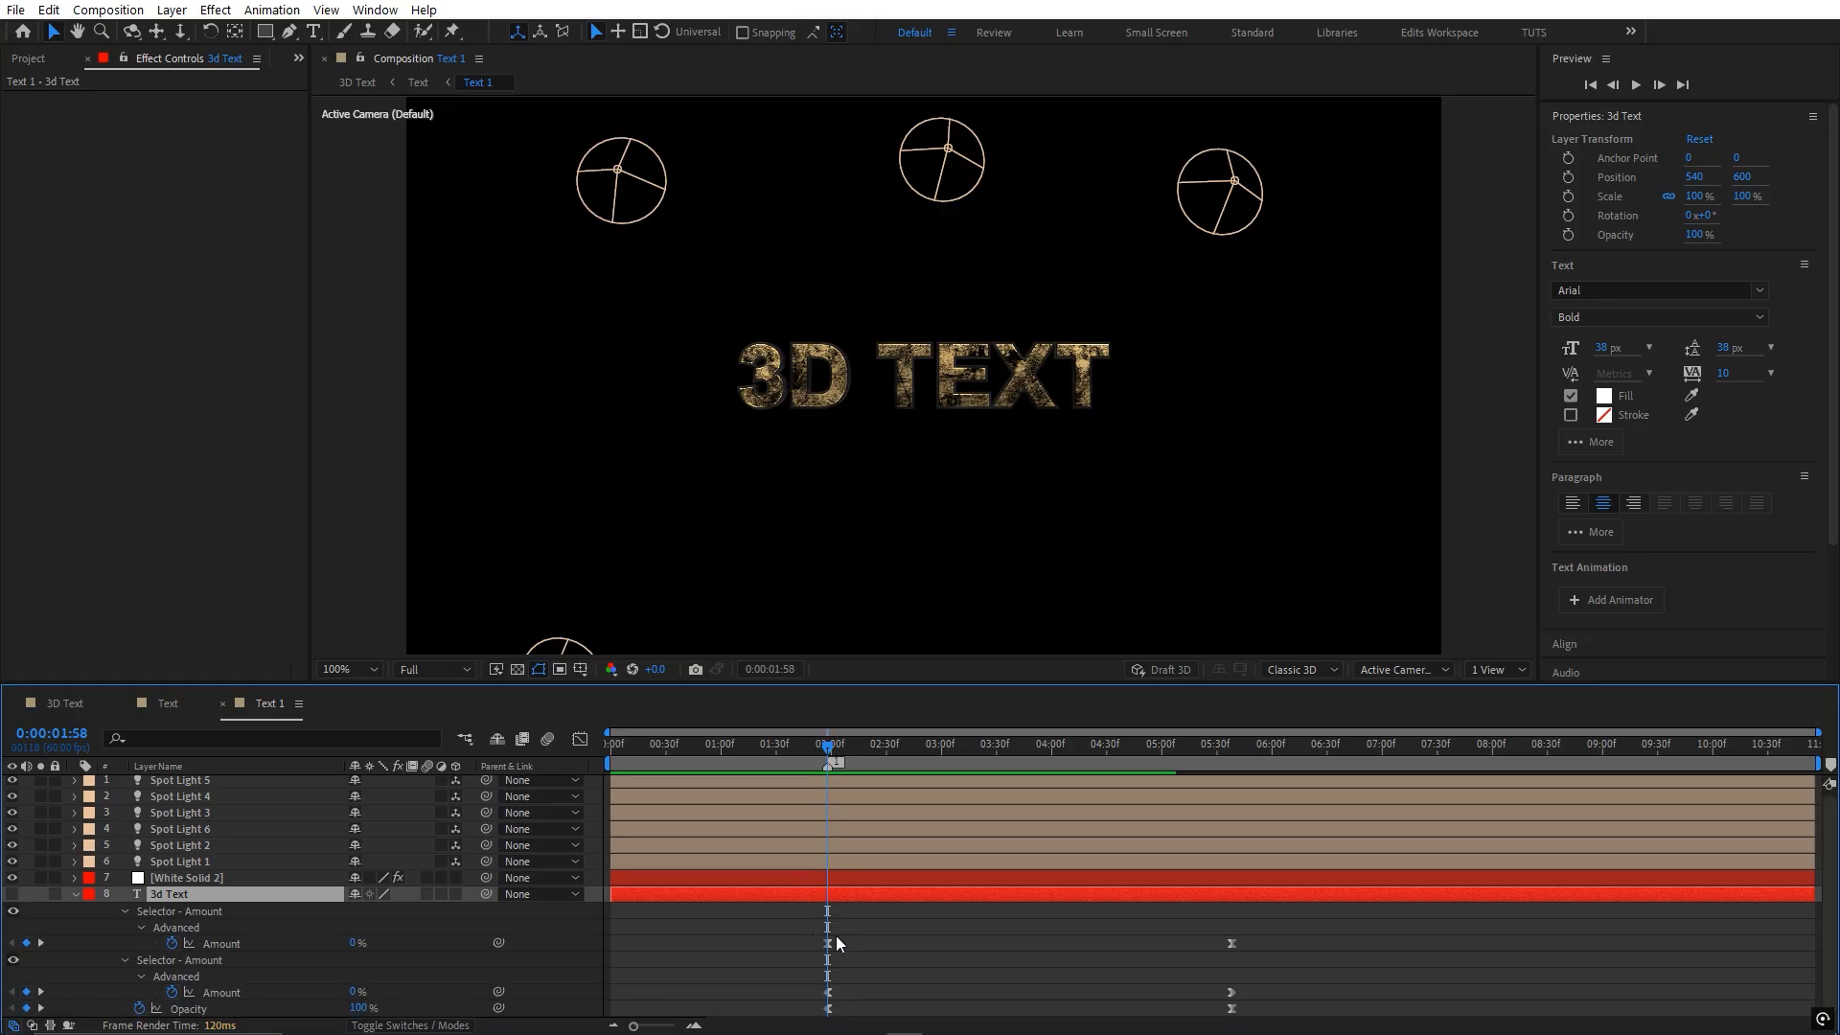
key(u)
click(836, 881)
key(u)
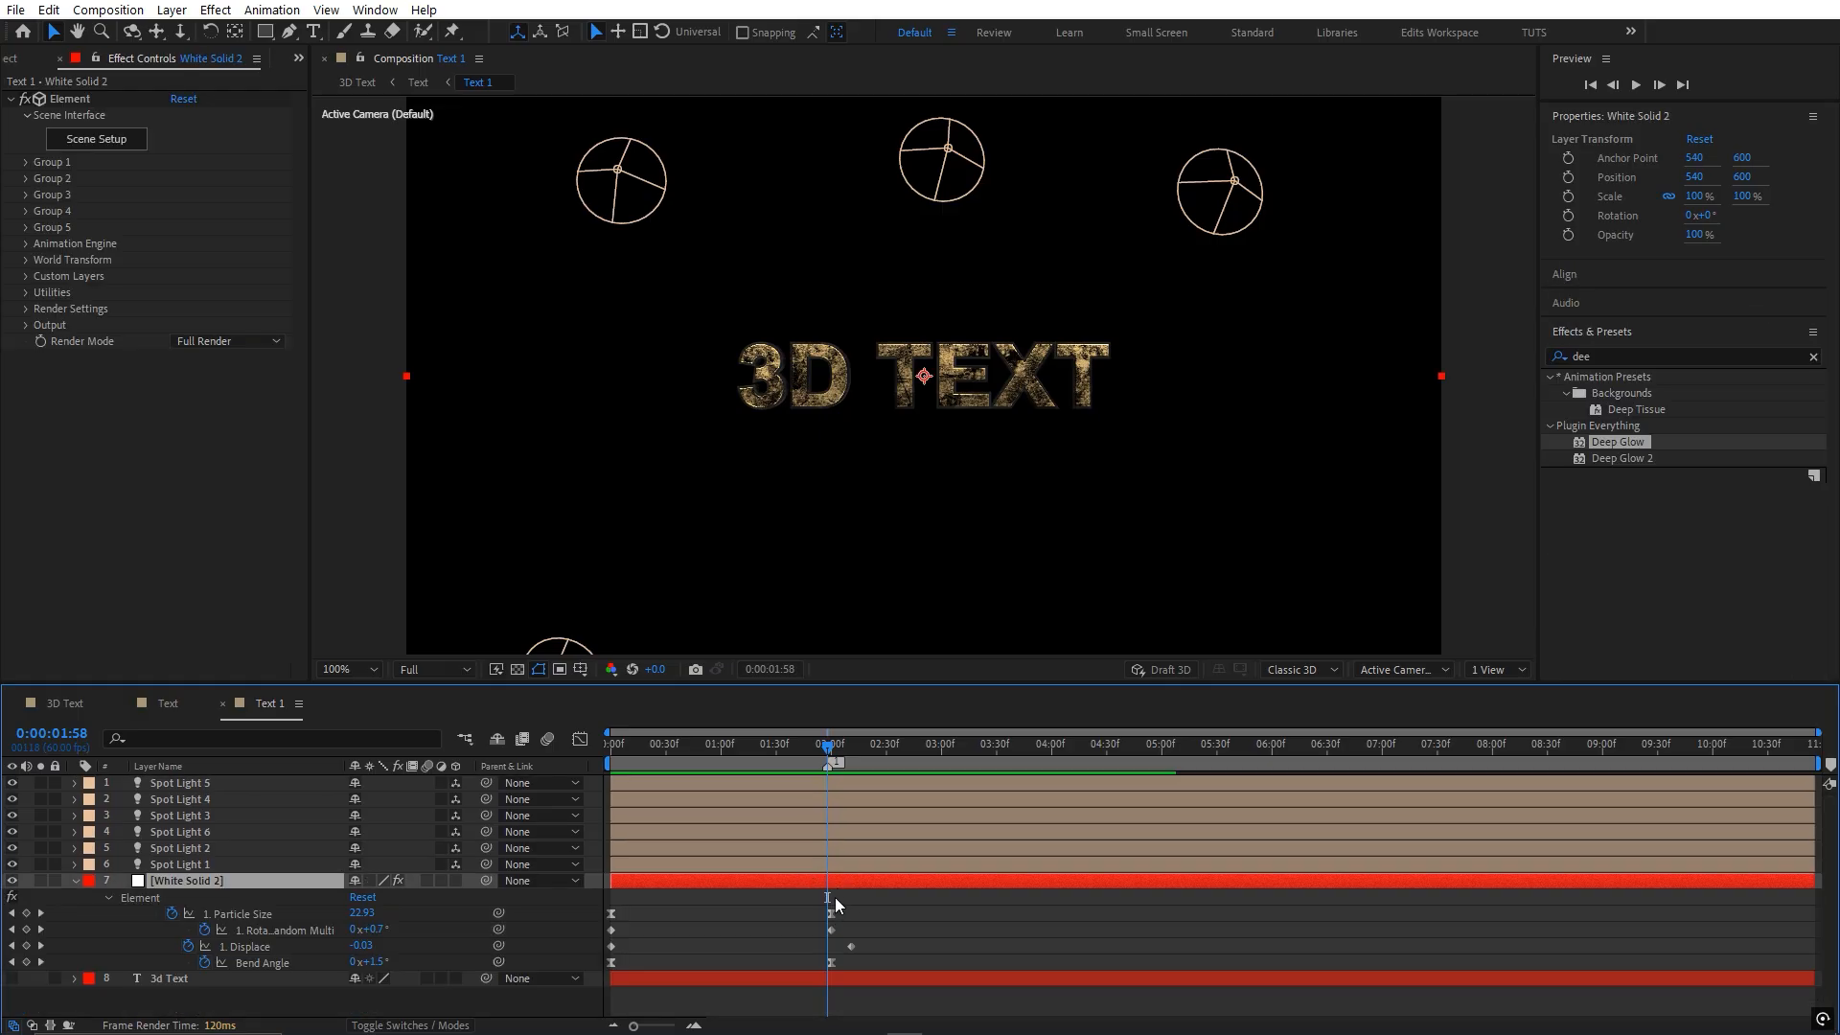
key(equal)
drag(825, 743, 813, 749)
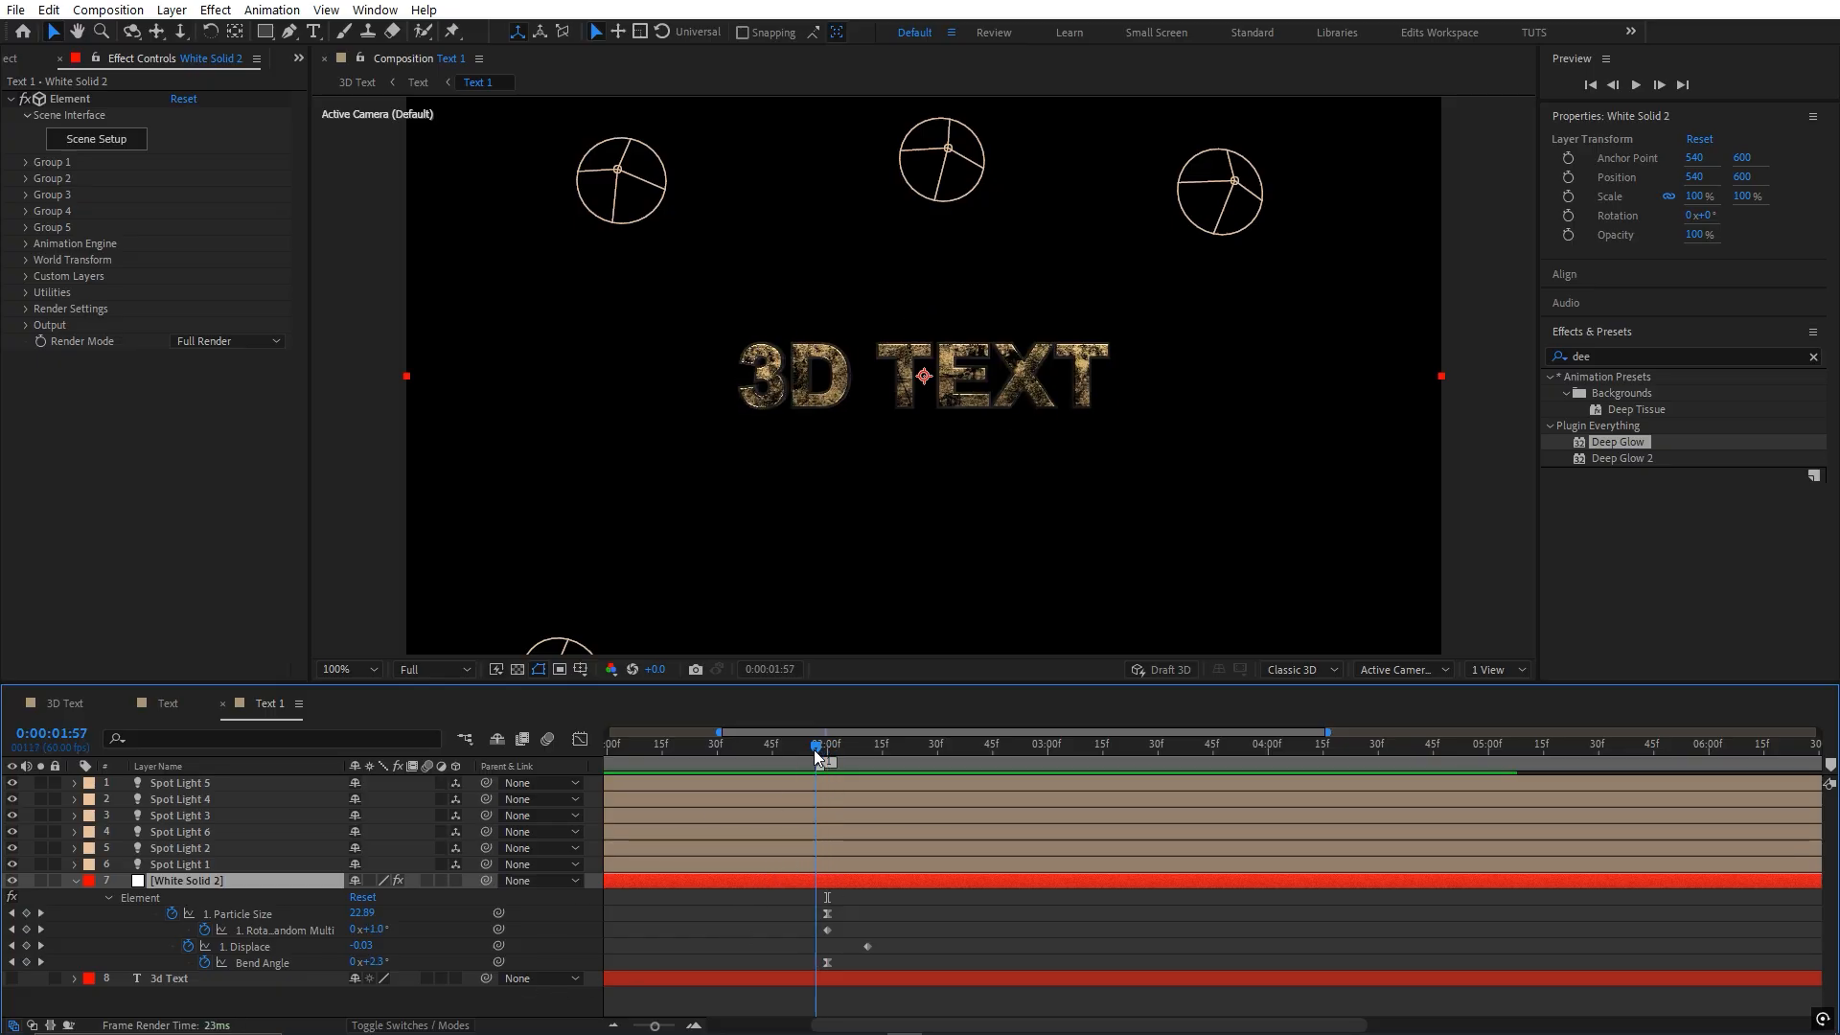
- Set White Solid 2's Displace to 0.12 and align that keyframe with the random rotation keyframe at 0:00:02:00
drag(830, 929, 819, 936)
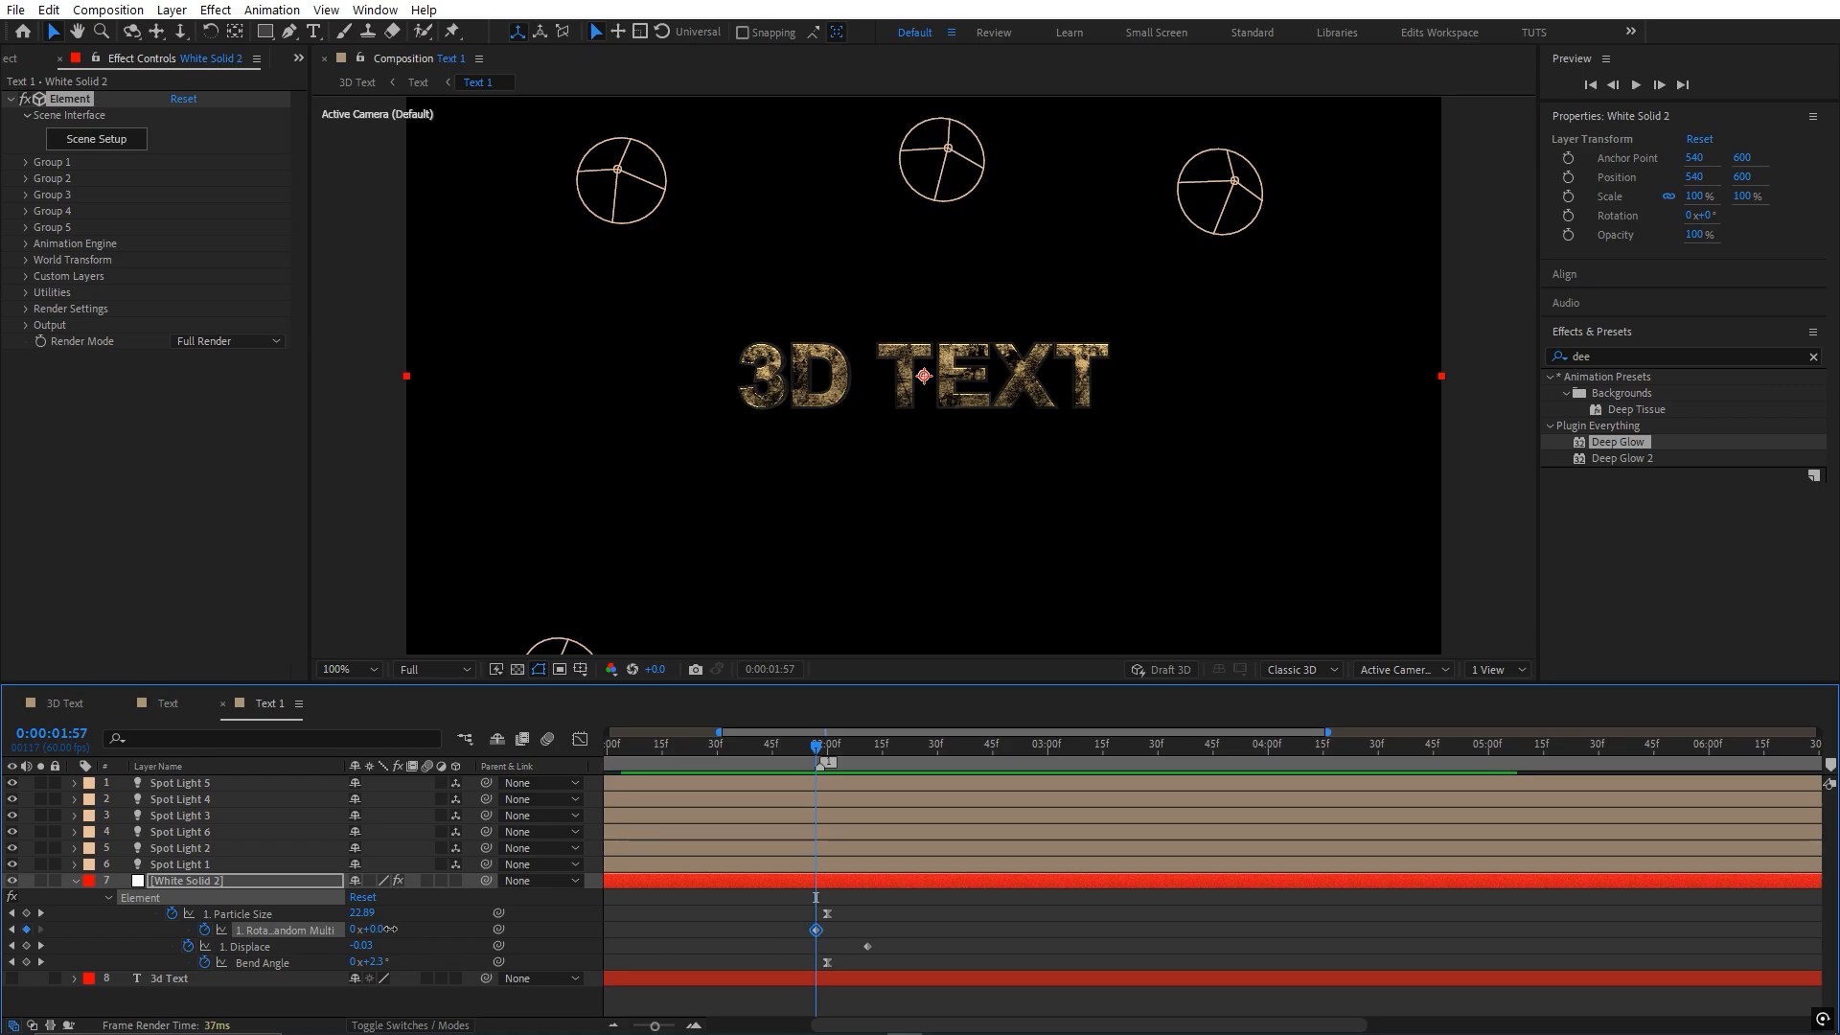
mouse_move(390, 929)
mouse_down()
mouse_move(409, 929)
mouse_move(379, 945)
mouse_up()
key(ctrl+z)
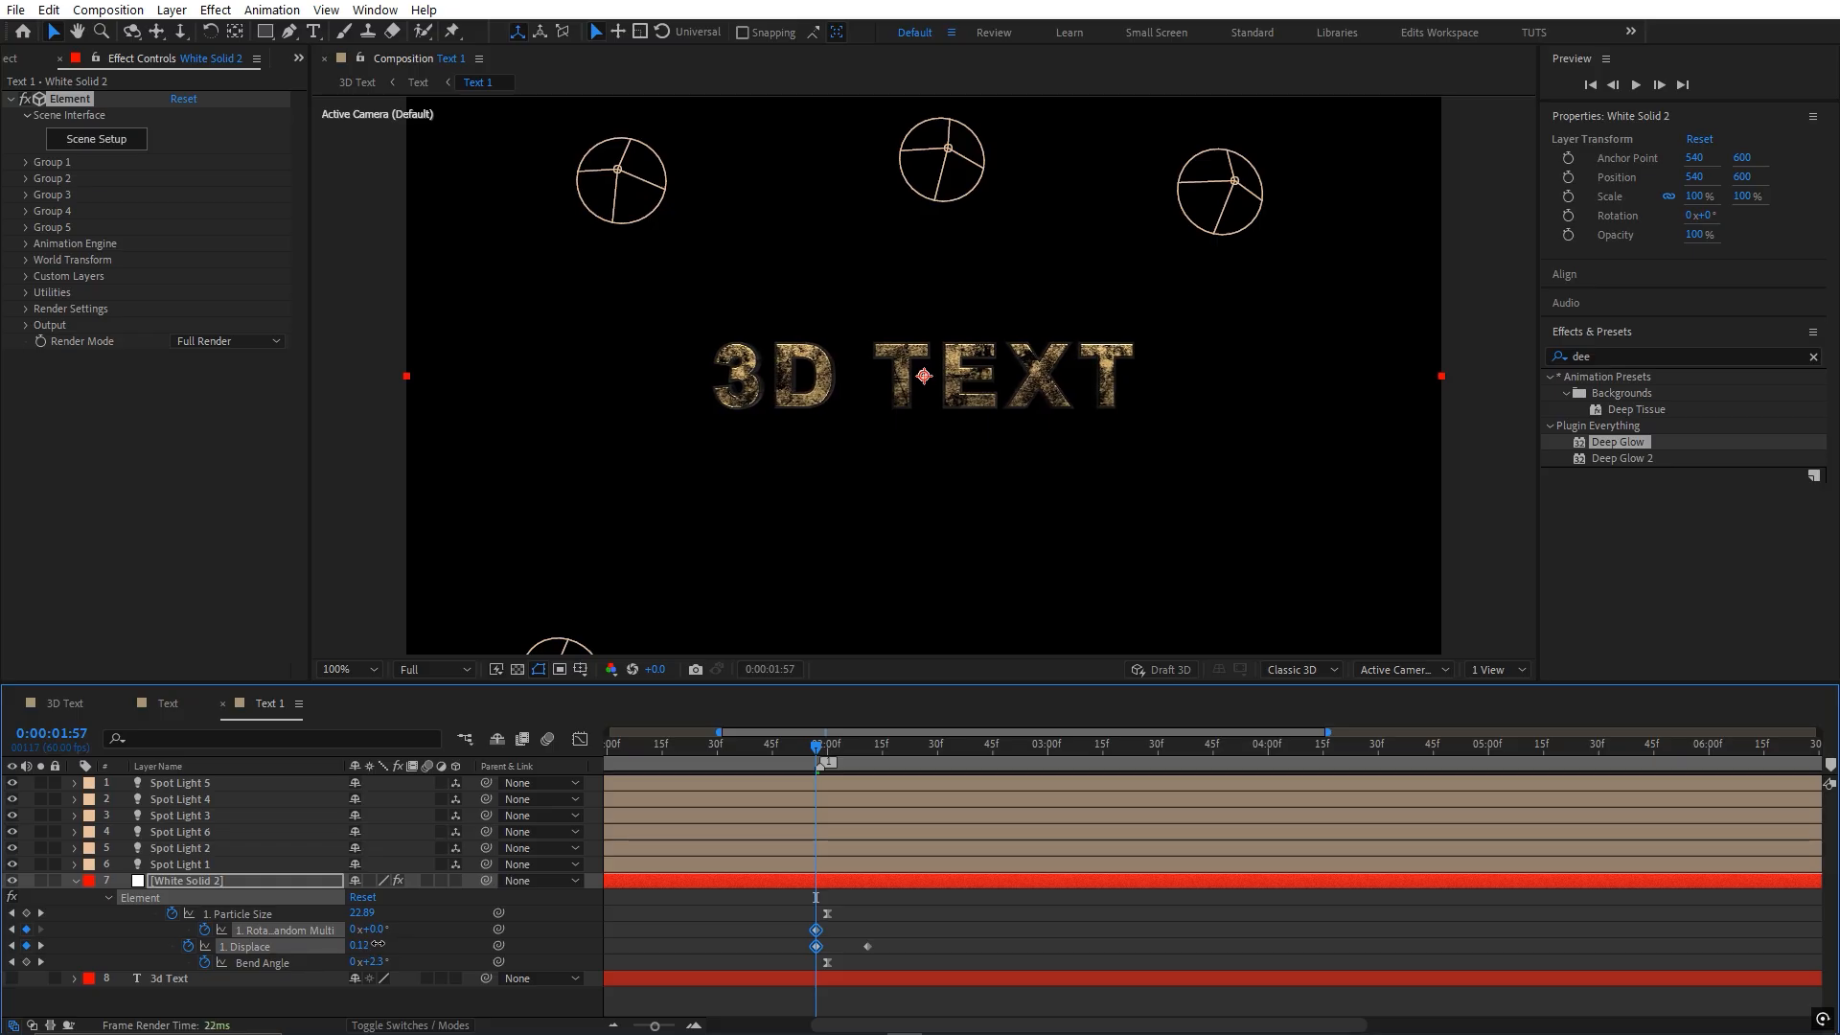
click(757, 943)
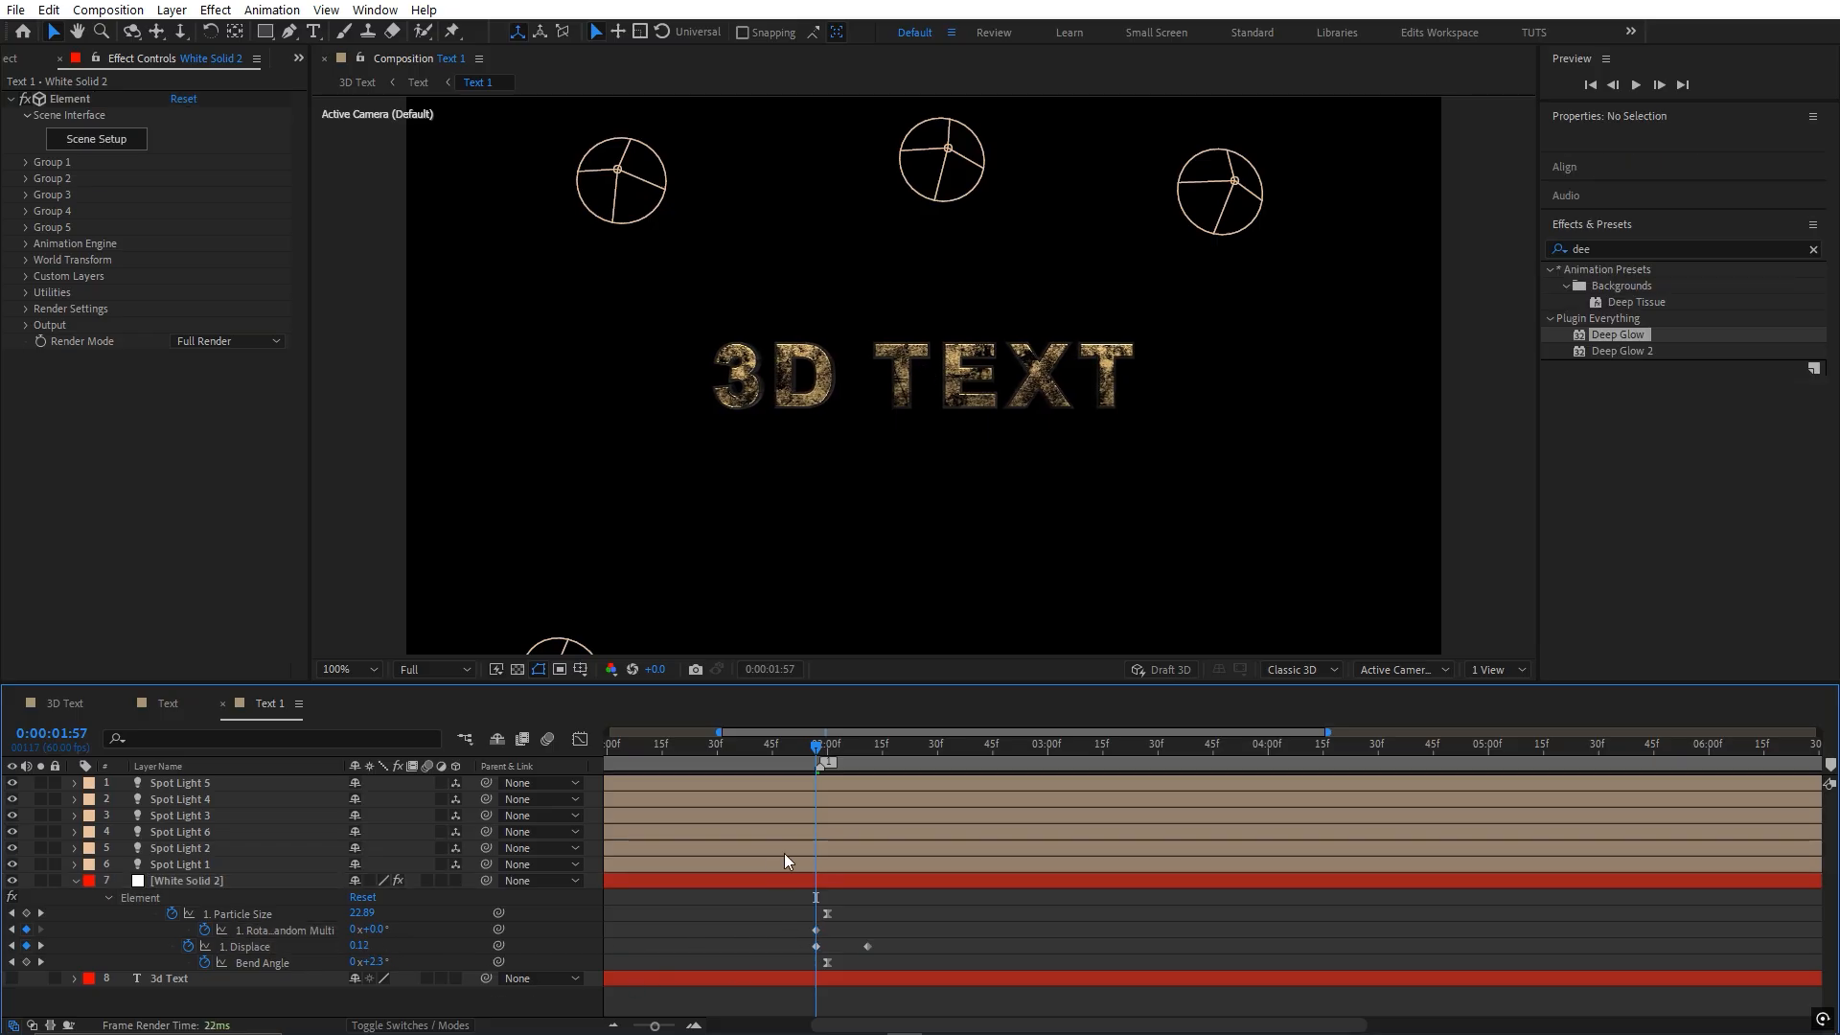
mouse_move(832, 947)
mouse_down()
mouse_move(808, 928)
mouse_move(827, 930)
mouse_up()
click(838, 778)
click(828, 745)
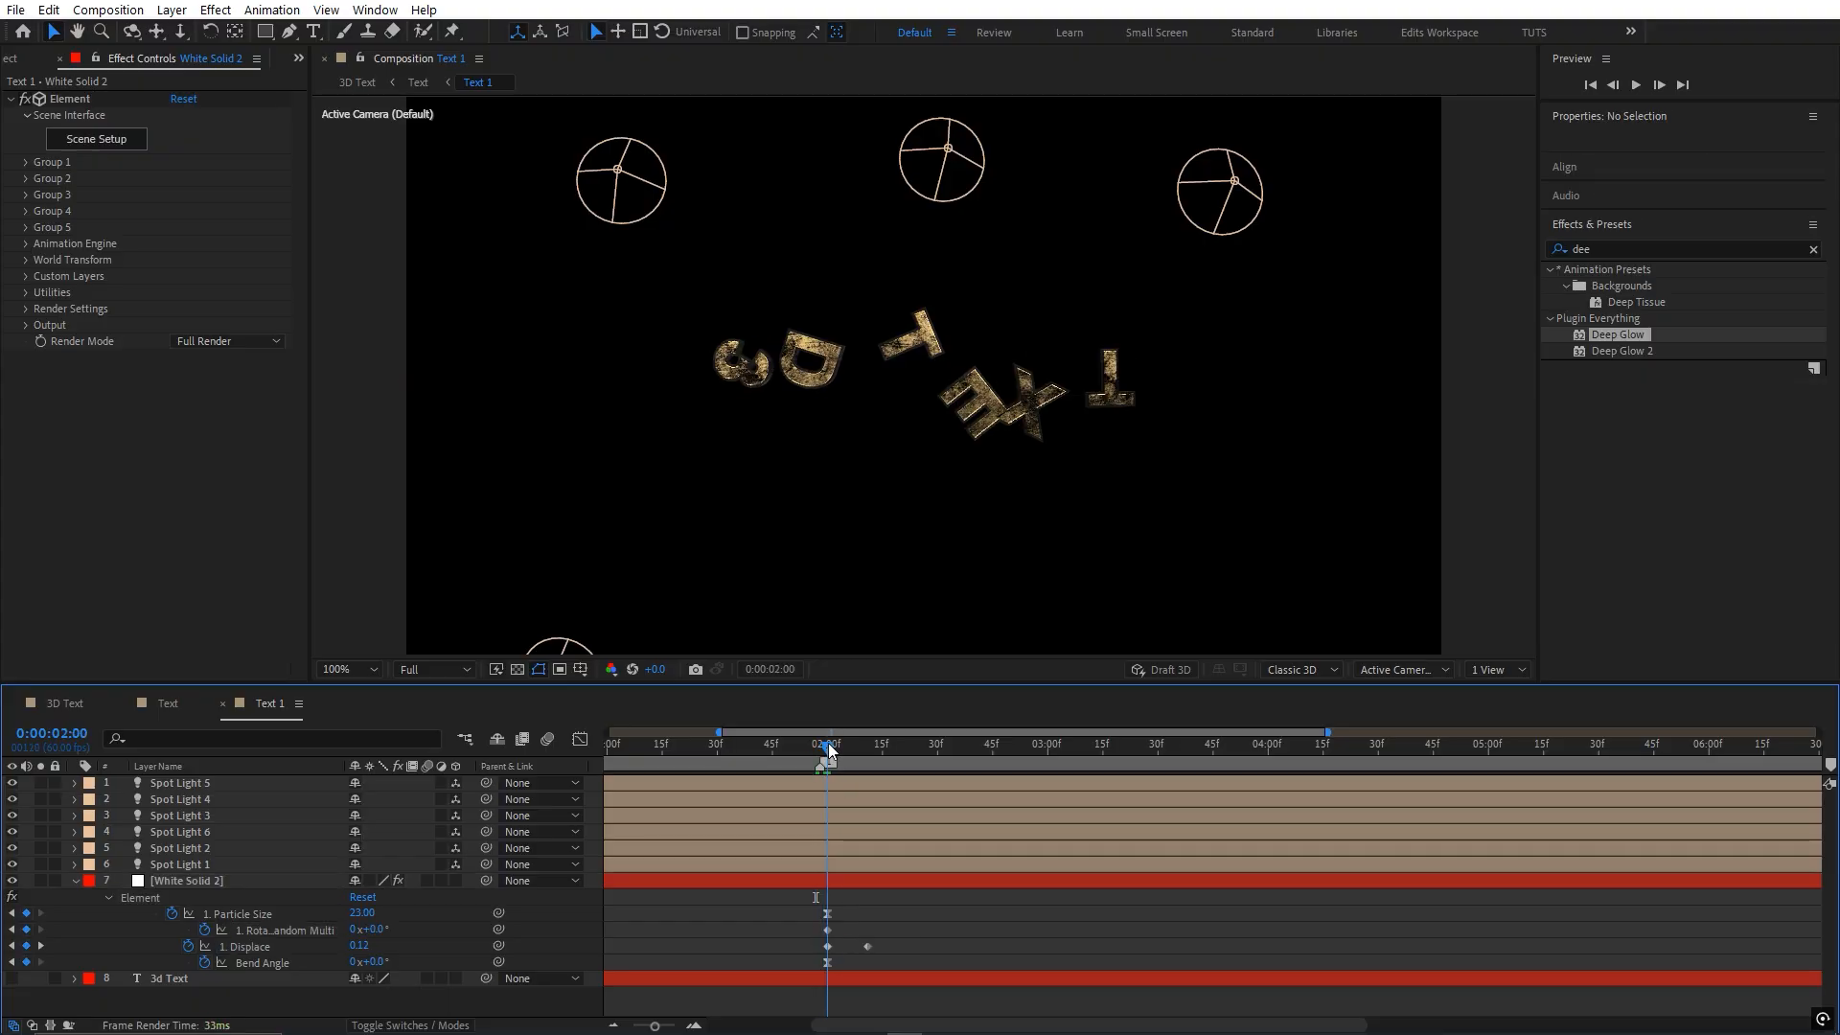
- Return to the 3D Text composition and check the whole frame around 0:00:01:53
click(169, 705)
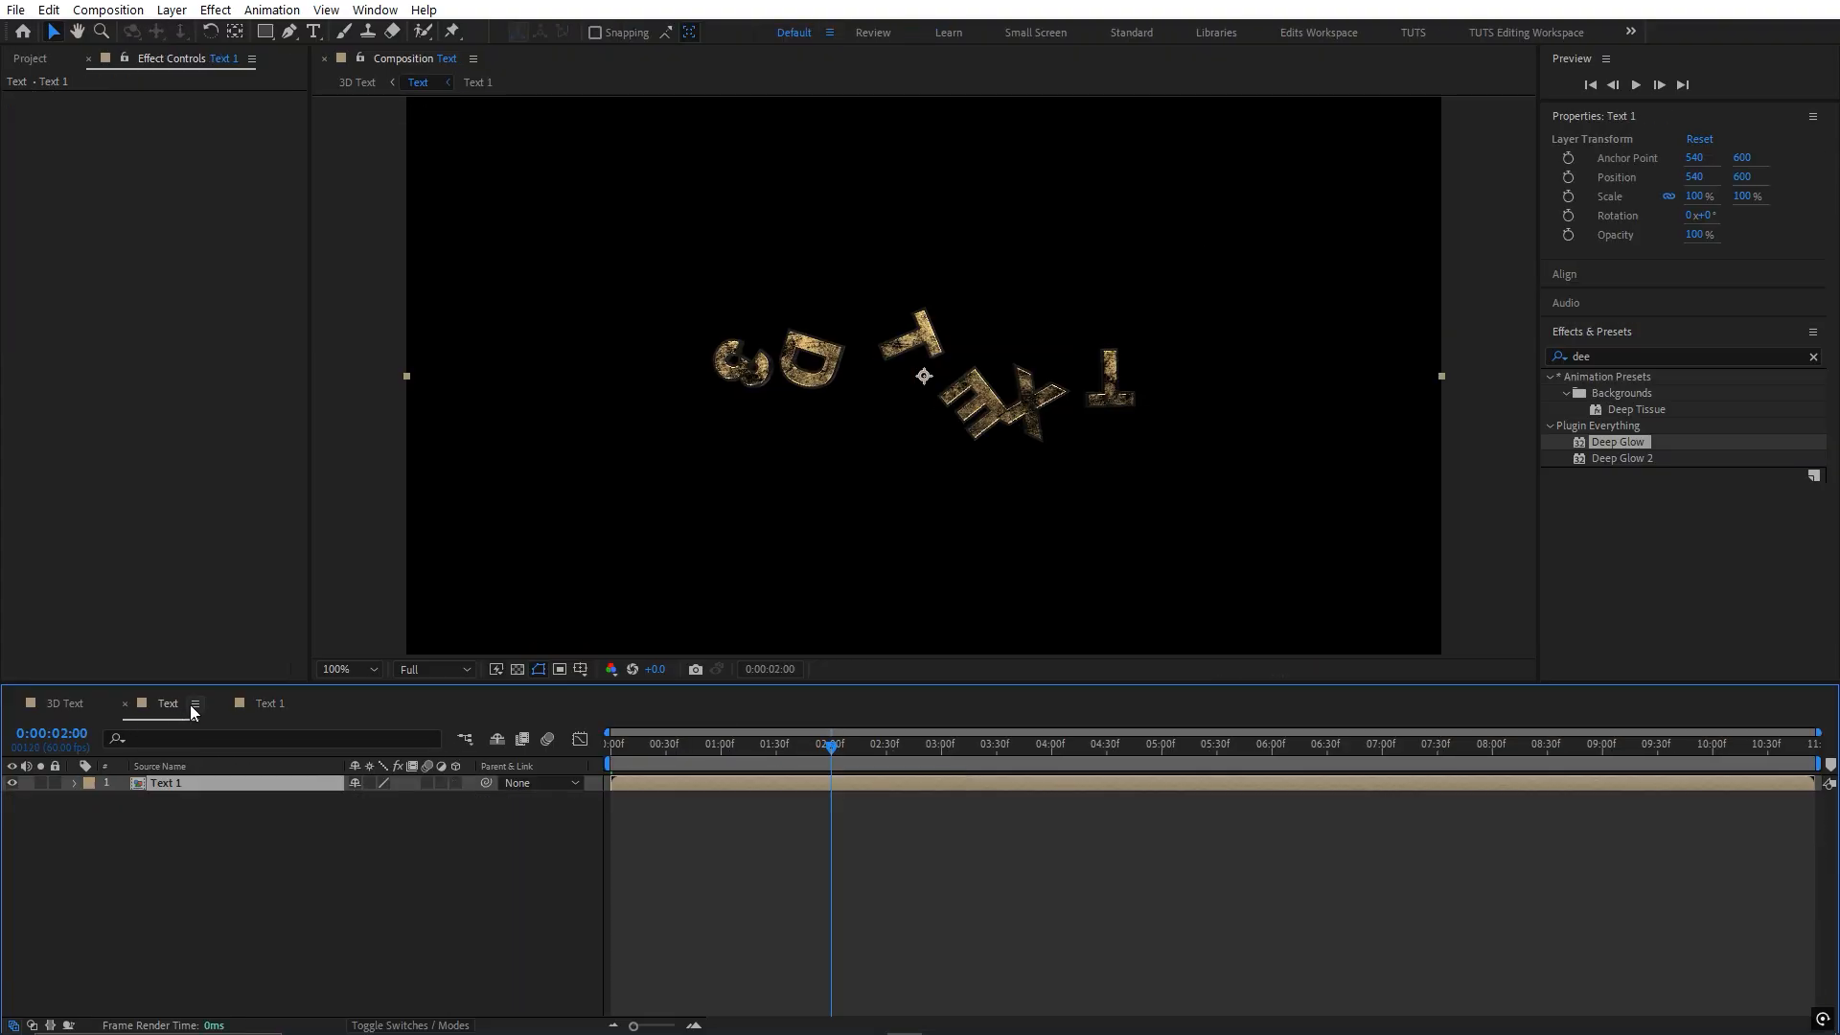
click(75, 704)
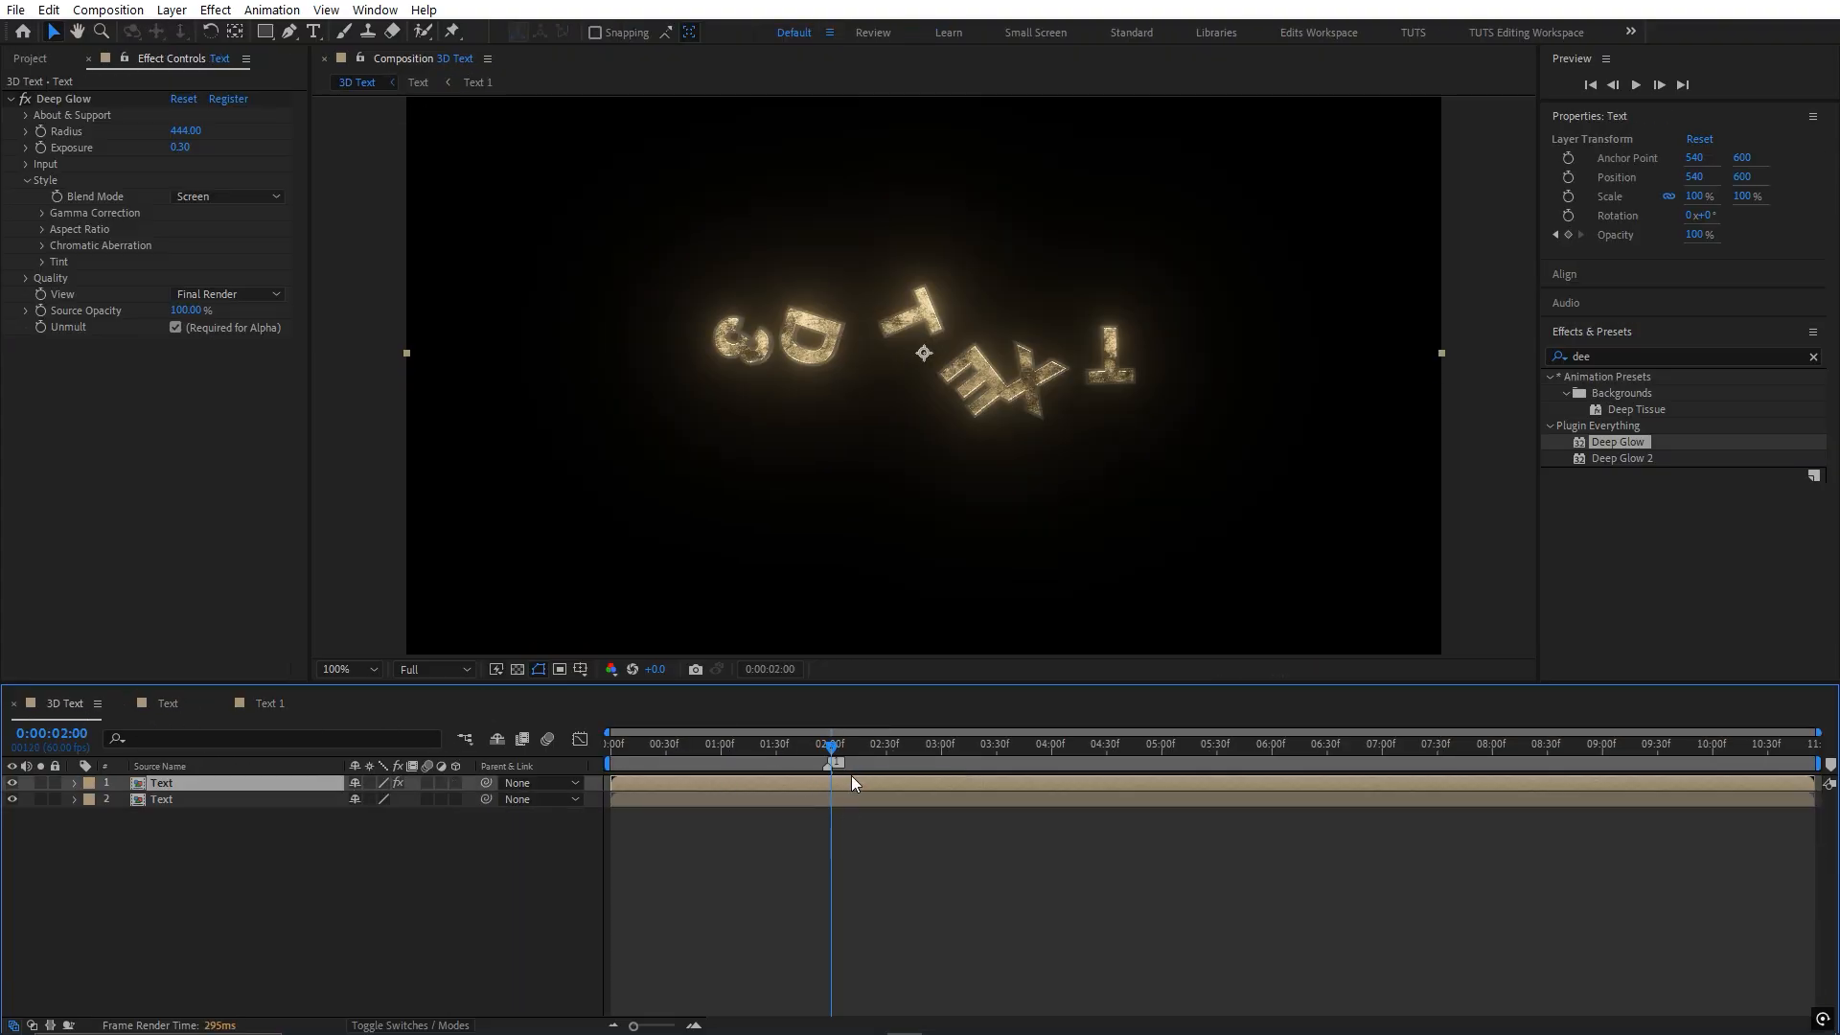
mouse_move(822, 752)
mouse_down()
mouse_move(784, 751)
mouse_move(819, 752)
mouse_up()
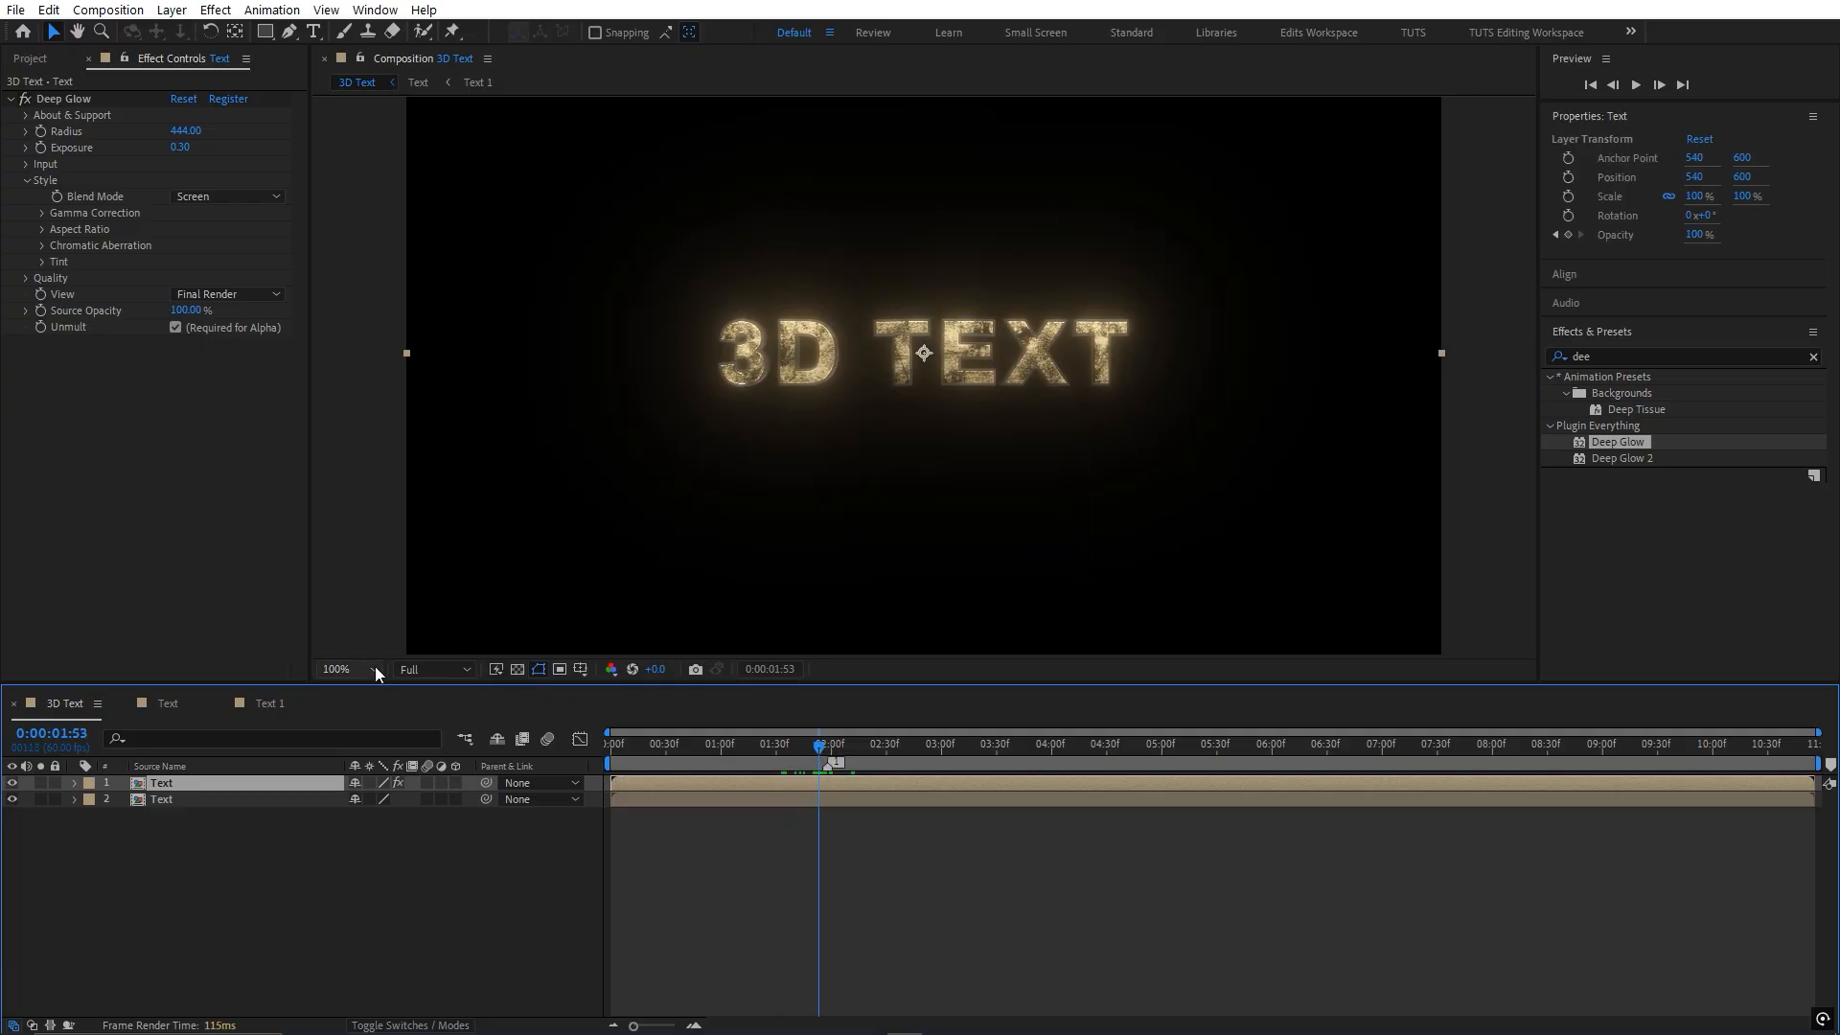
click(372, 670)
click(344, 689)
click(688, 864)
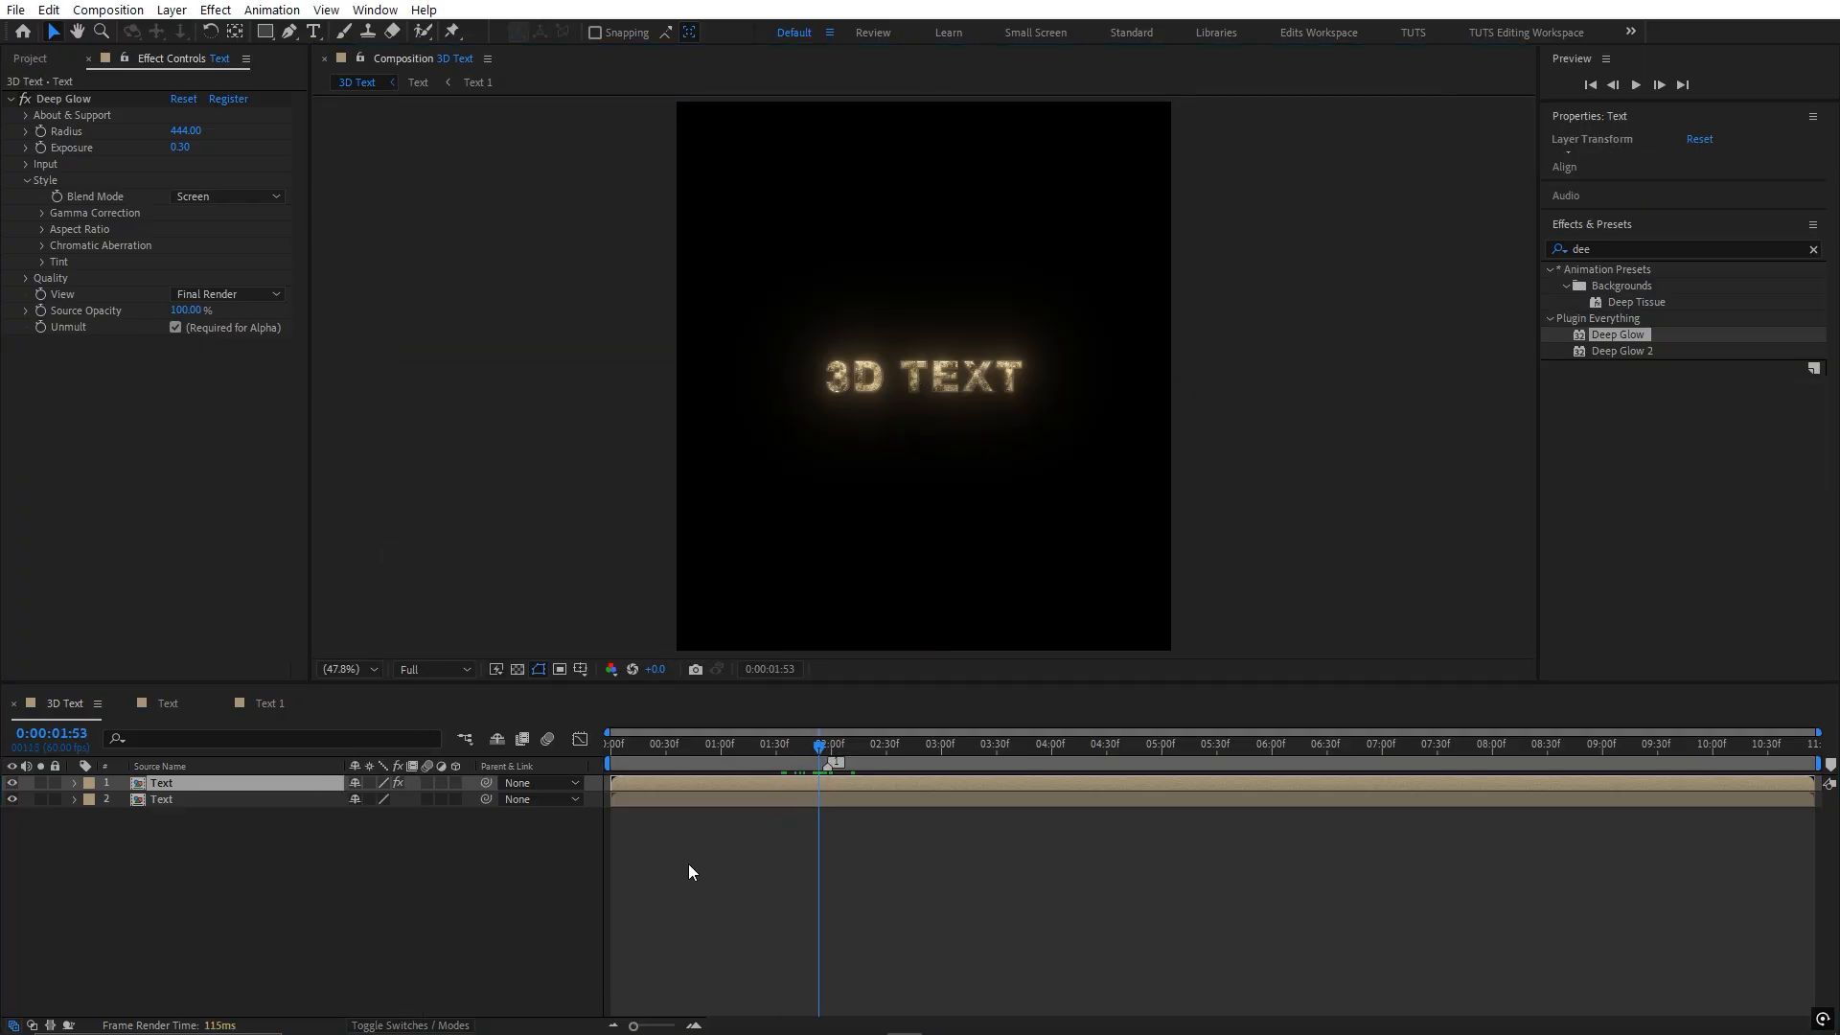
- Apply the BCC Drop Shadow effect to the upper Text layer
click(13, 800)
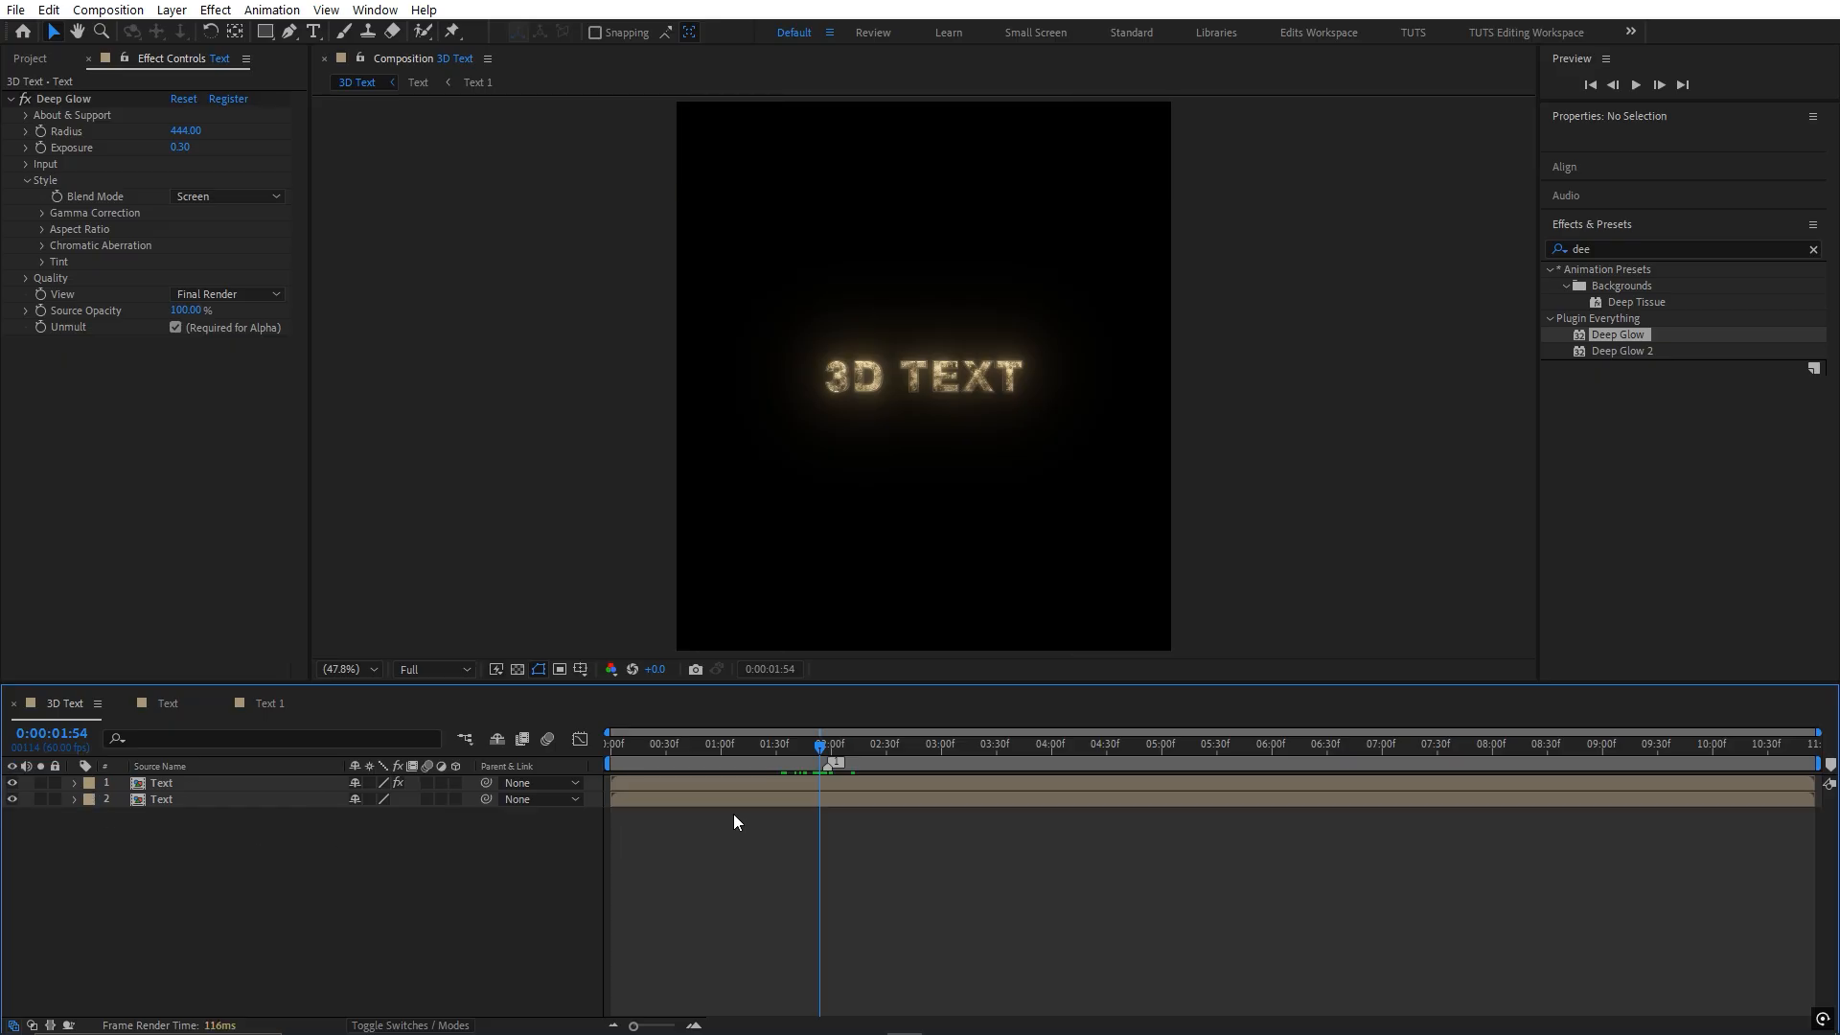
click(781, 780)
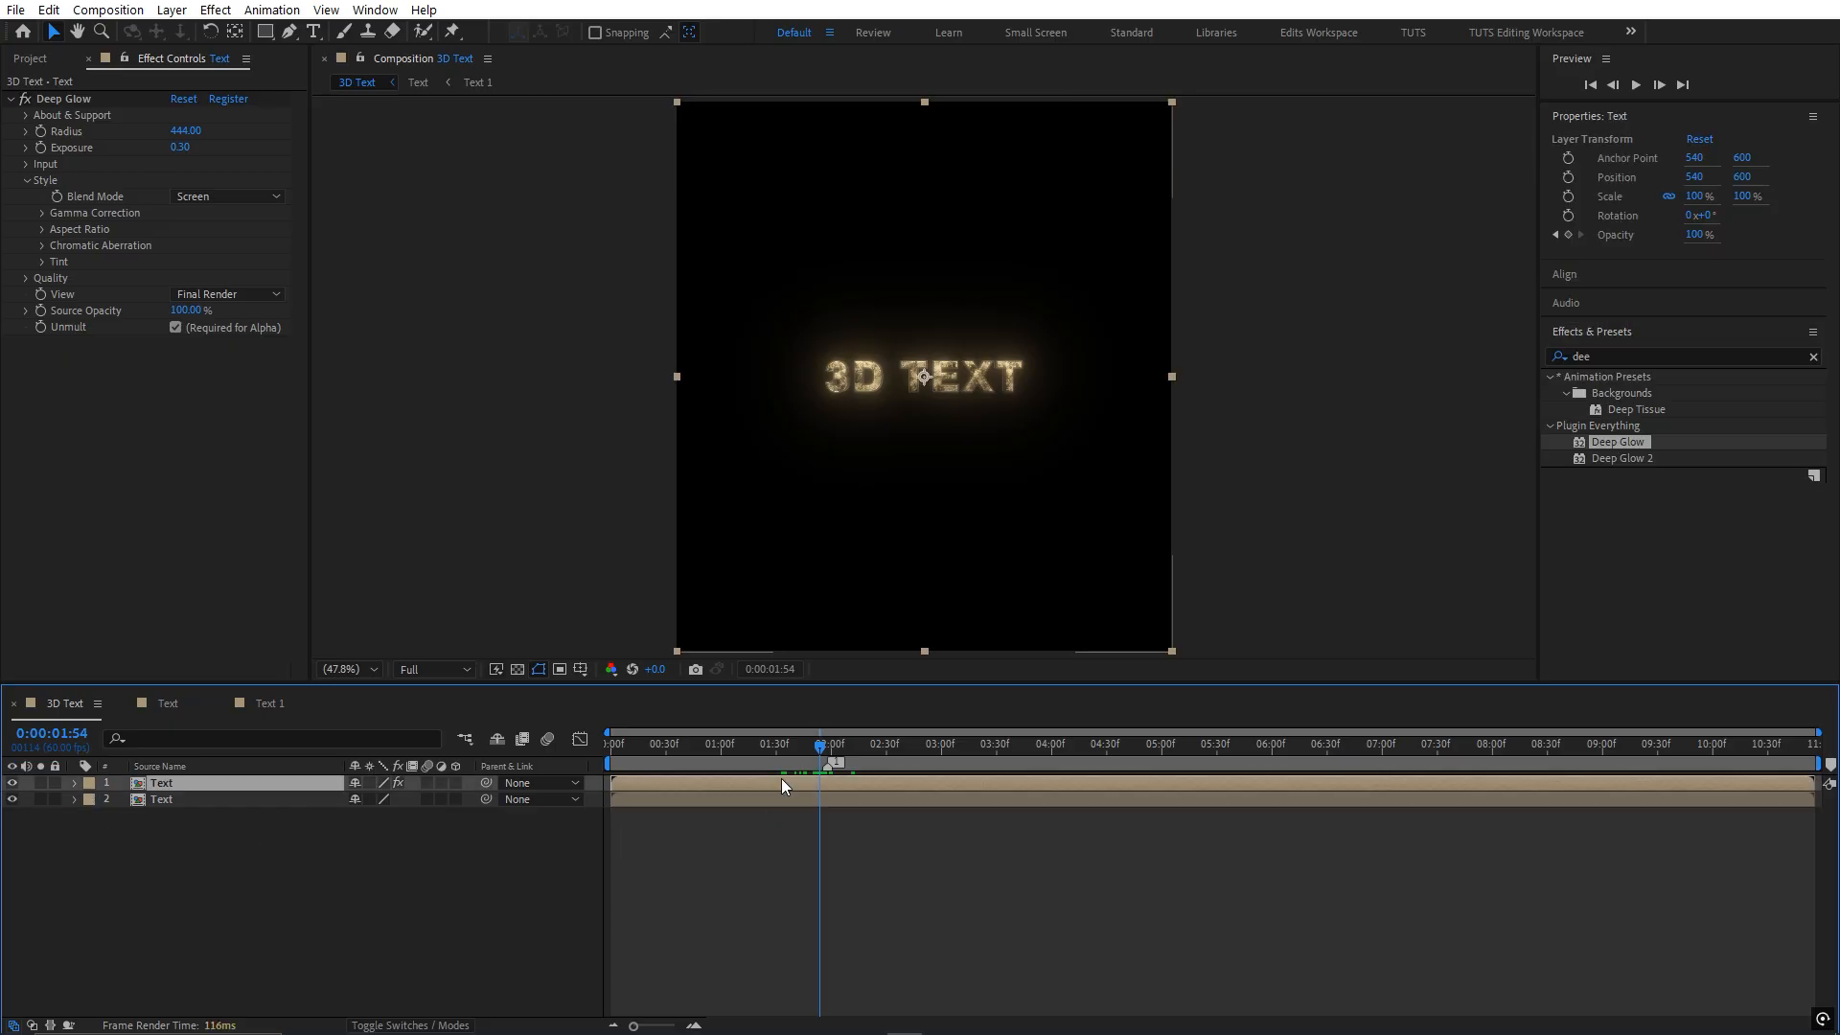
click(1595, 355)
text(bcc drop)
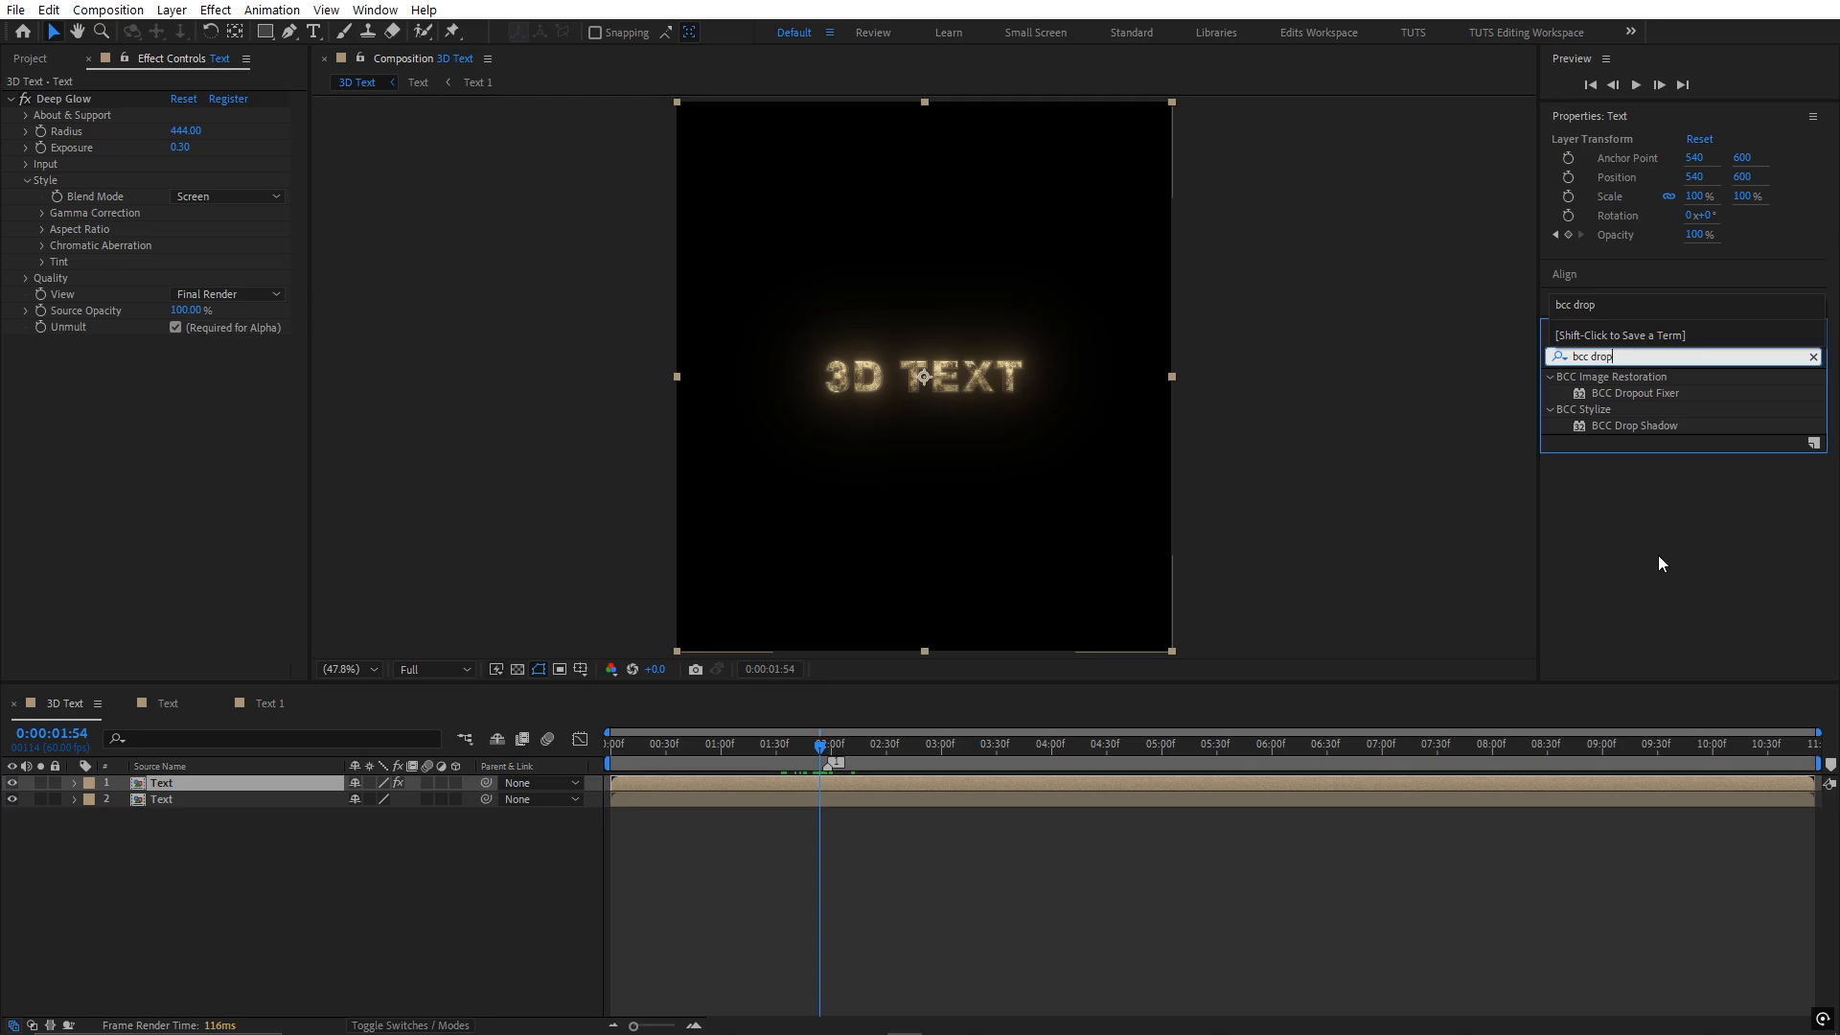
drag(1629, 427, 1040, 779)
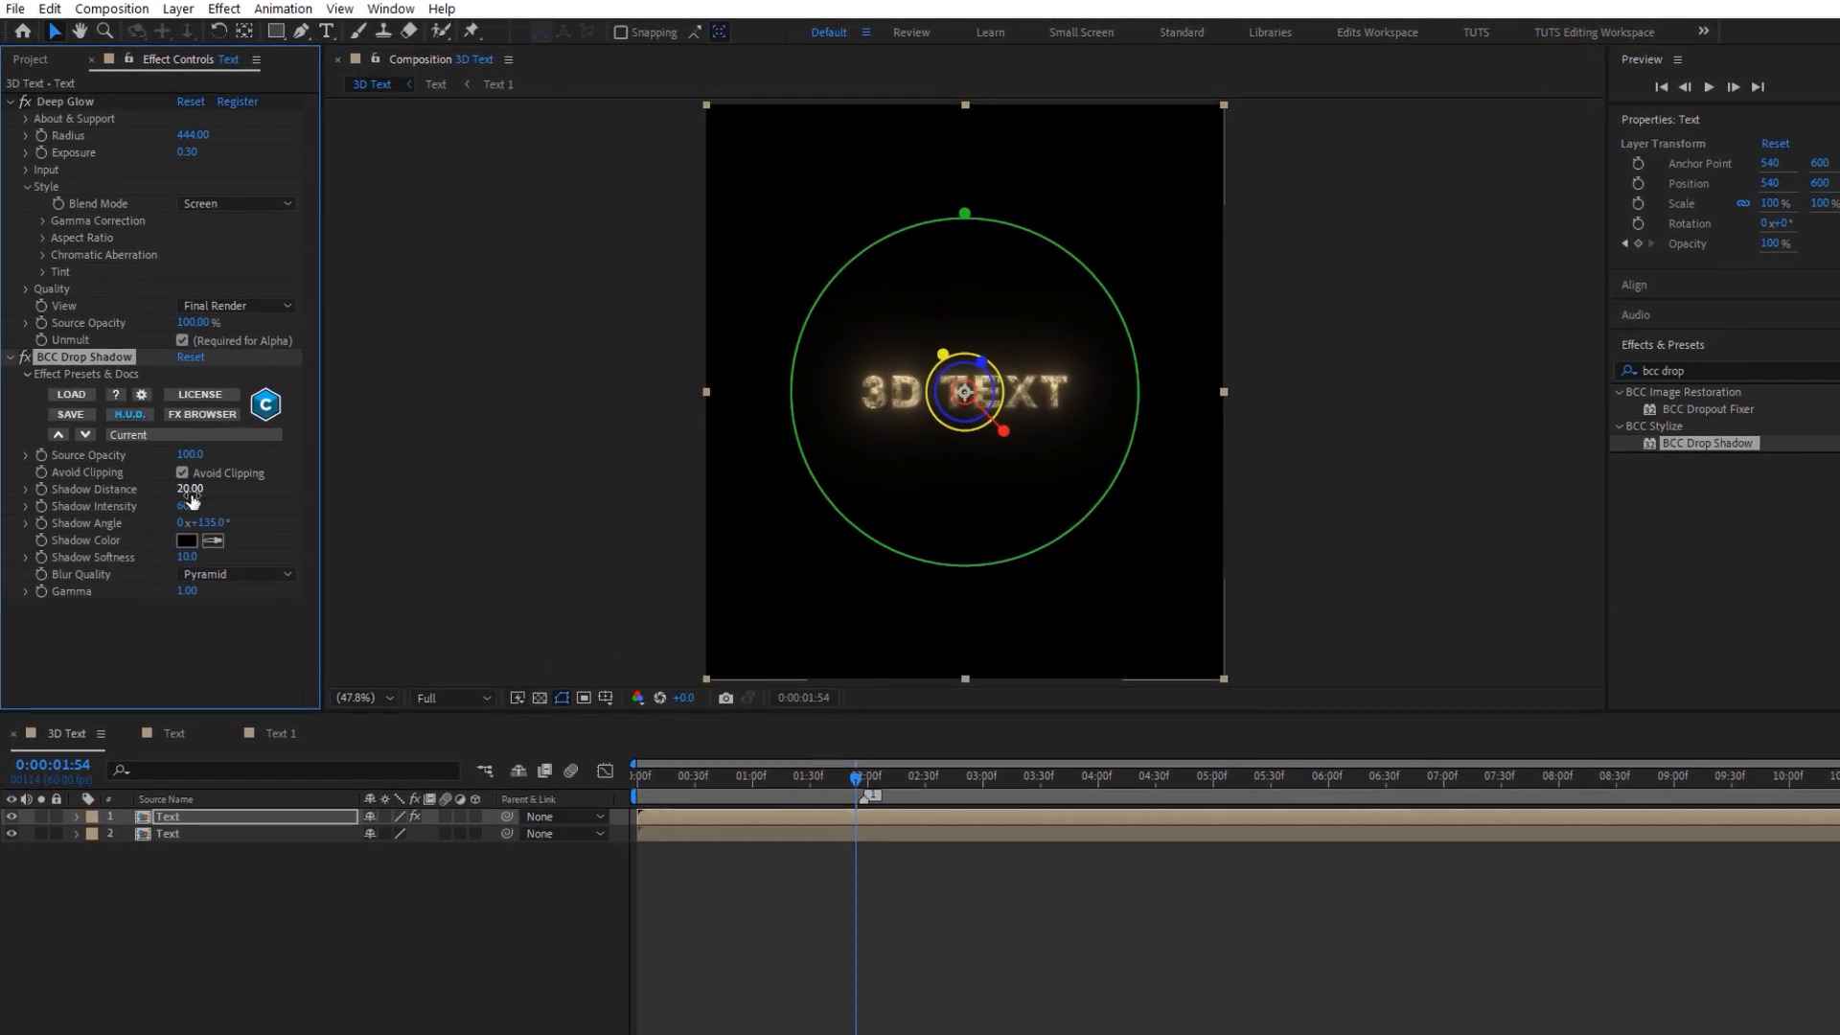
- Set the BCC Drop Shadow's Shadow Intensity to 88, Shadow Distance to 1 and Shadow Softness to 0
drag(186, 500, 251, 501)
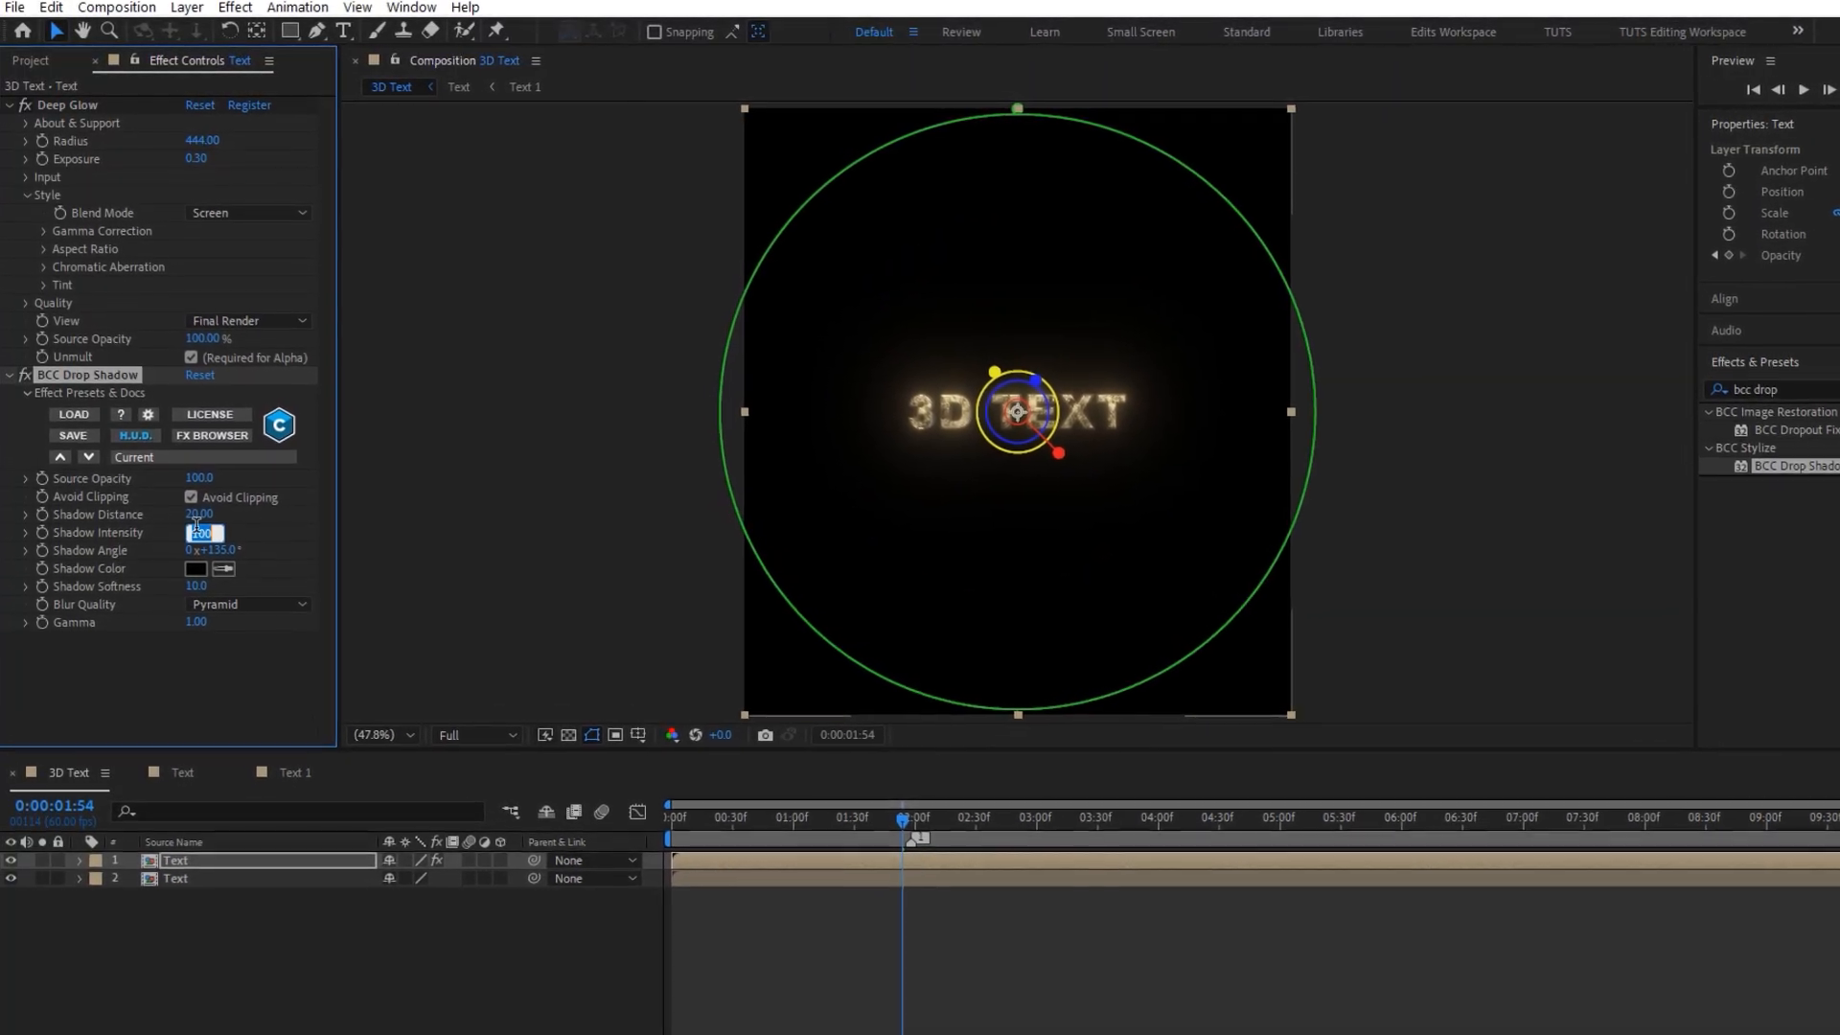
click(196, 525)
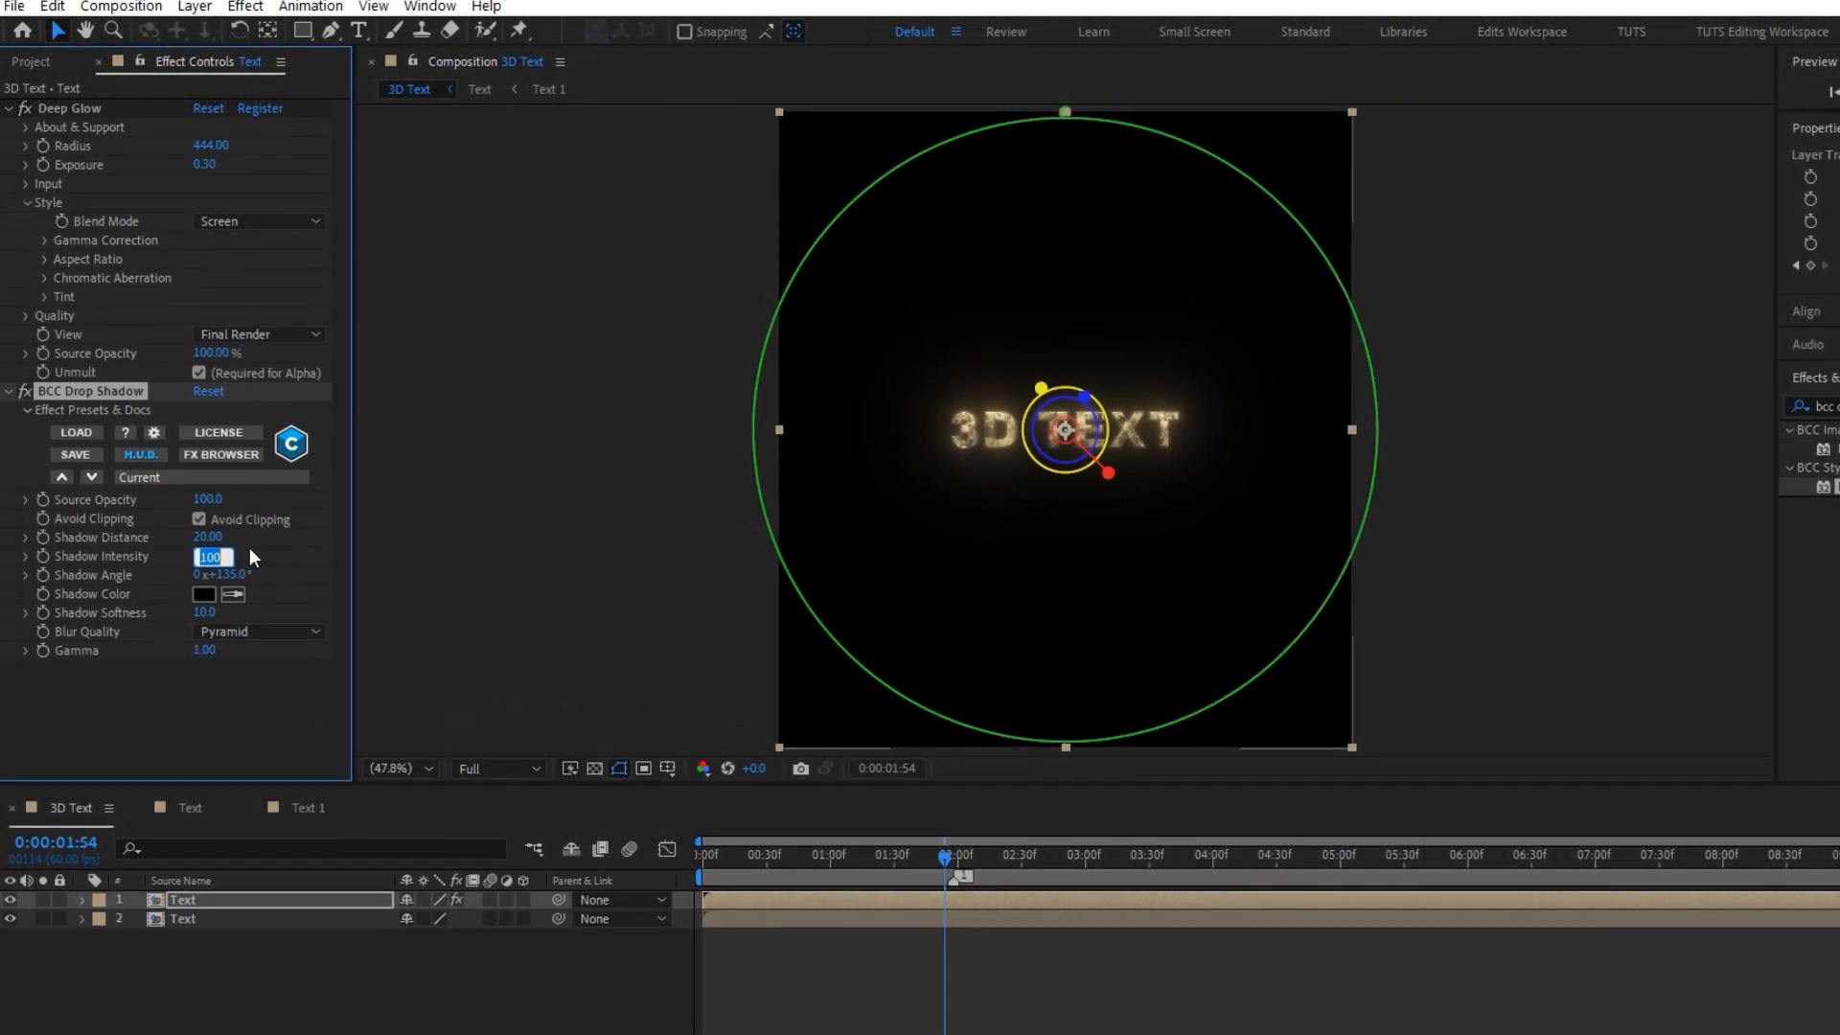
text(88)
click(251, 546)
click(206, 532)
text(1)
click(267, 560)
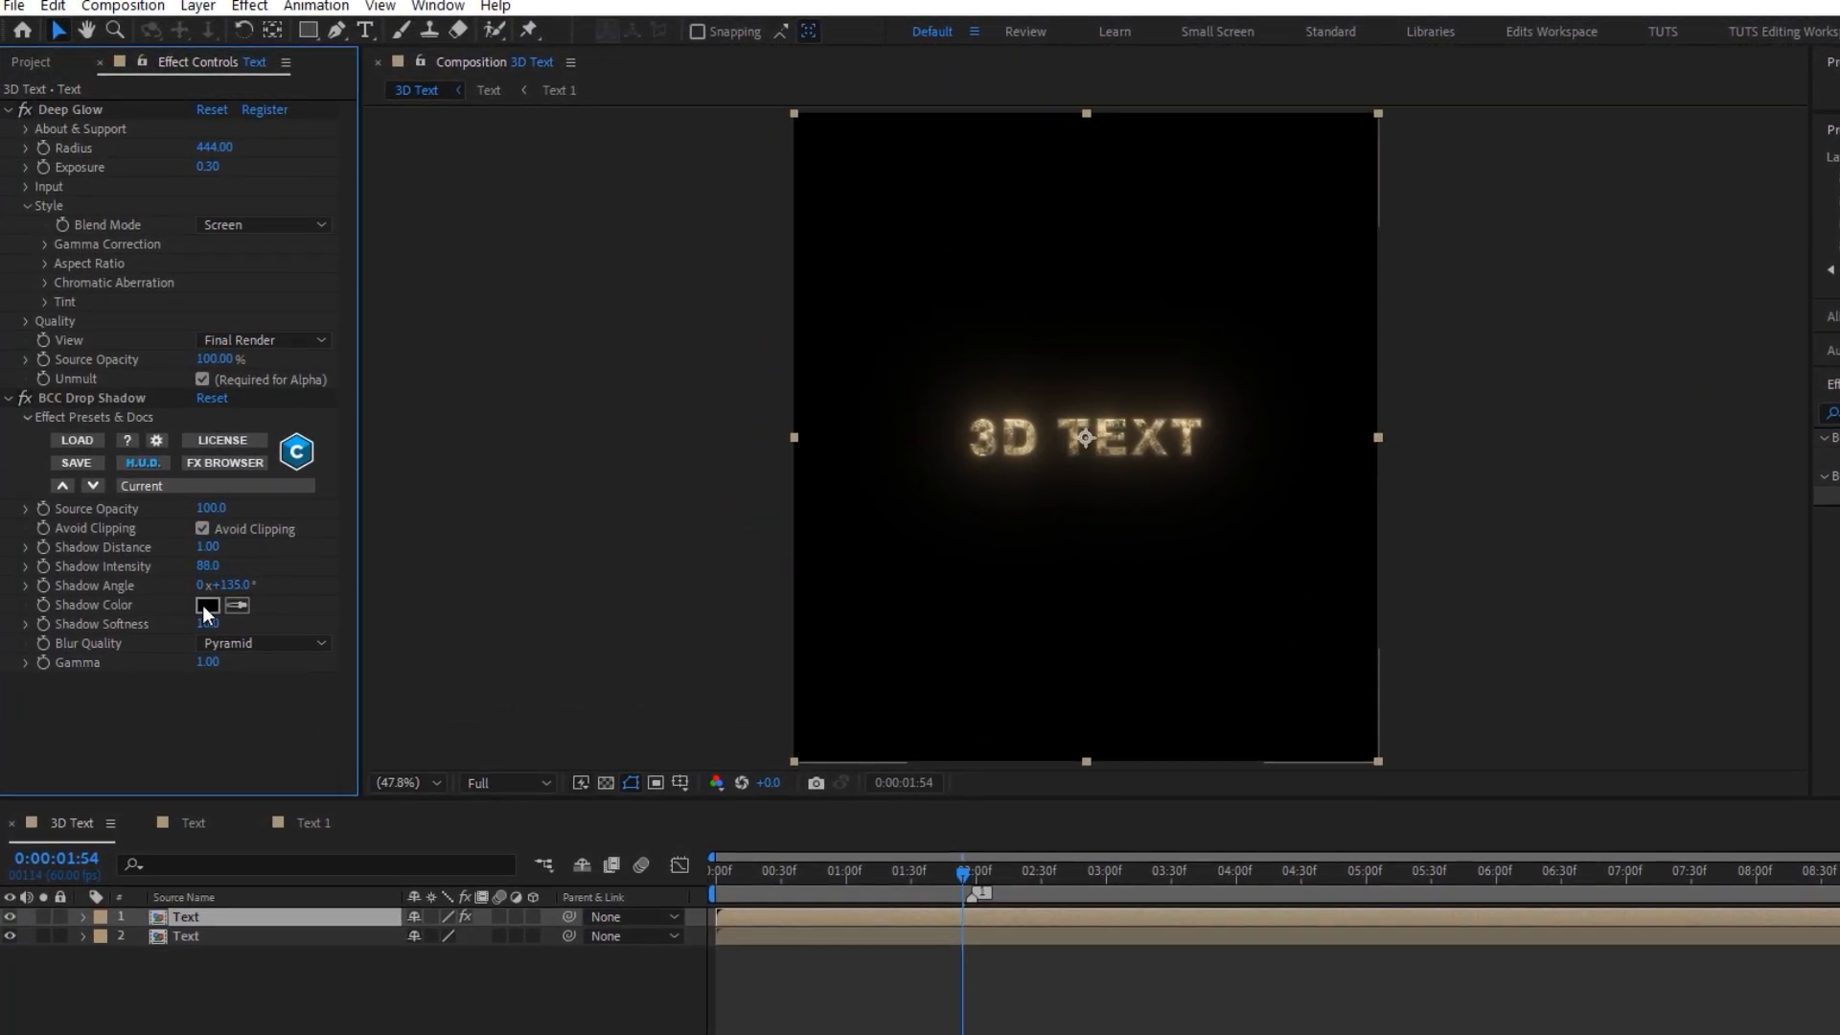
click(205, 621)
text(0)
click(263, 573)
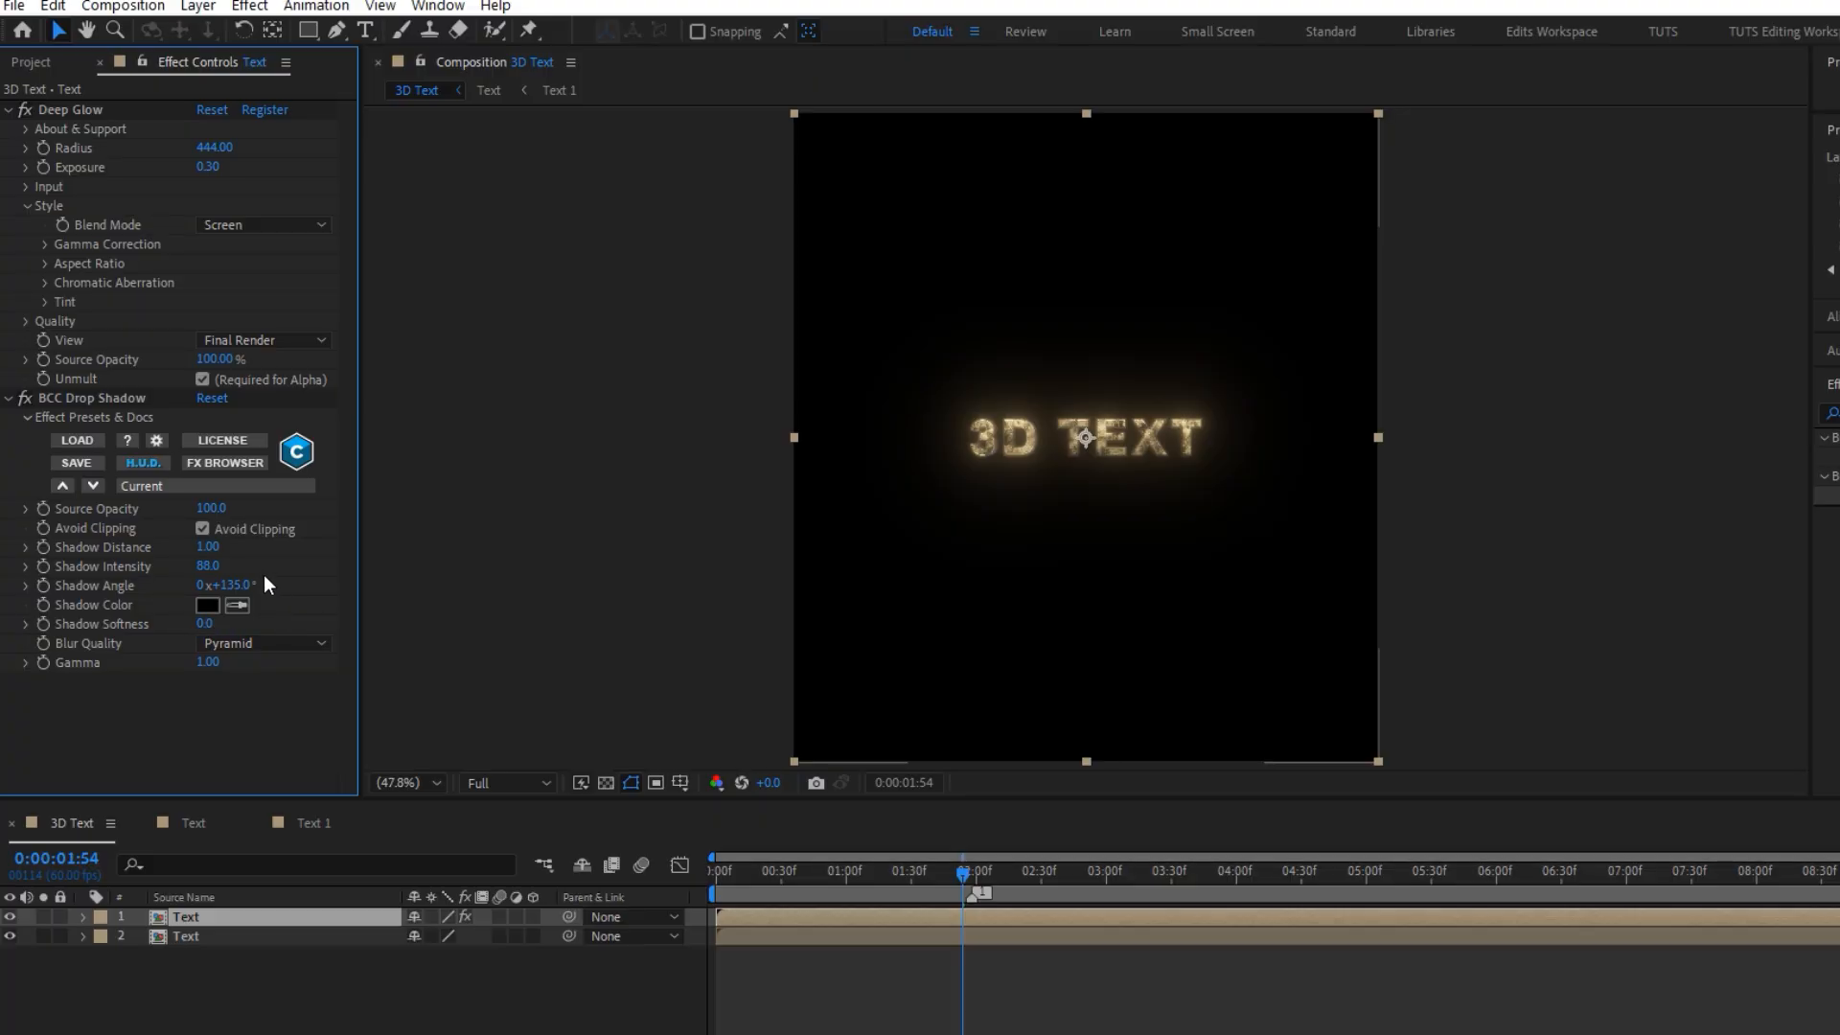
- Duplicate the BCC Drop Shadow effect and set the copy's Shadow Intensity to 66
click(114, 401)
key(ctrl+d)
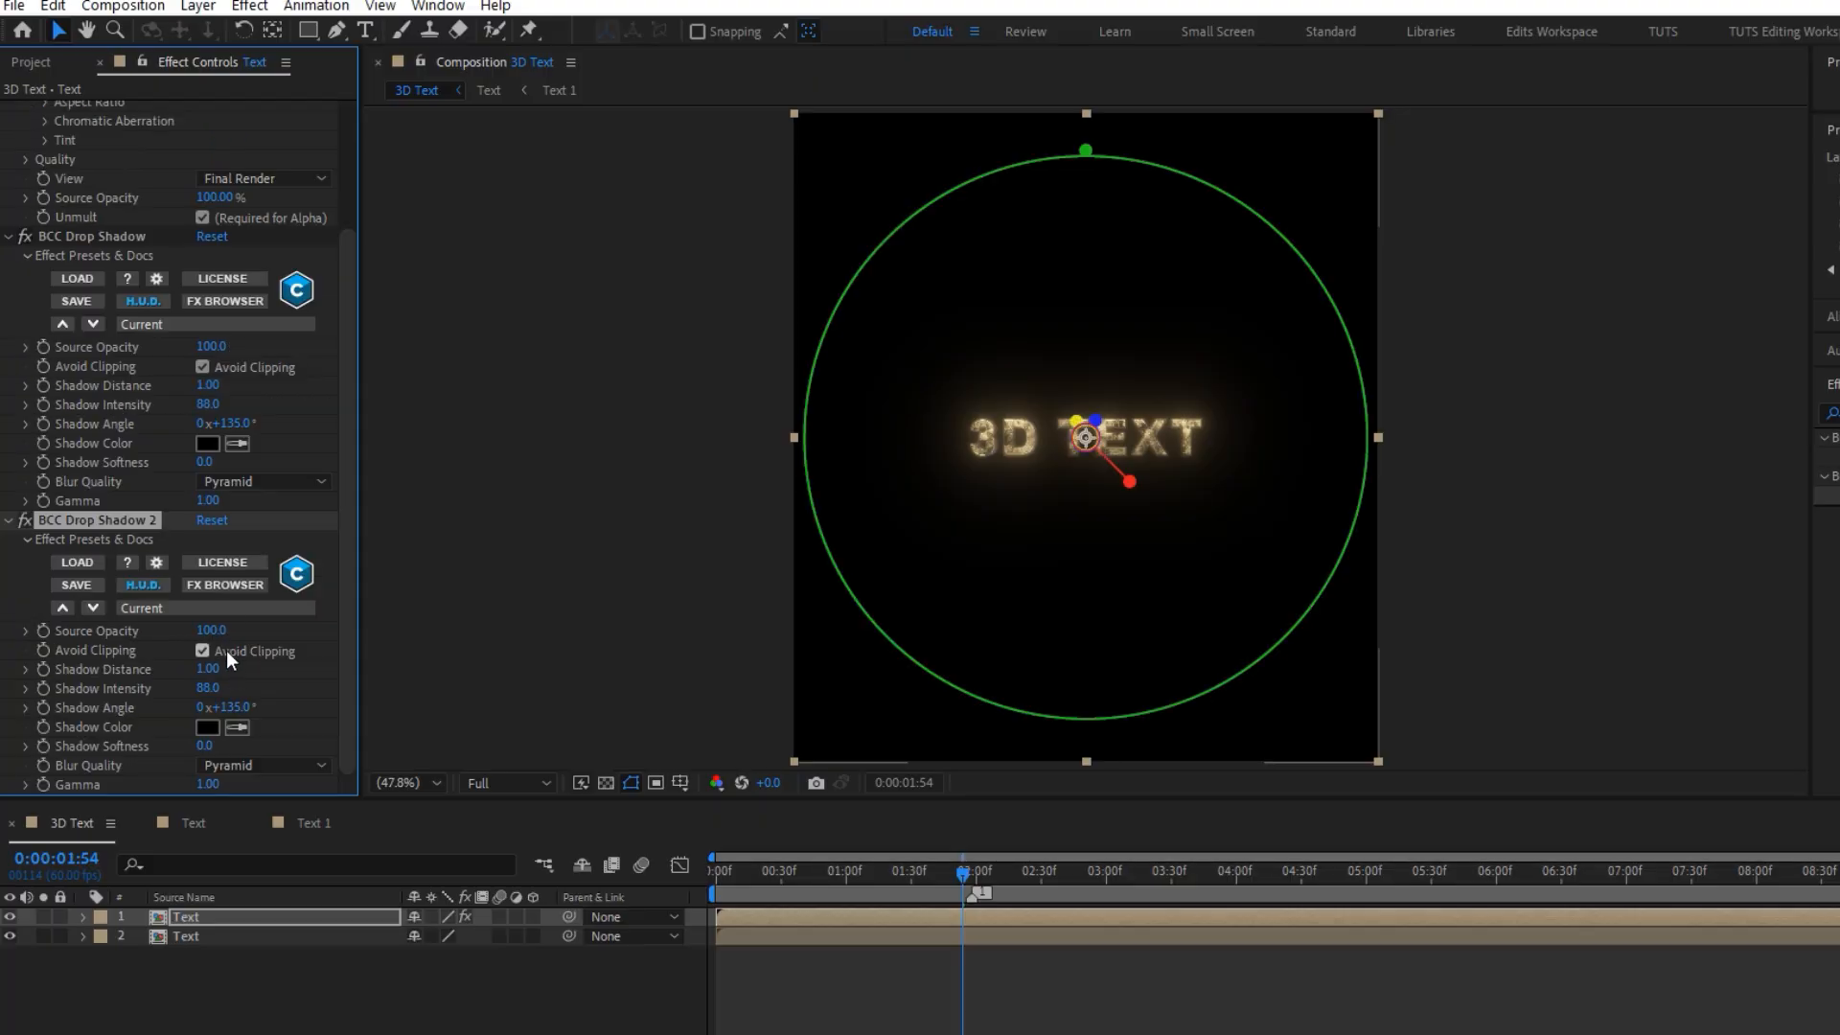
click(209, 690)
text(66)
click(263, 688)
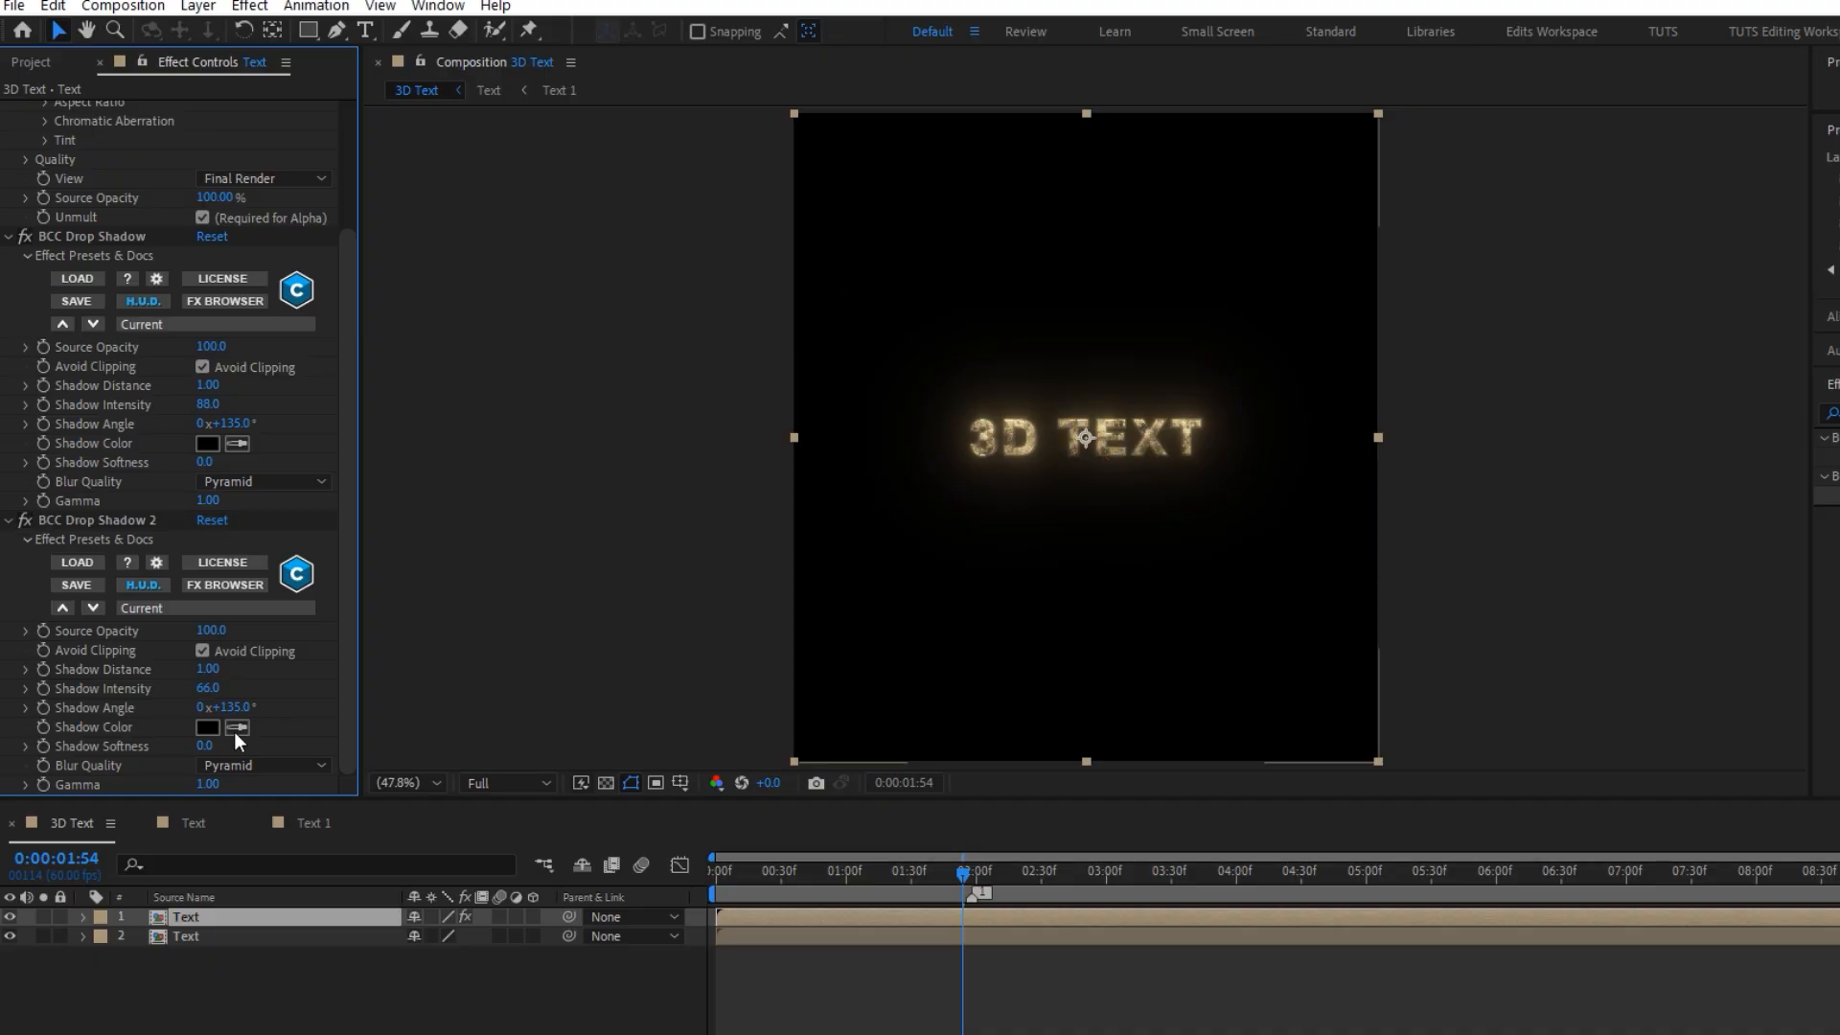
- Duplicate BCC Drop Shadow 2 and set the new copy's Shadow Intensity to 44
click(100, 524)
key(ctrl+d)
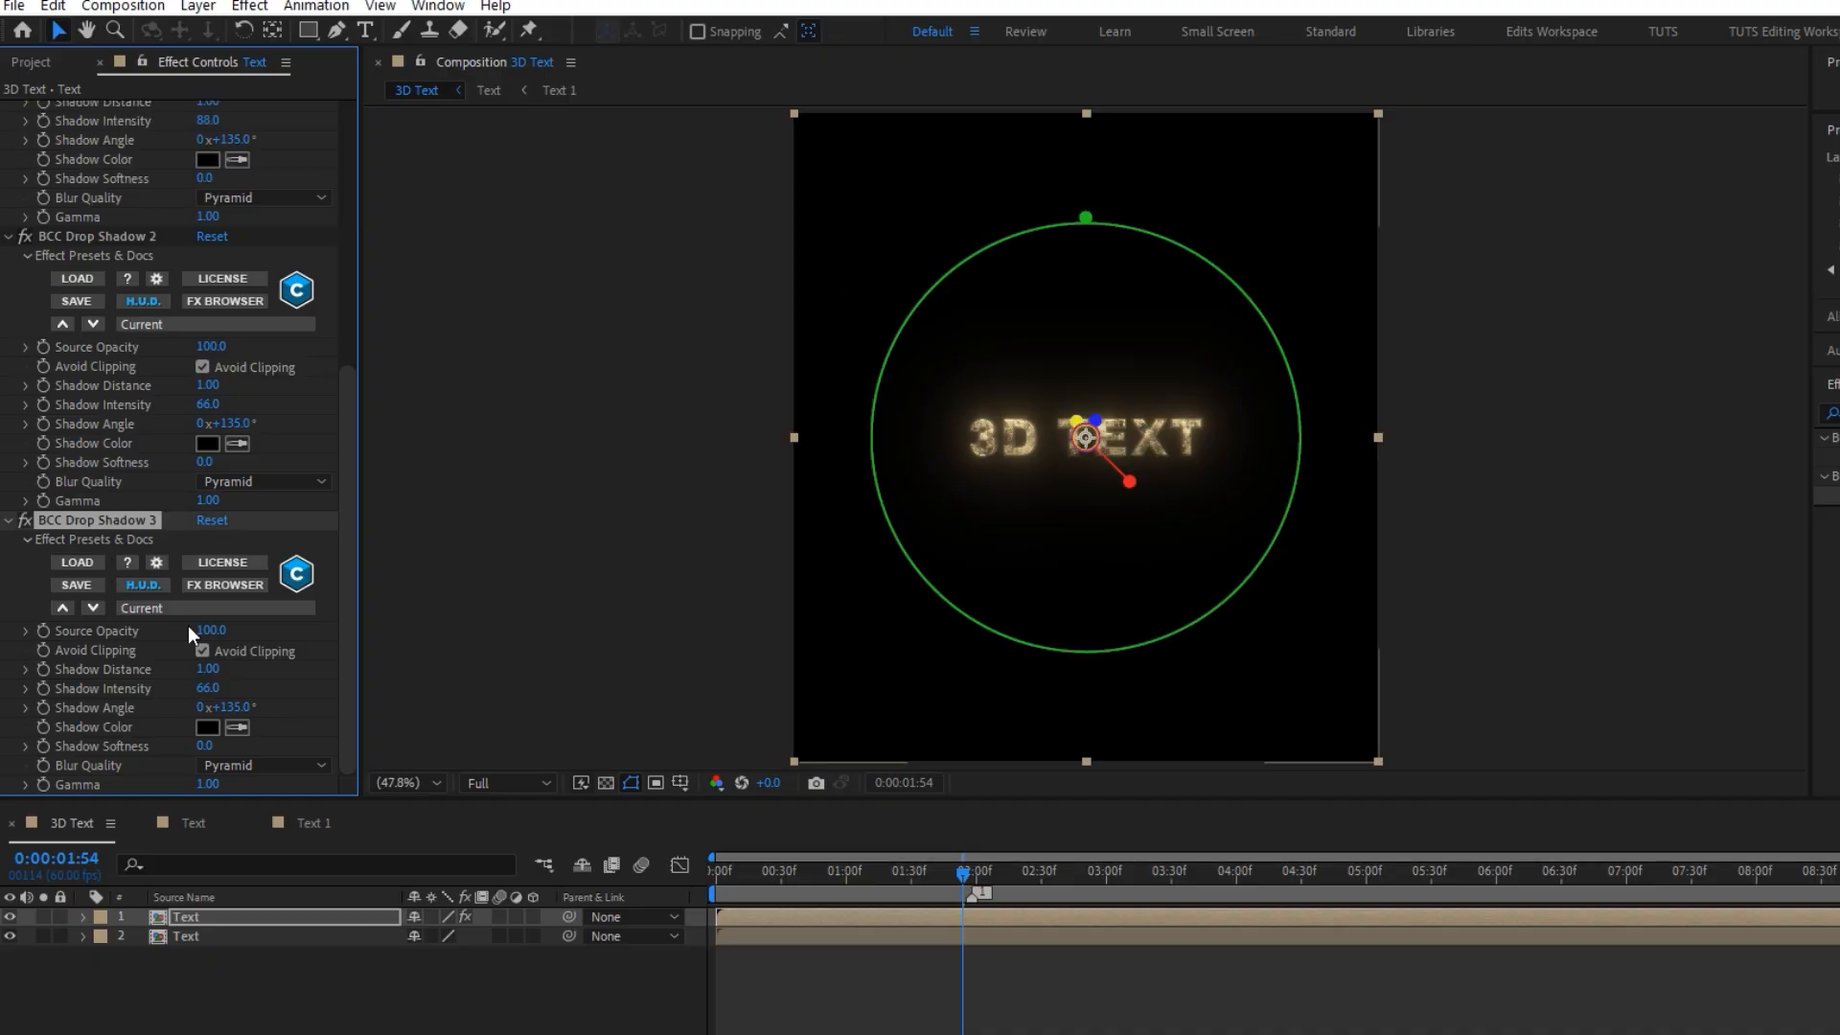
click(209, 688)
text(44)
click(278, 696)
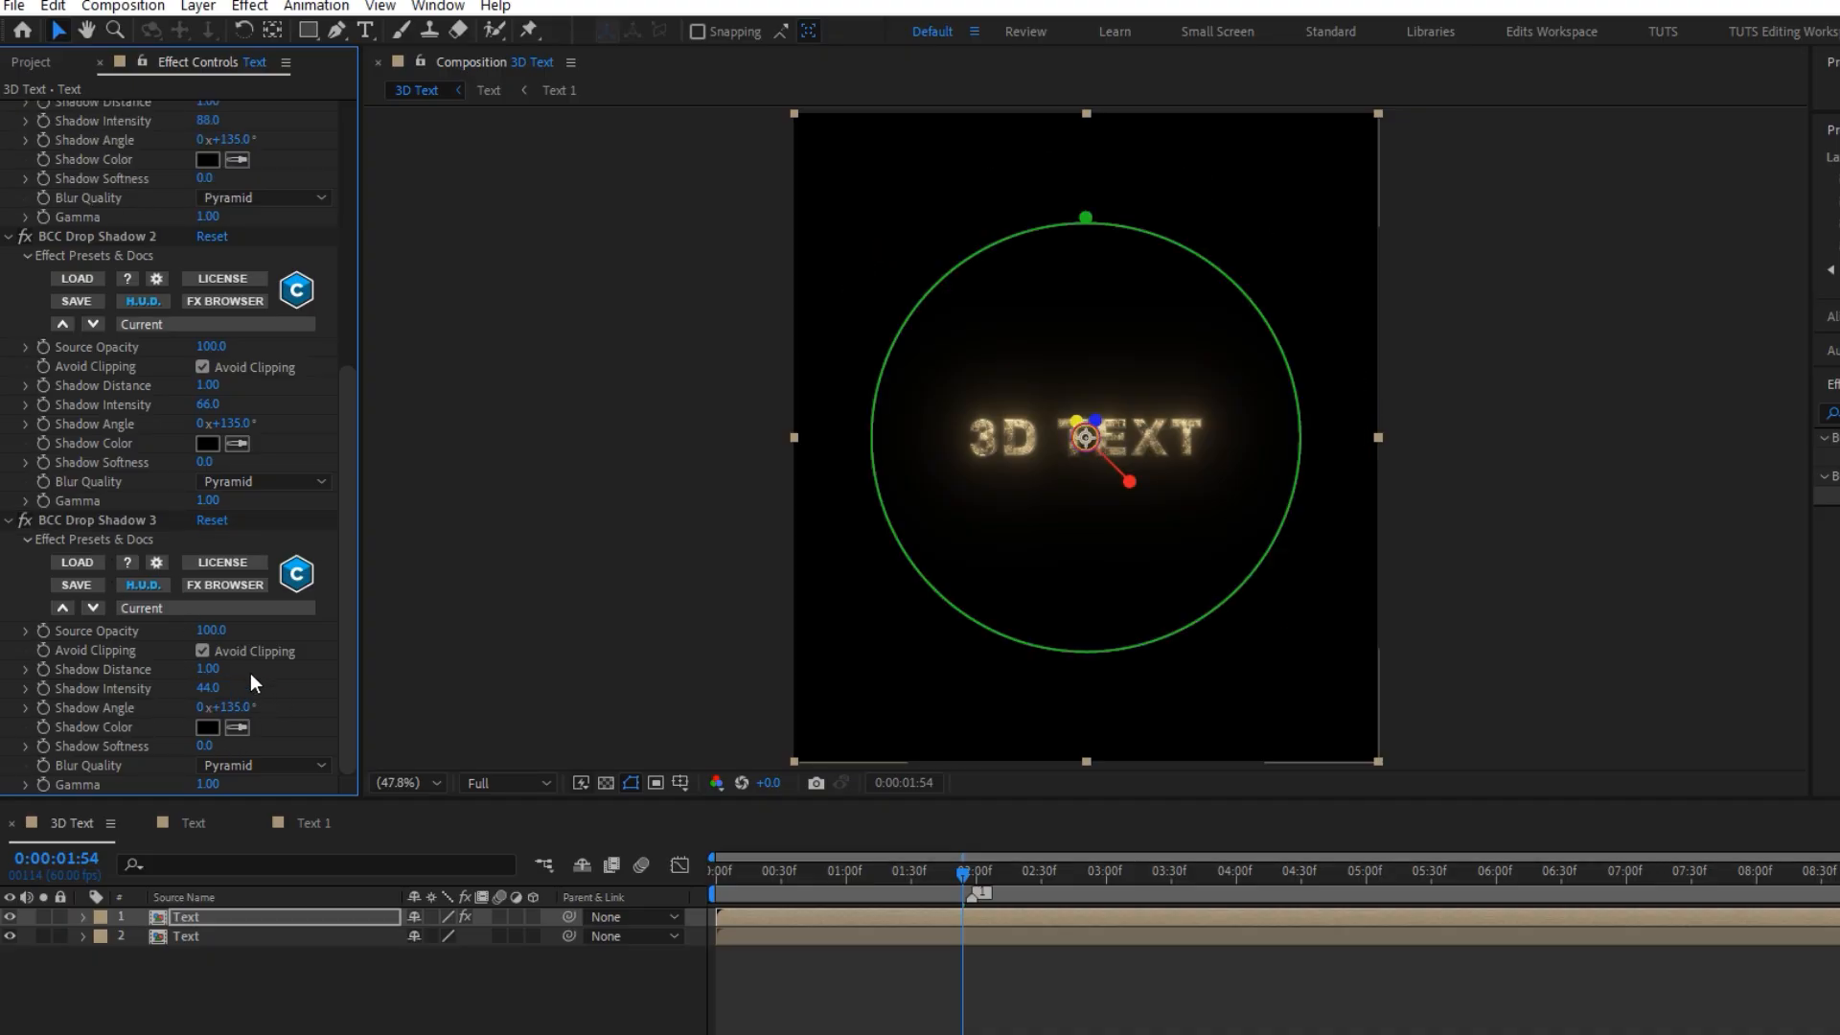
- Show the transparency grid and compare the text with the third drop shadow switched off and on
click(786, 1010)
click(606, 782)
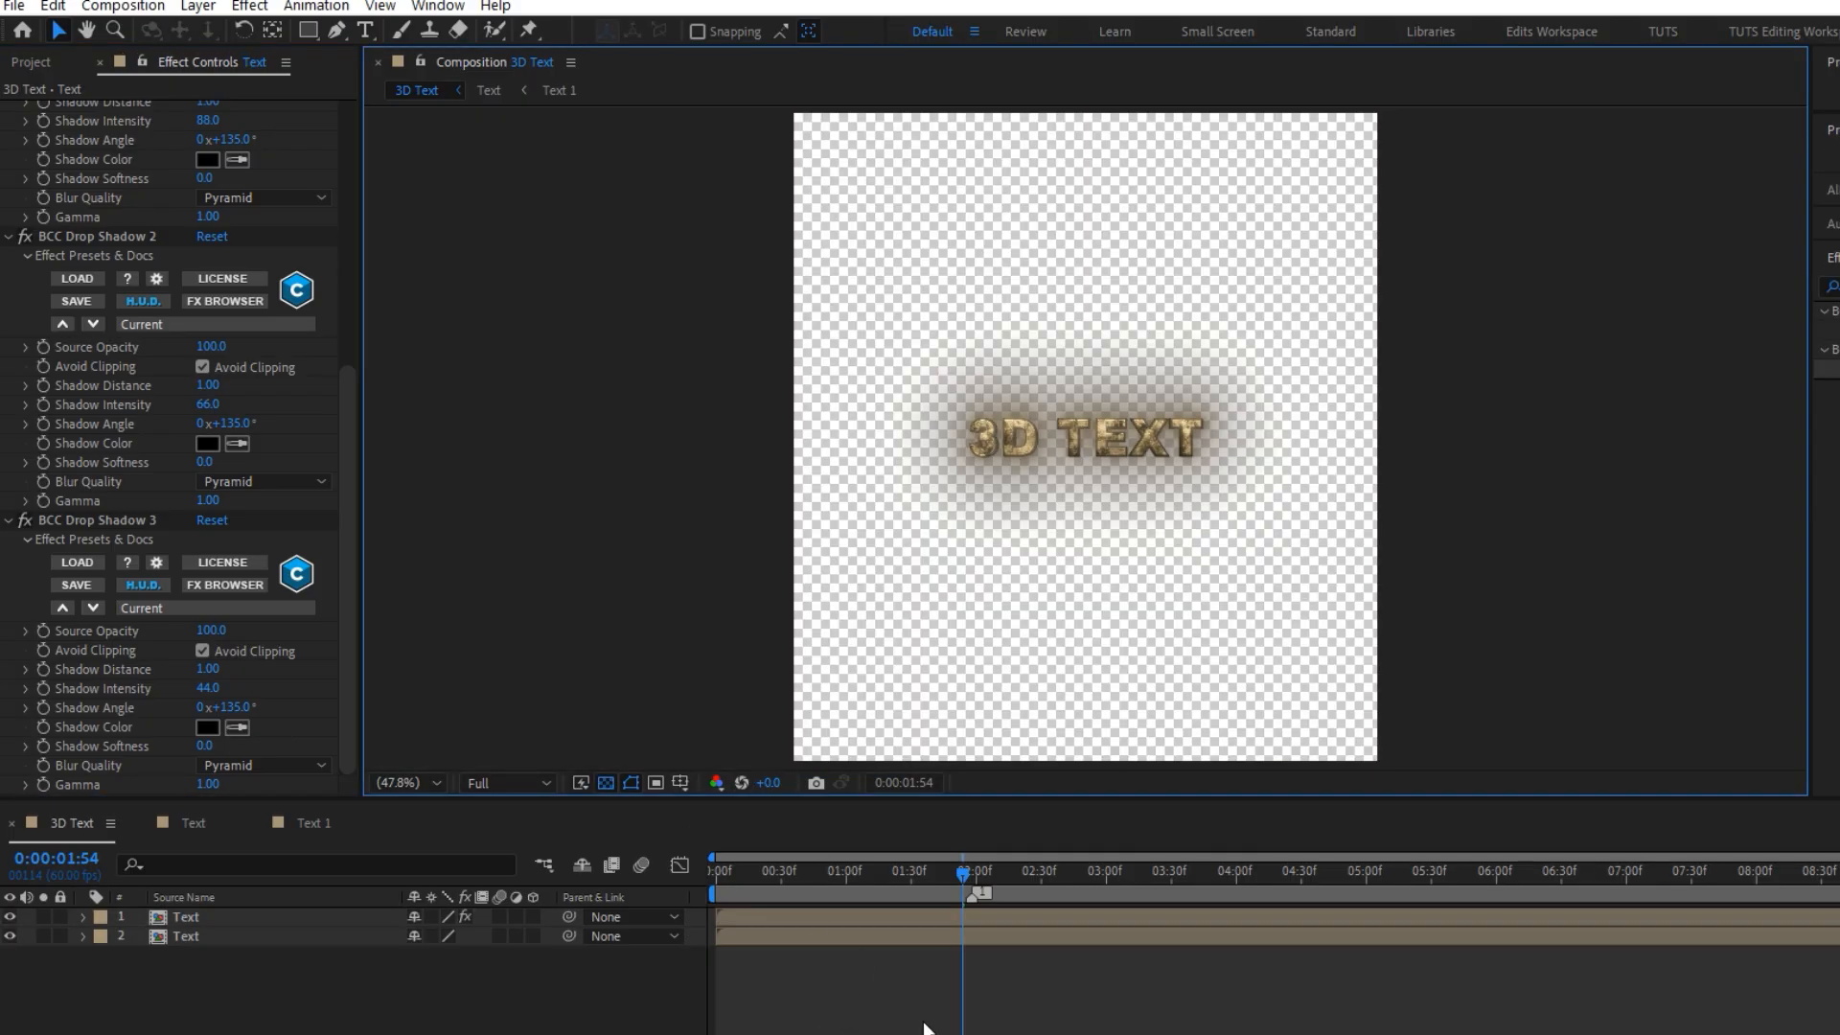
click(29, 520)
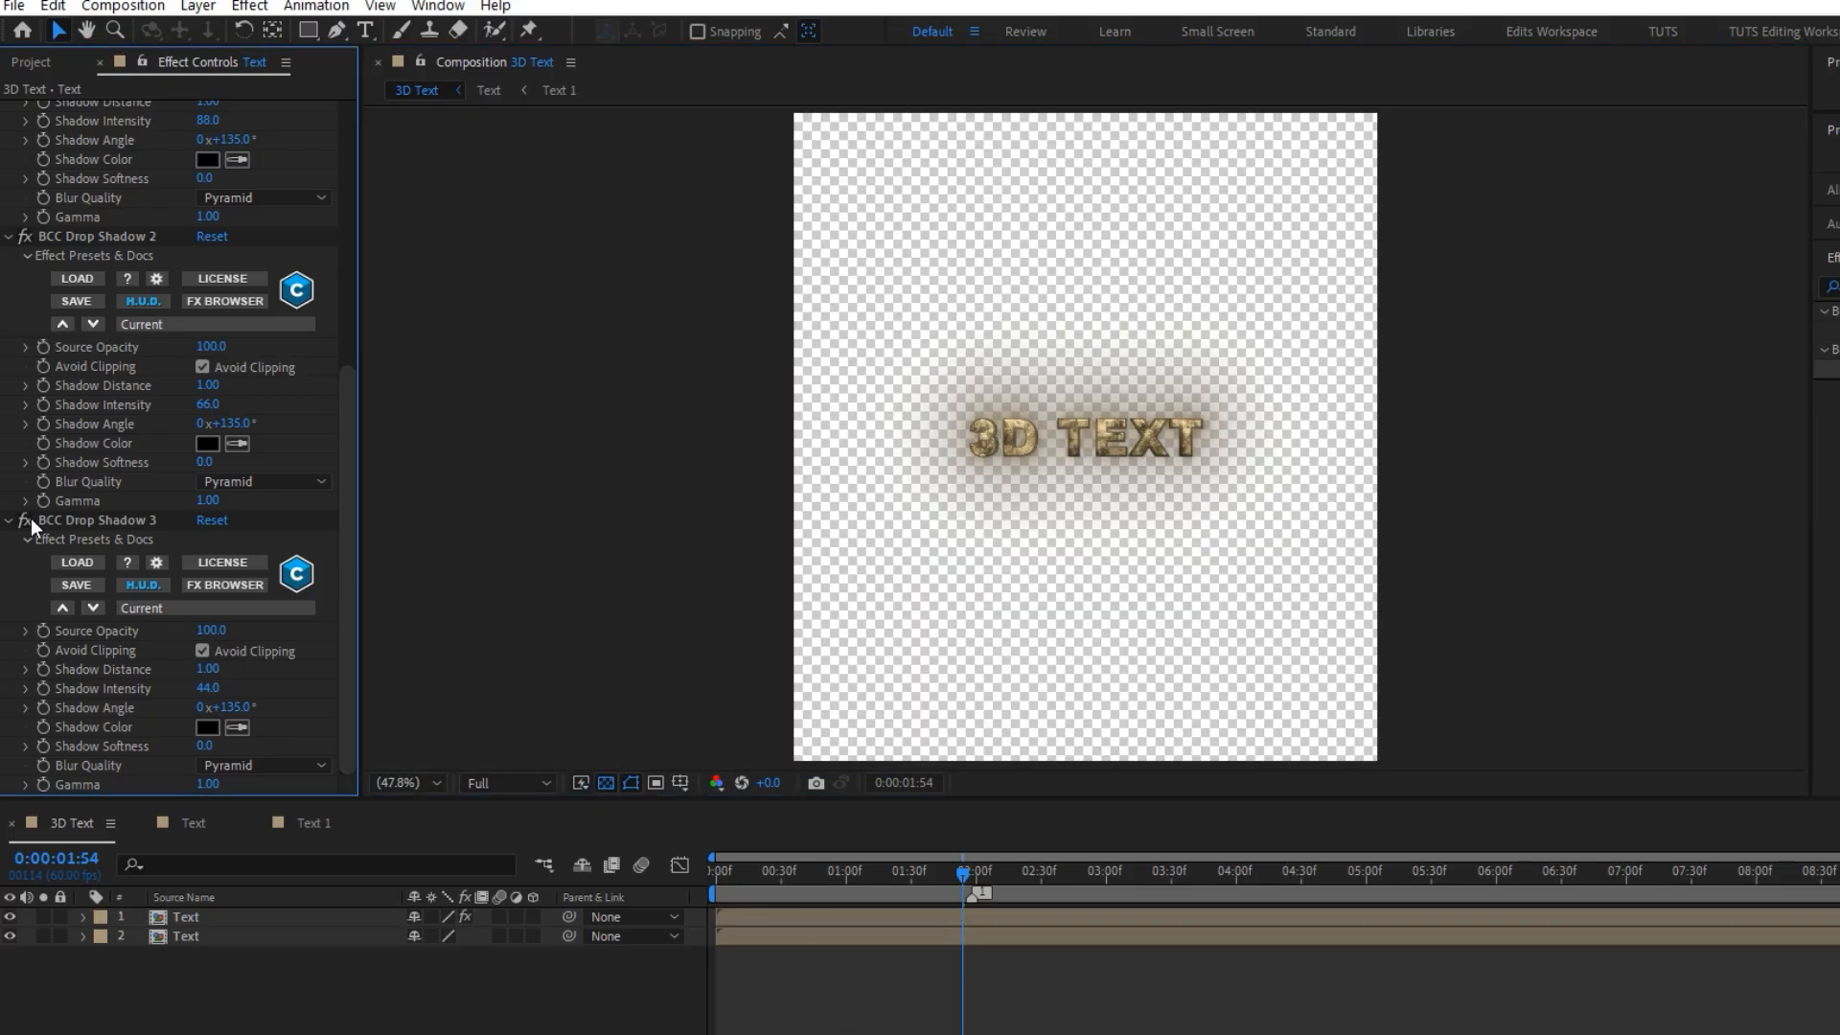
click(29, 519)
- Set BCC Drop Shadow 3's Shadow Intensity to 33 and Shadow Softness to 15
click(212, 688)
text(33)
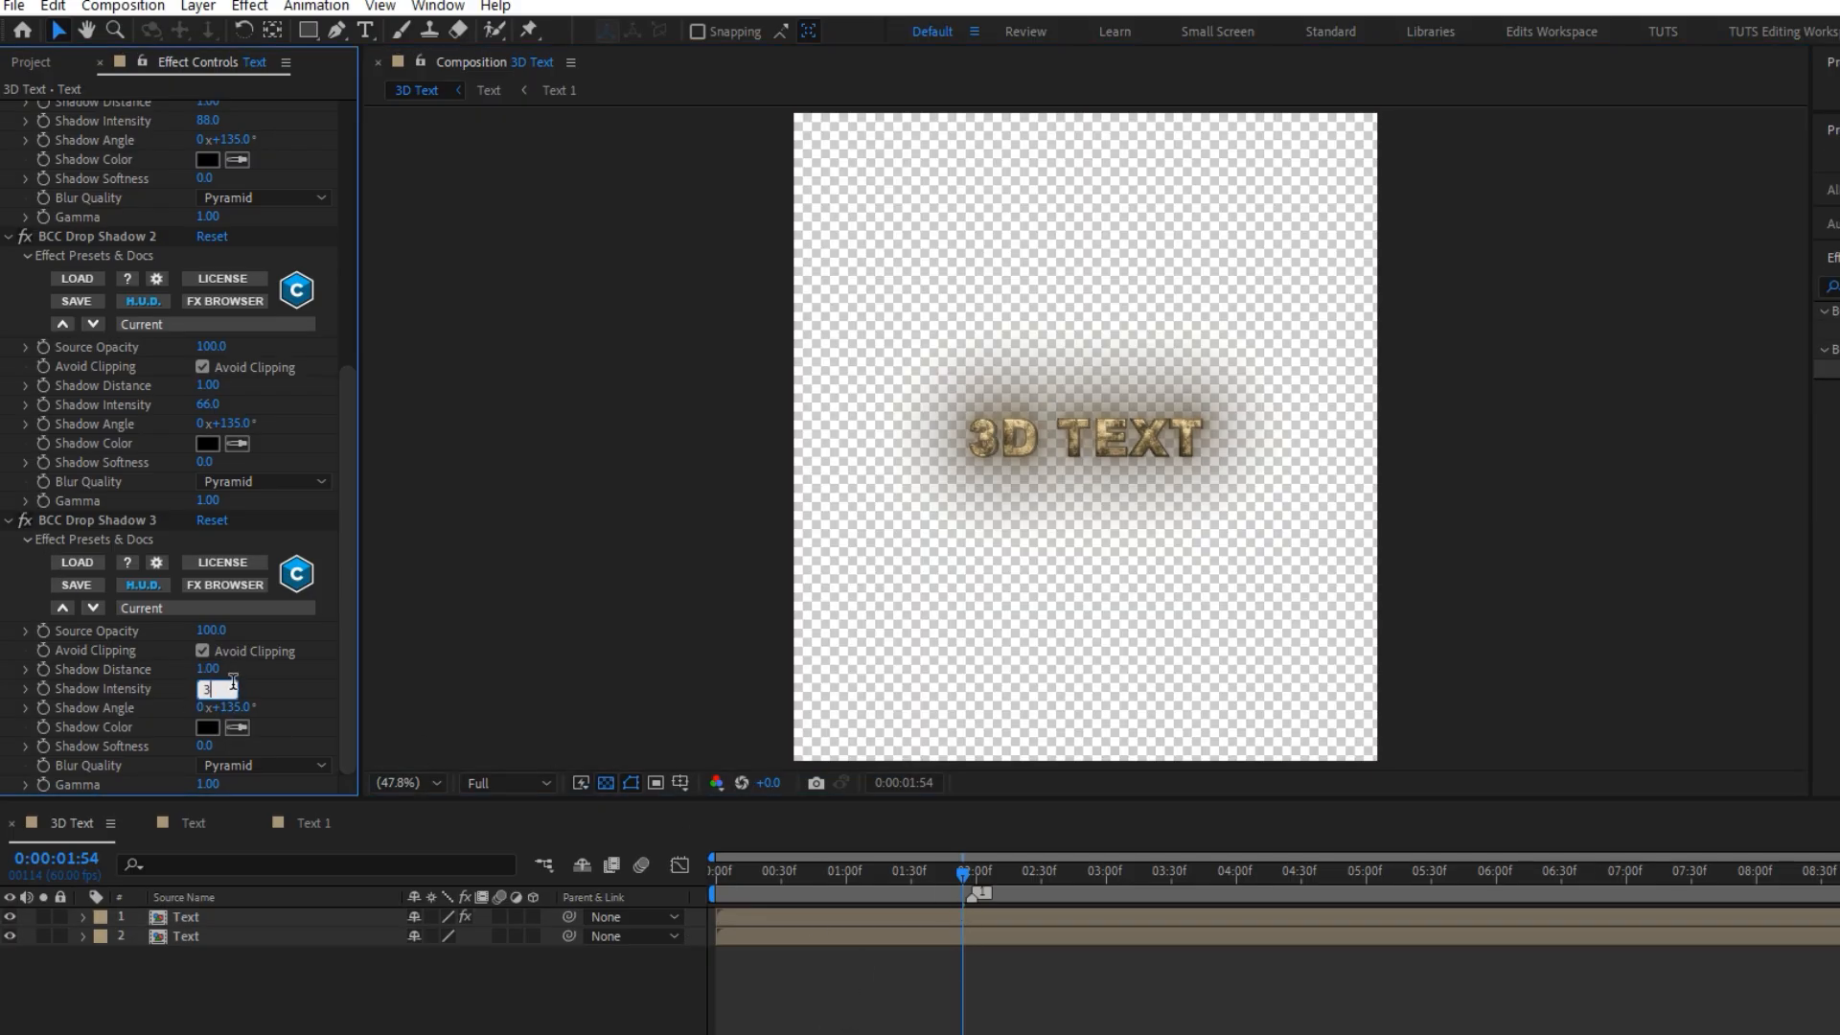
click(259, 682)
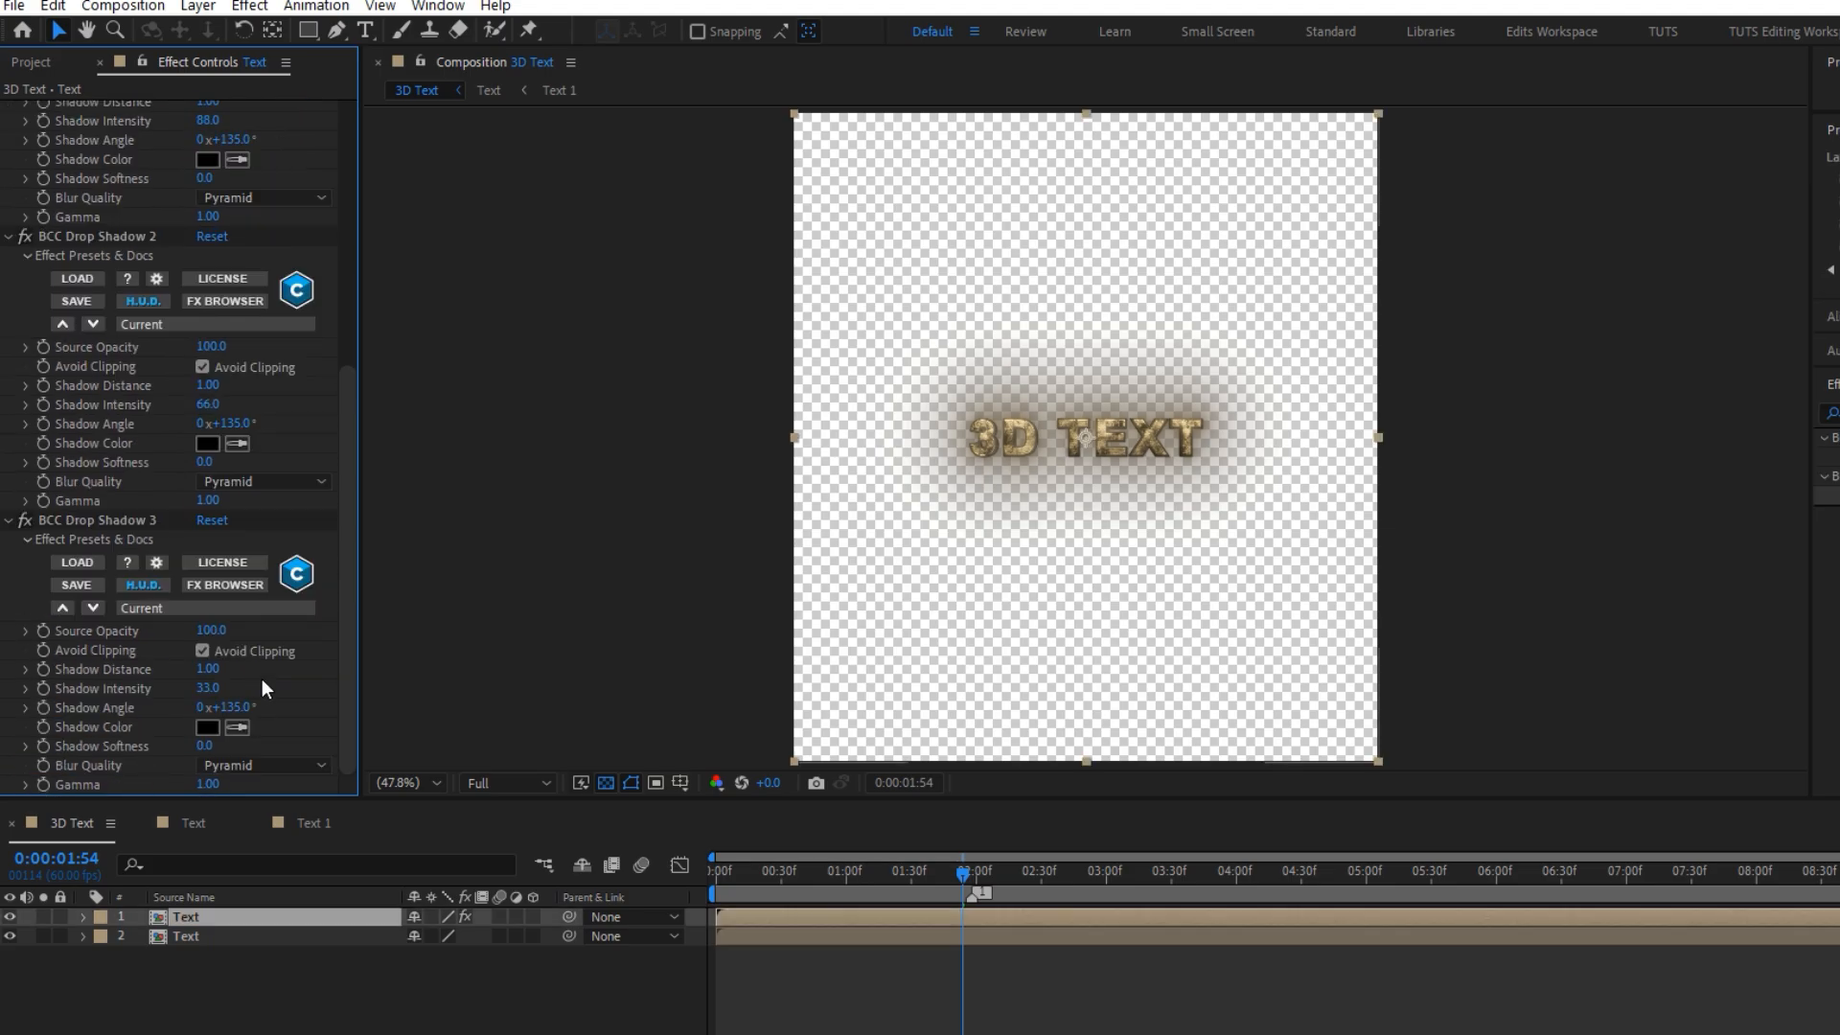
drag(202, 747, 215, 745)
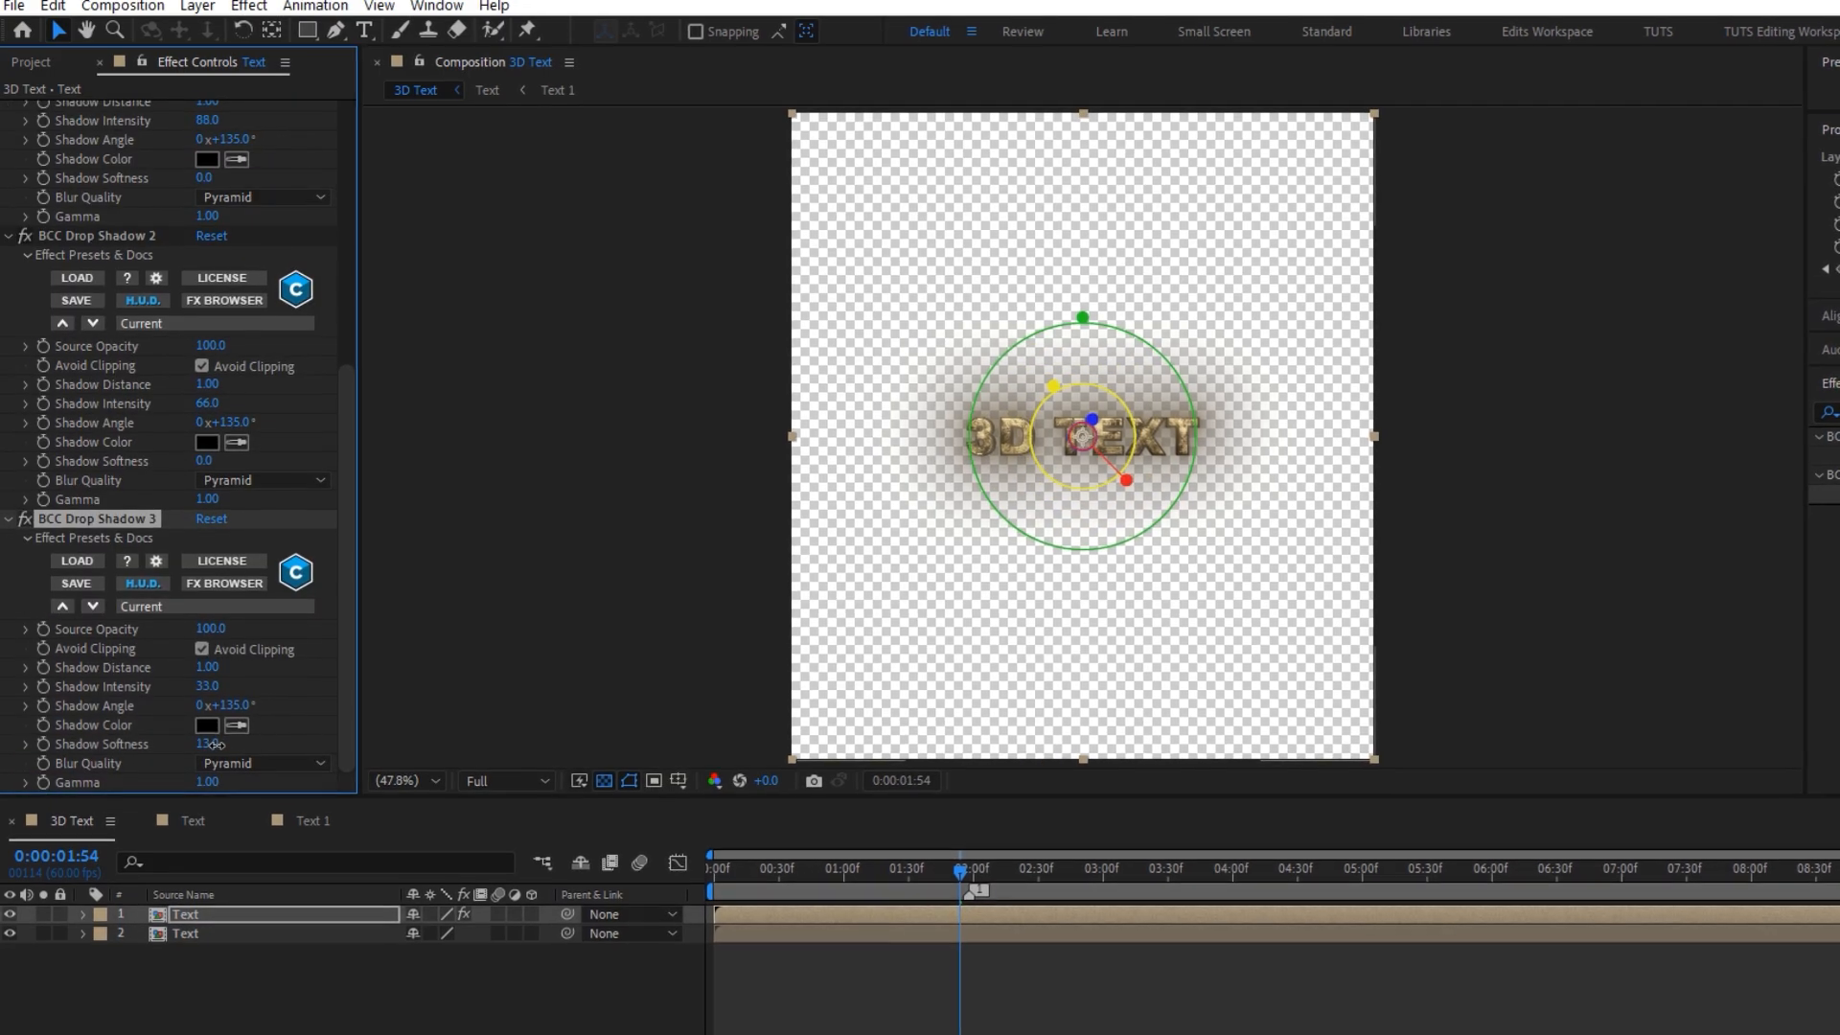
click(890, 1016)
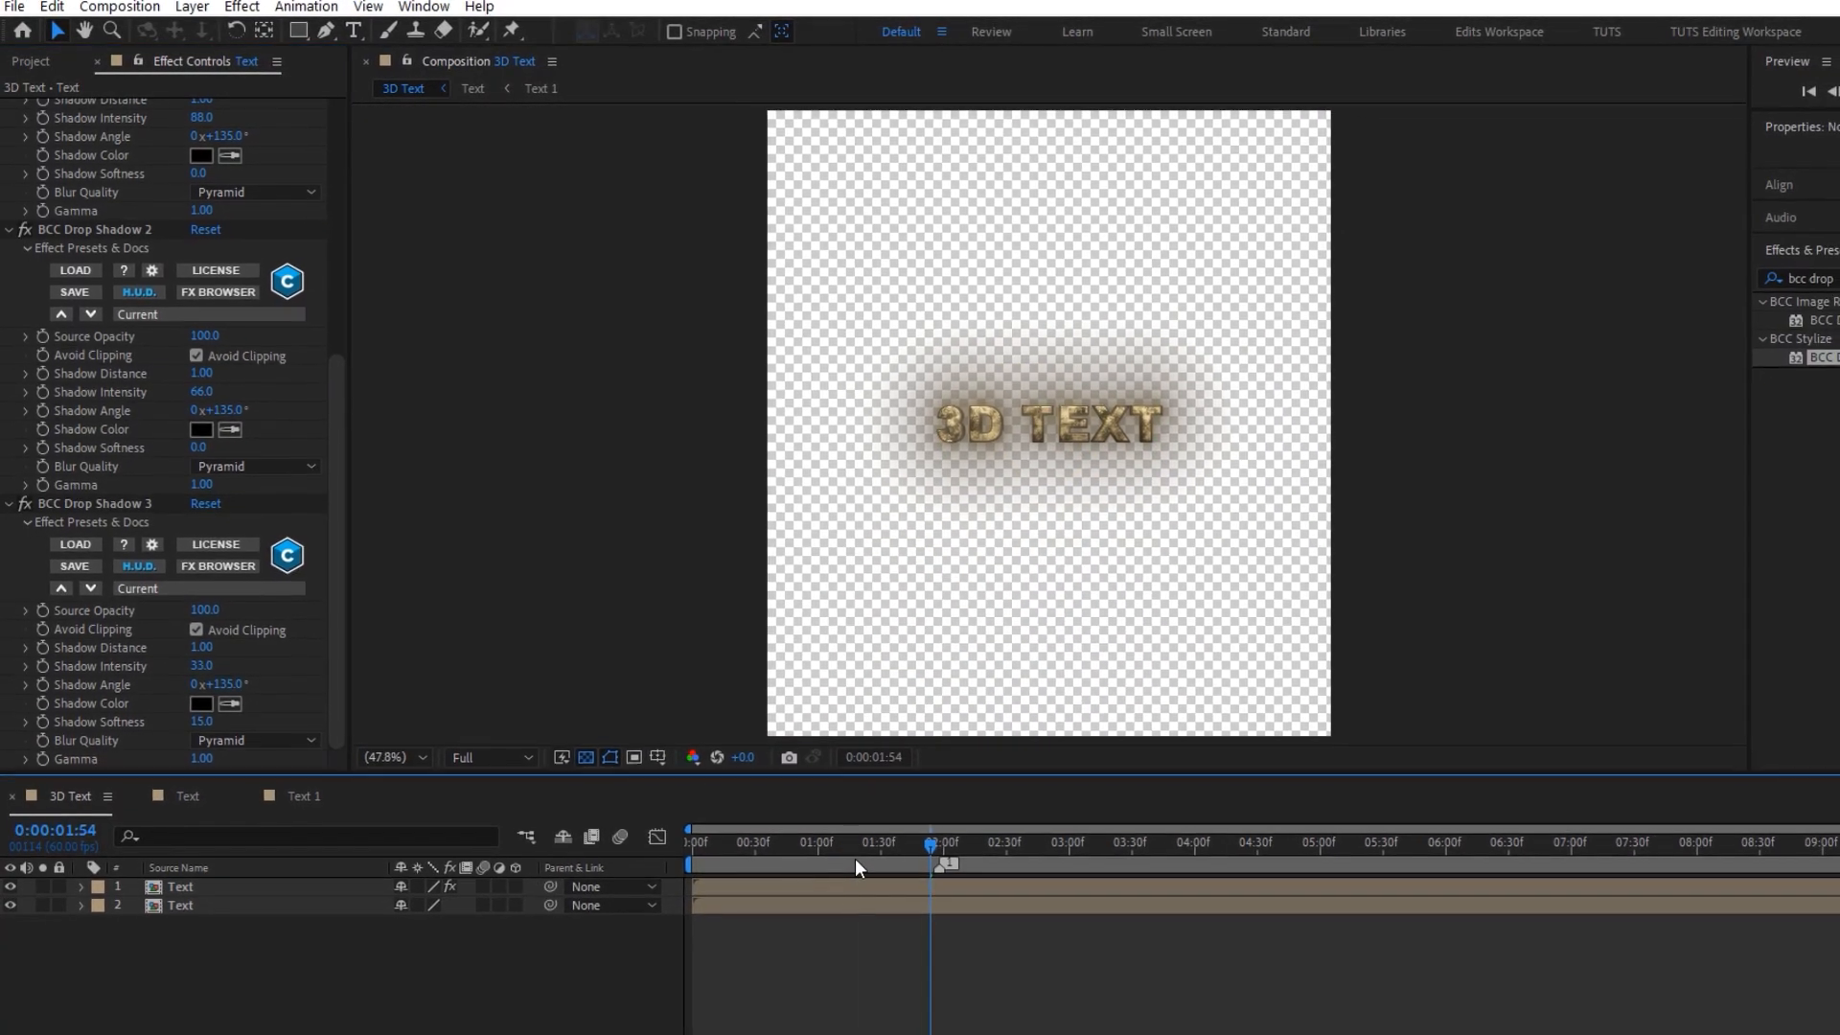
- Check the shadowed text at earlier frames, hide the transparency grid and go to 0:00:01:40
drag(871, 868, 821, 826)
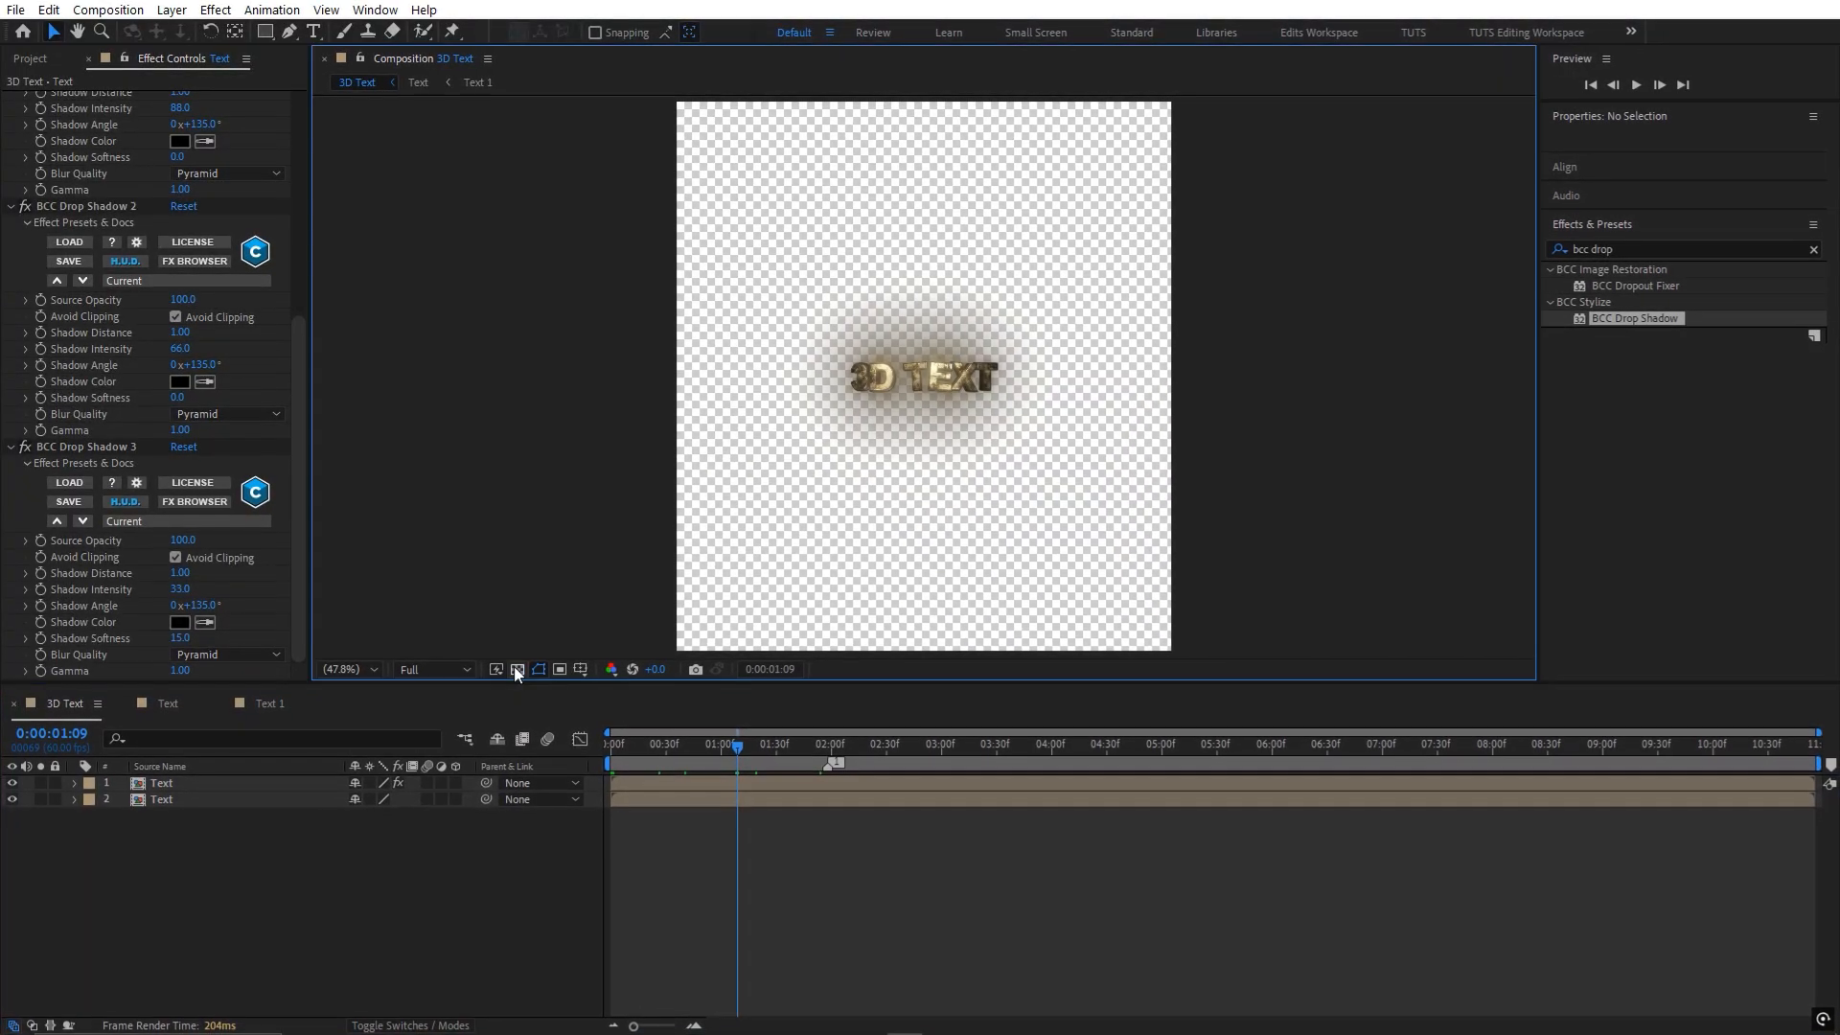
click(521, 675)
drag(745, 751, 794, 751)
- Pre-compose both Text layers into a new composition named GLow, moving all attributes into it
drag(337, 890, 282, 785)
right_click(282, 785)
click(376, 661)
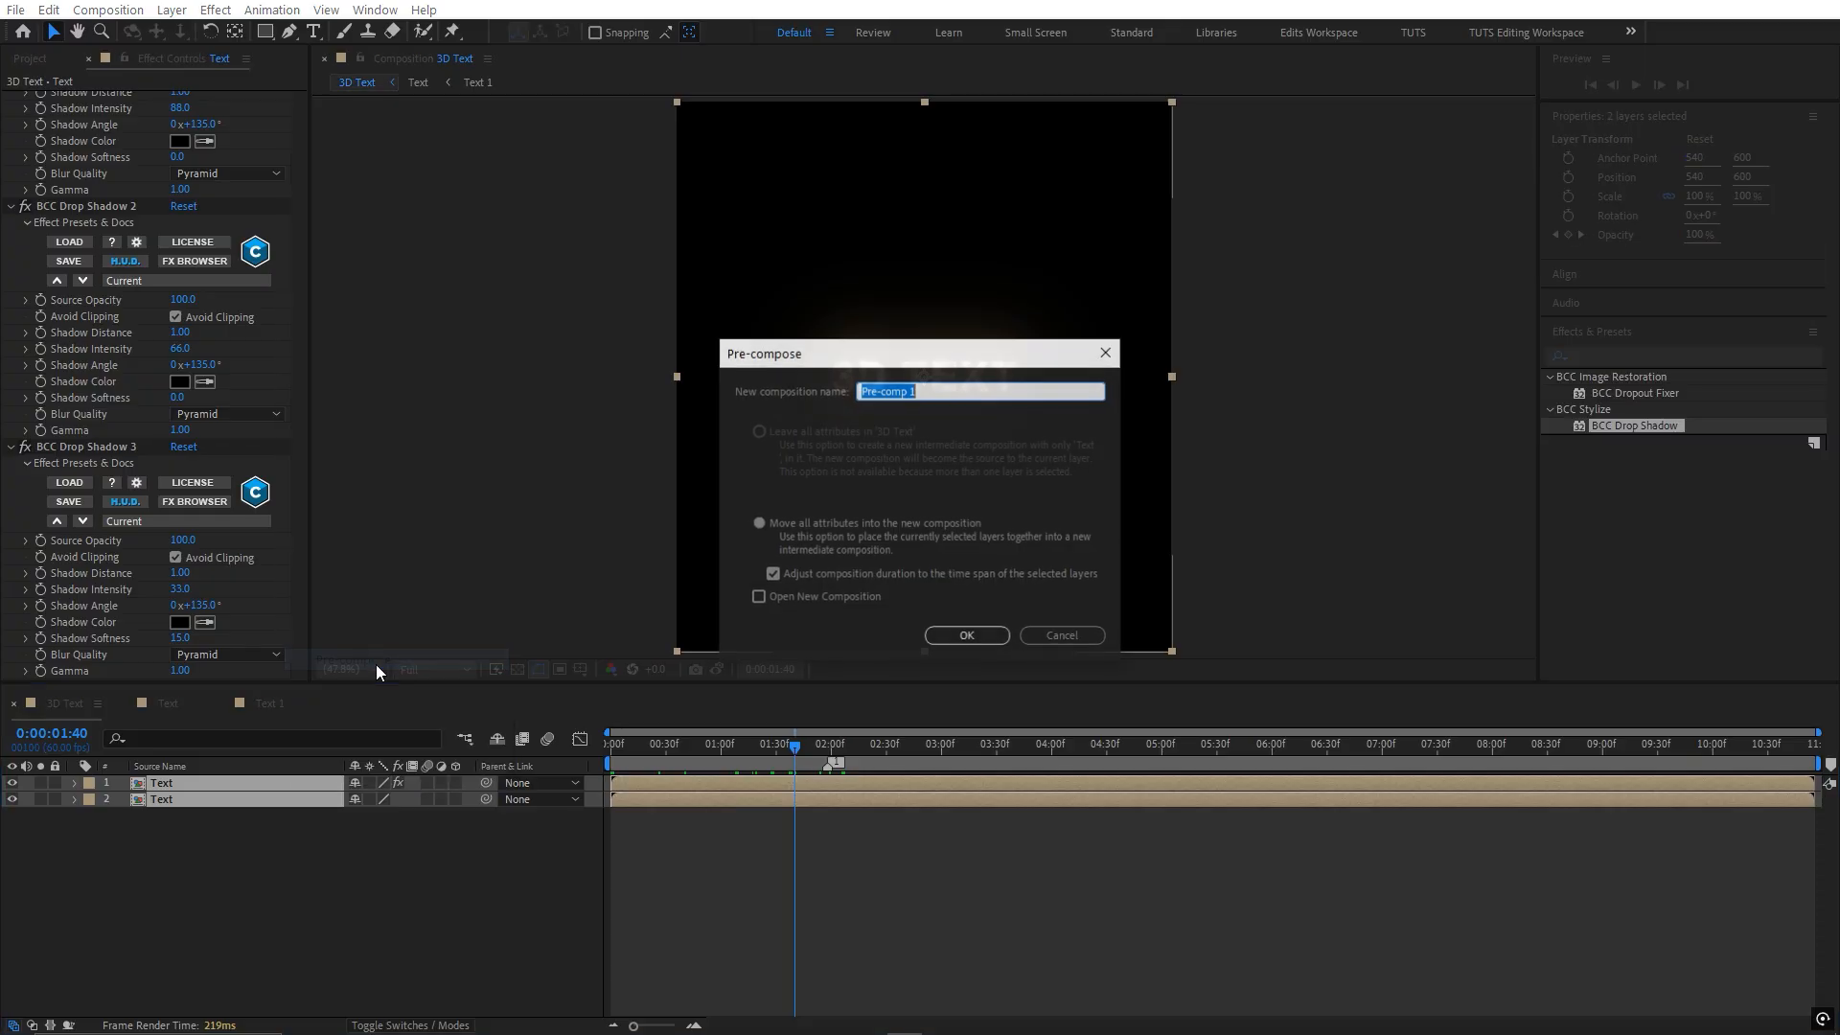
text(GLow)
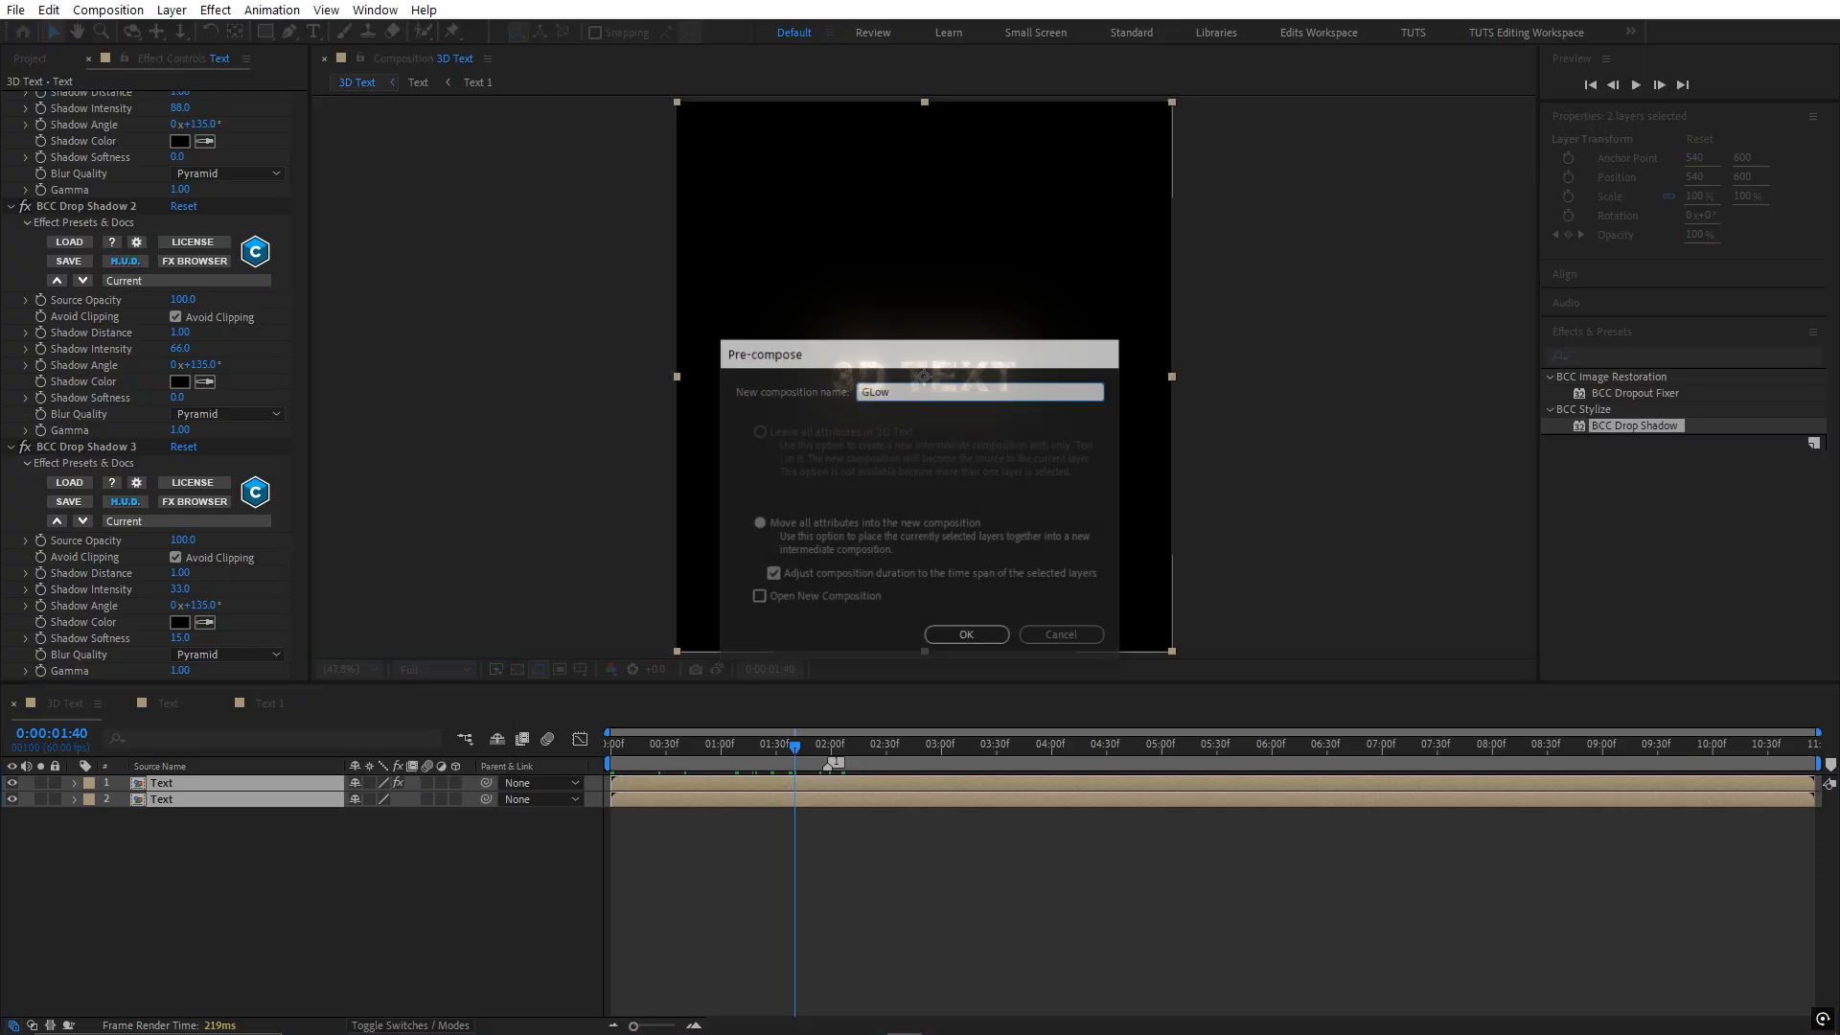
key(Return)
- Fade out the GLow layer with Opacity keyframes of 100% at 0:00:02:10 and 0% at 0:00:03:22
click(831, 749)
drag(831, 744, 853, 742)
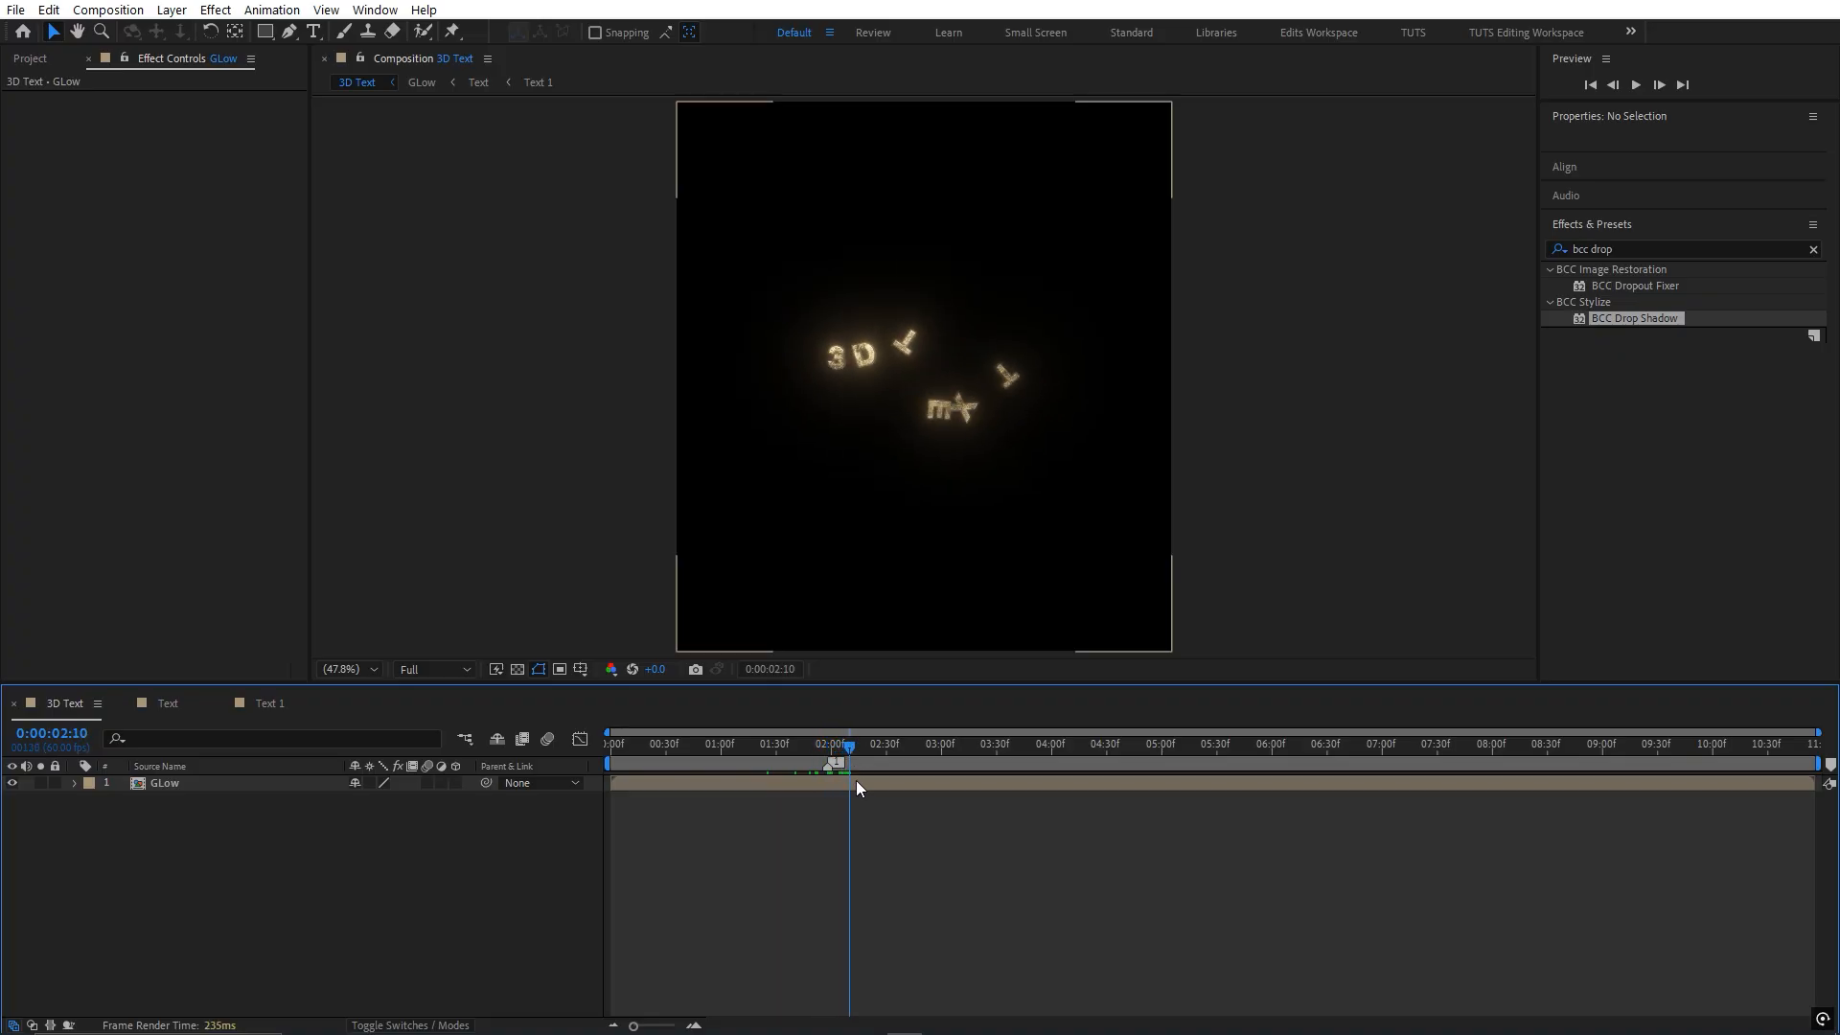
click(854, 782)
key(t)
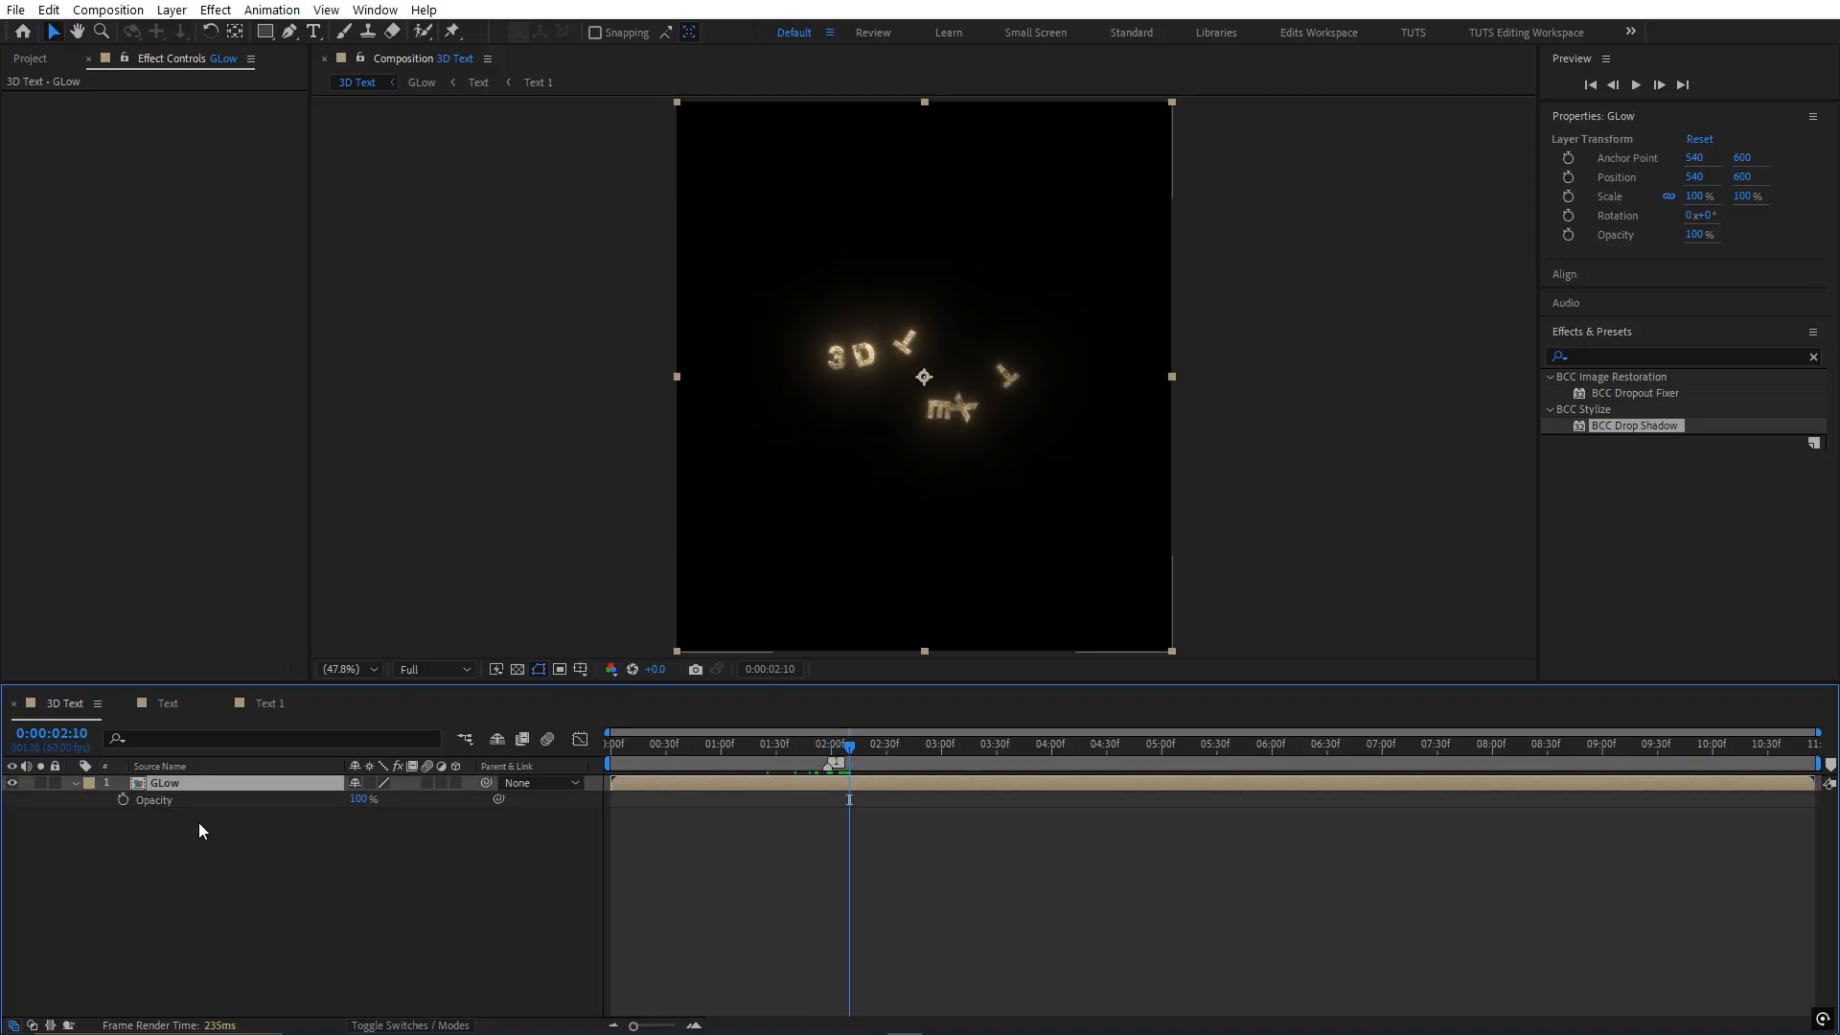
click(123, 799)
click(982, 746)
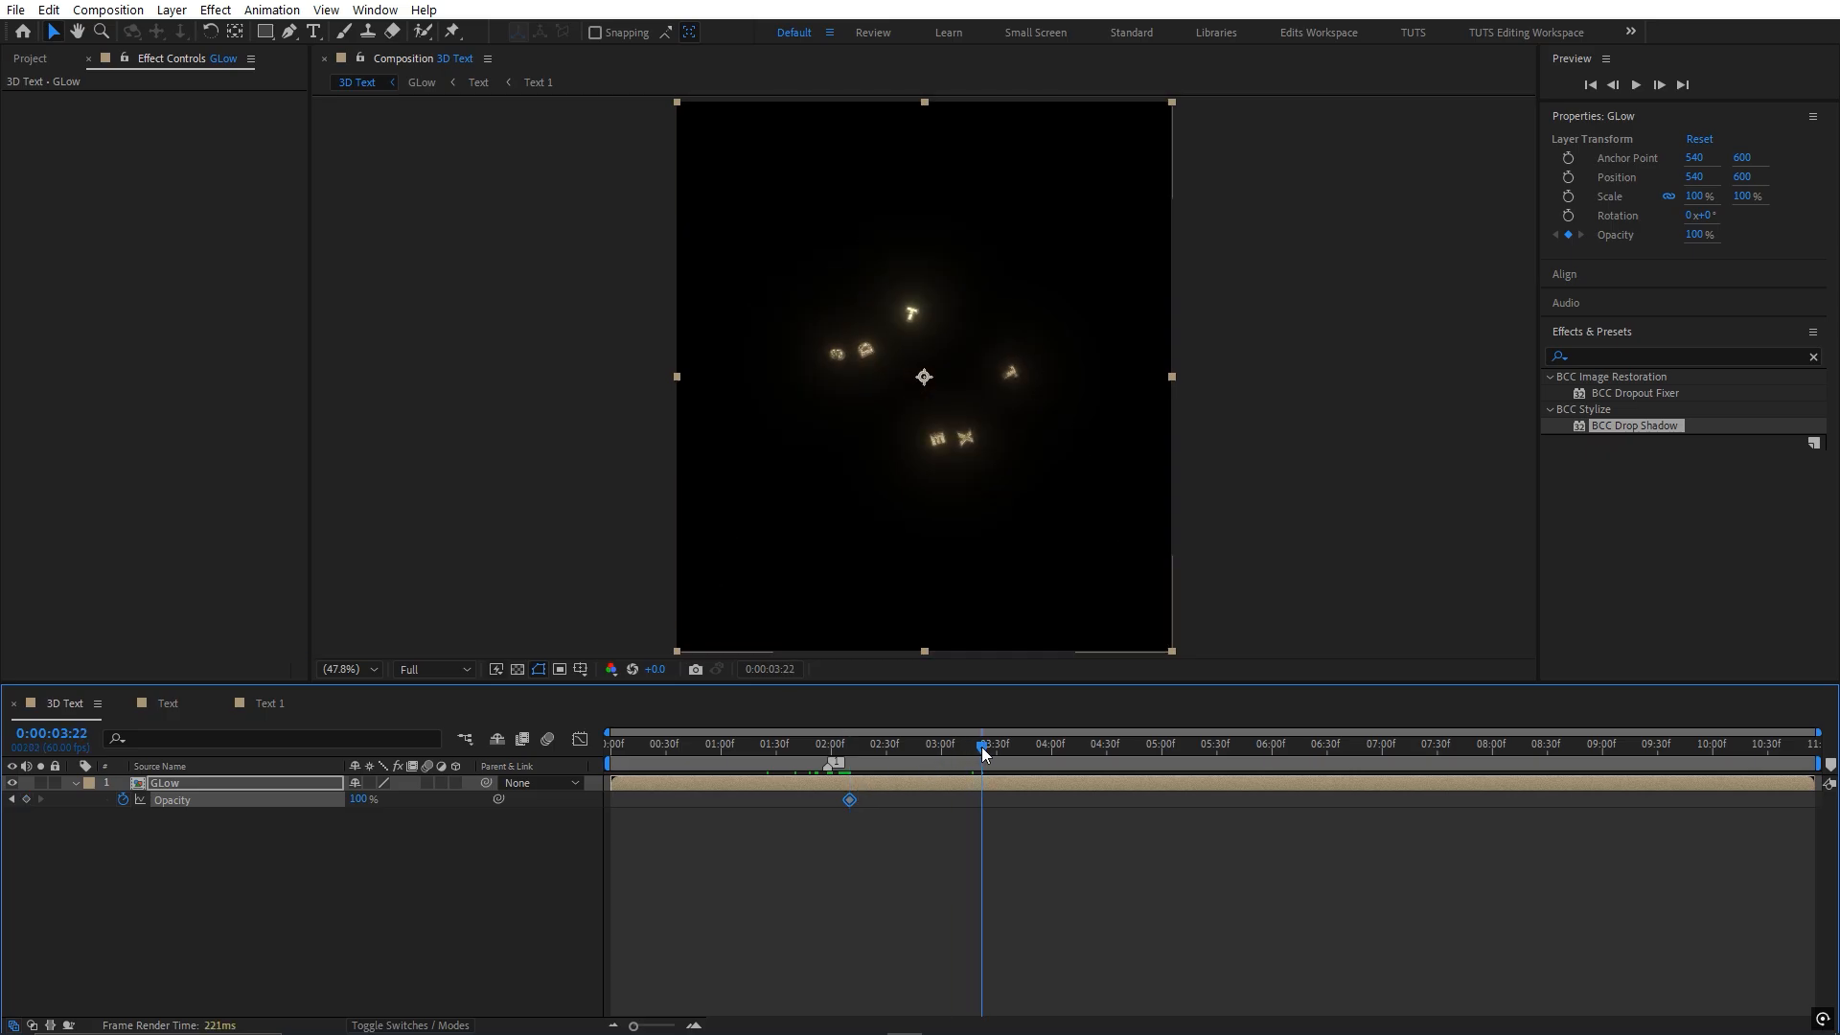
drag(374, 801, 280, 861)
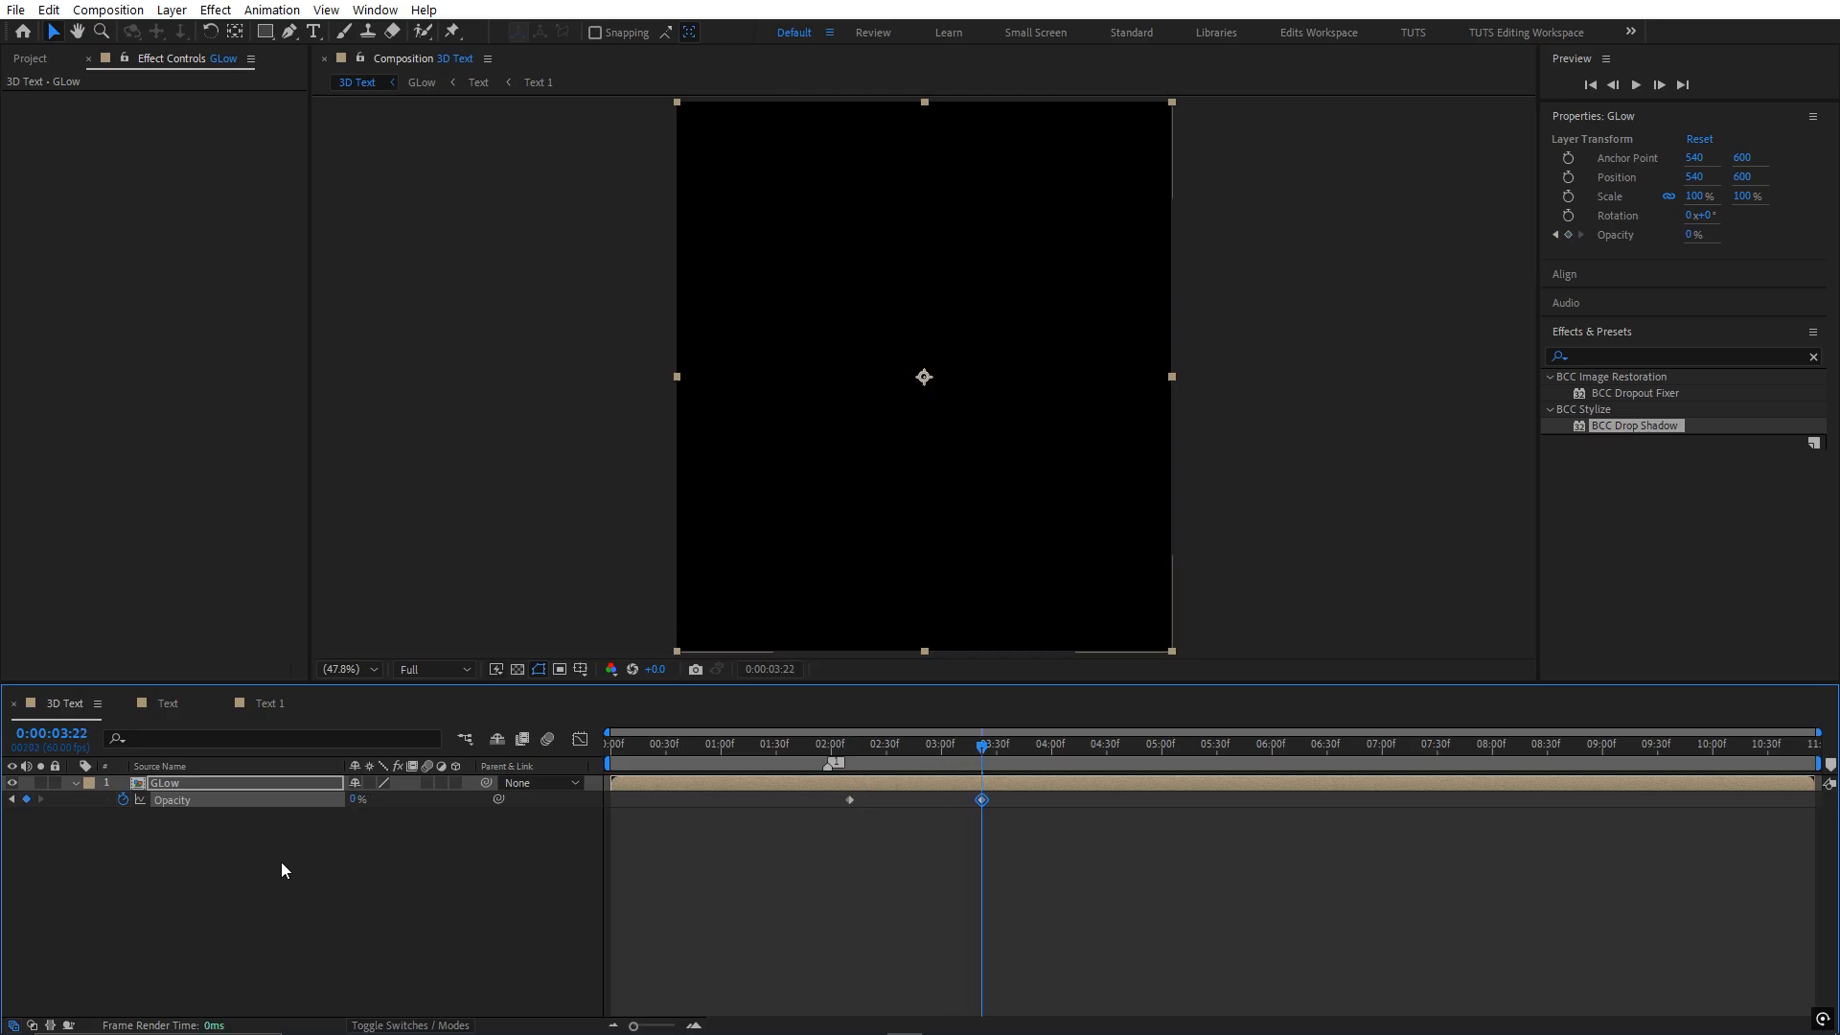
- Set the work area to end just after the GLow layer's fade-out
click(909, 856)
mouse_move(834, 746)
mouse_down()
mouse_move(1008, 752)
mouse_move(831, 745)
mouse_up()
key(n)
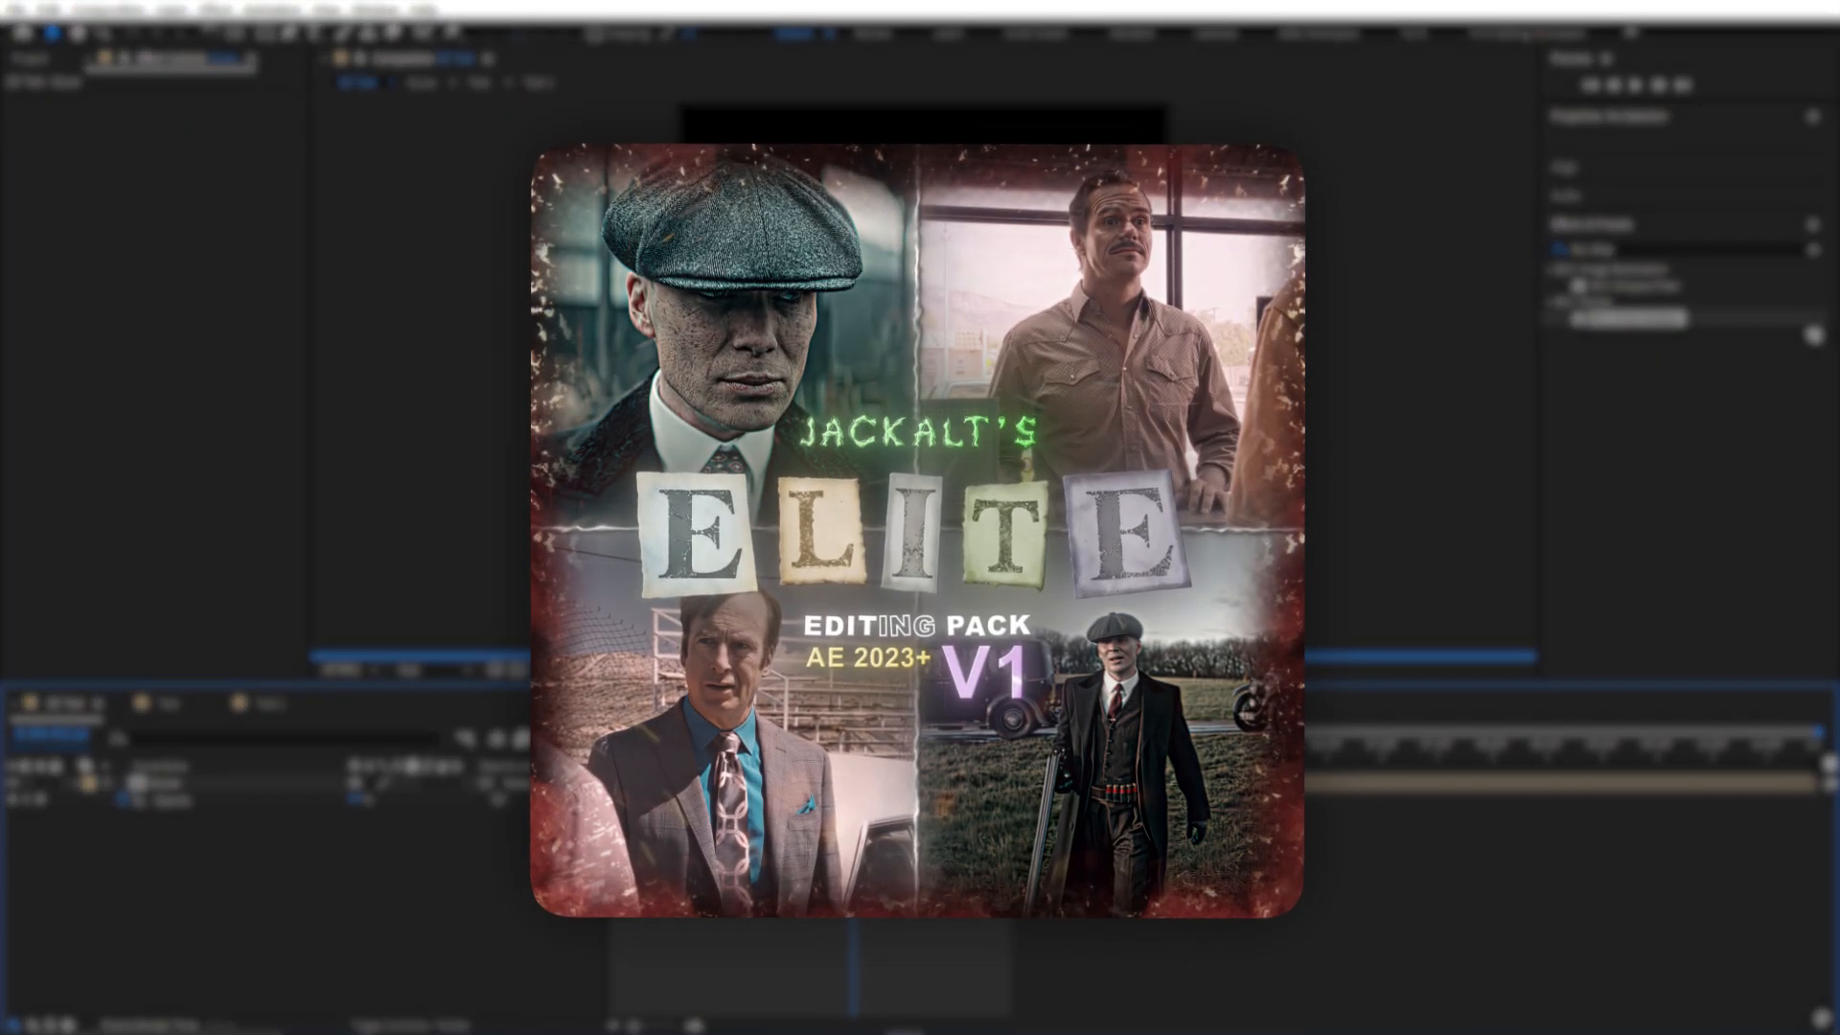